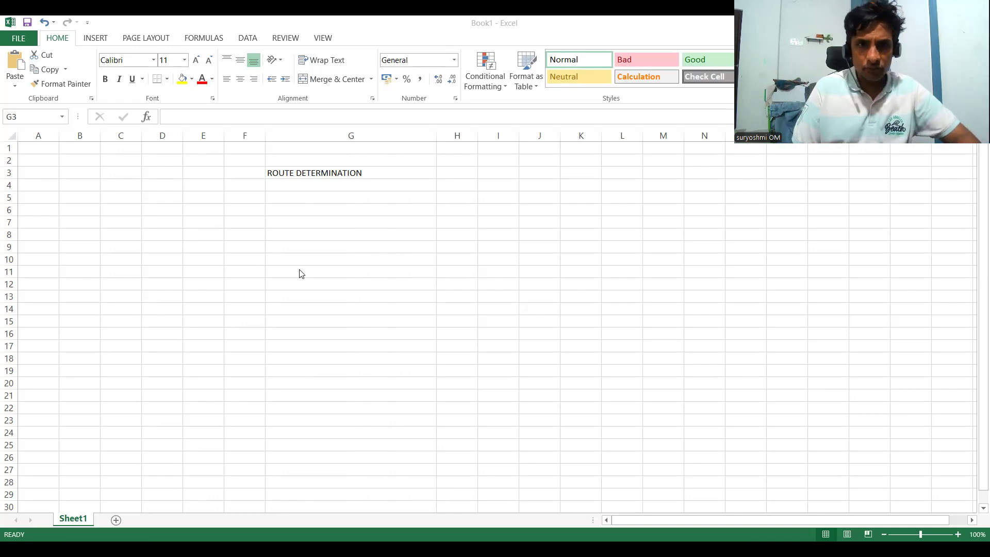
Step: Enter X in cell H10 and the country code DE beside it in I10
key(Down)
key(Down)
key(Down)
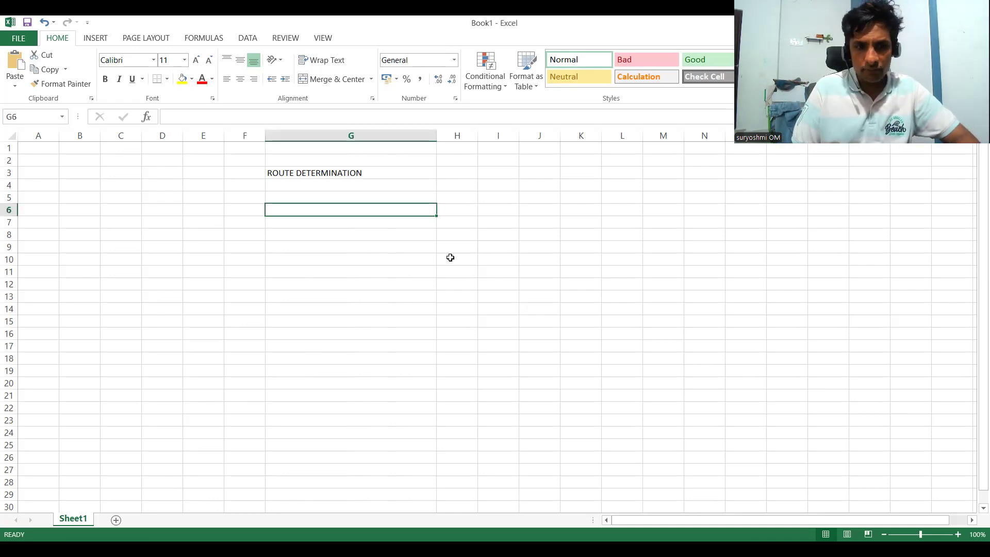
click(450, 258)
text(x)
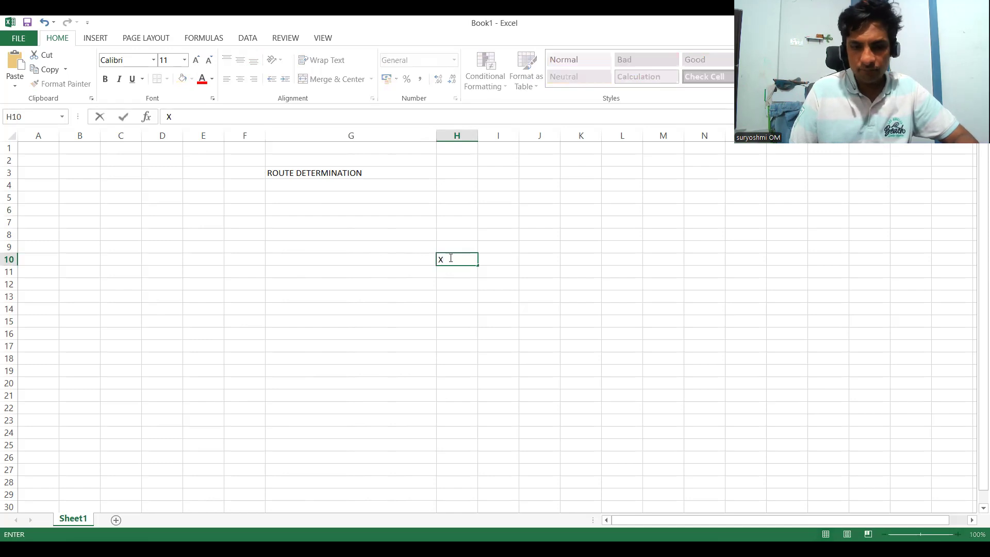
key(Tab)
text(DE)
key(Return)
key(Up)
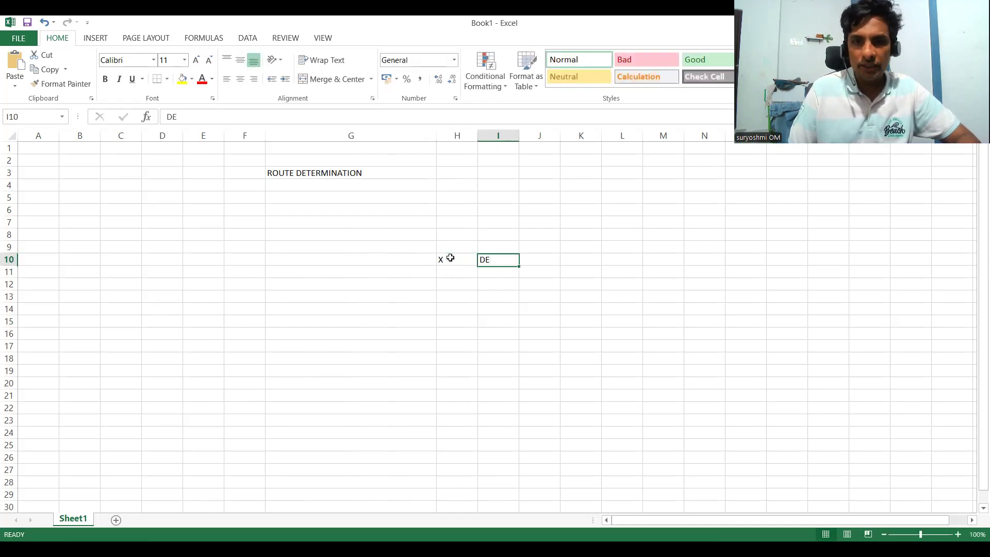
key(Right)
key(Left)
key(Right)
key(Left)
key(Right)
key(Left)
key(Up)
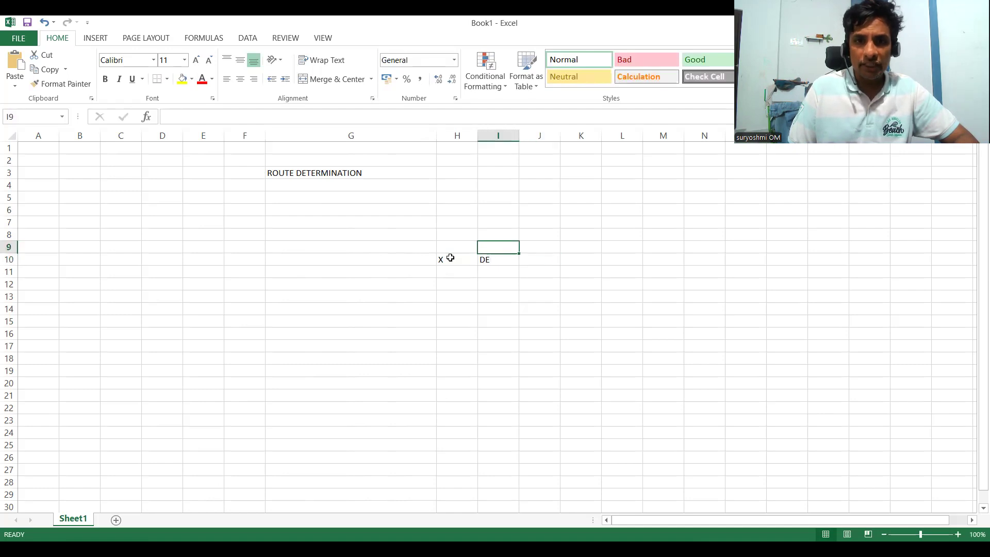
text(C)
key(Escape)
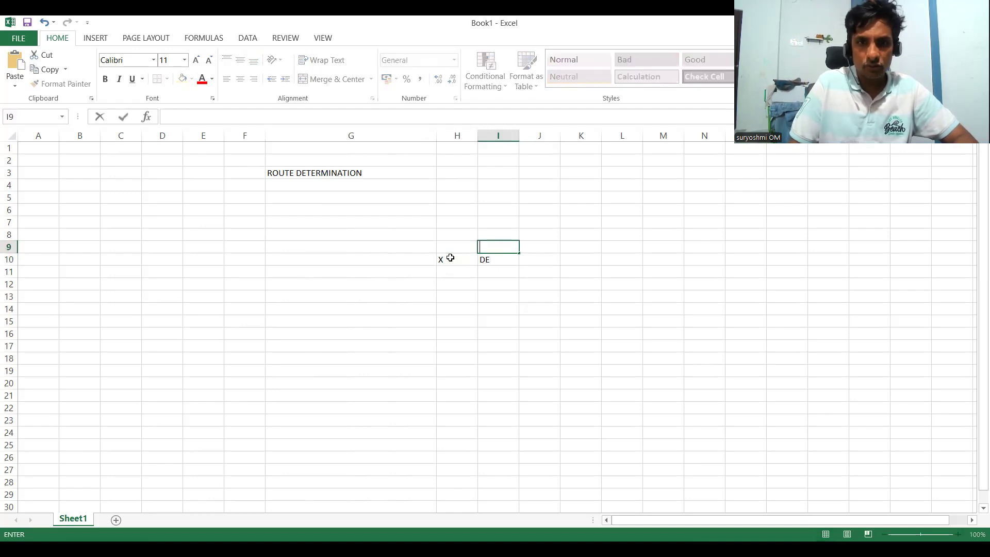
click(450, 286)
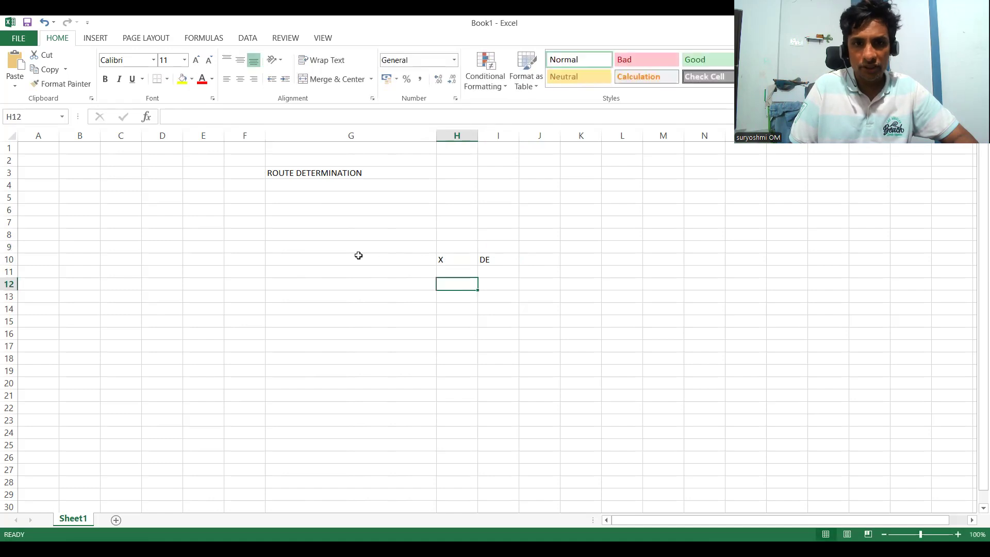
Step: Enter Z in cell G10 and the heading PLANT above it in G9
click(332, 253)
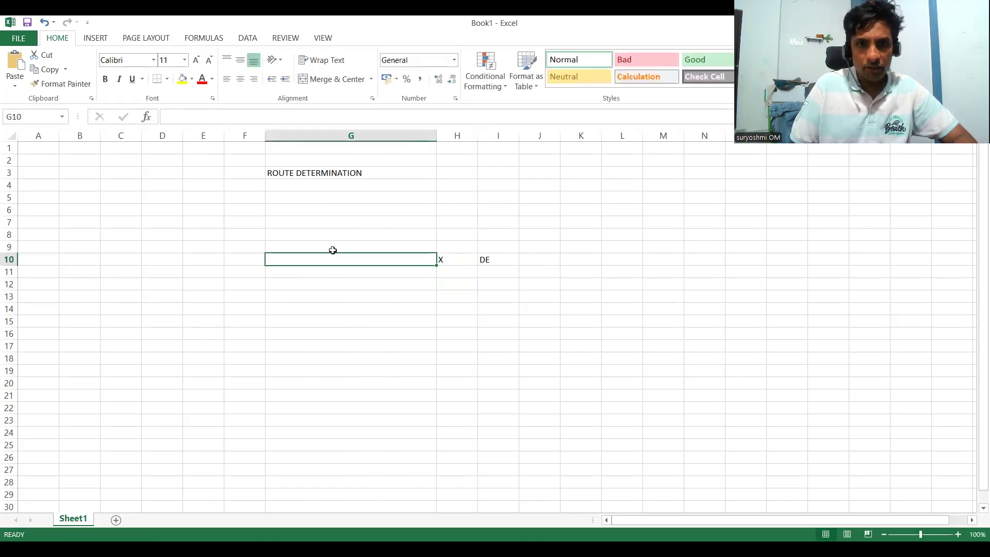
click(331, 248)
click(330, 259)
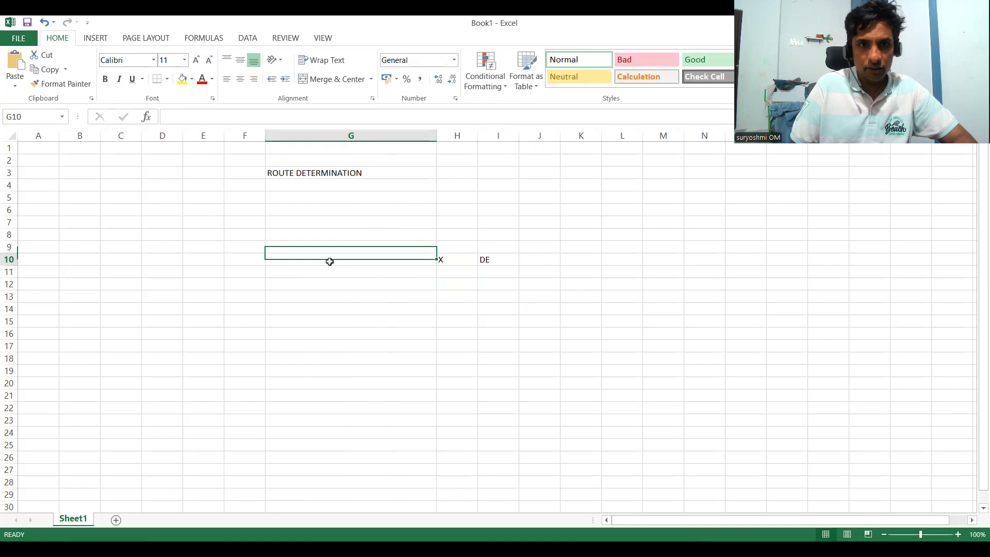
text(Z)
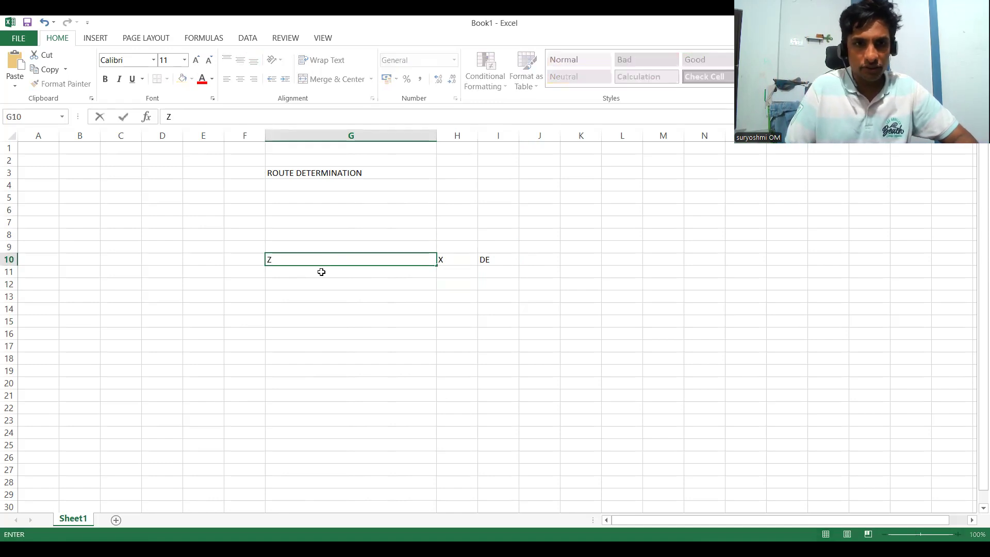
click(319, 244)
text(PLANT)
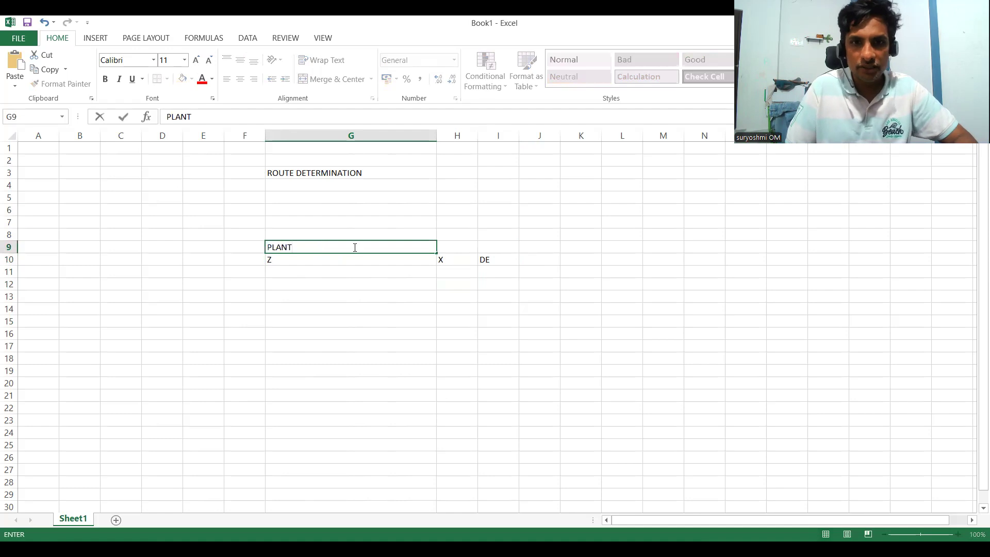
Step: Enter the heading CUSTOMER in cell H9, above the X
click(445, 248)
text(CUSTMOER)
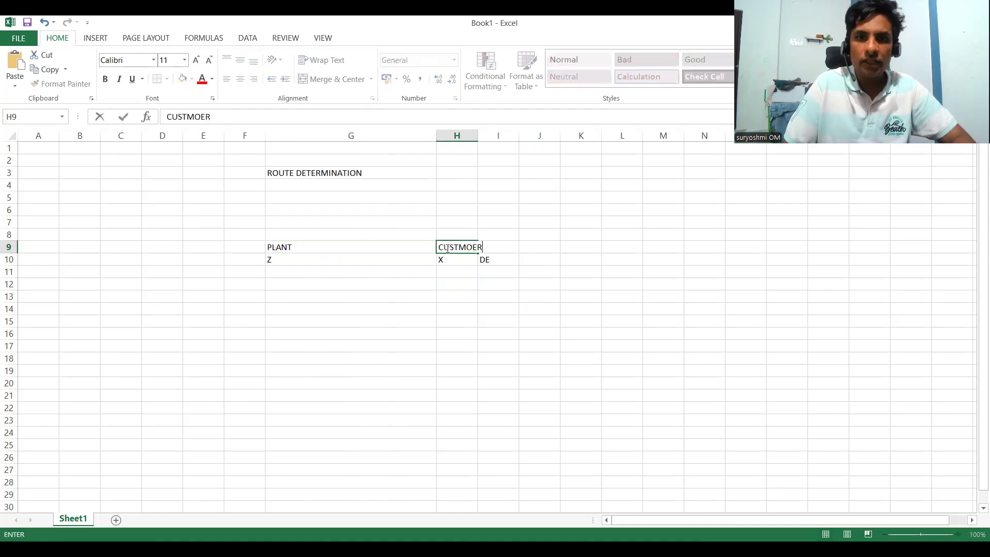
key(BackSpace)
key(BackSpace)
key(BackSpace)
key(BackSpace)
text(OMER)
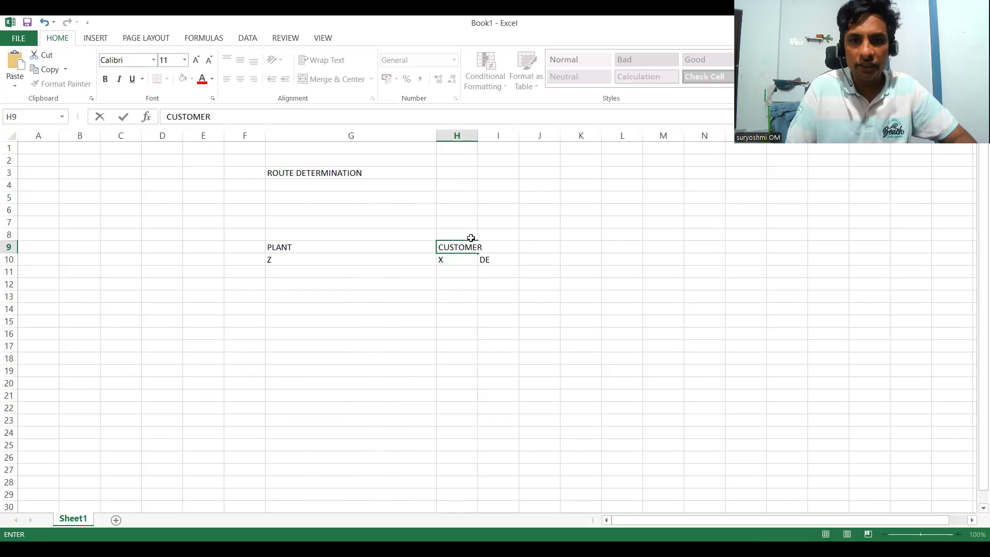
click(504, 270)
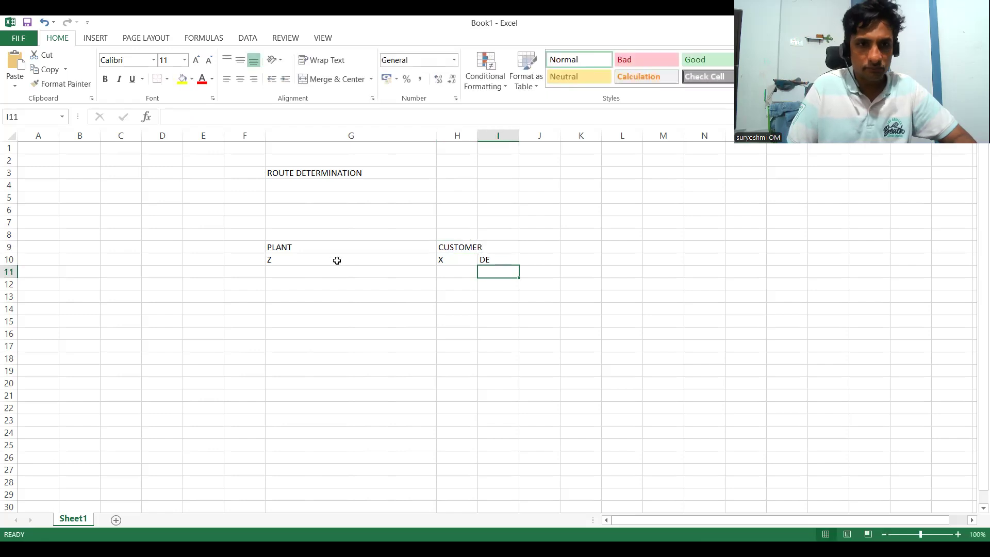
Step: Enter the plant's country code DE in cell F10, beside the Z
click(276, 267)
click(248, 263)
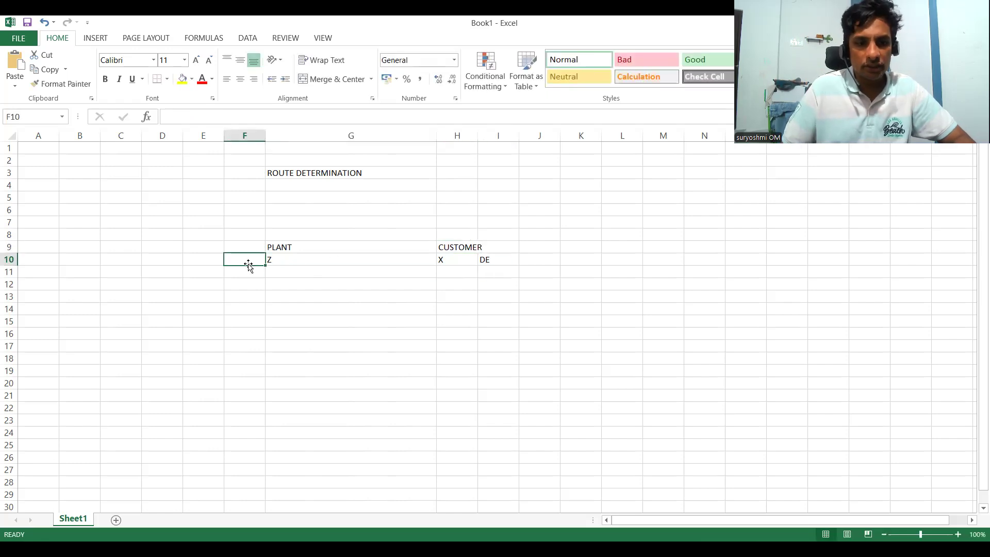
text(DE)
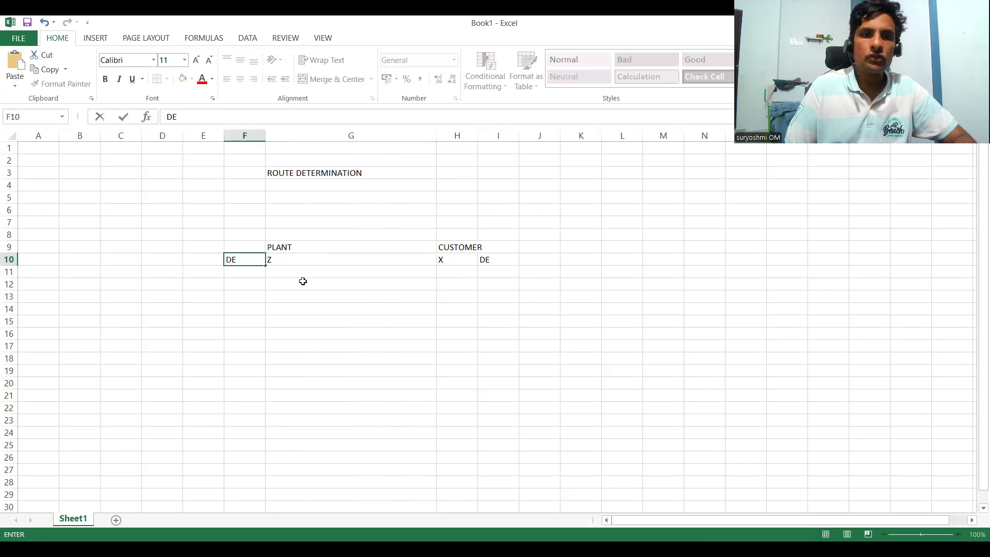
click(303, 281)
click(289, 248)
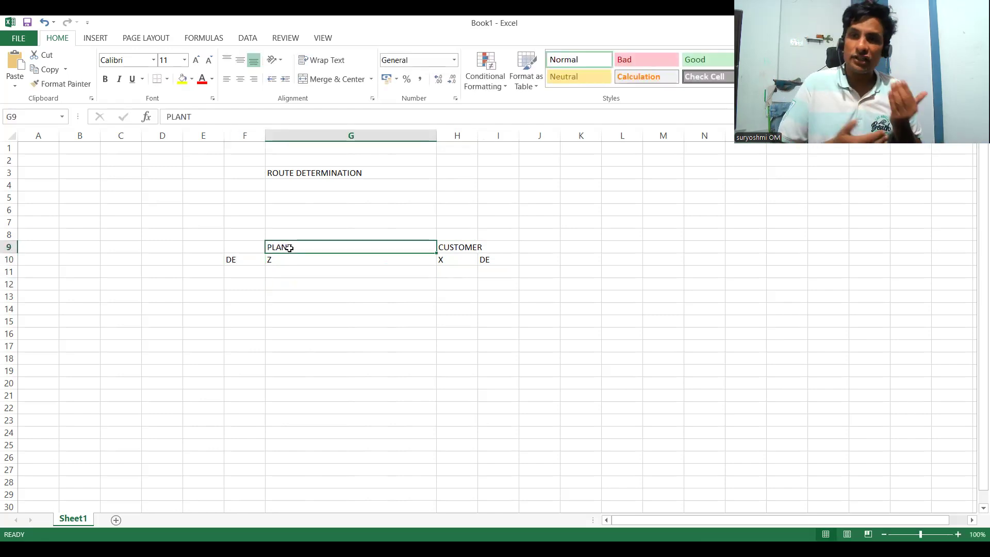
Step: Enter COMPANY in cell F7 and PLANT beside it in G7
click(244, 221)
text(COMPANY)
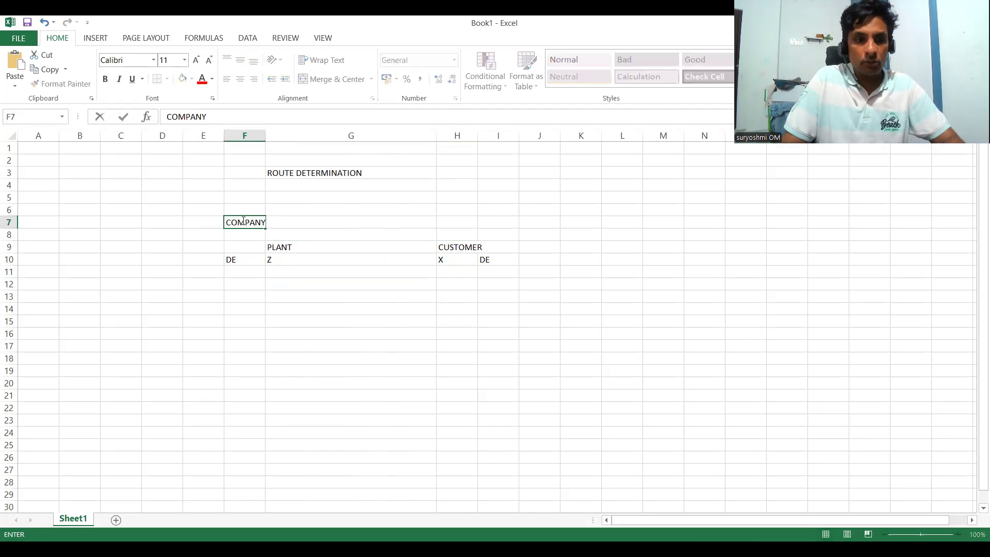
key(Tab)
text(PLLAN)
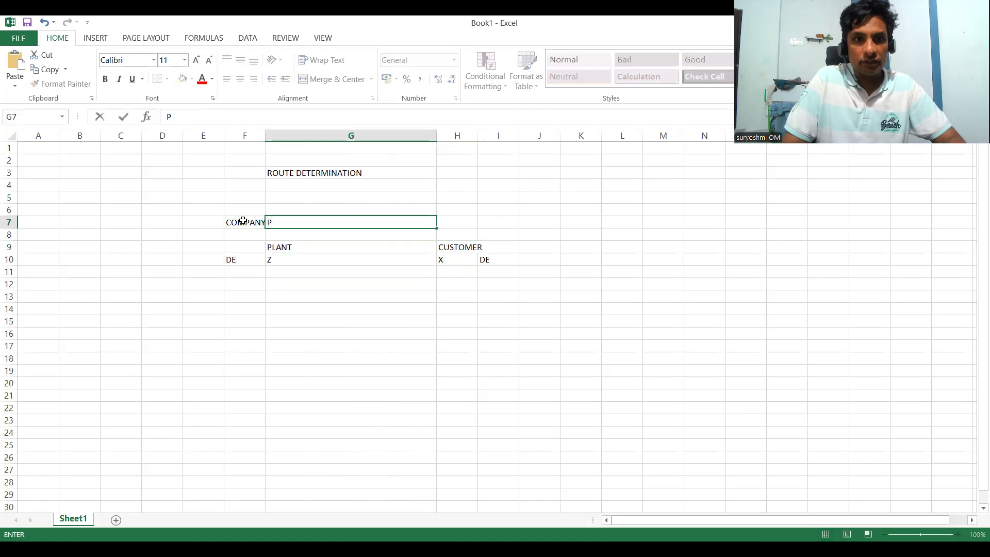
key(BackSpace)
key(BackSpace)
key(BackSpace)
text(ANT)
click(248, 235)
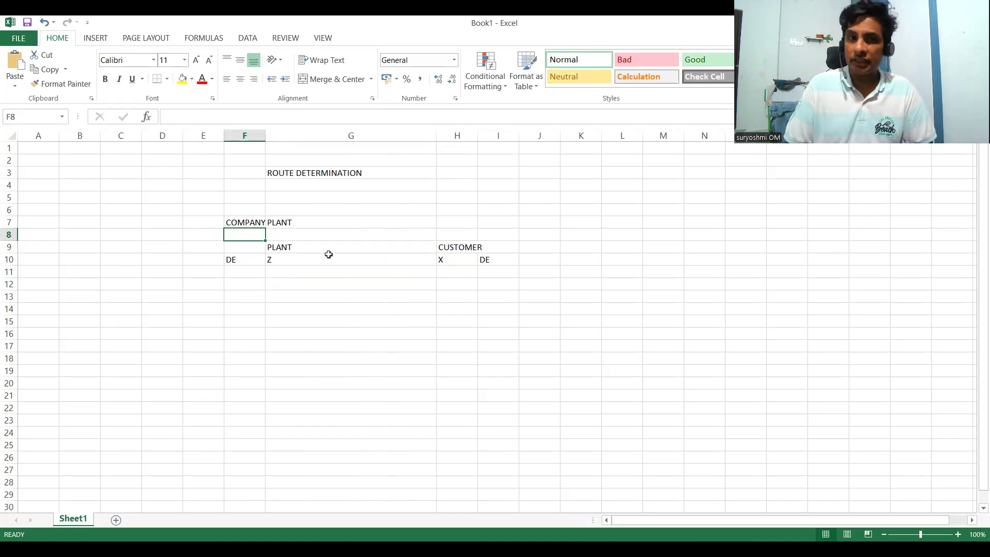
Step: Add the cities below the country codes: HAMBURG in cell F11 and BERLIN in I11
click(303, 285)
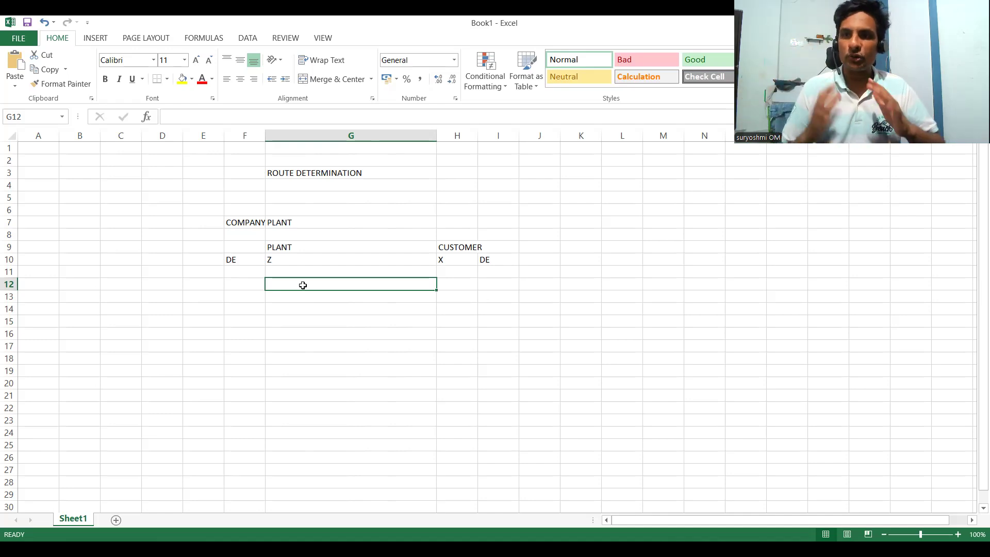
click(243, 261)
click(243, 270)
text(HAMBURG)
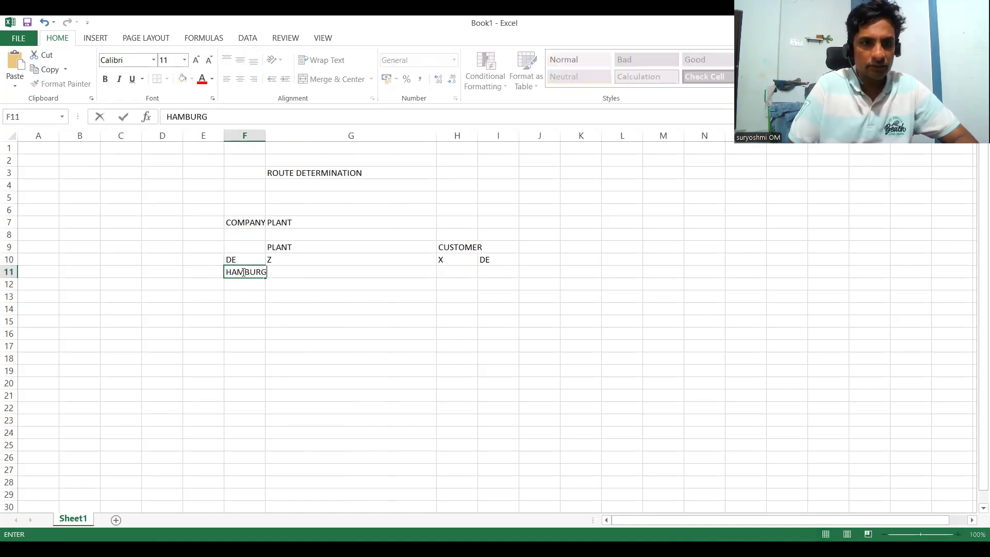
click(485, 268)
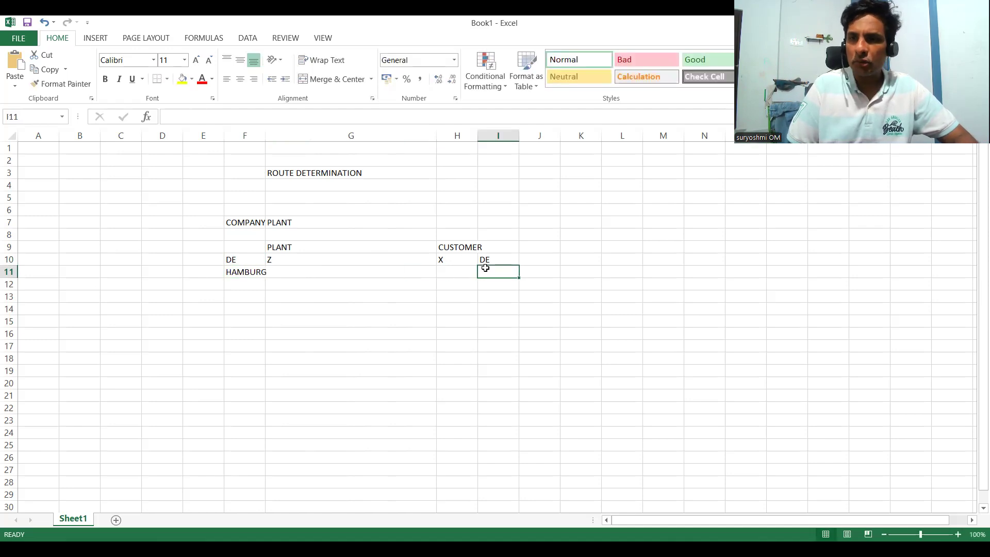
text(BERLIN)
click(288, 317)
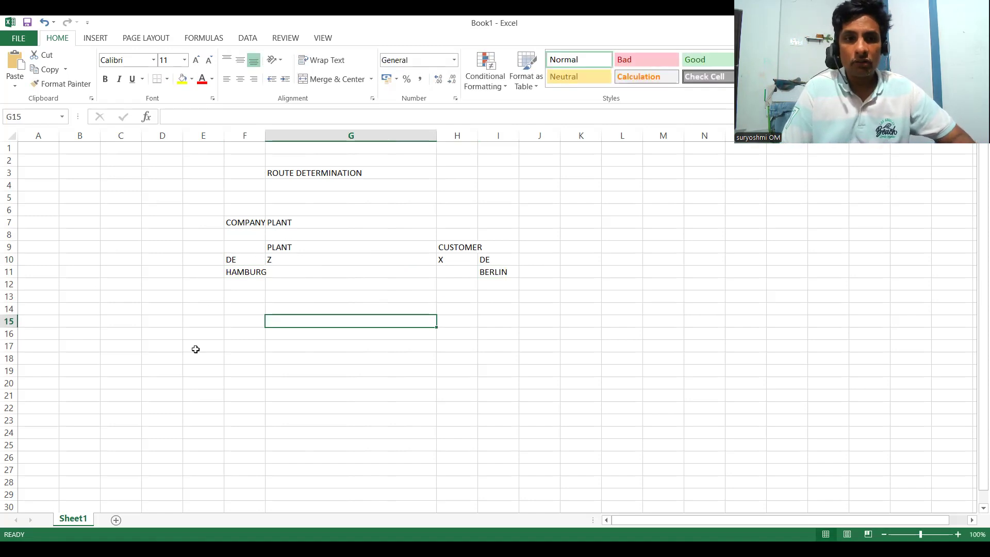
click(242, 283)
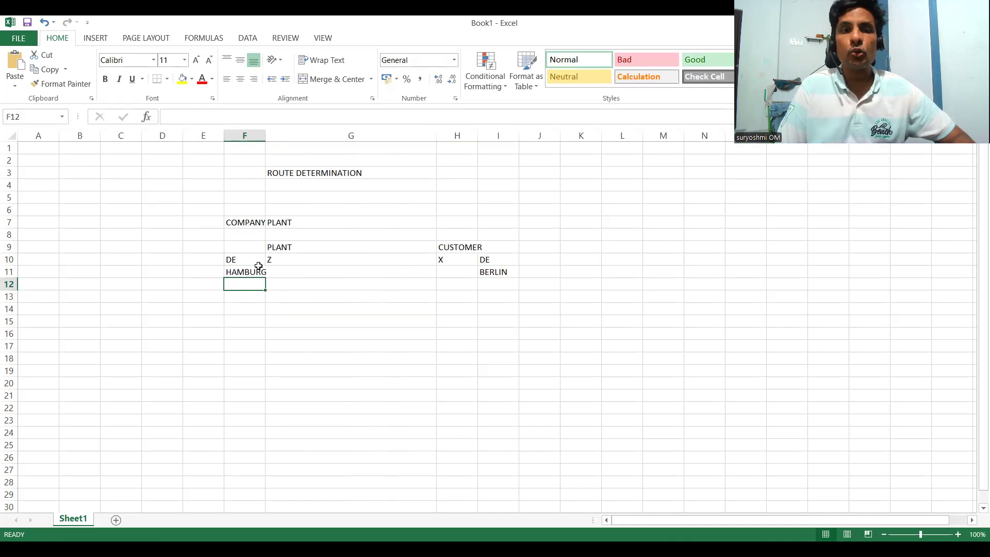
click(258, 267)
click(281, 250)
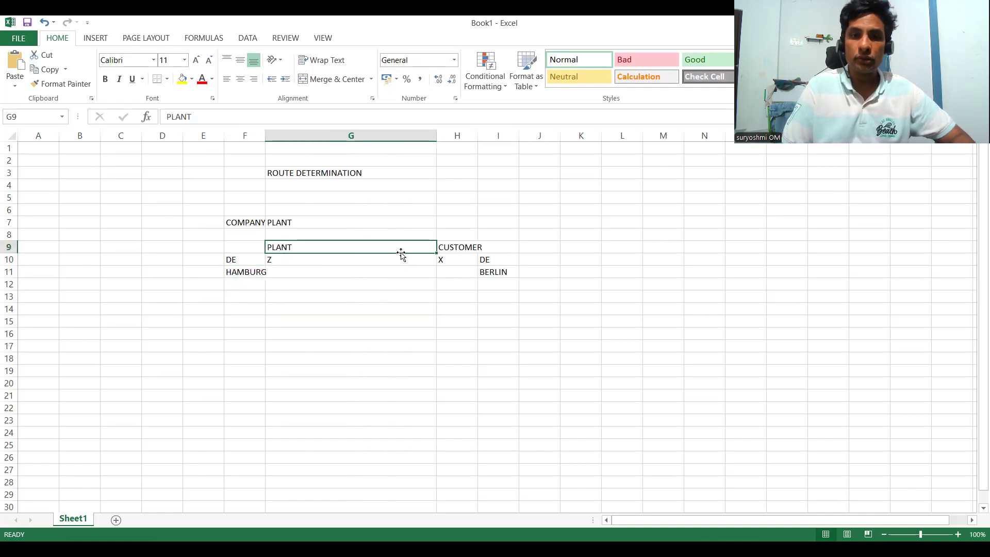
click(458, 251)
click(242, 288)
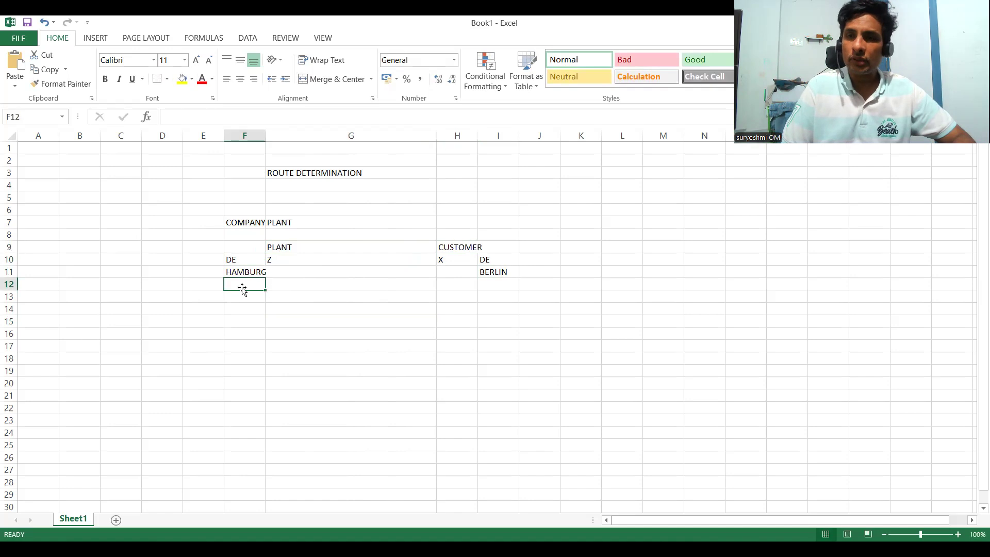
Step: List the transport modes AIR, ROAD and WATER in cells F13 to F15
click(238, 299)
text(AIR)
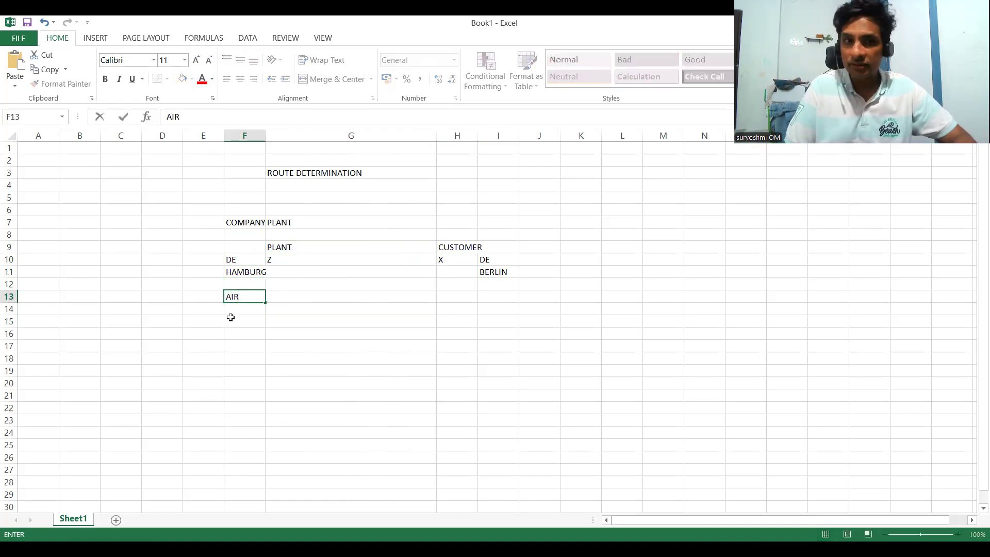
click(231, 309)
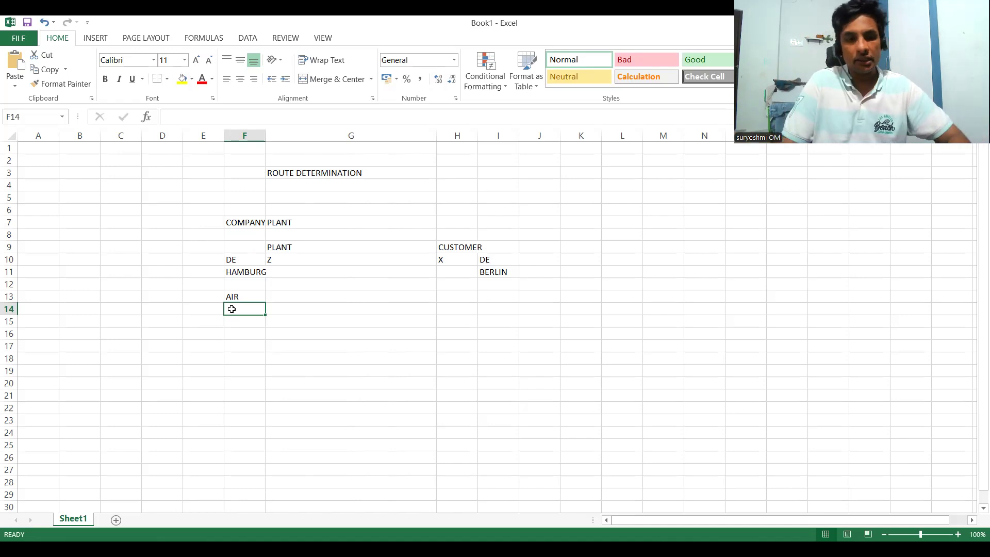
text(ROAD)
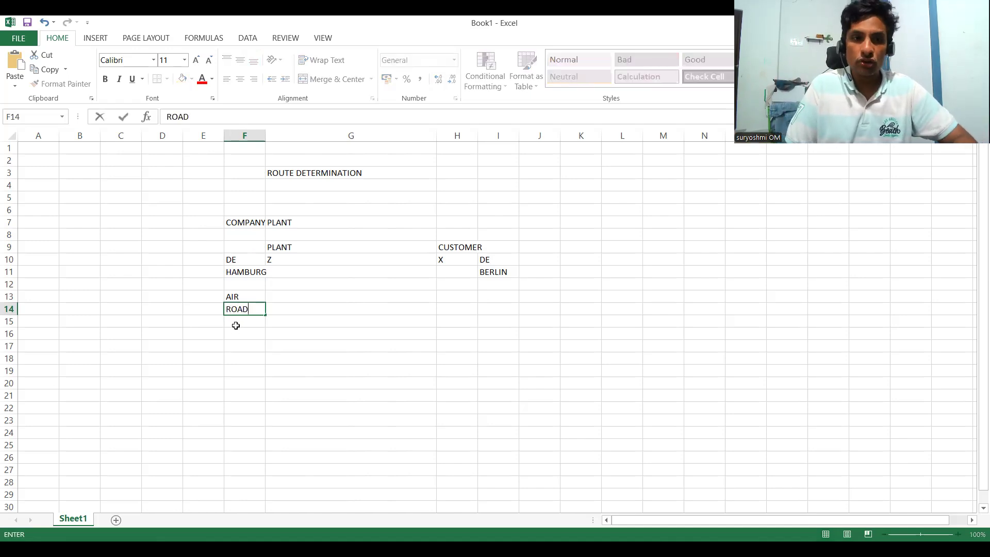
click(236, 323)
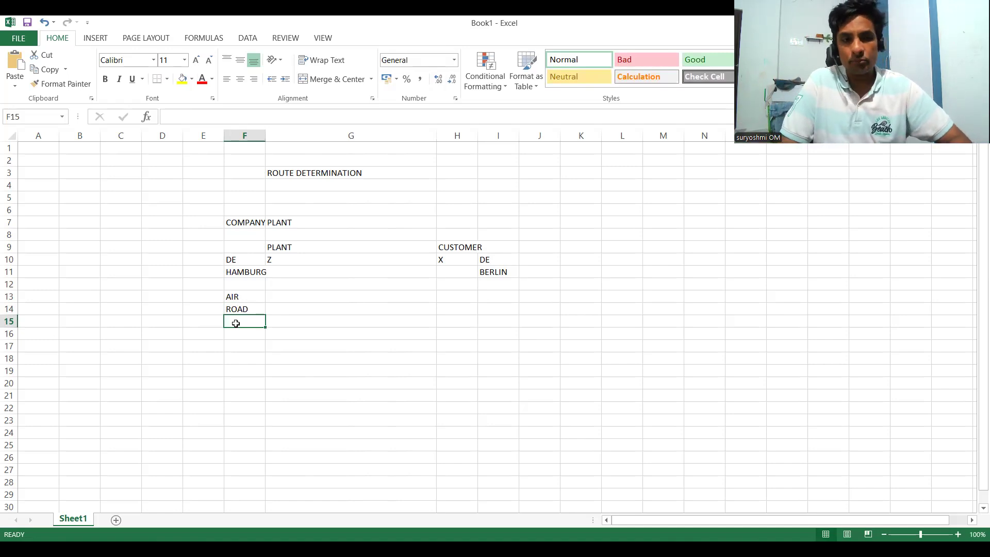
text(S)
key(BackSpace)
text(WATER)
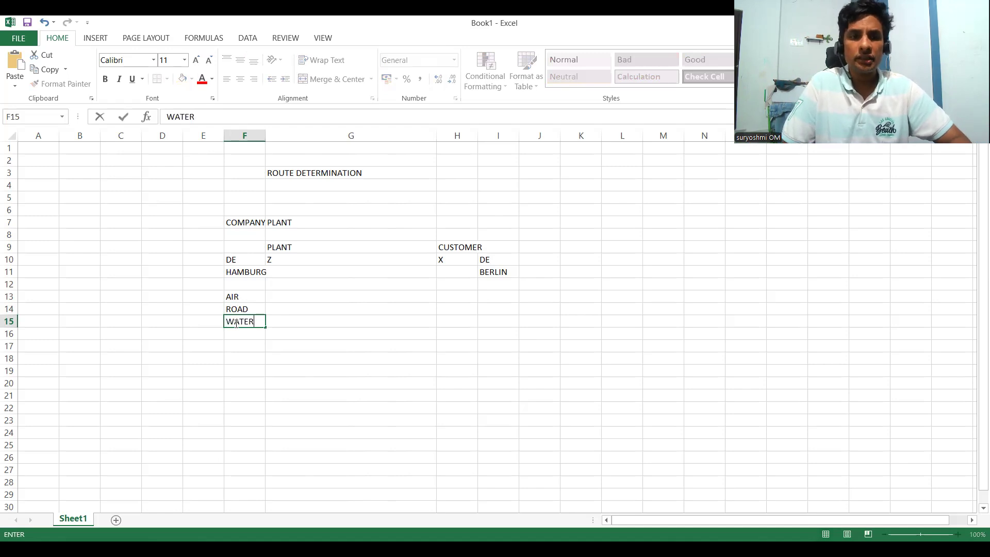
key(Return)
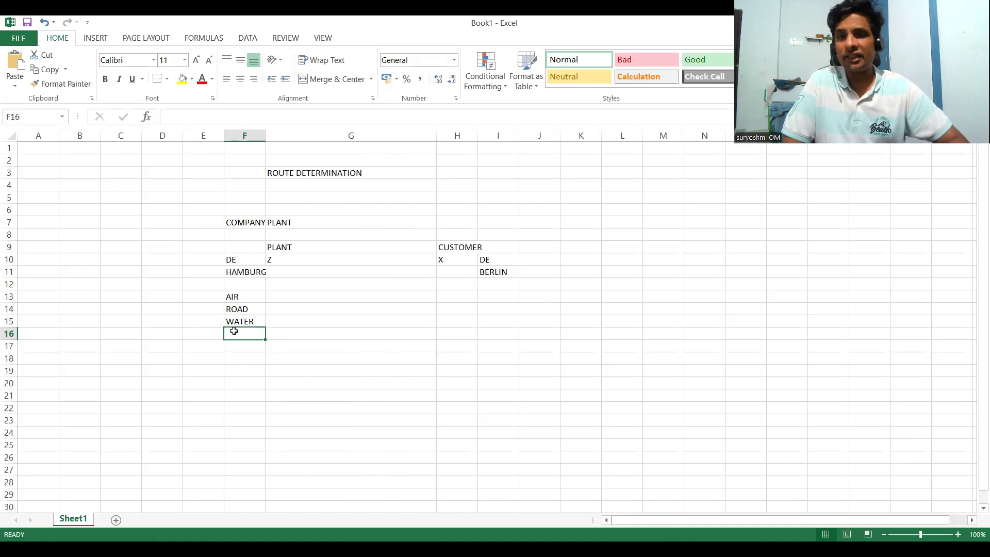
Step: Add RAILWAY as the fourth transport mode in cell F16
text(TRAIN)
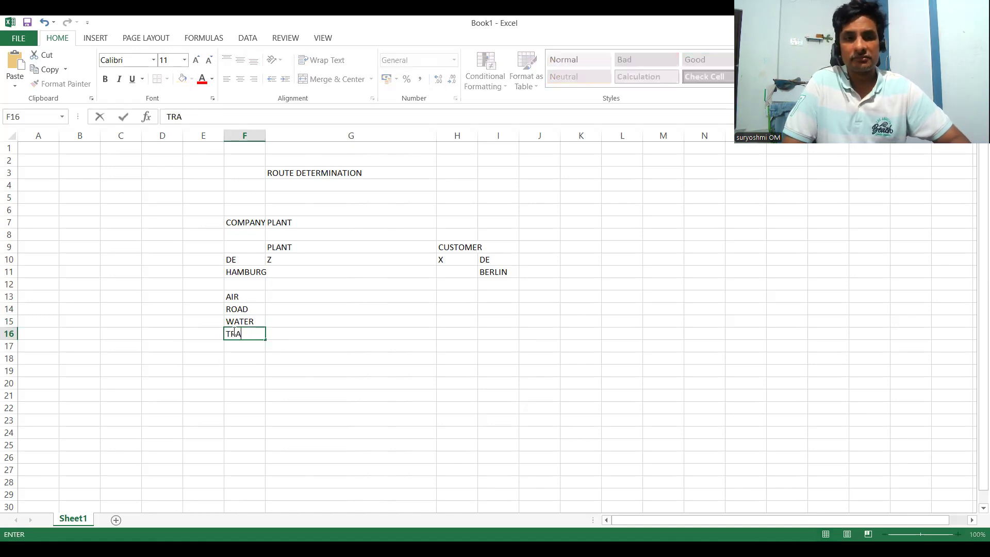
key(BackSpace)
key(BackSpace)
key(BackSpace)
key(BackSpace)
key(BackSpace)
text(RAILWAY)
key(BackSpace)
text(Y)
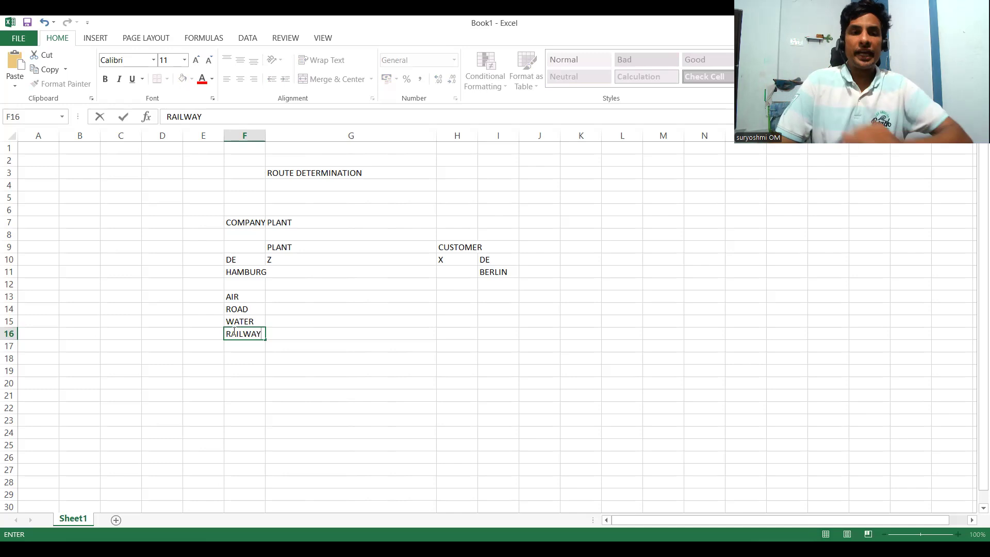
click(233, 358)
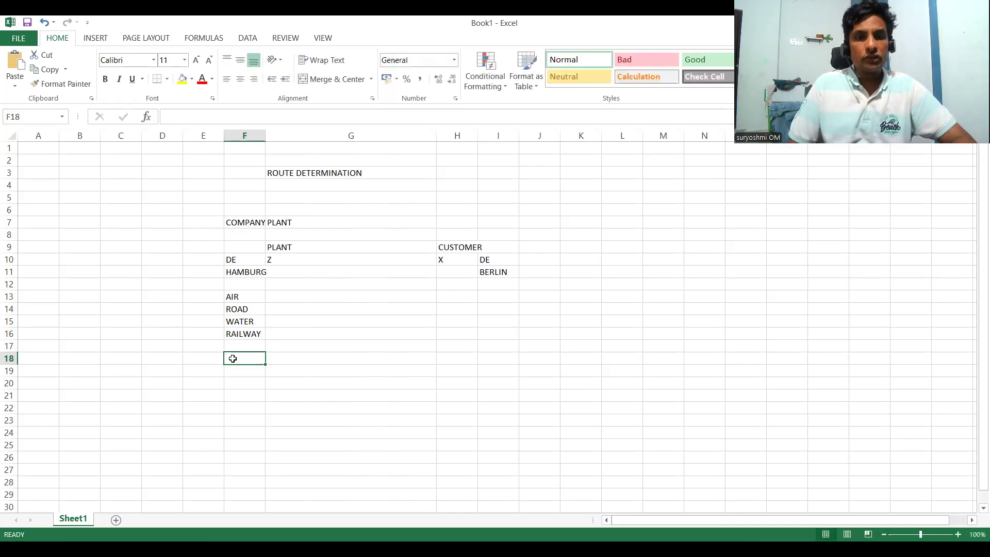
click(244, 269)
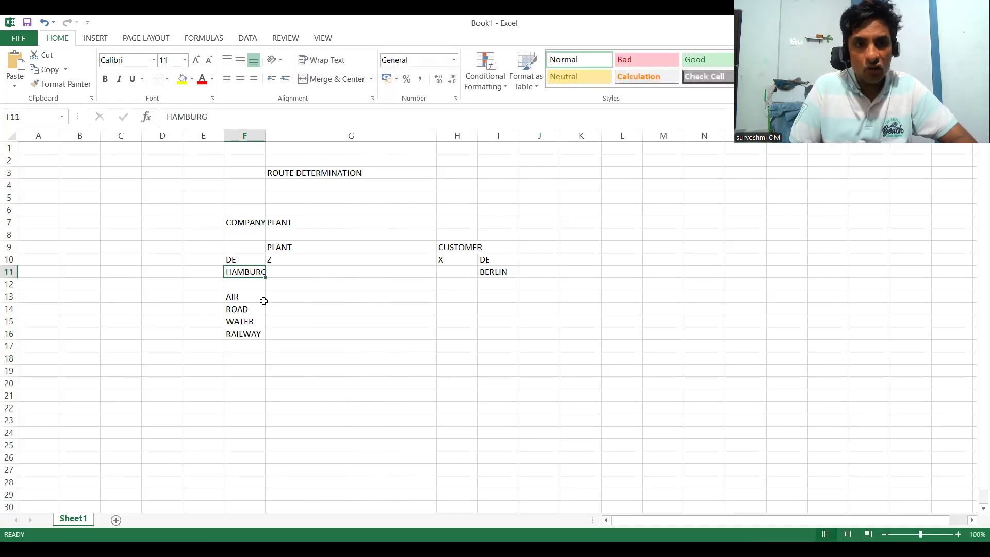
click(196, 296)
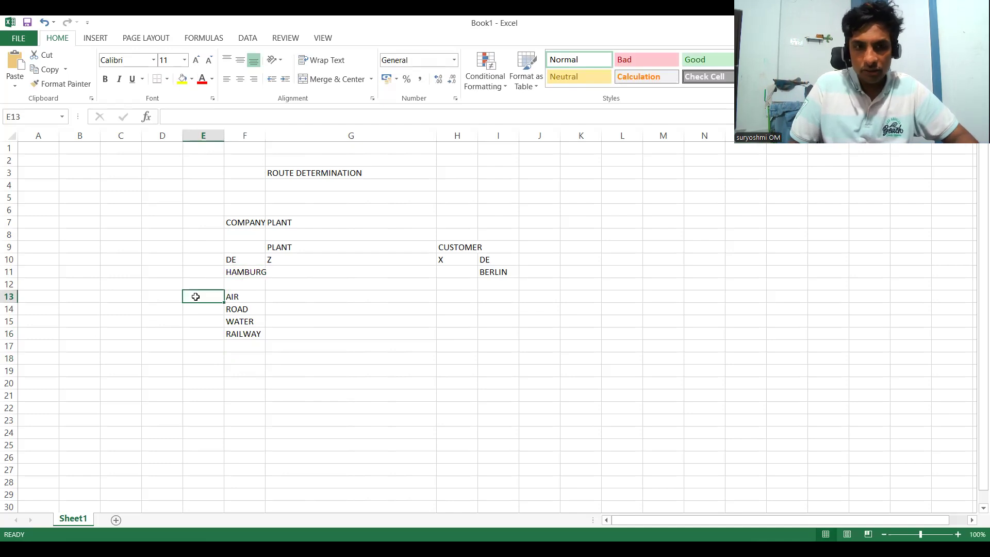
key(shift+Down)
key(shift+Down)
key(shift+Down)
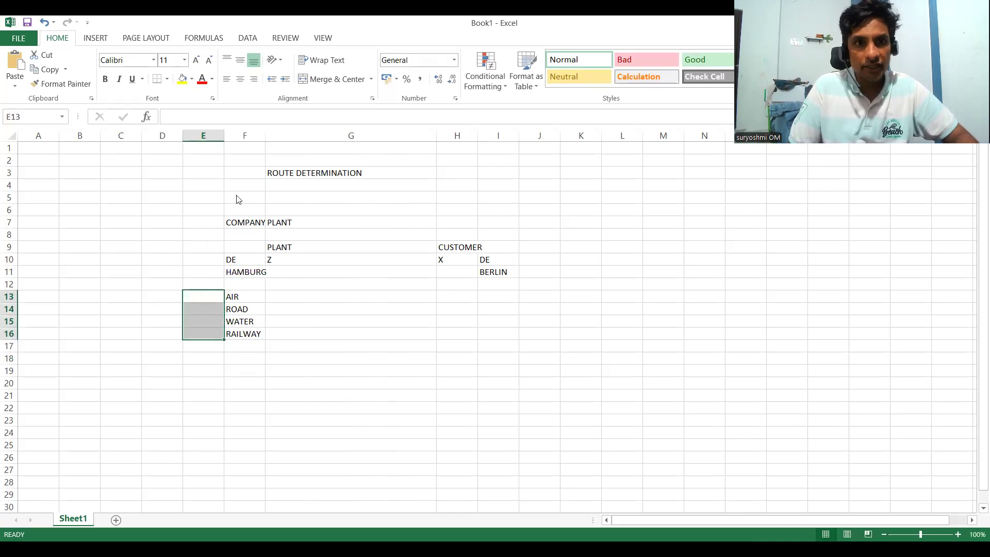
click(268, 235)
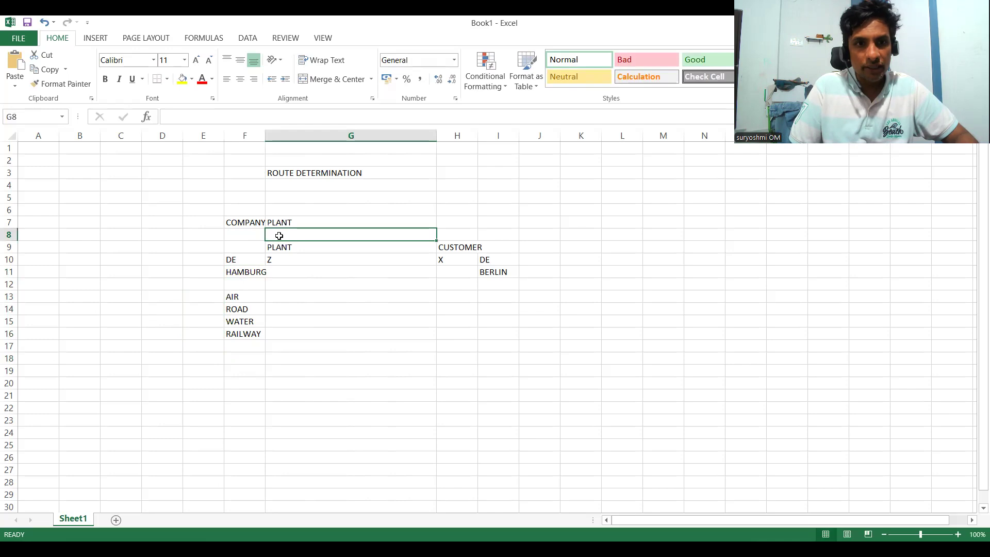
Step: Enter ZDRA in cell D6 and ZDR1 below it in D7
click(169, 207)
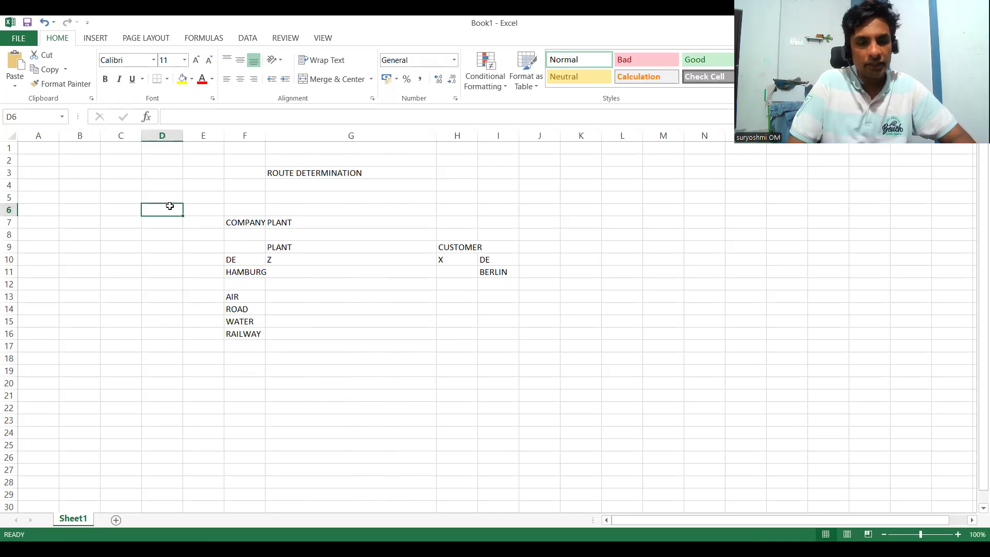
text(ZDRA)
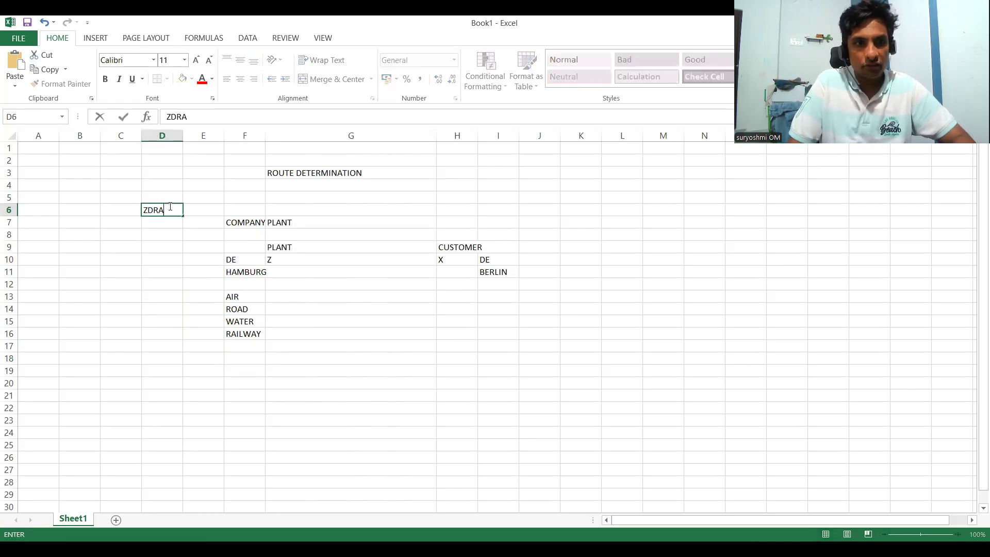
click(165, 226)
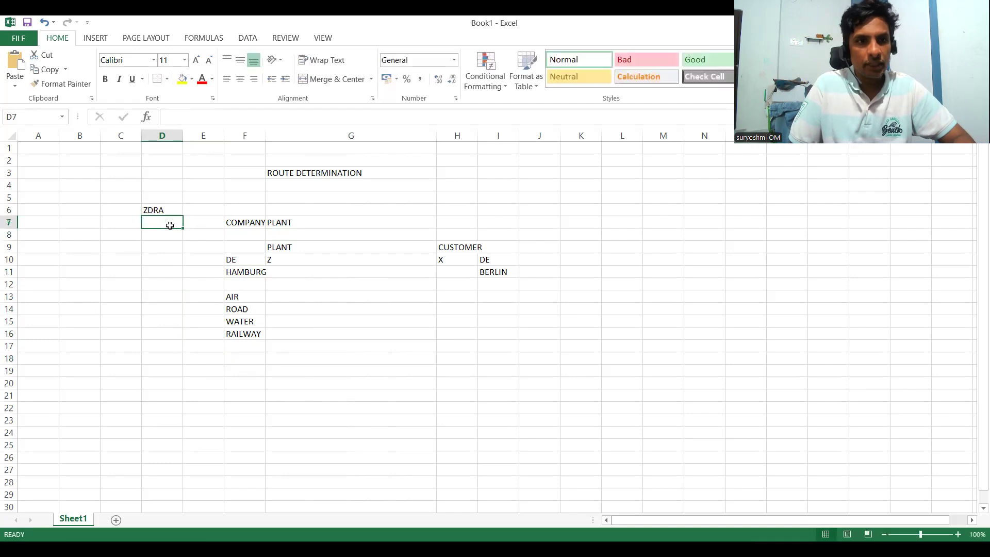
text(ZD)
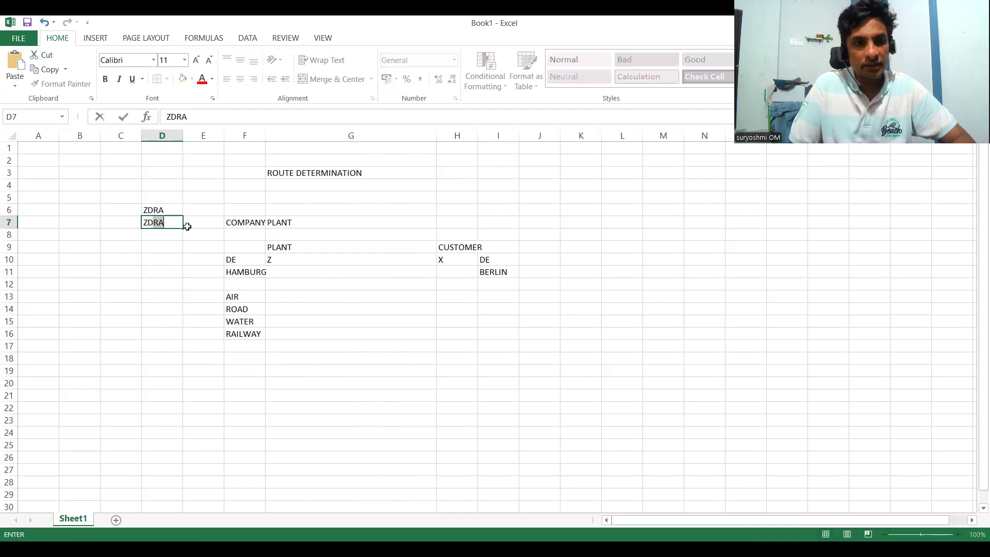
text(R1)
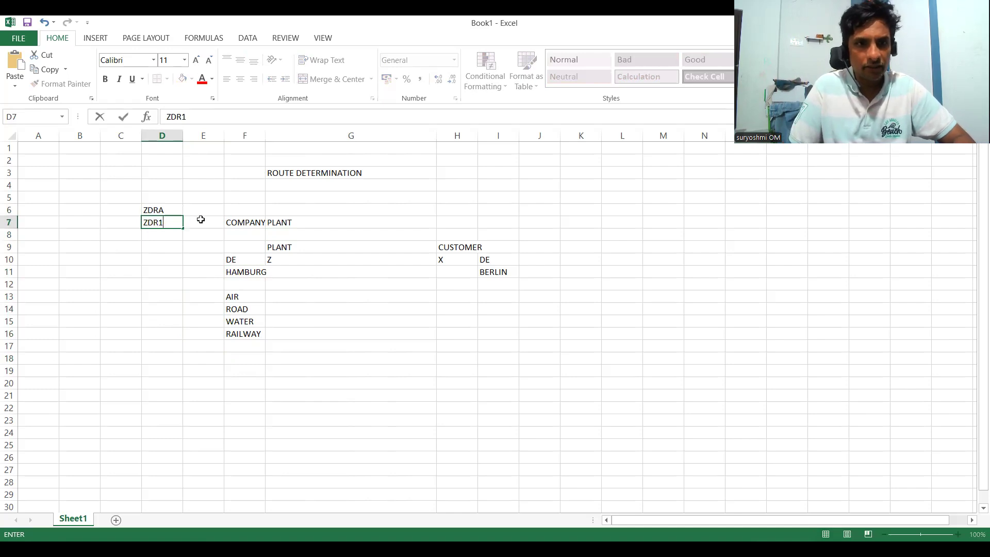
Step: Enter CCODE in cell E6 and PLANT in E7, and clear COMPANY from F7
click(200, 221)
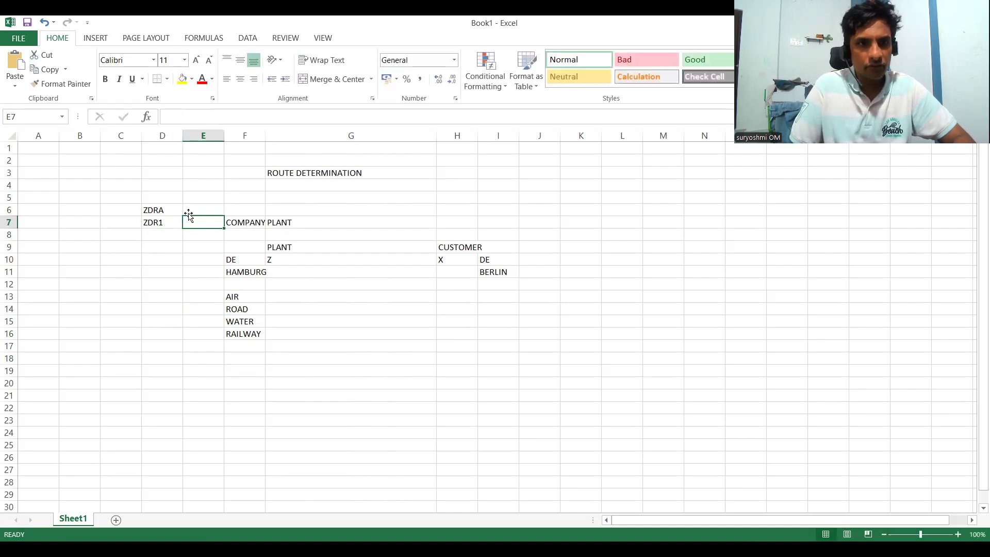
click(189, 209)
text(CCOD)
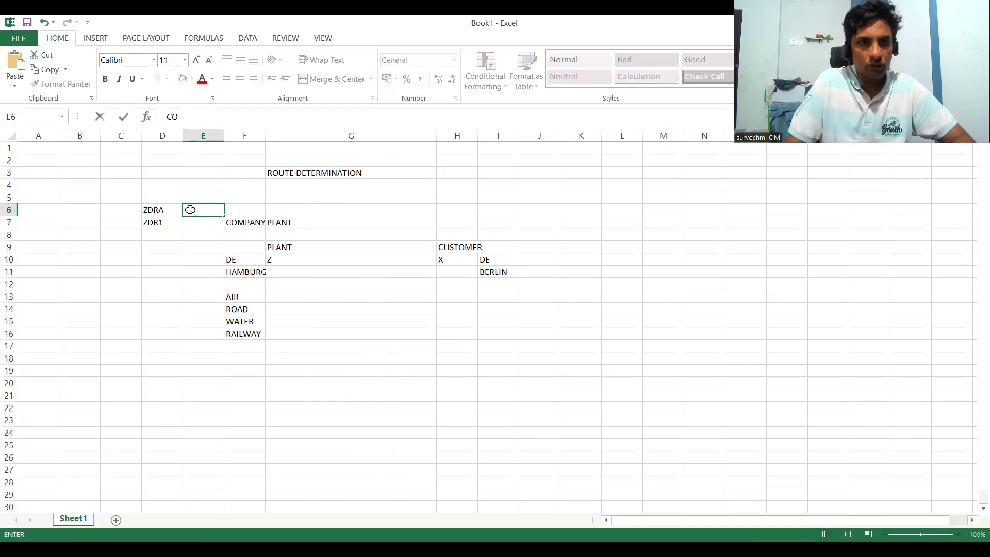
text(E)
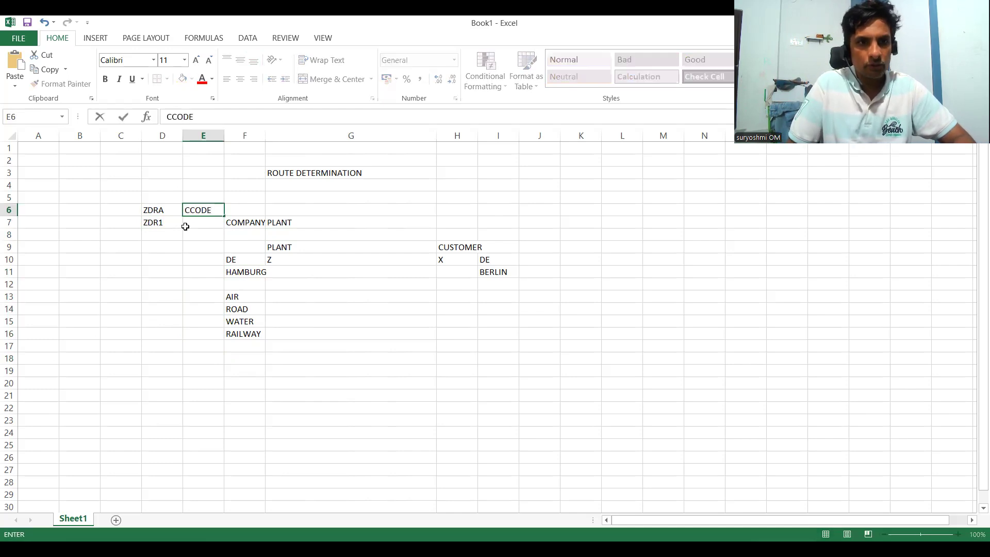
click(189, 227)
text(P)
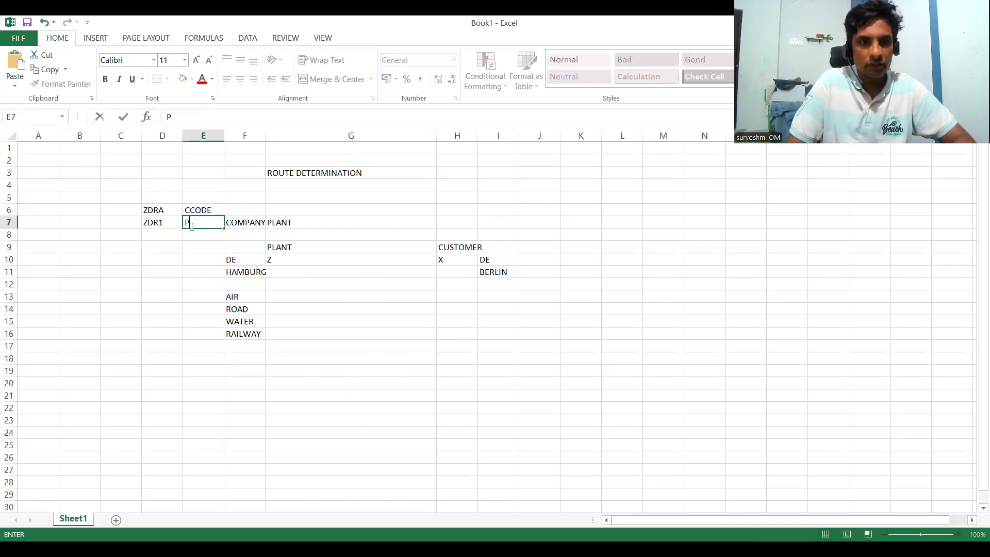
text(LANT)
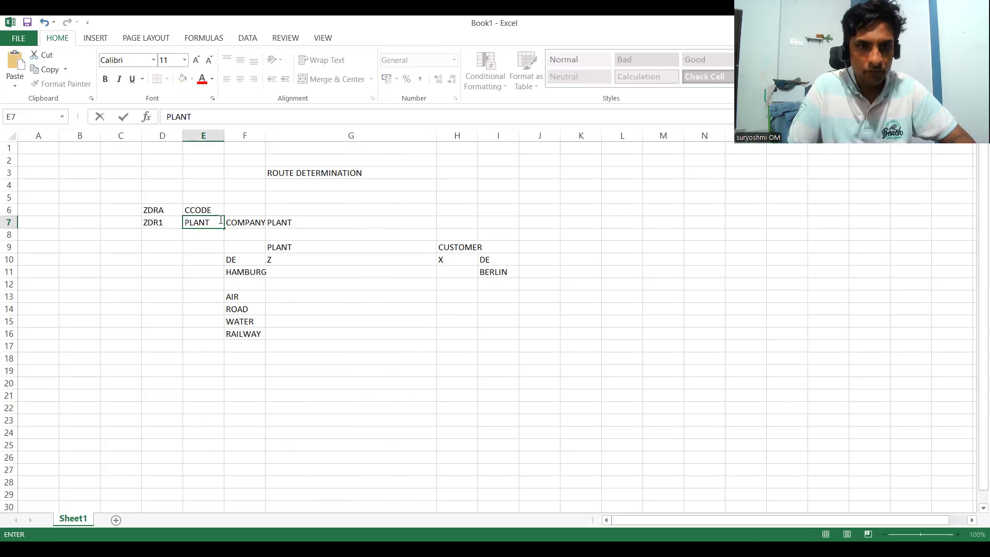
click(241, 218)
key(Delete)
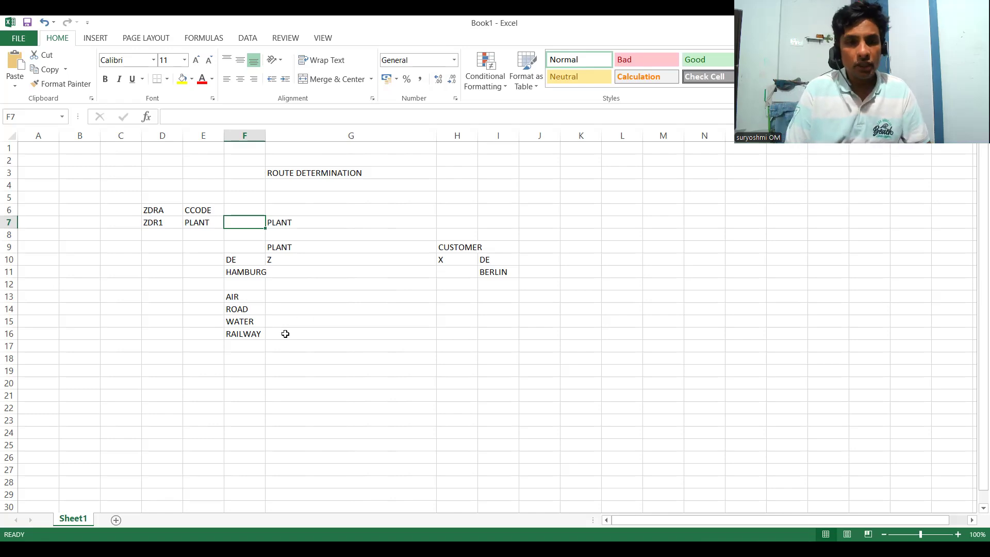
click(278, 269)
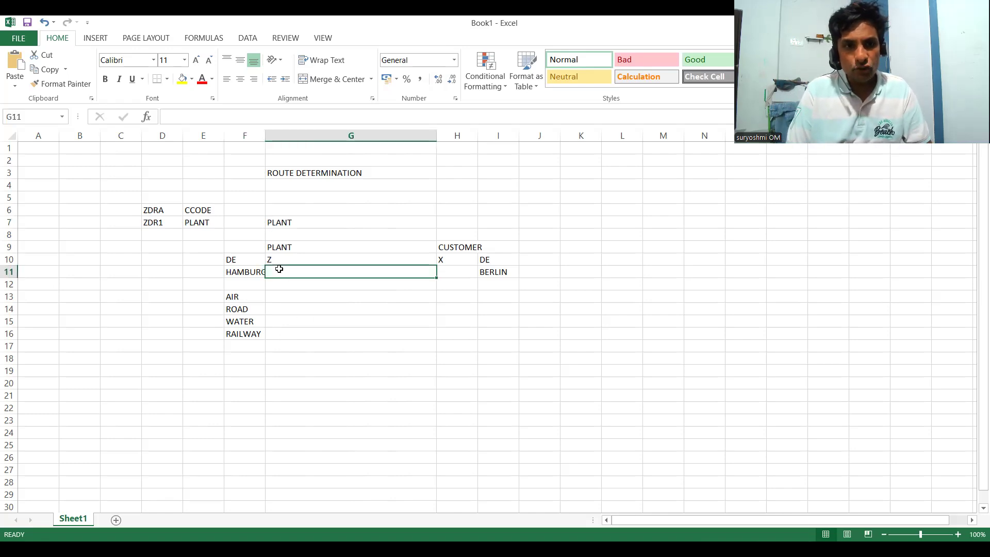
click(239, 271)
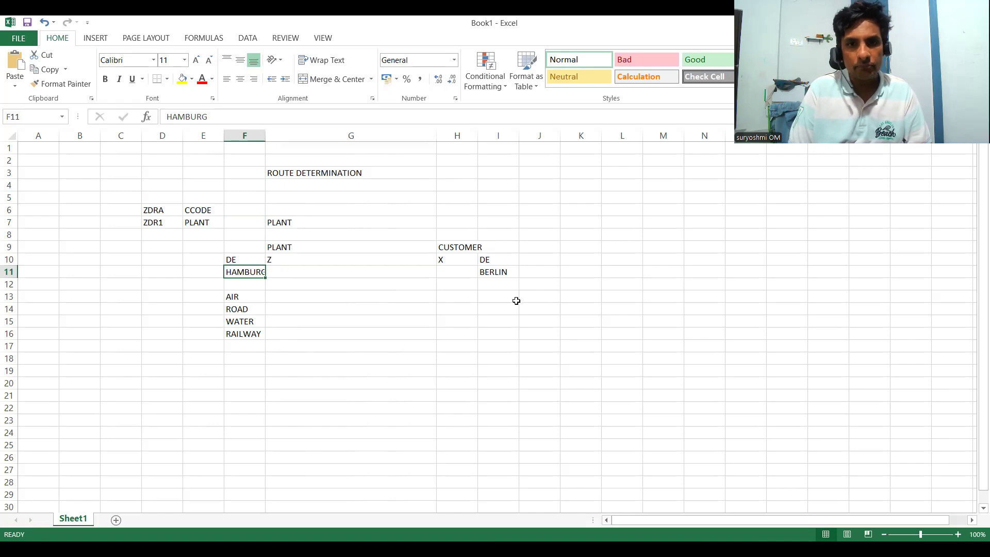
click(499, 281)
click(355, 268)
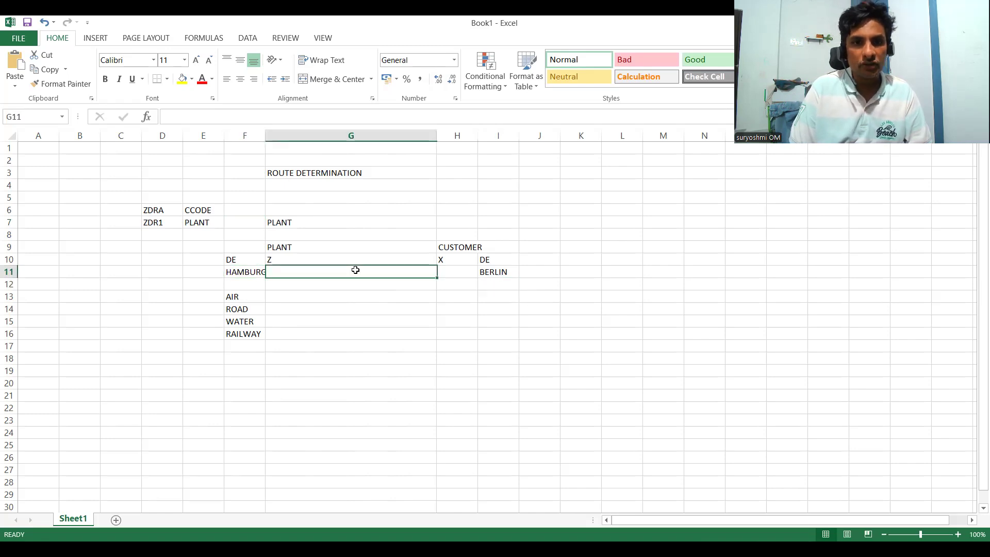
Step: Label the Hamburg to Berlin route as DOMESTIC in cell G12
click(345, 285)
text(DO)
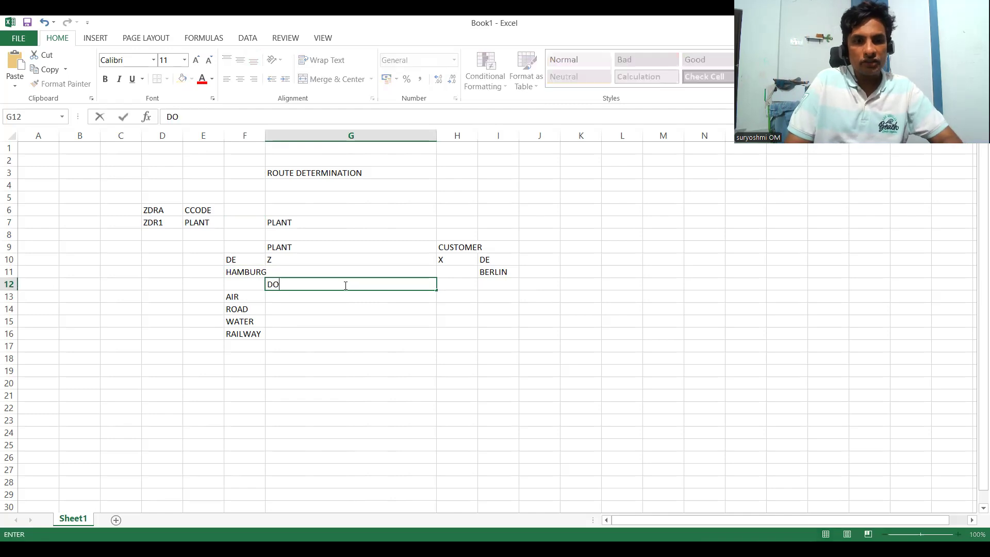
text(MESTIC)
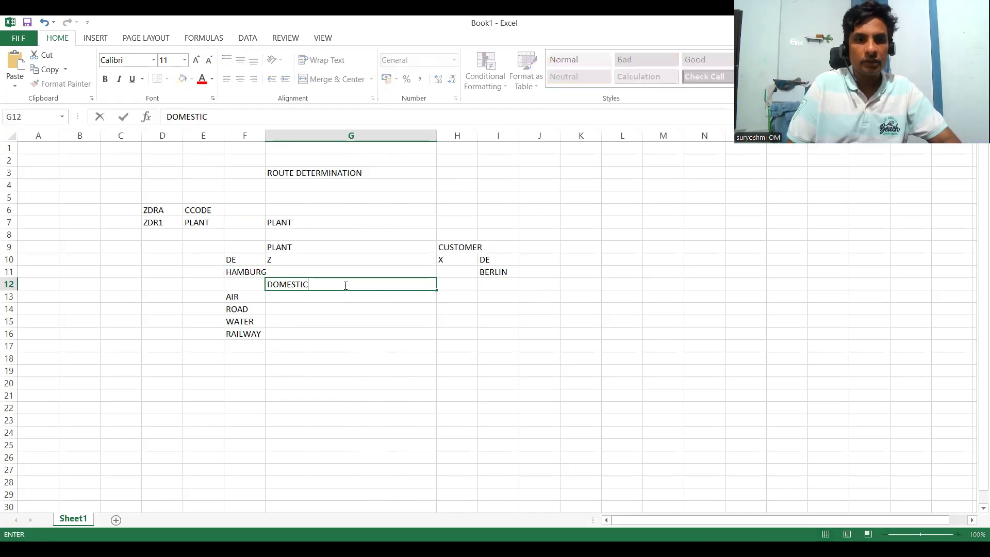
Step: Copy the domestic example in F10:I12 and paste it starting at cell F18
click(233, 262)
key(shift+Down)
key(shift+Down)
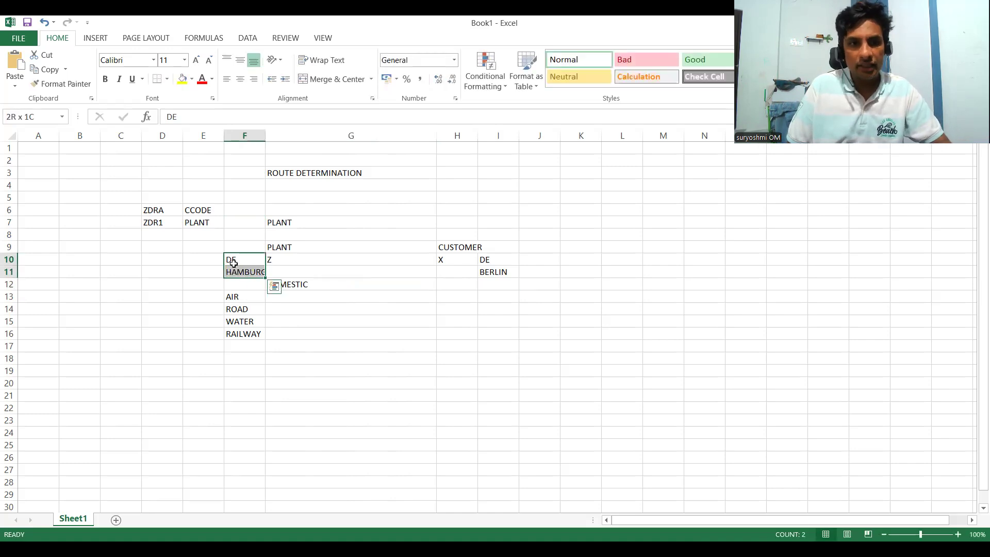
key(shift+Right)
key(shift+Right)
key(shift+Right)
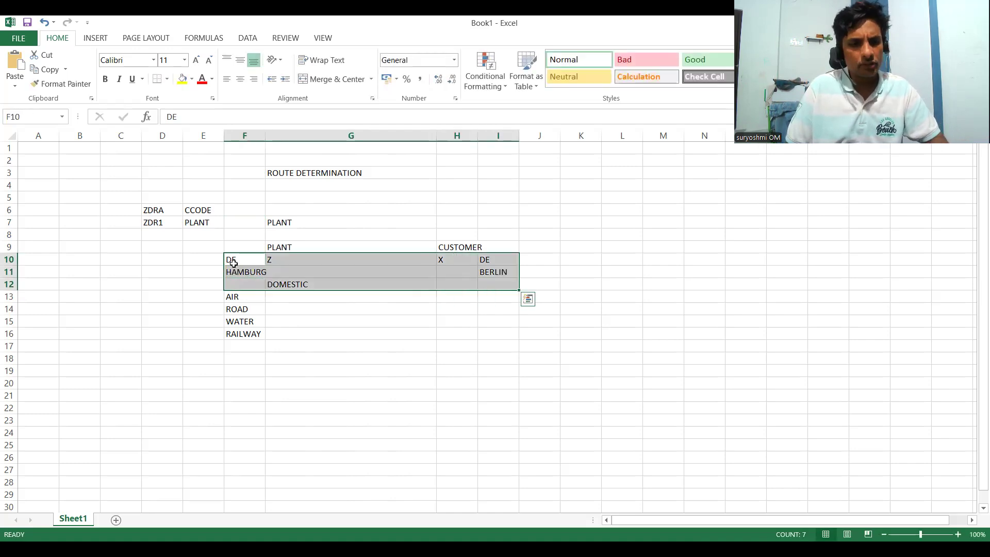
key(ctrl+c)
key(Down)
key(Down)
key(Down)
key(Down)
key(Down)
key(Down)
key(Down)
key(Down)
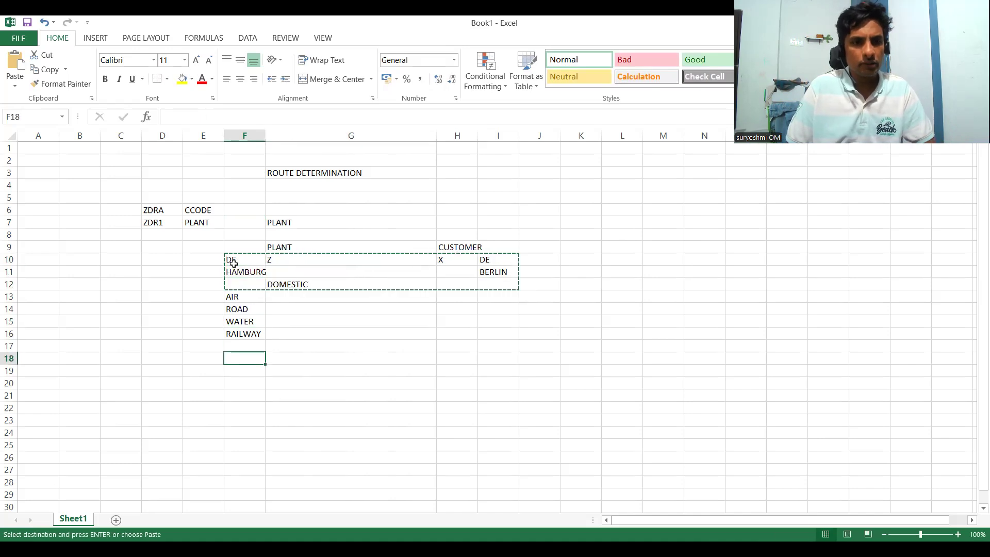
key(ctrl+v)
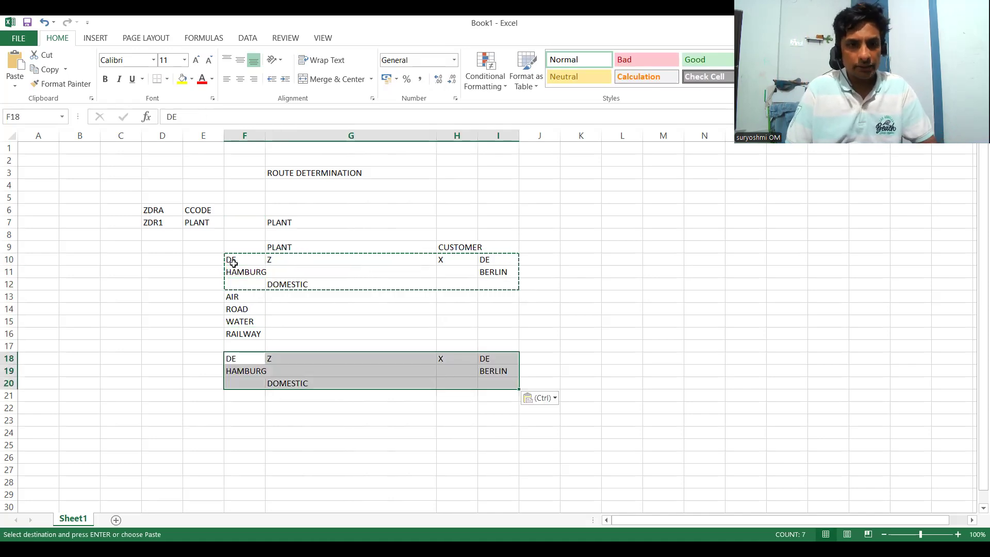
Step: Change the customer location in the copied example to INDIA in cell I18 and BANGALORE in I19
click(493, 370)
click(491, 356)
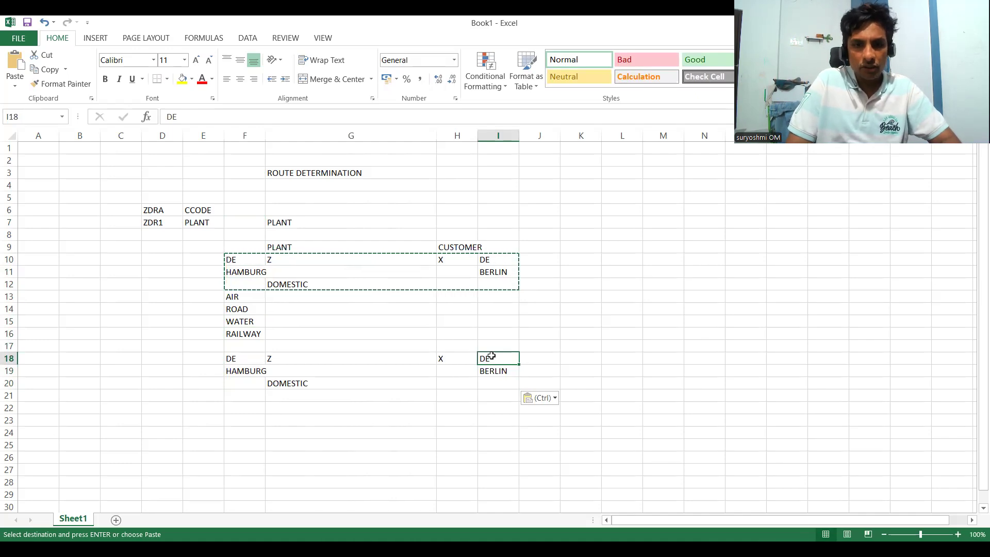
text(INDIA)
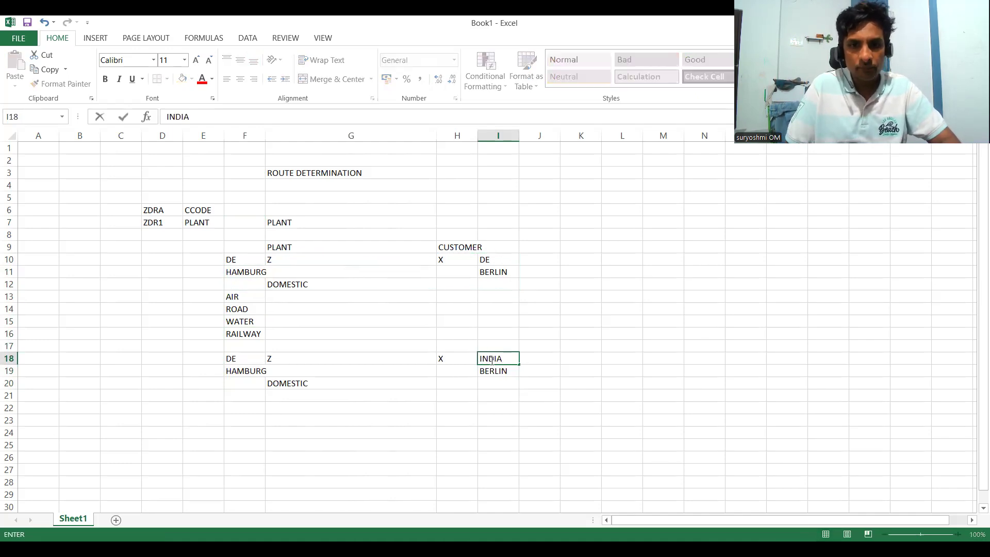
key(Return)
text(BA)
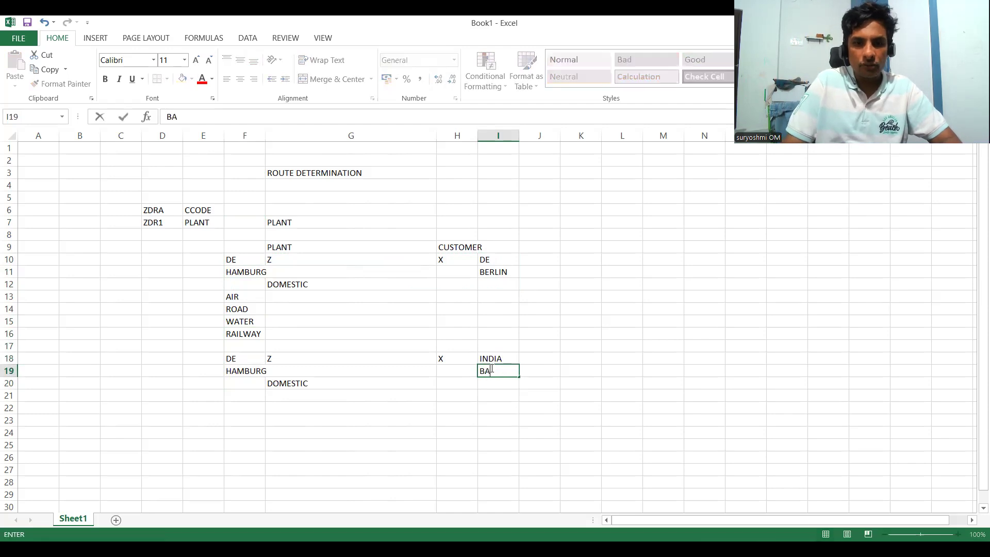
text(NGALORE)
Step: Replace the DOMESTIC label of the copied example in cell G20 with EXPORT
click(413, 382)
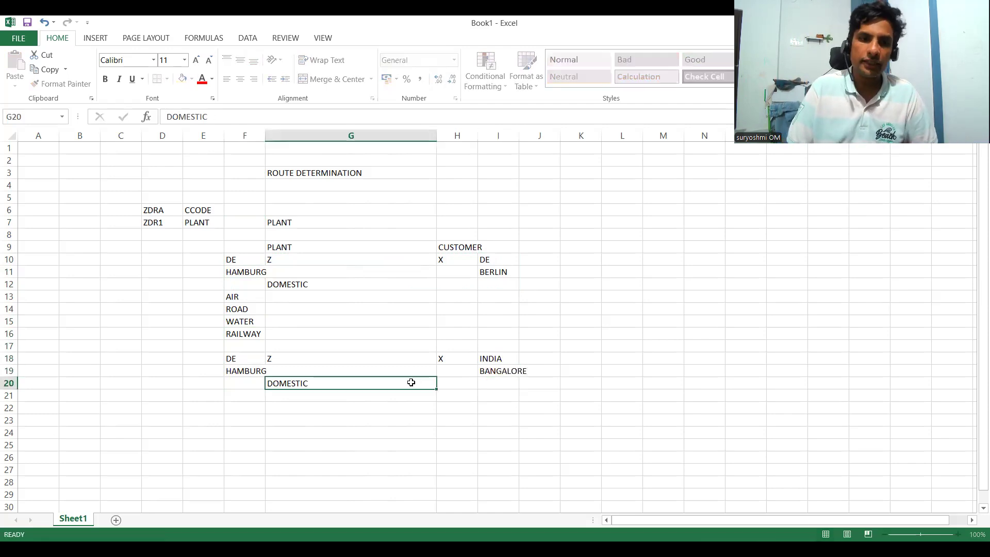
text(E)
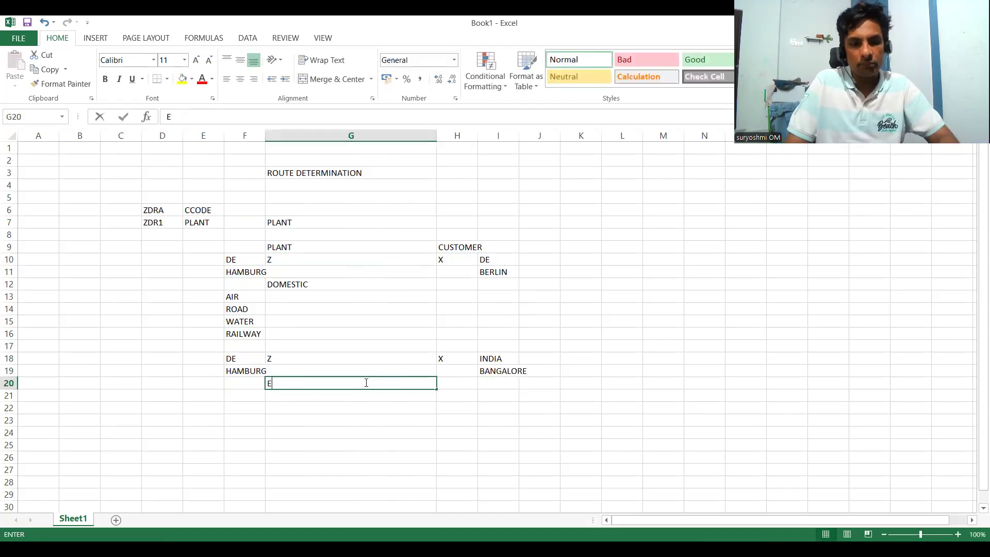
text(XPORT)
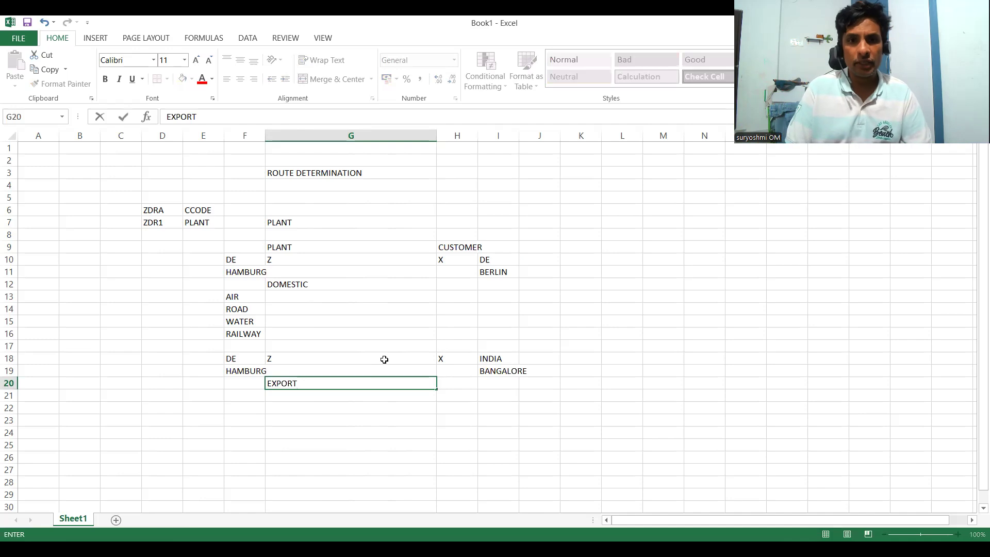
click(308, 246)
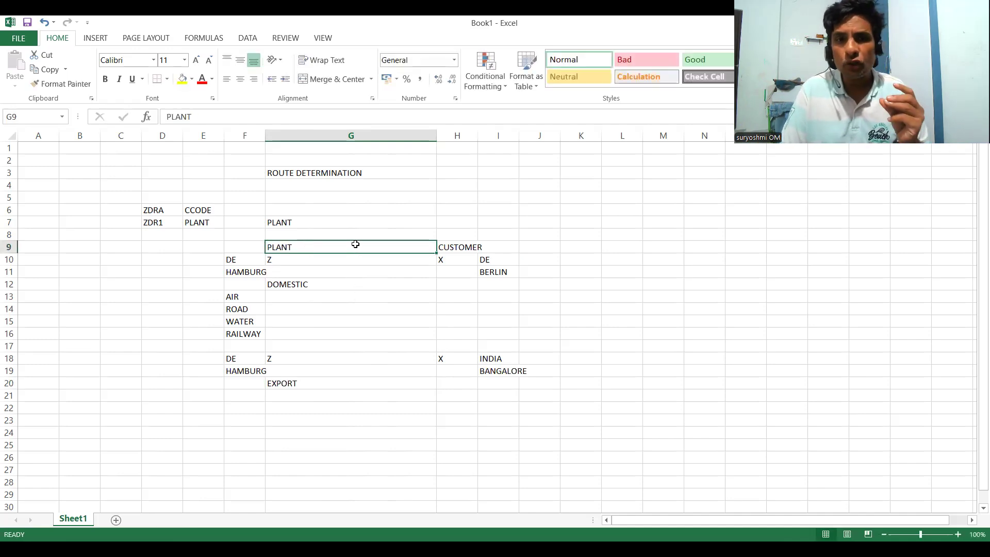
click(441, 247)
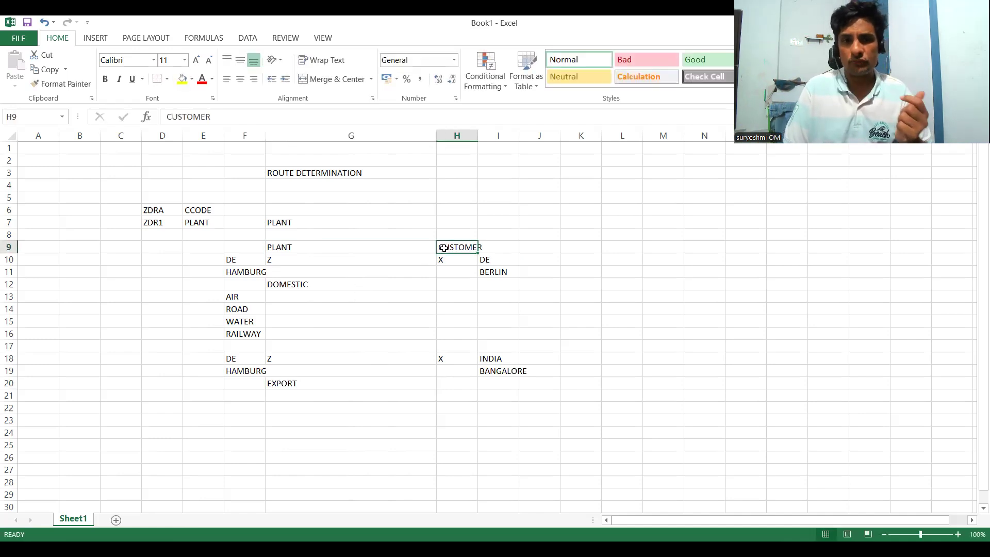
click(341, 252)
Step: Enter a plant-to-plant delivery case with PLANT in cell L7 and PLANT in cell M7
click(614, 226)
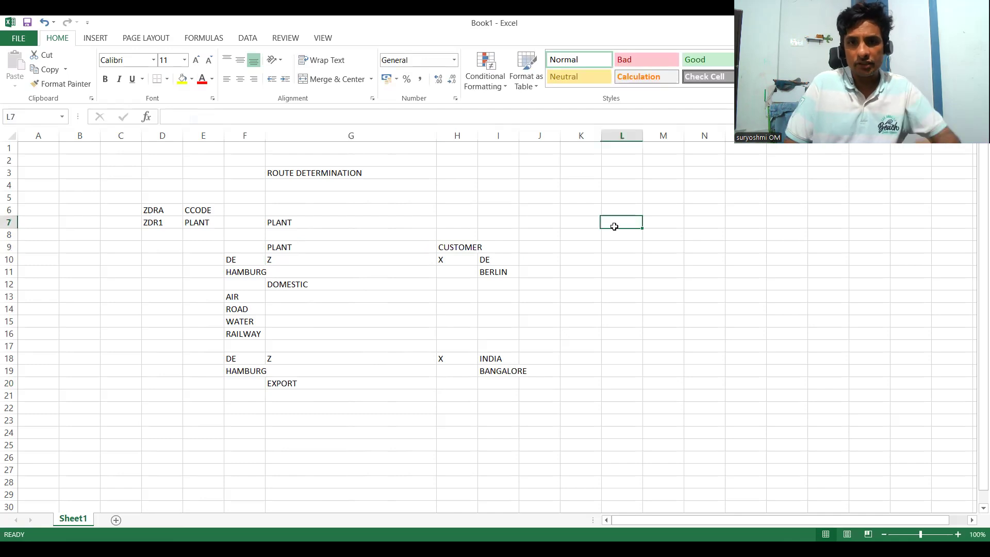
text(PLANT)
key(Tab)
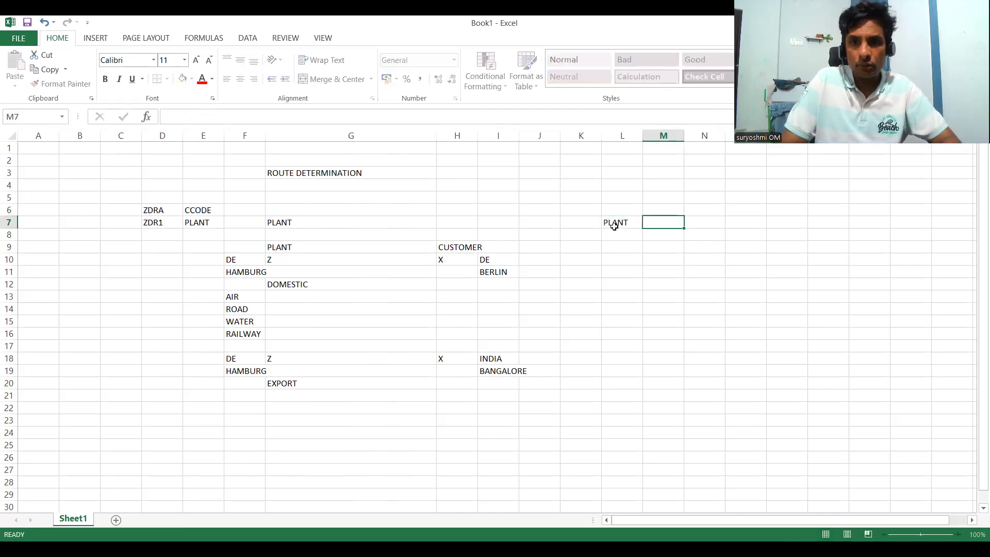
text(PLANT)
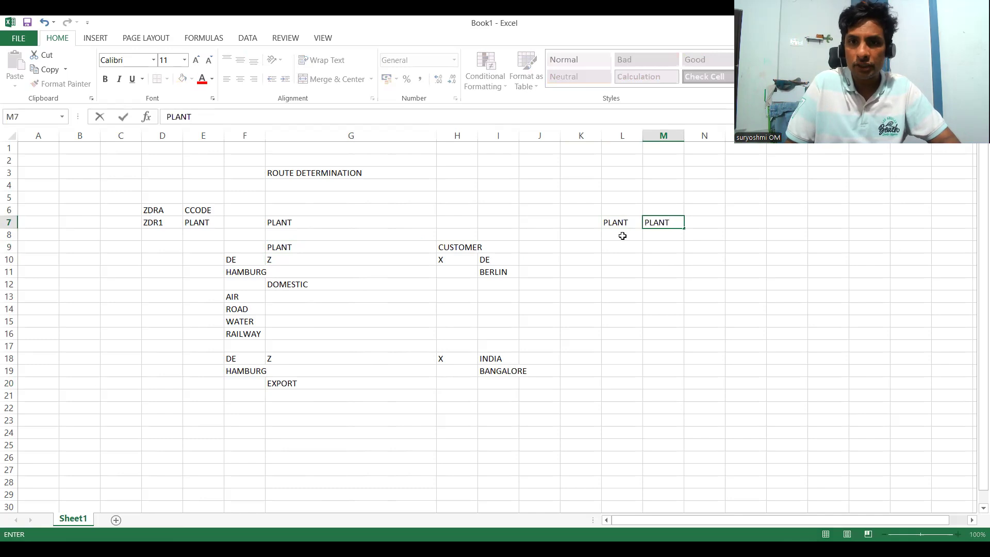
Step: Add a vendor-to-plant case below it with VEDOR in cell L8 and PLANT in cell M8
click(622, 236)
text(VE)
key(BackSpace)
key(BackSpace)
text(PLA)
key(BackSpace)
key(BackSpace)
key(BackSpace)
key(BackSpace)
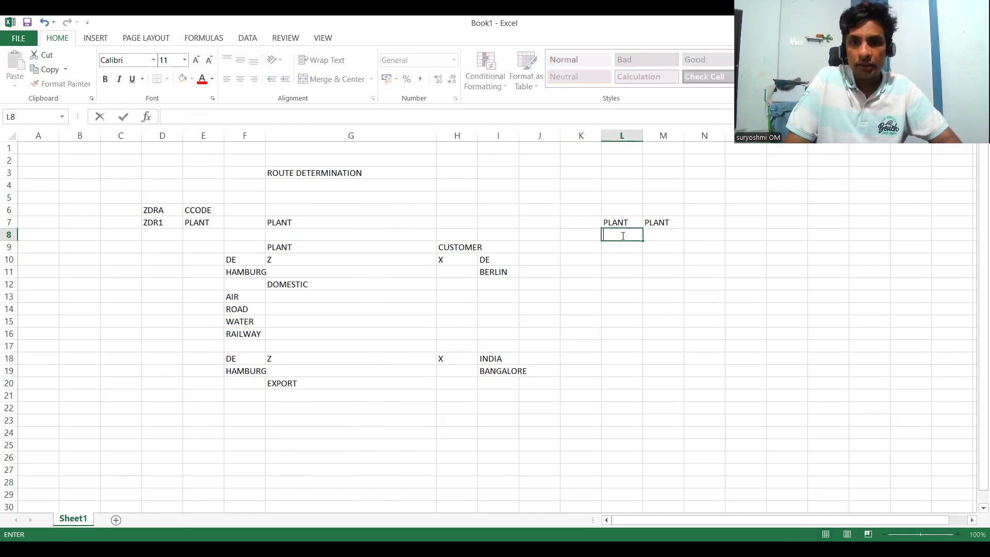
text(VEDOR)
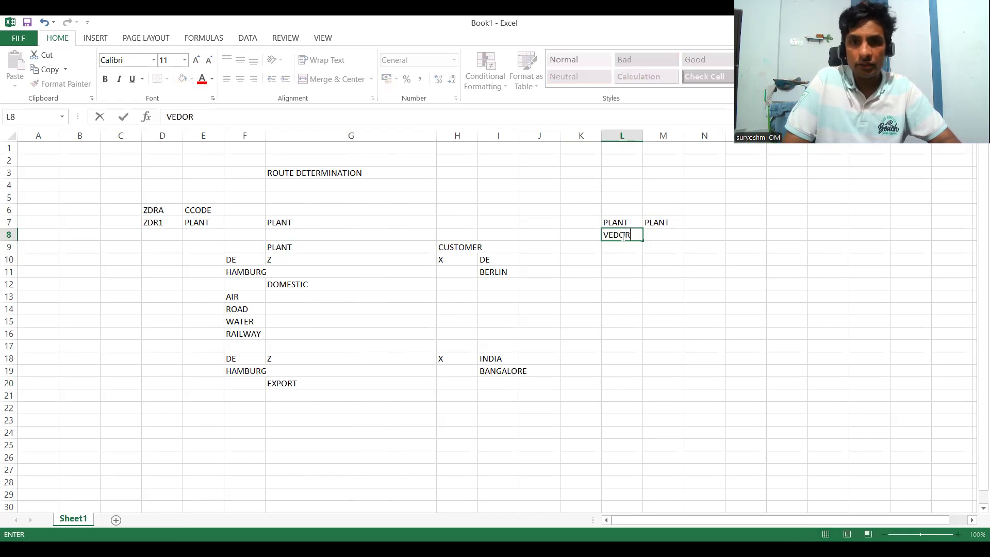
key(Tab)
text(PLANT)
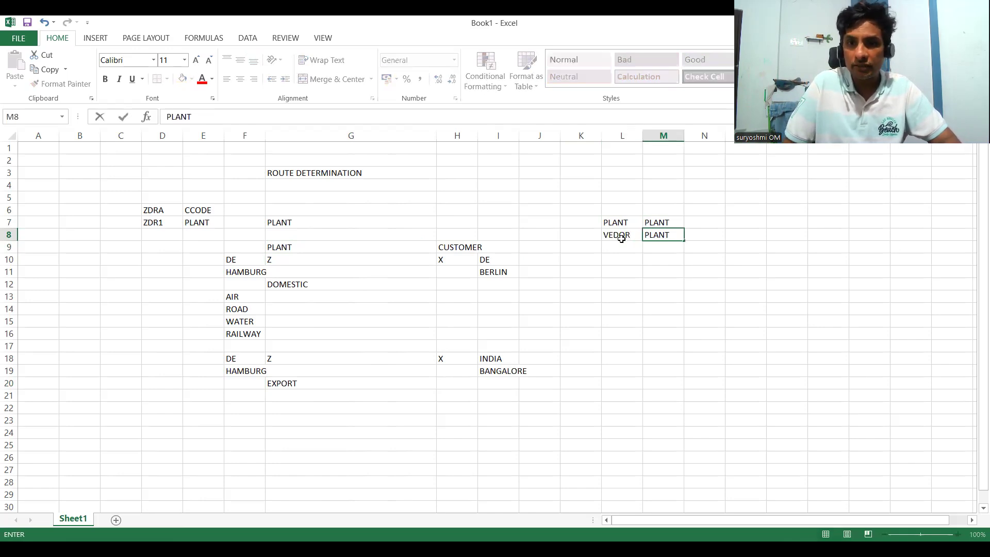
click(620, 238)
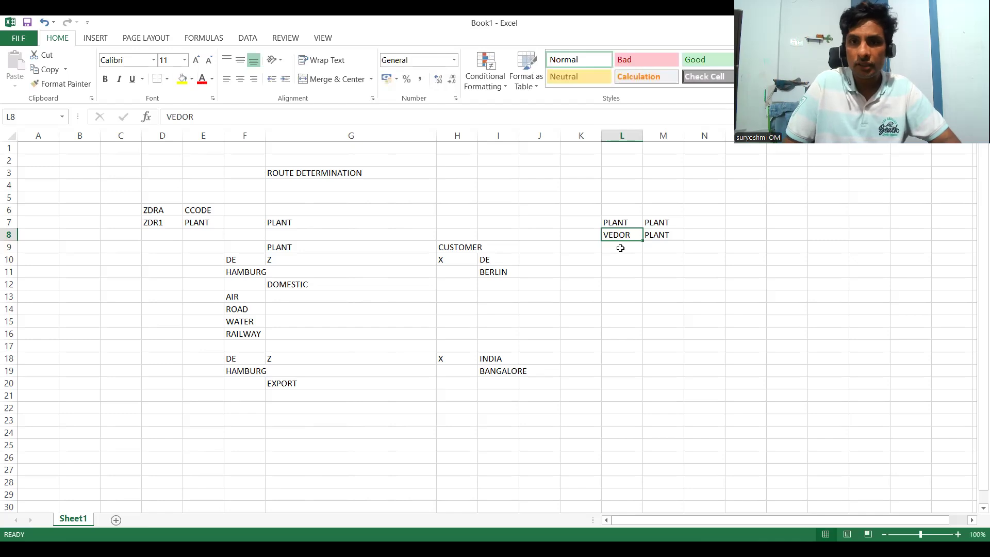
click(620, 246)
text(STO)
key(BackSpace)
key(BackSpace)
key(BackSpace)
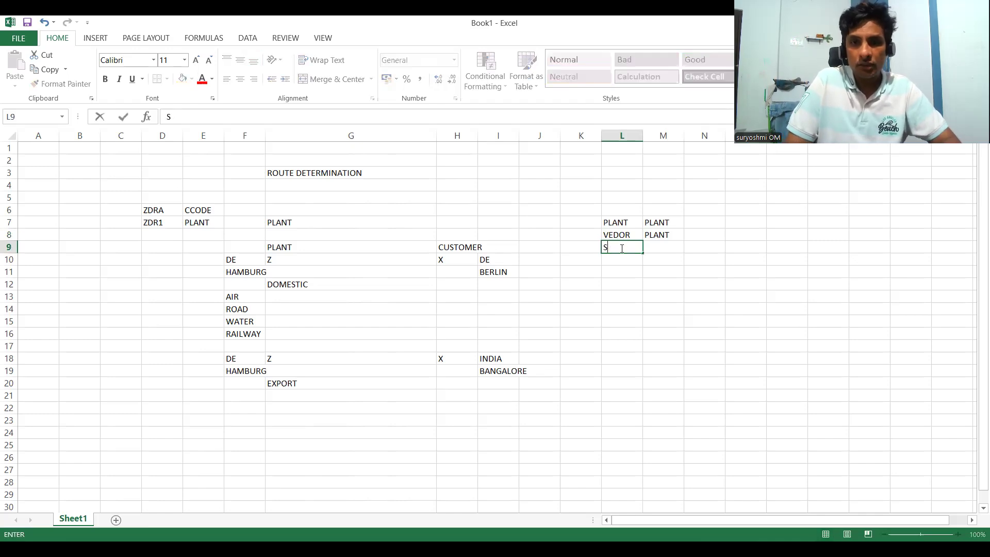
key(Escape)
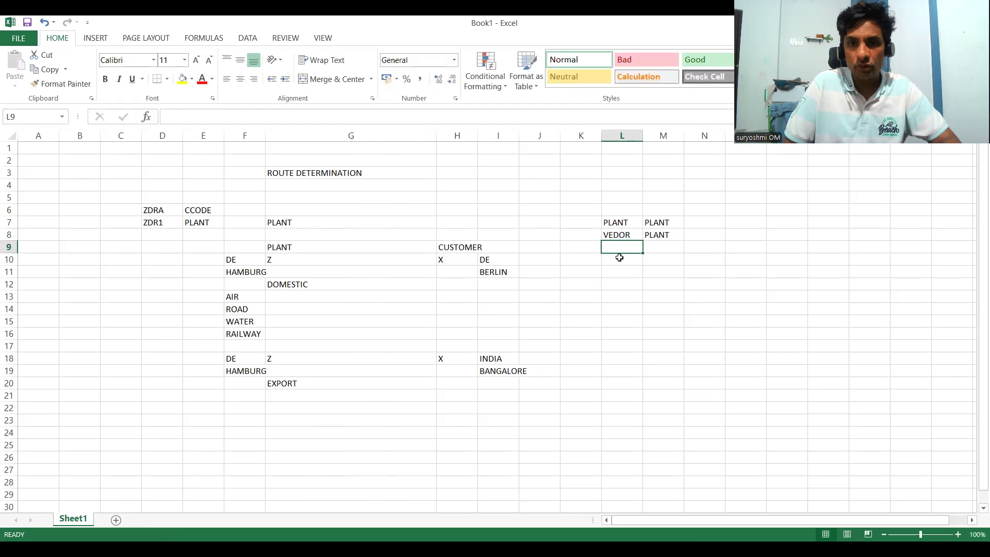
Step: Enter a plant-to-customer case with PLANT in cell L10 and CUSTOMER in cell M10
click(620, 257)
text(PLANTQ)
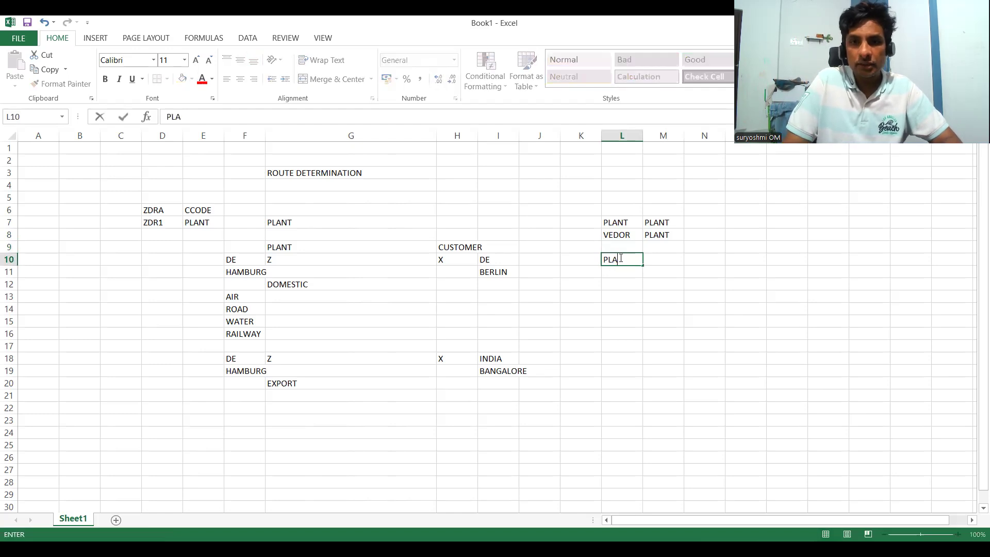
key(BackSpace)
key(BackSpace)
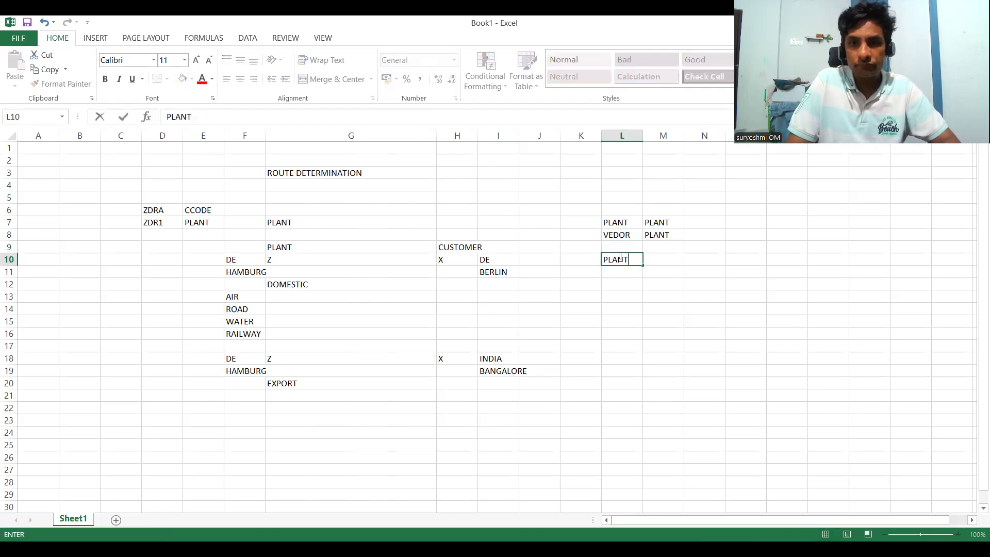
text(T)
key(Tab)
text(CUST)
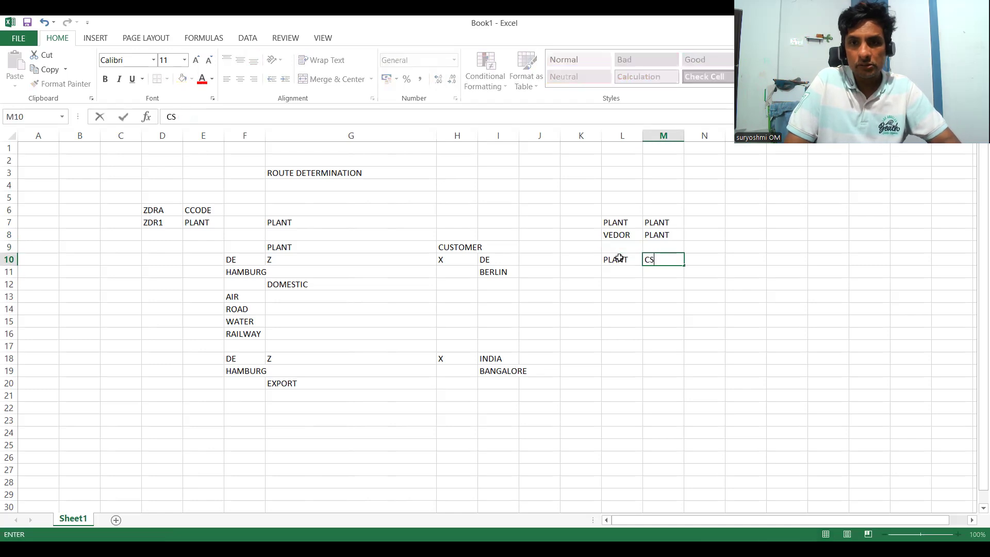
key(BackSpace)
key(BackSpace)
key(BackSpace)
text(USTOMER)
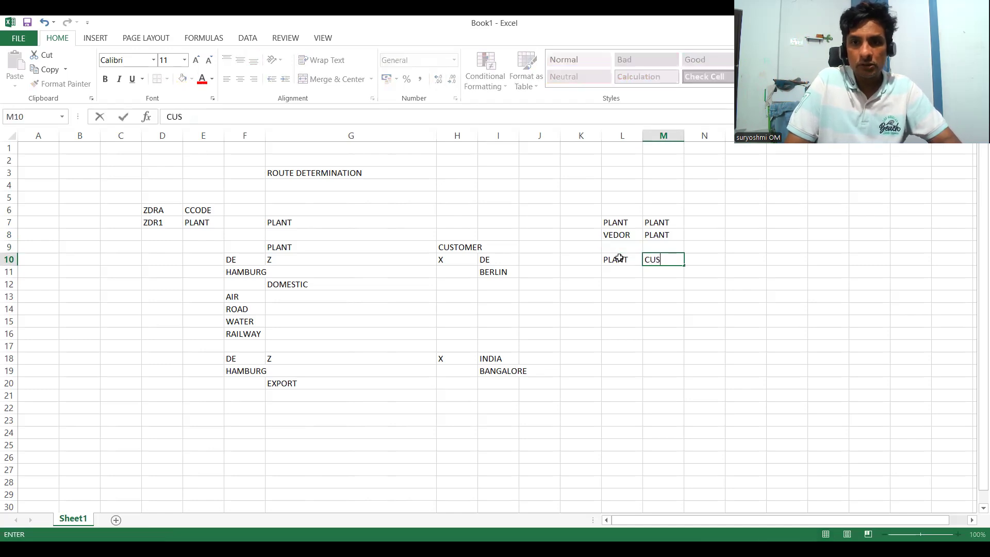
key(Return)
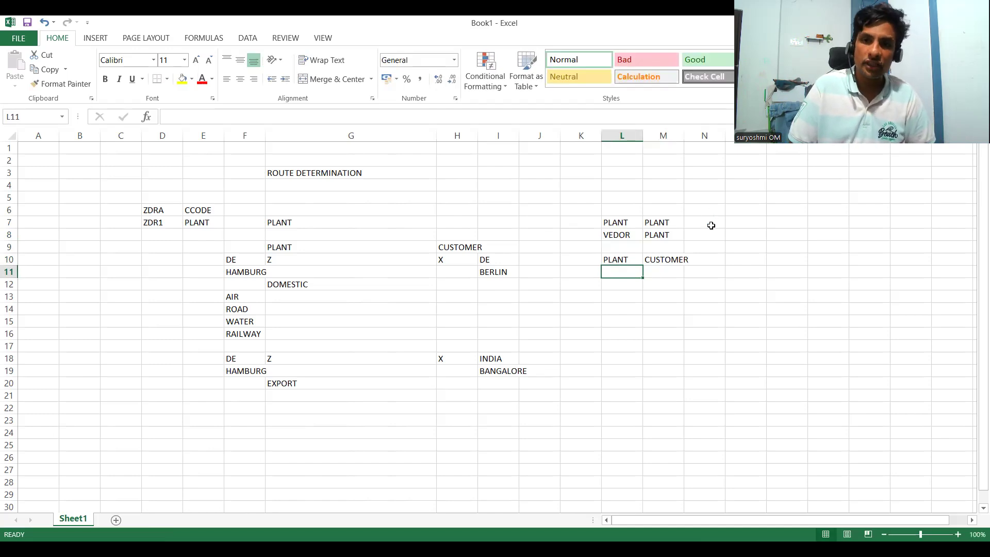
click(702, 259)
click(609, 260)
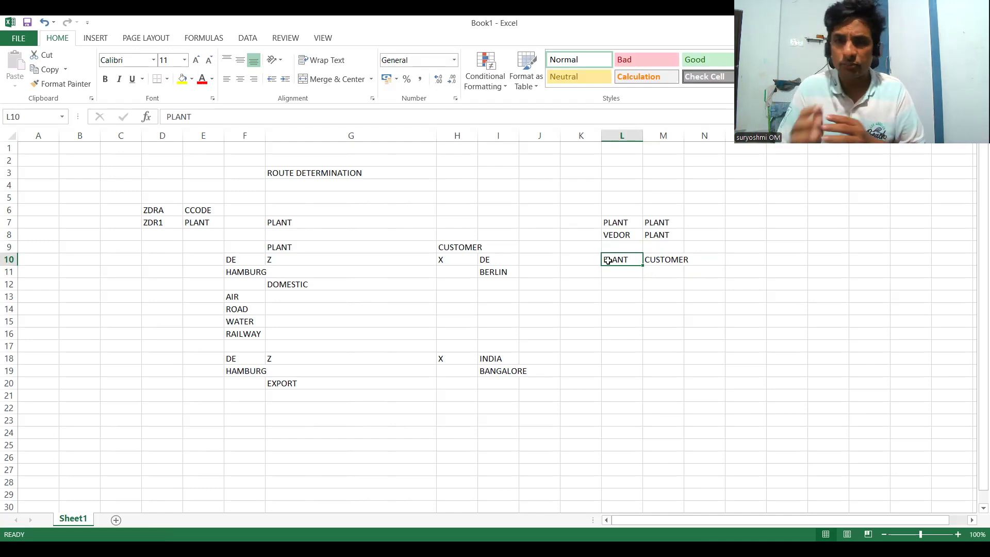
click(614, 268)
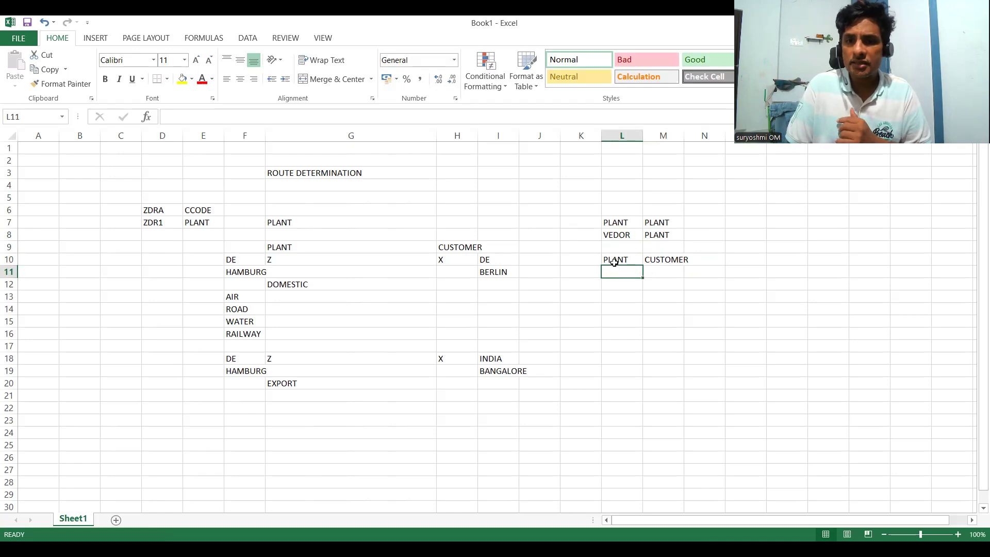
click(614, 262)
click(663, 264)
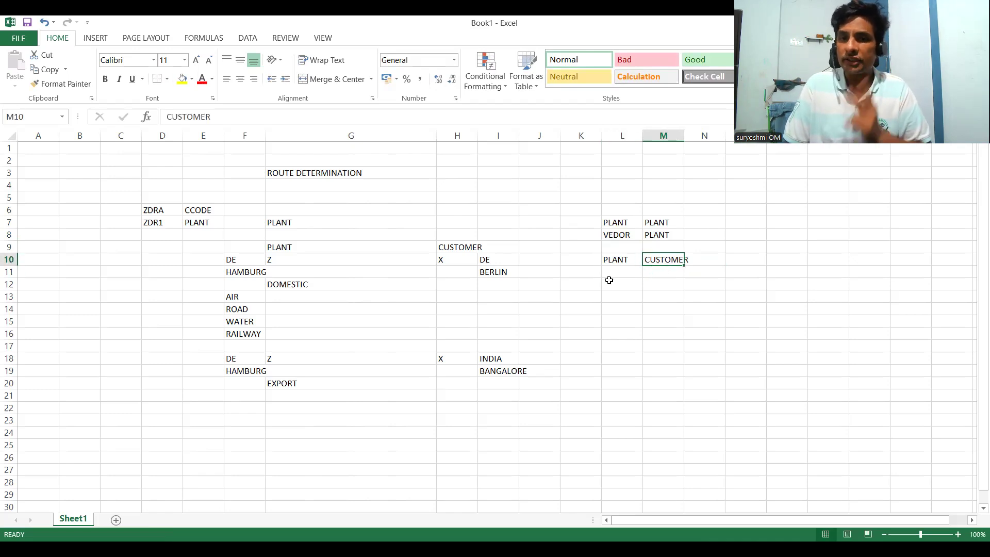
Step: Set up route endpoint headings with PLANT in cell L14 and CUSTOMER in cell O14
click(617, 310)
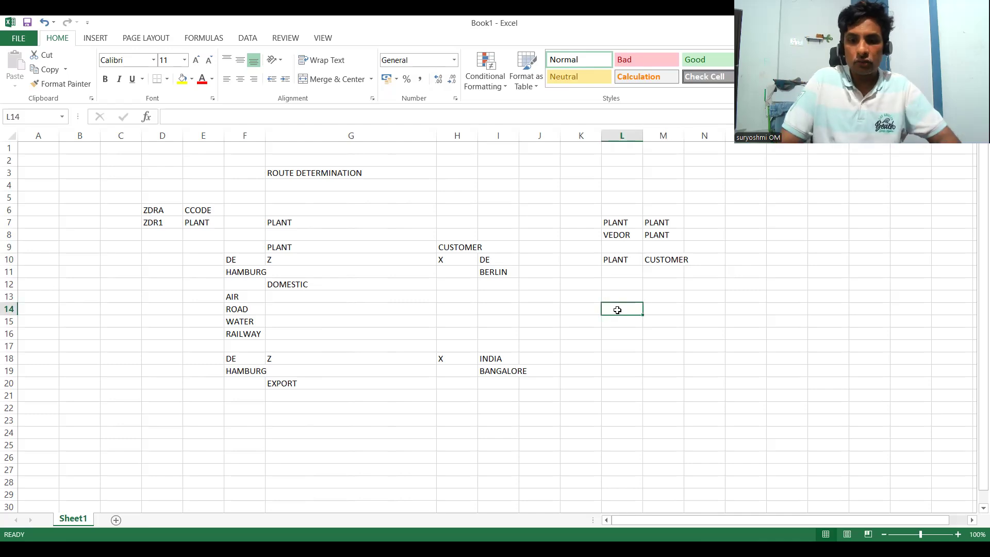
text(PLANT)
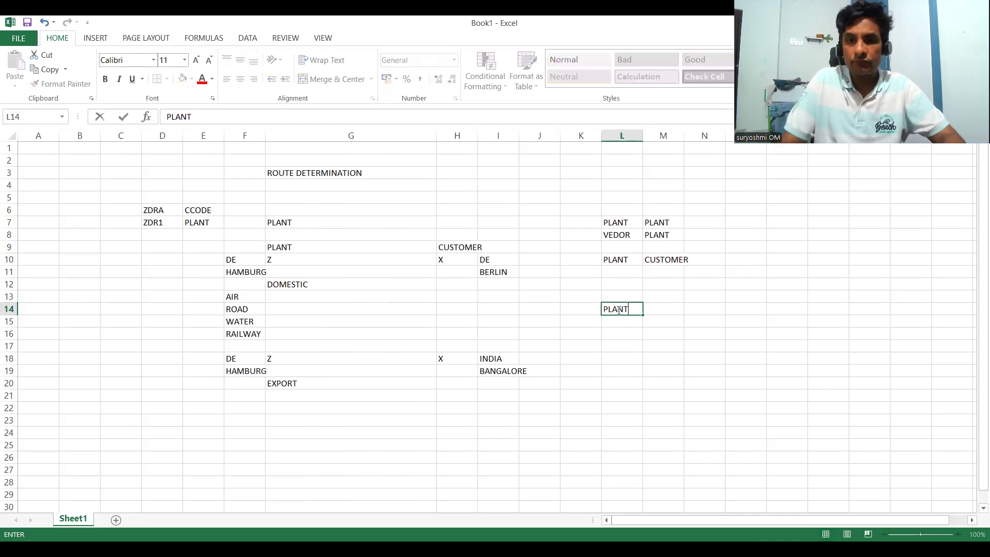
click(621, 331)
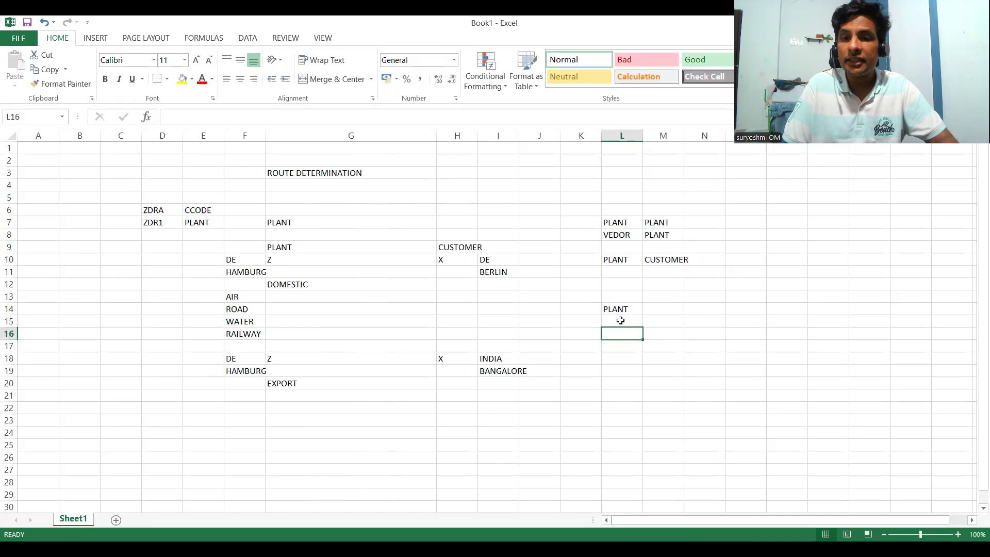
click(620, 311)
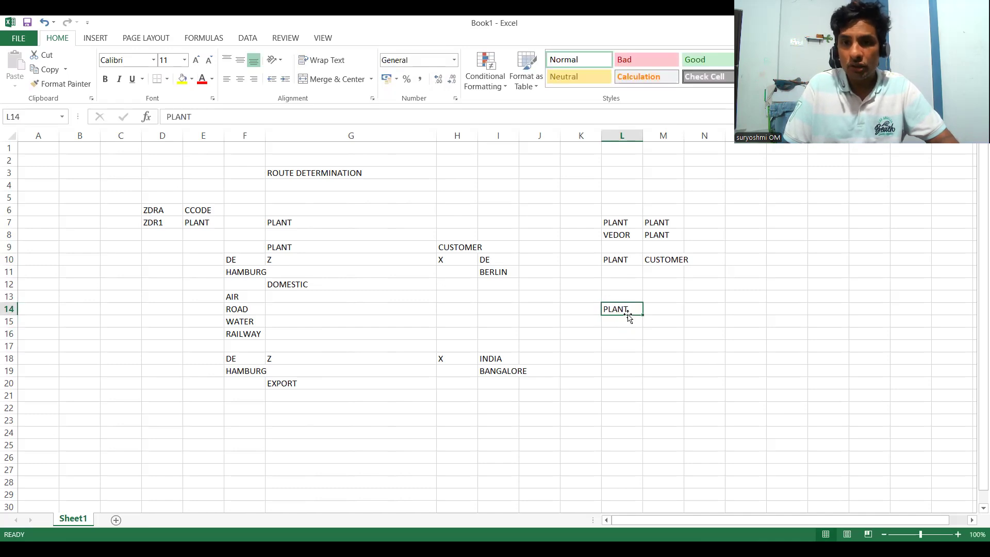
click(758, 309)
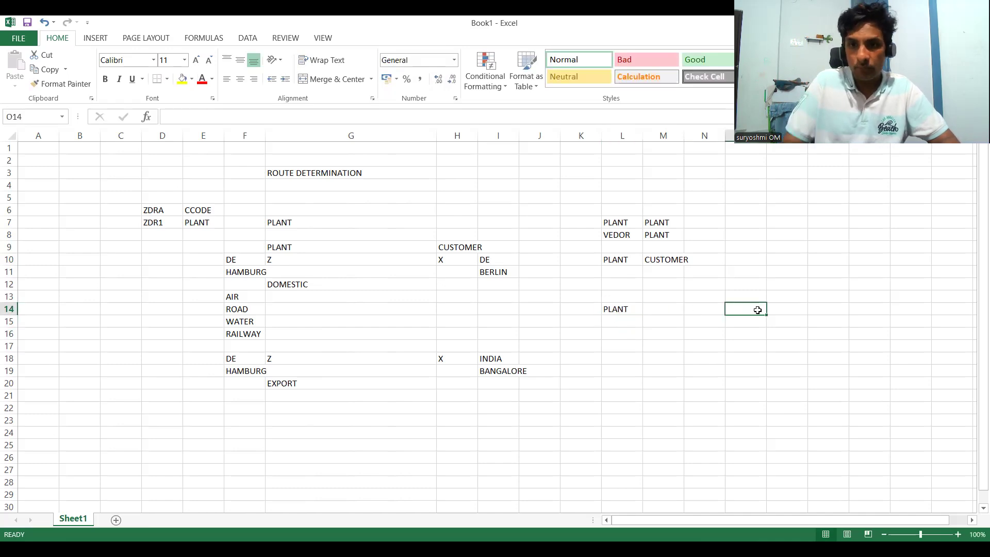
text(CUSTOMER)
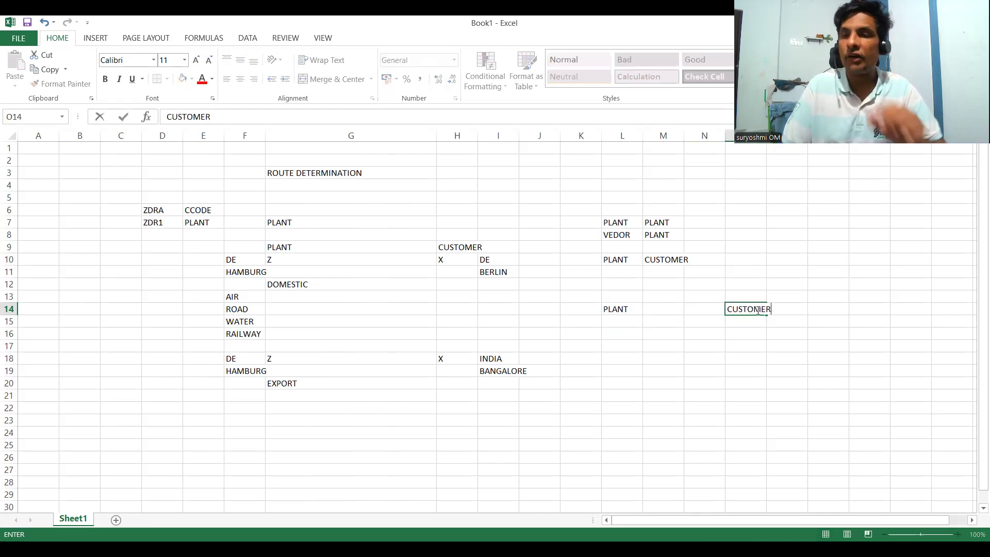
click(739, 330)
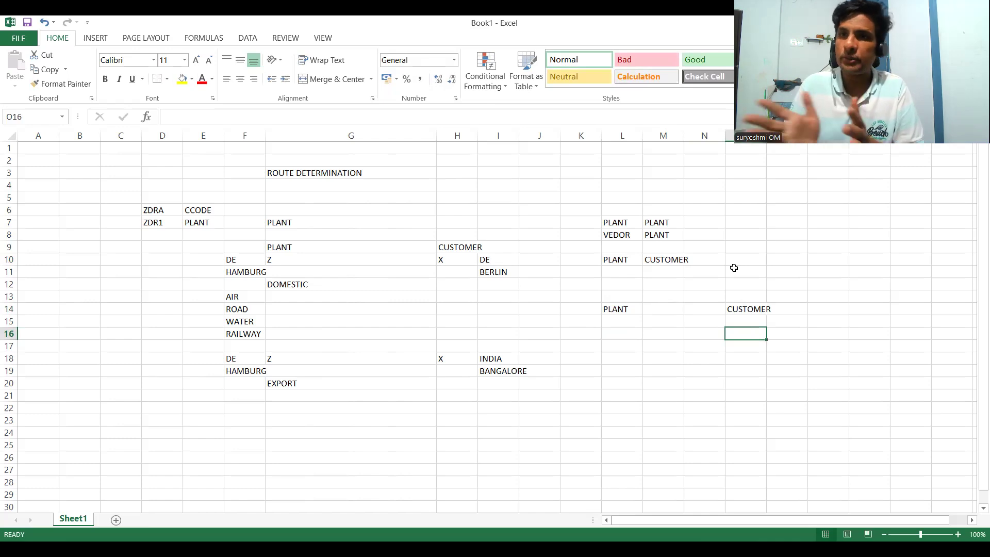
Step: Enter DEPARTURE LOC under the plant heading in cell L15 and DE under the customer heading in O15
click(610, 320)
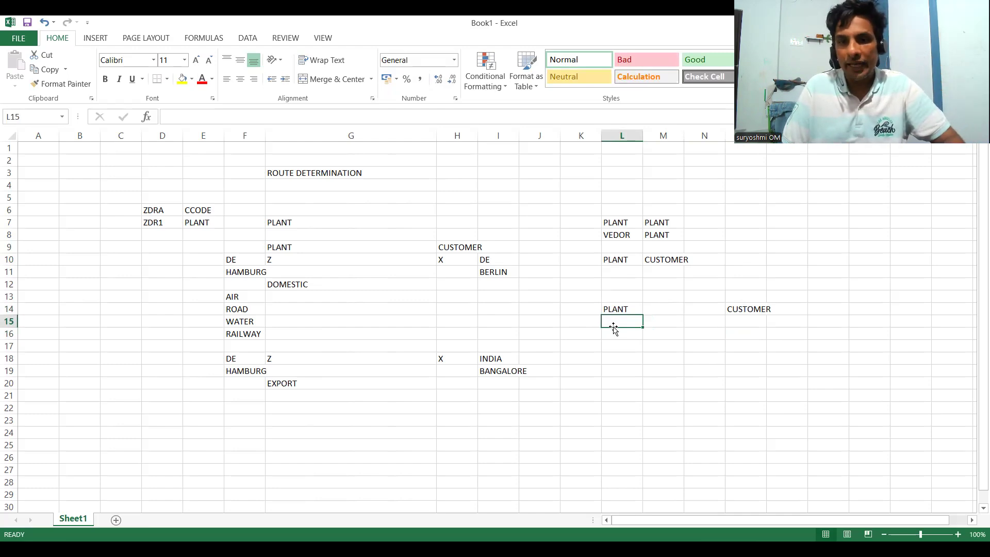
text(DEP)
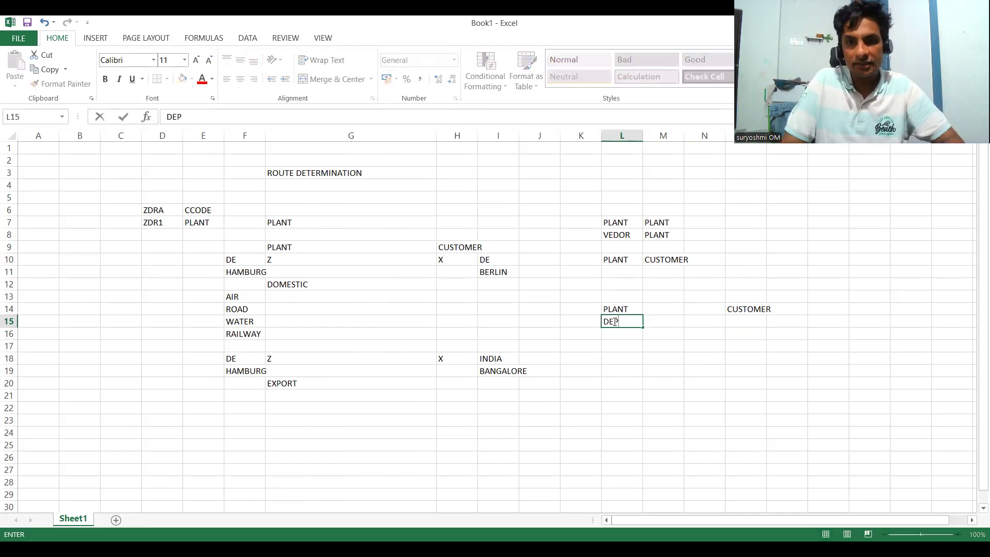
text(ARTURE)
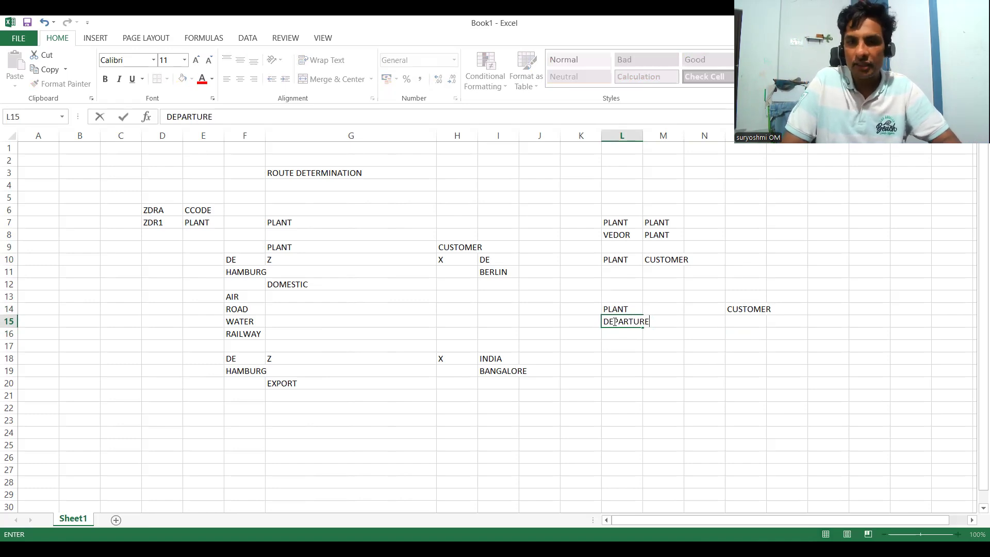
text( LOC)
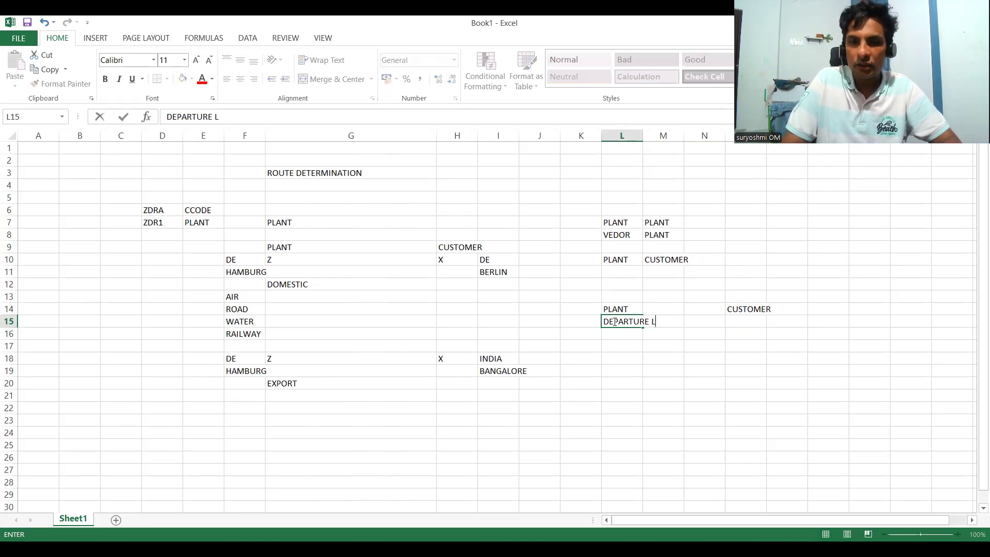
key(Tab)
key(Tab)
key(Tab)
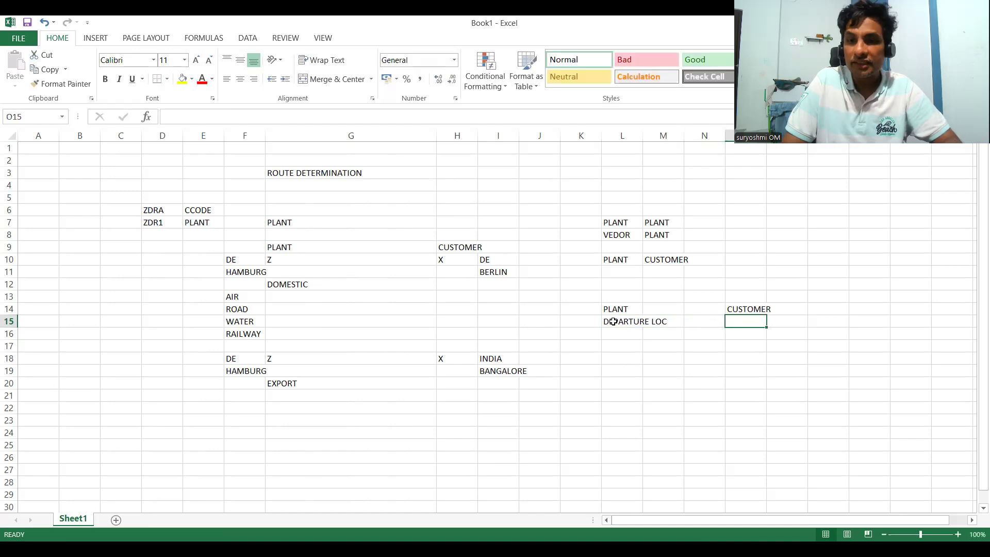
text(DE)
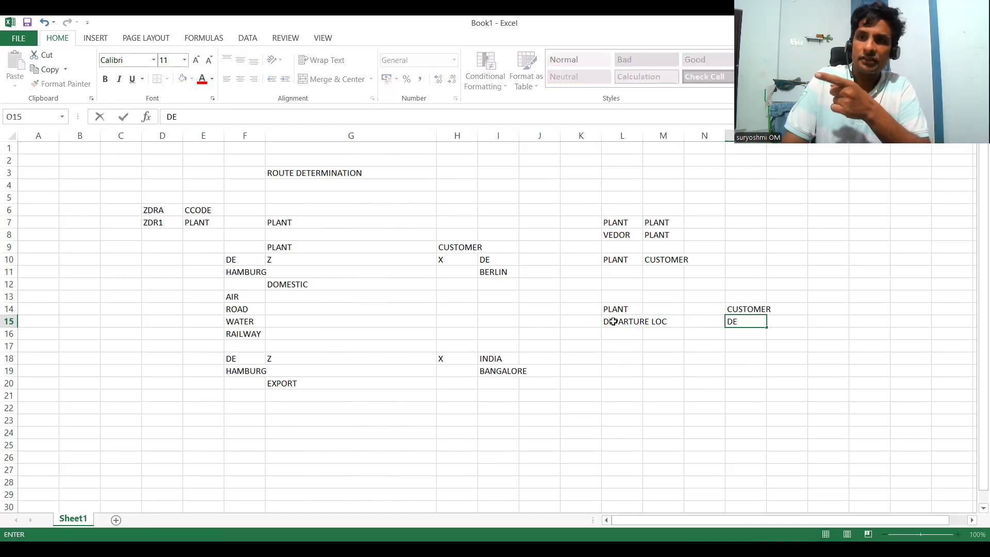
click(288, 246)
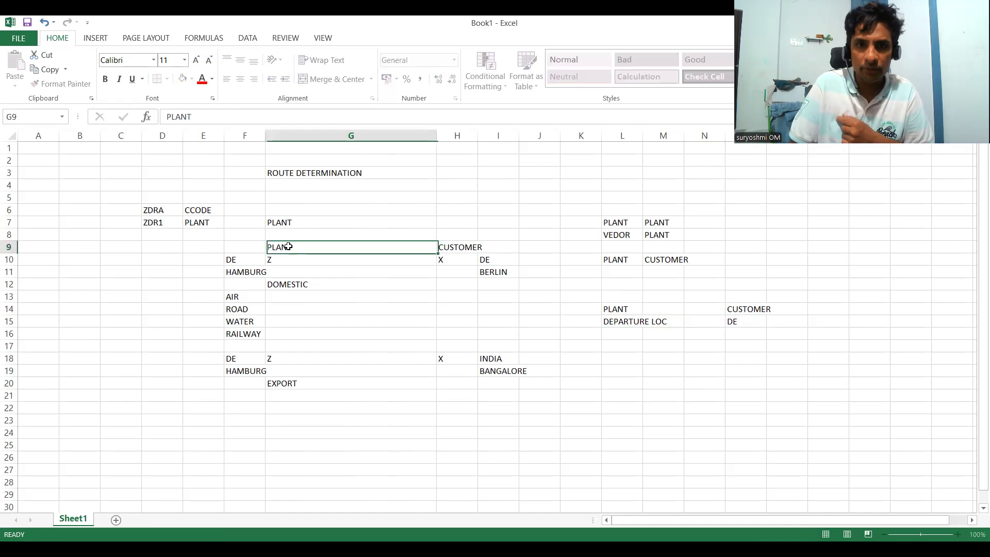
Step: Label the domestic example CASE1 in cell E10 and the export example CASE2 in cell E18
click(188, 246)
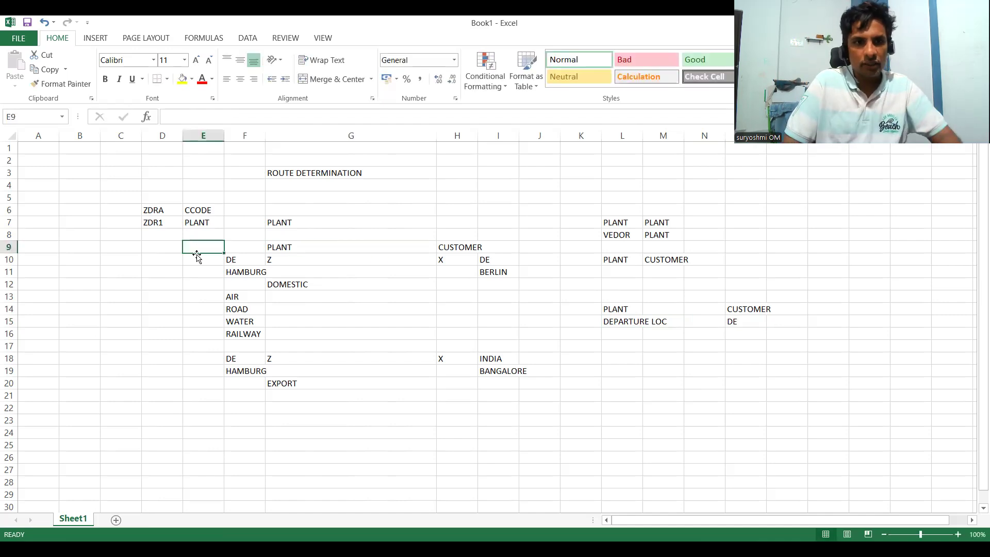
click(197, 261)
text(CASE1)
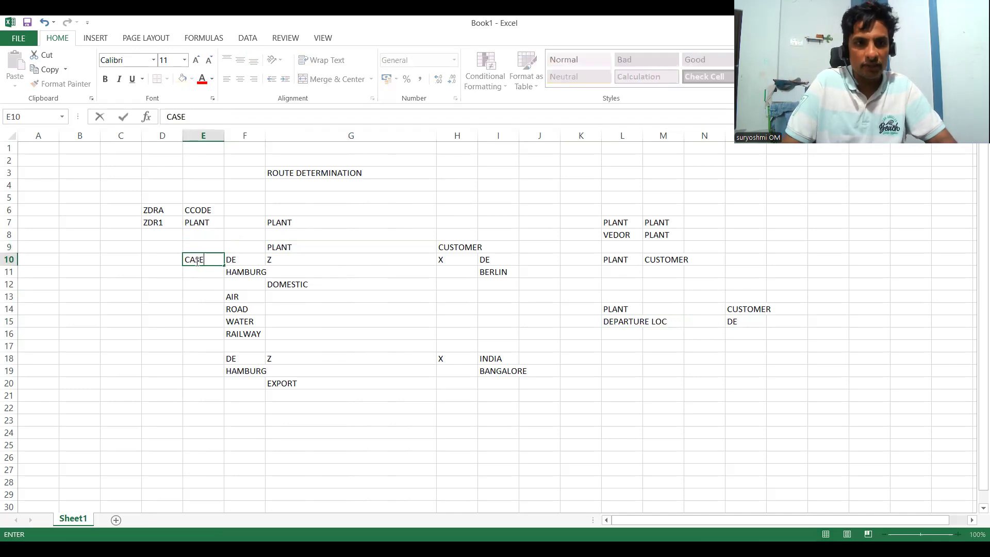
click(187, 359)
text(CASE)
key(BackSpace)
text(E2)
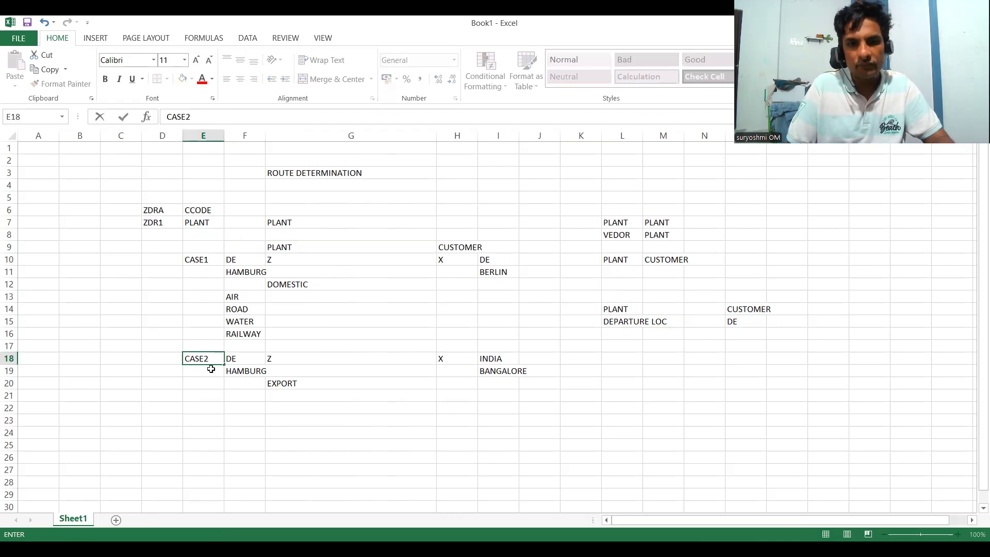
click(484, 368)
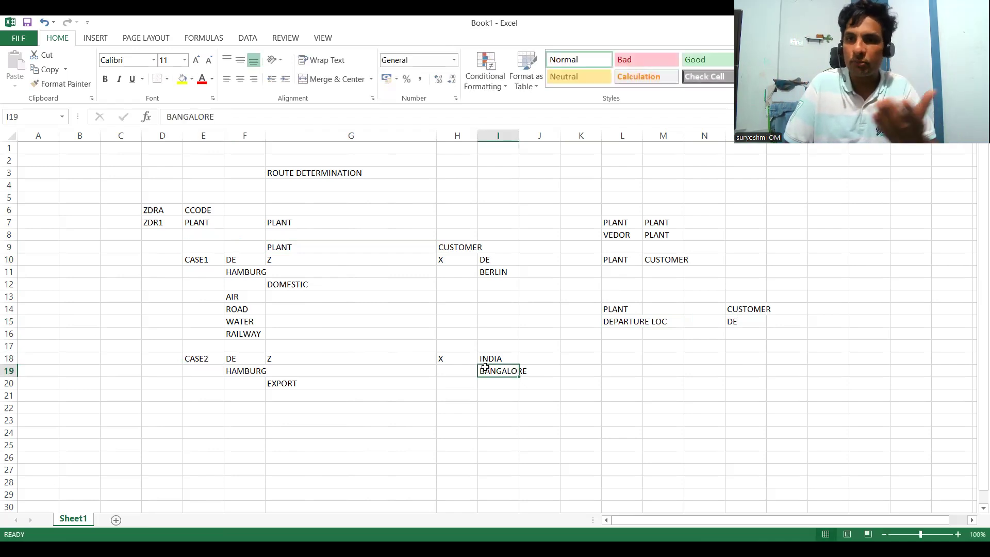
Step: Review the departure and destination entries of the CASE1 and CASE2 examples against the departure location heading
click(281, 263)
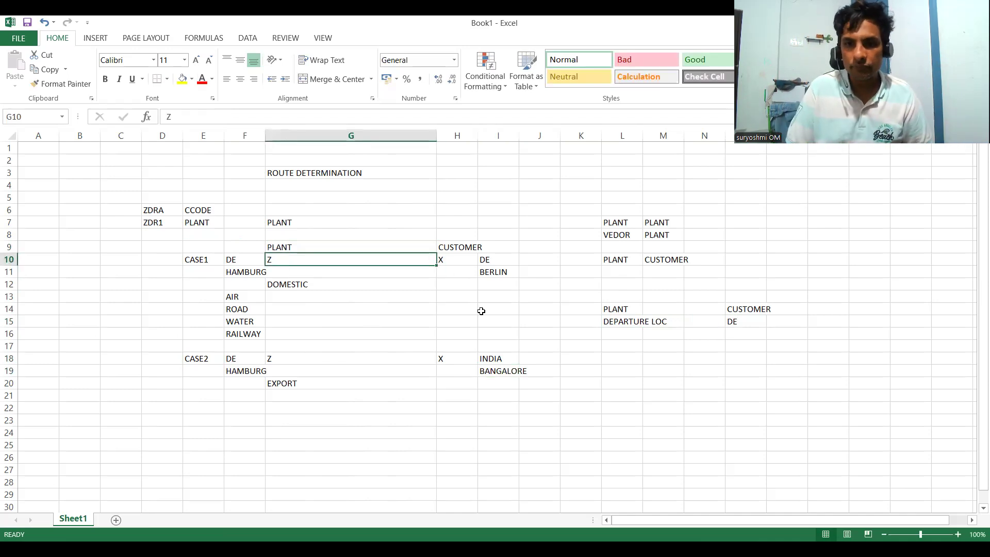
click(619, 322)
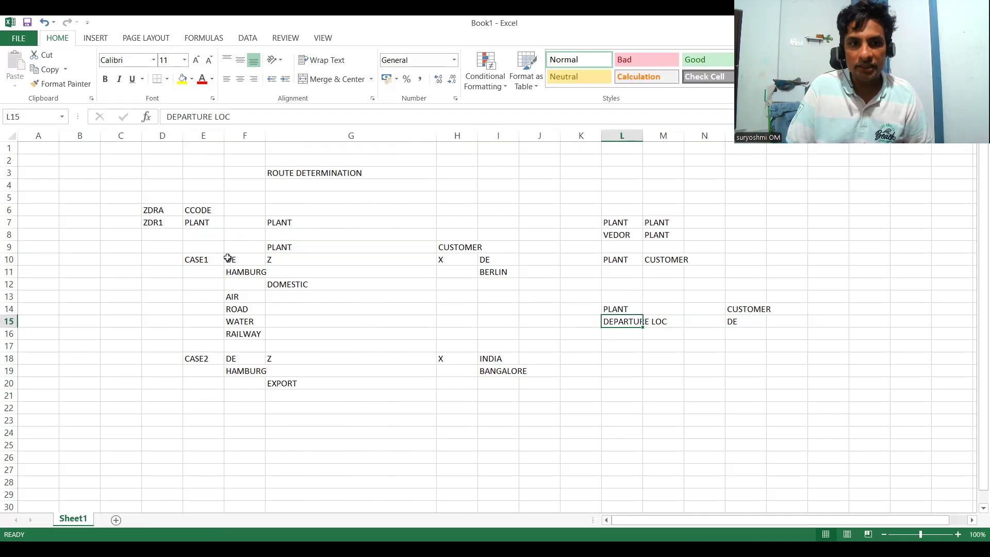
click(237, 265)
click(234, 270)
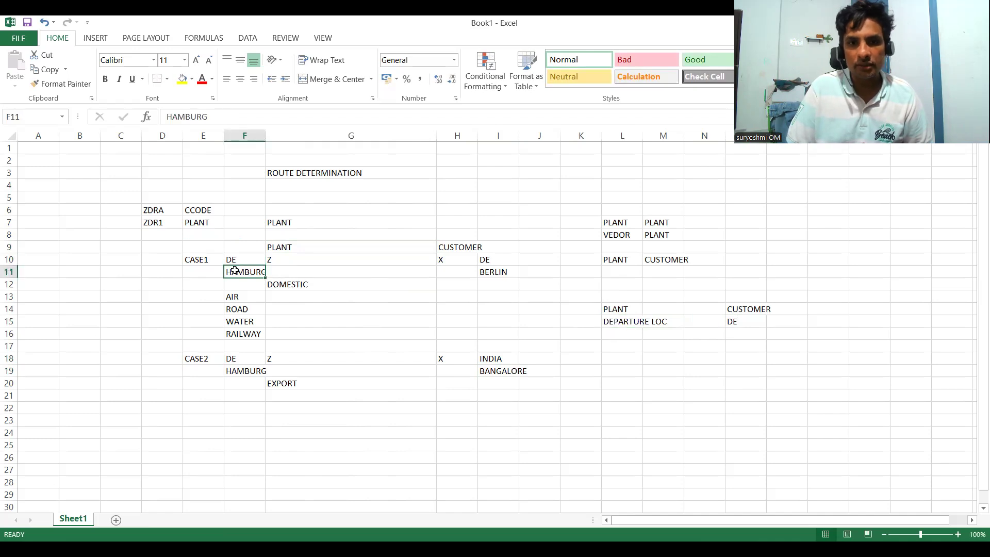
click(505, 268)
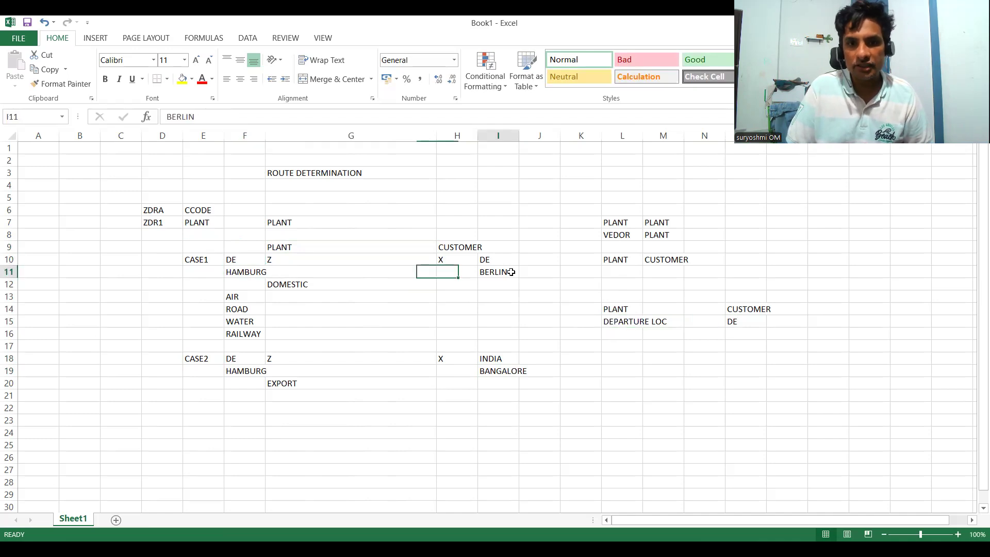
click(241, 372)
click(522, 371)
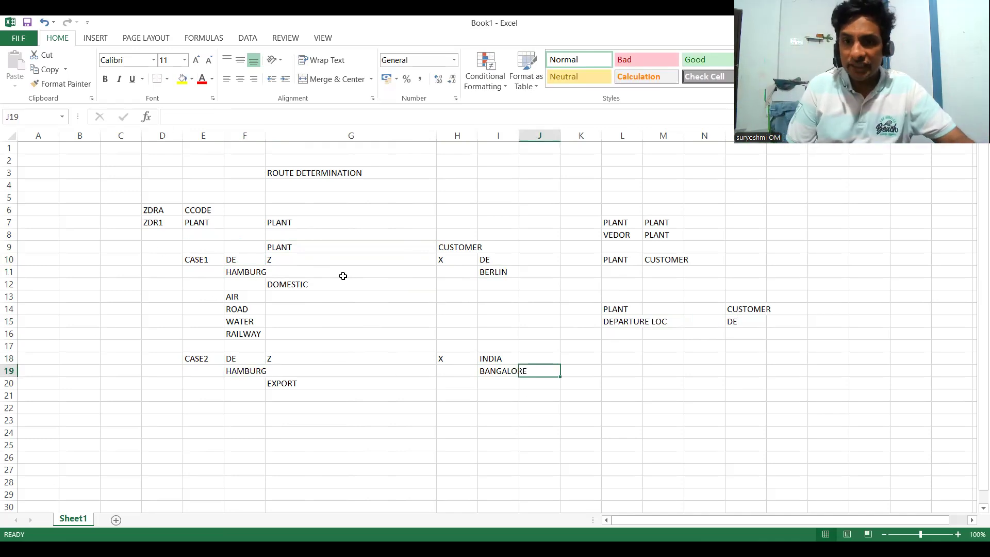
click(627, 333)
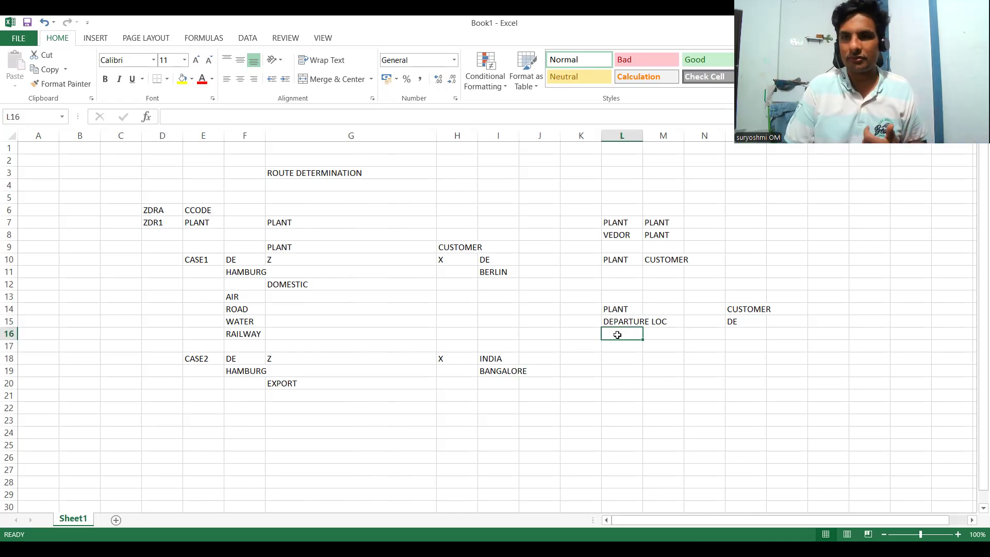
Step: Fit column L to its contents and enter PLANT in cell L18 with SHIPPING POINT below it in L19
double_click(641, 136)
click(625, 354)
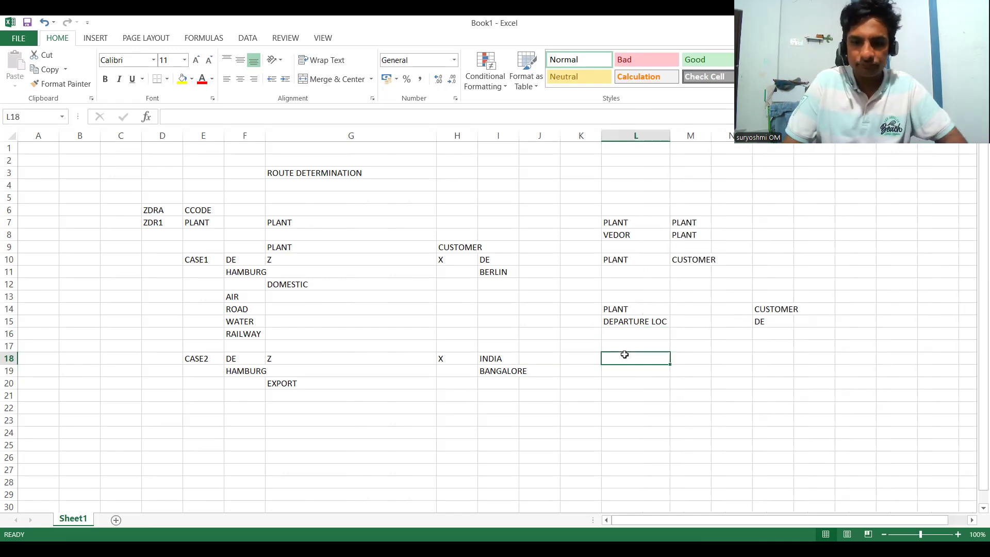
text(PLANT)
key(Tab)
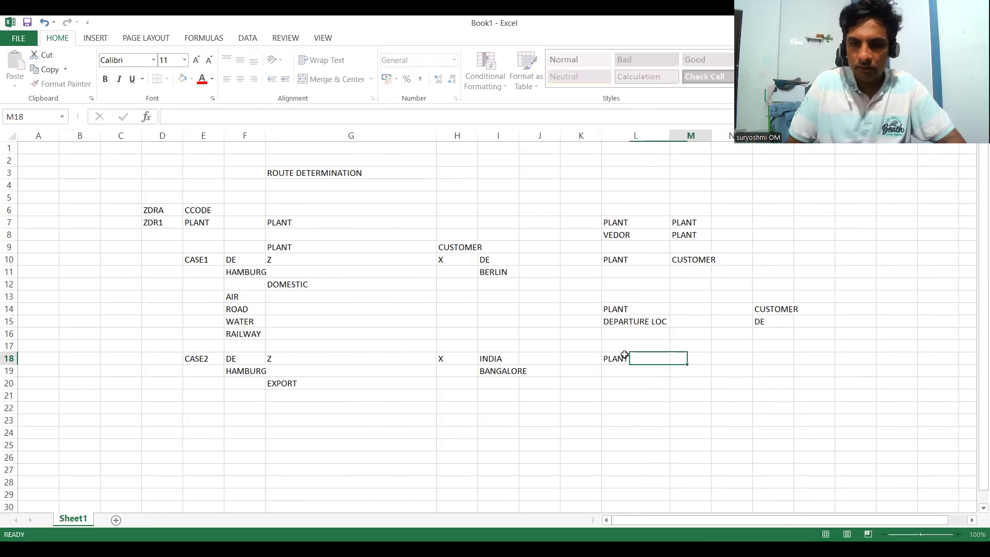
key(Down)
key(Left)
text(SHIPPING POINT)
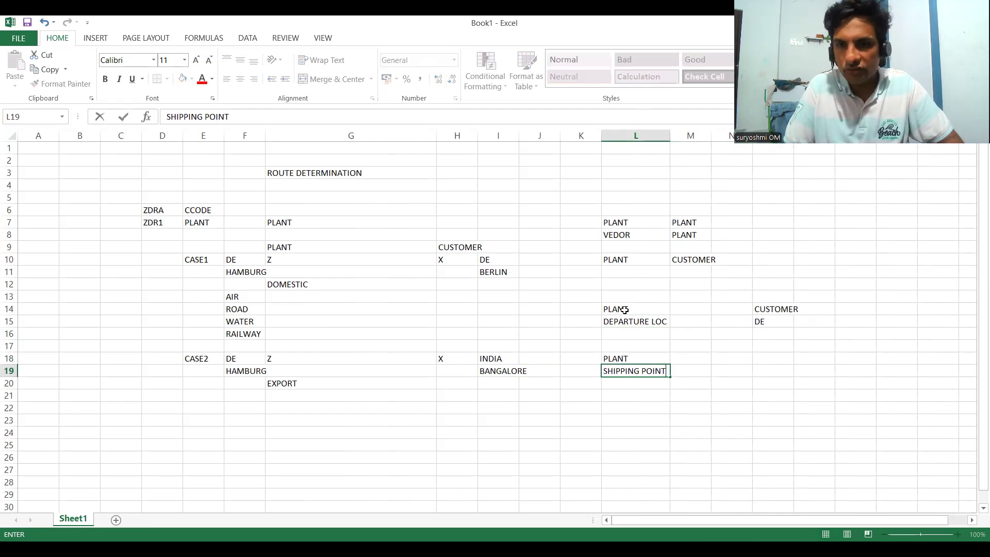
click(624, 310)
Step: Replace the entry under the CUSTOMER heading in cell O15 with DESTINATION LOCATION
click(768, 323)
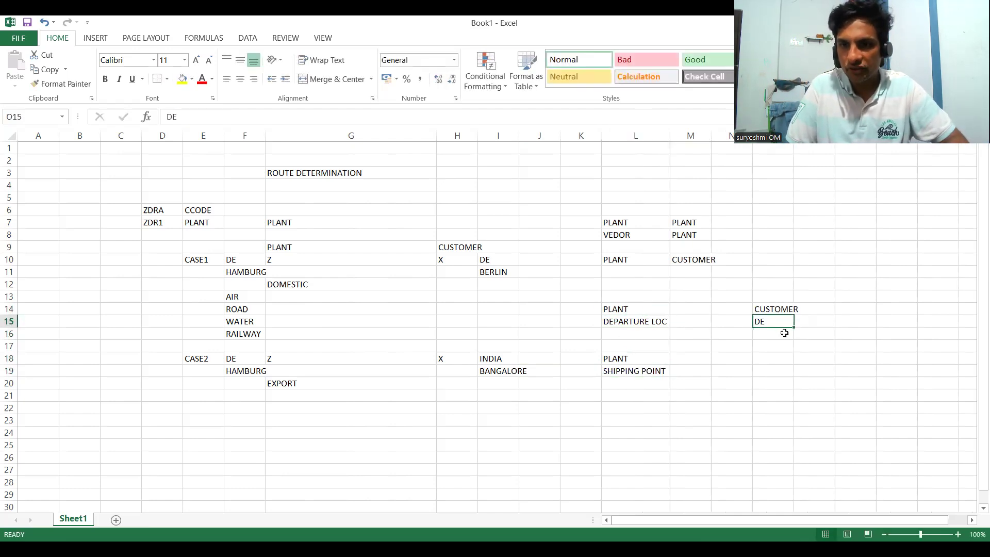
text(D)
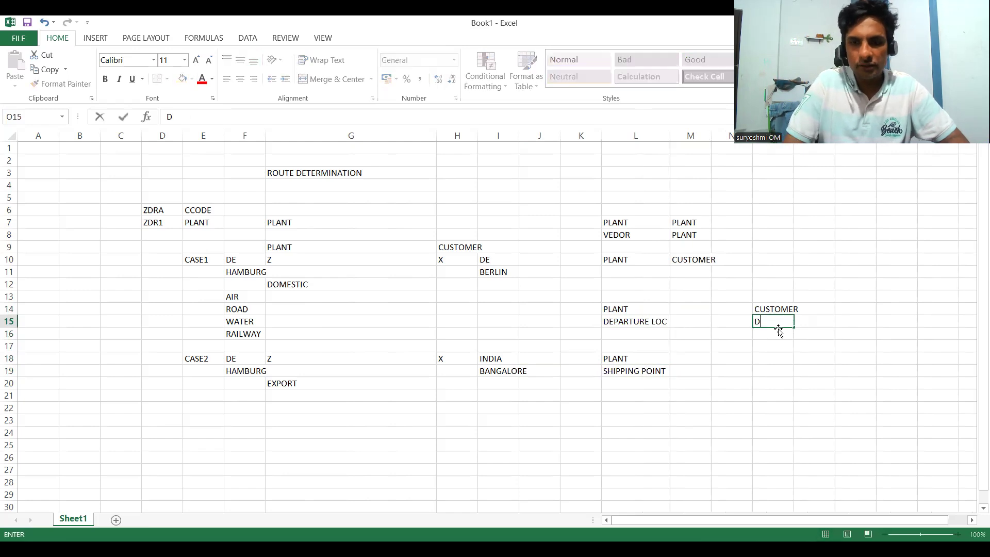
text(ESTINATION LOCATION)
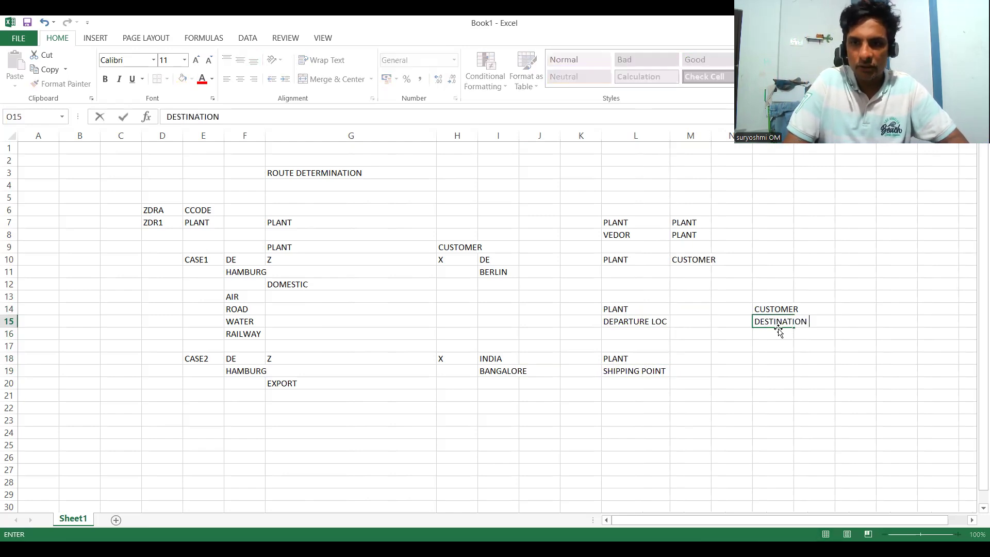
click(708, 323)
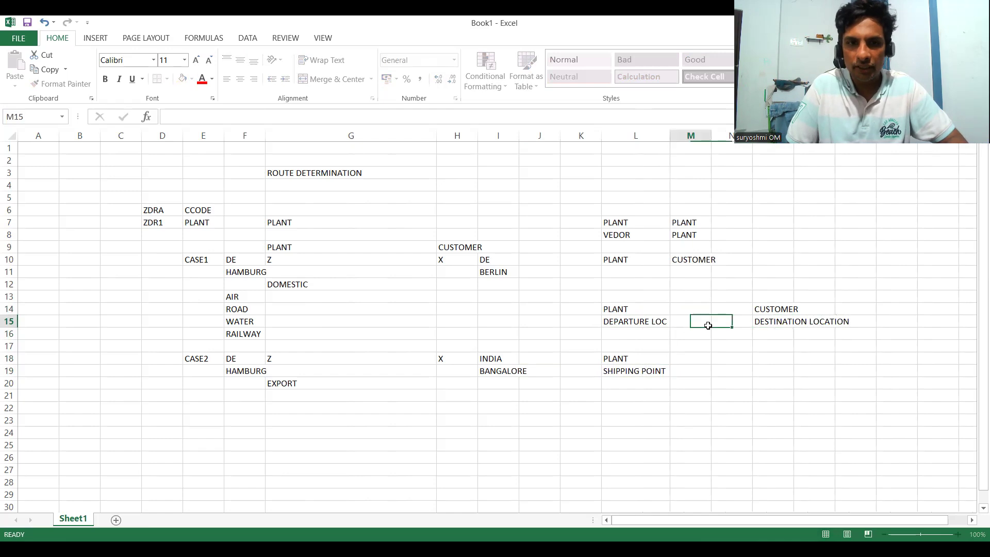
Step: Examine the CASE2 departure and destination countries and the location headings in row 15, with the sheet enlarged to 131%
click(254, 358)
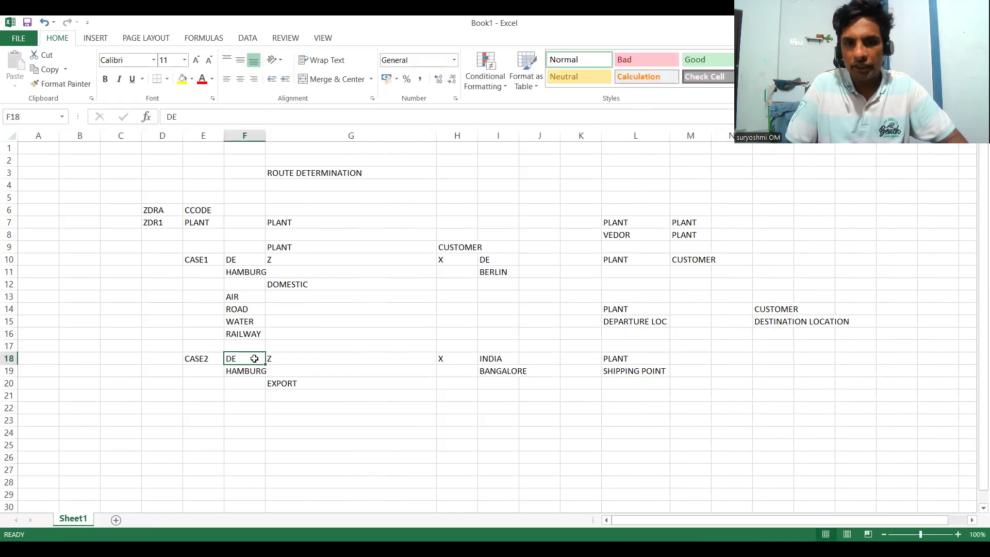
click(501, 359)
click(226, 358)
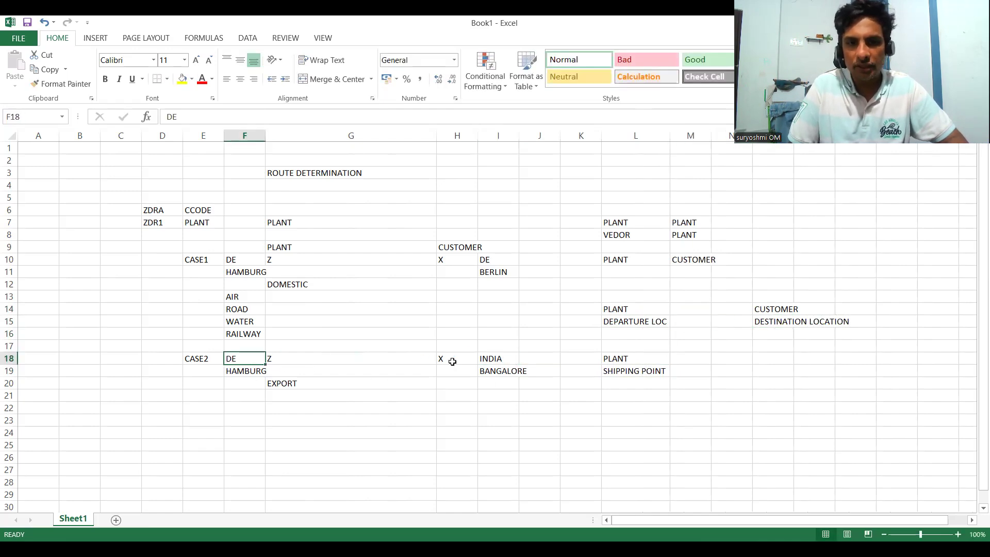
click(492, 356)
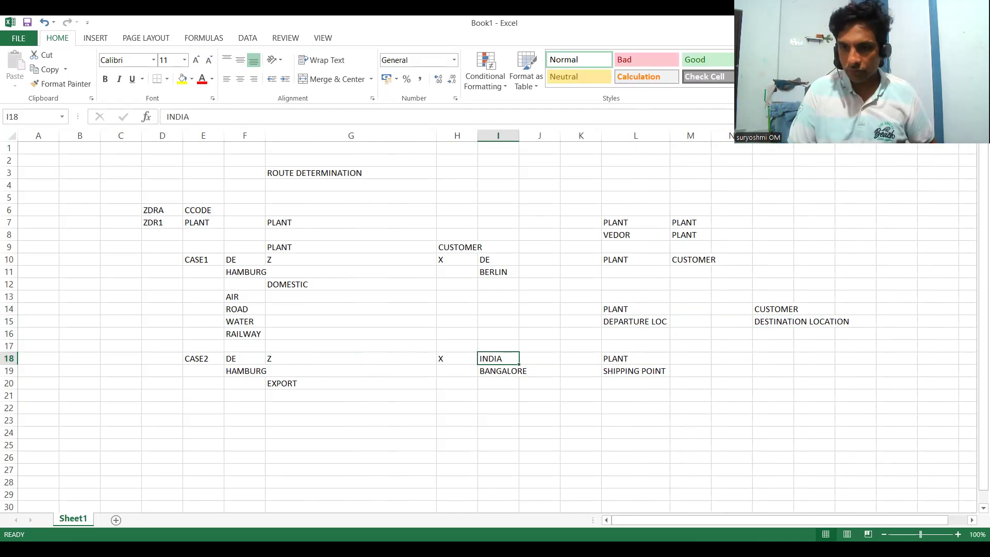
click(924, 534)
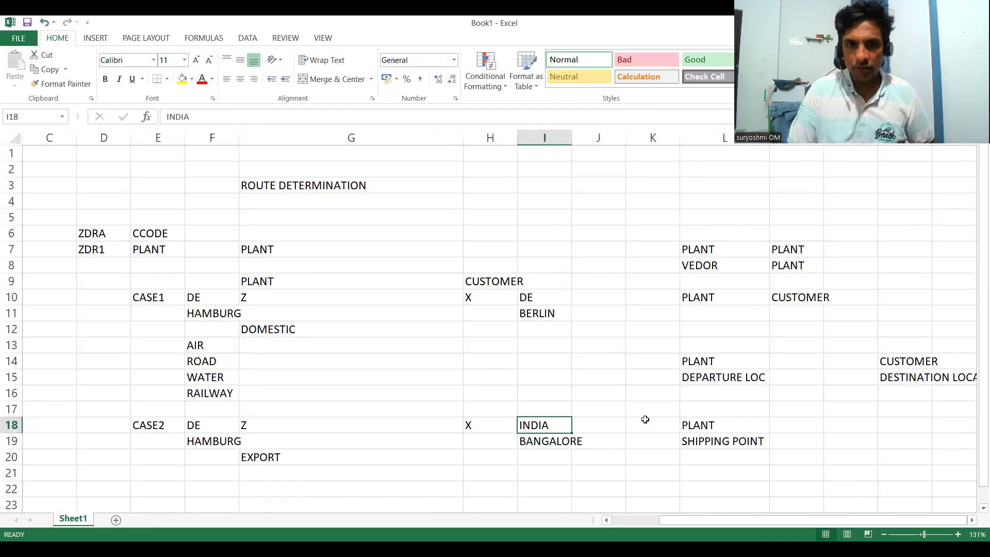
click(511, 367)
key(Right)
key(Right)
key(Right)
key(Right)
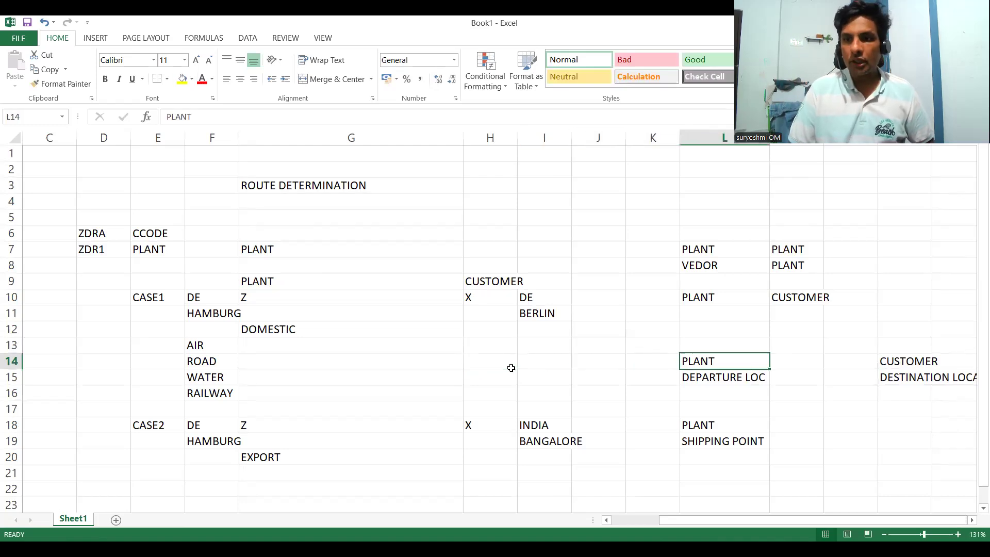
key(Right)
key(Right)
key(Right)
key(Right)
key(Down)
key(Down)
key(Down)
key(Down)
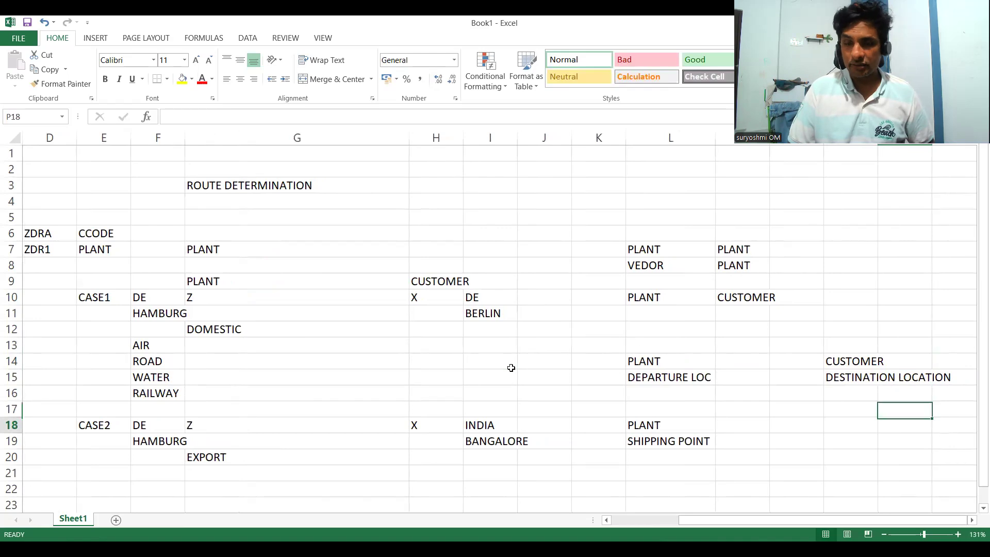
key(Down)
key(Down)
key(Down)
key(Down)
key(Down)
key(Down)
key(Down)
key(Down)
key(Down)
key(Down)
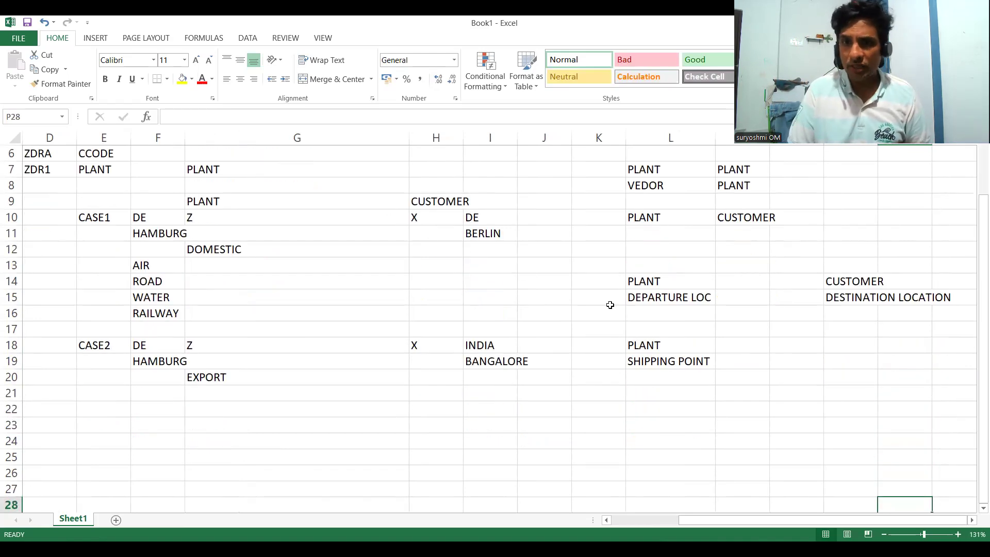
click(663, 296)
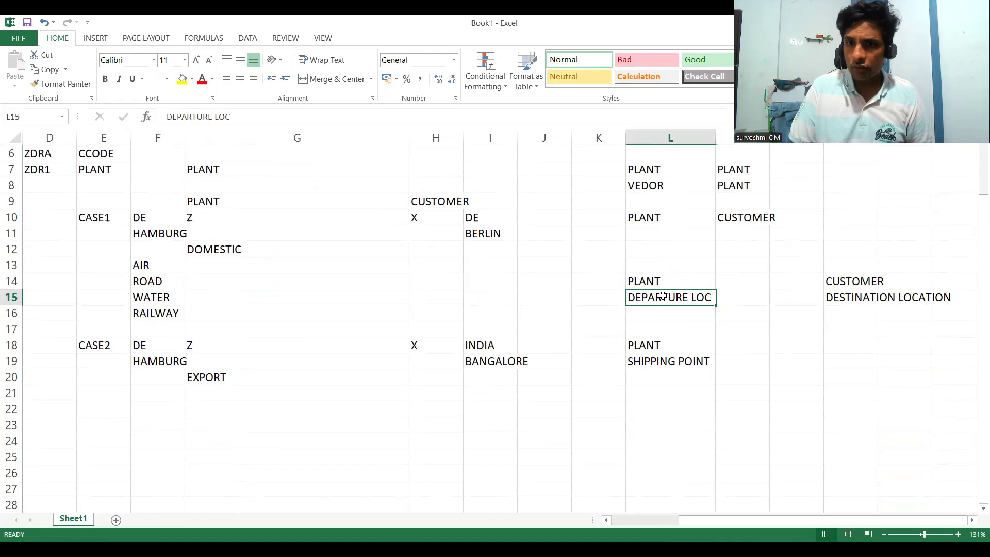
click(897, 297)
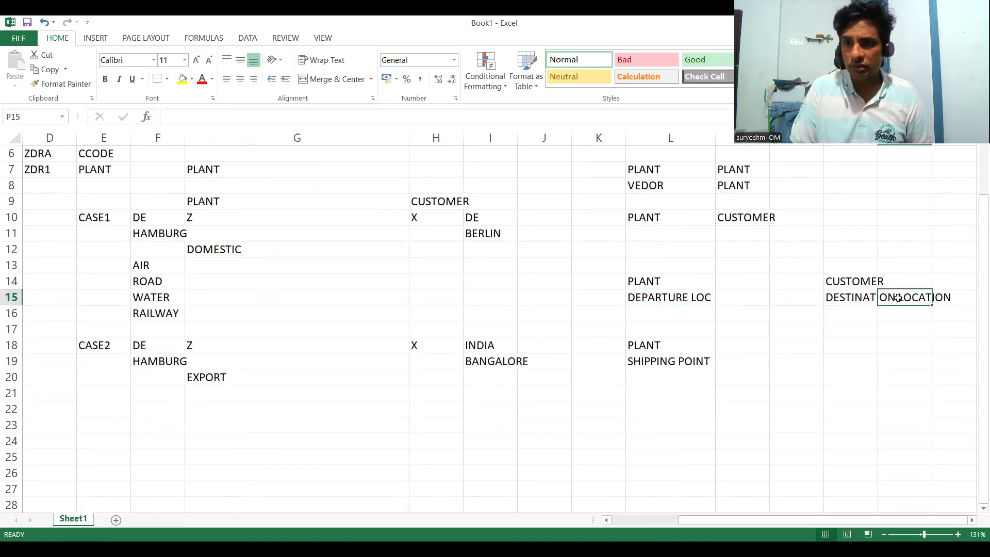
click(651, 298)
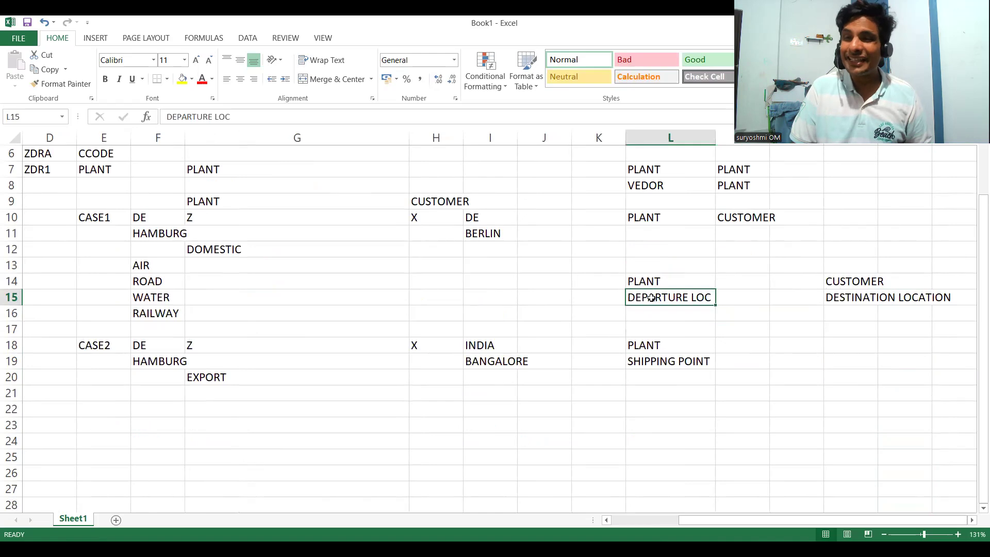
Step: Enter DEPARTURE ZONE in cell L21 and DESTINATION ZONE in cell O21
click(661, 392)
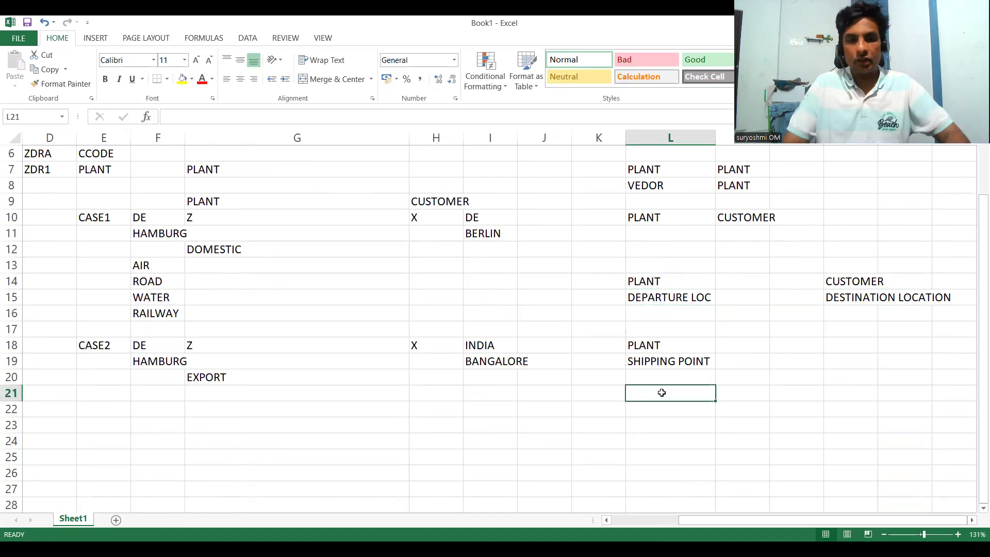
text(DP)
text(PARTURE )
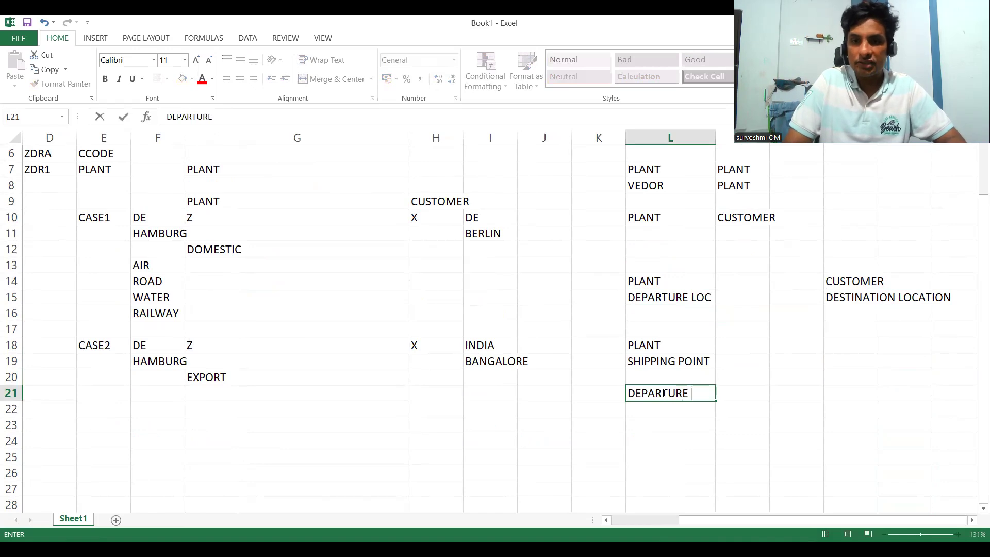
text(ZONE)
key(Tab)
key(Tab)
key(Tab)
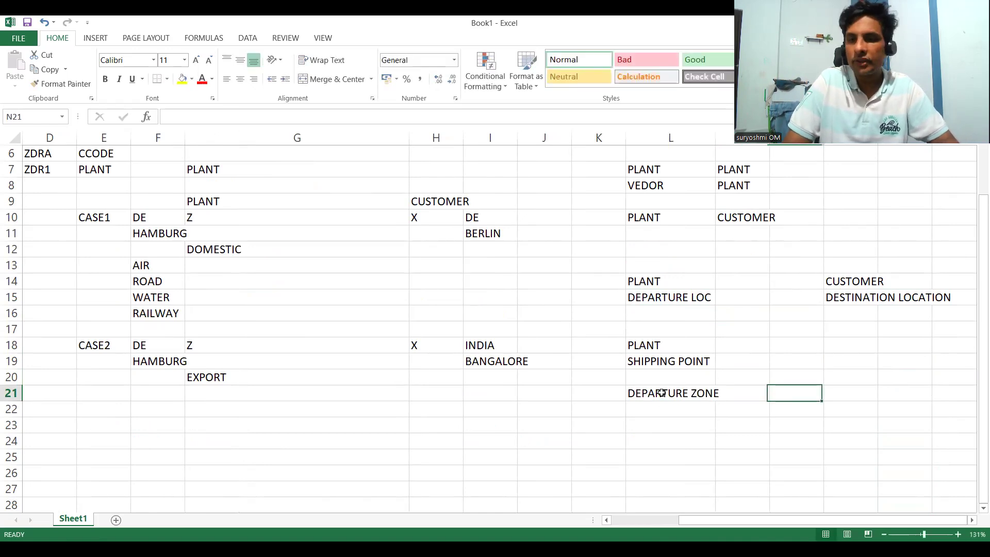
text(DE)
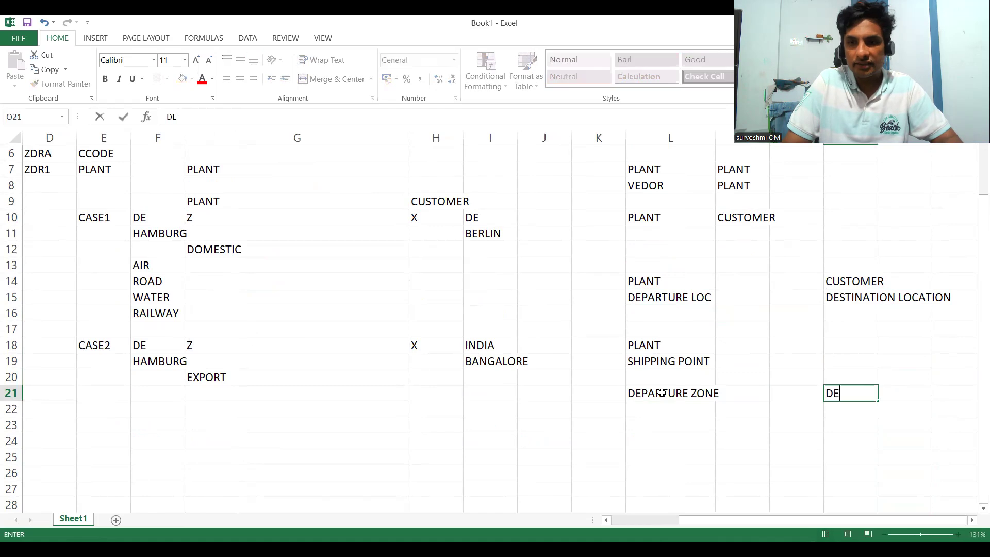
text(STINATION ZO)
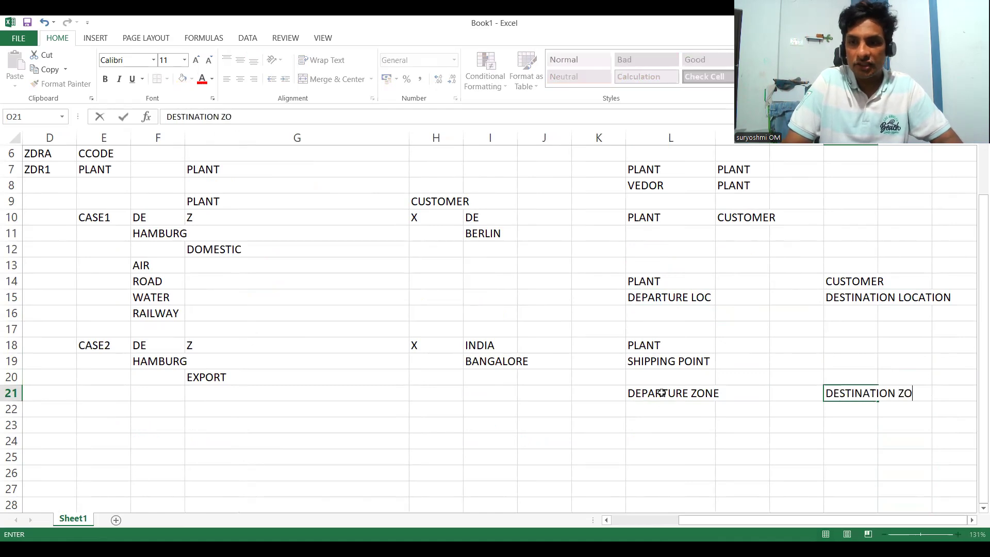
text(NE)
click(647, 413)
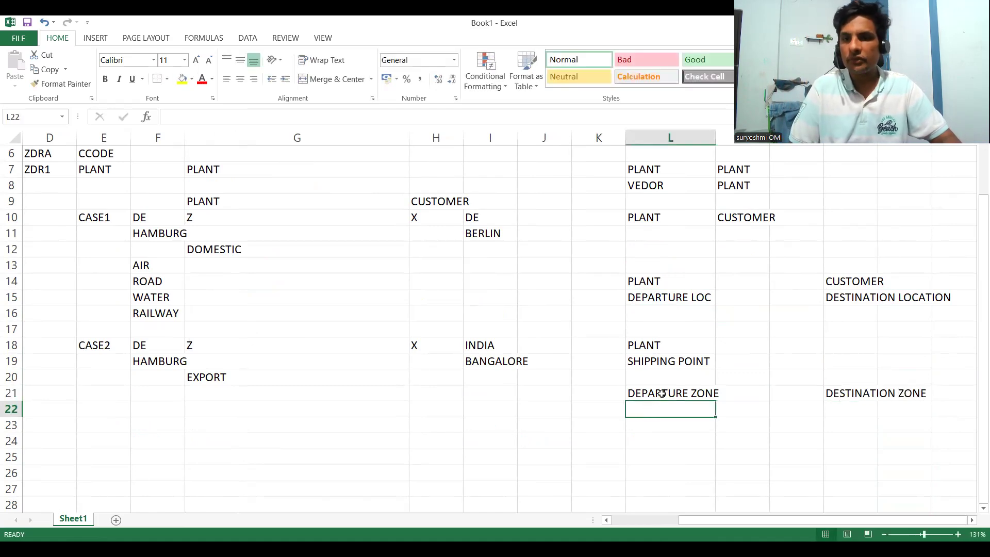
Step: Enter MATERIAL in cell L23, two rows below the departure zone entry
click(656, 394)
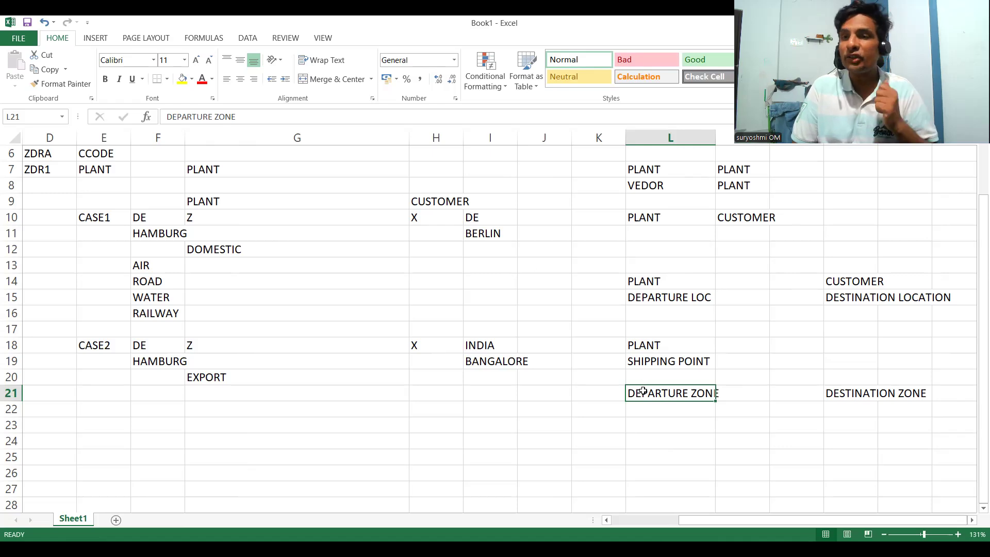
click(644, 421)
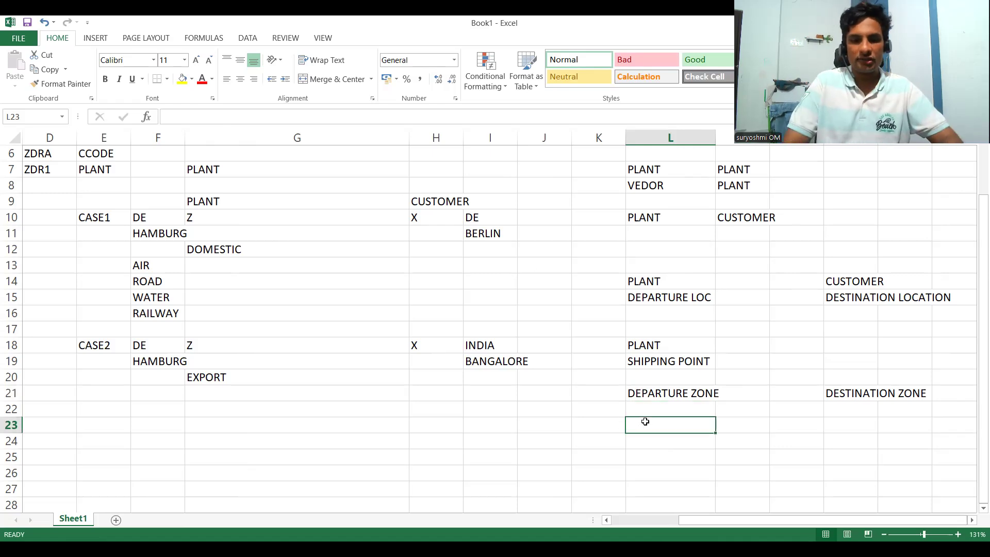
text(MATERIAL)
key(BackSpace)
key(BackSpace)
key(BackSpace)
key(BackSpace)
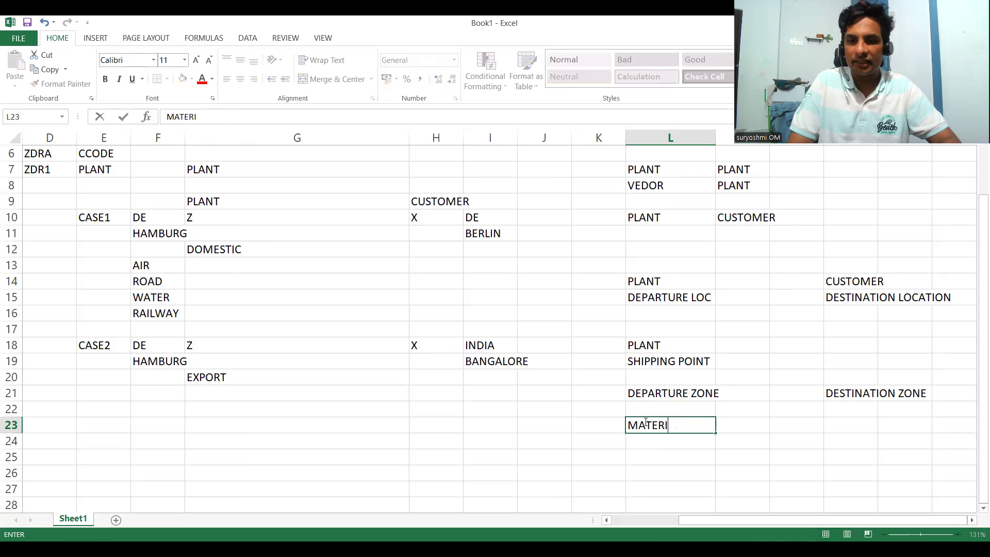
text(RIAL)
click(646, 421)
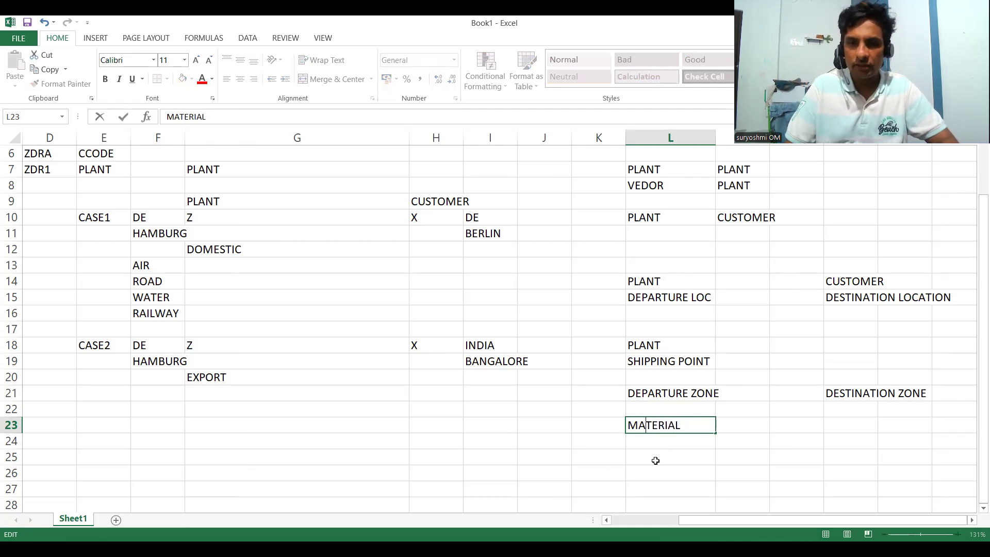
click(703, 438)
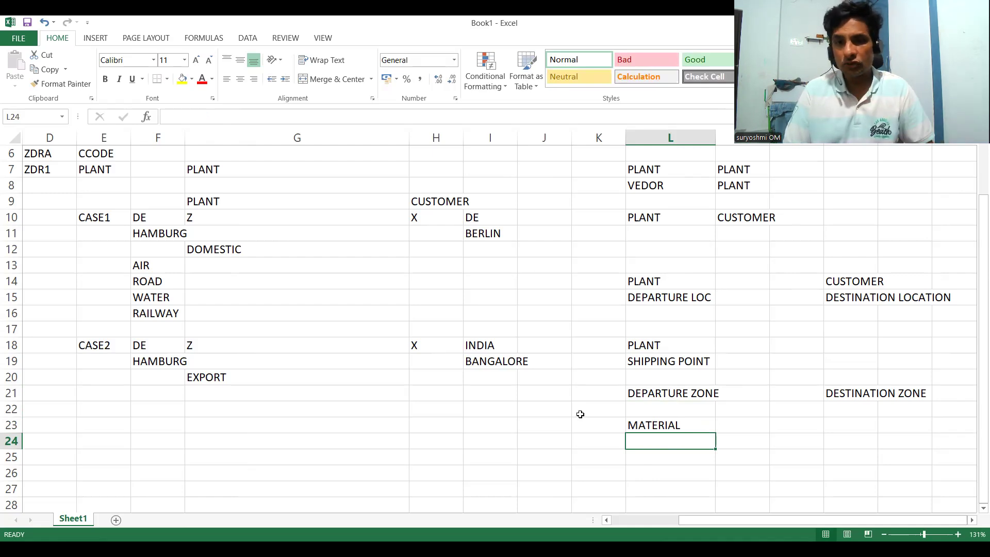
Step: Number the zone entries by entering 1 in cell K21 before DEPARTURE ZONE and 2 in cell N21 before DESTINATION ZONE
click(588, 394)
text(1)
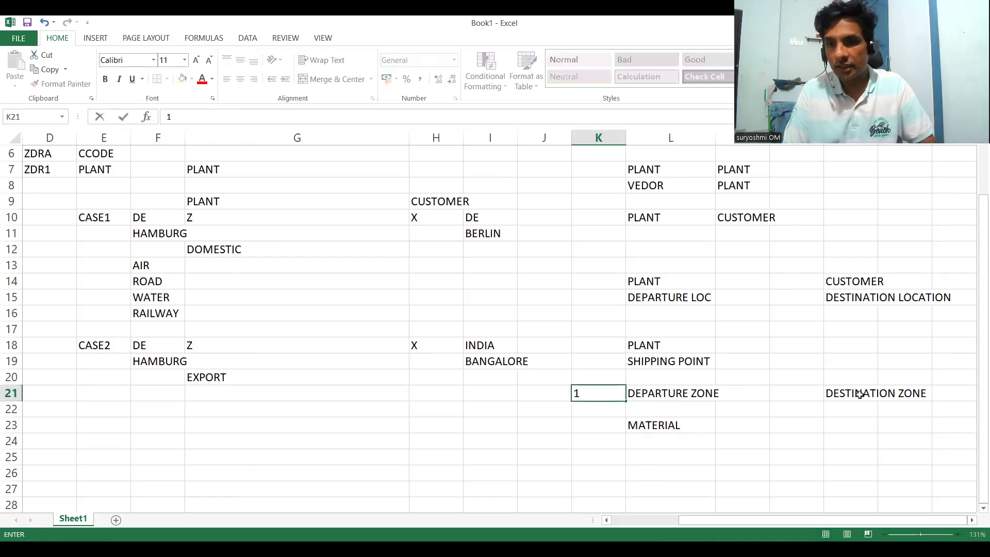
click(811, 393)
text(2)
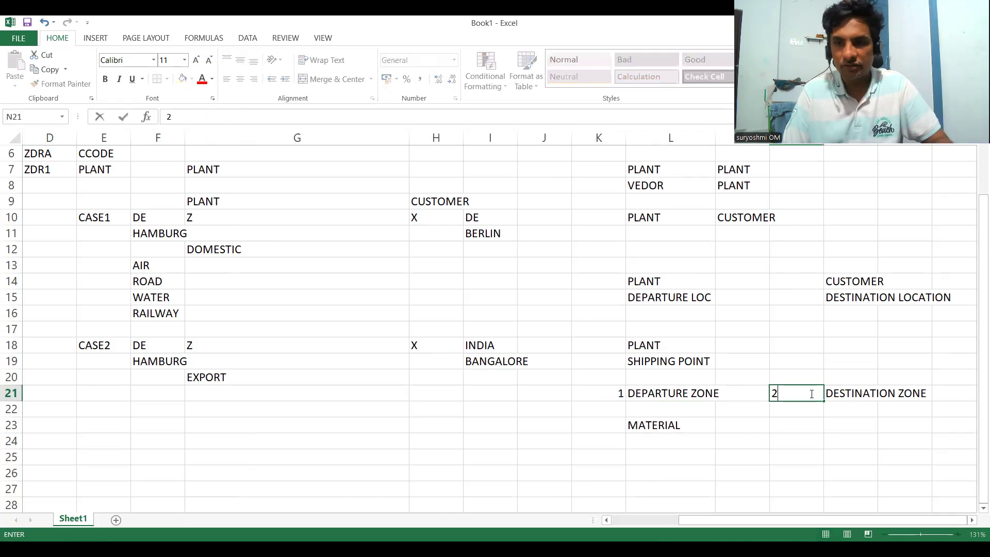
click(766, 411)
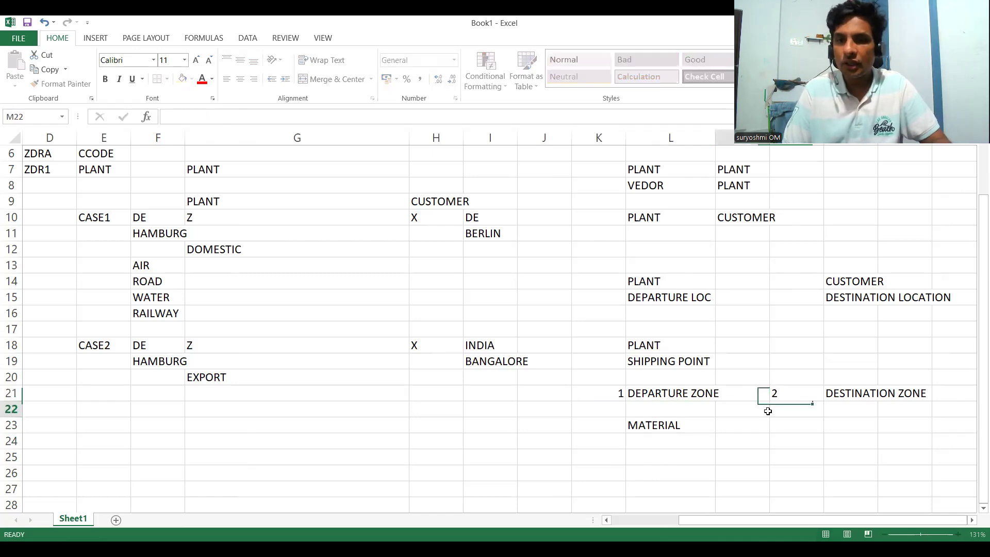
Step: Examine the departure zone and material entries and the CASE1 transport modes listed in F13 to F16
click(676, 398)
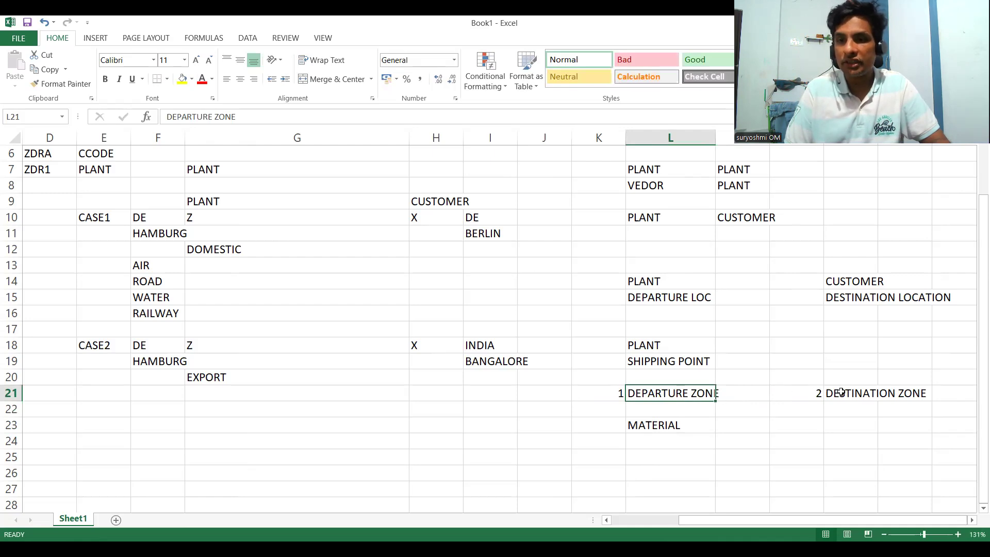
click(655, 428)
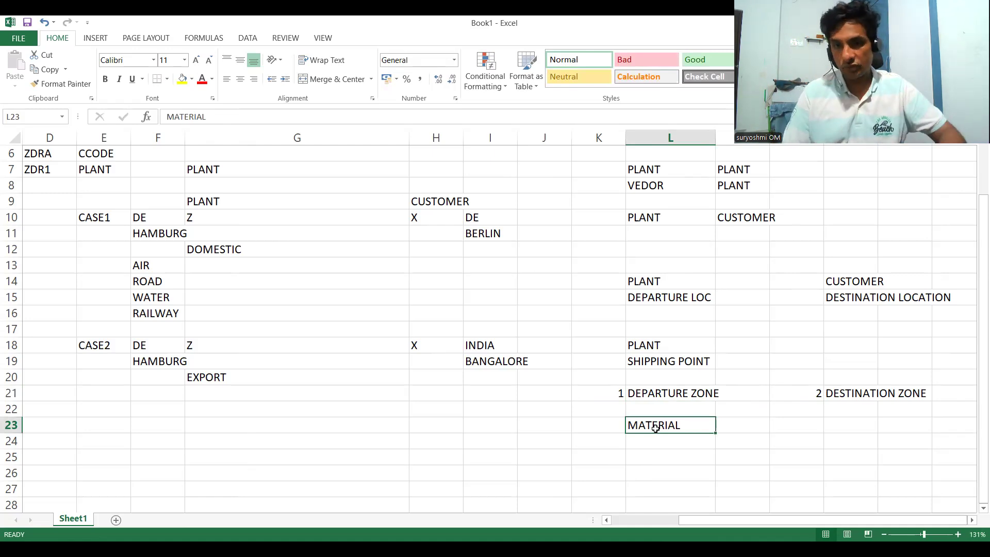
click(653, 437)
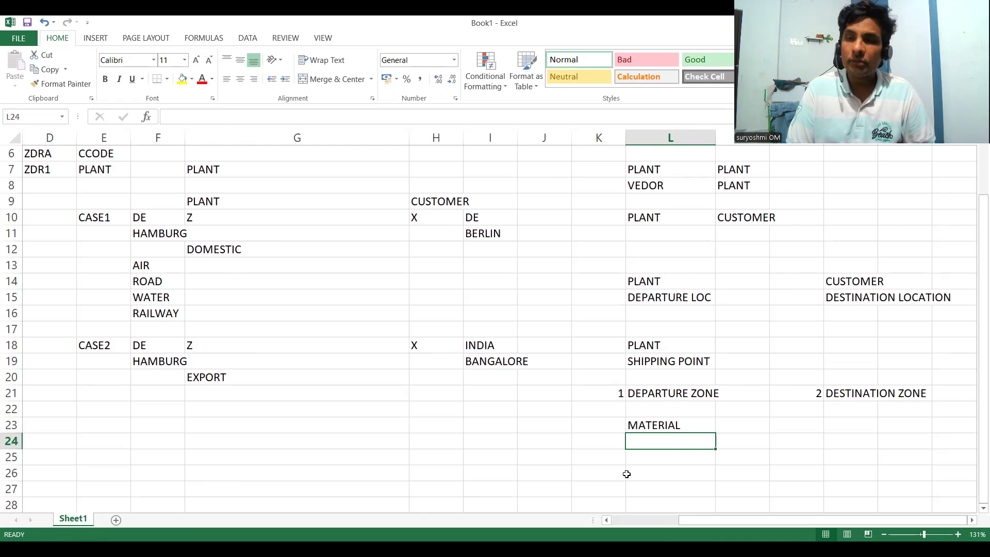
click(142, 283)
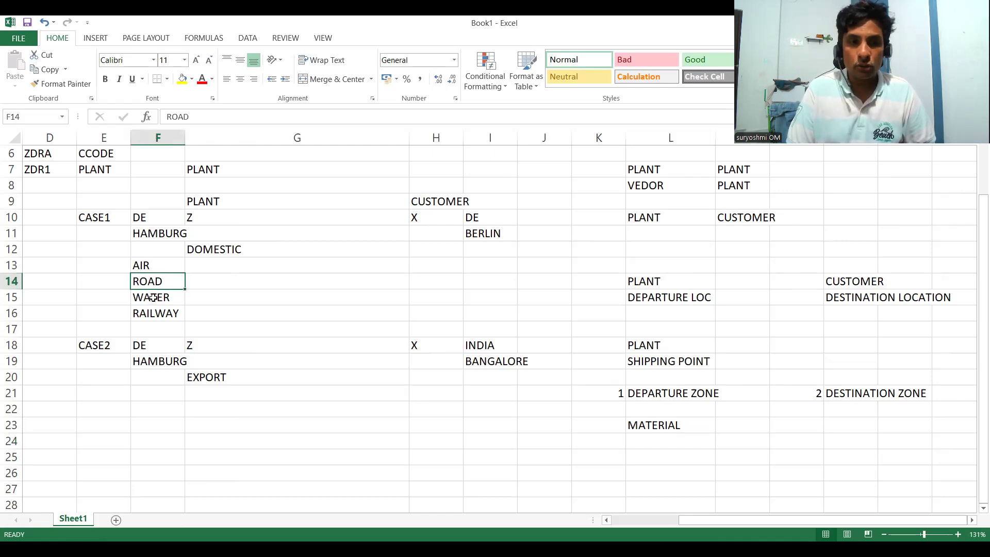
double_click(153, 297)
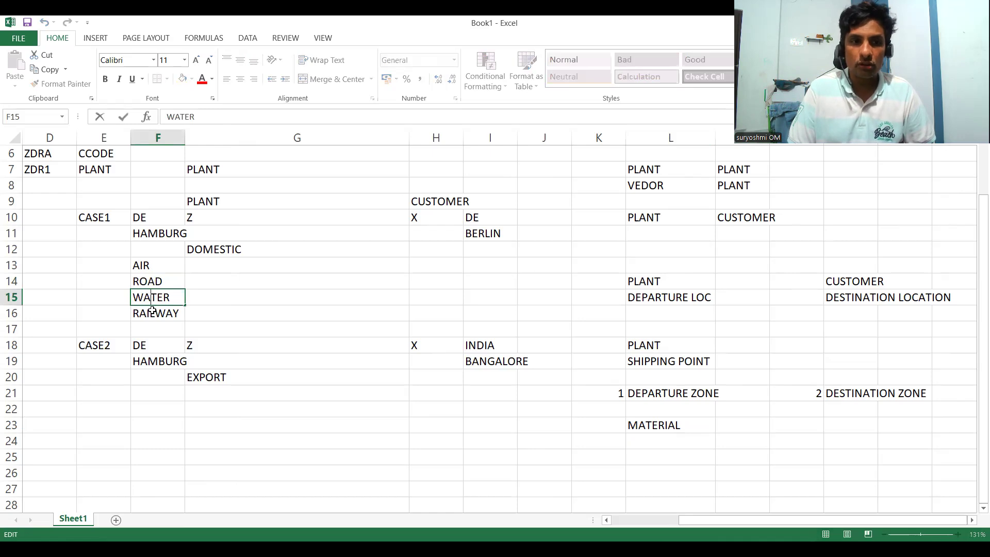
click(152, 311)
click(144, 263)
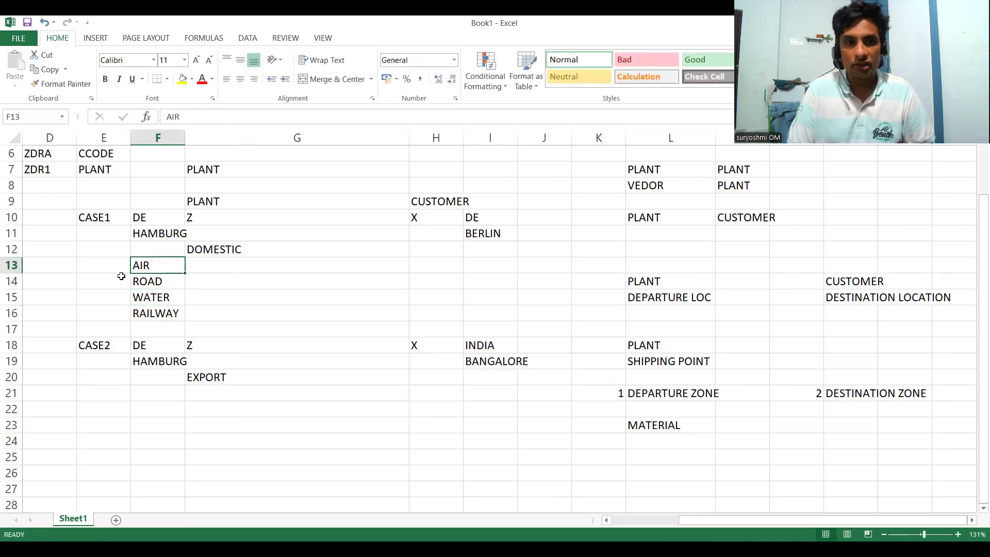
click(106, 266)
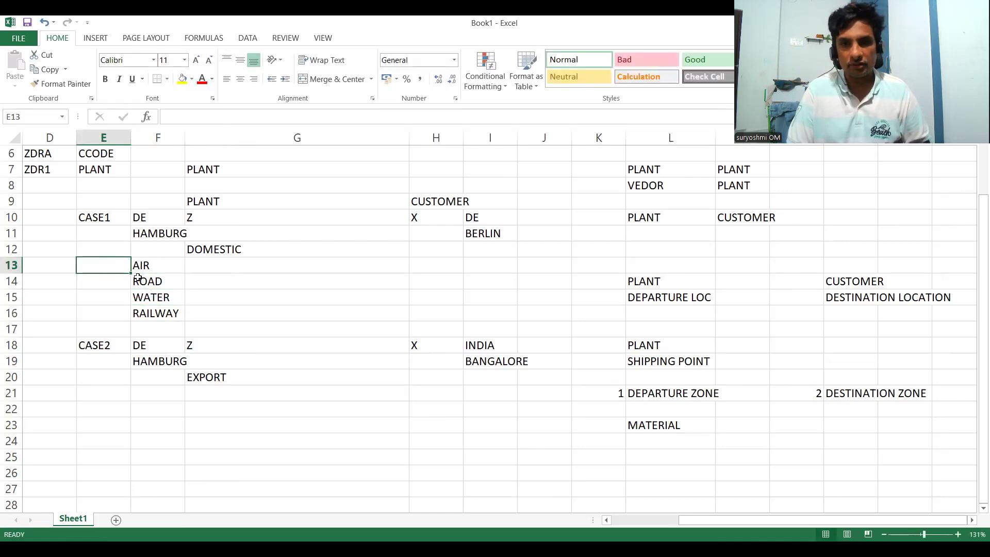
Step: Enter TRNSPORTATION GROUP in cell L24, directly below MATERIAL
click(662, 426)
click(662, 438)
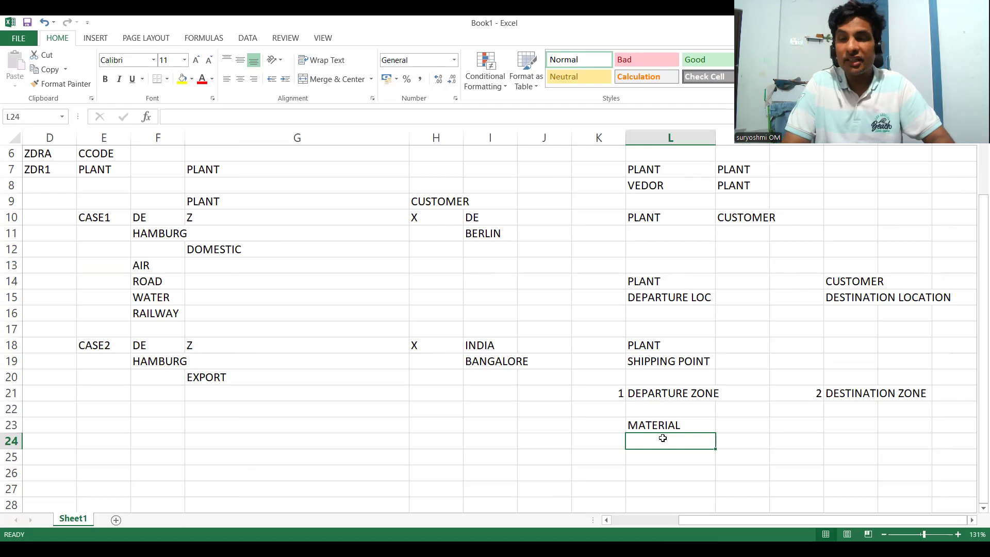
text(TRNSPORTAtion)
key(BackSpace)
key(BackSpace)
key(BackSpace)
key(BackSpace)
key(BackSpace)
key(BackSpace)
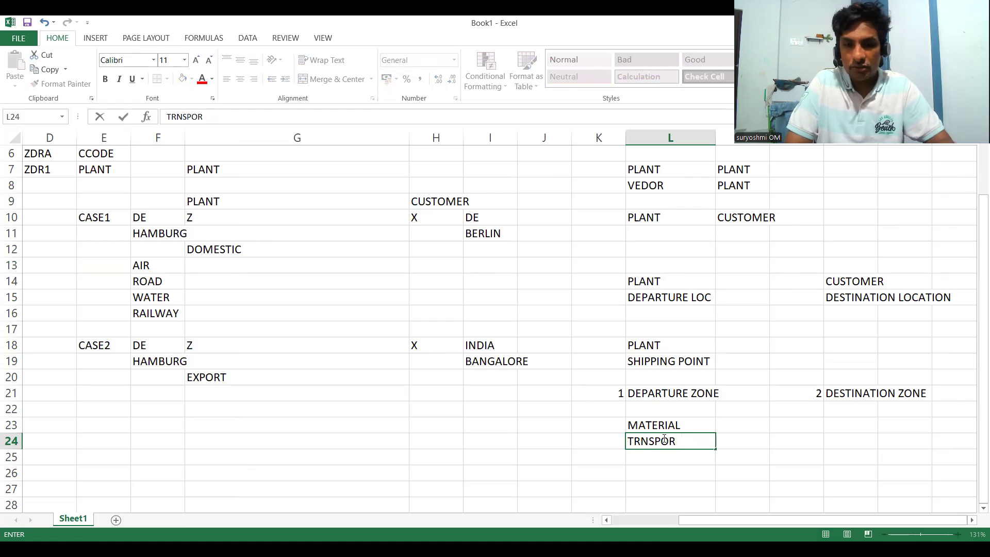
text(TATION GROP)
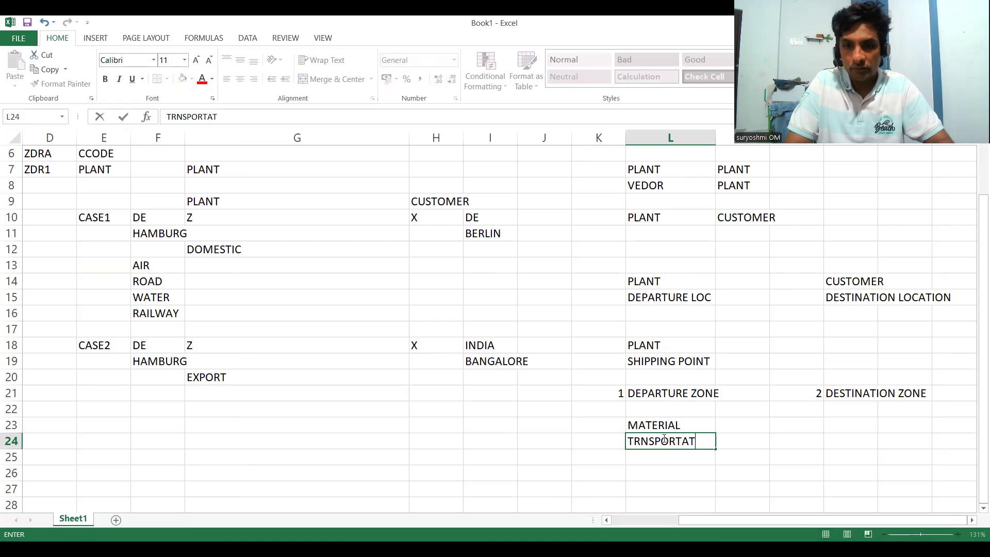
key(BackSpace)
text(UP)
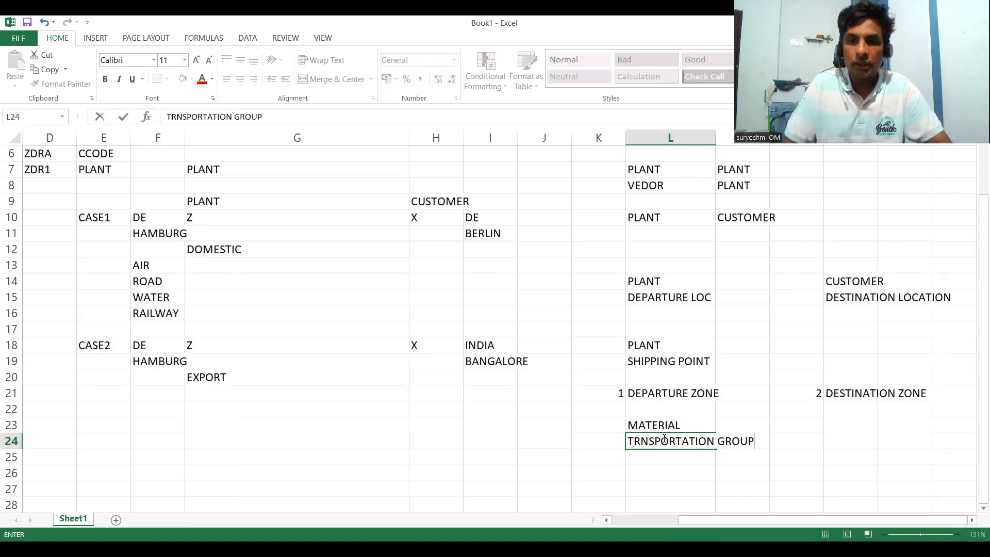
click(637, 454)
Step: Enter 3001 in cell K24 and 3002 in cell K25, beside the transportation group entry
drag(641, 443, 585, 443)
click(584, 443)
text(3001)
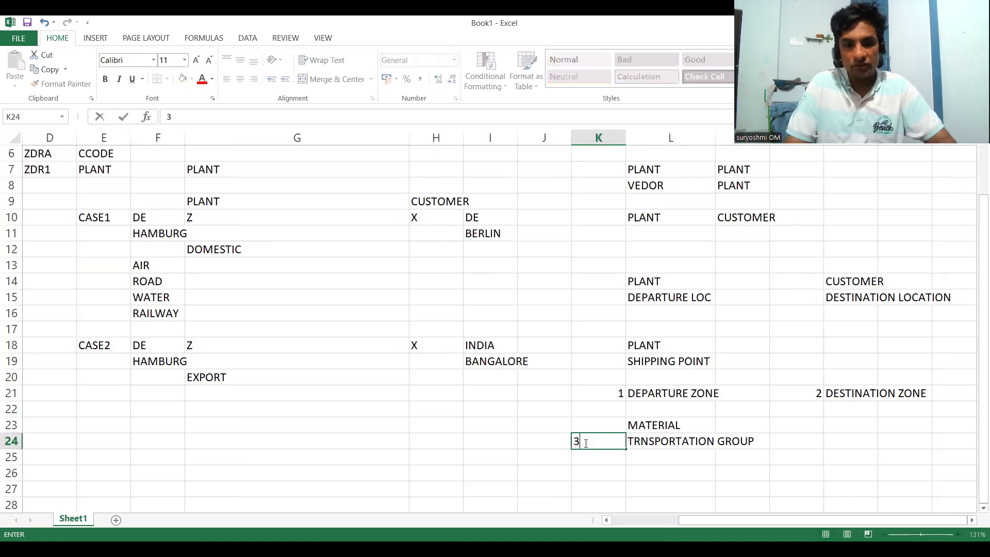
key(Return)
text(3002)
key(Return)
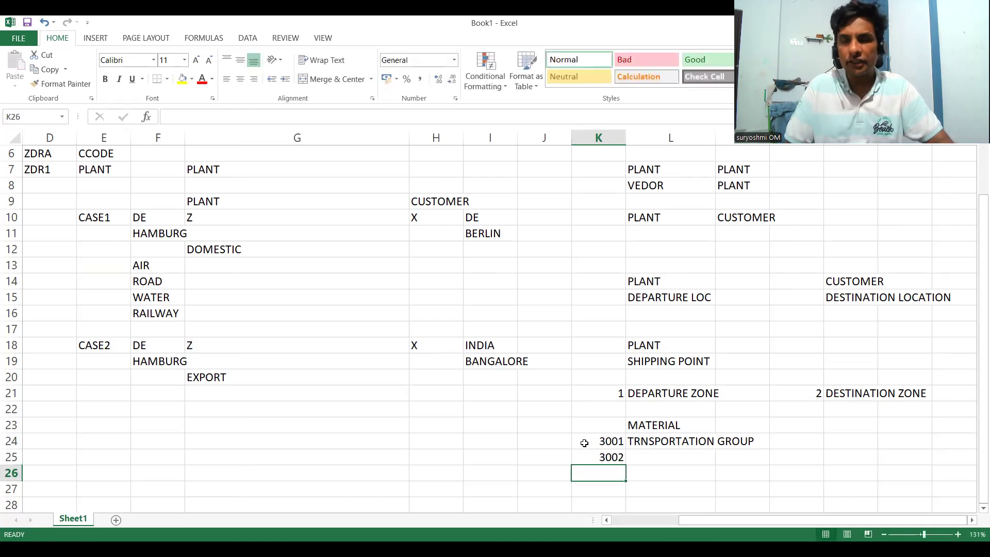
click(585, 443)
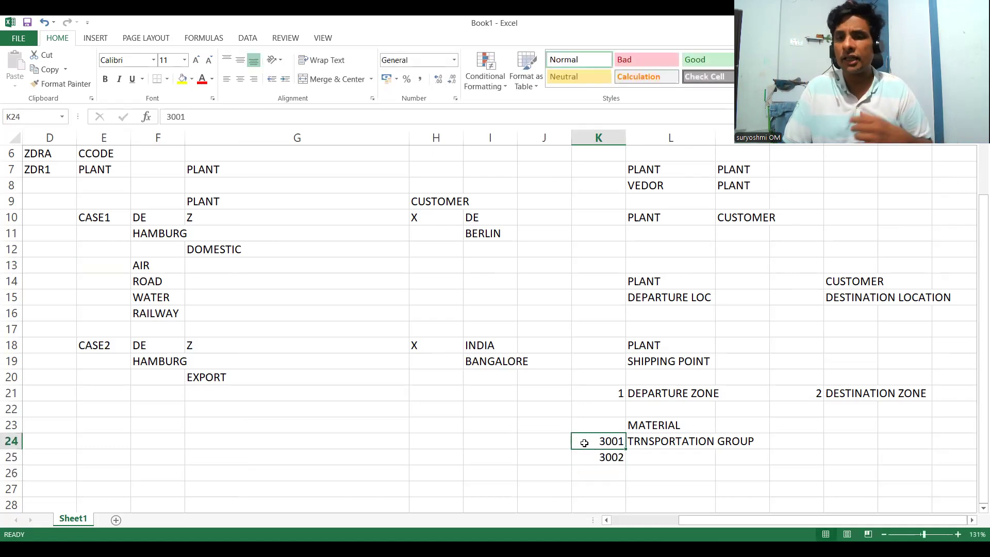
Step: Examine the transportation group entry together with the CASE2 plant, shipping point and destination zone entries
click(645, 444)
click(645, 452)
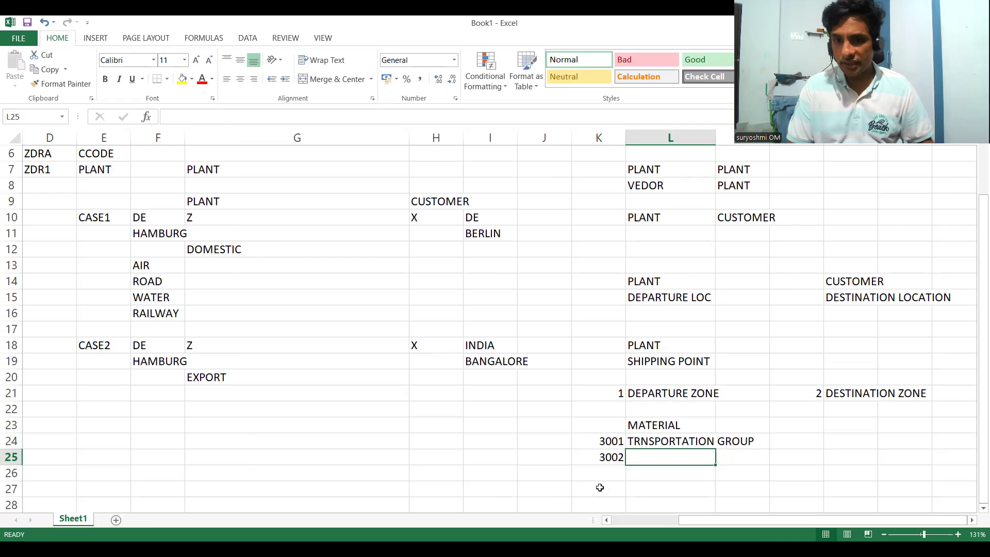
click(638, 441)
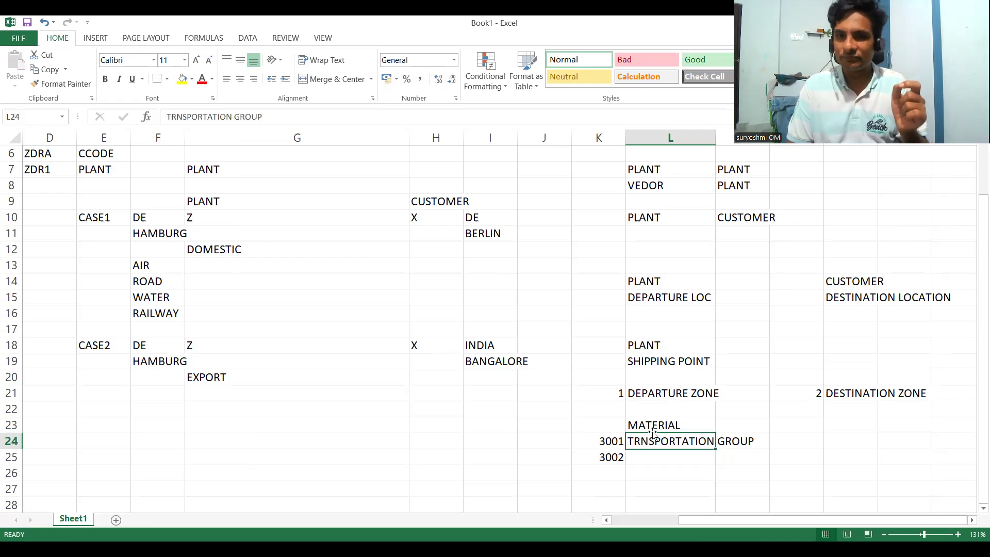
click(636, 350)
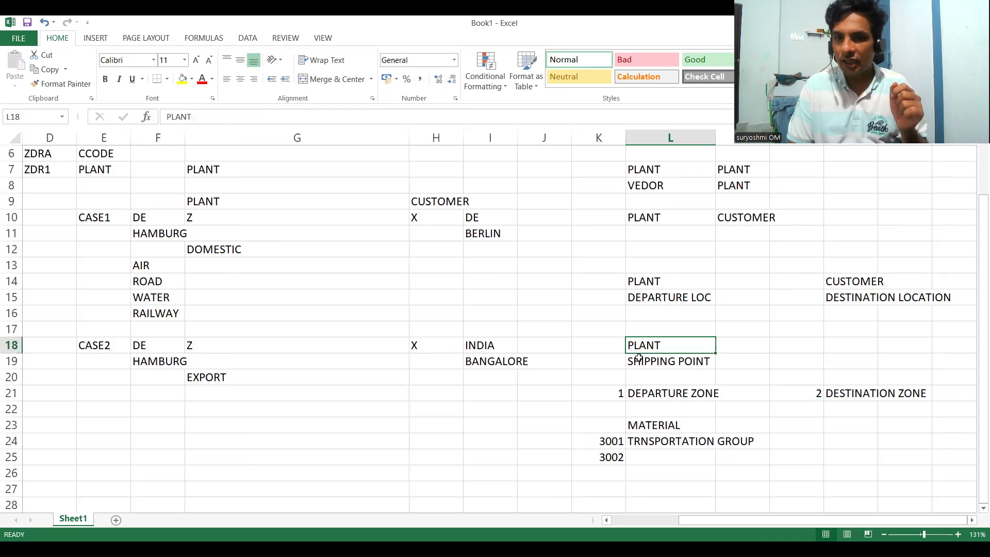
click(639, 358)
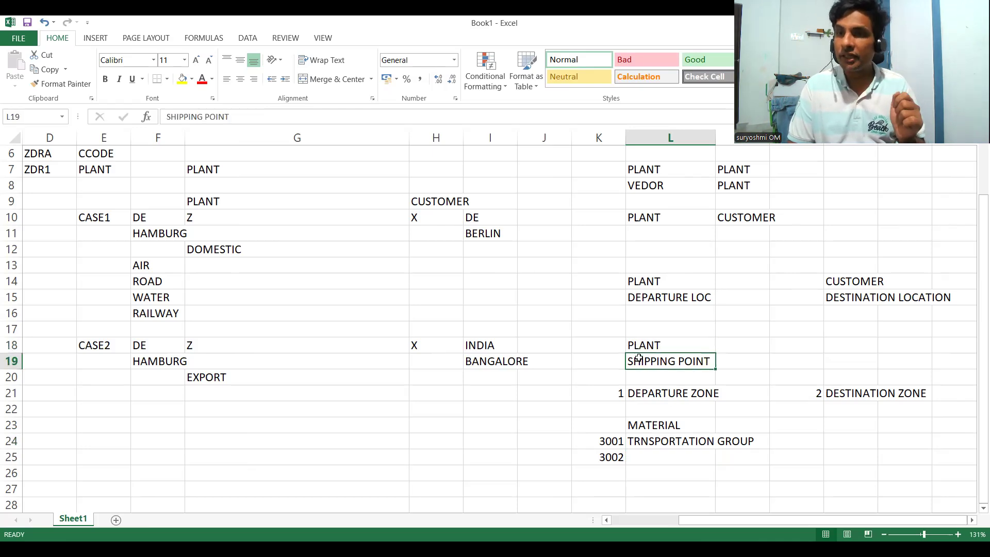
click(887, 398)
click(854, 398)
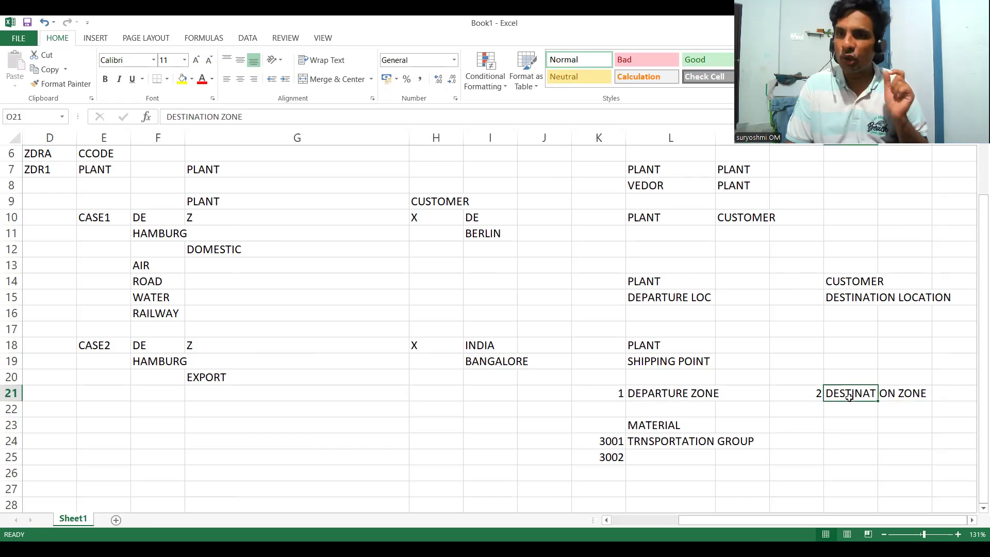
click(847, 410)
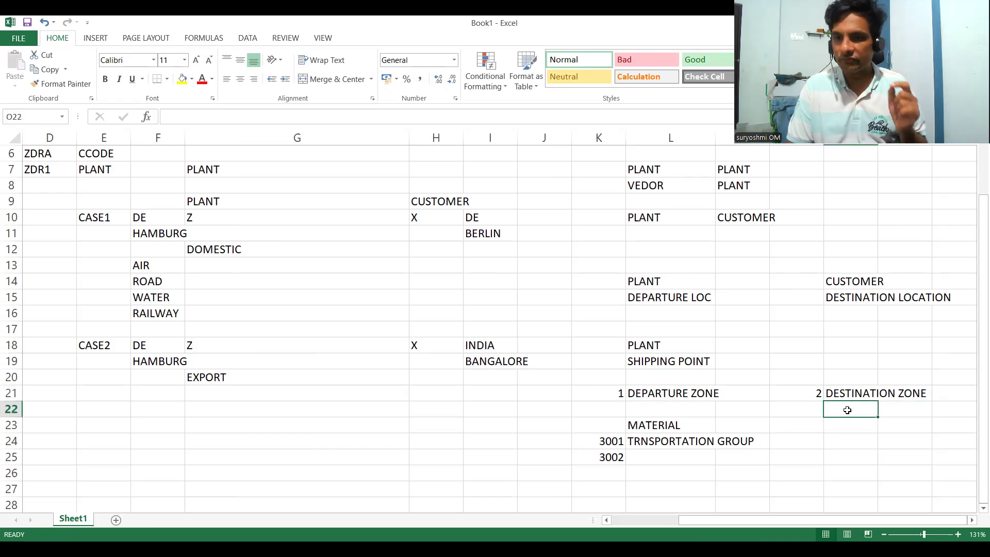
click(839, 438)
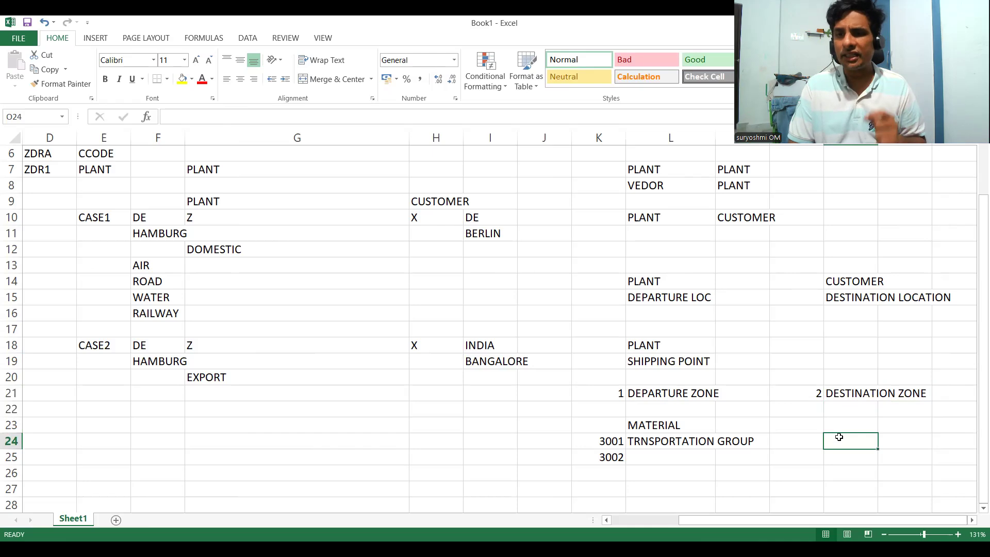
Step: Replace the number in cell K24 before TRNSPORTATION GROUP with 3 and clear cell K25
click(592, 424)
text(3)
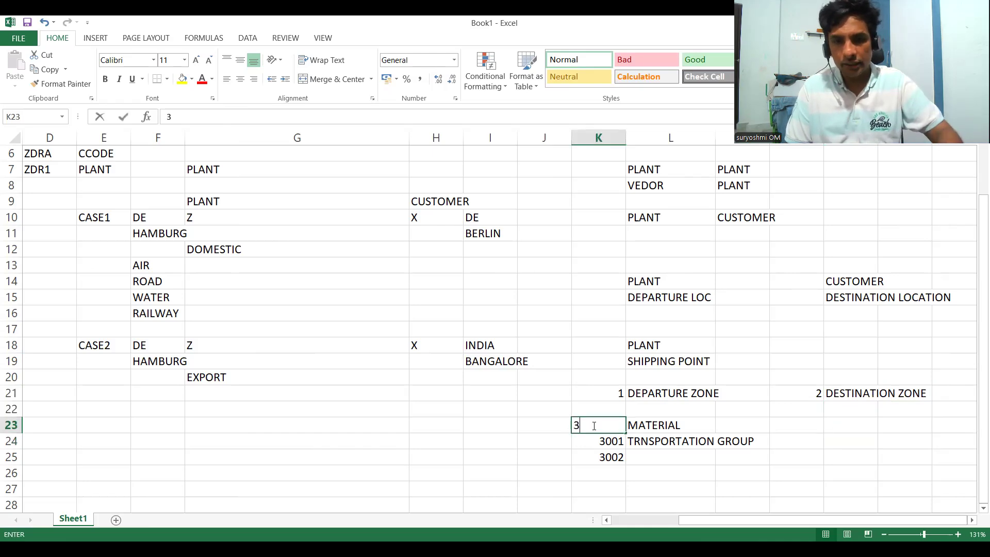
key(BackSpace)
click(600, 439)
text(3)
key(Return)
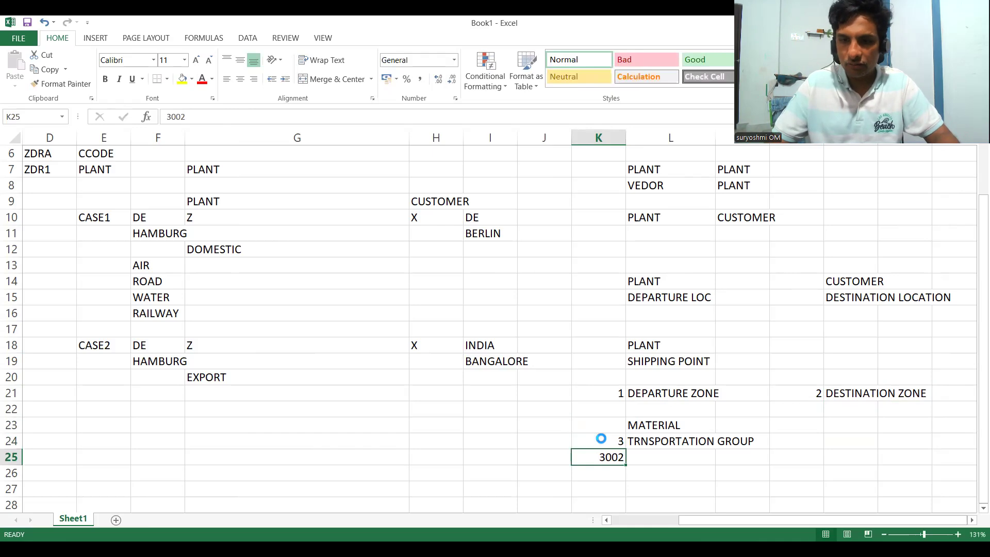
key(Delete)
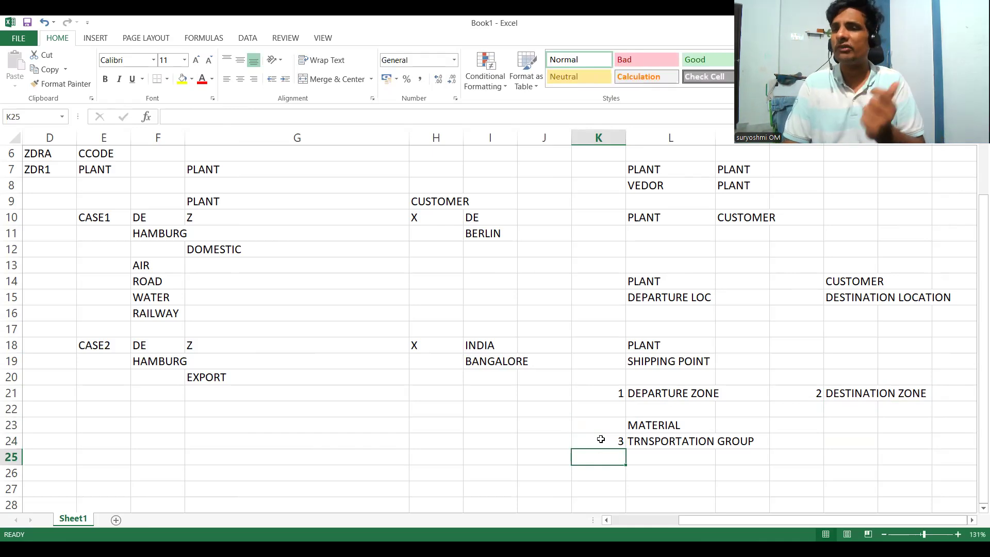
Step: Enter CUSTOMER in cell O23, two rows below DESTINATION ZONE
click(670, 442)
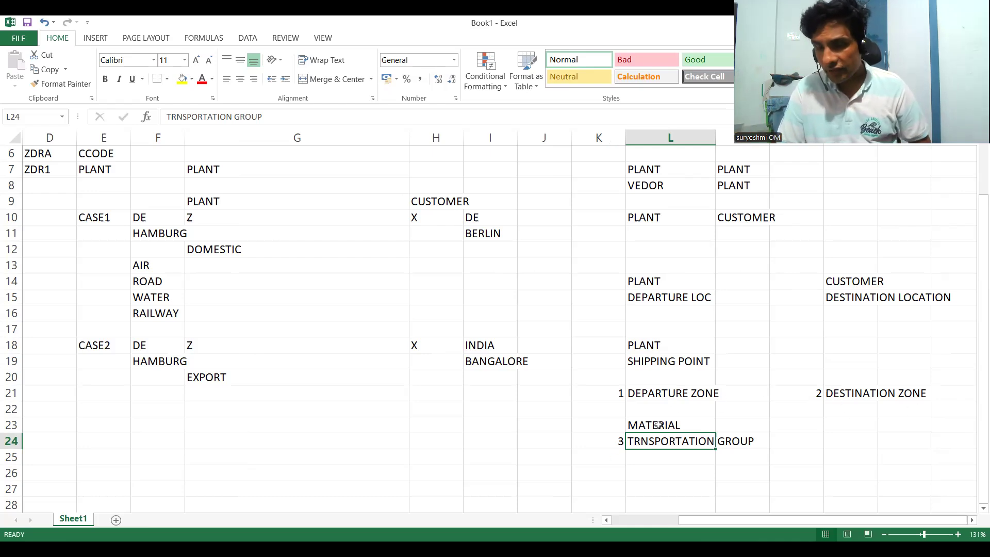
click(842, 390)
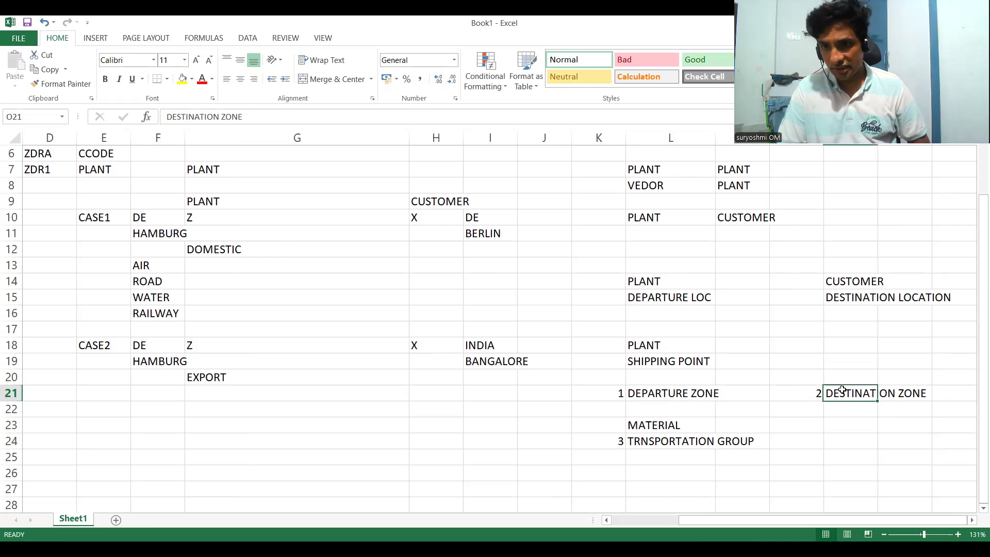
click(836, 427)
text(CUSTOMER)
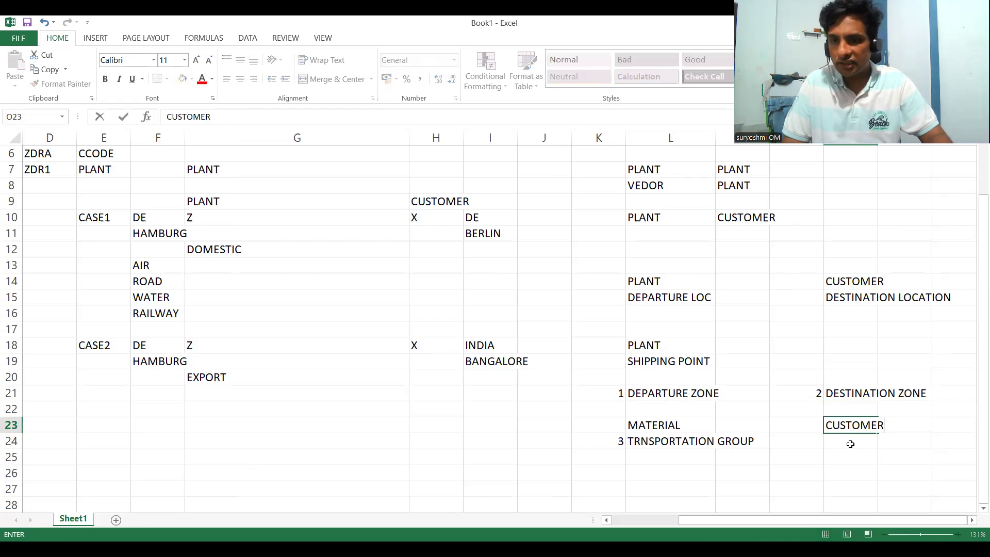
key(Return)
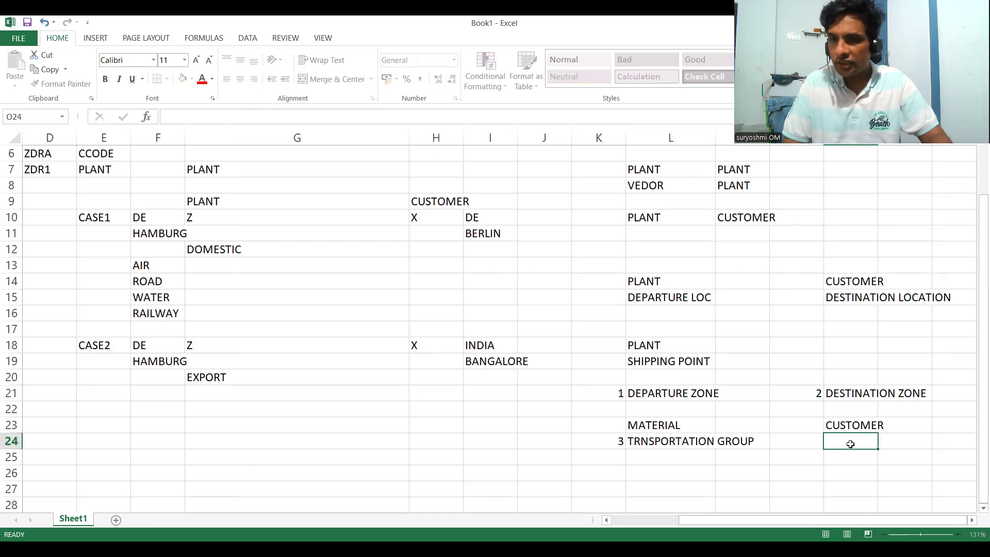
Step: Review the three numbered criteria: departure zone, destination zone and transportation group
click(845, 393)
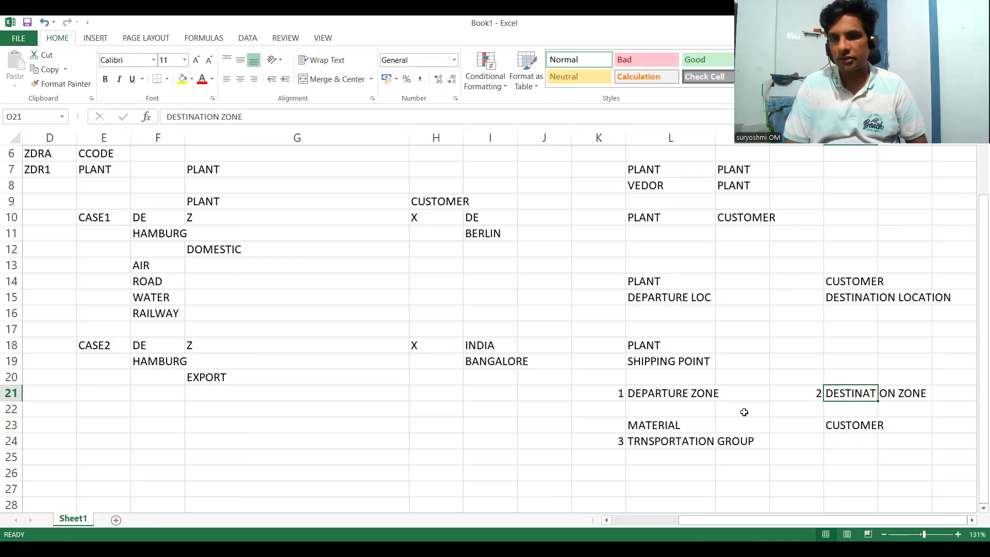
click(688, 394)
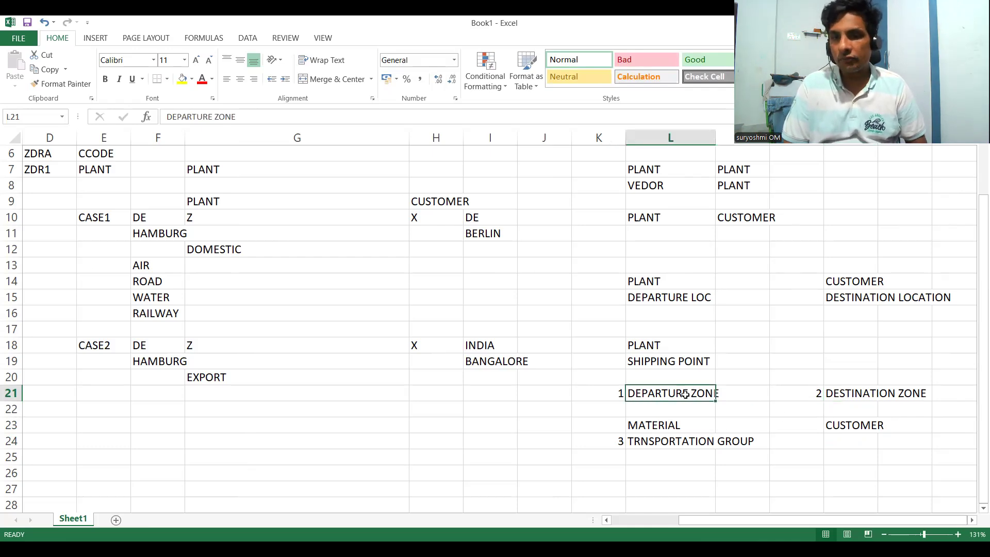
click(846, 389)
click(678, 440)
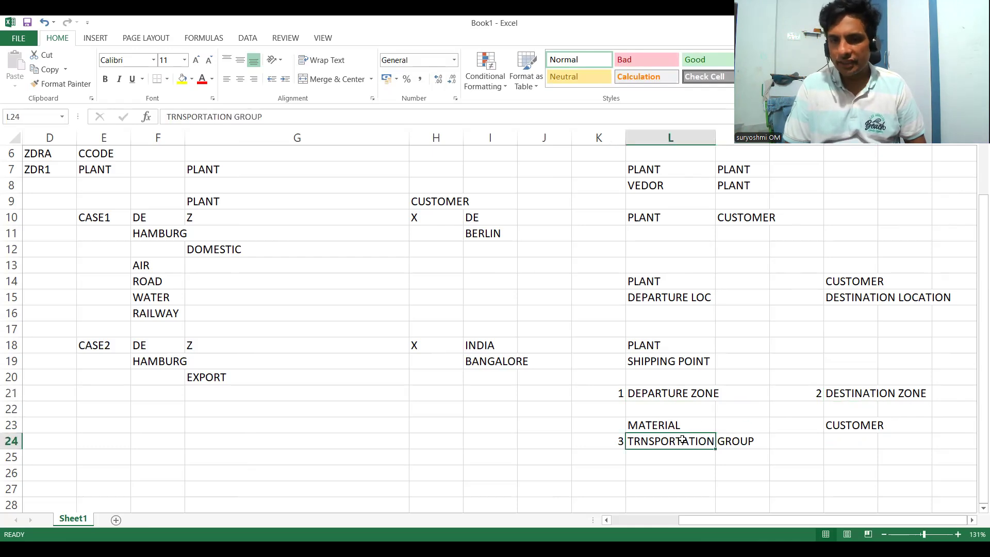
click(833, 442)
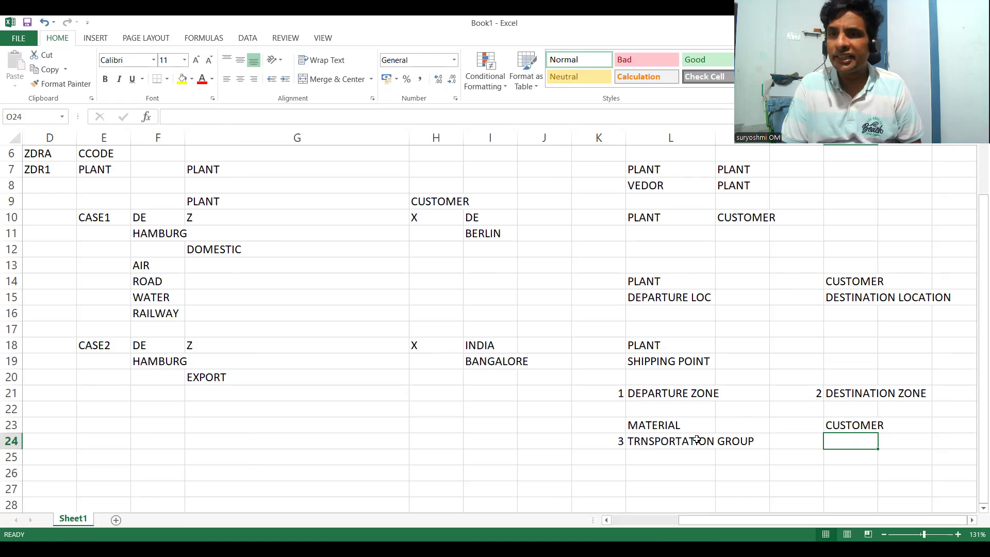
Step: Enter SHIPPING CONDITIONS in cell O24 below CUSTOMER and number it 4 in cell N24
text(SH)
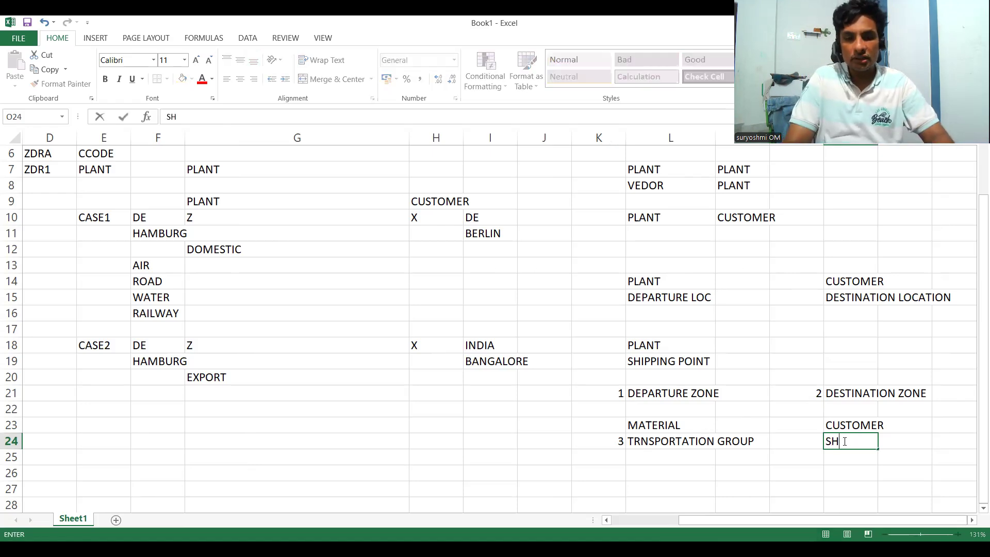
text(IPPING CONDITIONS)
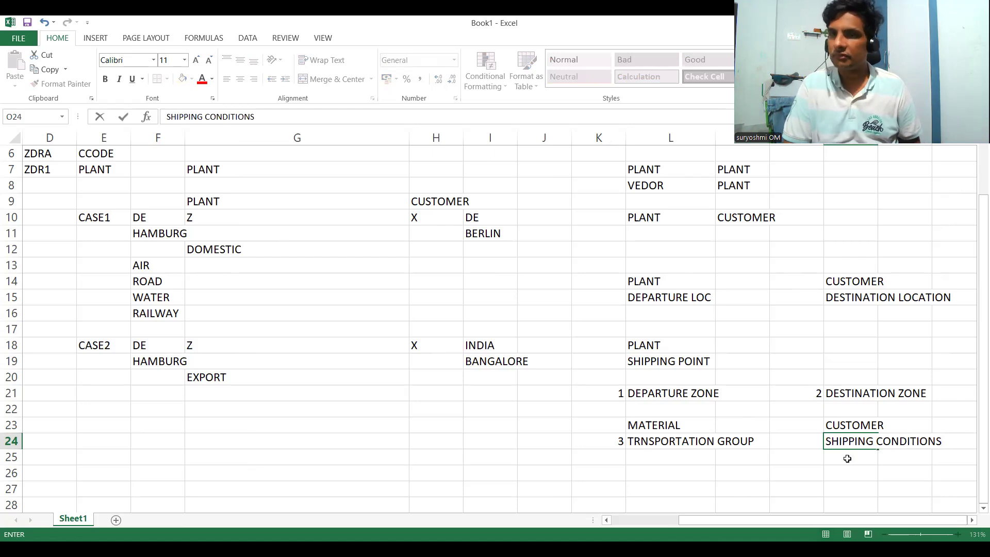
click(847, 459)
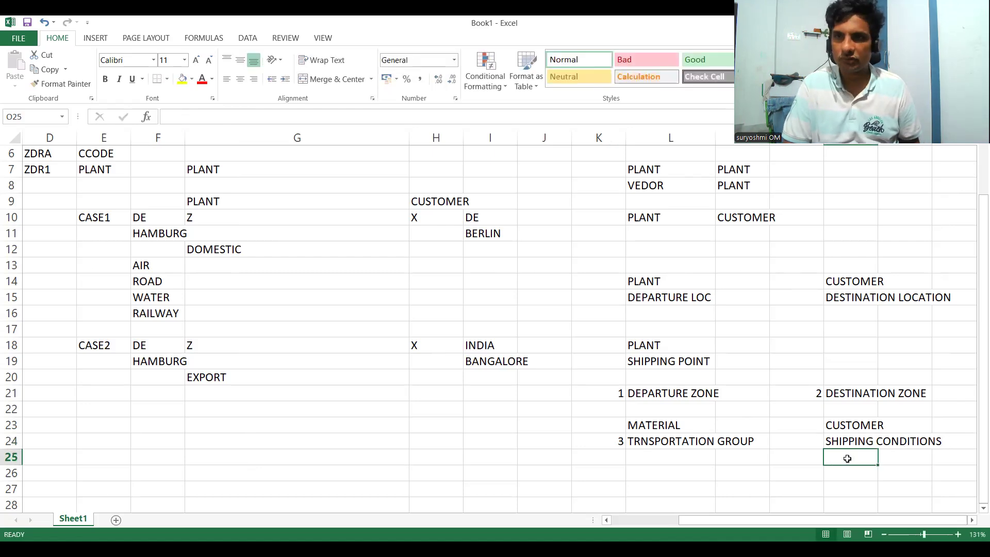
click(800, 437)
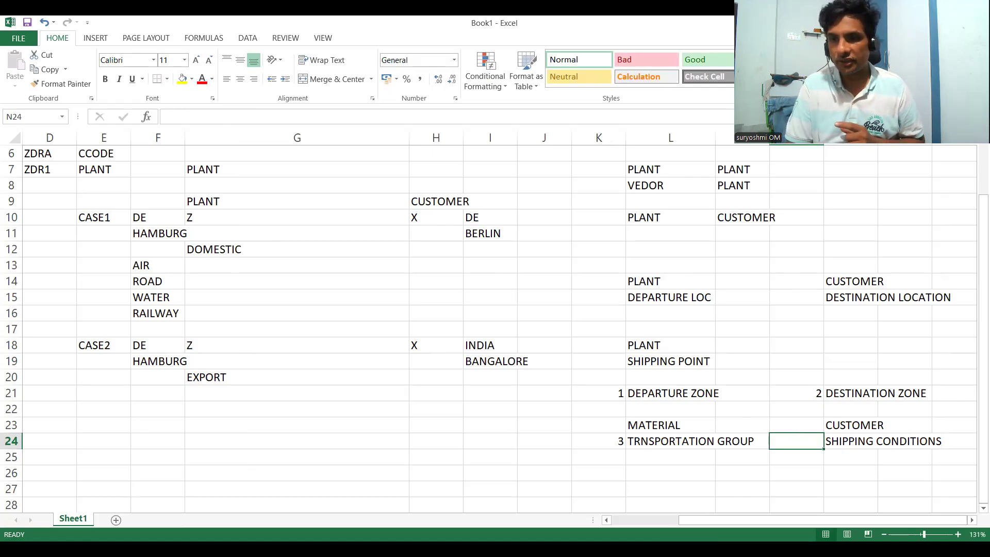
click(786, 448)
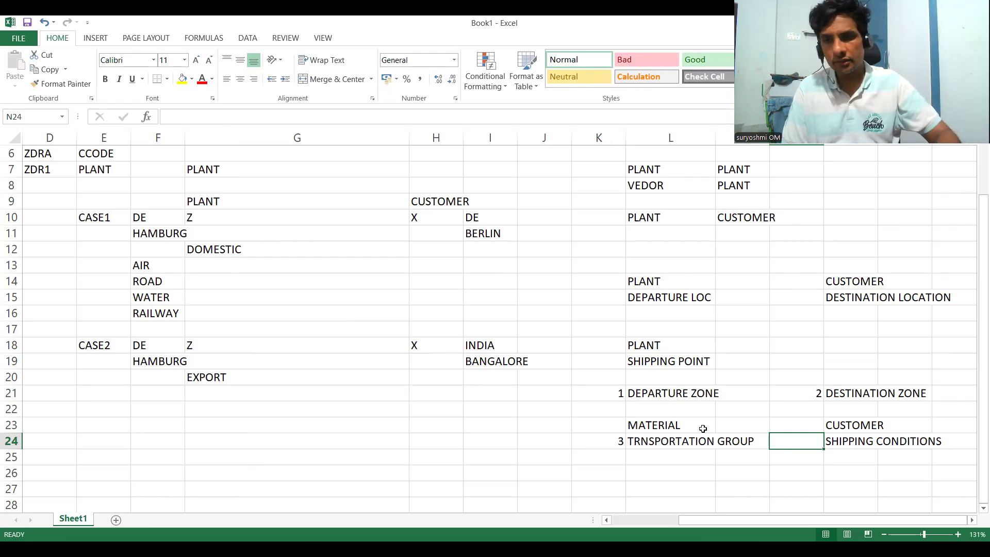
text(4)
click(575, 414)
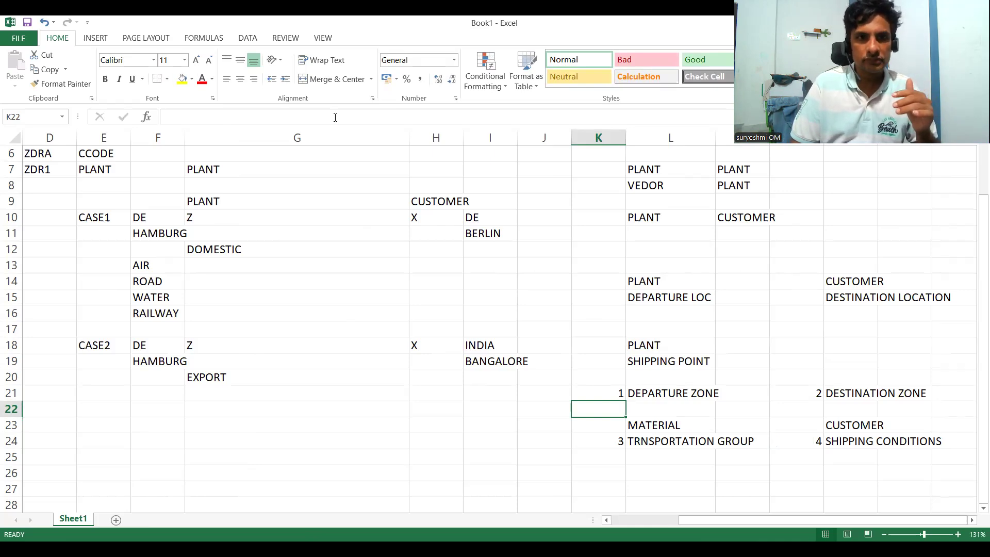
Step: Switch to the browser and look through the courses listed on the instructor's Udemy profile
key(alt+Tab)
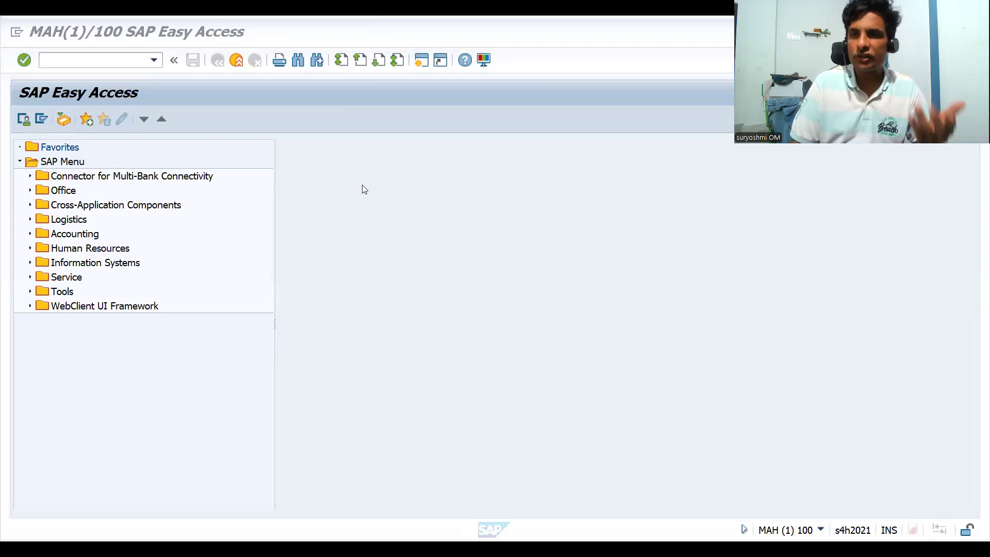
key(alt+Tab)
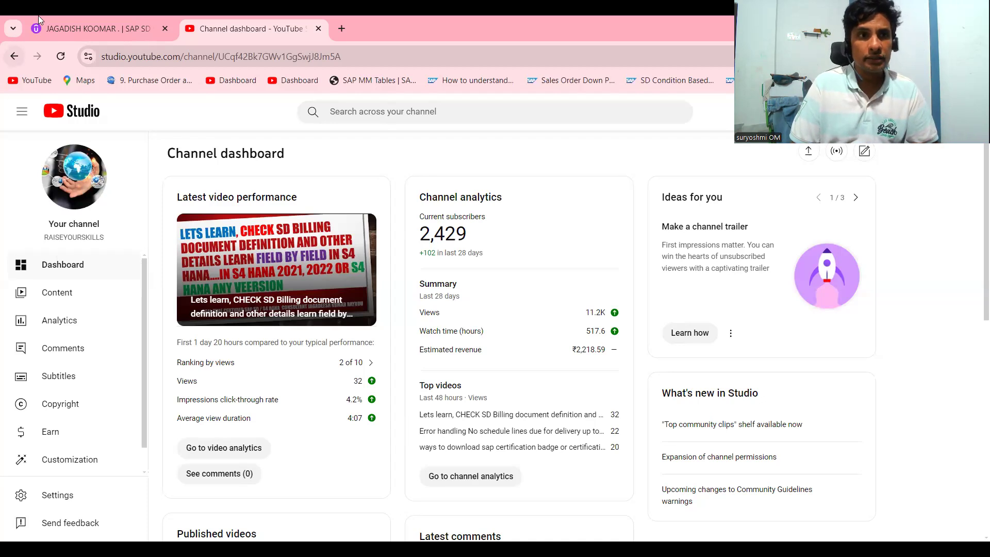
click(52, 30)
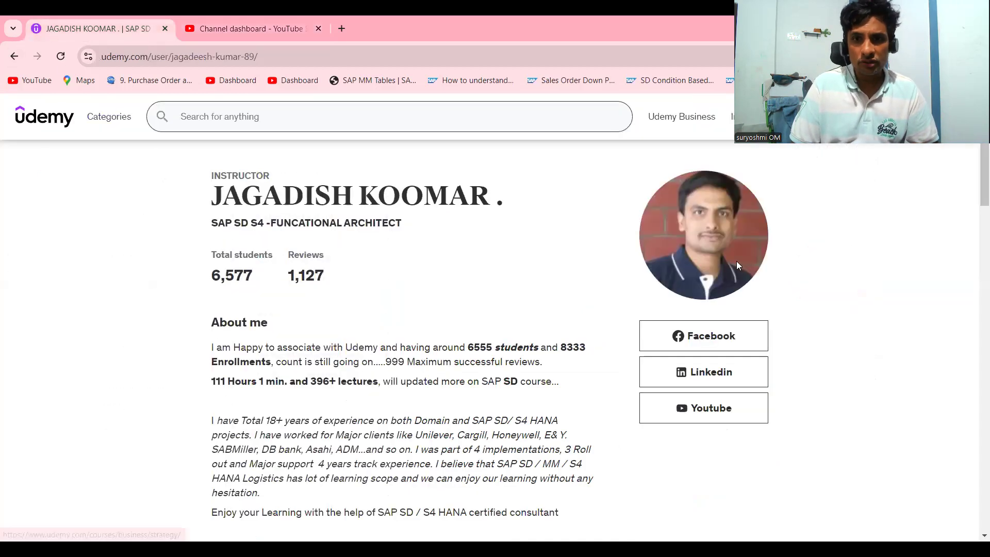
drag(976, 188, 976, 474)
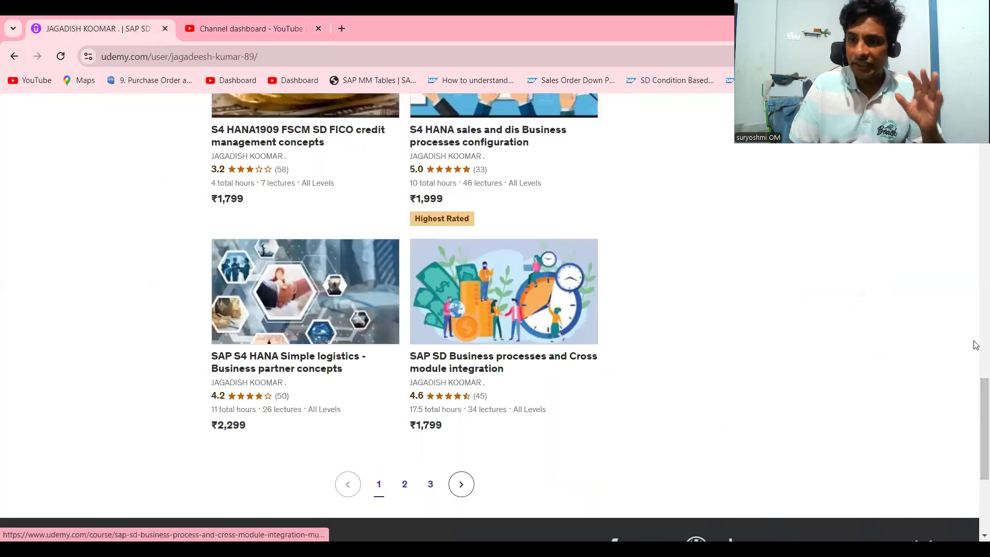
drag(976, 411, 975, 368)
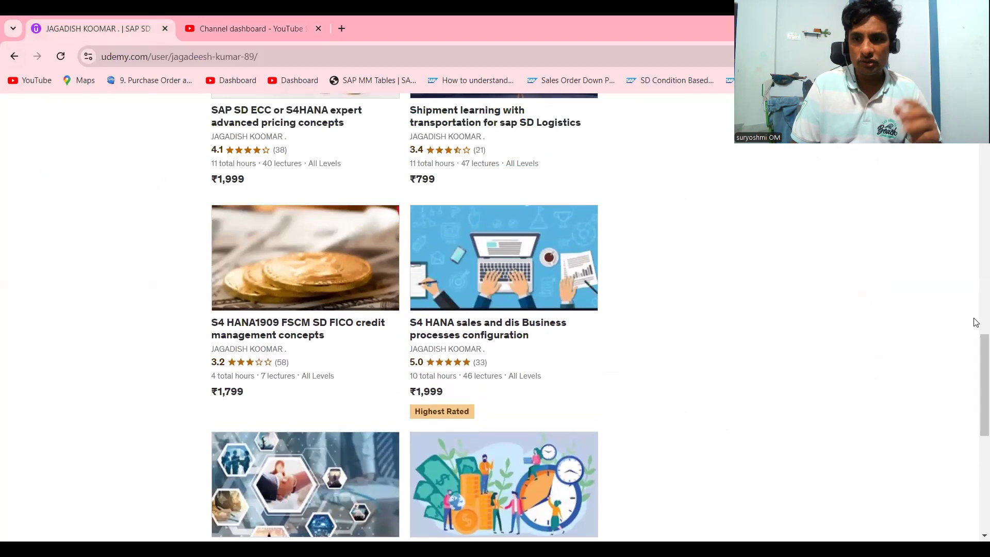
scroll(975, 309, up, 5)
scroll(974, 299, down, 1)
scroll(974, 289, up, 1)
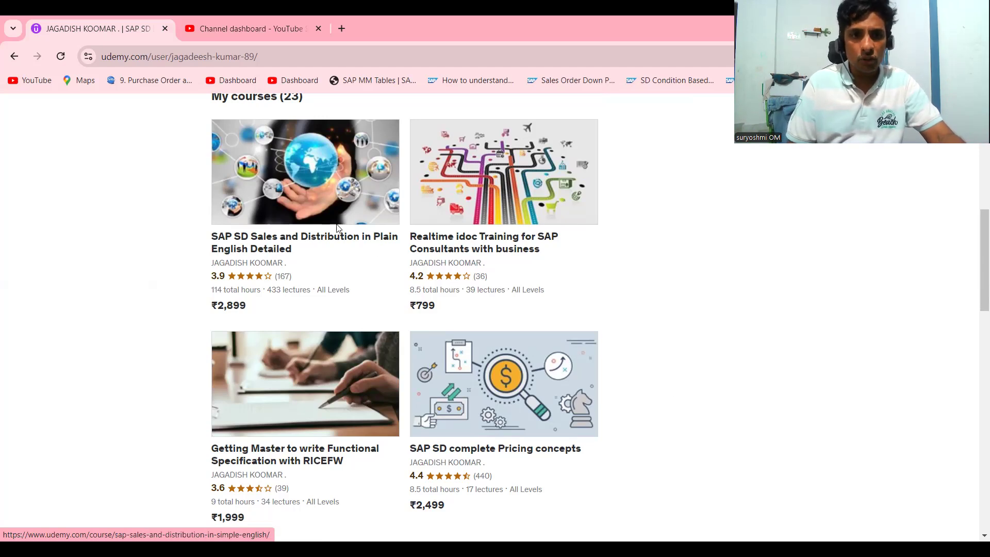
Step: Switch to SAP Easy Access and start the business partner maintenance transaction with /NBP
key(alt+Tab)
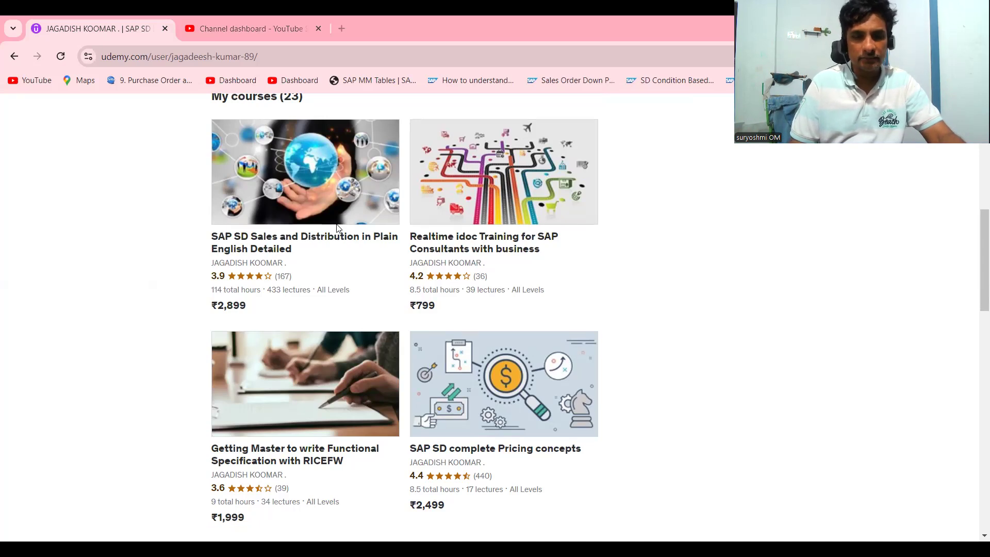
key(alt+Tab)
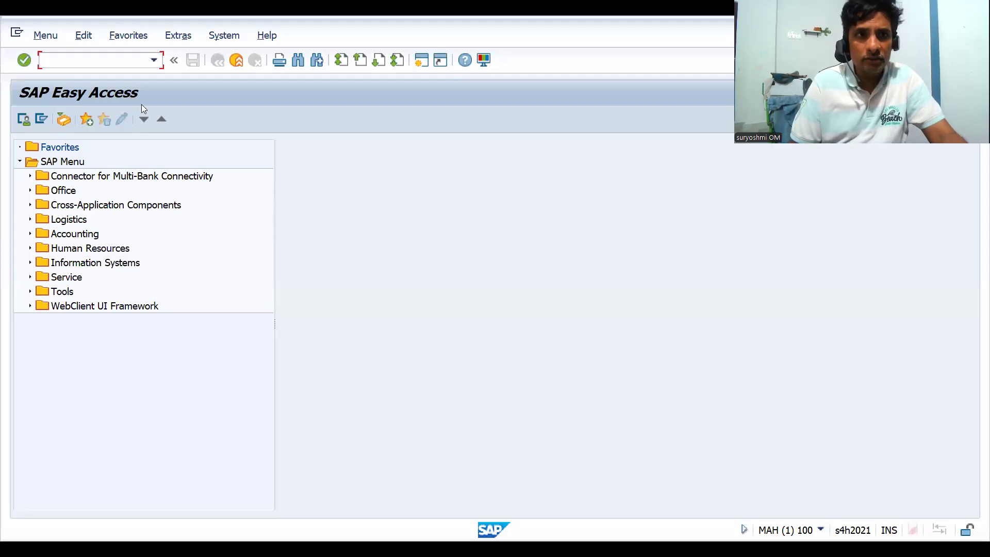
key(alt+Tab)
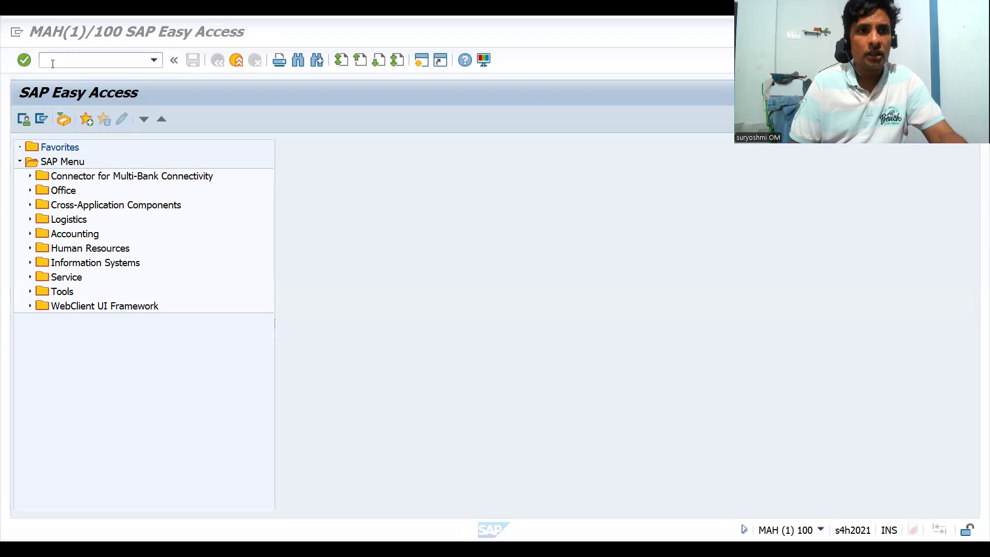
click(53, 63)
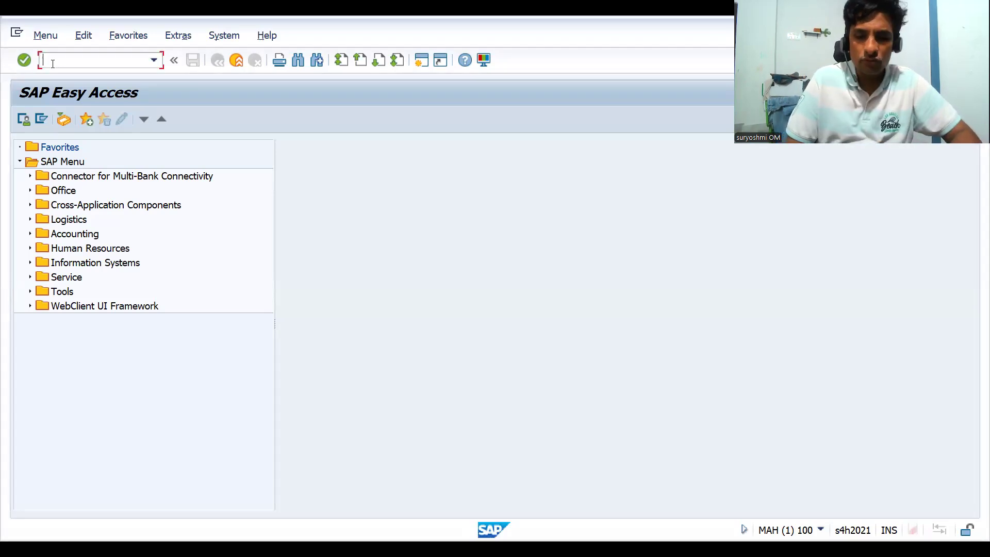
text(/NBP)
key(Return)
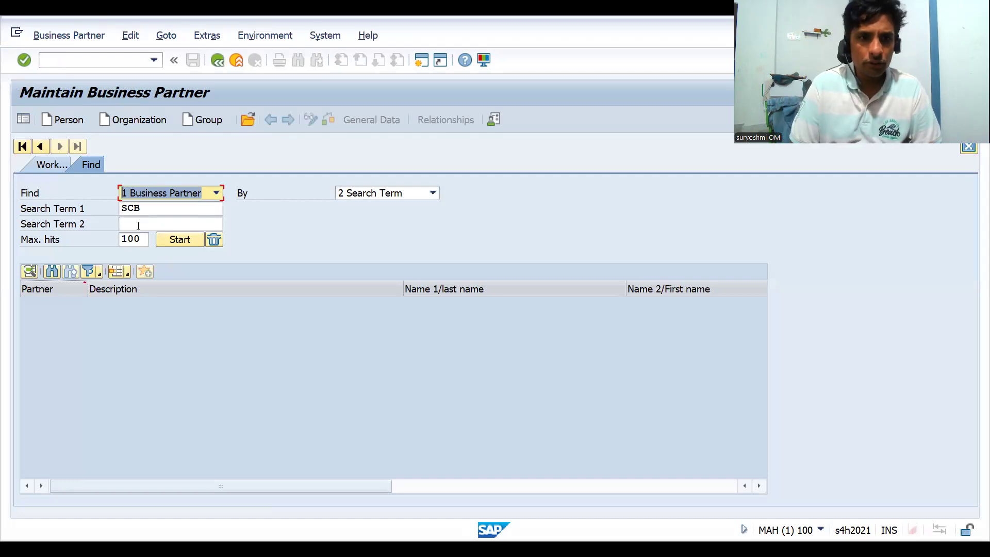
Step: Search business partners by search term watch and display the organization SRI KRISHNA PVT. LTD. in Hamburg
click(182, 240)
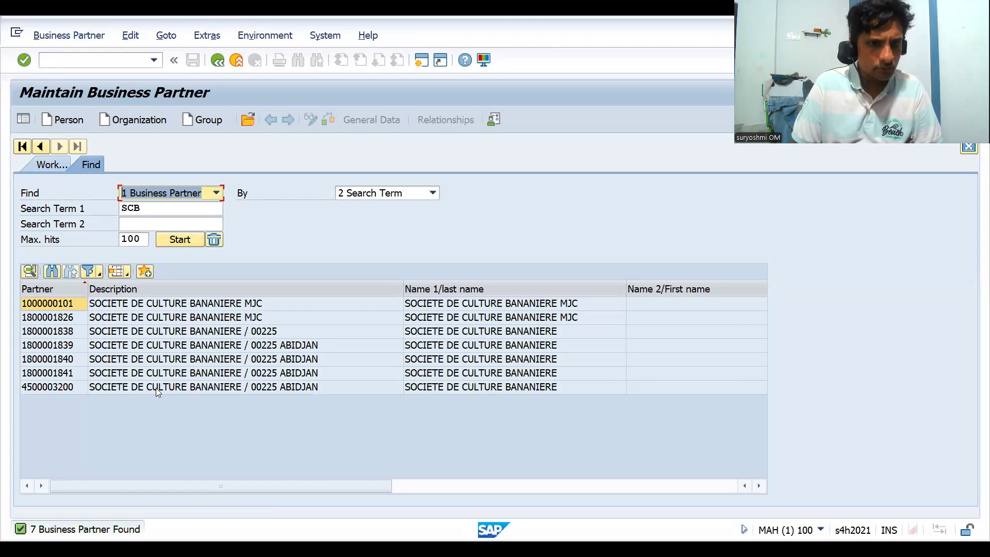
click(153, 206)
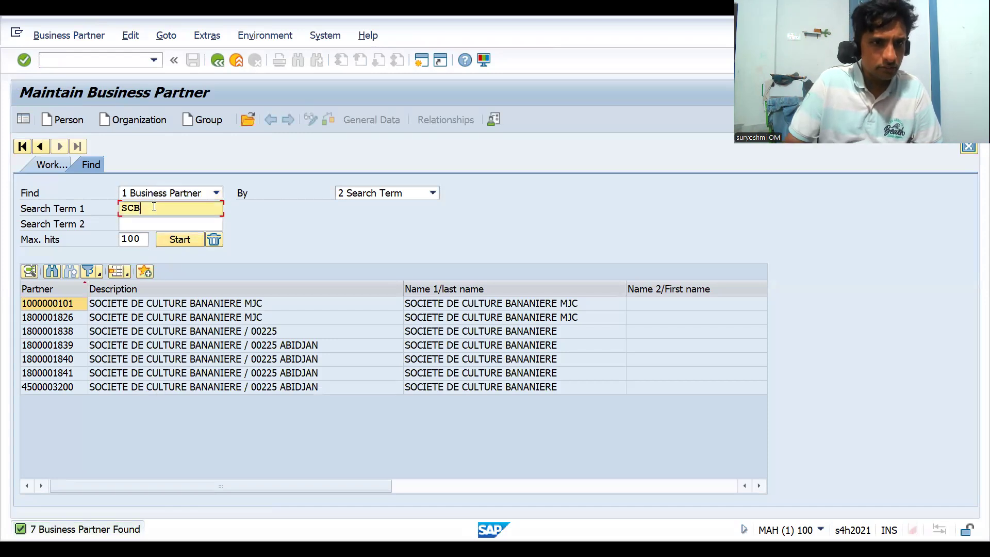
key(BackSpace)
key(BackSpace)
key(BackSpace)
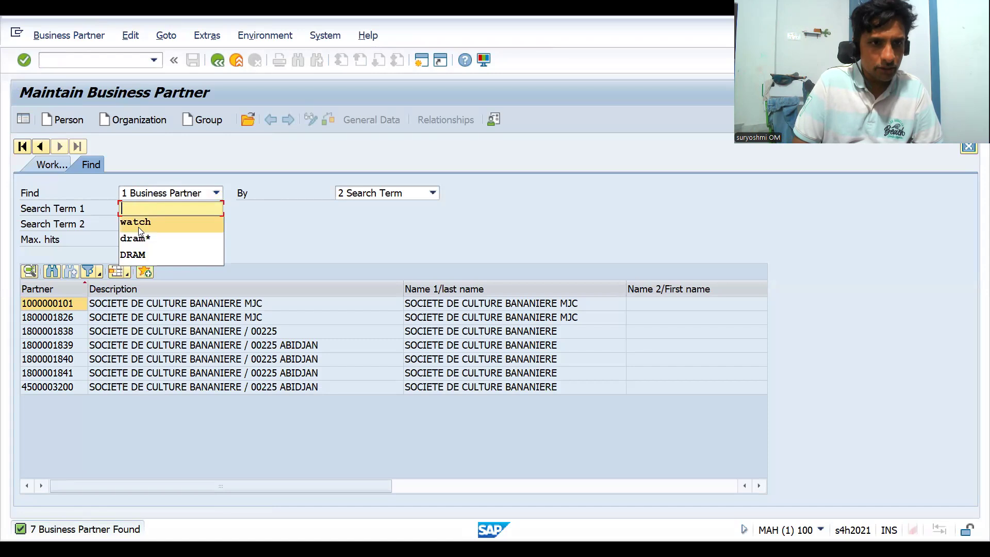
click(137, 224)
click(182, 241)
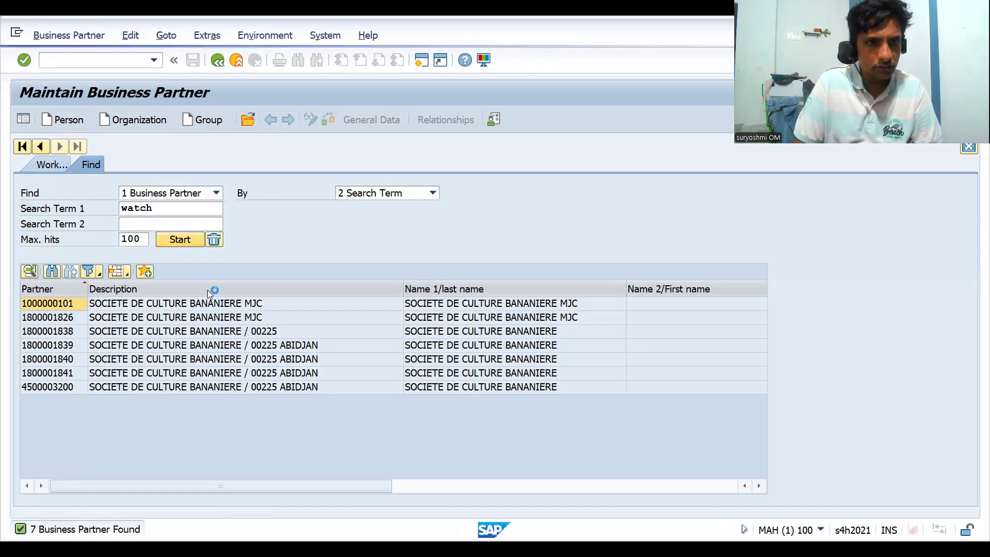
double_click(177, 317)
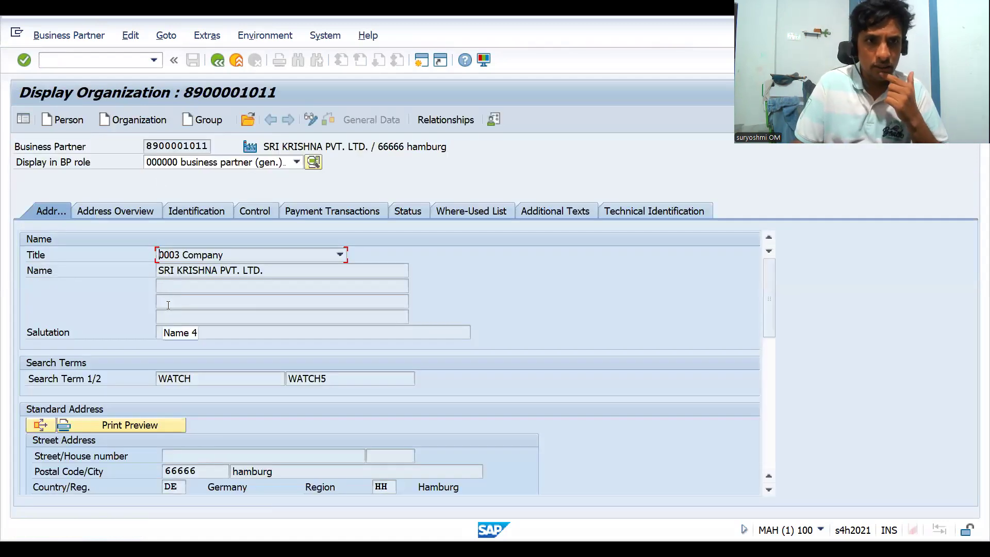
Step: Display the organization in the BP role ZFCU01 DRAM CUST SD ROLE
click(194, 164)
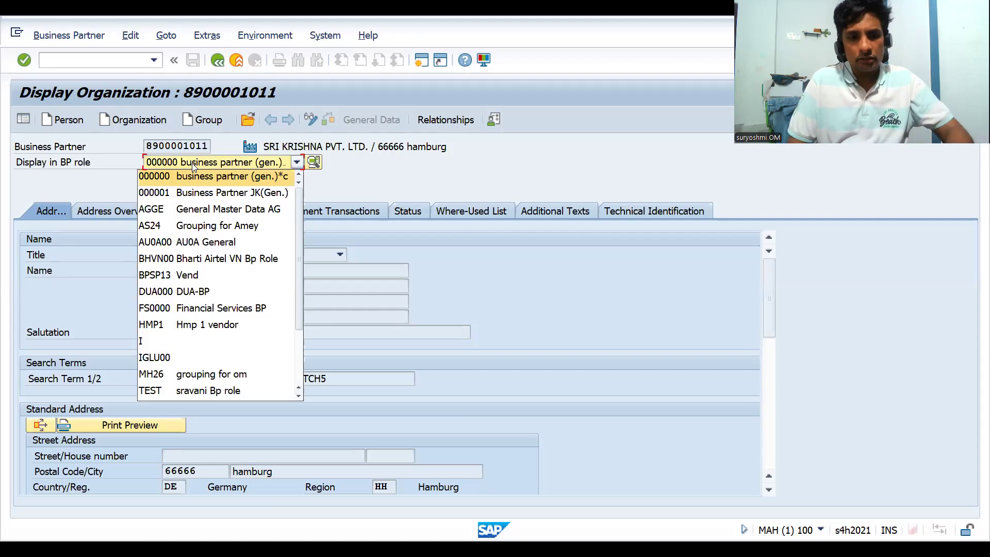
key(End)
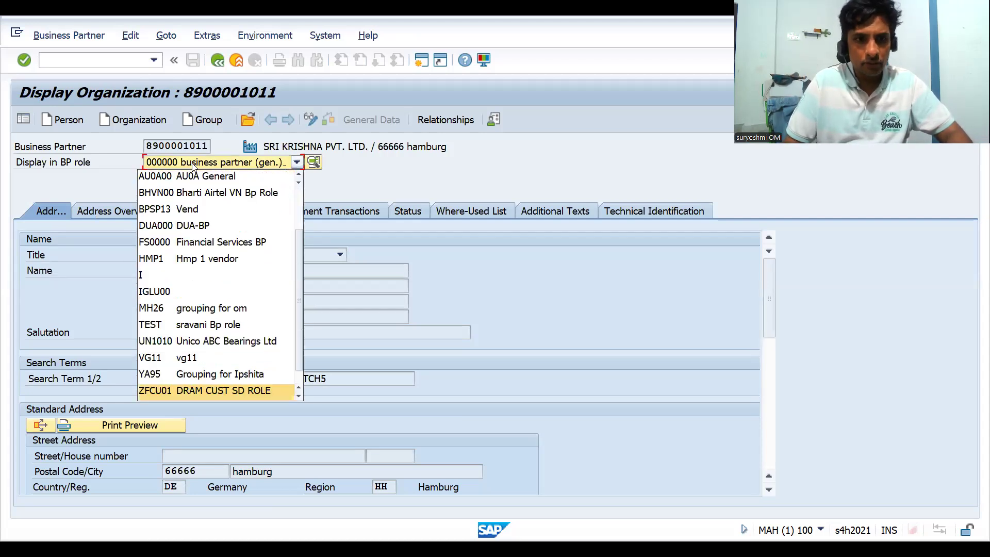
key(Return)
click(208, 220)
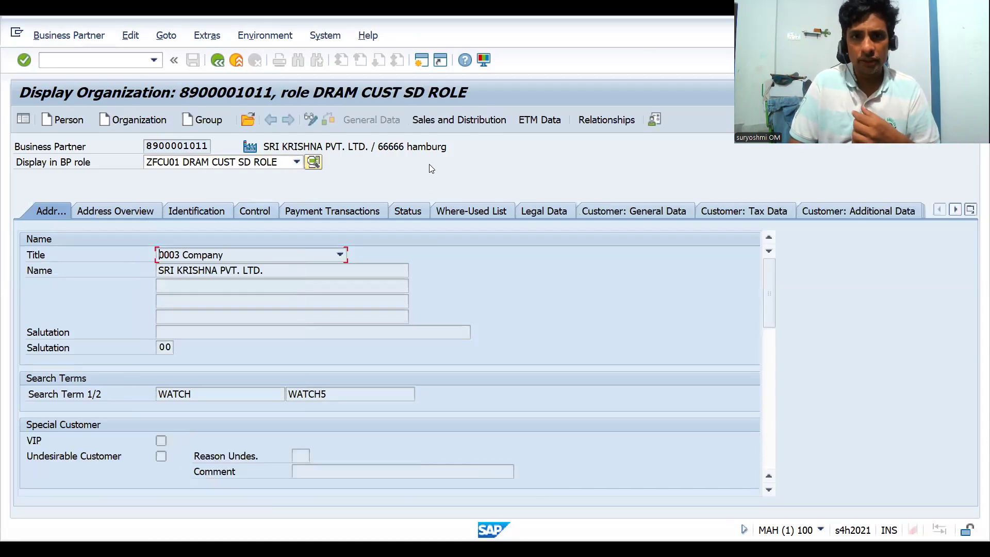
Step: Check the organization's sales and distribution data and the city in its general standard address
click(464, 119)
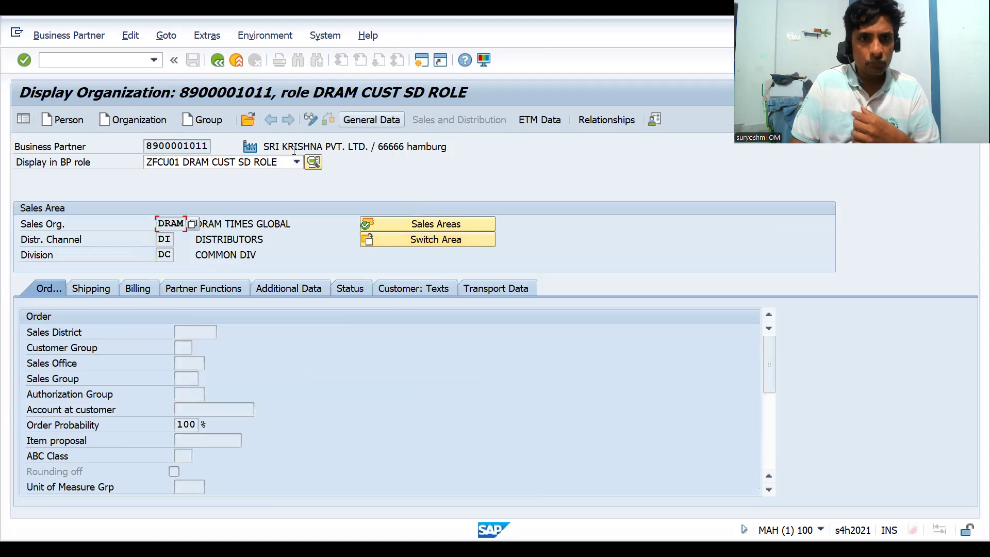
click(387, 120)
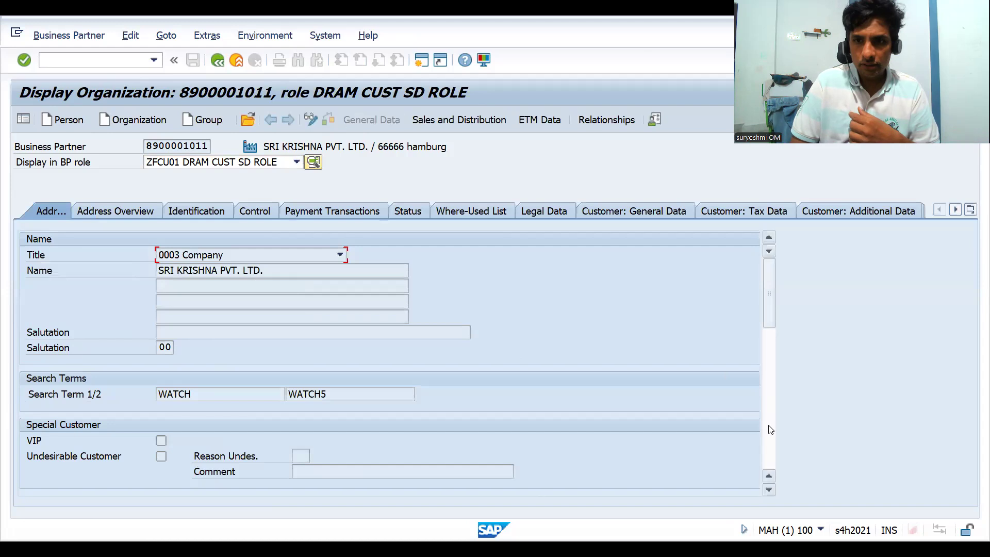
click(770, 432)
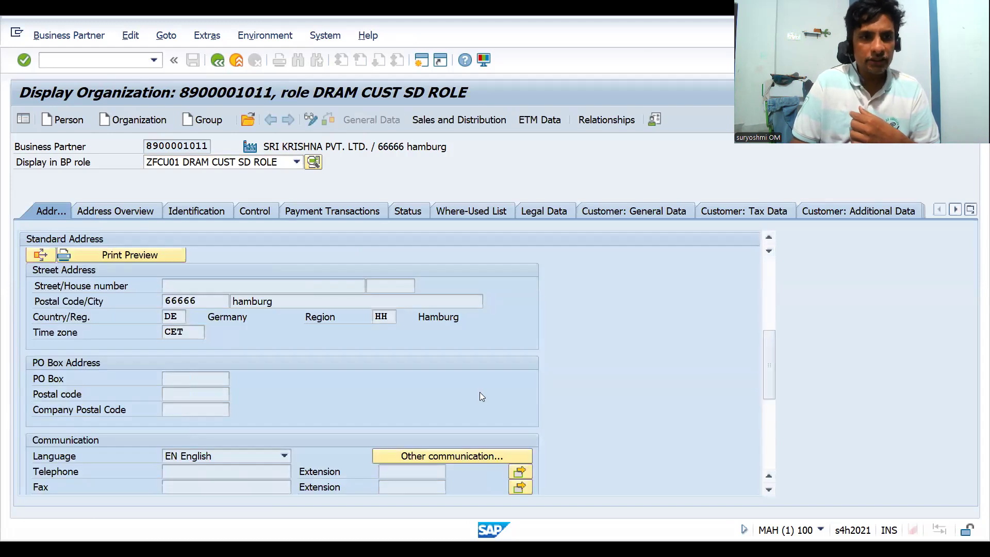
click(277, 301)
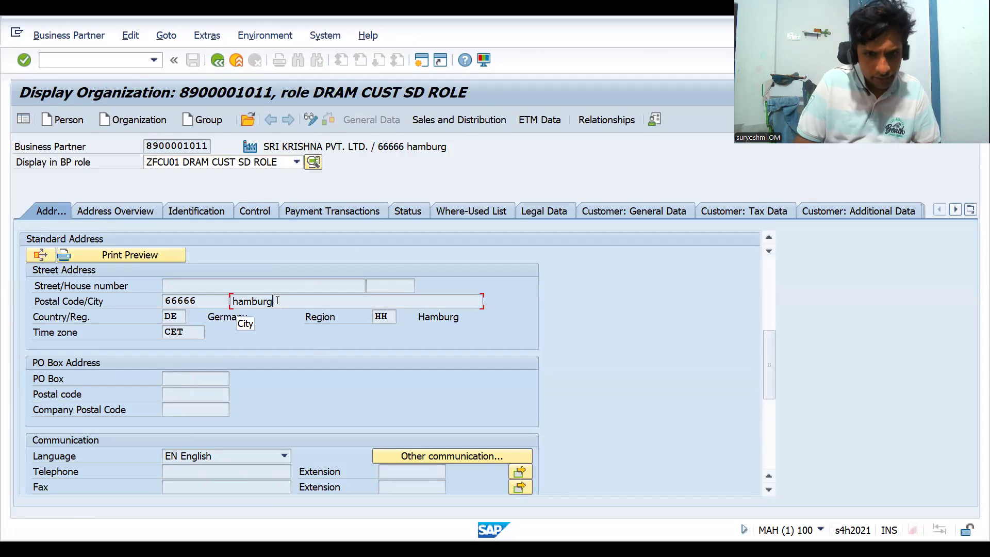
drag(766, 378, 769, 256)
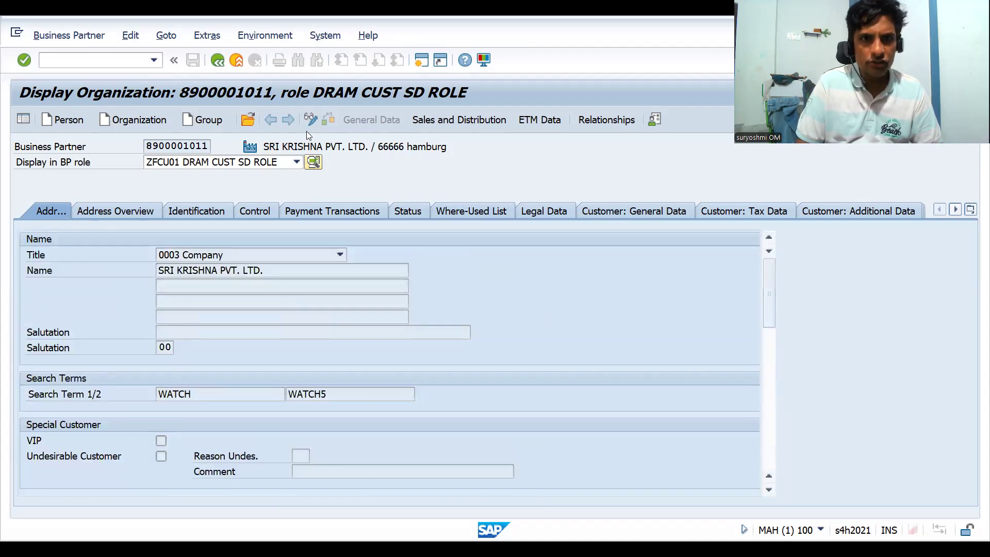
Step: Switch the organization to change mode, expand its street address details and go to the Transportation Zone field
click(315, 115)
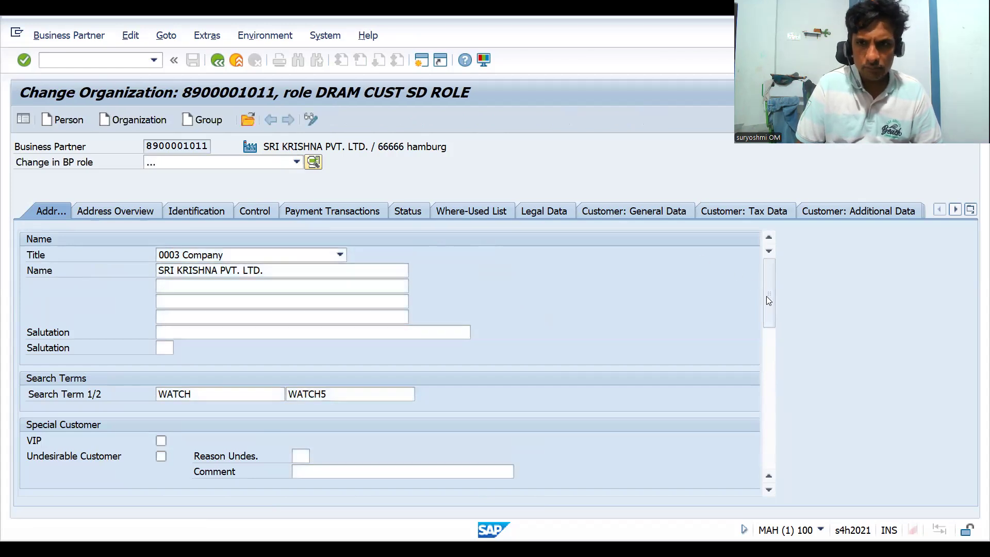
drag(770, 317, 772, 375)
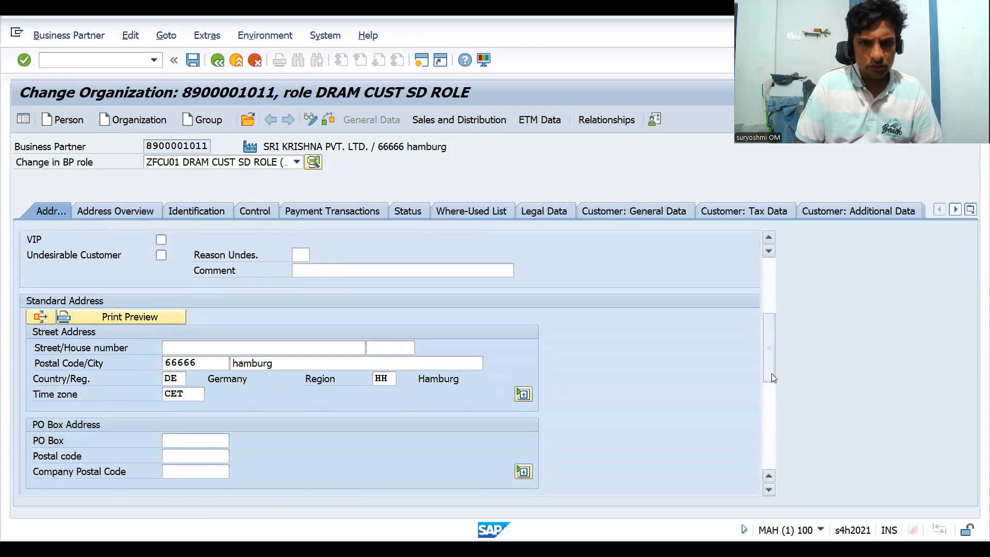
click(523, 395)
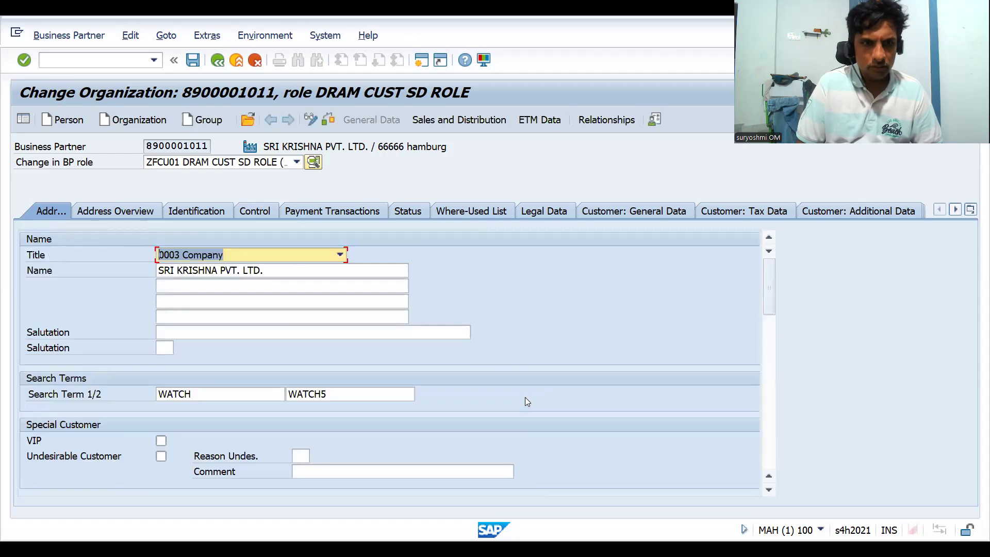
drag(769, 304, 774, 370)
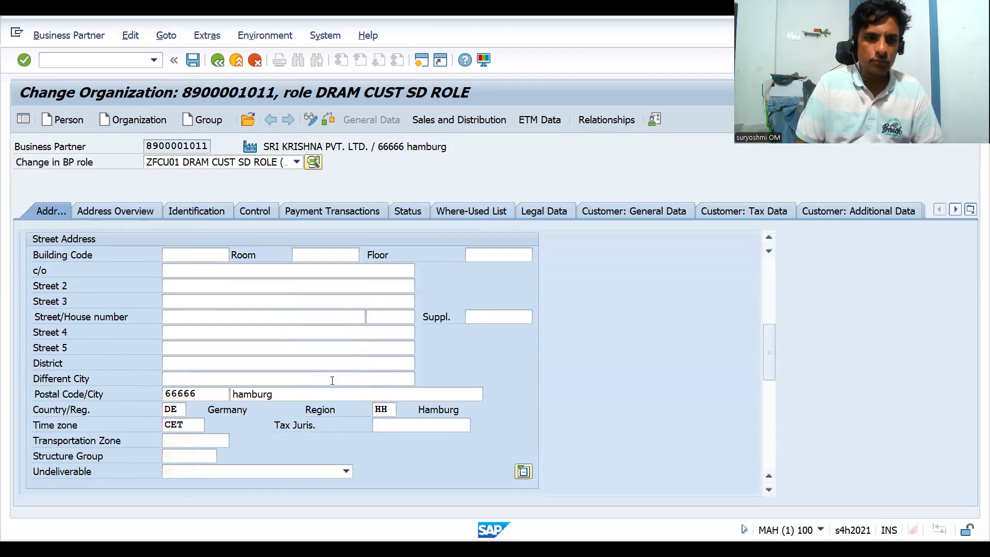
click(212, 442)
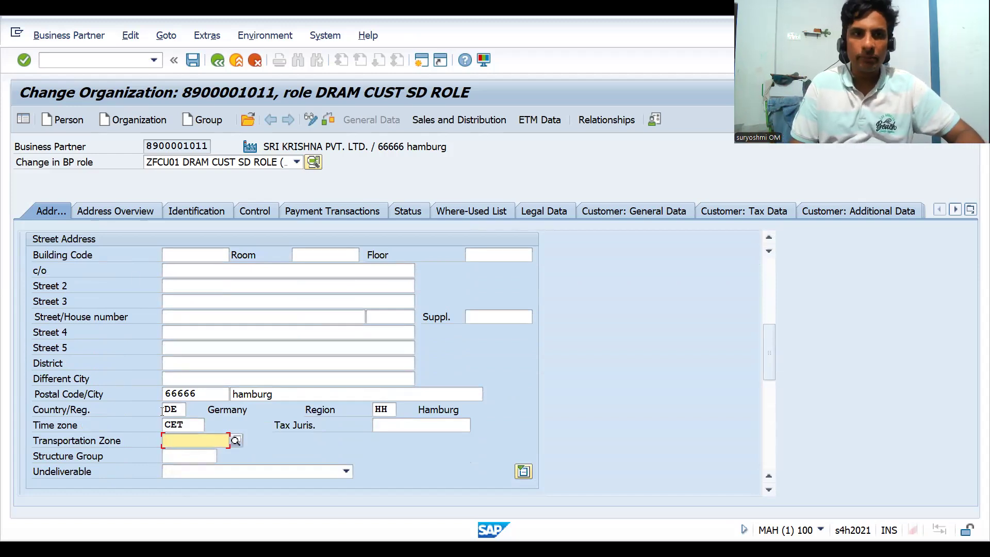
Step: Run transaction /NSPRO and display the SAP Customizing Implementation Guide, checking the route determination notes in the Excel worksheet
click(103, 60)
text(/)
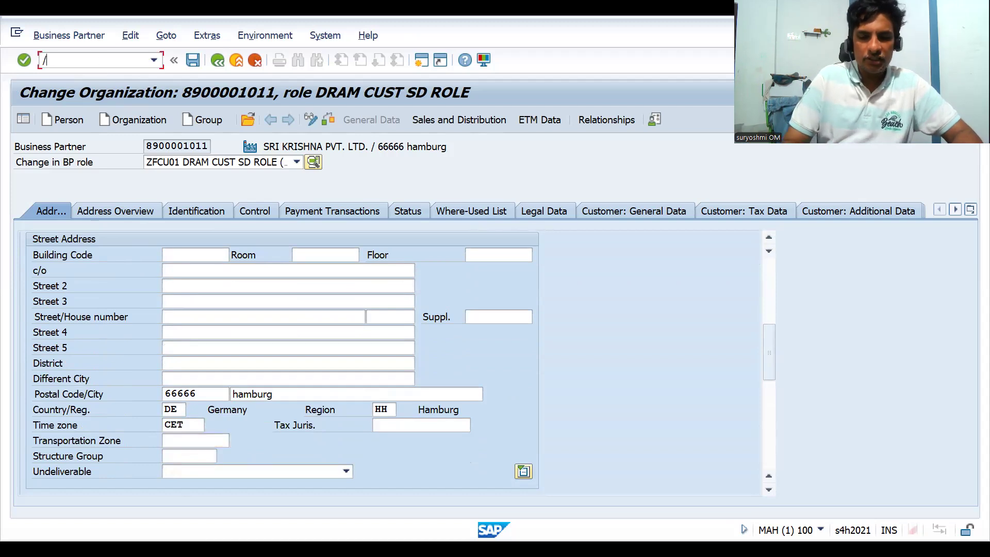
text(NSPRO)
key(Return)
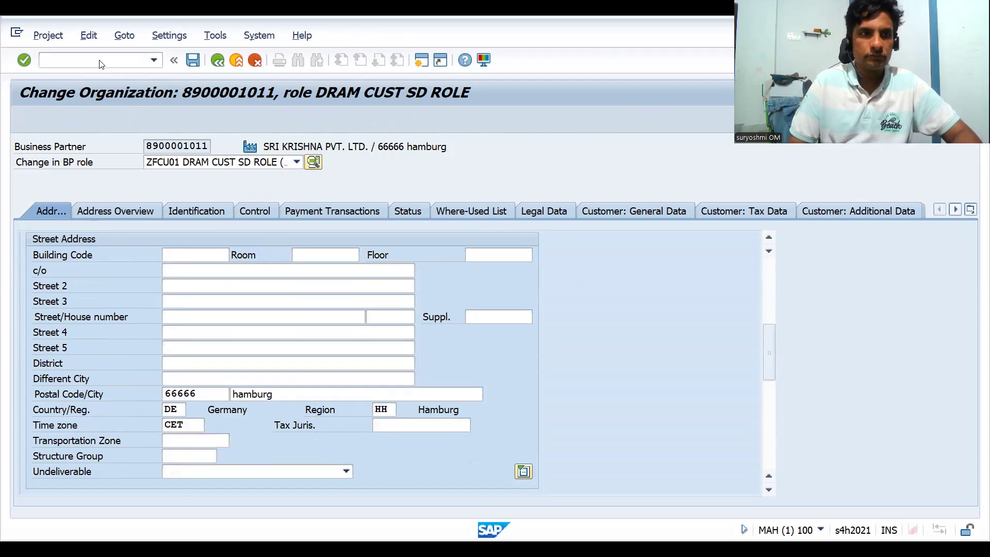
click(92, 120)
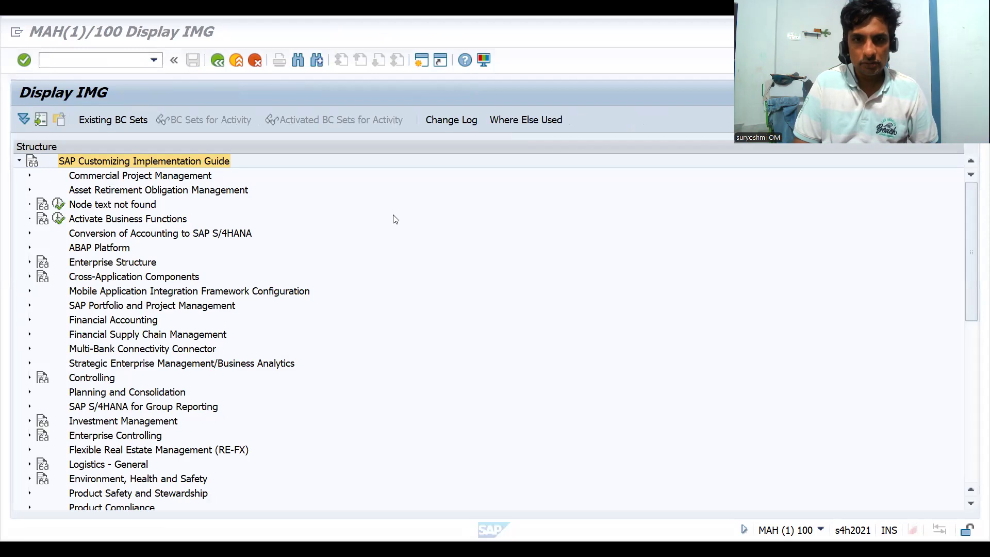
key(alt+Tab)
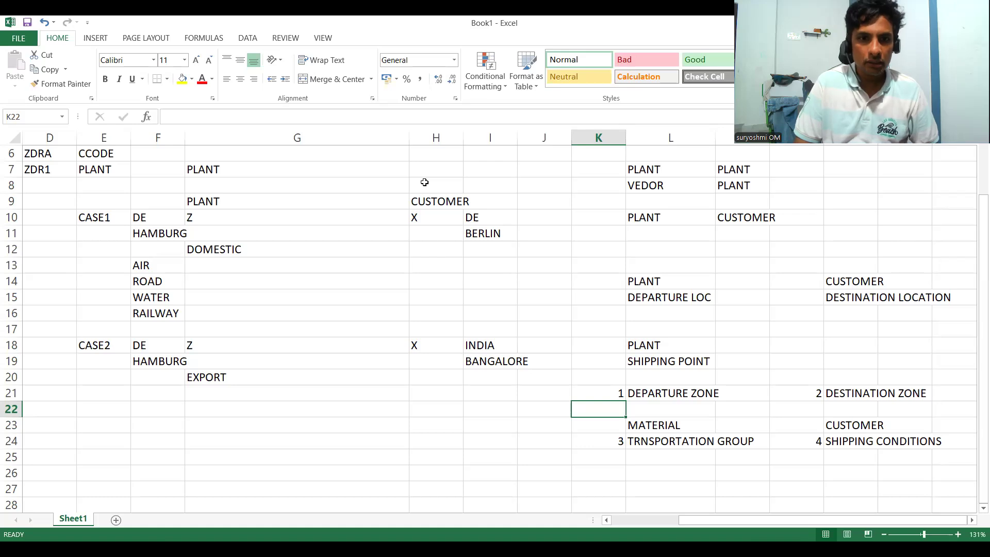
key(alt+Tab)
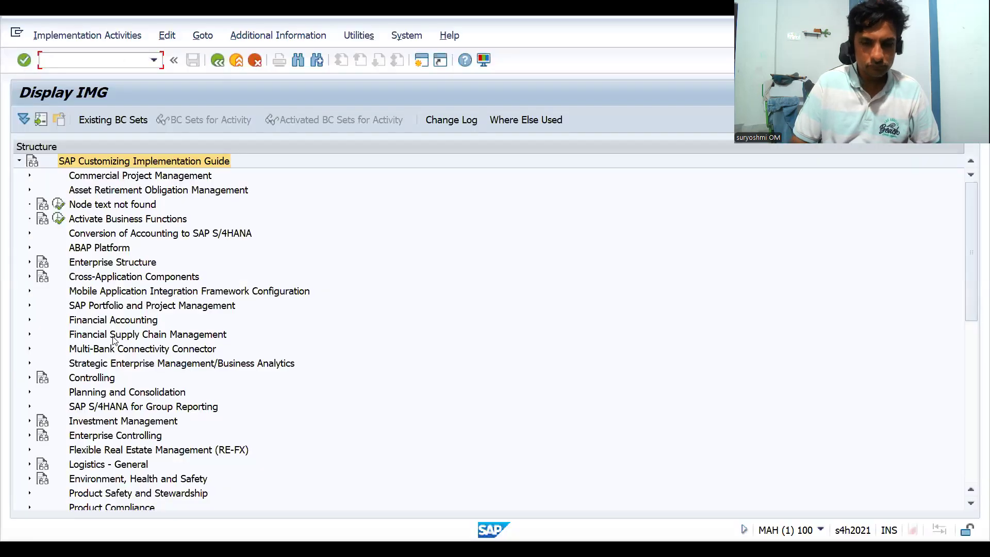
Step: Go to the Logistics Execution node in the SAP Customizing Implementation Guide
click(112, 338)
key(m)
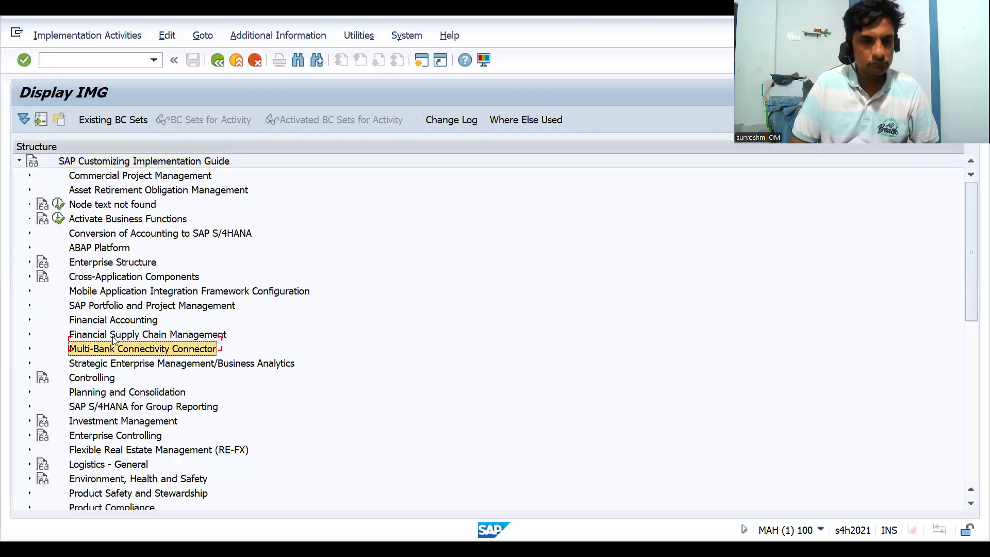
key(e)
key(Down)
key(Down)
key(Down)
key(Down)
key(Down)
key(Down)
key(Down)
key(Down)
key(Down)
key(Down)
key(Down)
key(Down)
key(Down)
key(Down)
key(Down)
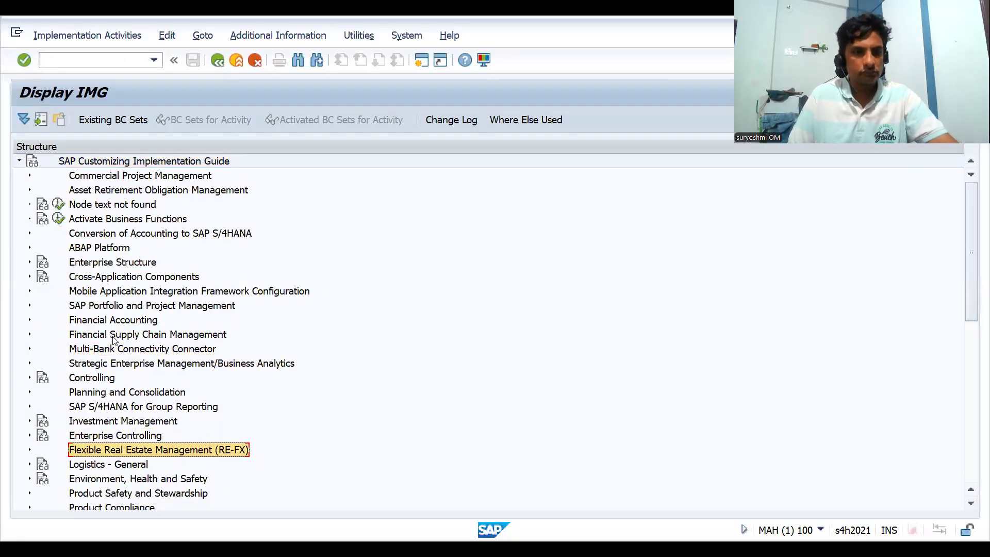
key(Up)
key(Up)
key(Up)
key(Up)
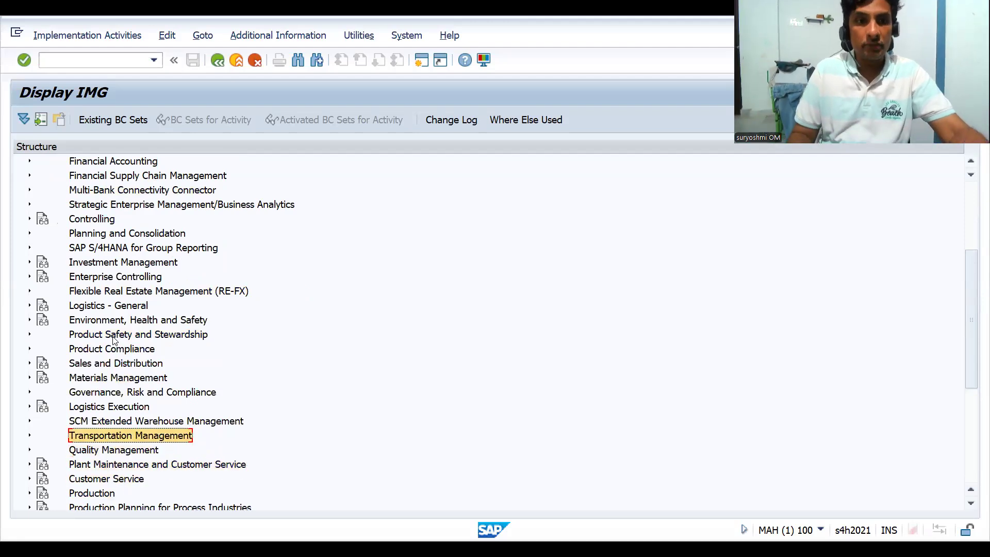
key(Up)
key(Up)
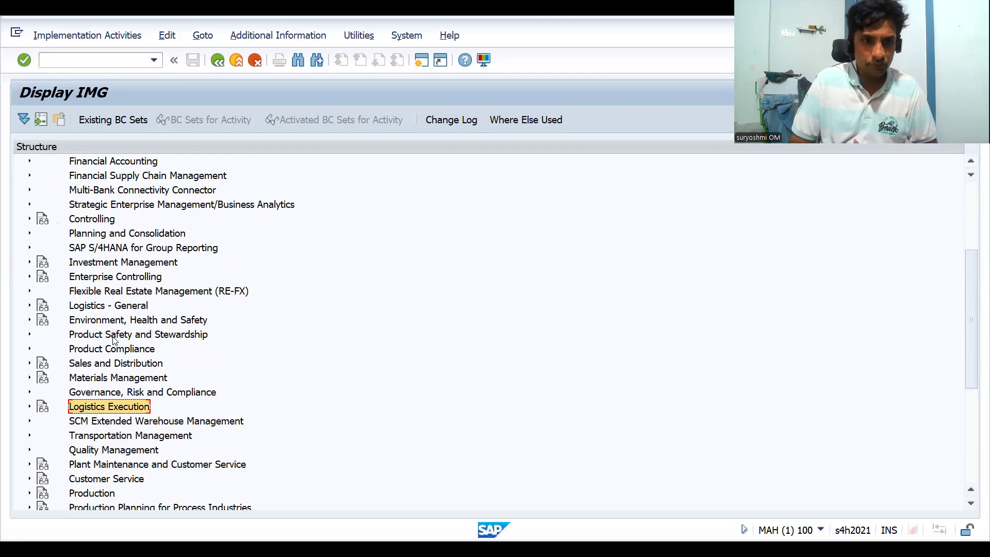
Step: Expand the Transportation Management node and check its Master Data and Basic Functions subnodes
key(Down)
key(Down)
key(Right)
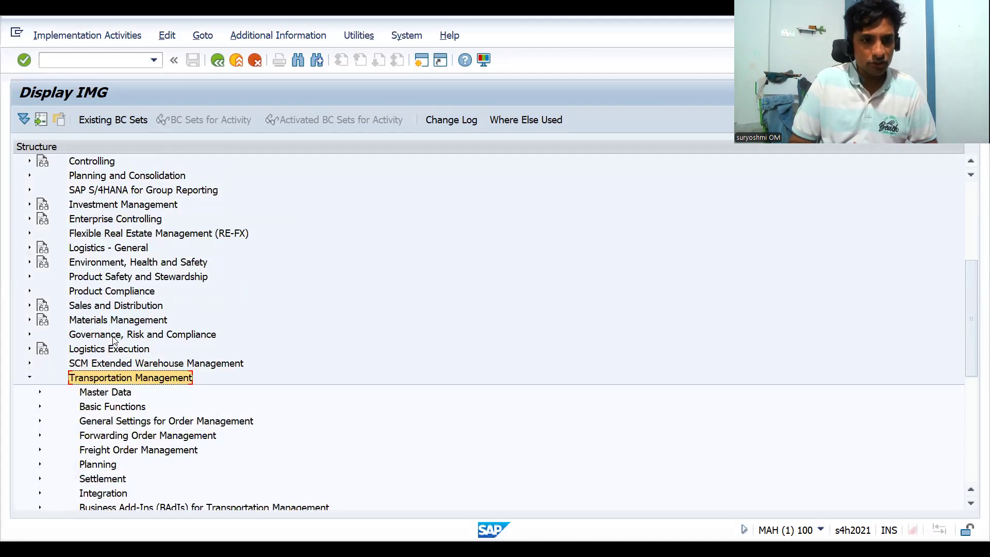
key(Down)
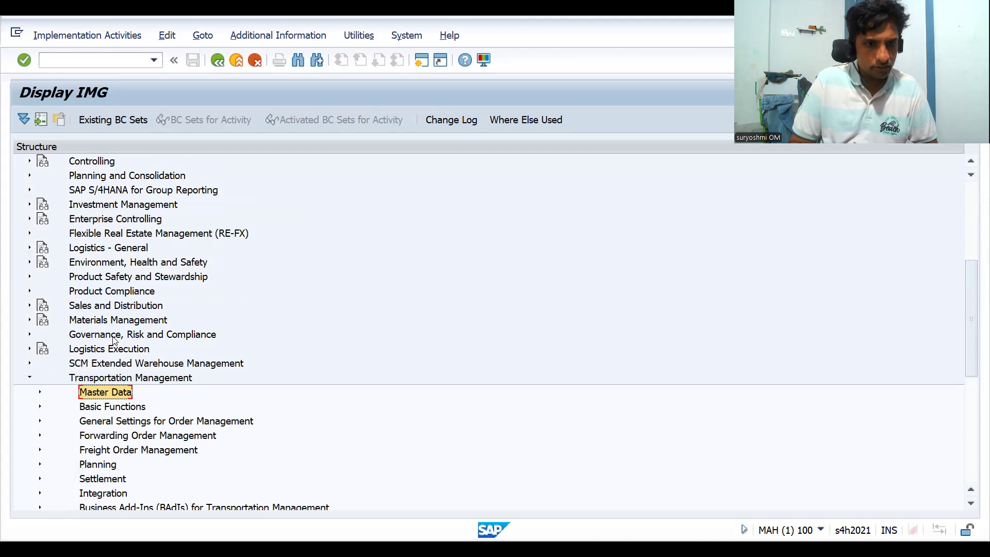
key(Right)
key(Left)
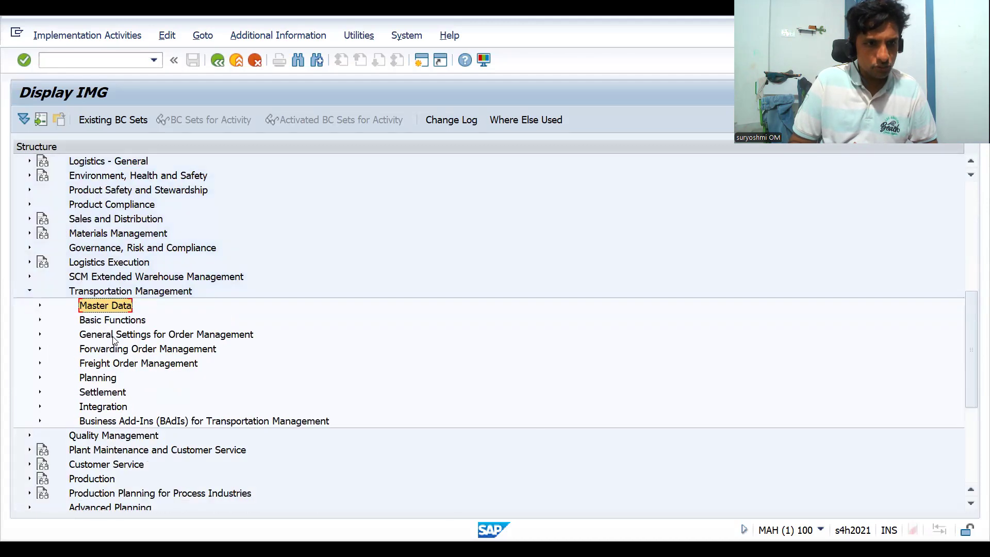
key(Down)
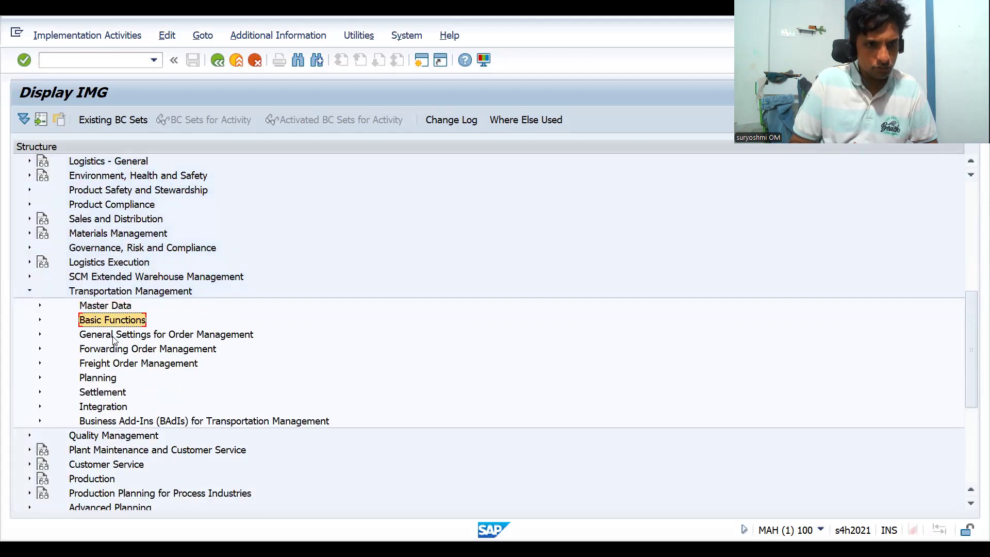
key(Up)
key(Down)
Step: Expand Logistics Execution and its Shipping node in the implementation guide
key(Up)
key(Up)
key(Up)
key(Up)
key(Right)
key(Down)
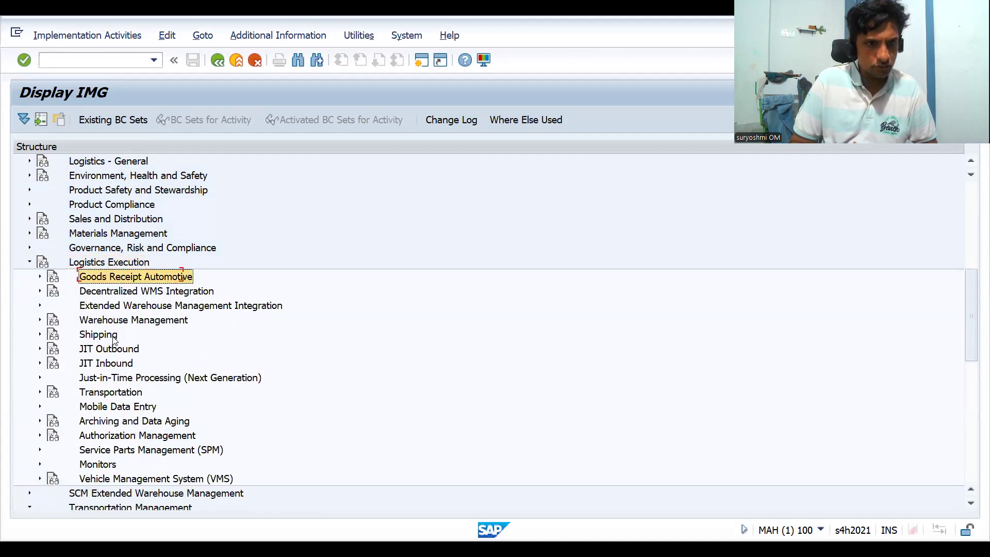
key(Down)
key(Down)
key(Down)
key(Down)
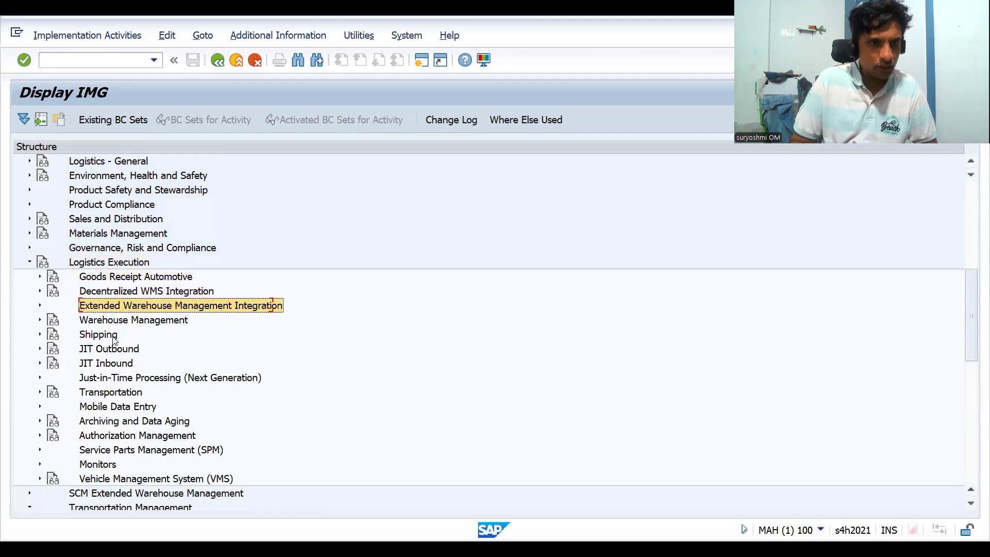
key(Right)
key(Down)
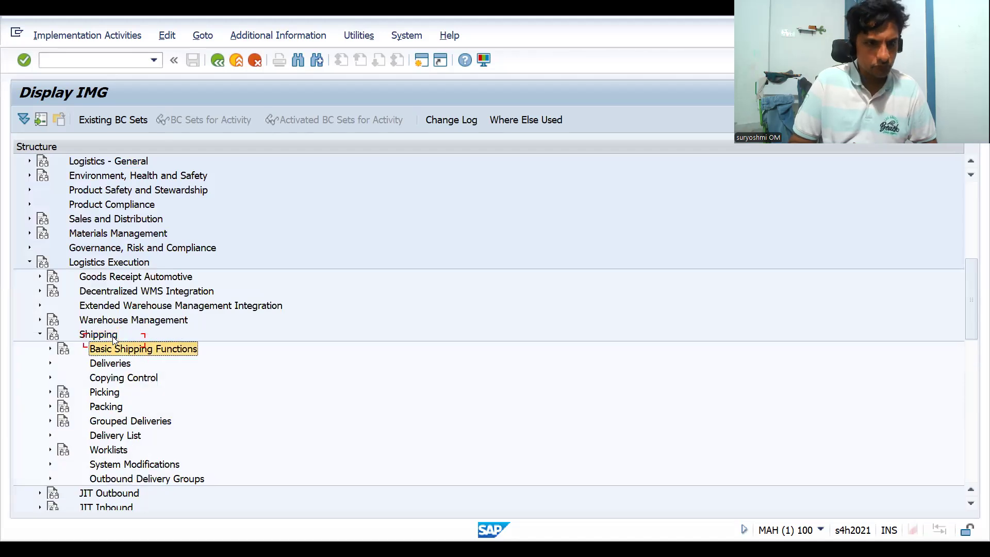
Step: Under Shipping, expand Basic Shipping Functions and drill down through Routes to the Define Routes activities
key(Down)
key(Up)
key(Right)
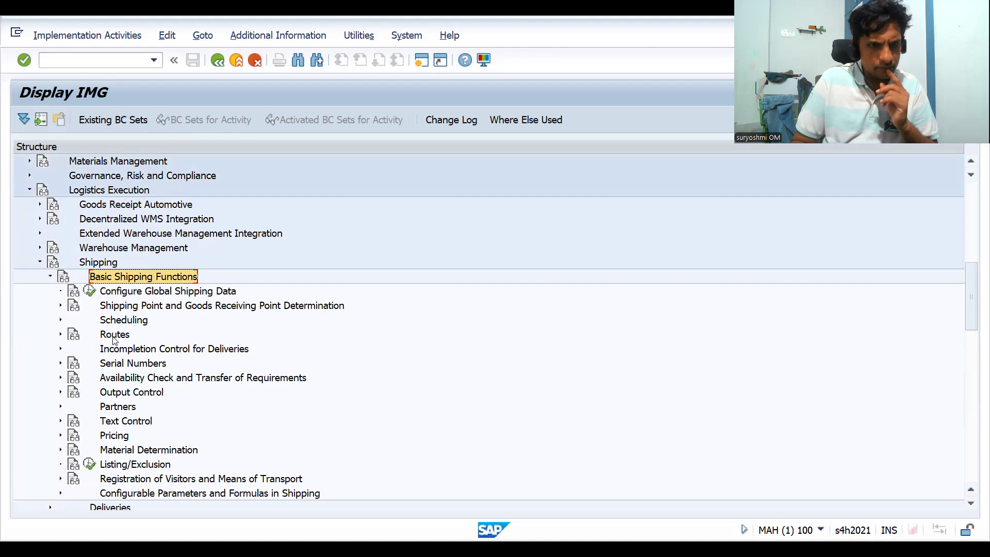
key(Down)
key(Down)
key(Down)
key(Down)
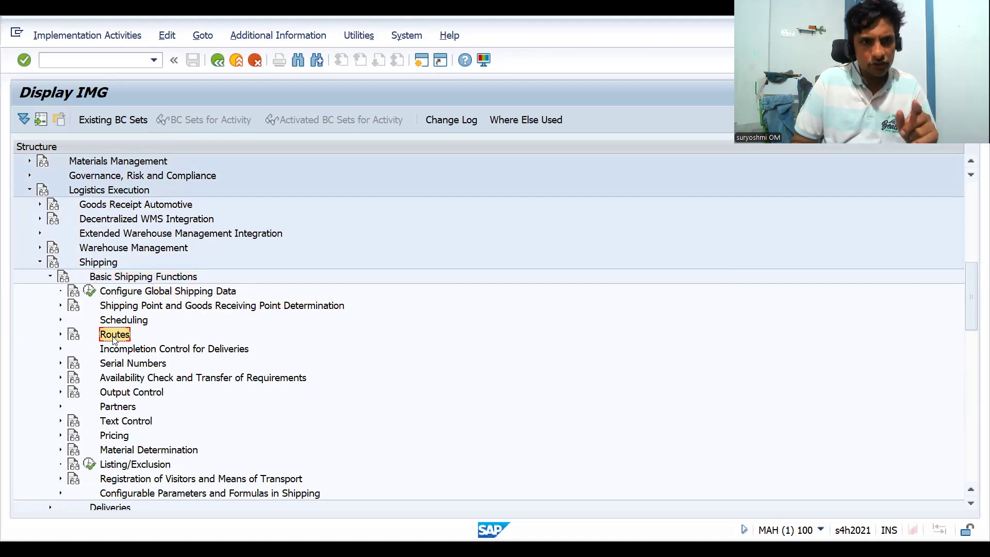
key(Right)
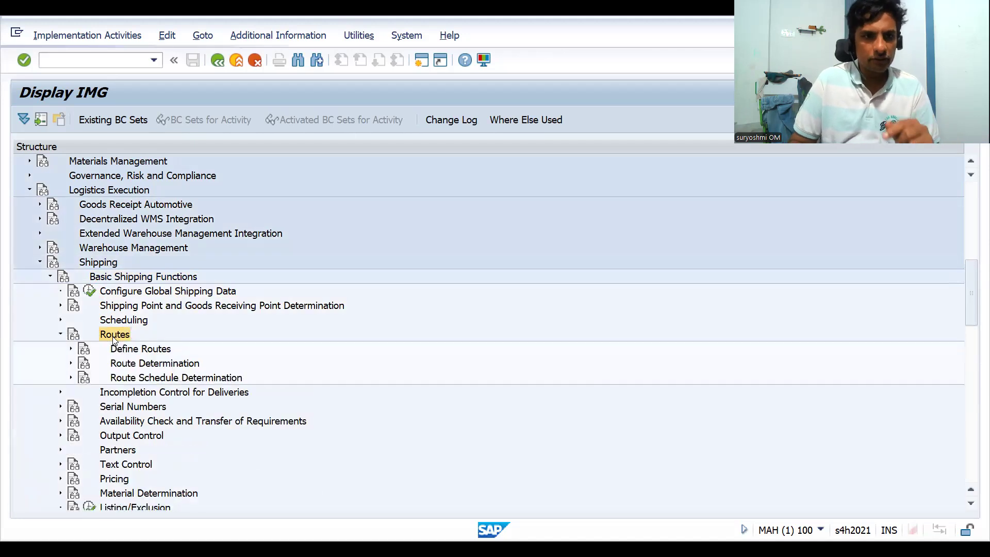
key(Down)
key(Right)
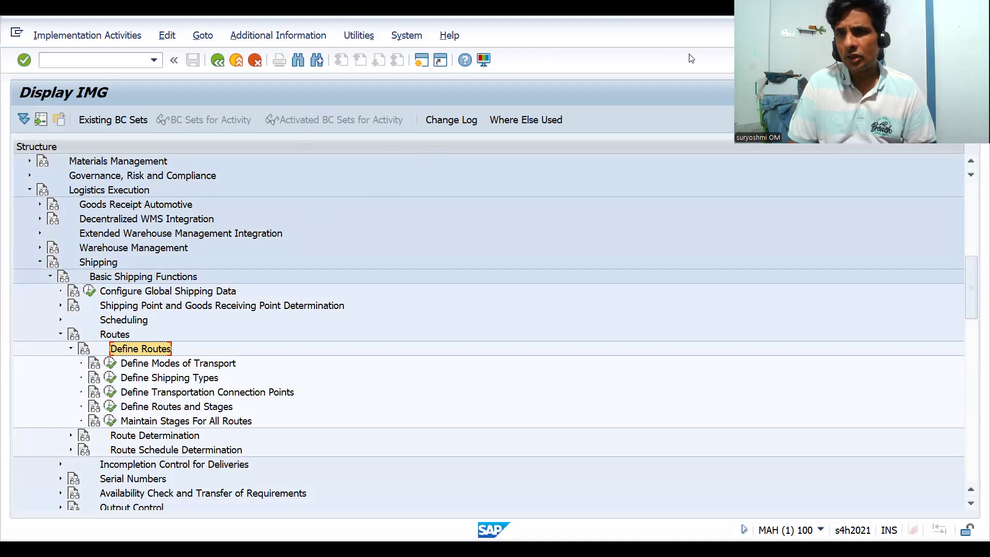
Step: Open the Define Modes of Transport activity and look over the codes and descriptions of the existing entries
click(527, 122)
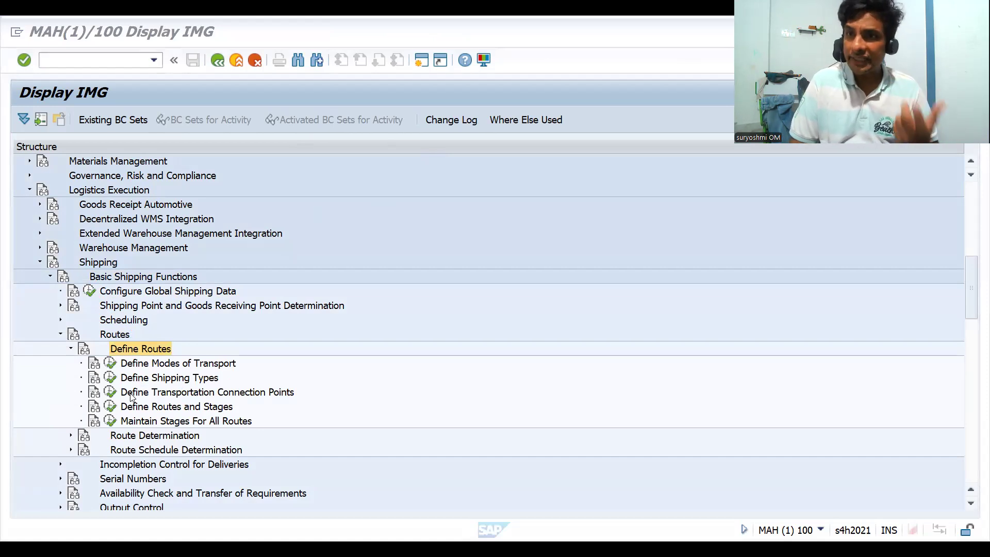
click(109, 364)
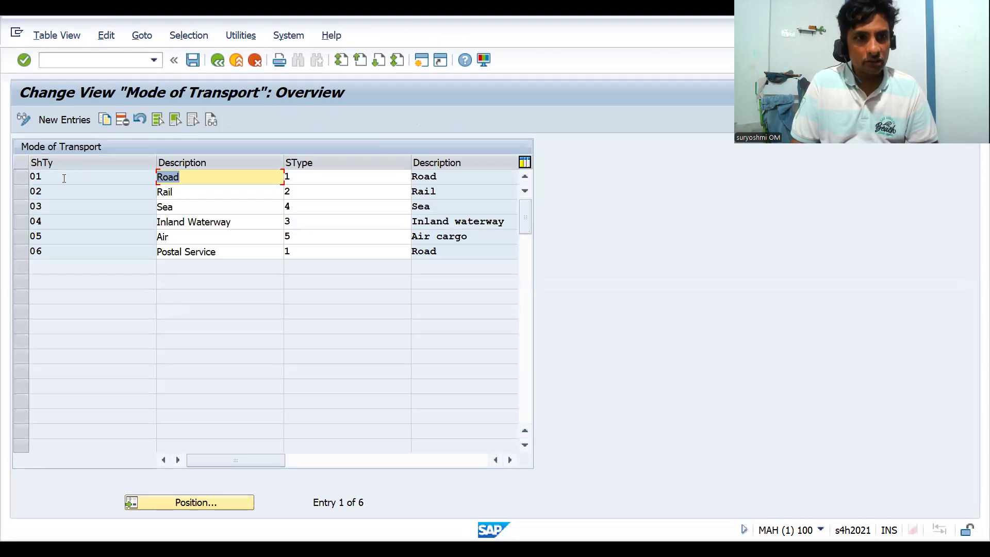
click(64, 178)
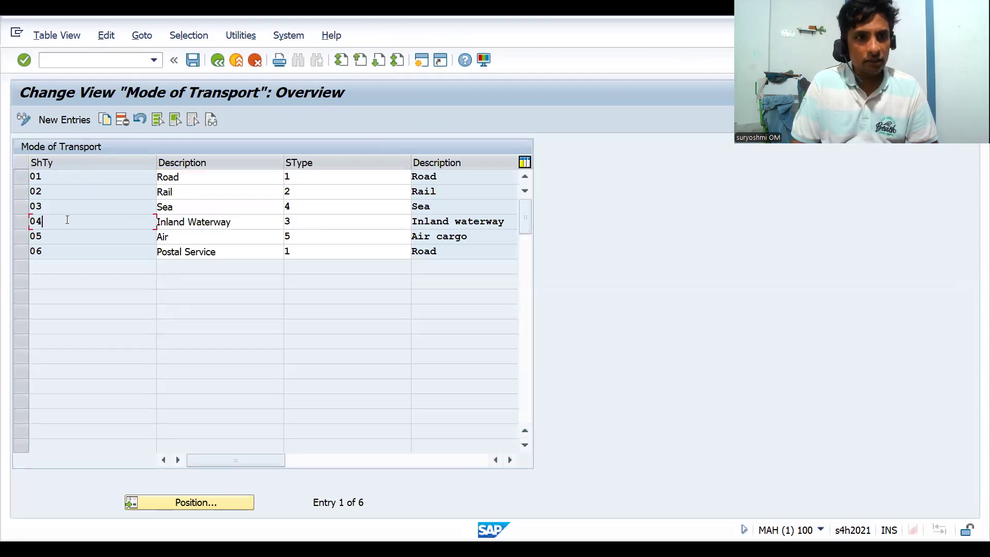
click(218, 182)
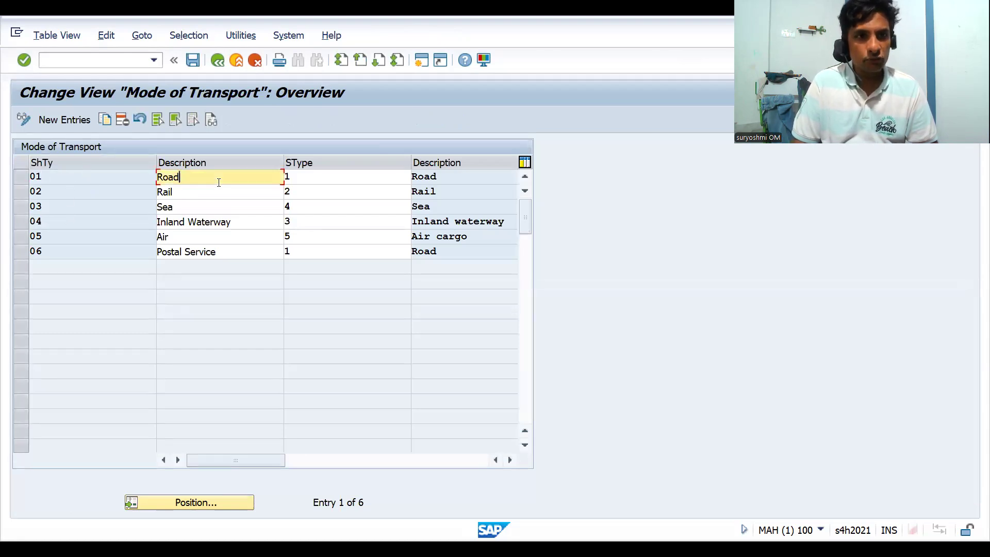
click(45, 177)
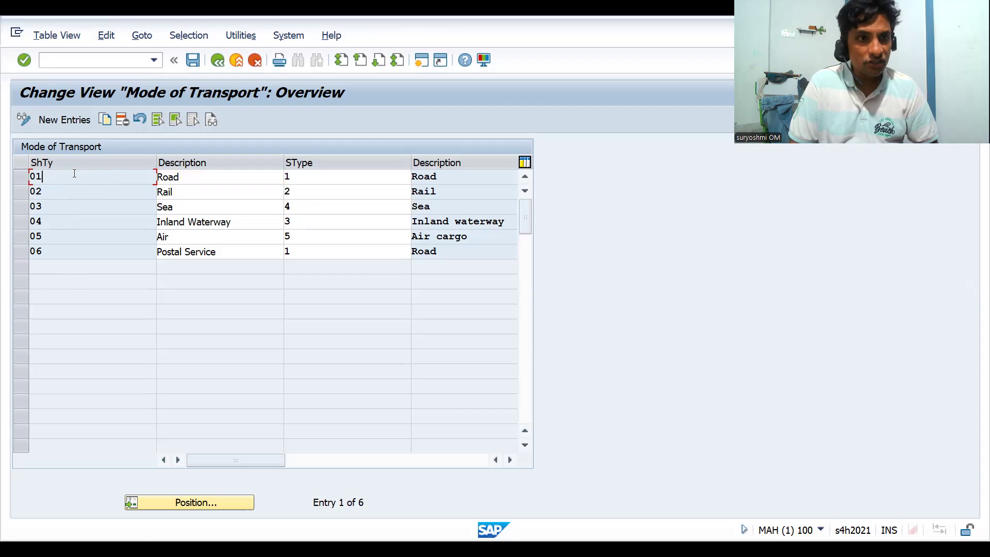
Step: Read the field help for the mode of transport code and close it
key(F1)
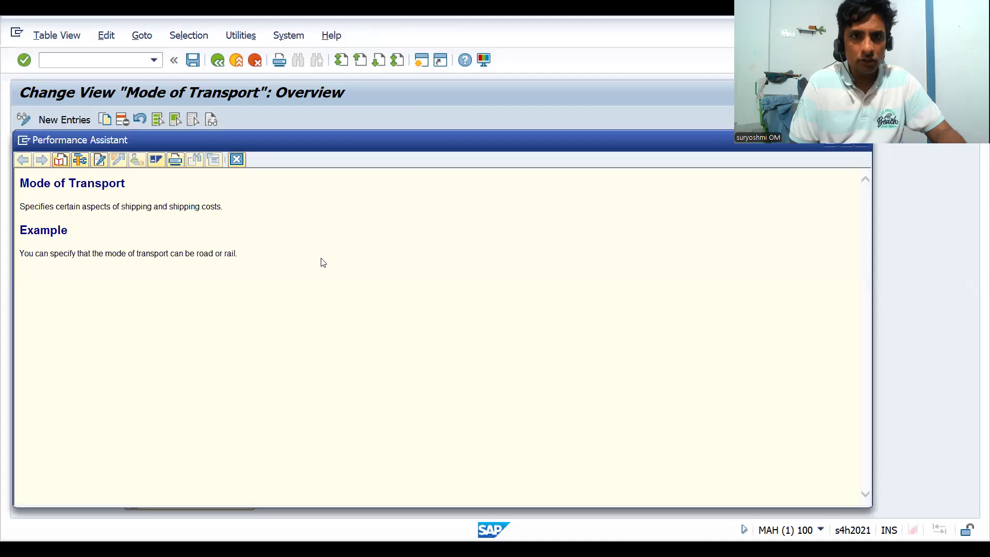
click(321, 258)
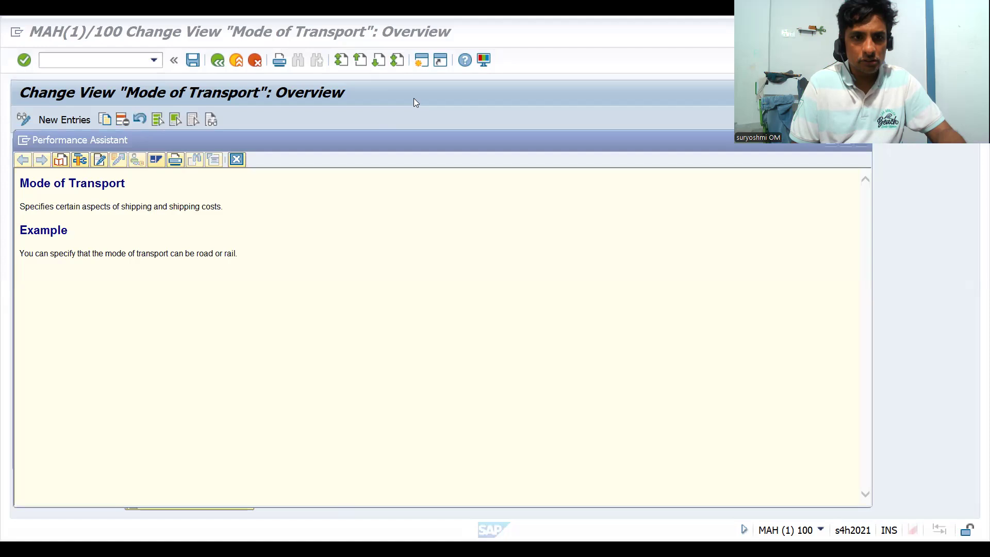
click(93, 252)
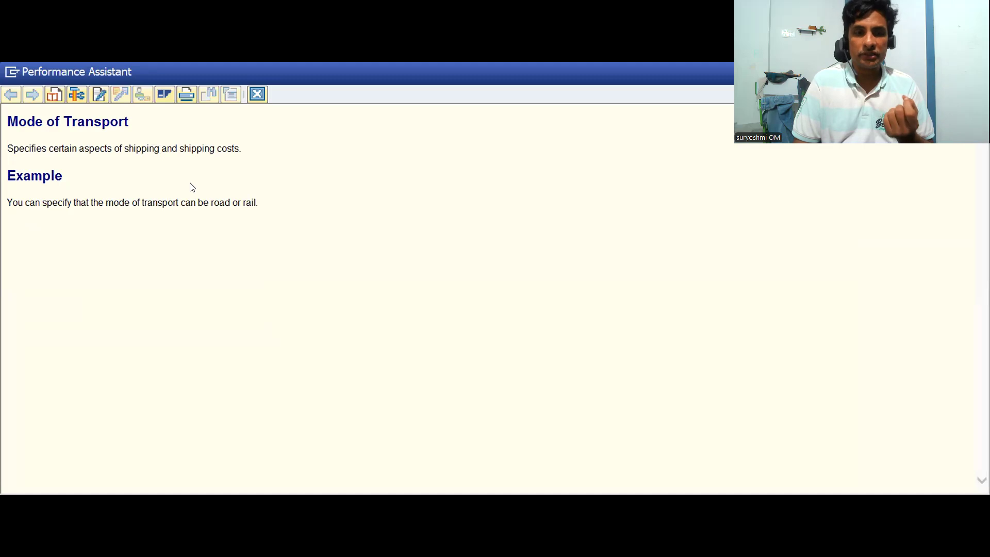
click(260, 101)
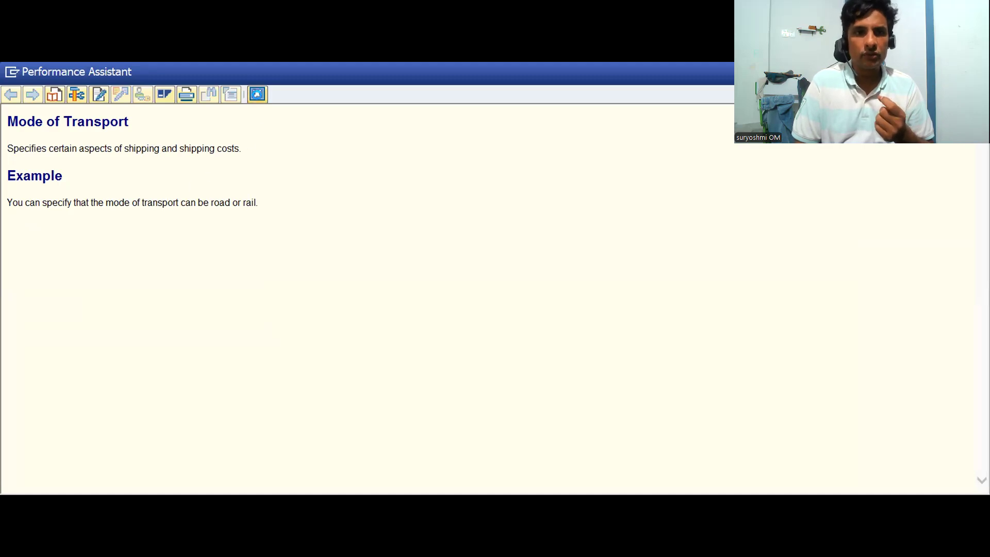
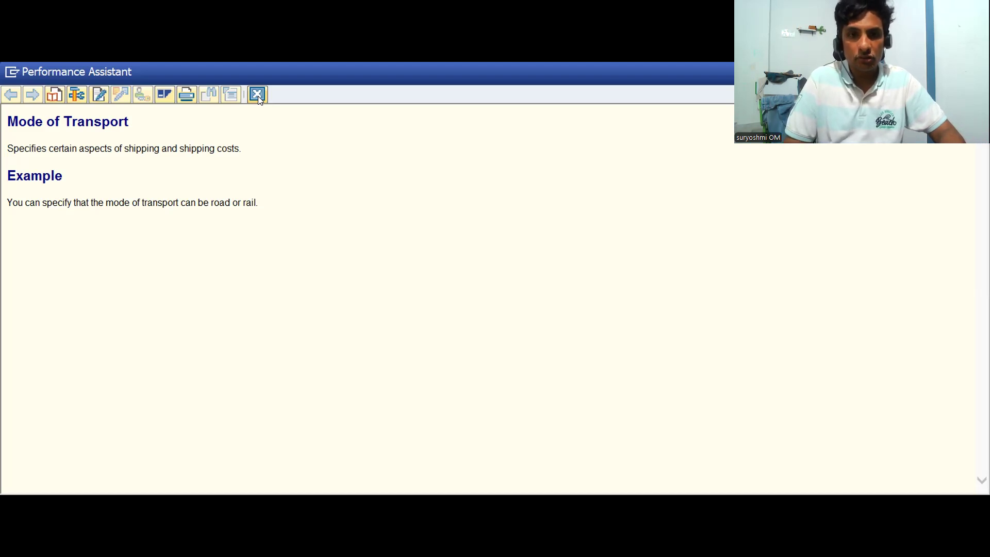
click(258, 96)
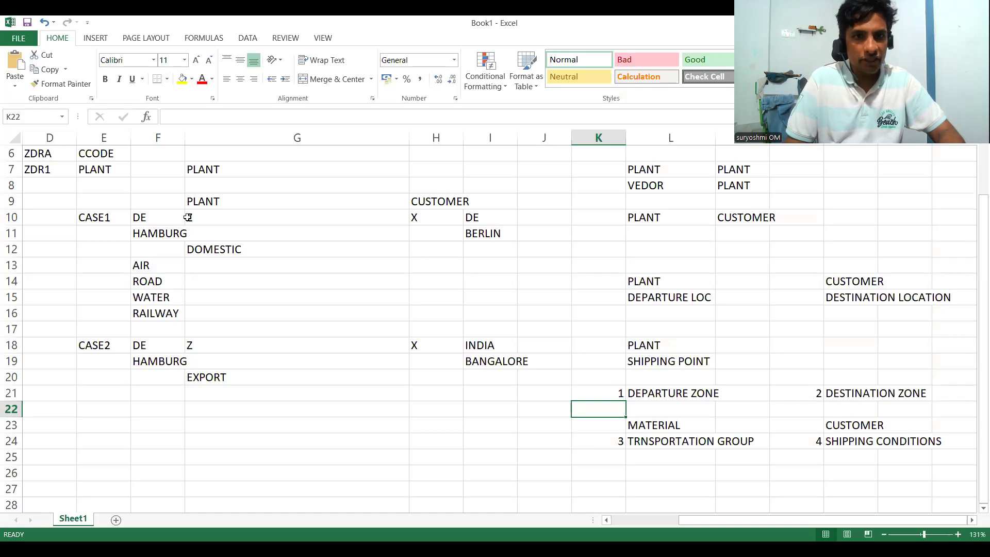
Step: In the Excel worksheet, enter ROAD below CASE1 and AIR below CASE2, and switch back to SAP
click(101, 235)
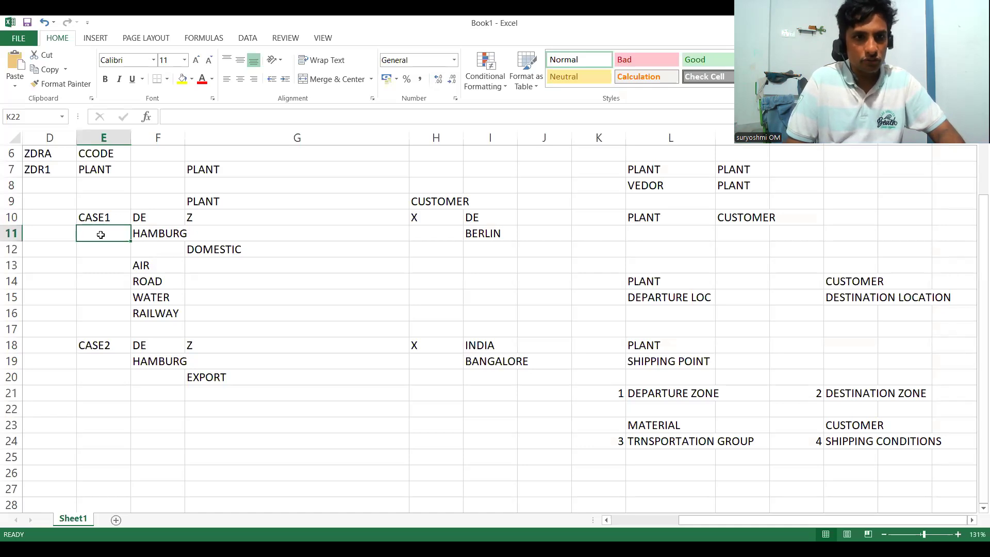
text(ROAD)
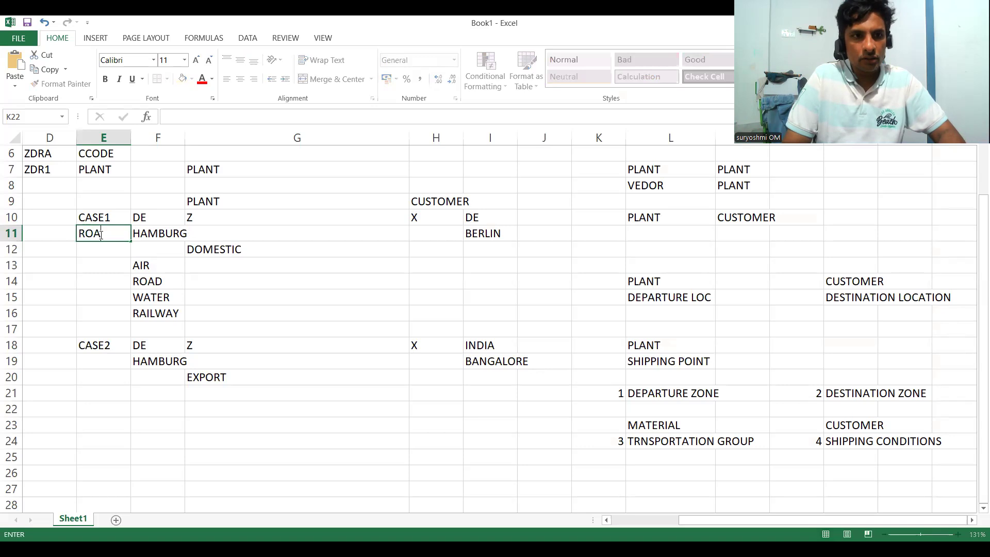
click(101, 361)
text(AIR)
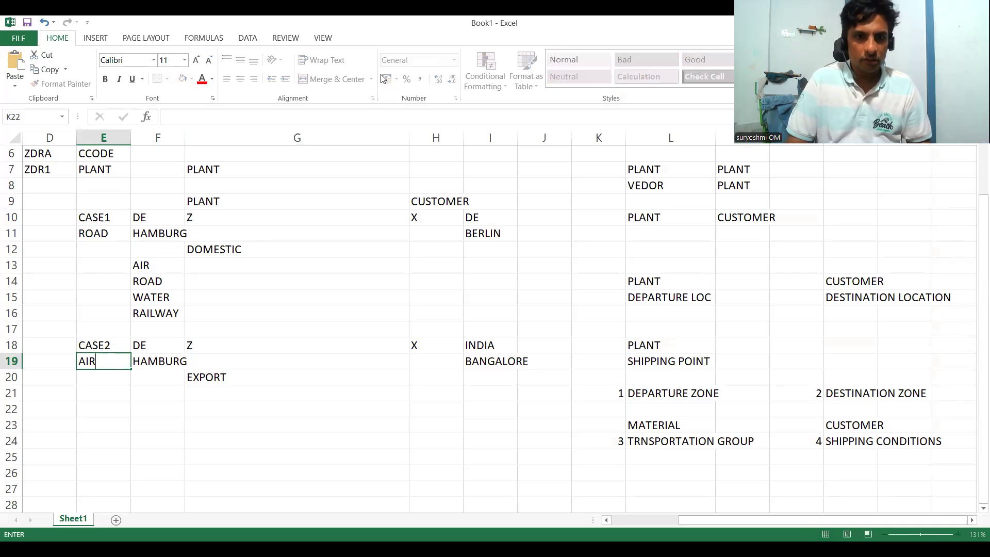
key(alt+Tab)
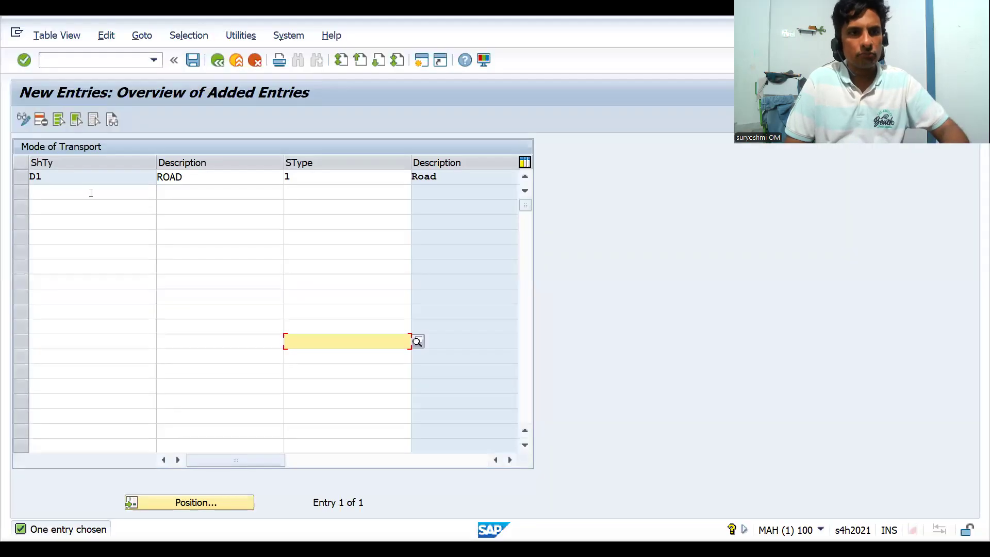
Step: Add mode of transport D2 with description AIR CARGO and category 5 (Air cargo), and save the entries
click(91, 192)
text(D2)
key(Tab)
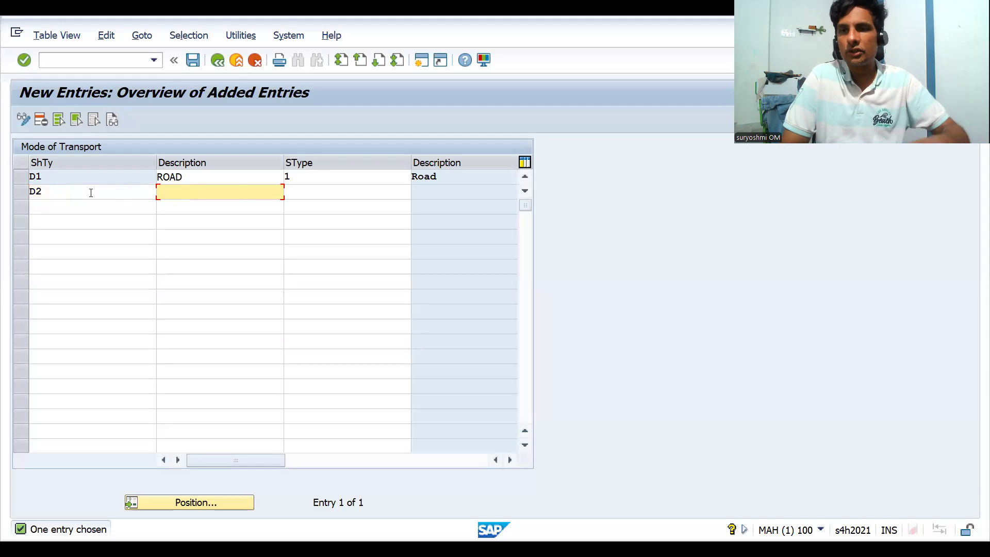
text(AIR C)
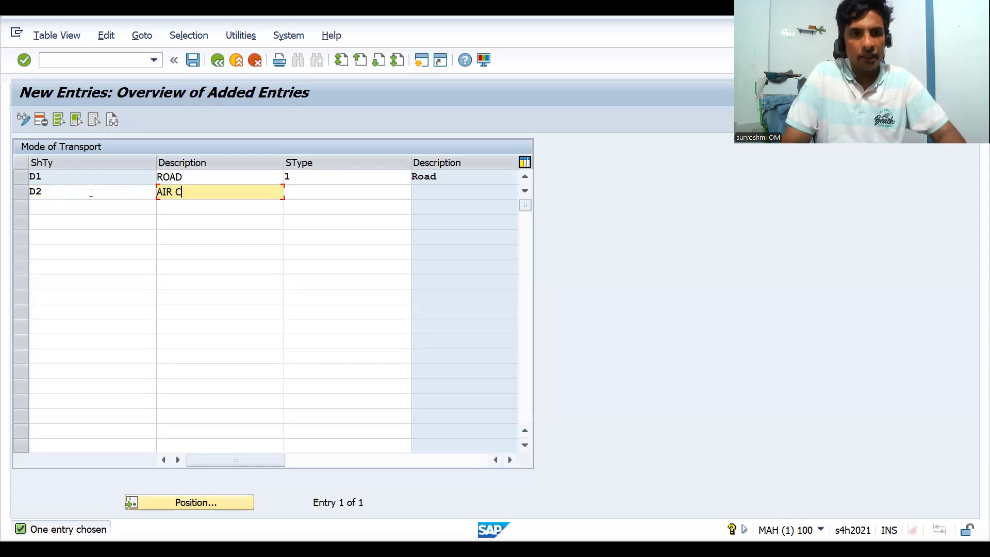
text(ARGO)
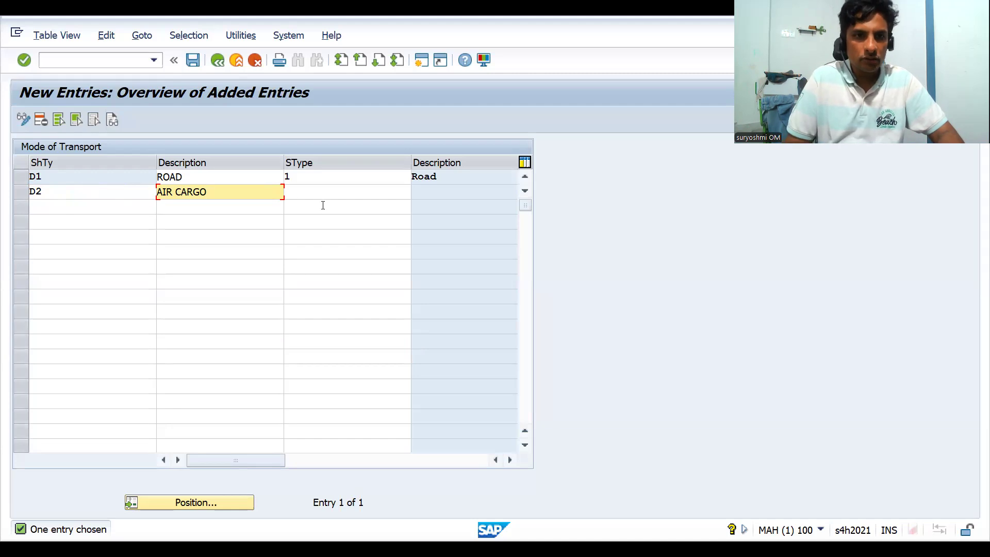
click(308, 191)
click(417, 192)
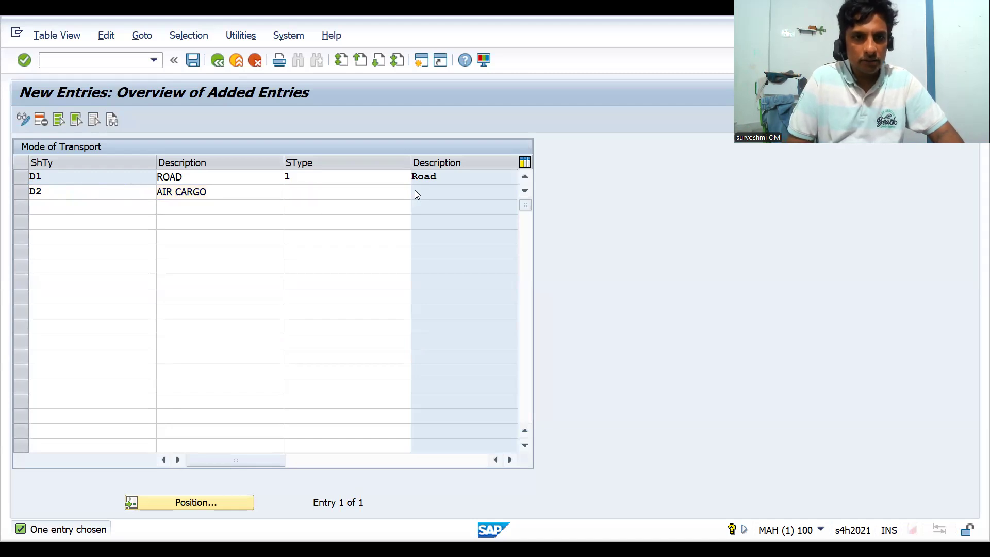
double_click(108, 274)
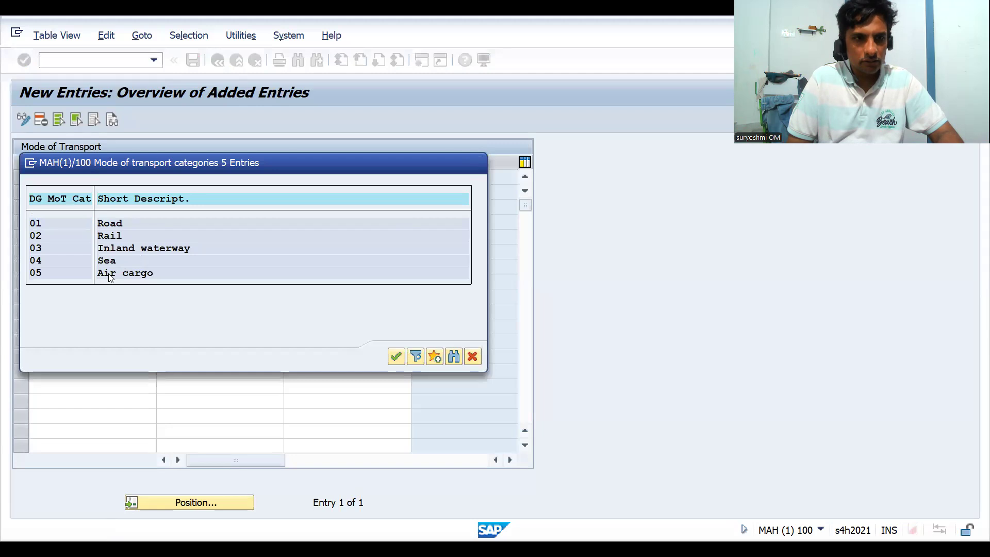
key(Return)
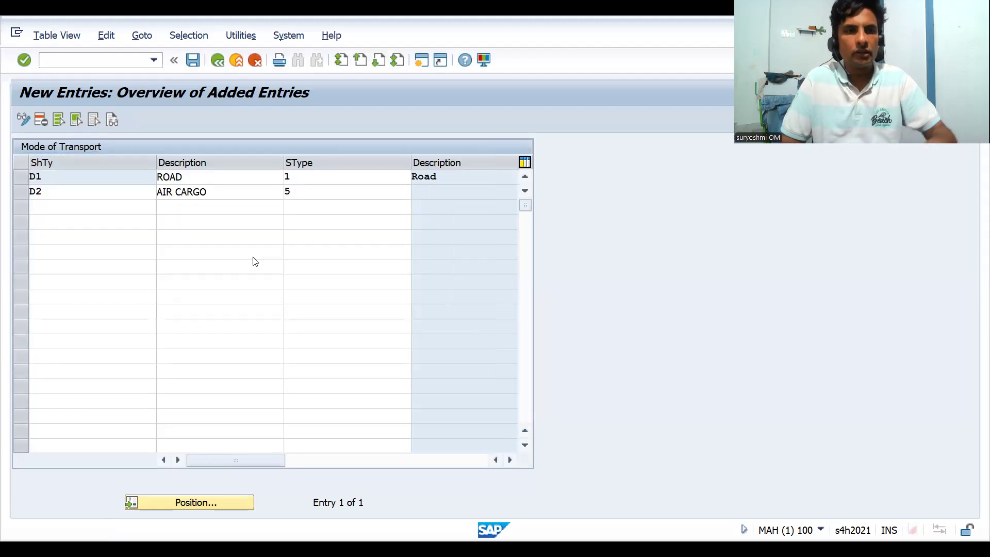
key(Return)
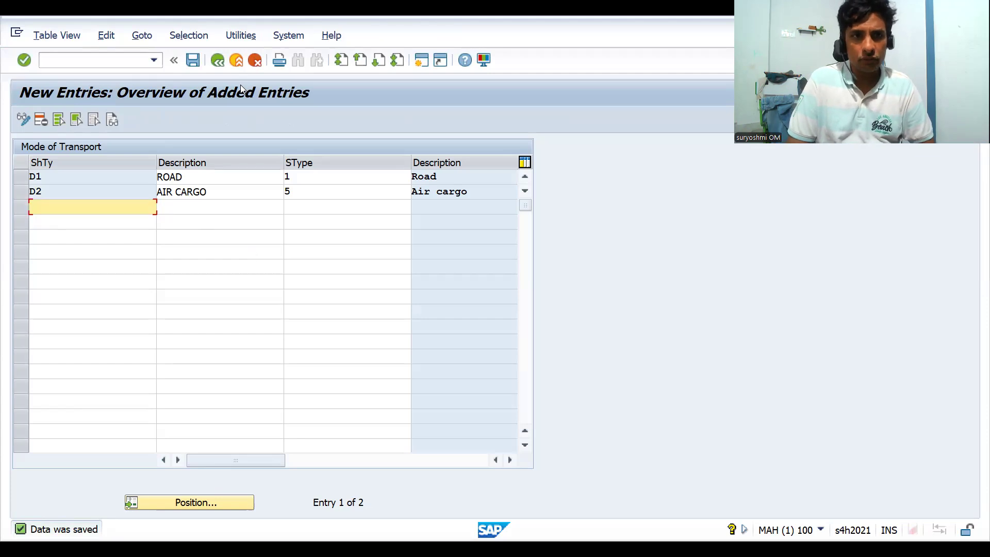
Step: Go back to the IMG structure and open the Define Shipping Types activity
click(217, 60)
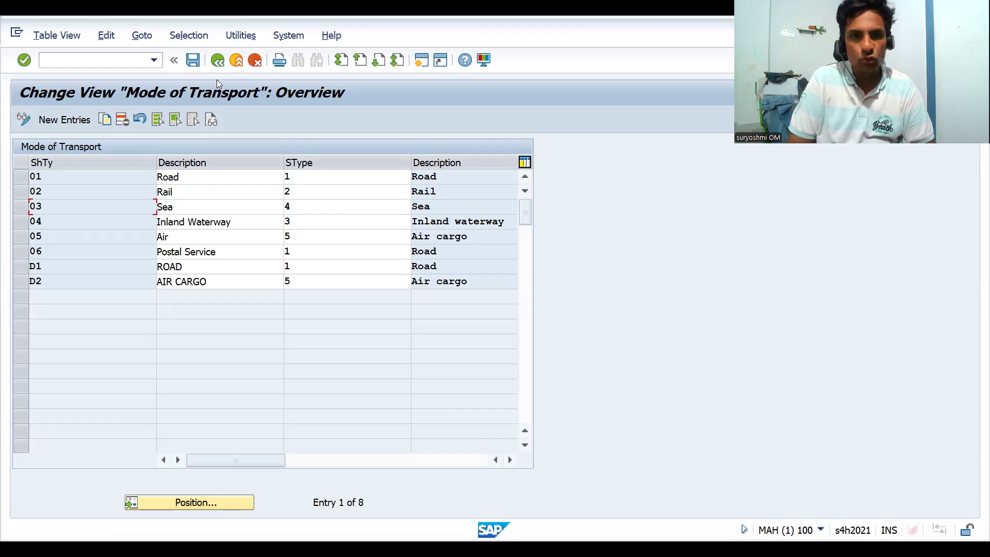
key(F3)
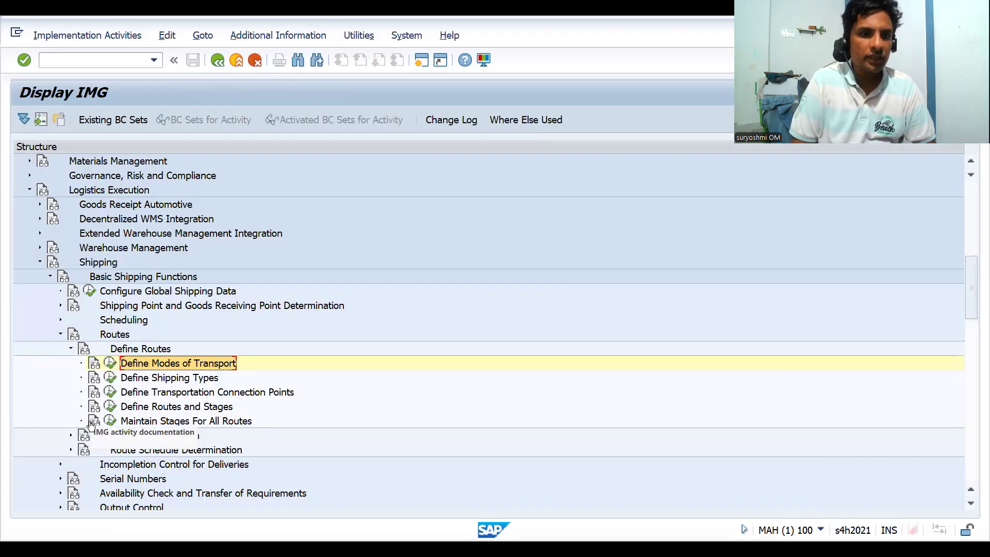
click(111, 378)
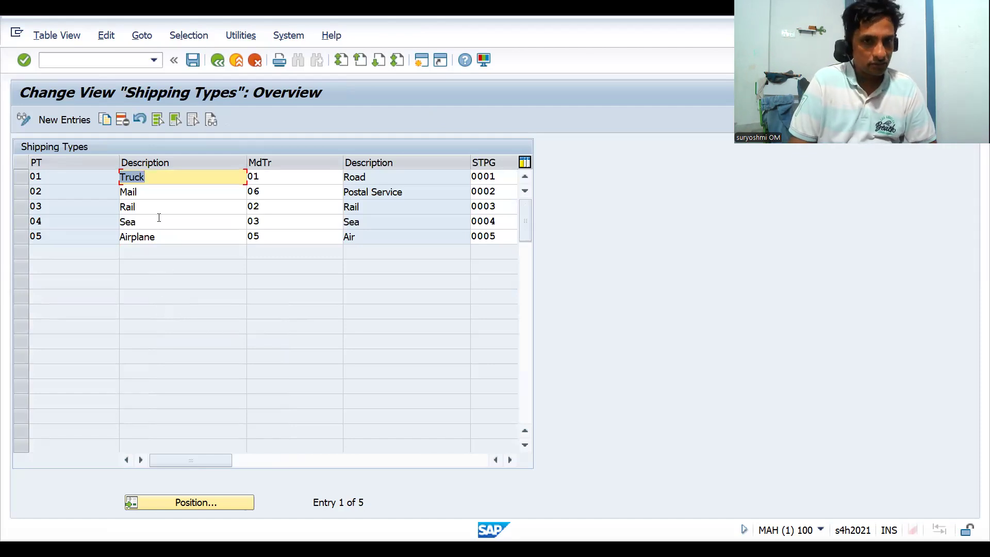
Step: Look over the existing shipping types with their descriptions, modes of transport and procedure groups
click(191, 222)
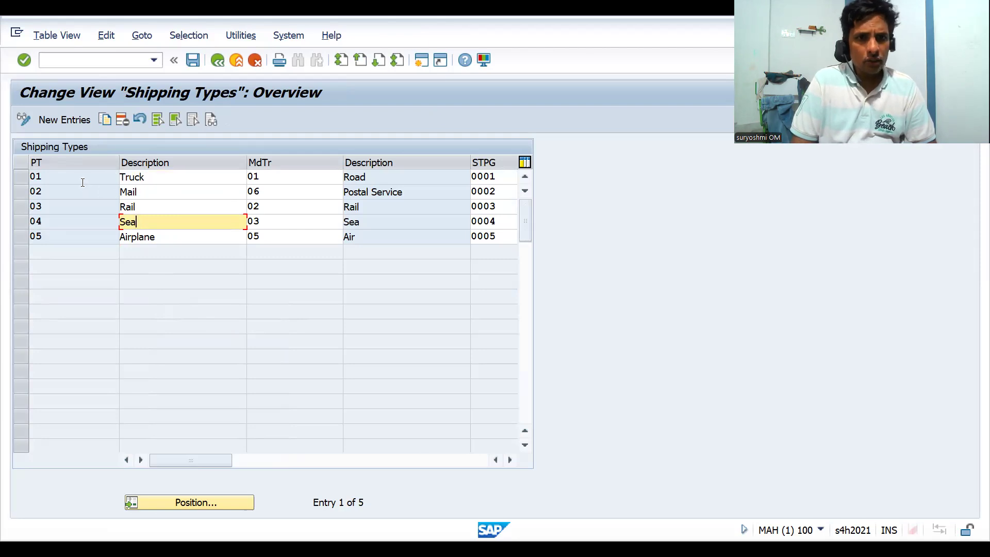
click(273, 182)
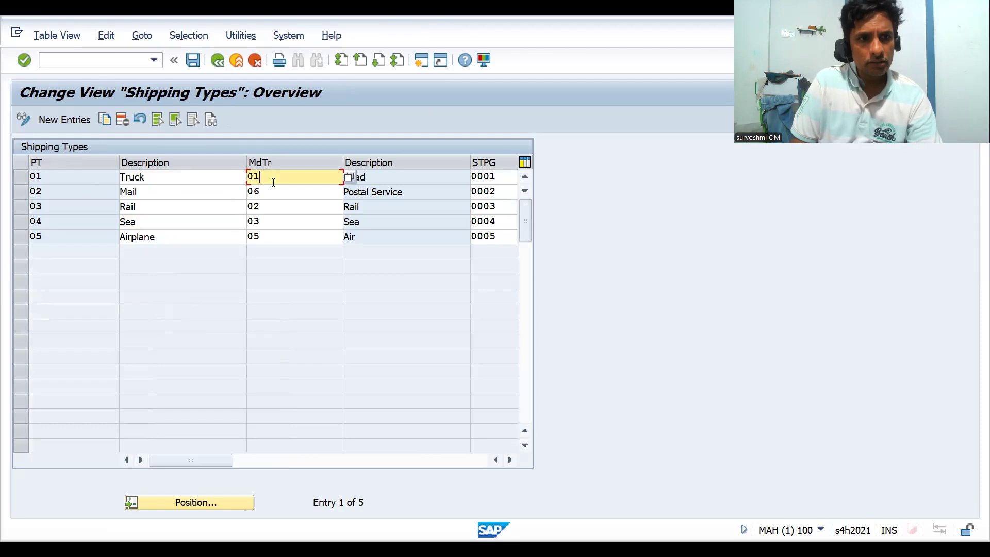
click(107, 195)
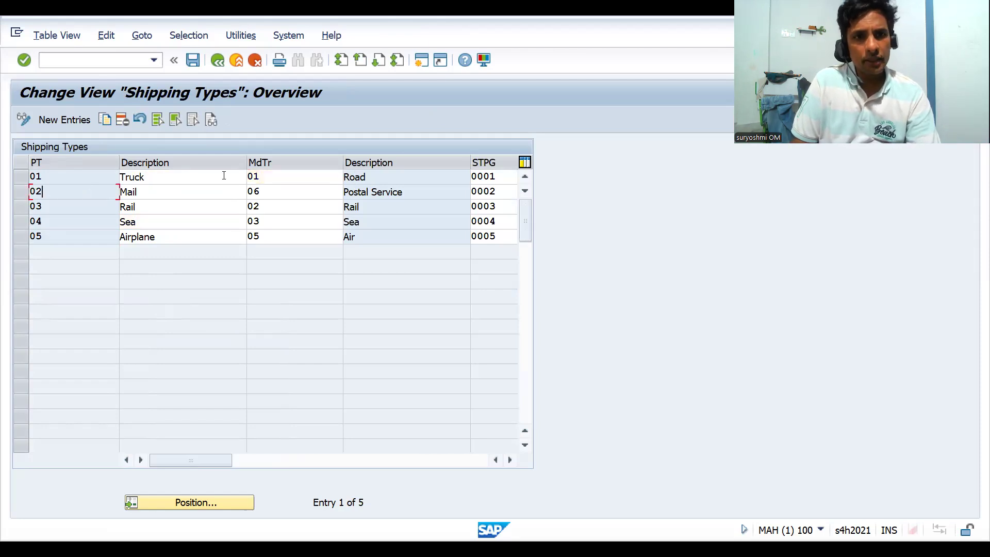
click(276, 180)
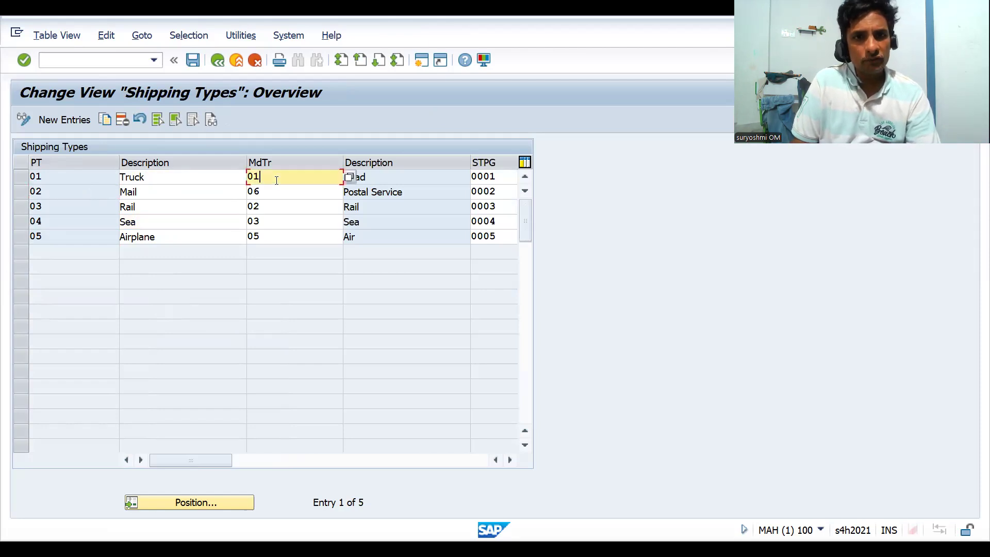
click(501, 176)
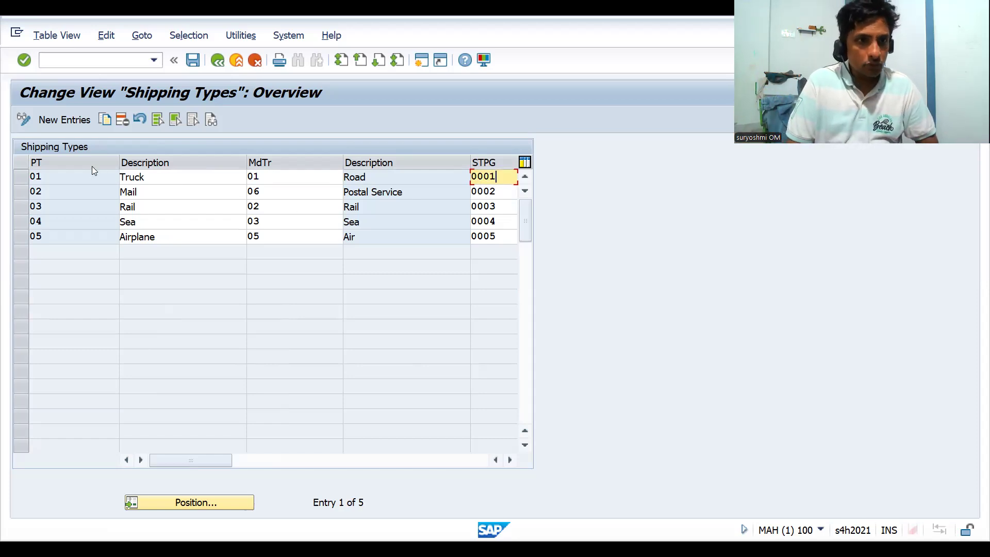
click(60, 180)
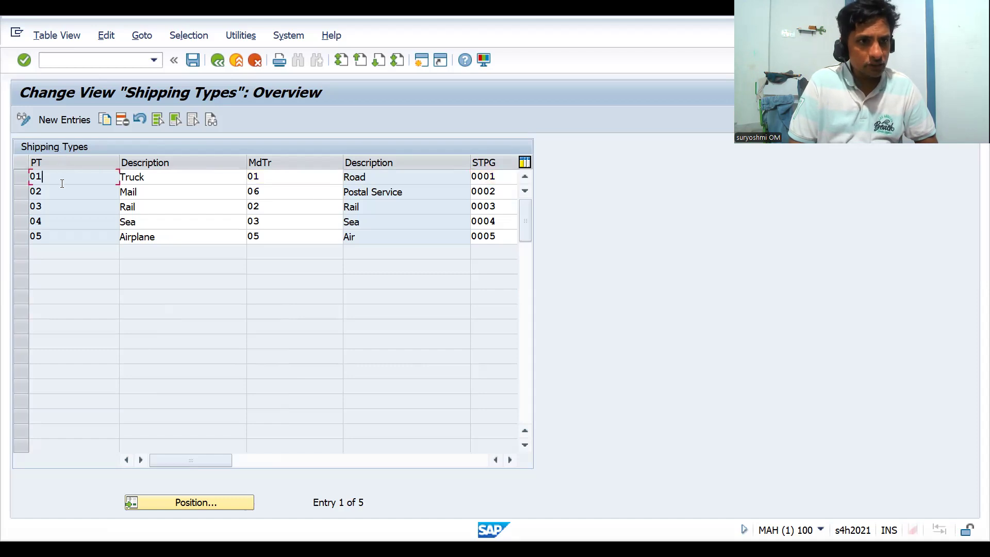
Step: Start new shipping type entries and add D1, HEAVY TRUCKS, with mode of transport D1 (ROAD)
click(69, 120)
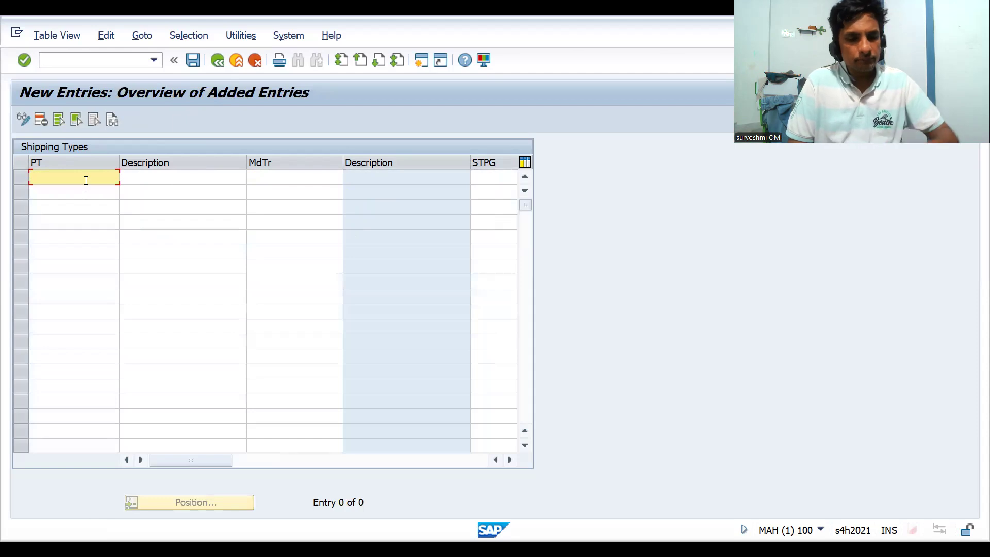
text(D1)
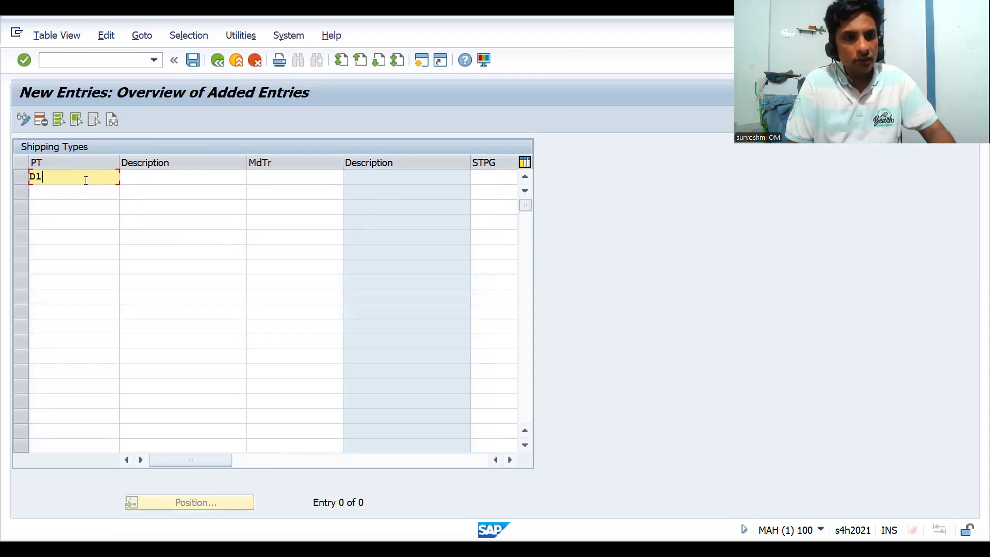
key(Tab)
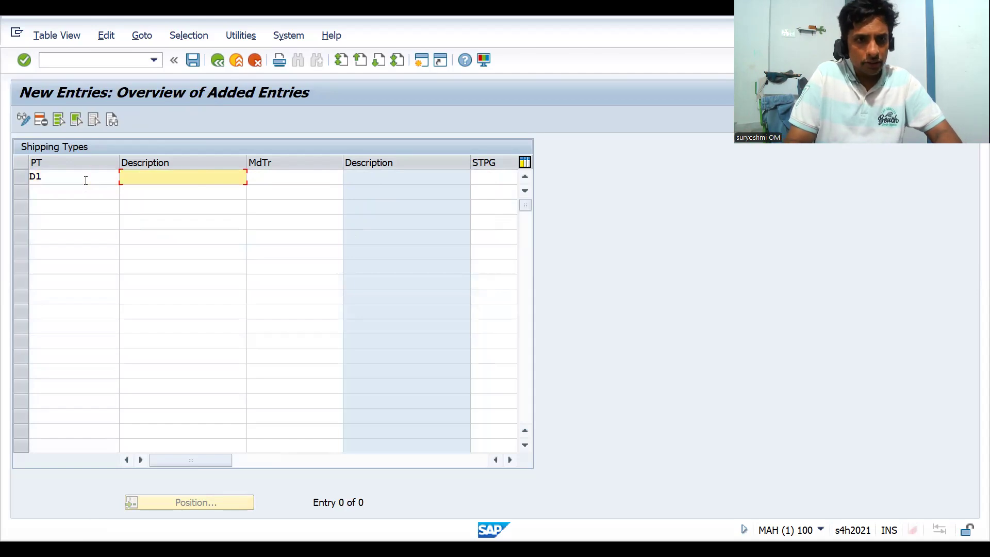
text(HE)
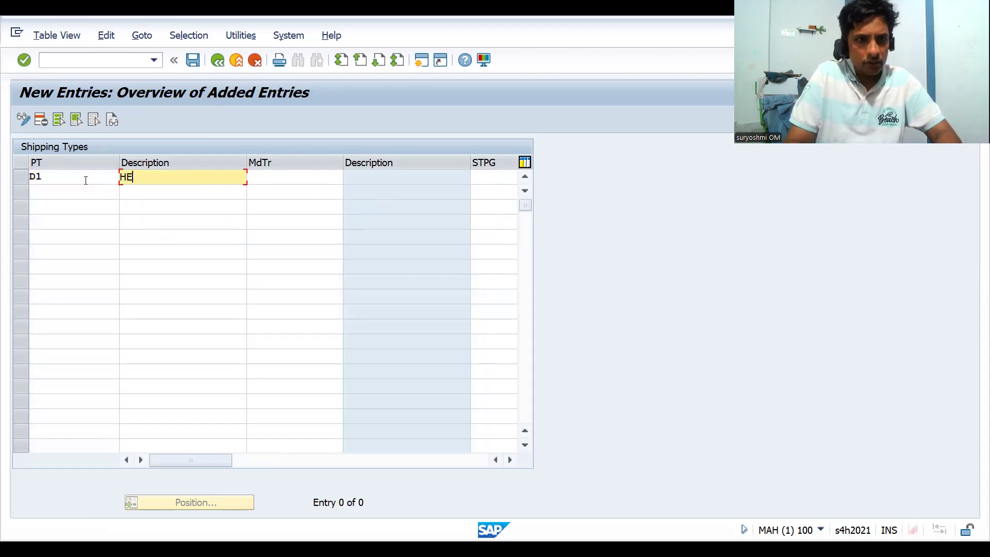
text(AVY TRUCKS)
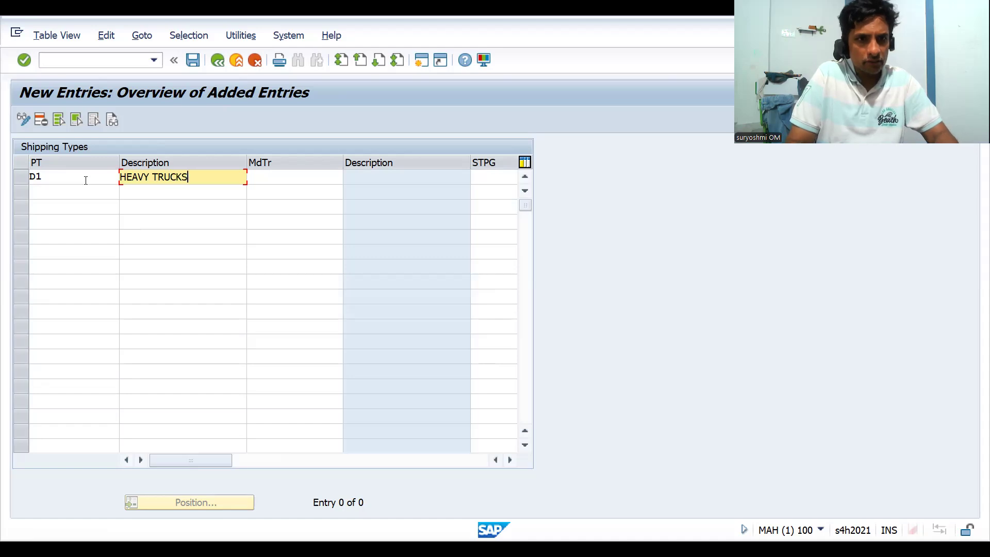
key(Tab)
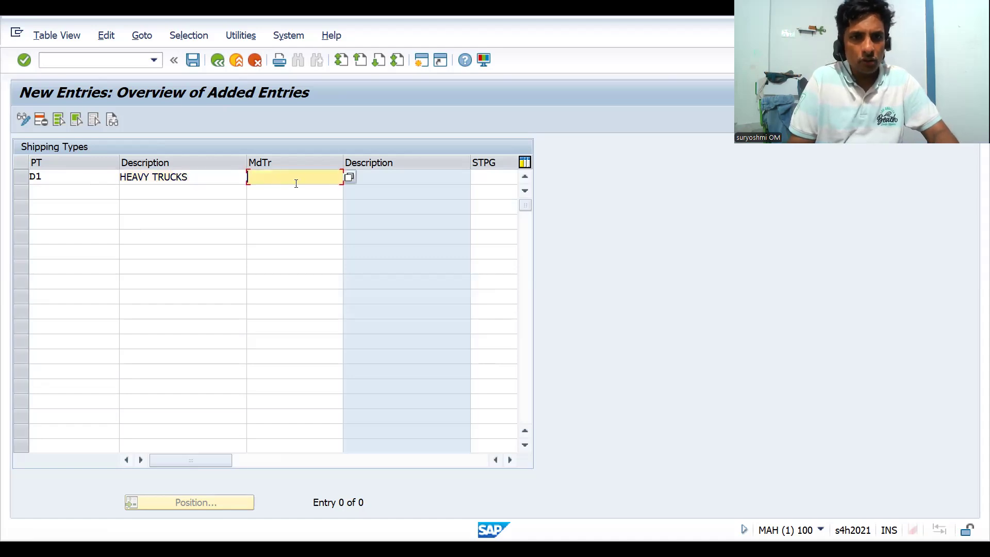
click(349, 177)
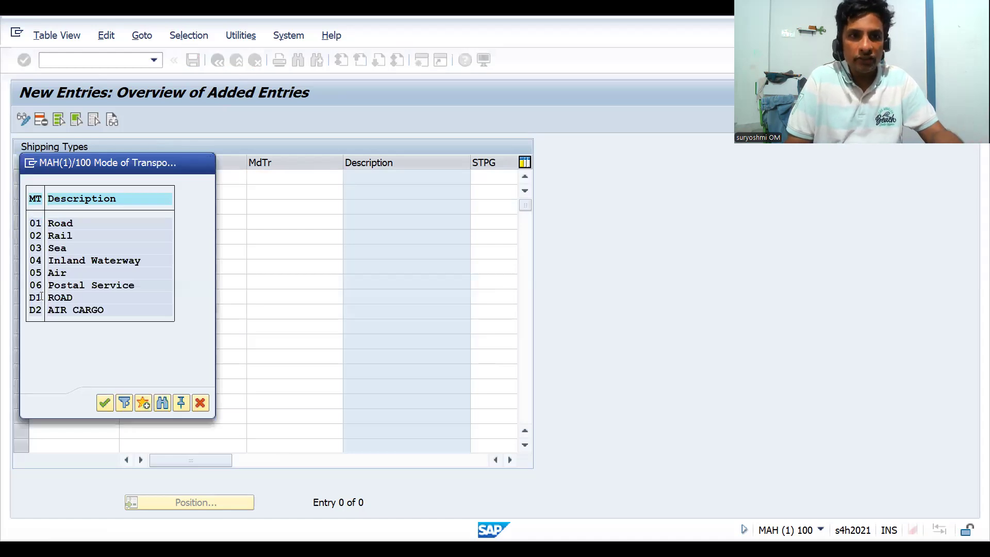
double_click(41, 297)
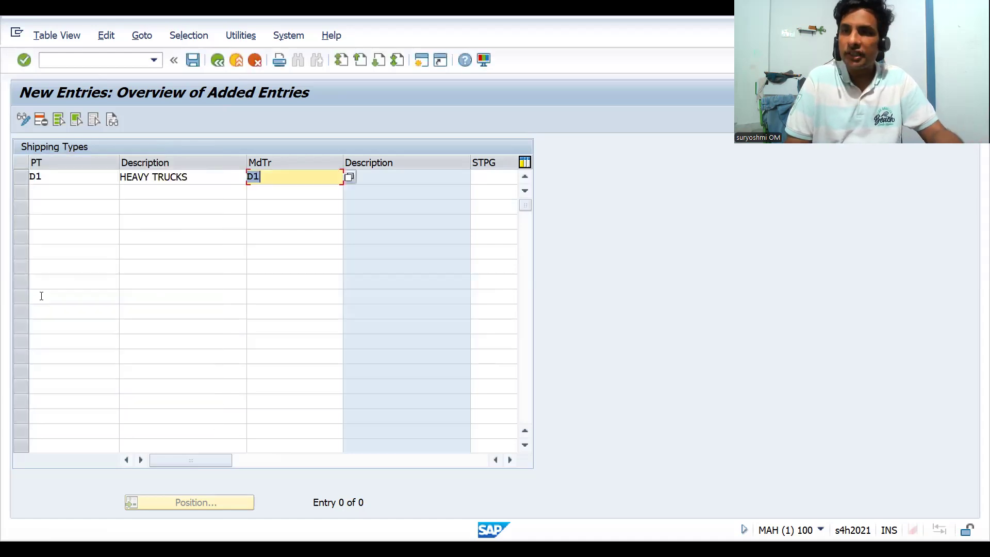
Step: Add shipping type D2 with description SMALL TEMPO and mode of transport D1
click(51, 188)
text(D2)
key(Tab)
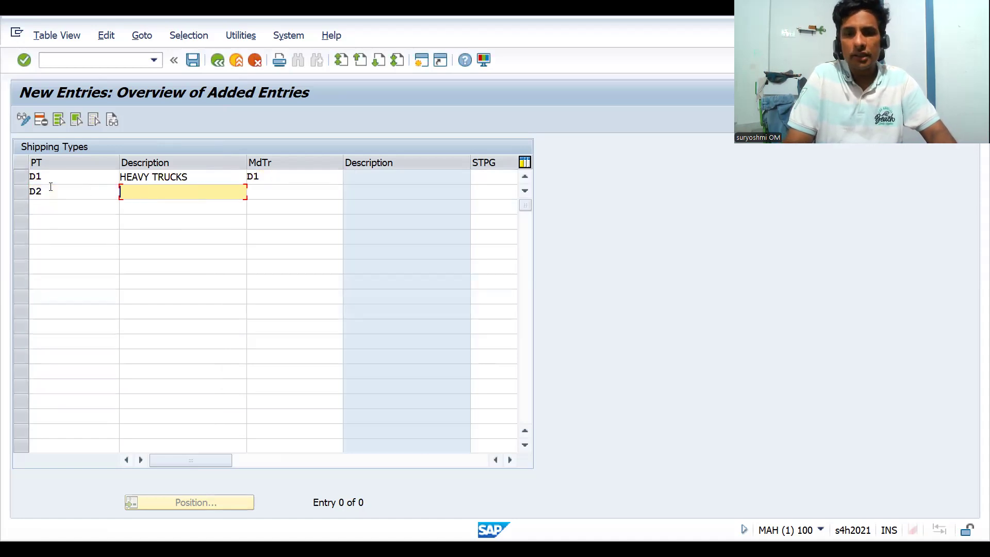
text(SMALL TEMPO)
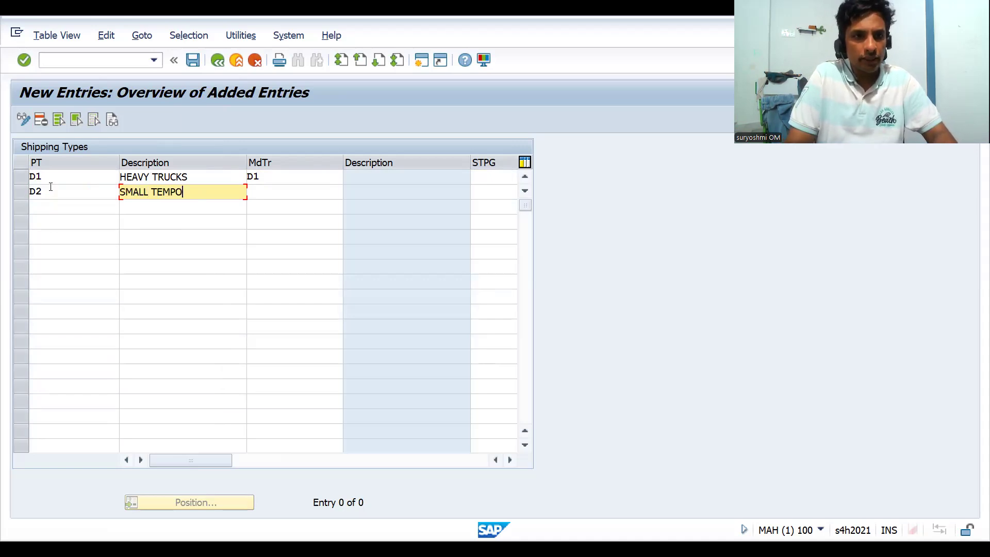
key(Tab)
text(D)
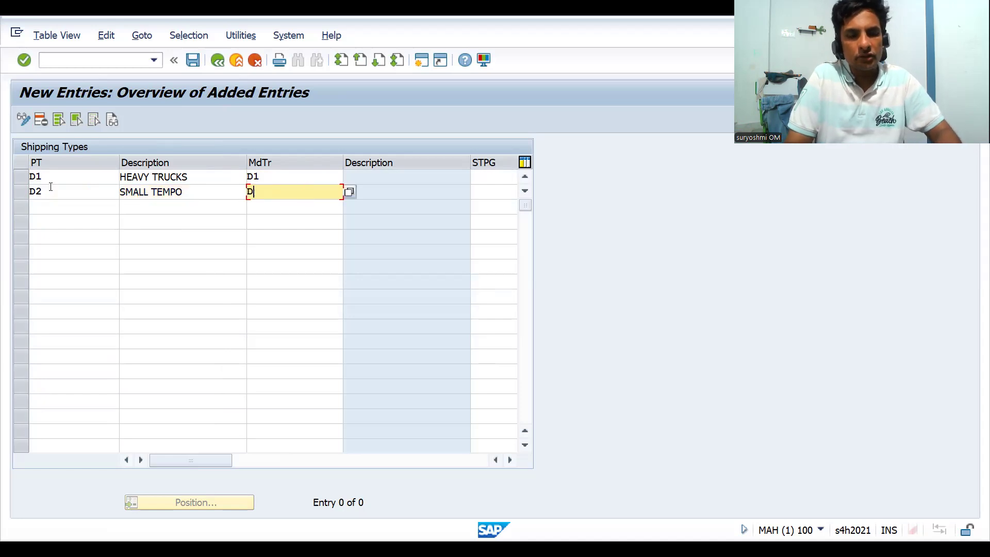
text(1)
key(Return)
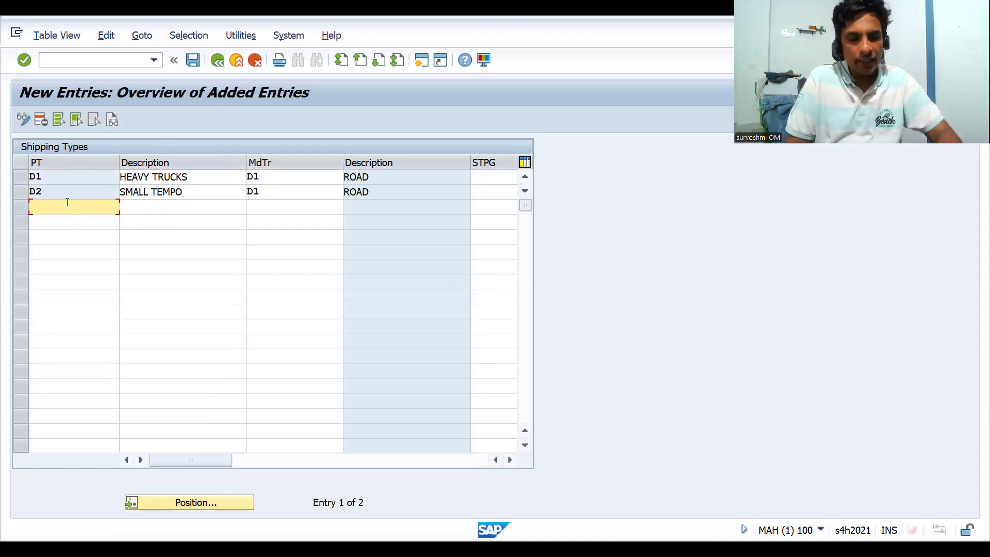
Step: Add shipping type D3 with description CARGO A1 FLIGHTS and mode of transport D2
text(D3)
key(Tab)
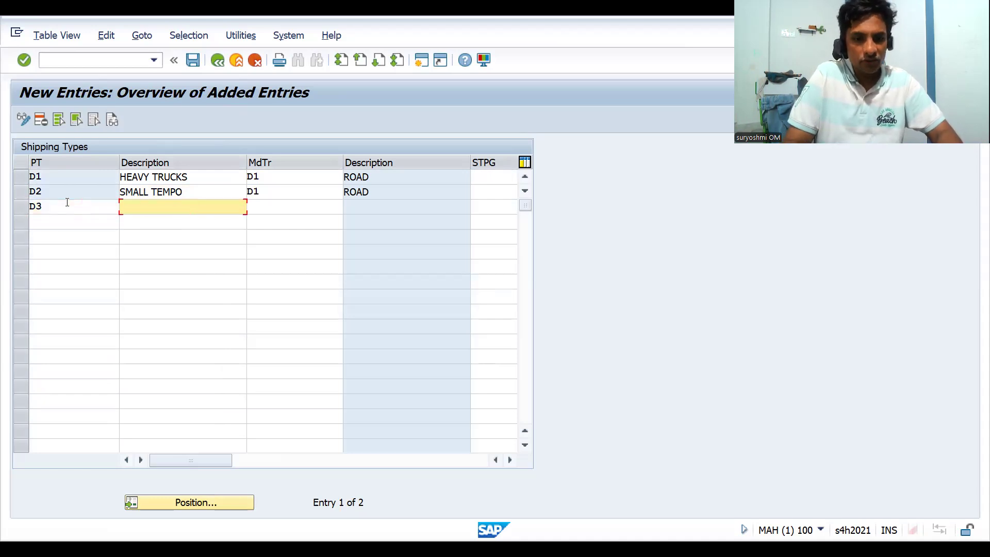
text(CARGO A1 FLIGHTS)
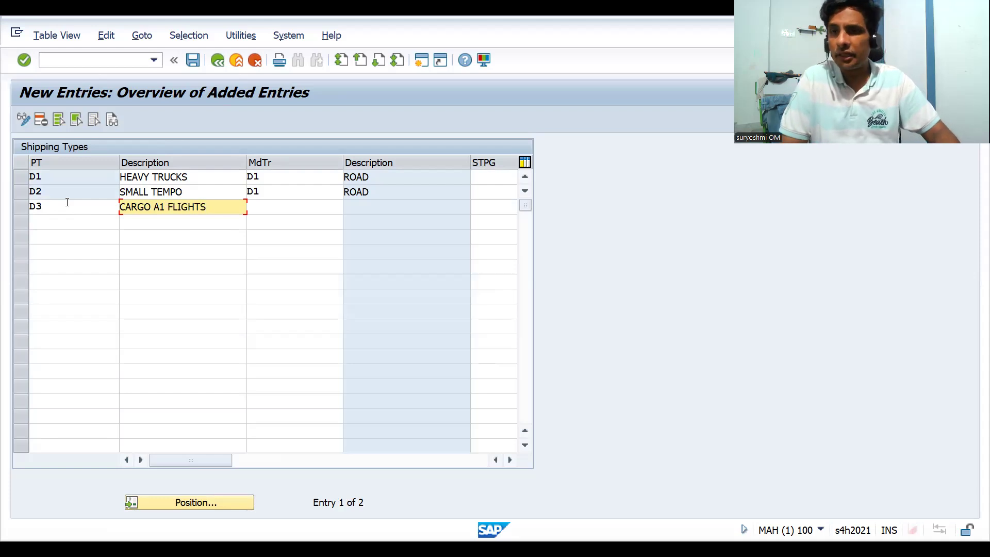
key(Tab)
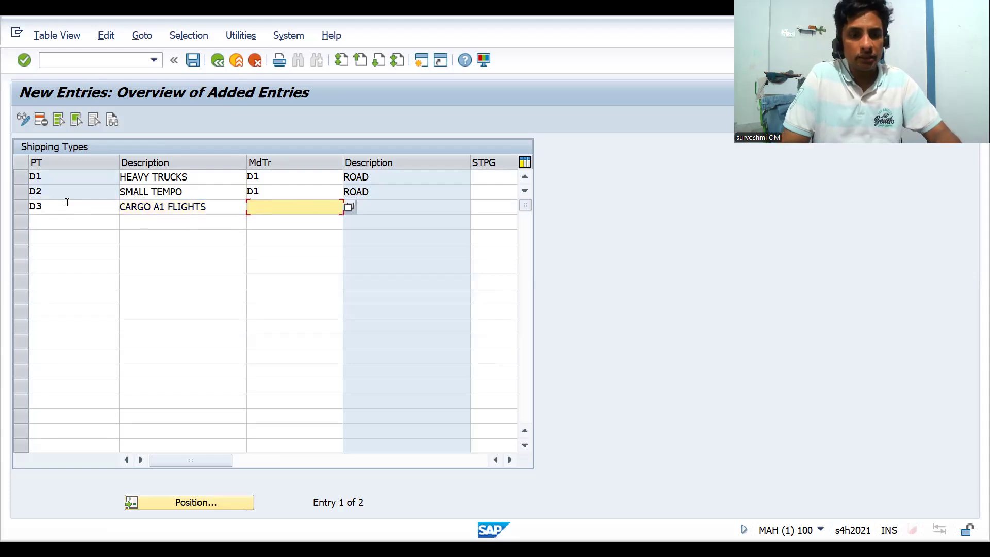
text(D)
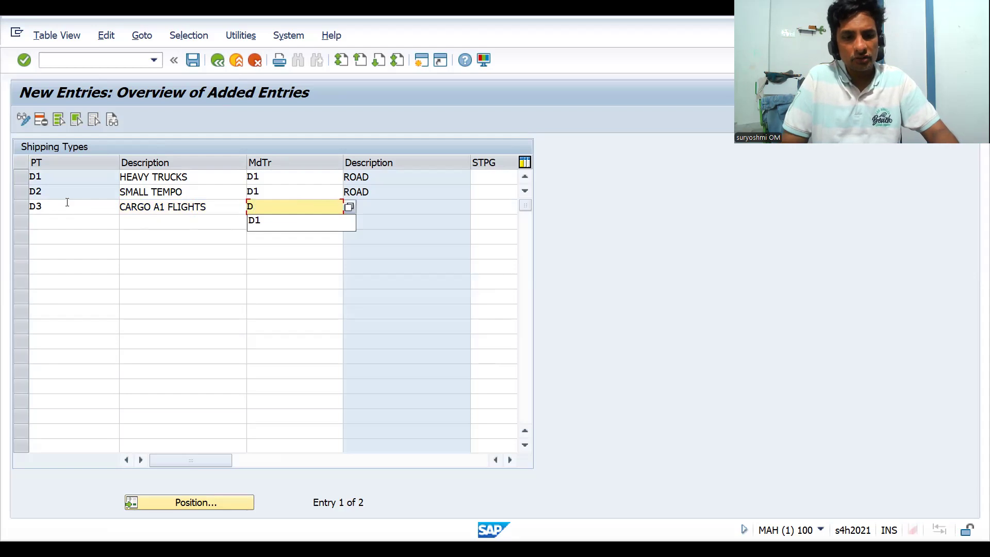
text(2)
key(Return)
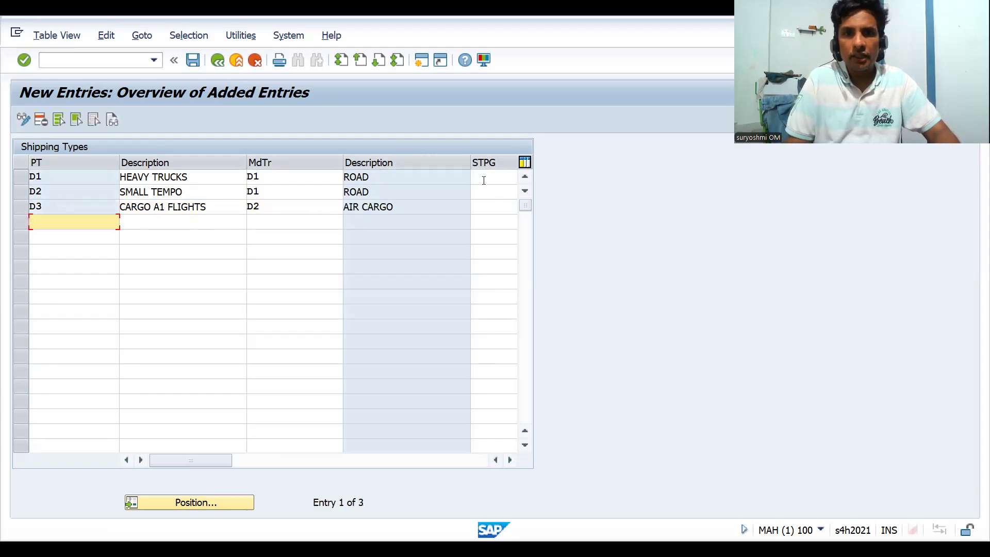
Step: Assign shipping type procedure group 0001 (Street) to the HEAVY TRUCKS entry
click(484, 179)
key(F4)
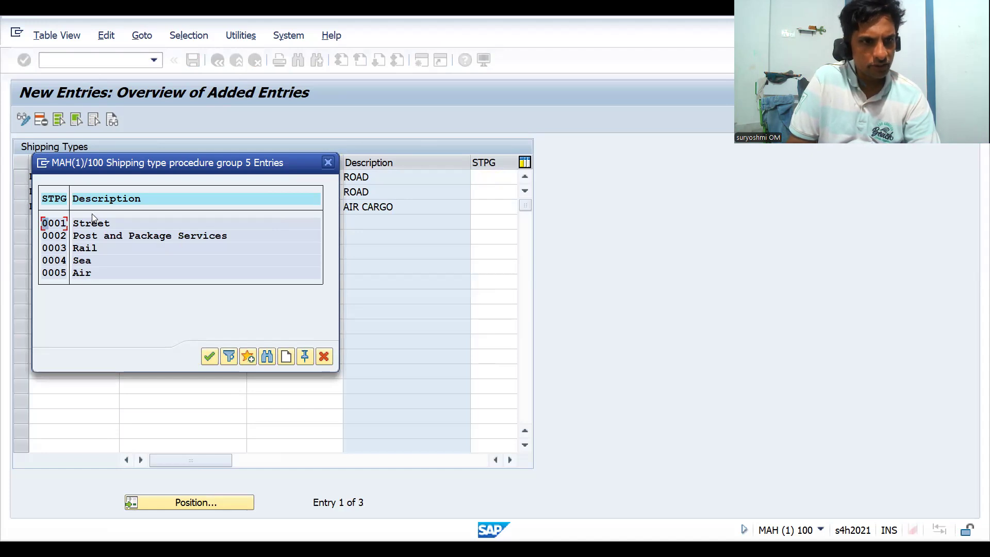
double_click(52, 224)
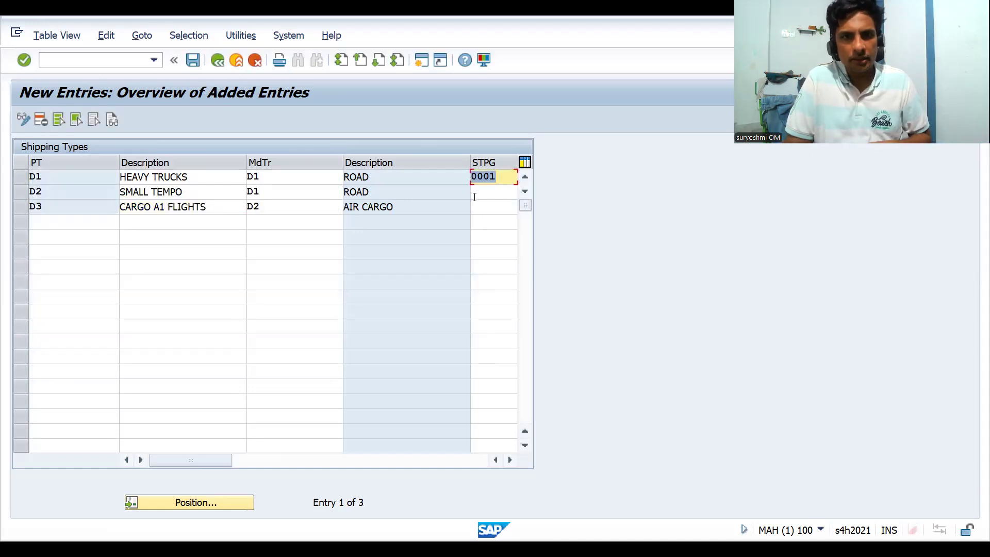
Step: Assign shipping type procedure group 0001 to shipping type D2 and group 0005 (Air) to D3
click(475, 197)
text(0001)
key(Return)
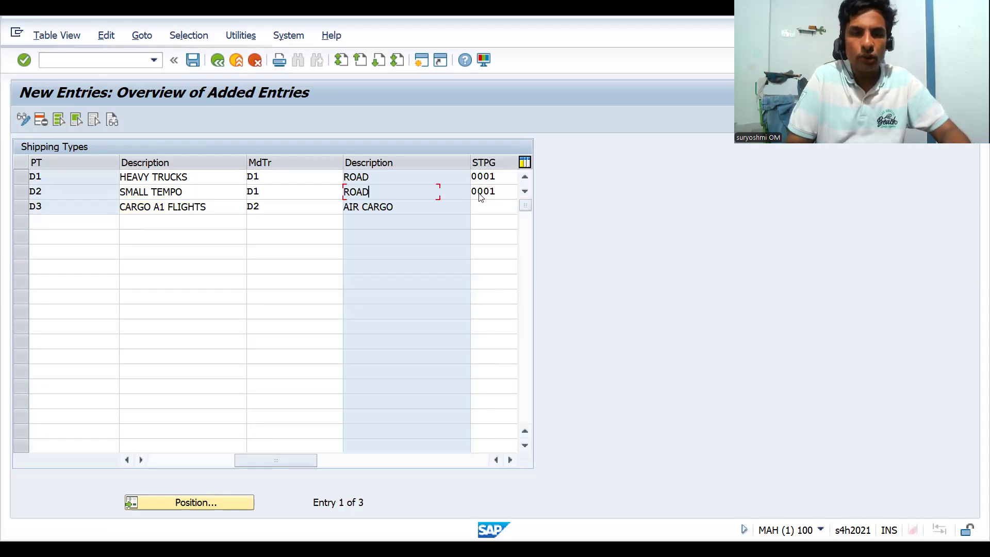
click(388, 207)
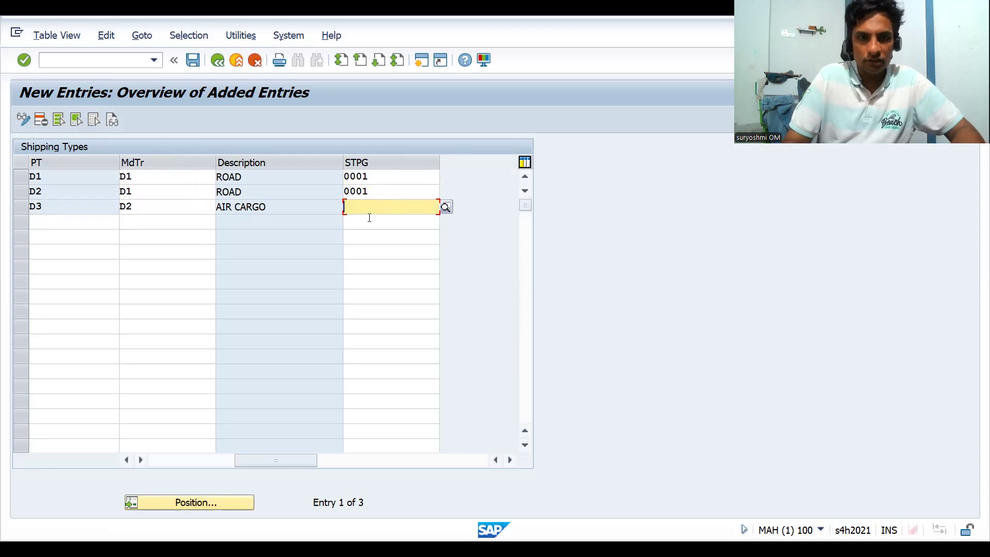
click(446, 207)
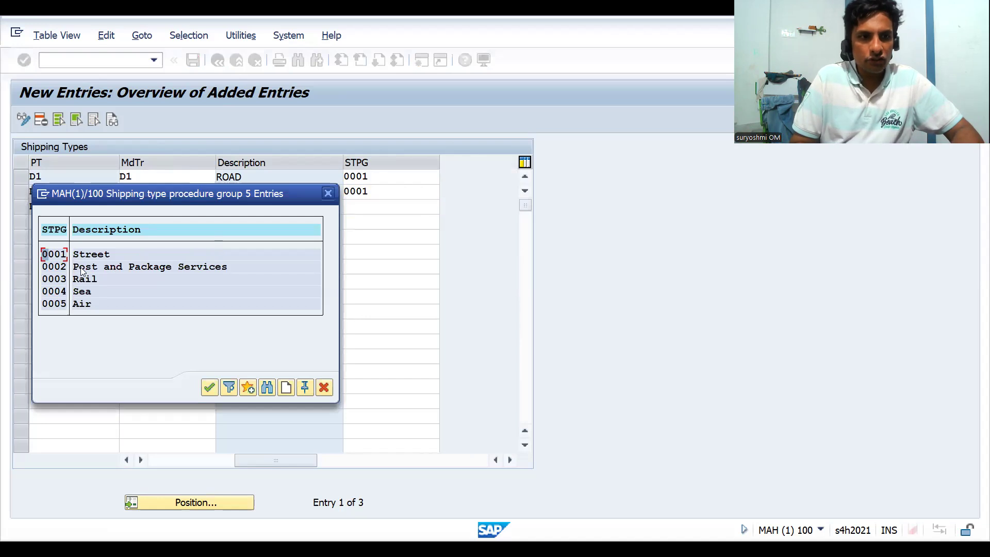
double_click(66, 304)
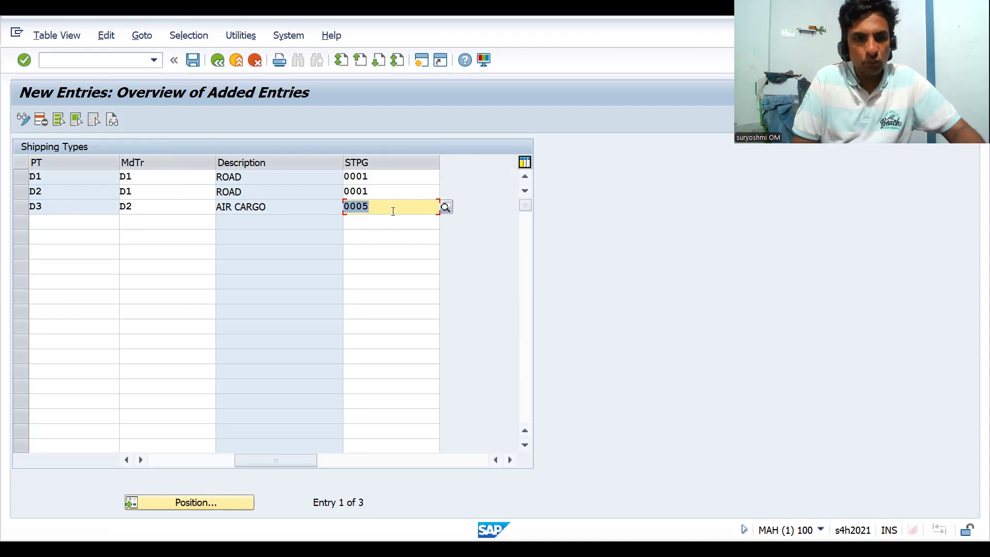
Step: Read the field help on what the shipping type procedure group is used for, and return to the entries
key(F1)
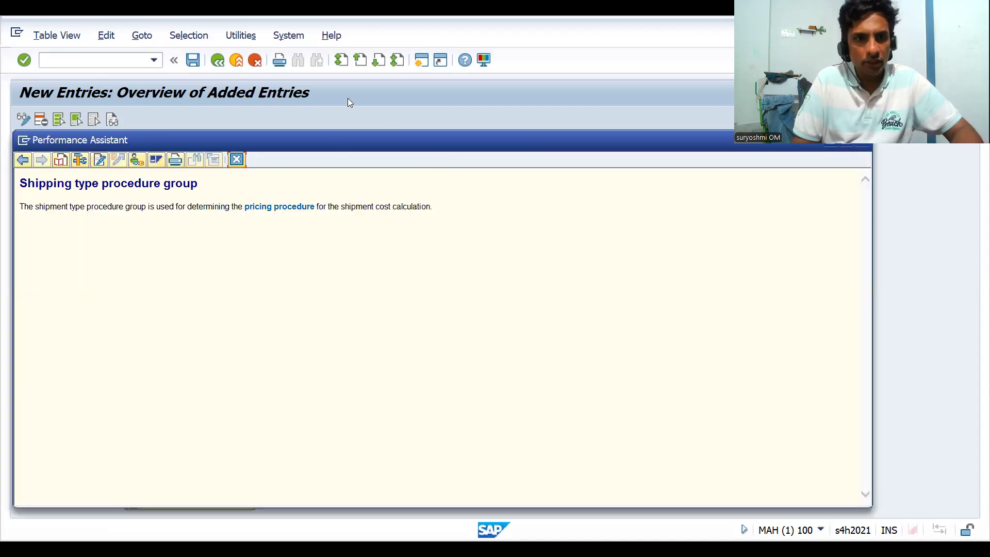
key(alt+Tab)
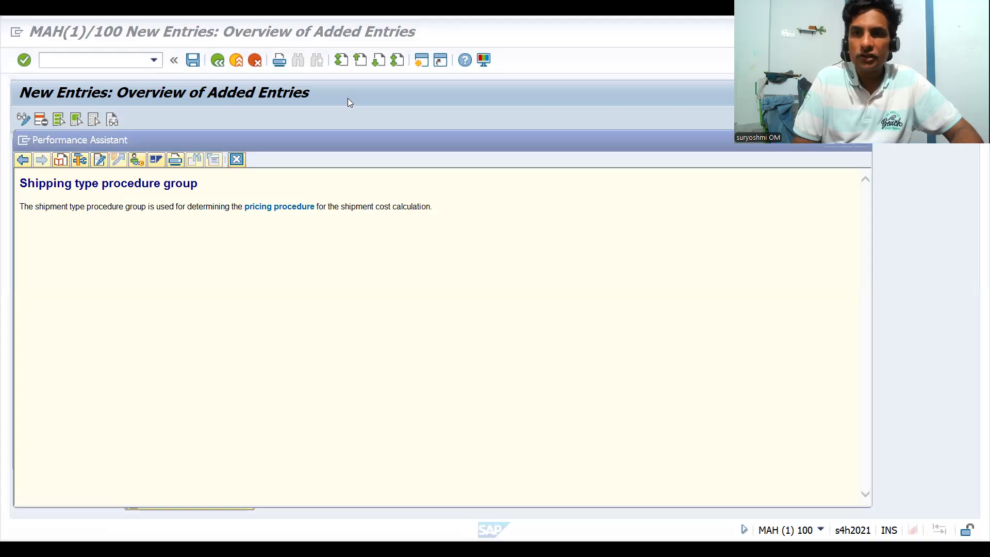
key(alt+Tab)
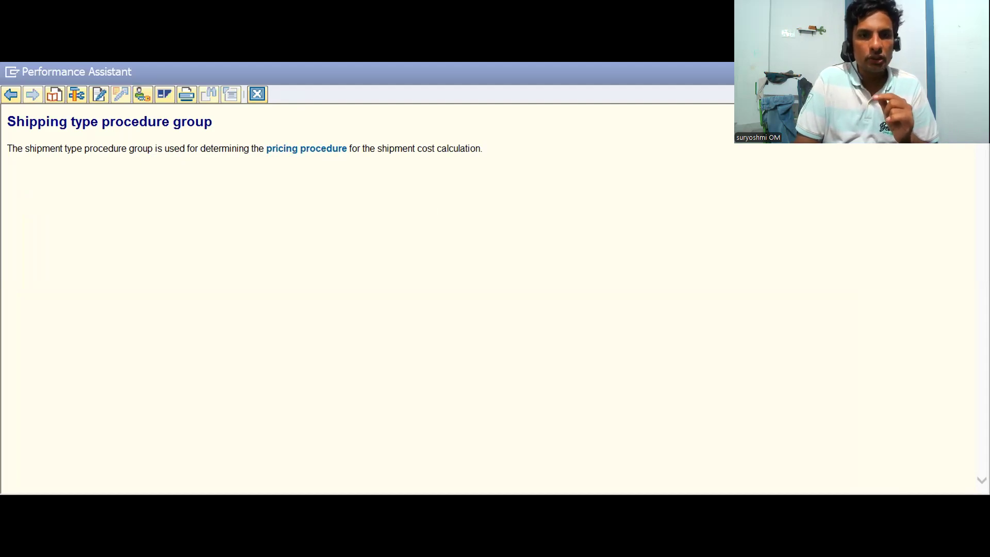
key(alt+Tab)
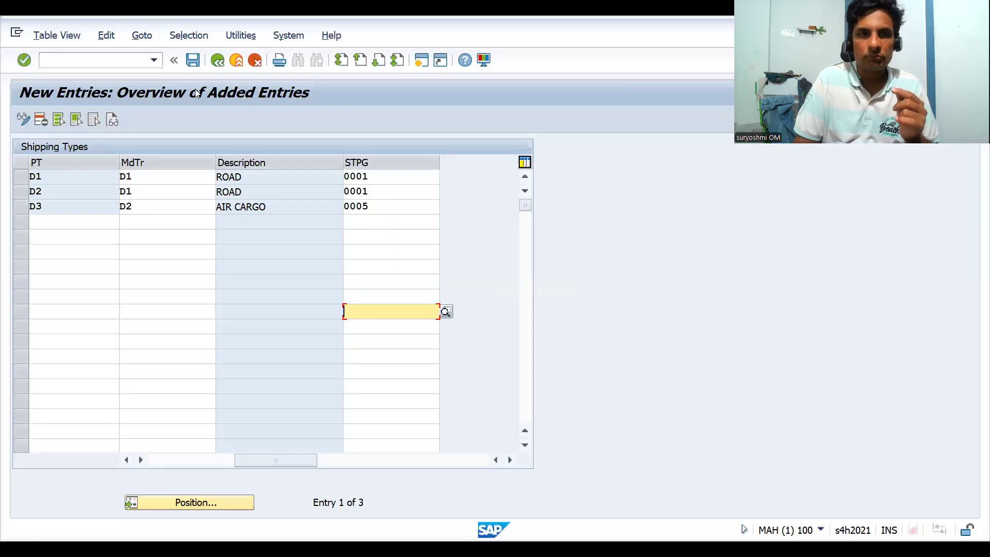
Step: Save the new shipping types to the DRAM customizing request and return to the IMG structure
click(193, 61)
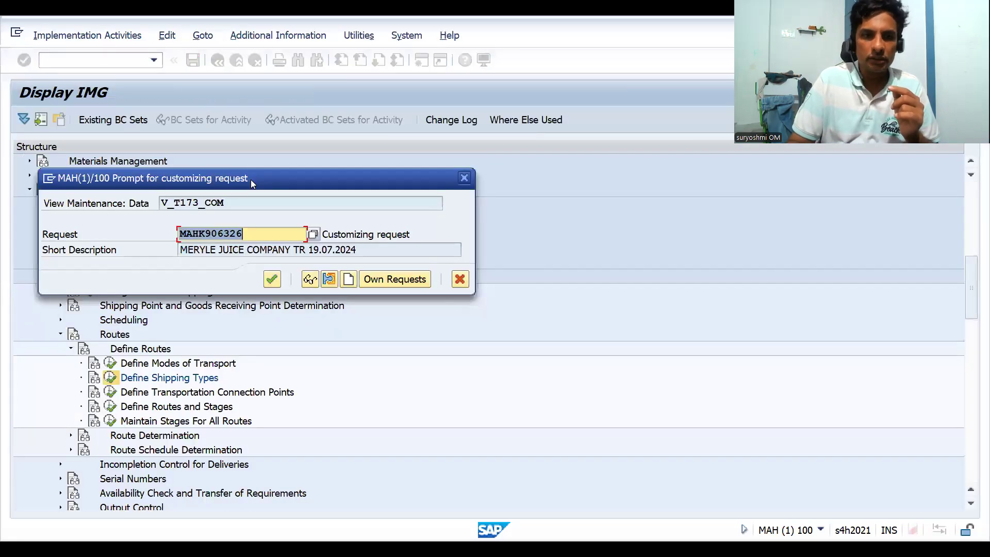
click(378, 277)
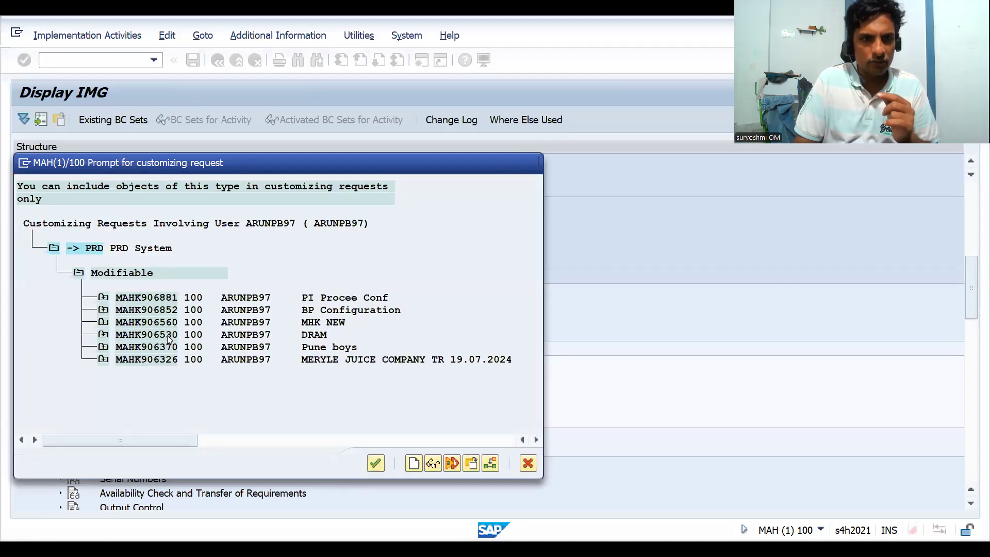
double_click(168, 338)
click(271, 280)
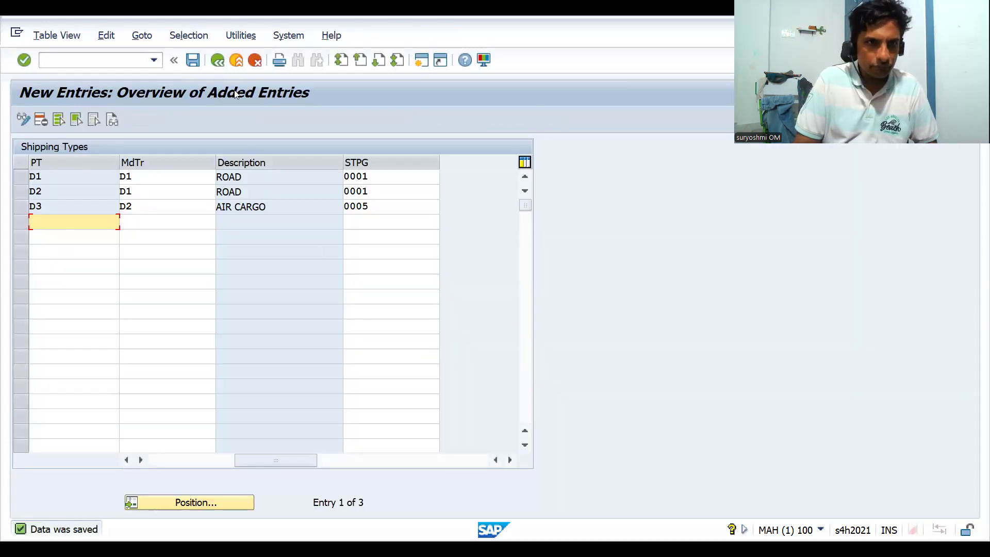
key(F3)
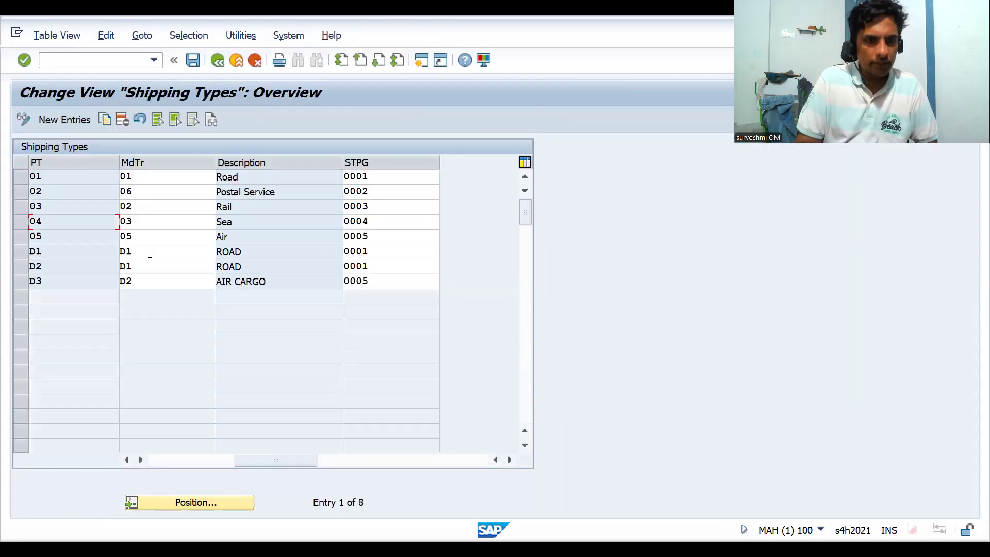
key(F3)
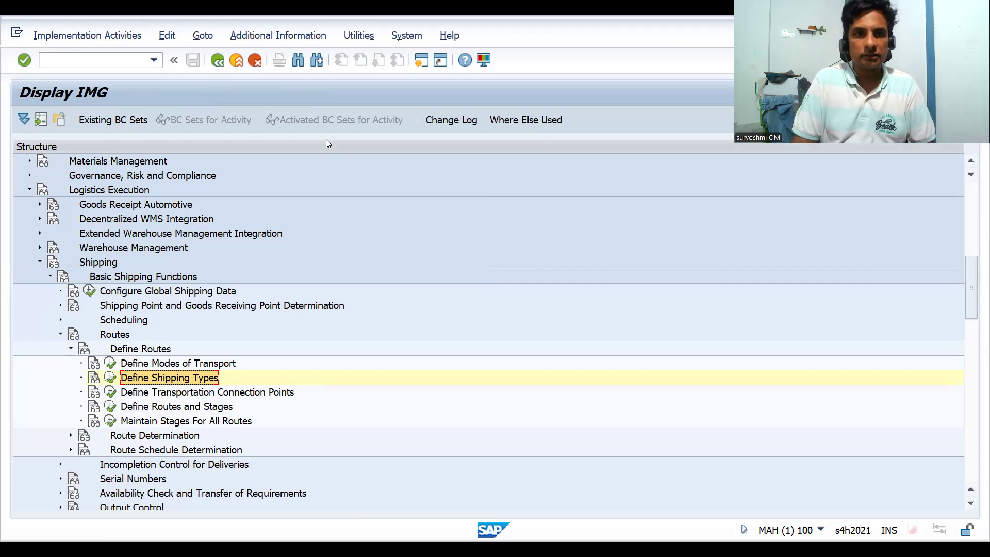
Step: Switch to the Excel workbook, enter HEAVY TRUCK in cell E12 under ROAD and fit column E to its contents
key(alt+Tab)
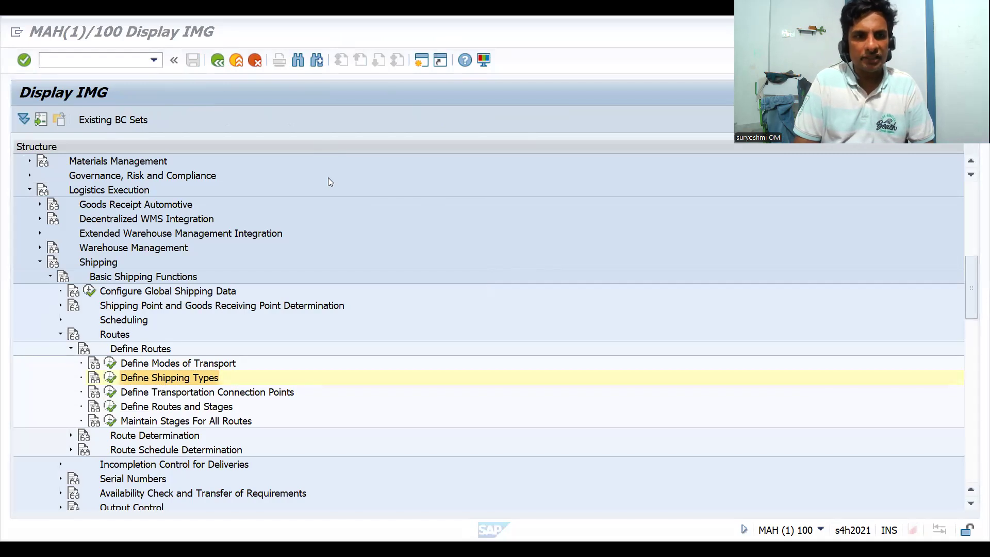
key(alt+Tab)
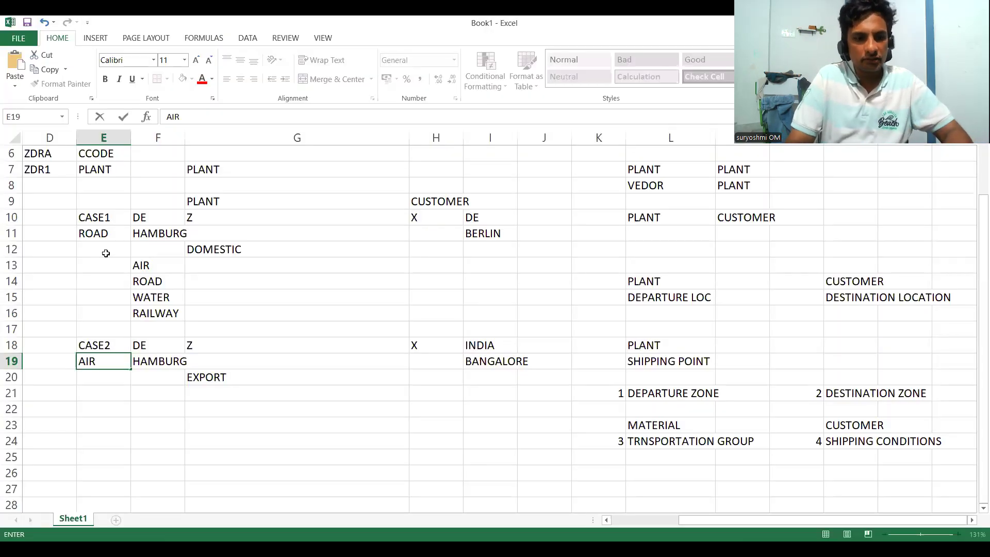
click(106, 253)
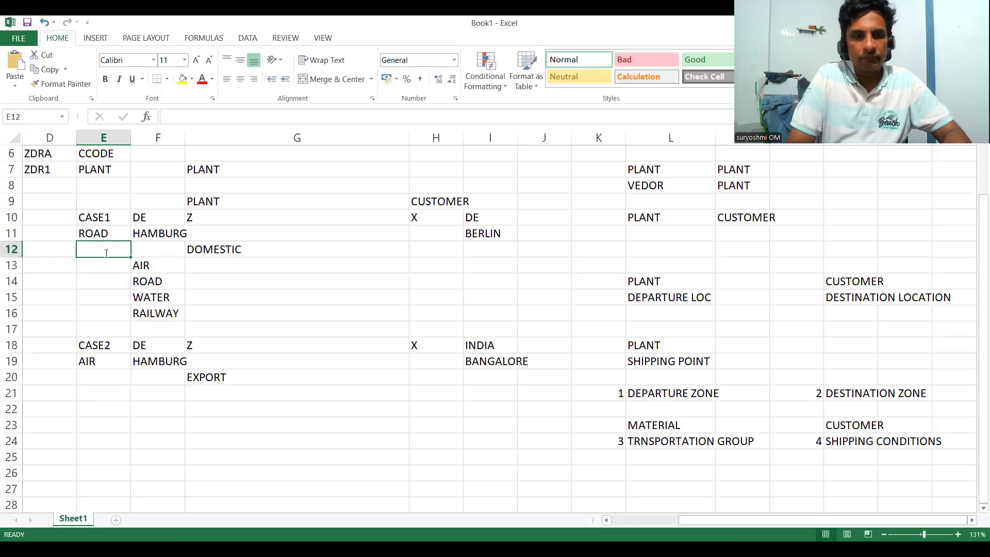
text(HEAVY TRU)
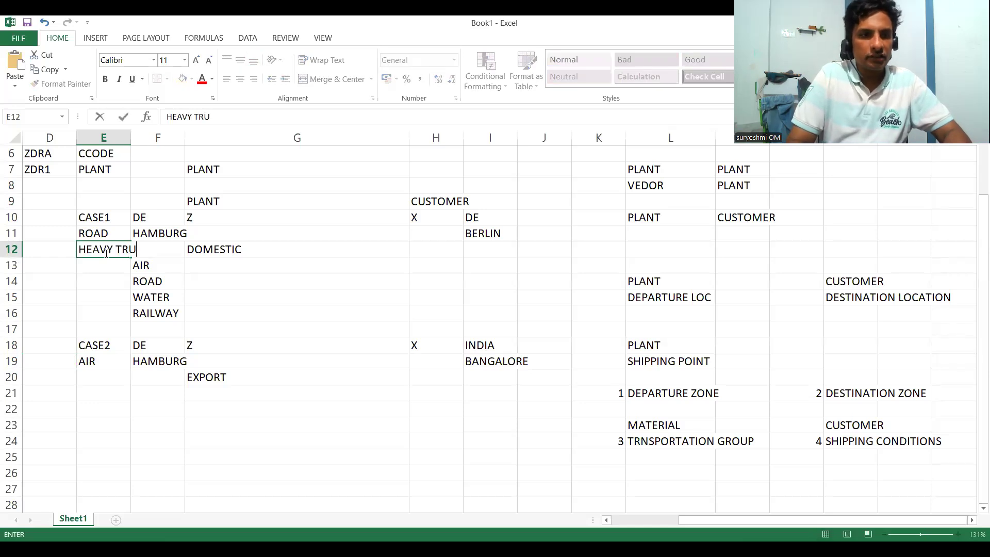
text(CK)
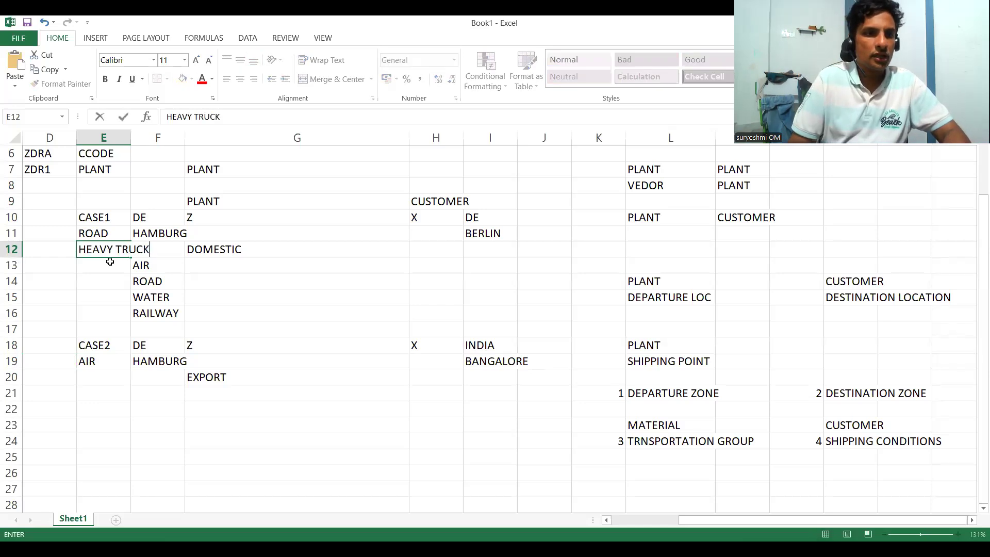
key(Return)
double_click(129, 139)
click(65, 249)
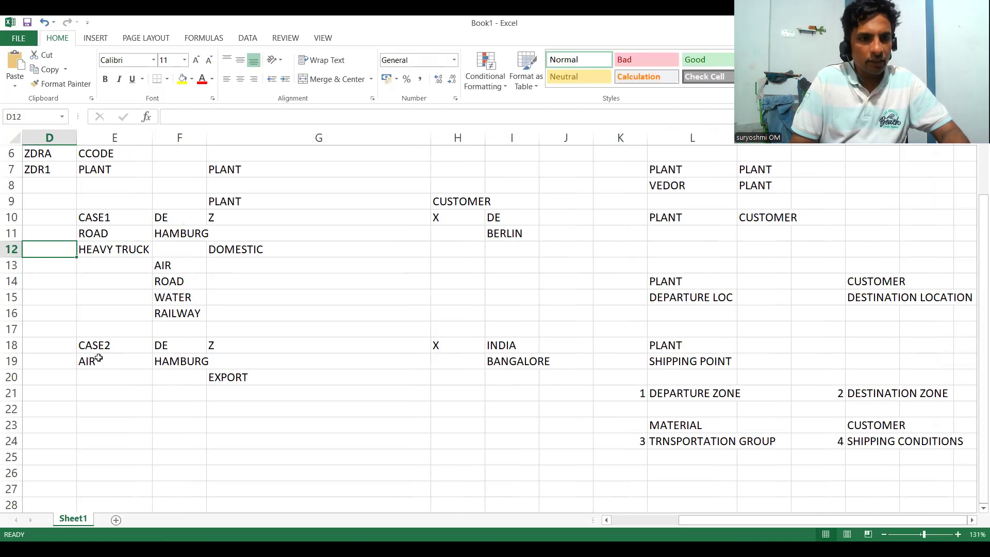
Step: Enter AIR CARGO A1 in cell E20 under AIR for CASE2
click(100, 380)
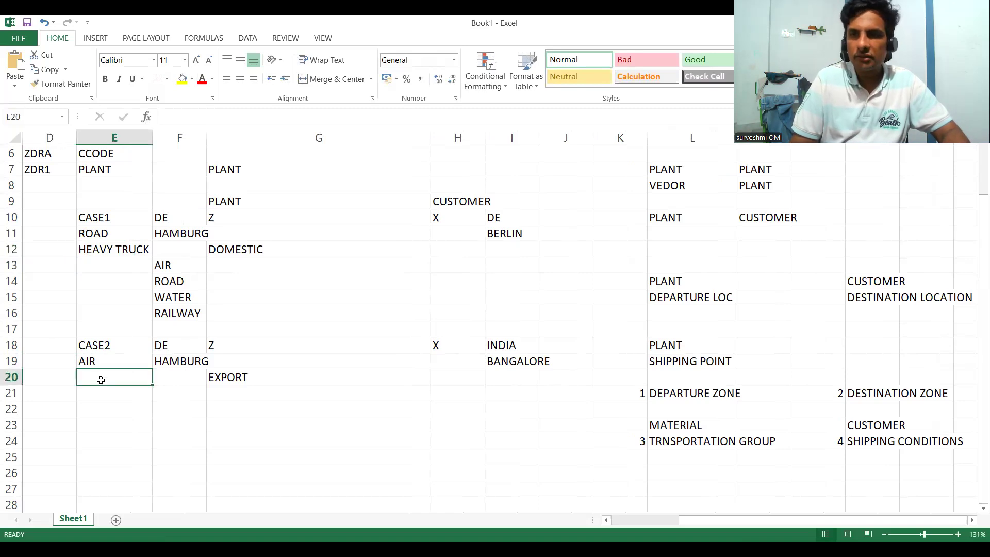
text(ARI)
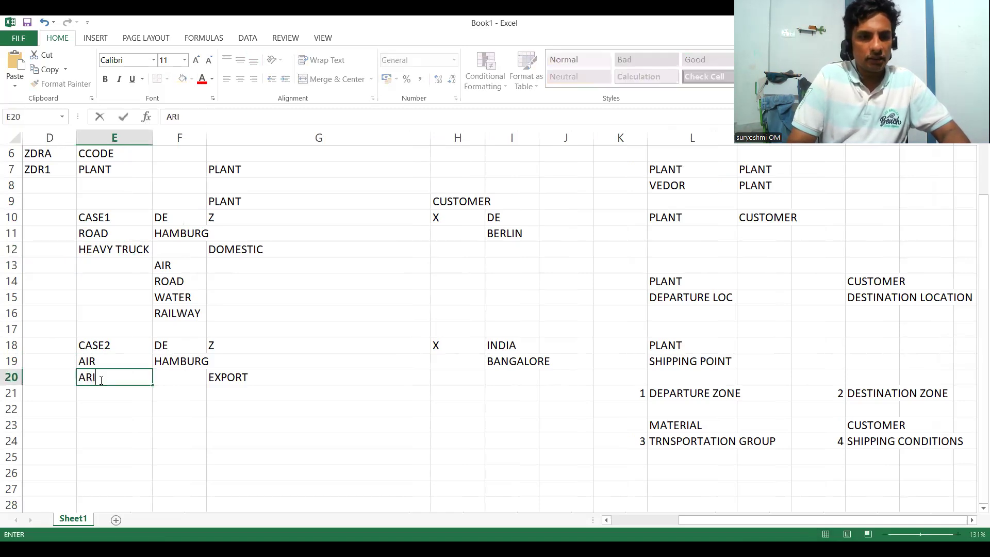
key(BackSpace)
key(BackSpace)
text(IR VAR)
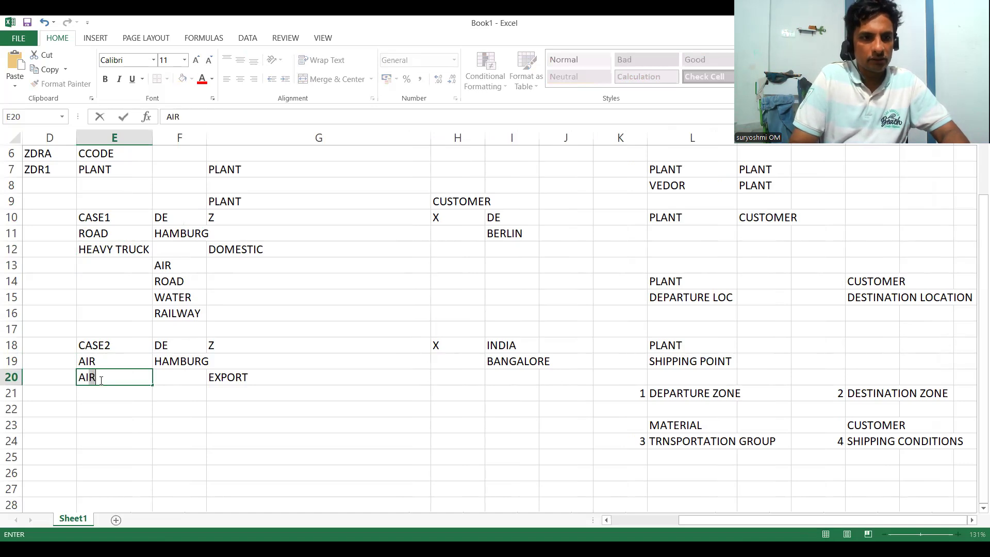
key(BackSpace)
key(BackSpace)
key(BackSpace)
text(CARGO)
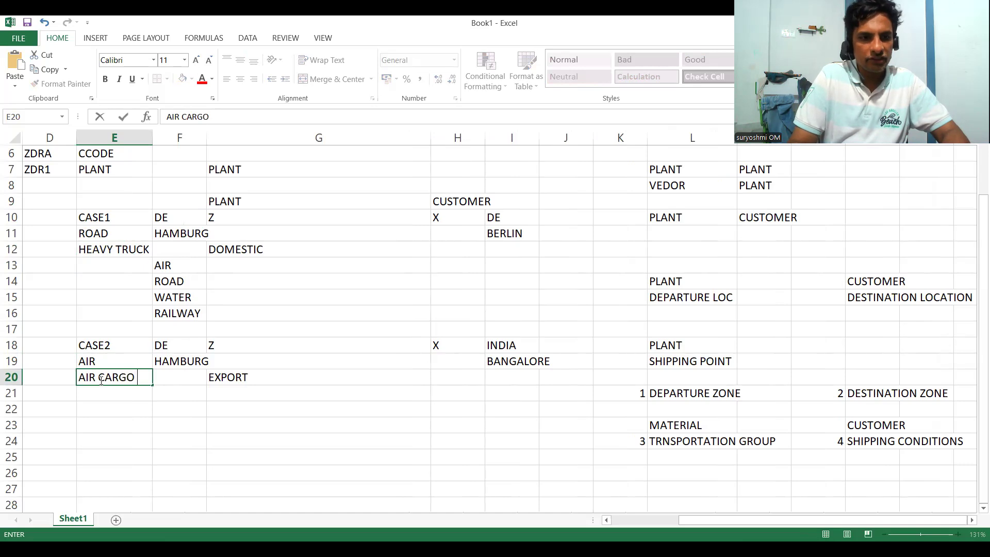
text( A1)
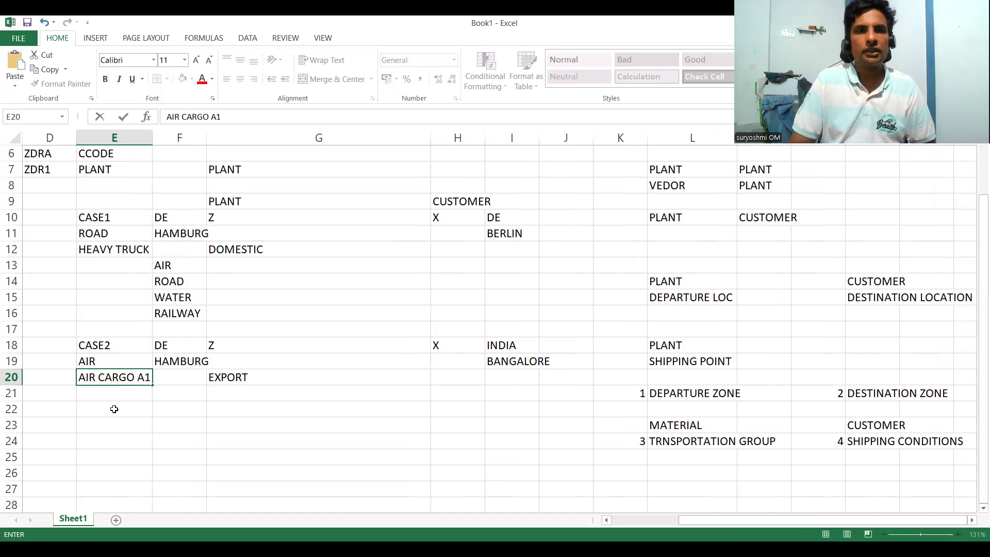
click(110, 407)
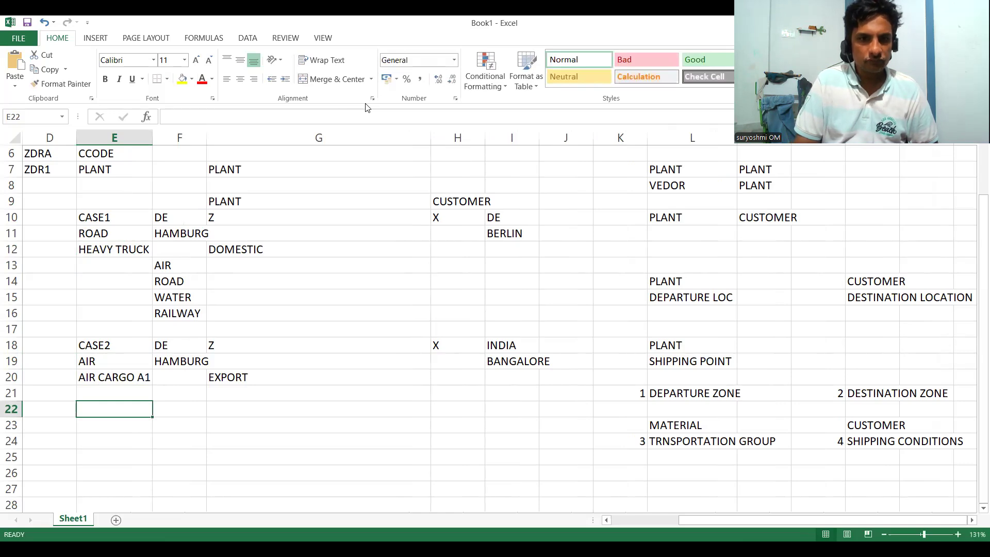
Step: Switch back to SAP and open the Define Transportation Connection Points activity
key(alt+Tab)
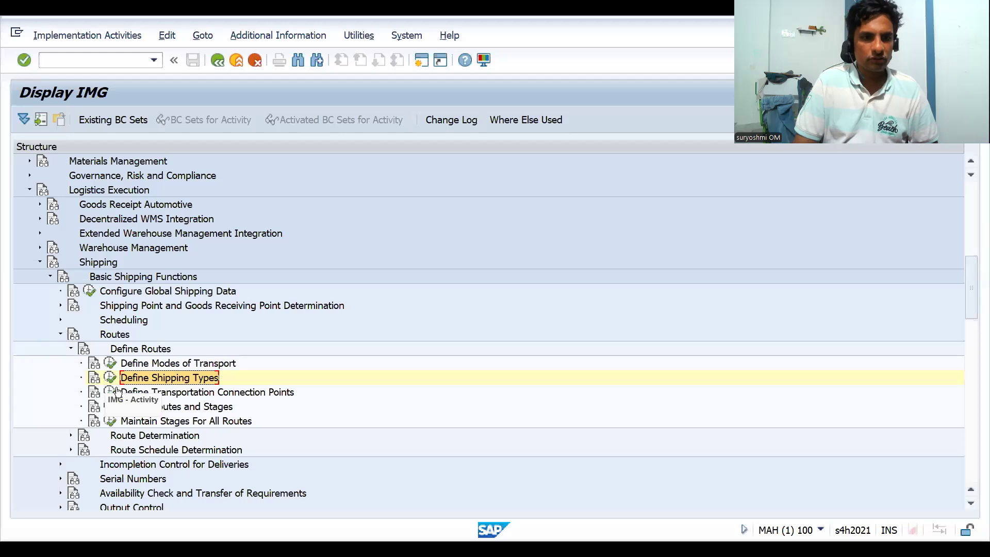
click(110, 393)
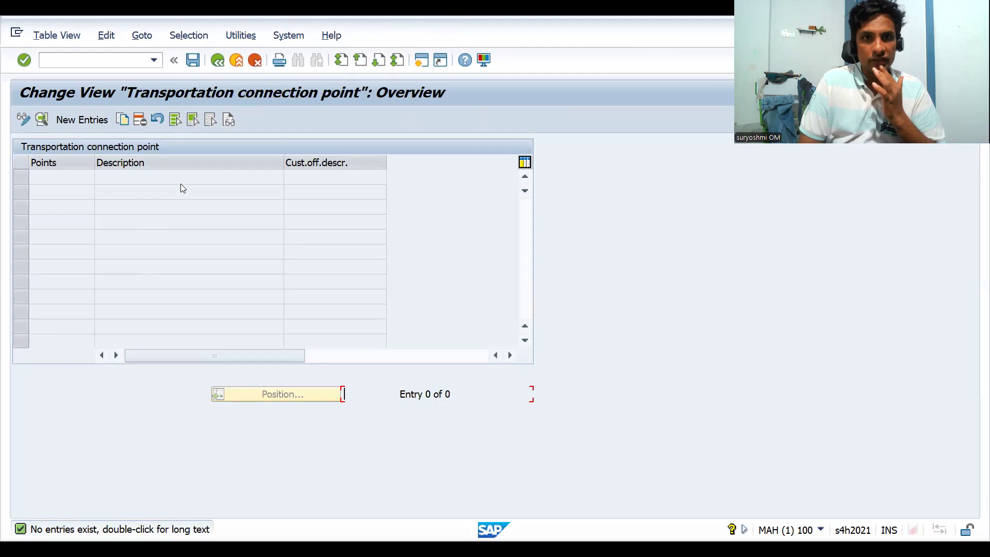
Step: Switch to Excel and examine the CASE2 export route from Hamburg to Bangalore for possible connection points
key(alt+Tab)
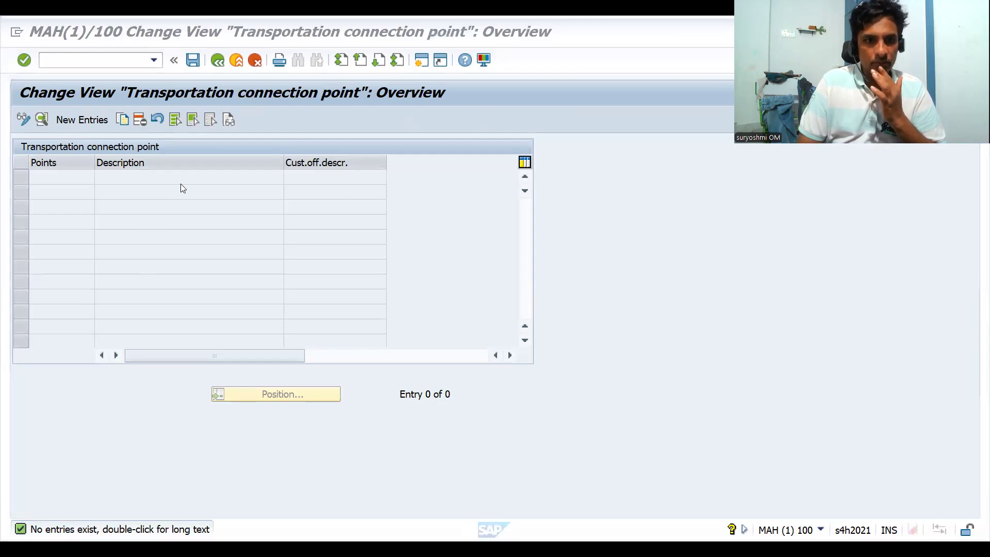
key(alt+Tab)
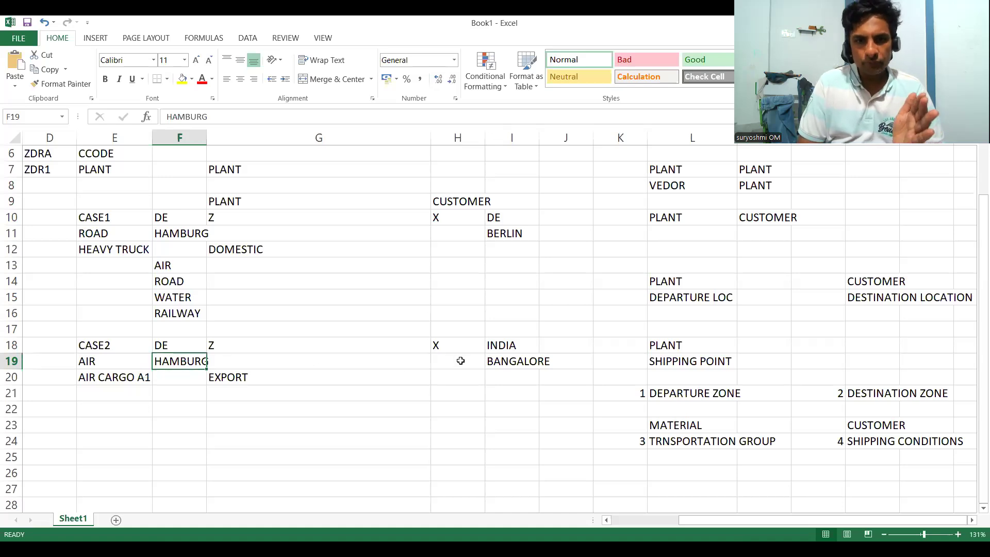
click(404, 400)
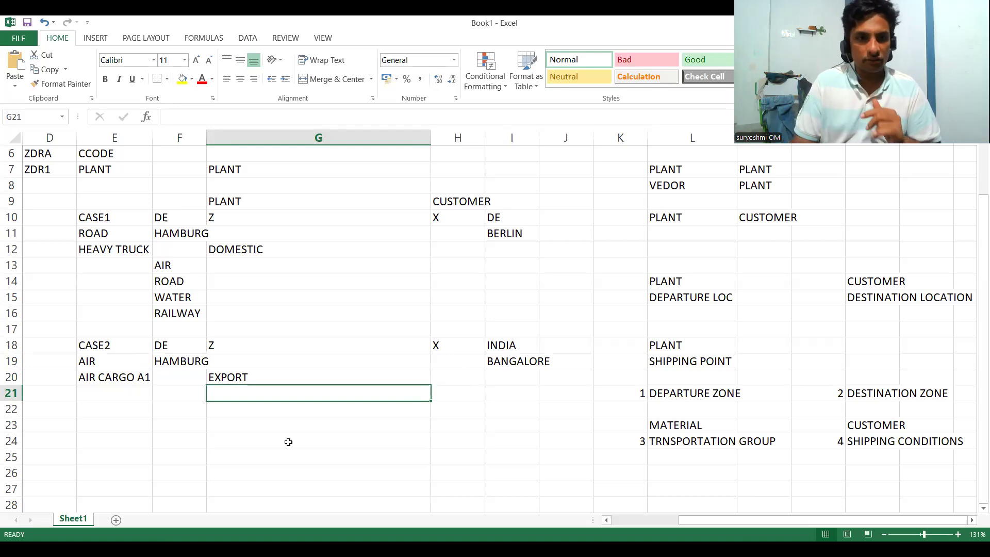
click(162, 426)
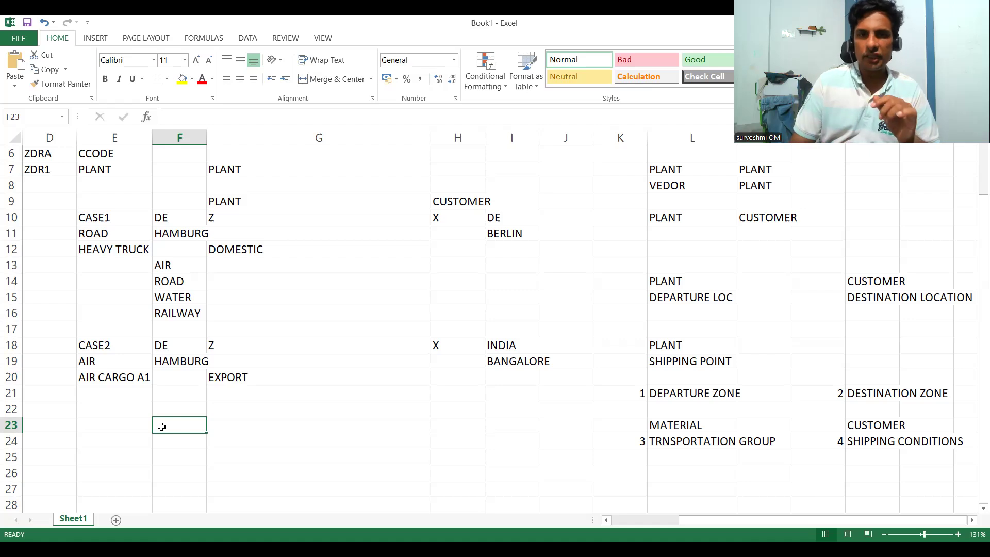
click(373, 99)
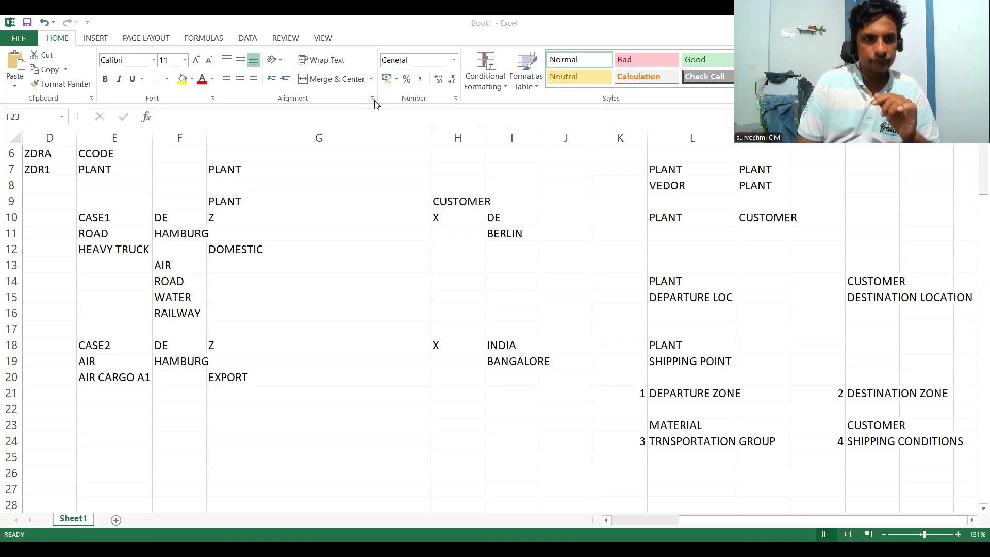
Step: Switch back to SAP and create transportation connection point DR00000001 with the description DOMESTIC CONNECTION POINT
key(alt+Tab)
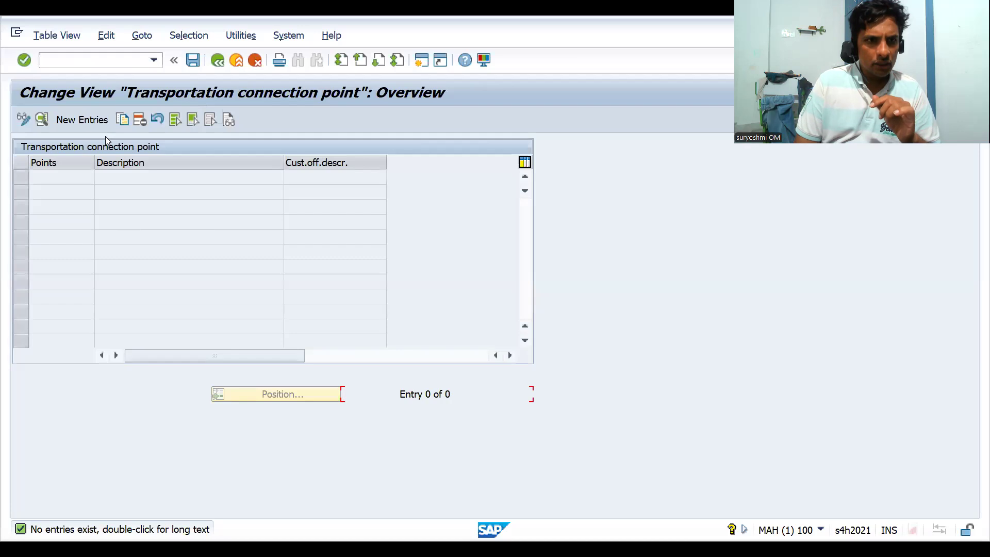
click(77, 125)
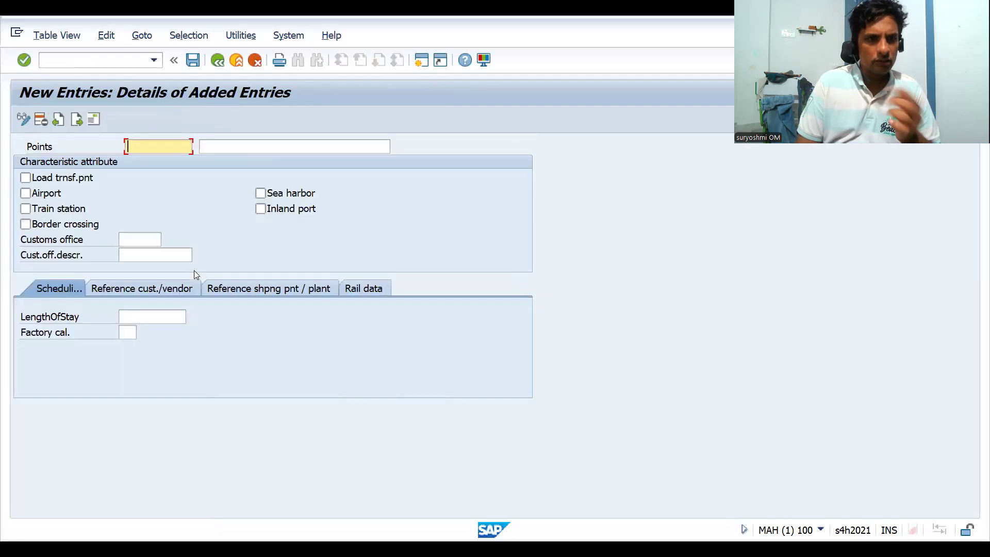
text(DR00000001)
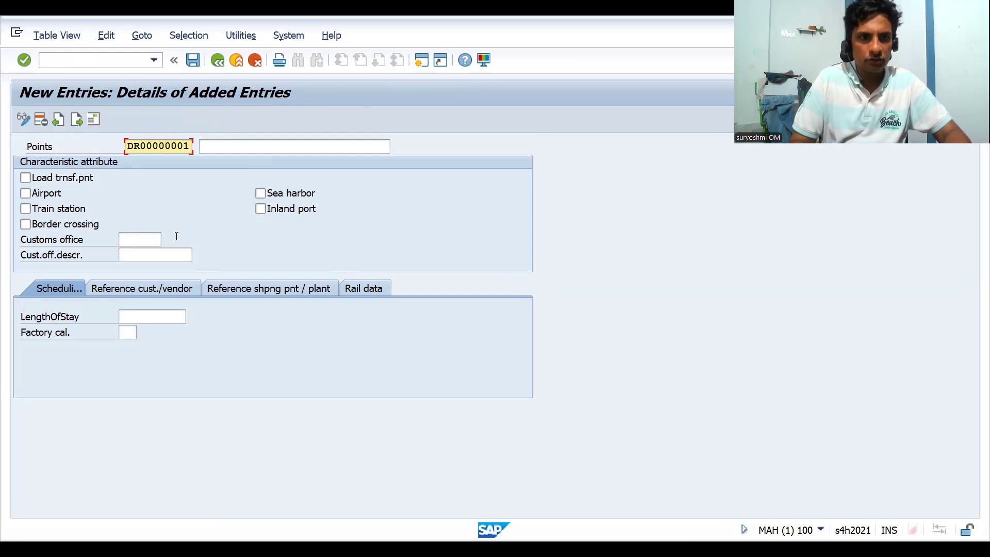
click(219, 146)
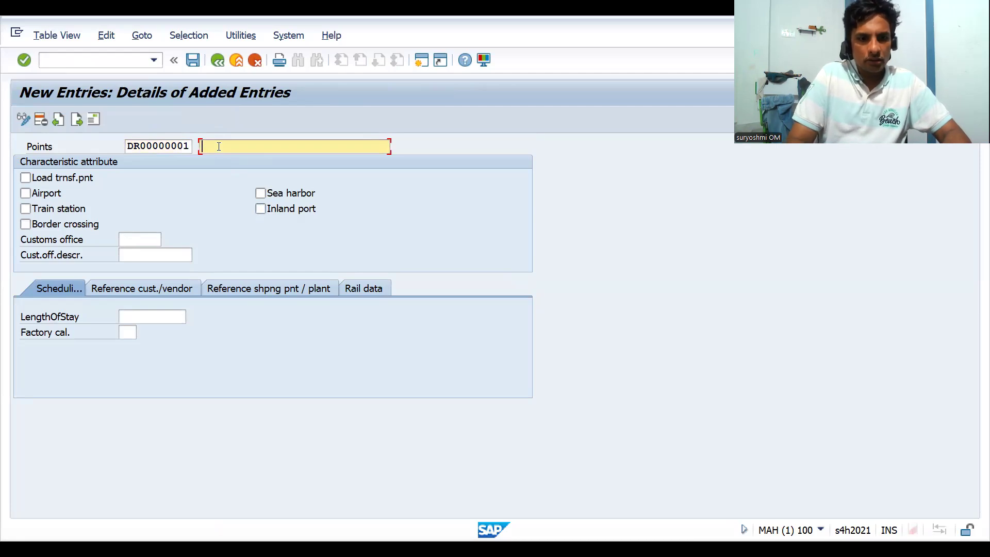
text(DOME)
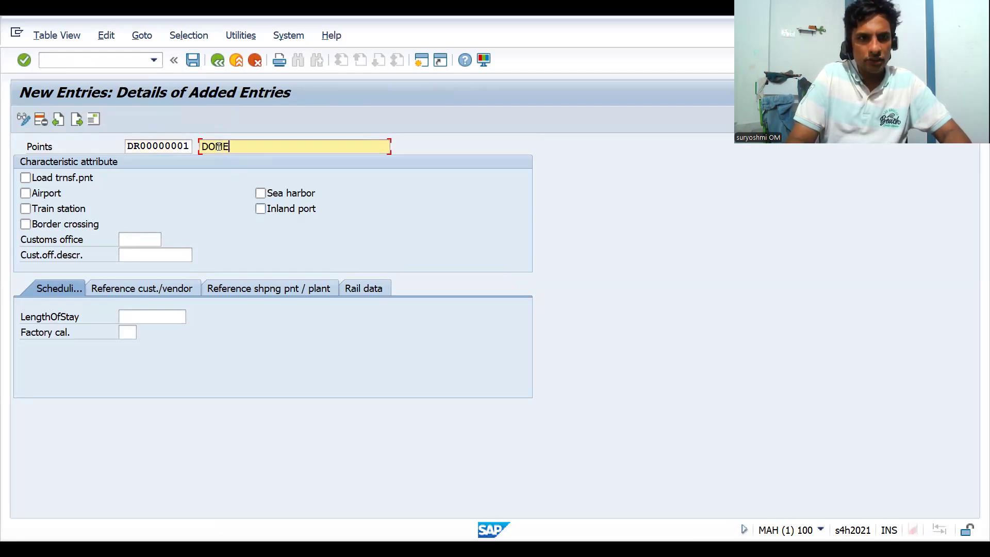
text(STIC CONNE)
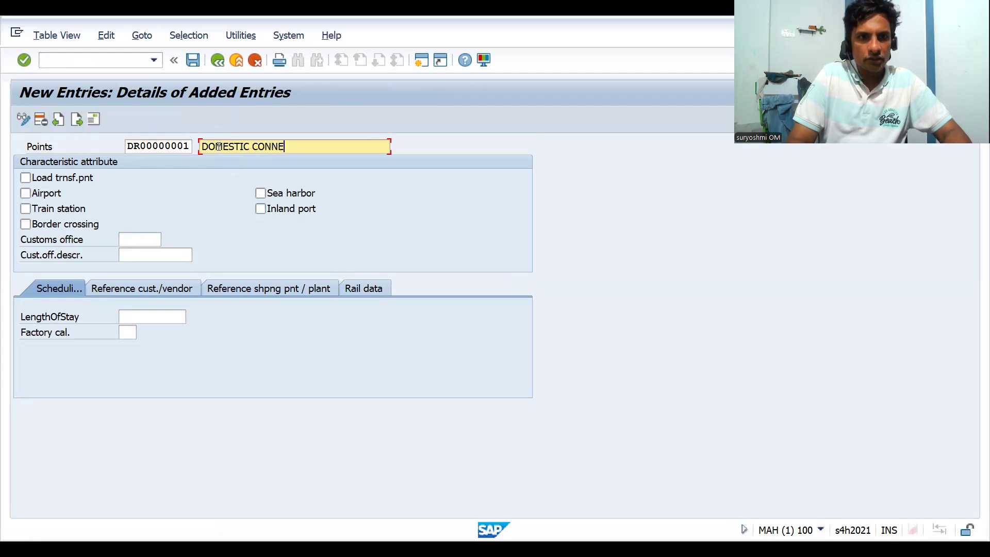
text(CTION POINT)
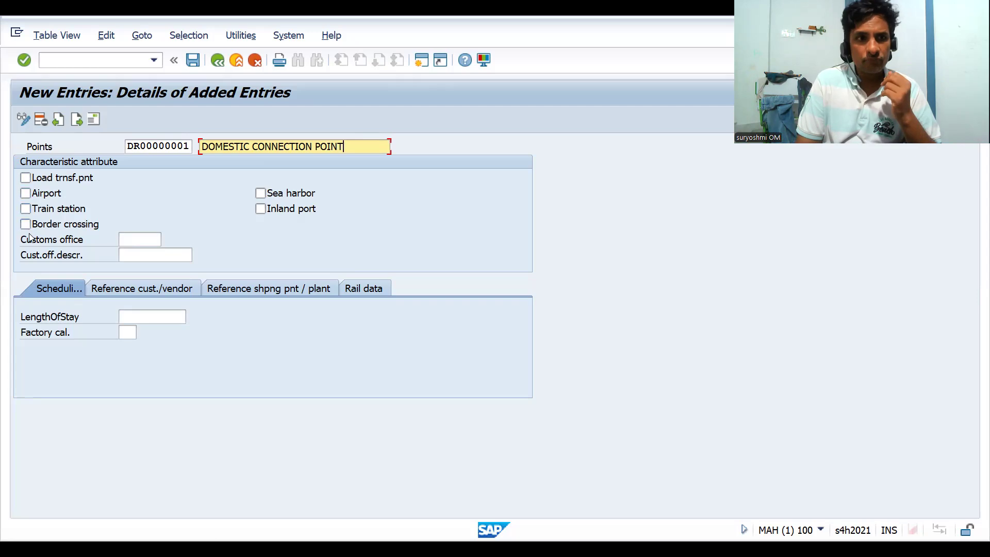
Step: Examine the new point's customs office, scheduling, customer and supplier reference, and rail data fields
click(140, 241)
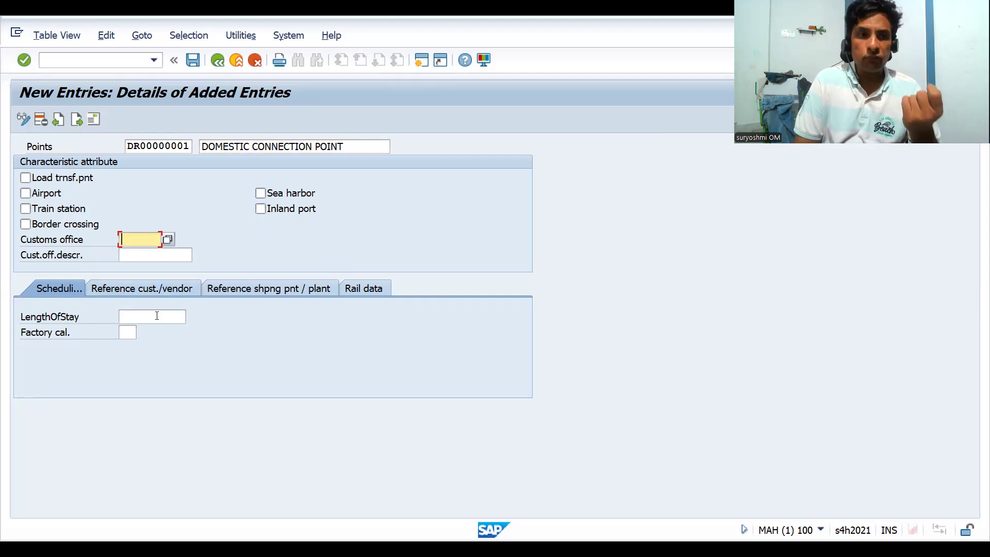
click(129, 332)
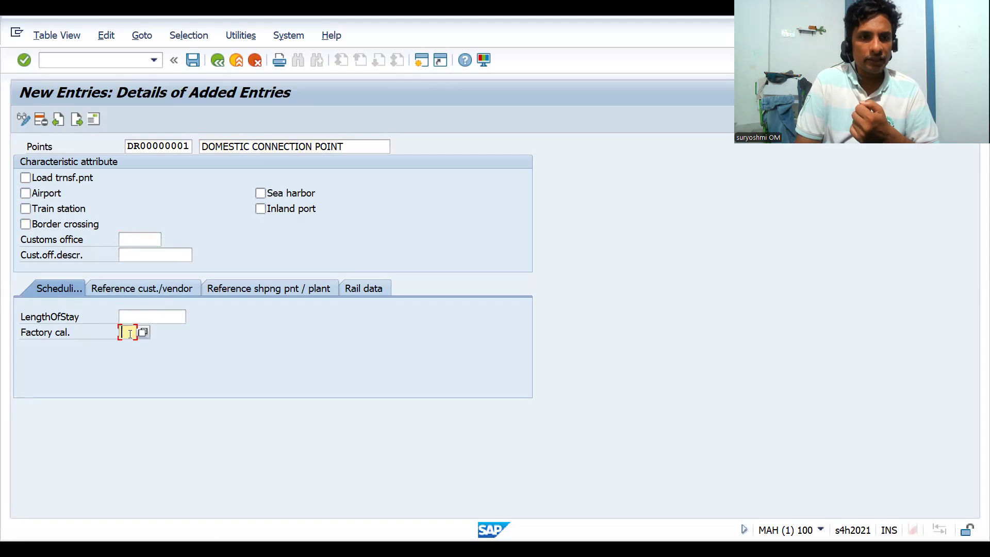
click(134, 288)
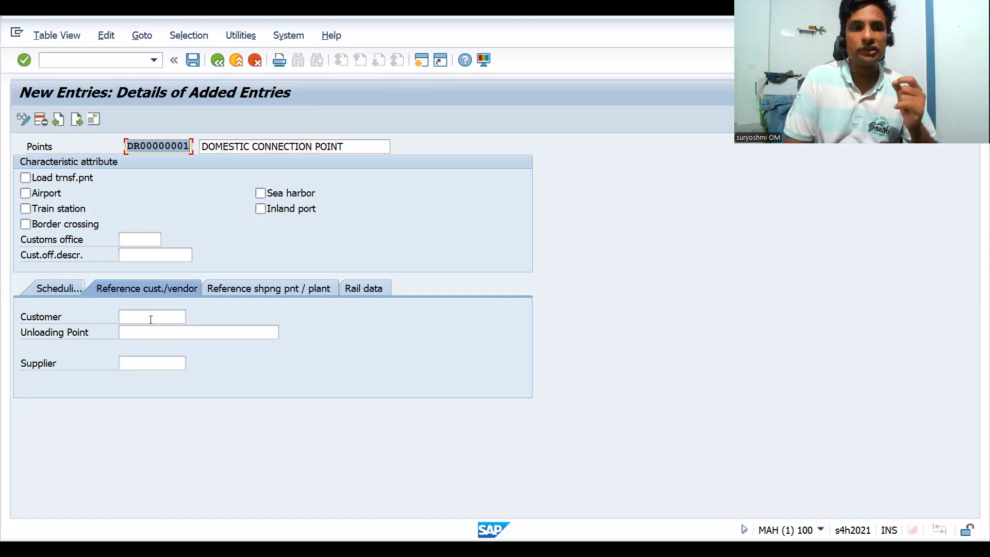
click(149, 332)
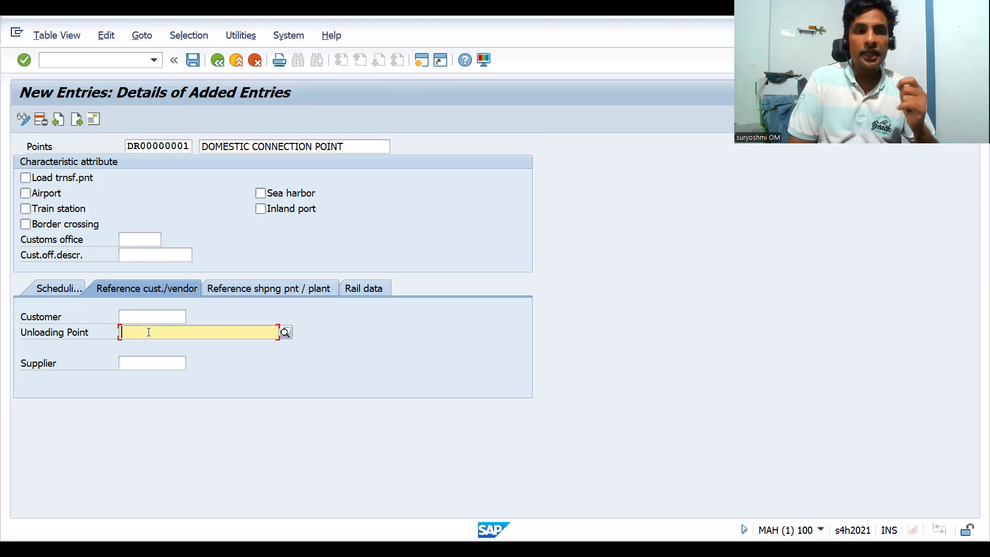
click(240, 290)
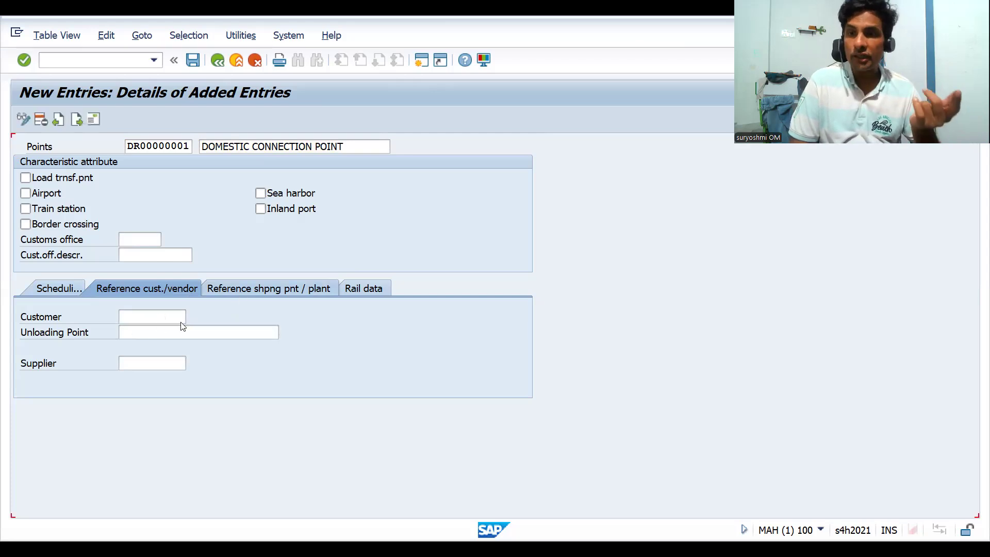
click(365, 291)
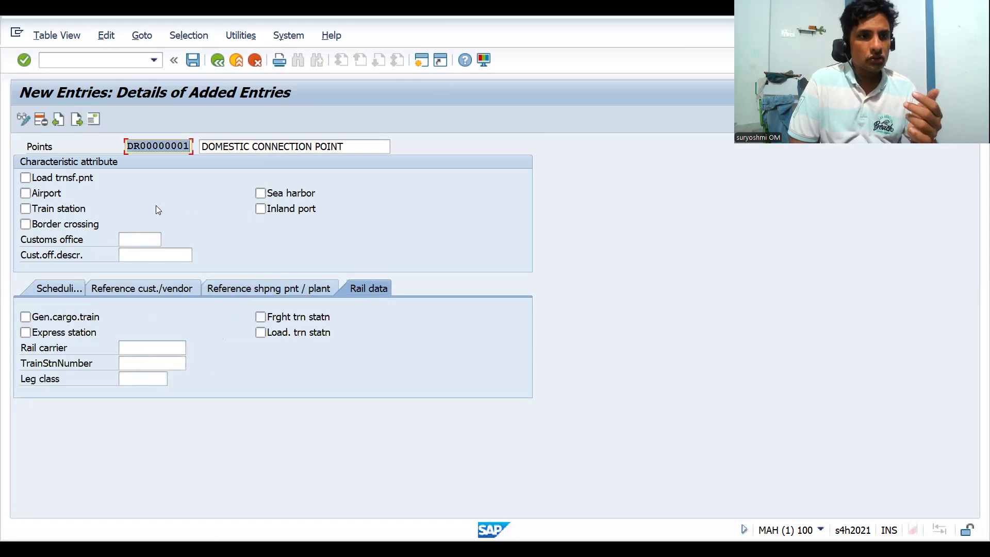
Step: Mark connection point DR00000001 as a load transfer point and try to save it
key(ctrl+s)
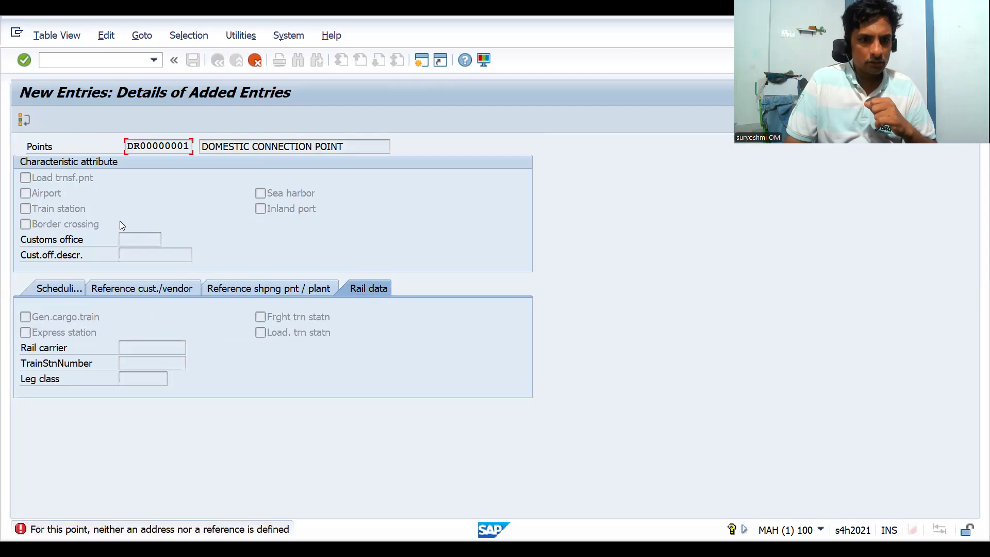
key(Return)
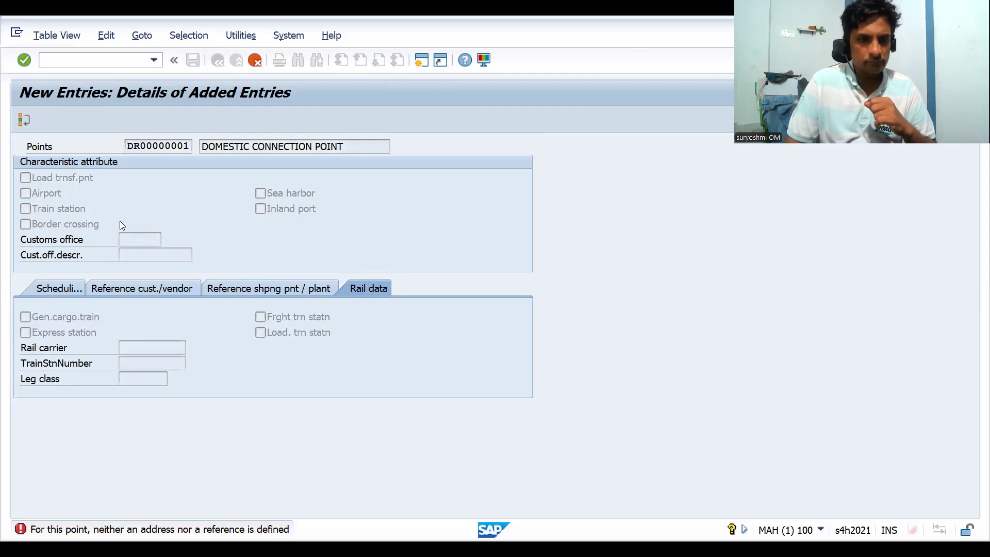
click(27, 173)
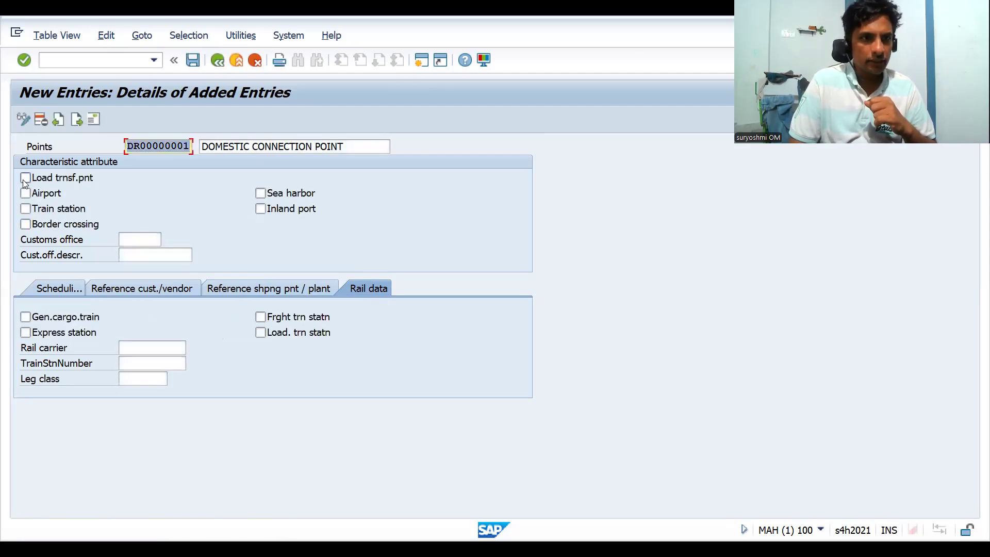
key(Return)
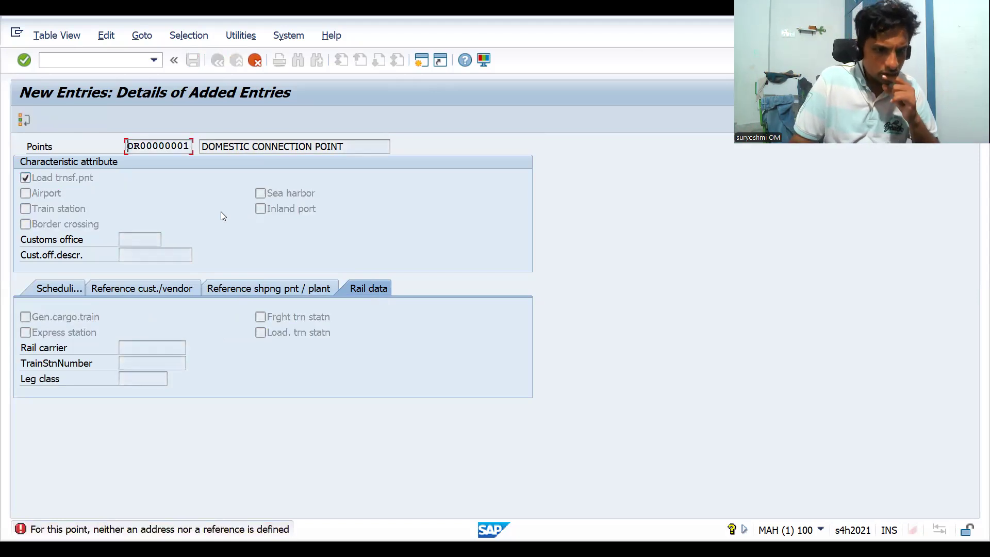
key(Return)
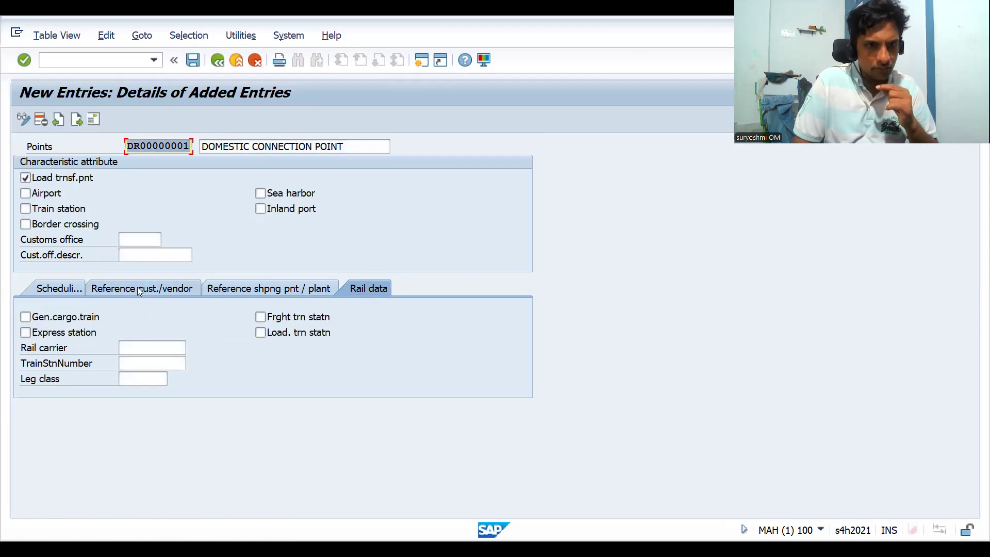
Step: Assign shipping point DRS1 as the connection point's reference and save it in the DRAM customizing request
click(219, 289)
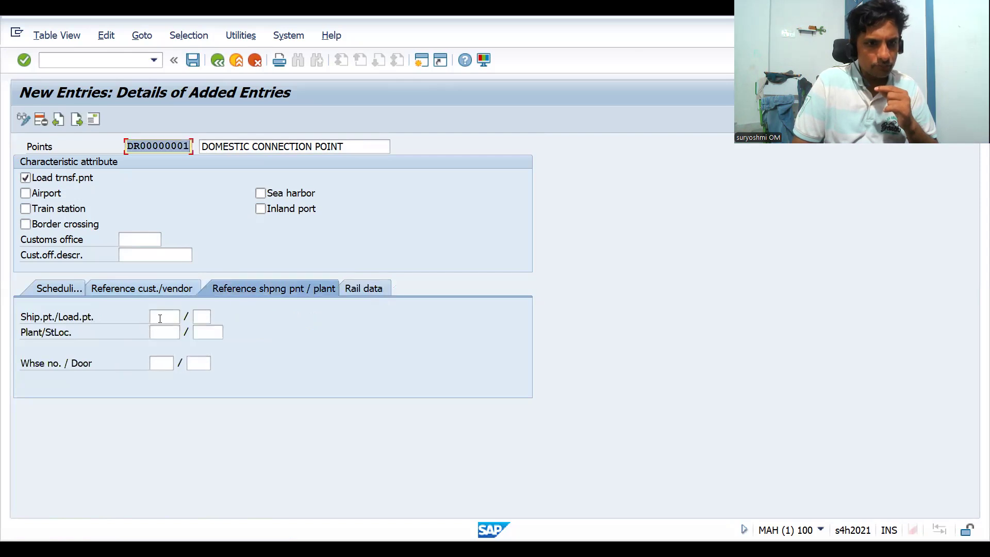
click(159, 319)
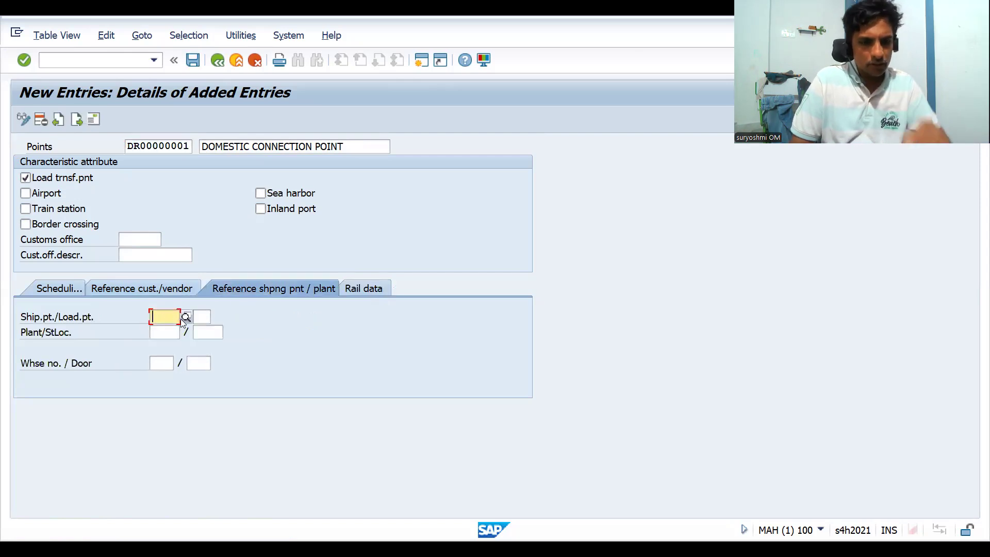
text(D)
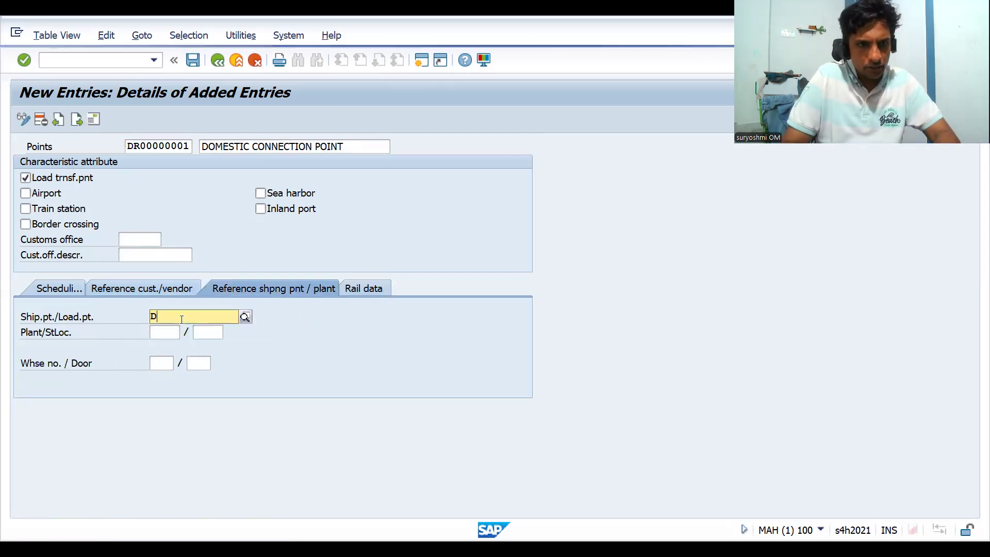
text(RS1)
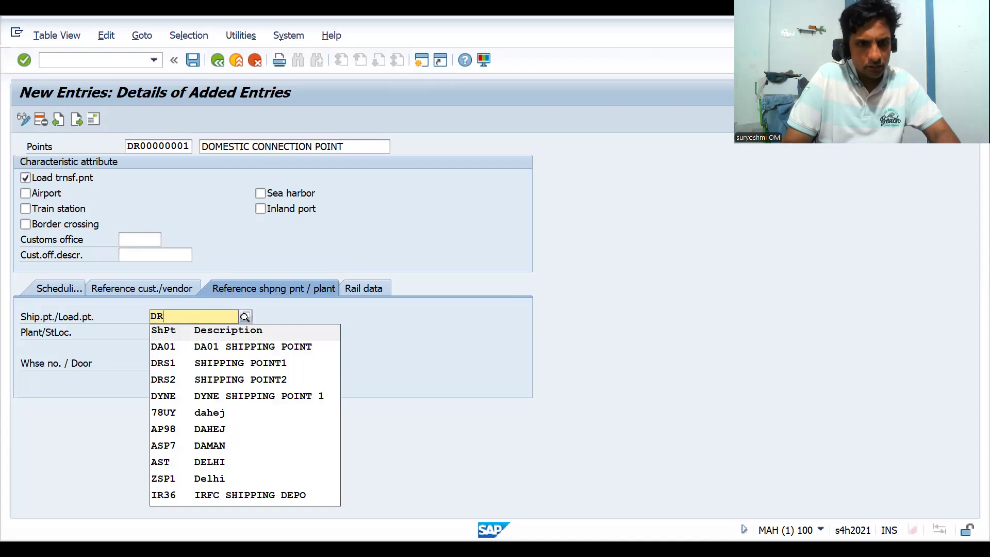
key(Return)
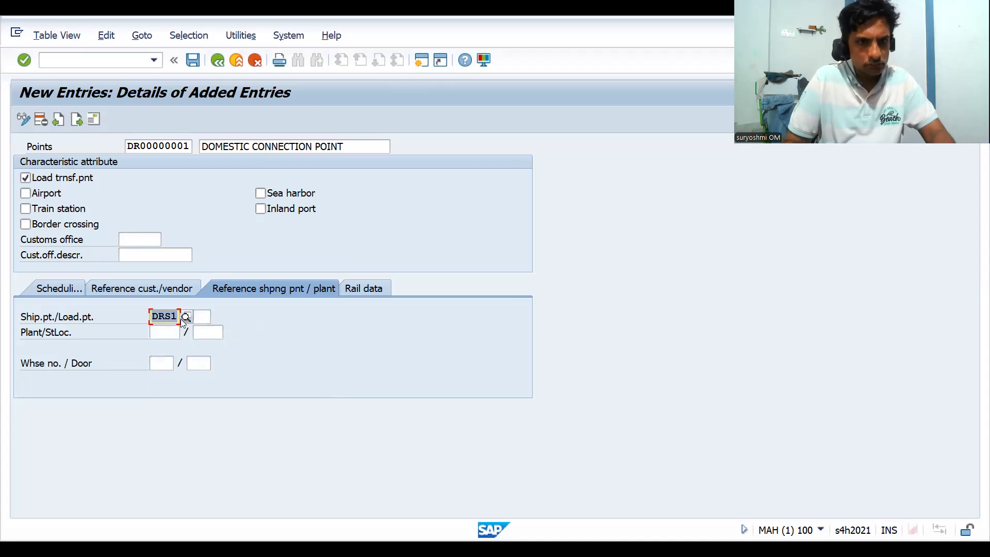
key(ctrl+s)
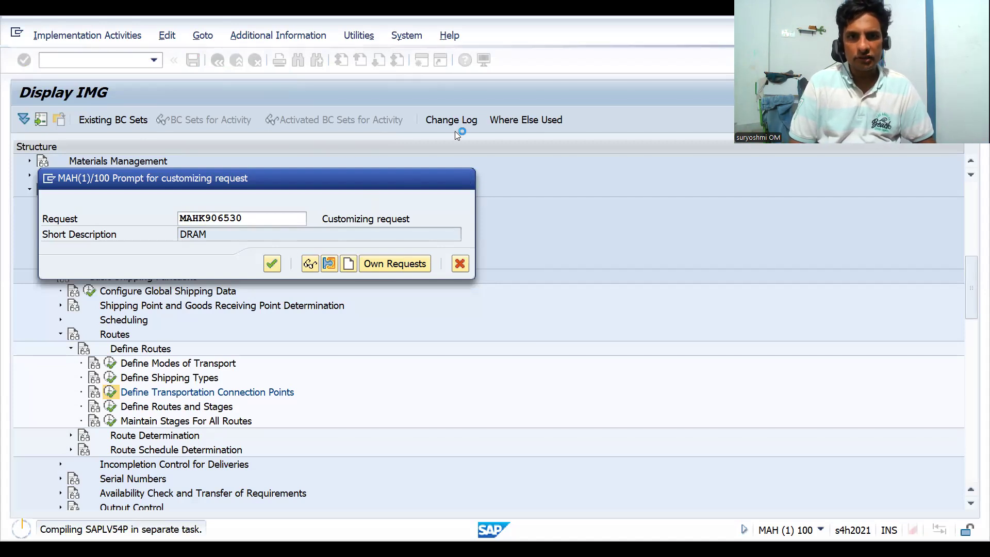
click(303, 199)
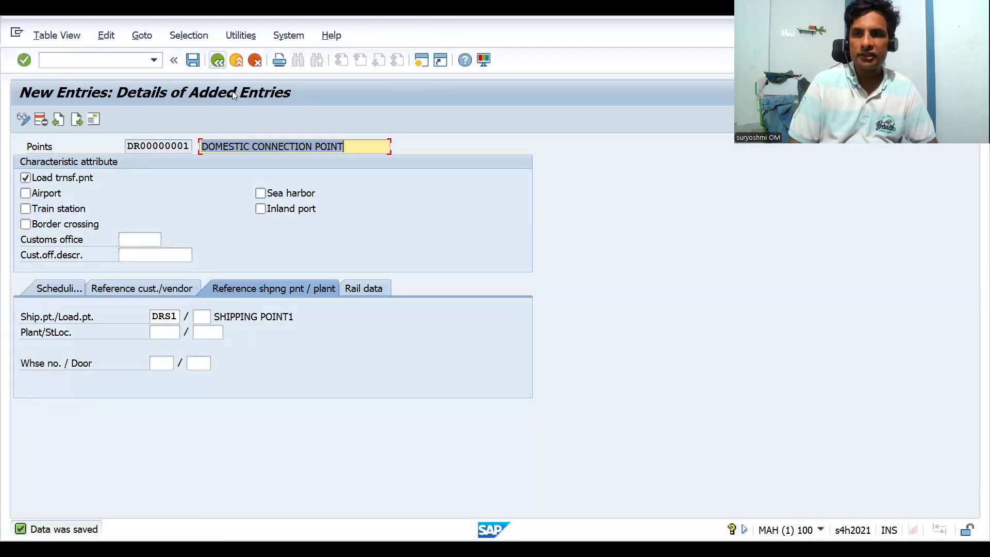
Step: Return to the customizing structure and open the Define Routes and Stages activity
key(F3)
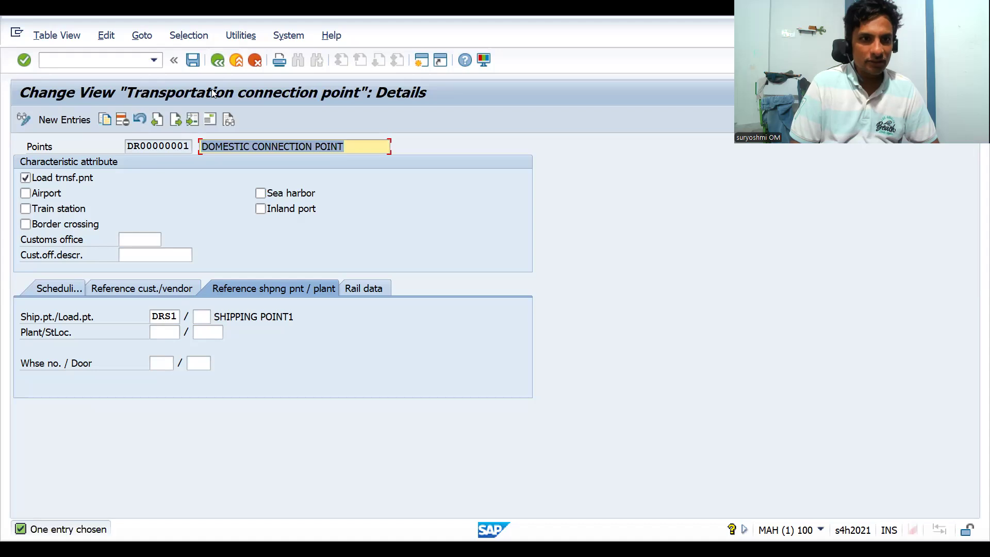
key(F3)
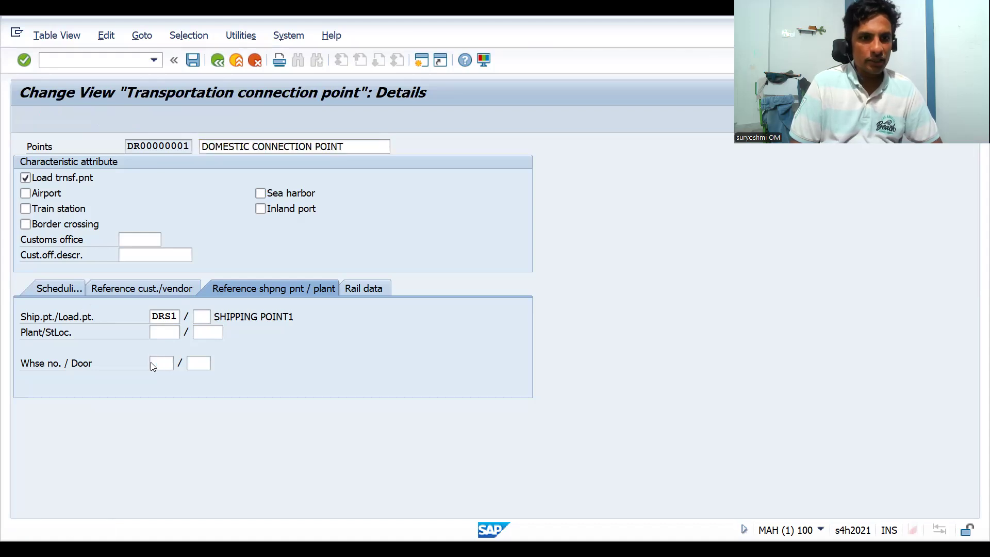
click(218, 60)
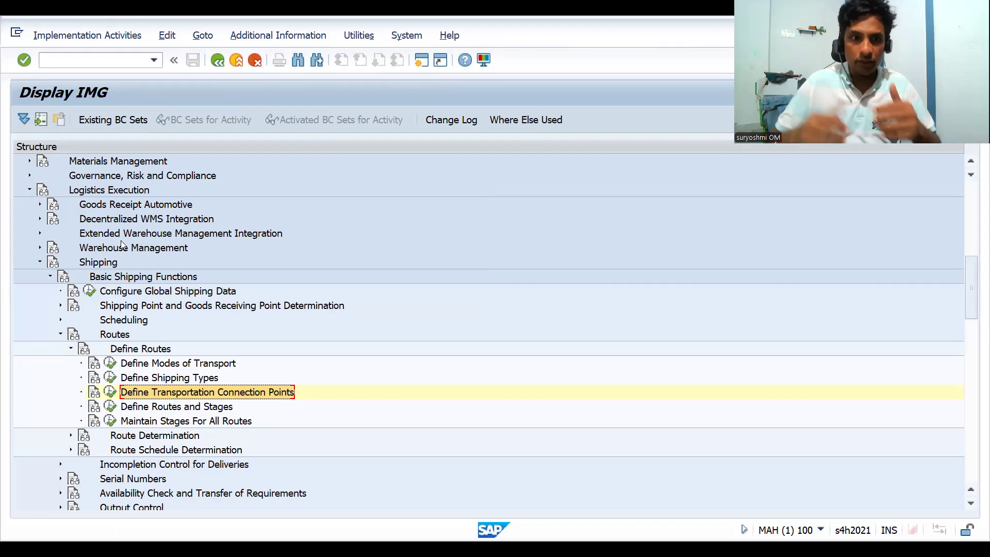
click(107, 408)
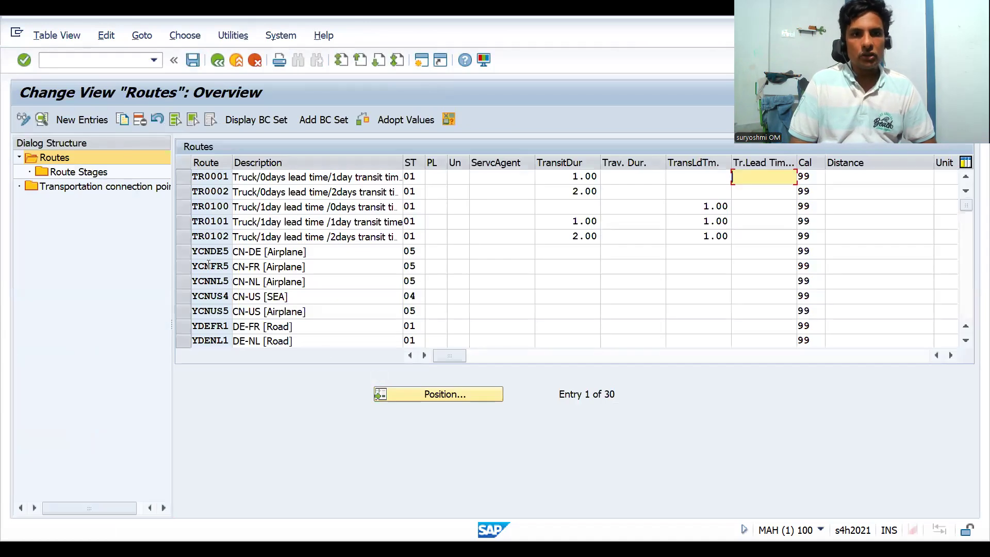
Step: Look at the existing route TR0001 and its description, and start a new route entry
click(209, 179)
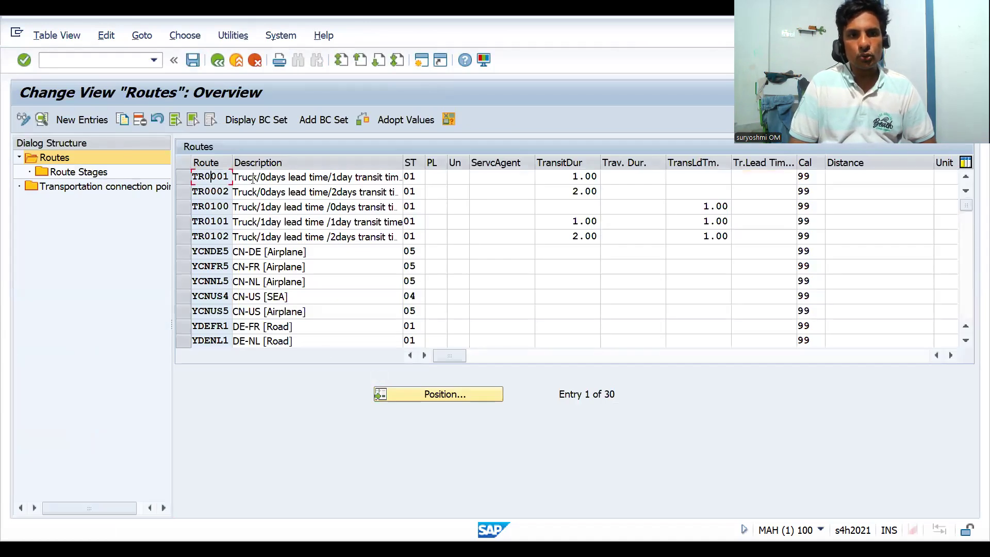
click(276, 178)
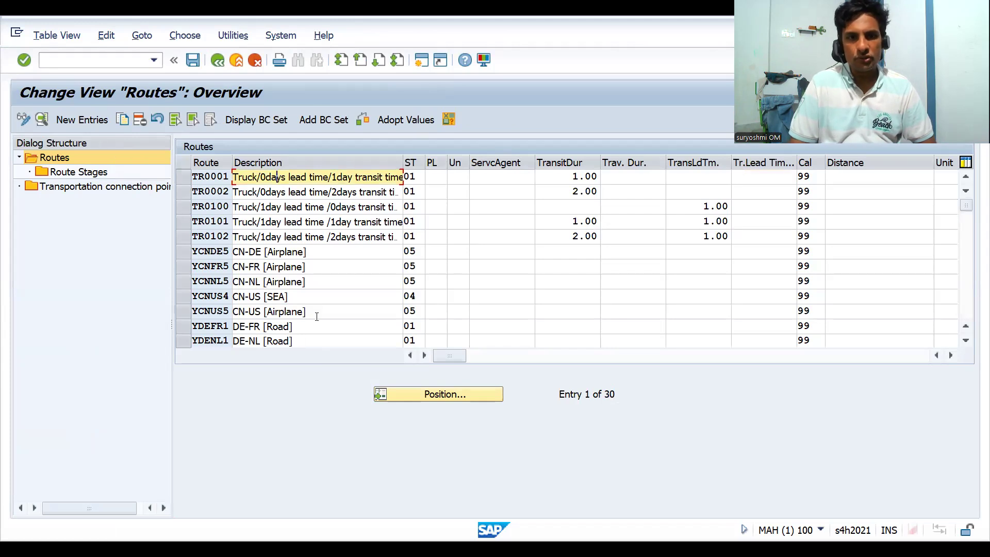
click(76, 122)
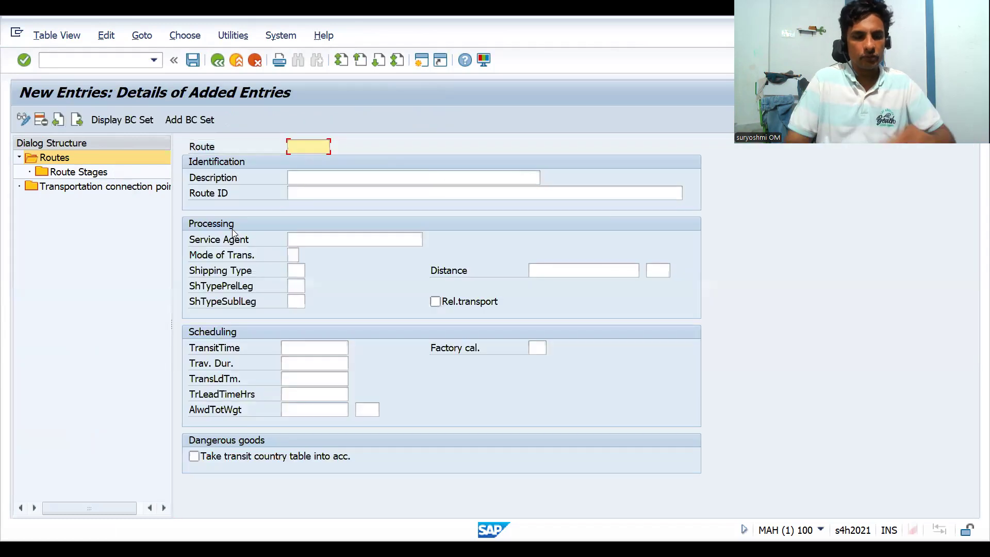
Step: Enter the new route DR0001 with the description "DOMESTIC ROAD FROM HAMBURG TO BERLIN"
text(DR0000)
key(BackSpace)
text(1)
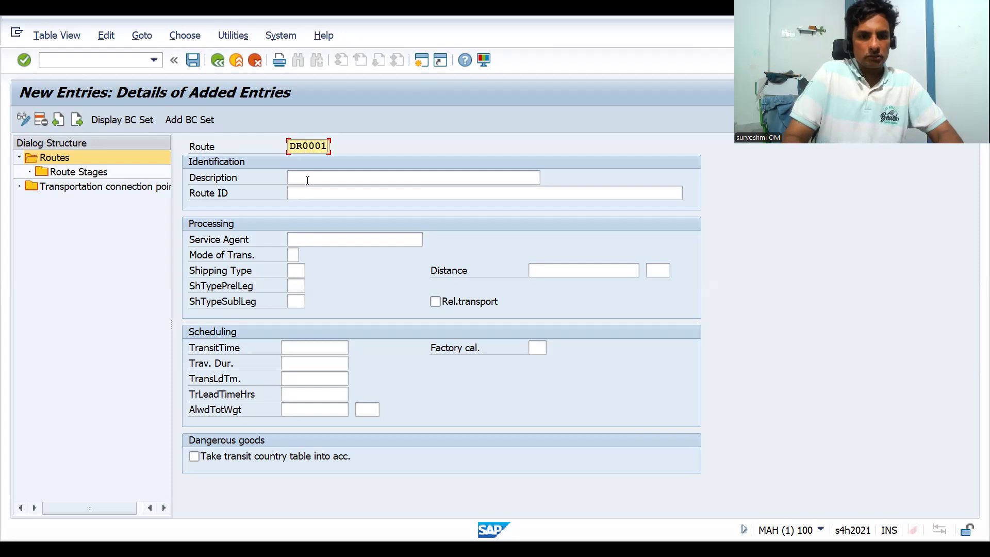
click(308, 181)
text(DOMESTIC ROAD)
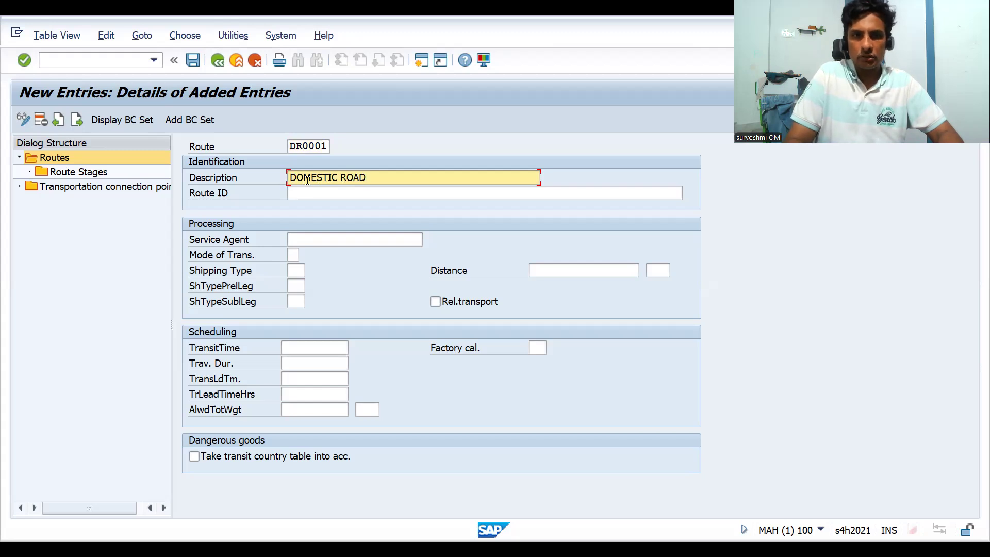
text( FROM HA)
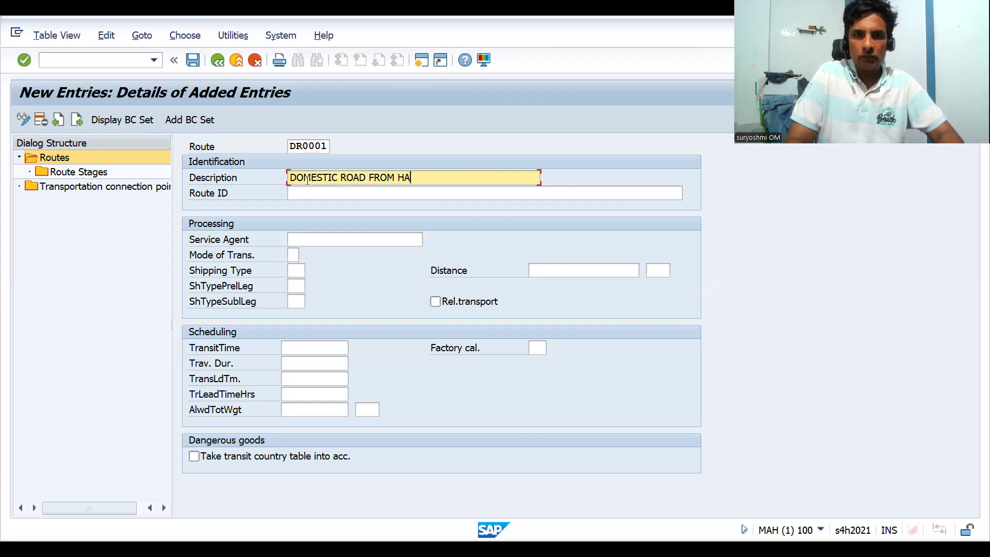
text(MBURG)
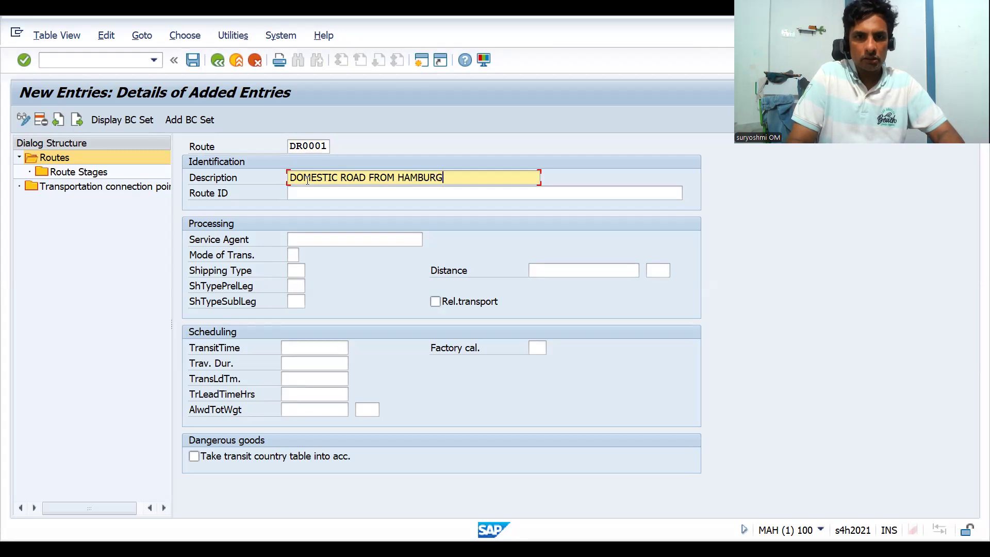
text( TO BERLIN)
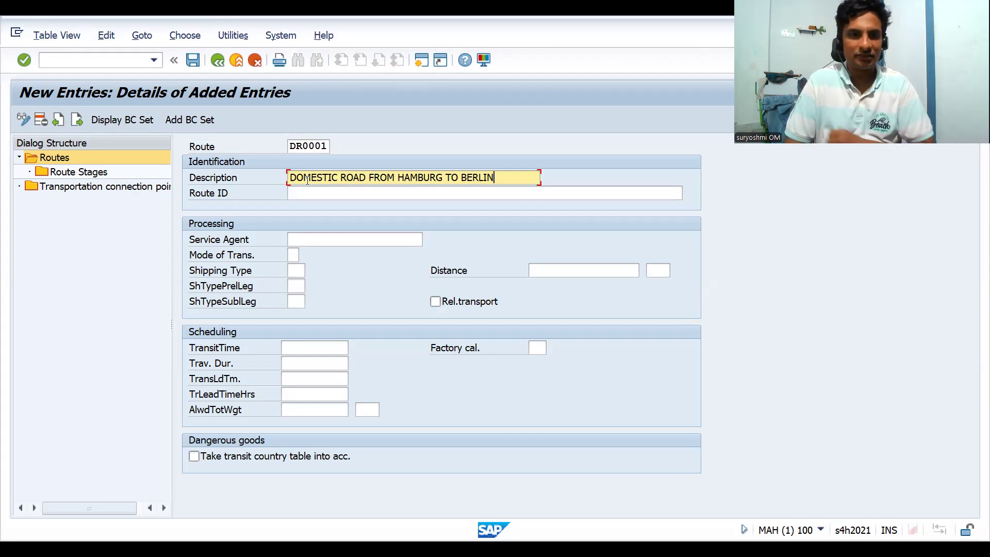
Step: Set the route's mode of transport to 3 (Road) using the entry for country DE
click(310, 237)
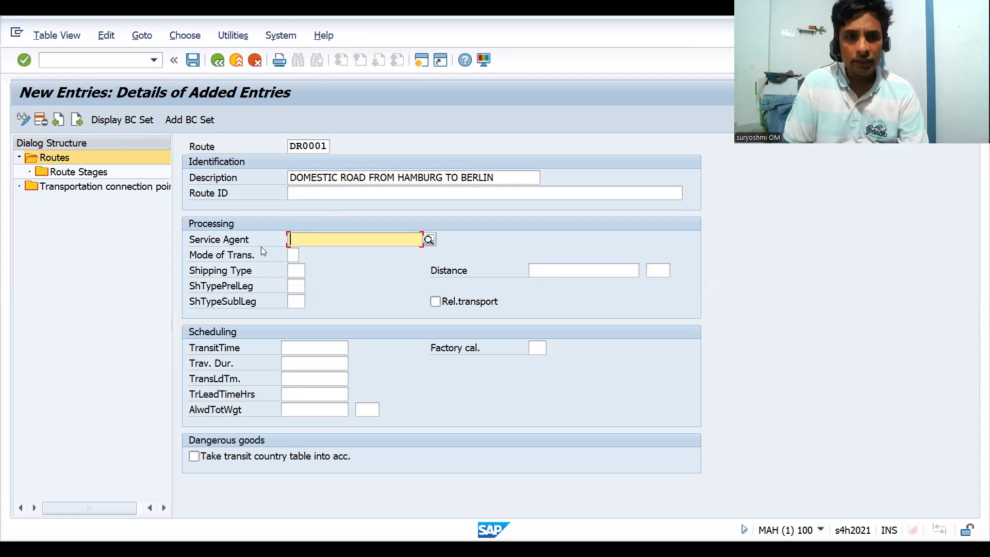
click(289, 254)
click(306, 241)
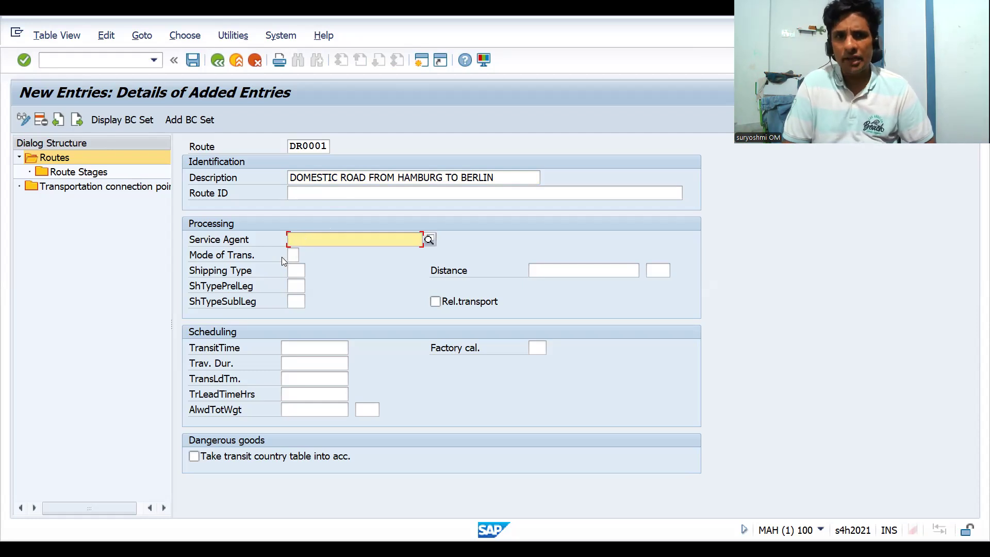
click(292, 255)
click(301, 257)
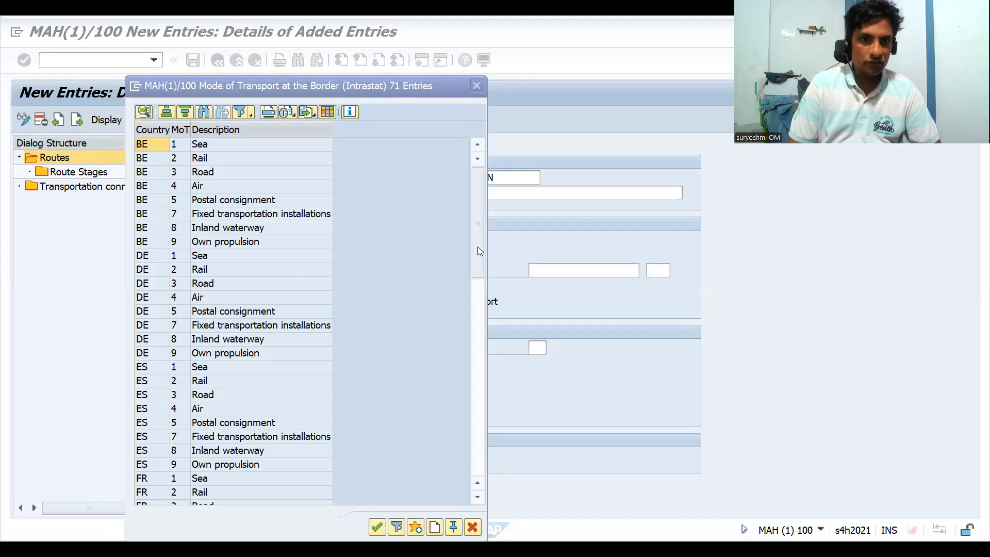
drag(477, 248, 478, 453)
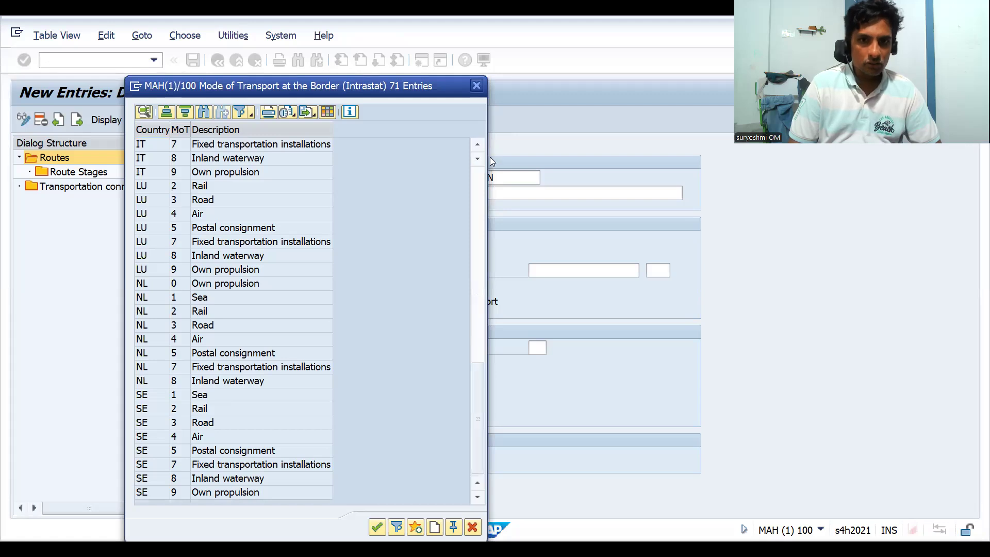
click(474, 193)
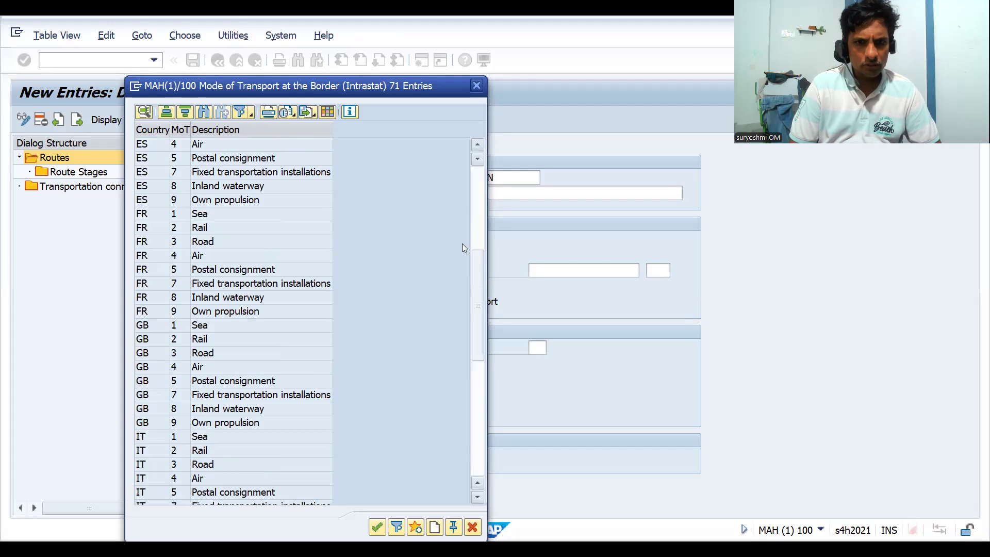
drag(480, 268, 477, 160)
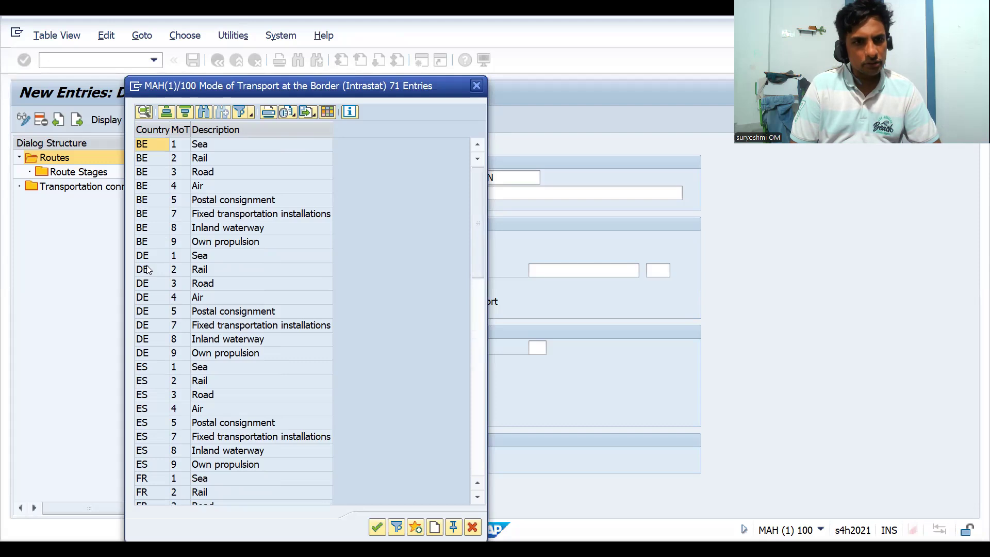
double_click(141, 287)
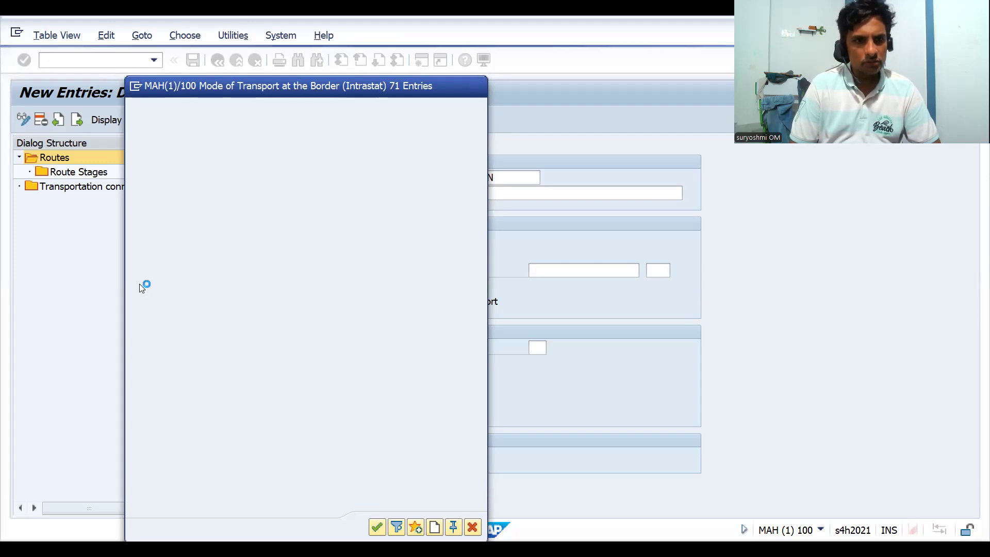
Step: Set the route's shipping type to D1 (HEAVY TRUCKS) and clear its mode of transport
click(299, 270)
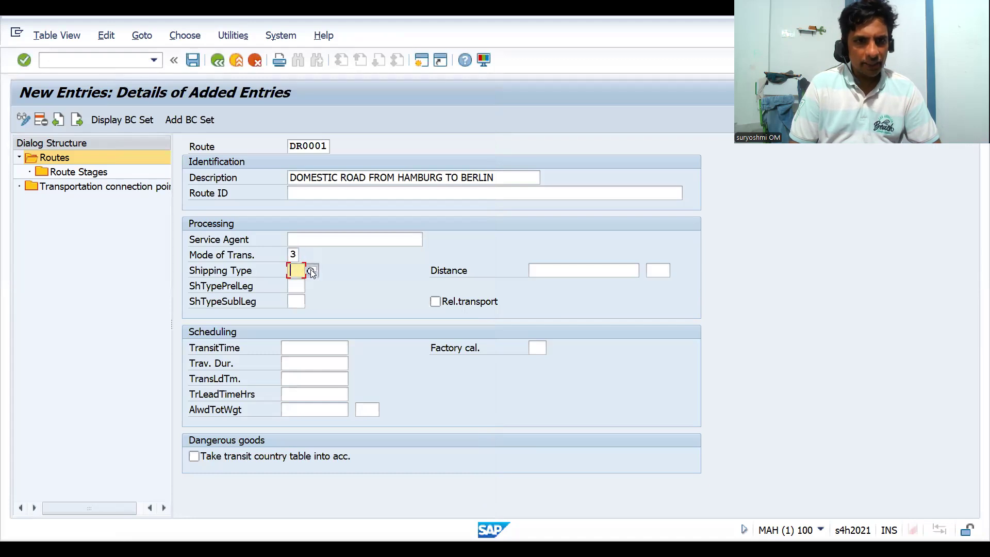
click(312, 270)
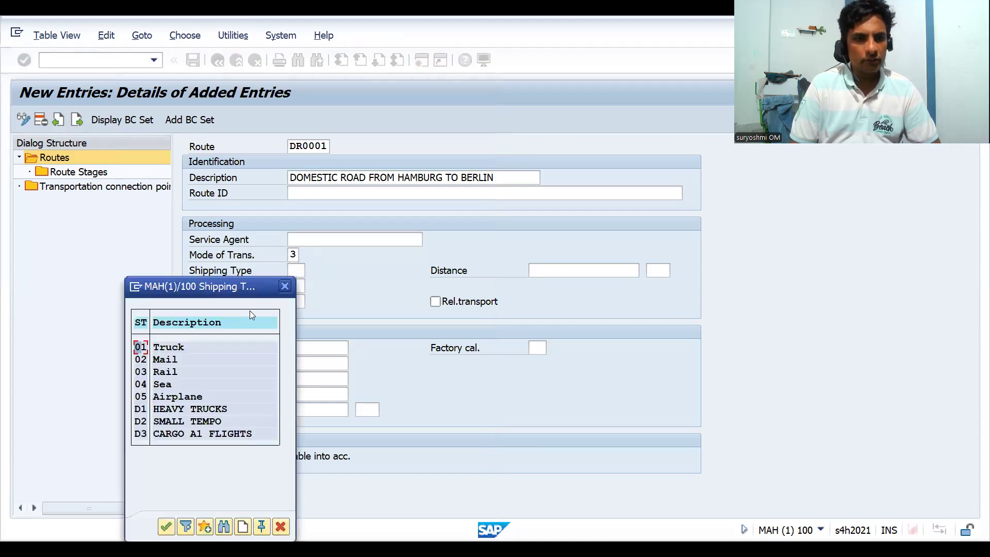
double_click(139, 413)
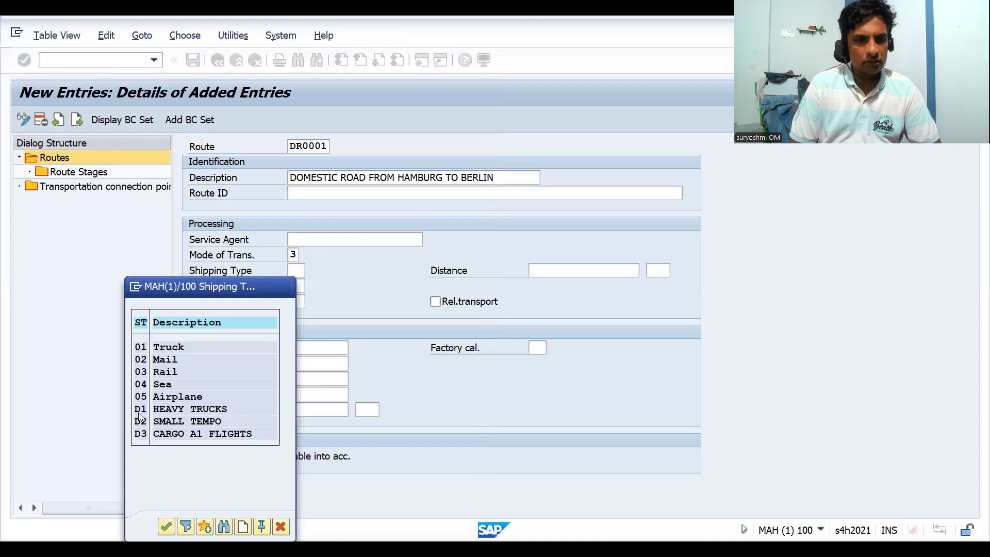
click(292, 256)
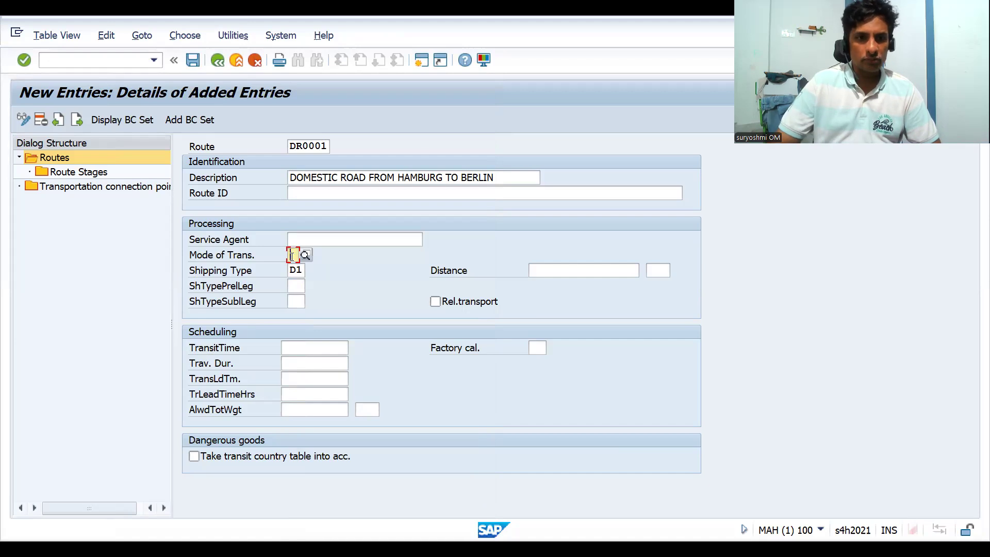
key(Return)
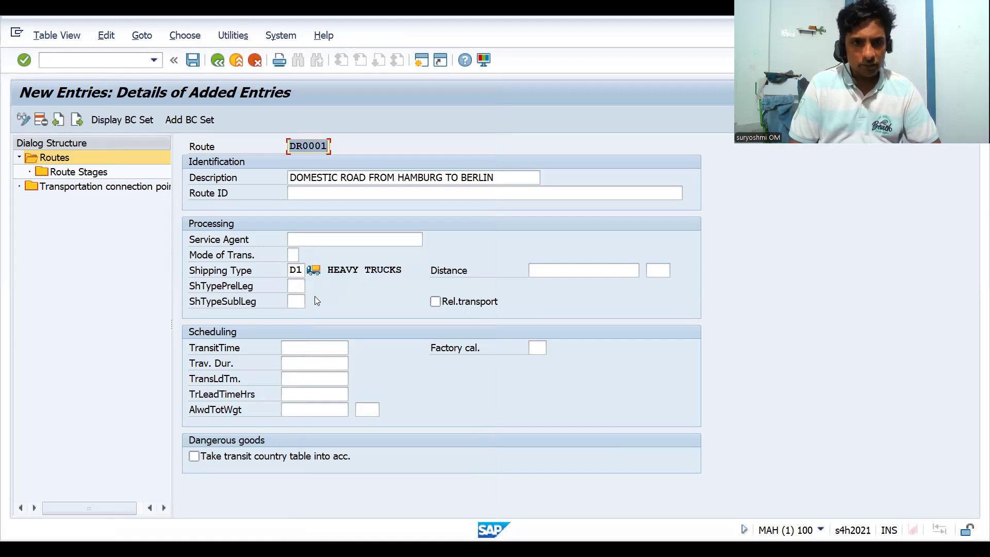
Step: Mark the route as relevant for transport and set its distance to 200 KM
click(298, 288)
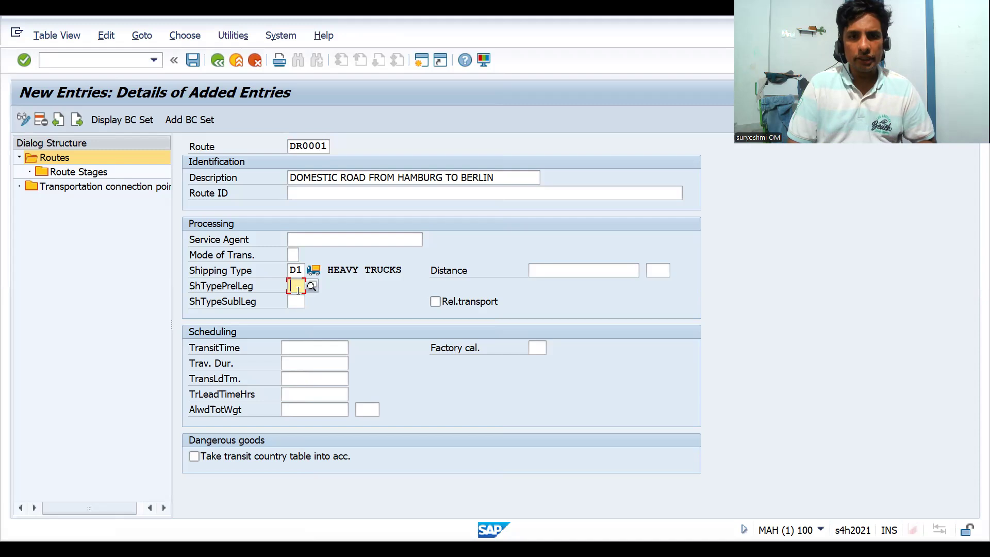
click(434, 302)
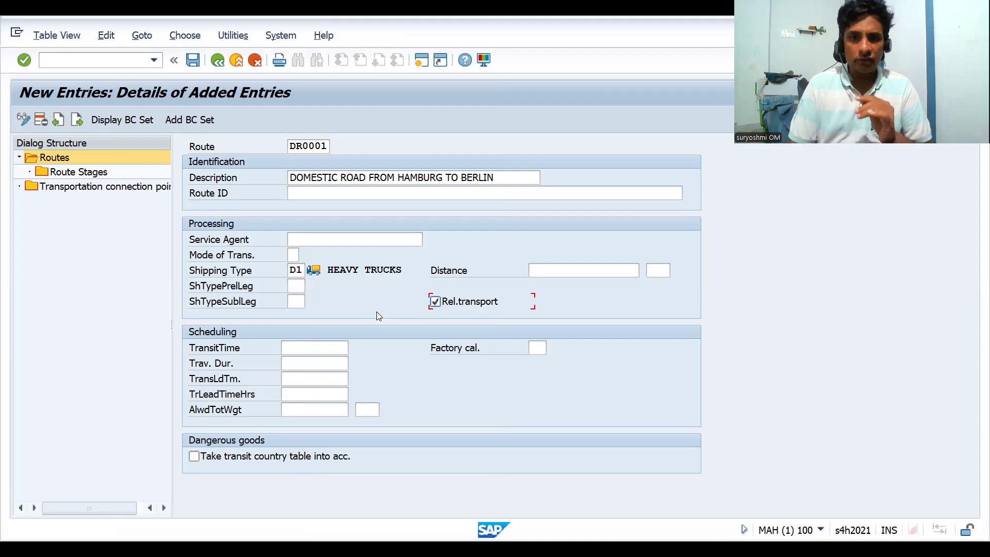
click(533, 269)
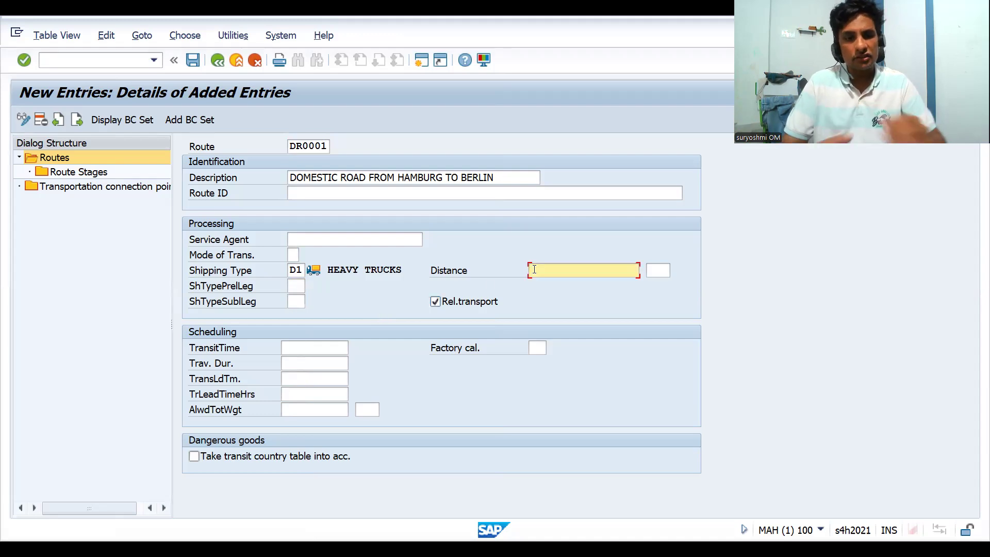
text(200)
key(Tab)
text(KM)
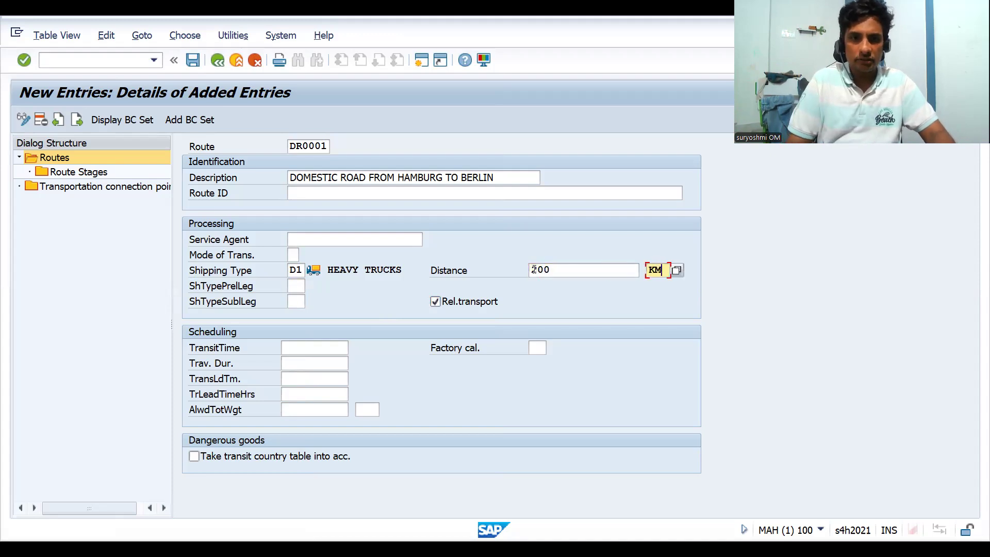
key(Return)
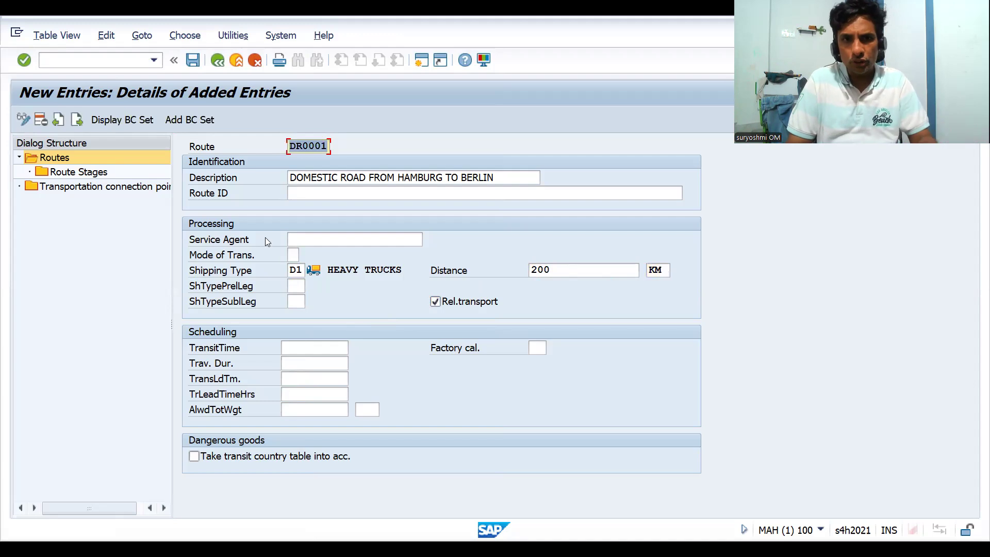
Step: Set the route's transit time to 2 in the scheduling data
click(405, 180)
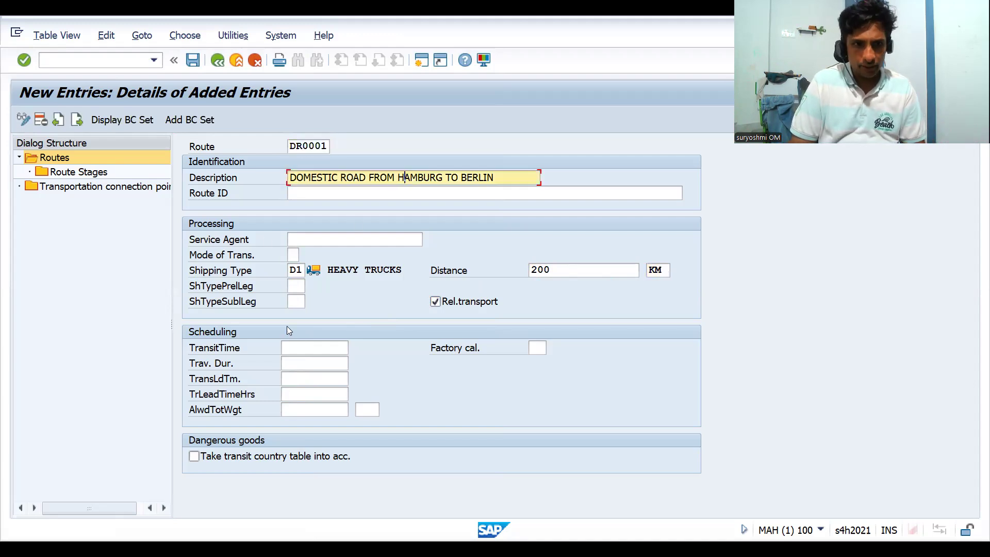
click(301, 346)
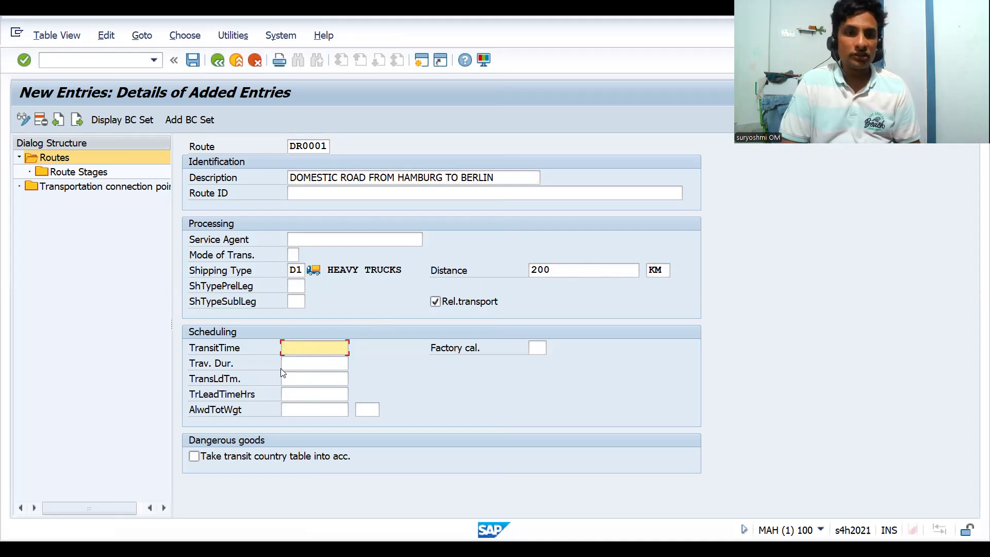
click(295, 364)
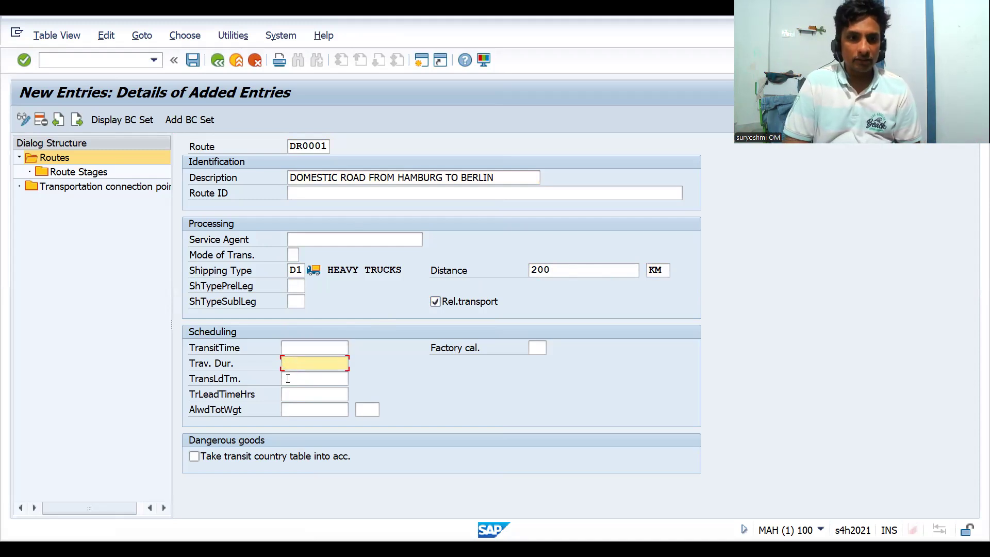
click(302, 349)
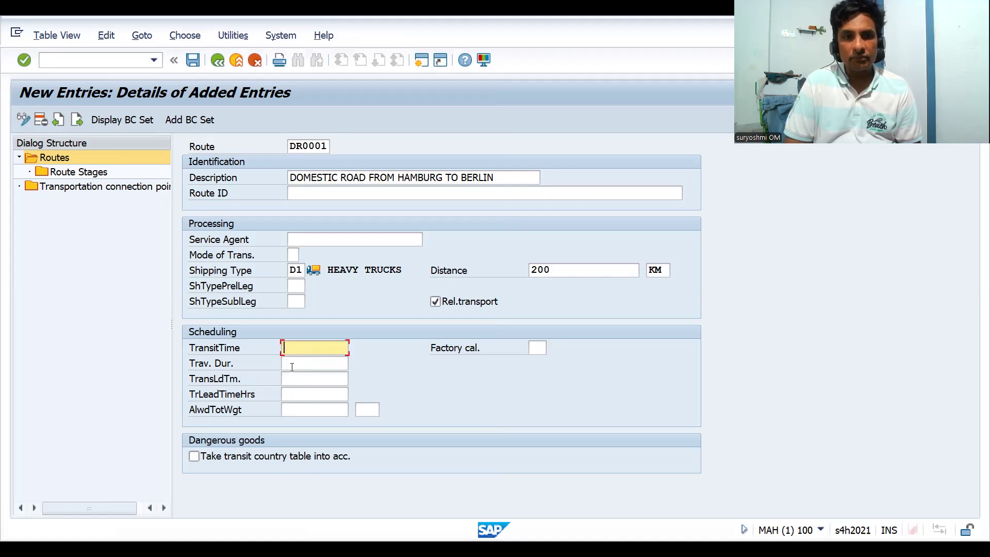
click(296, 358)
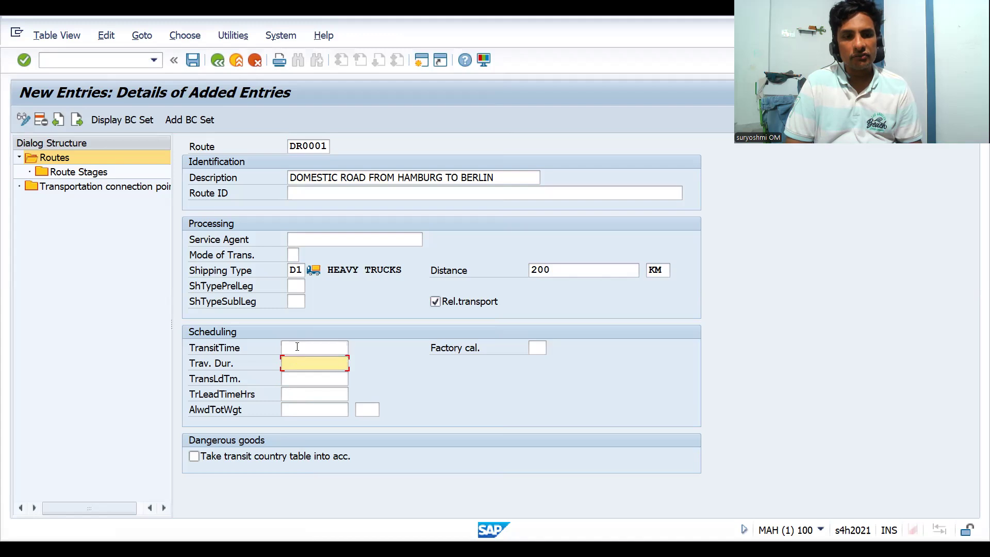
click(297, 347)
text(2)
key(Return)
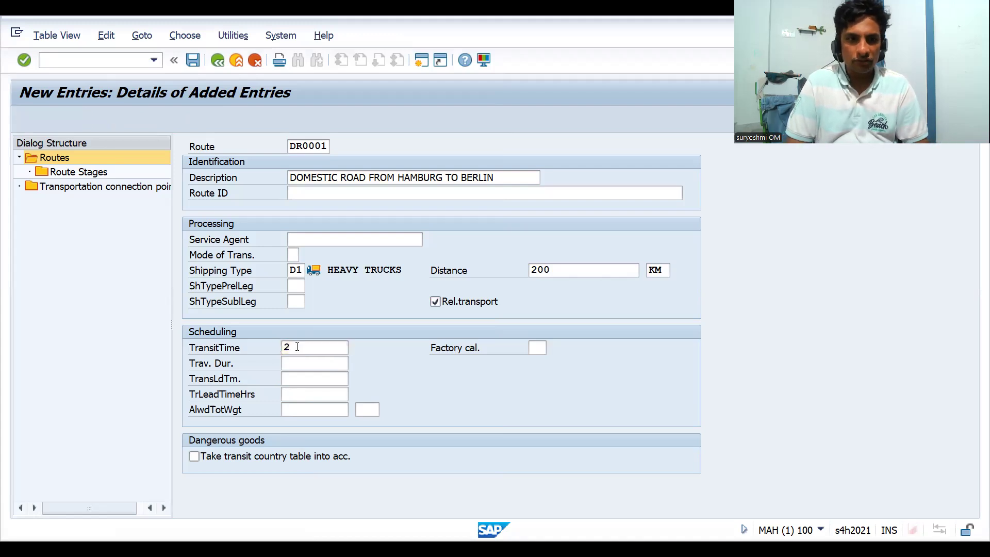
Step: Set the route's transportation lead time (TransLdTm.) to 2.0 and leave the travel duration empty
click(289, 365)
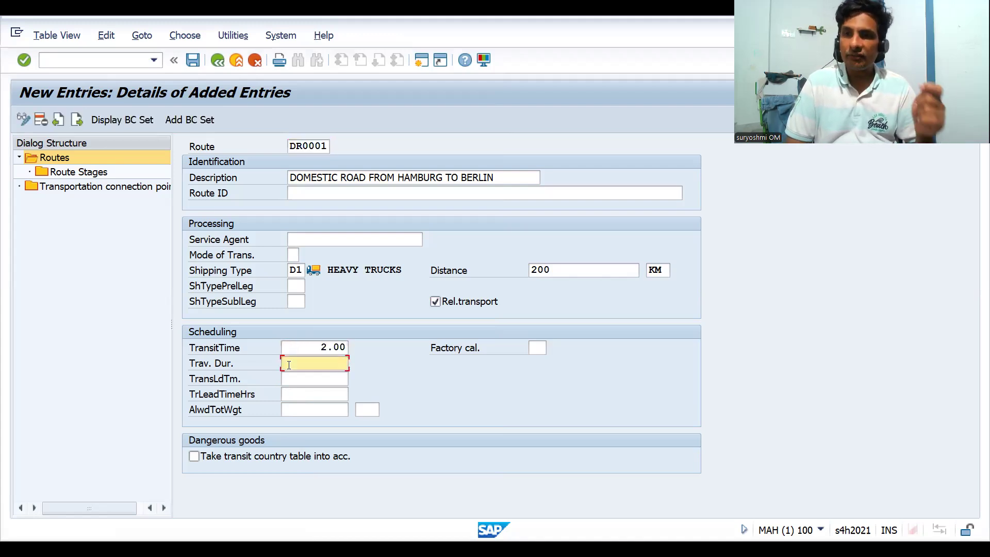
click(296, 381)
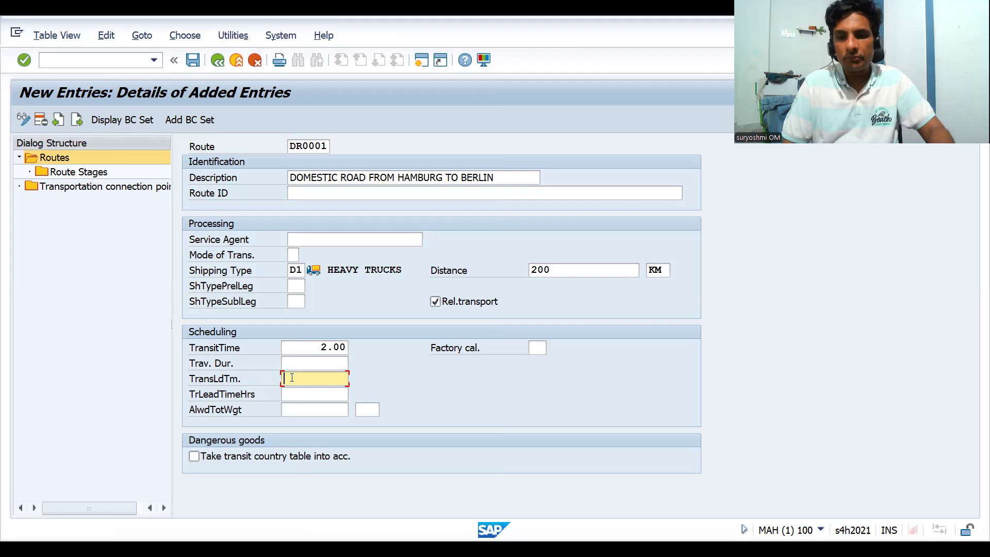
text(2.0)
key(Return)
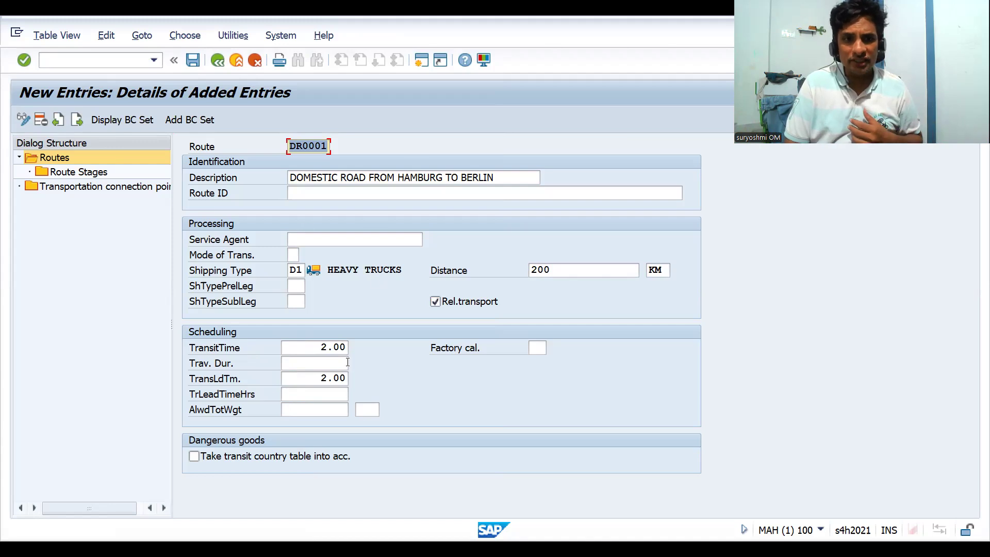
click(336, 379)
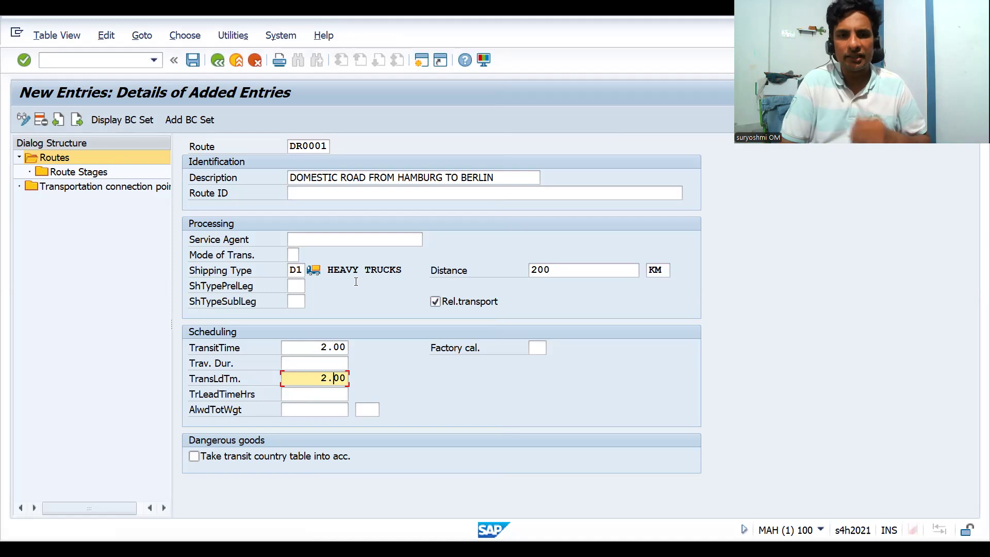
click(291, 374)
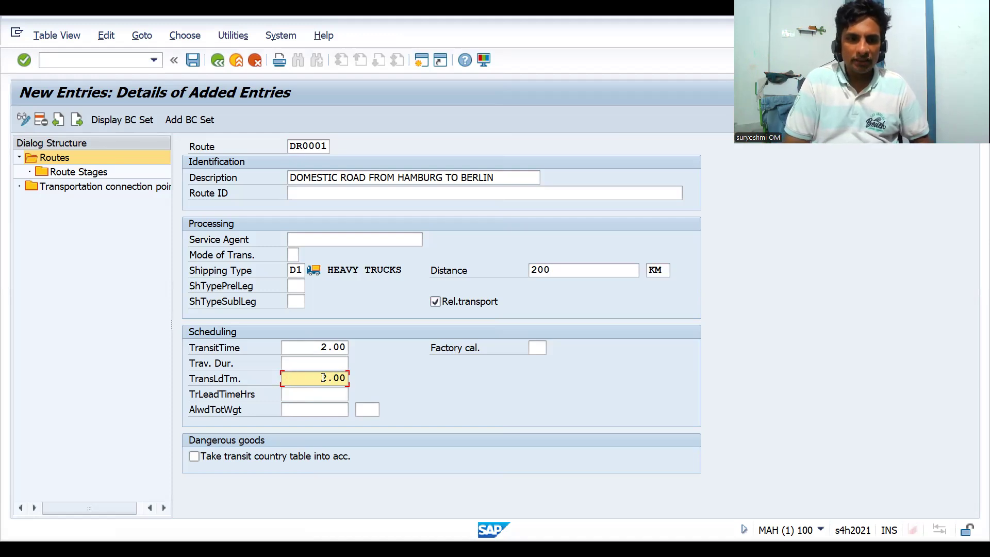
drag(323, 378, 376, 384)
click(374, 385)
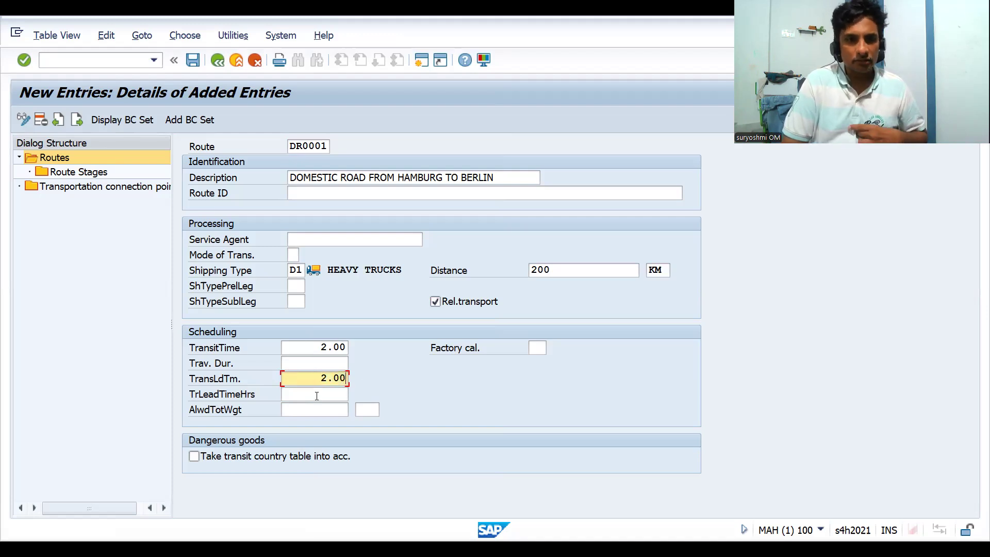
click(301, 391)
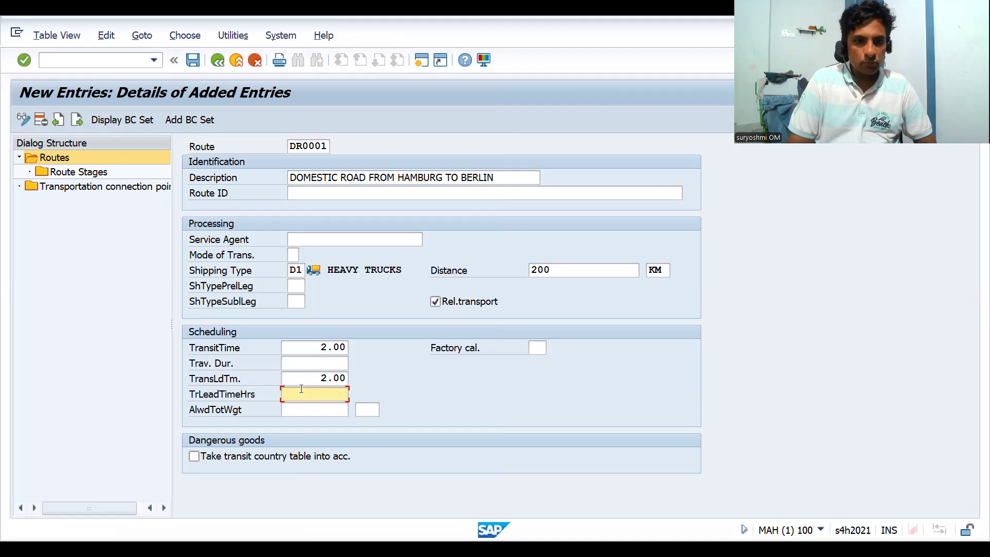
Step: Set the route's allowed total weight to 100 KG and save the route in the proposed customizing request
click(304, 408)
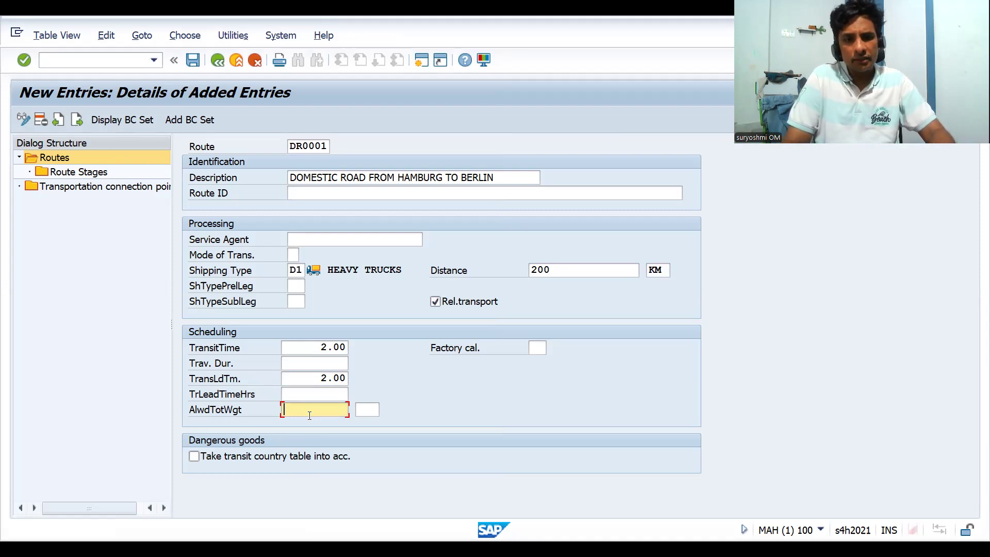
text(100)
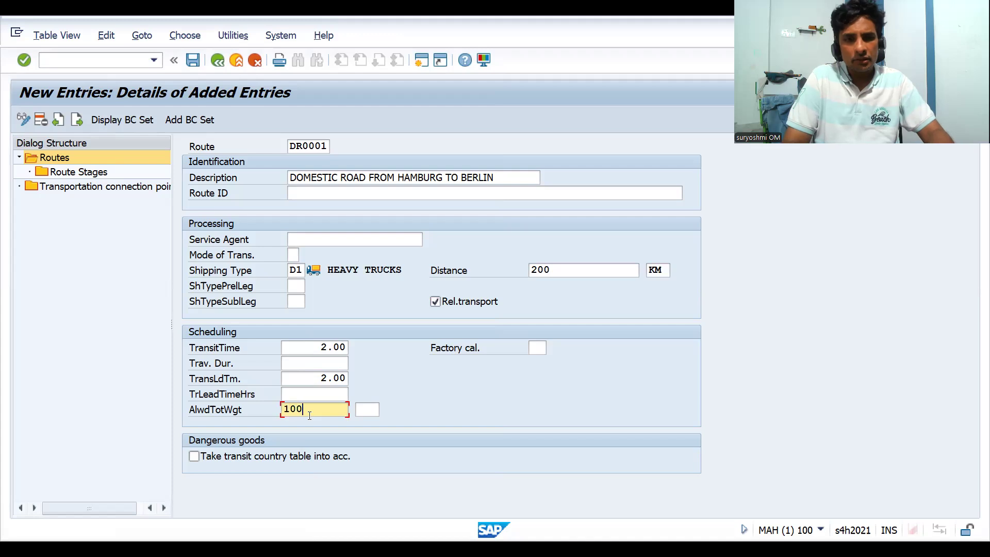
key(Tab)
text(KG)
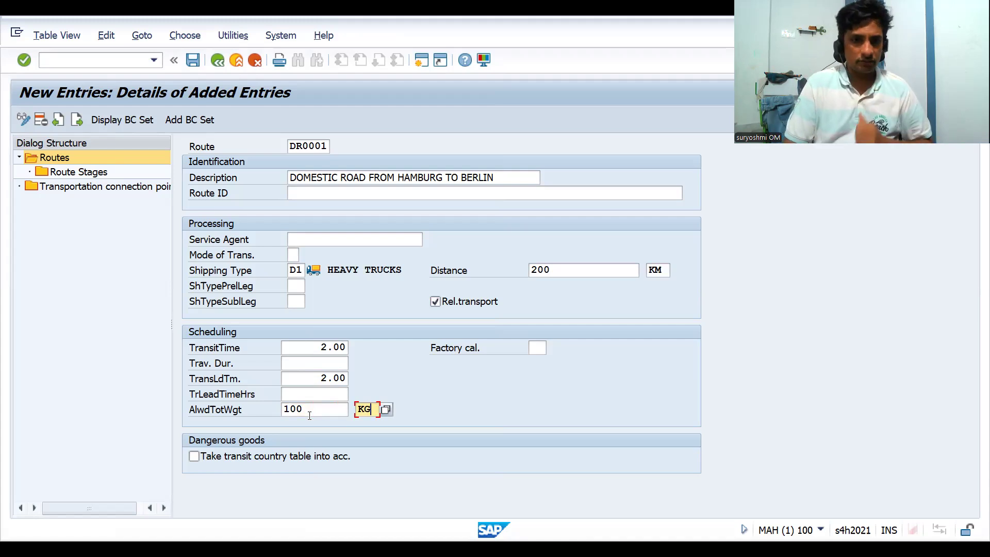
key(ctrl+s)
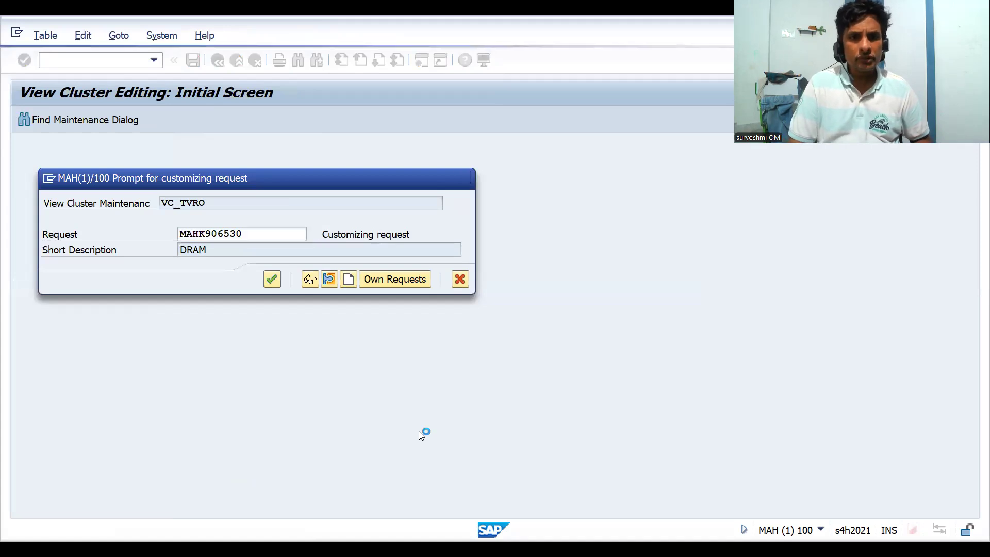
key(Return)
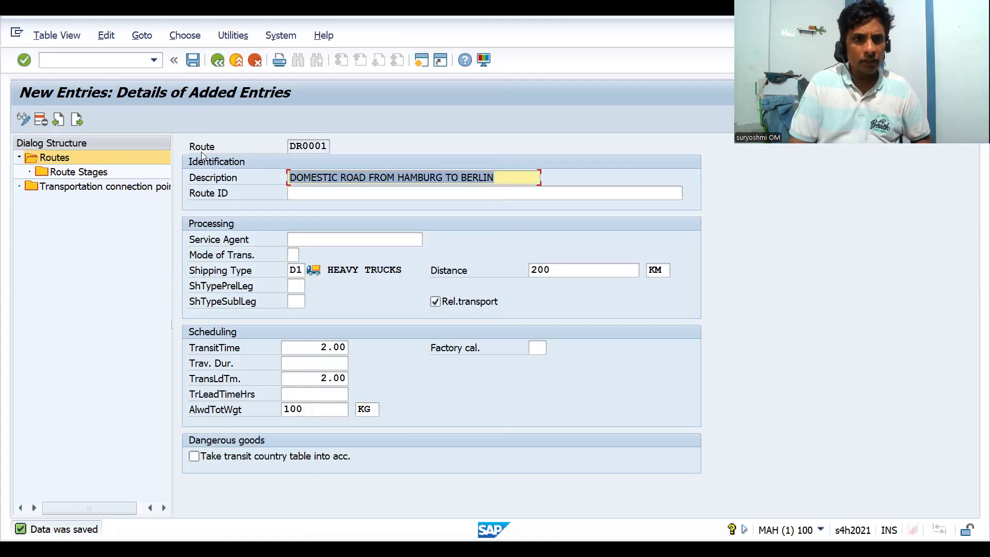
Step: Check the route stages of DR0001 and return to the routes overview
click(77, 173)
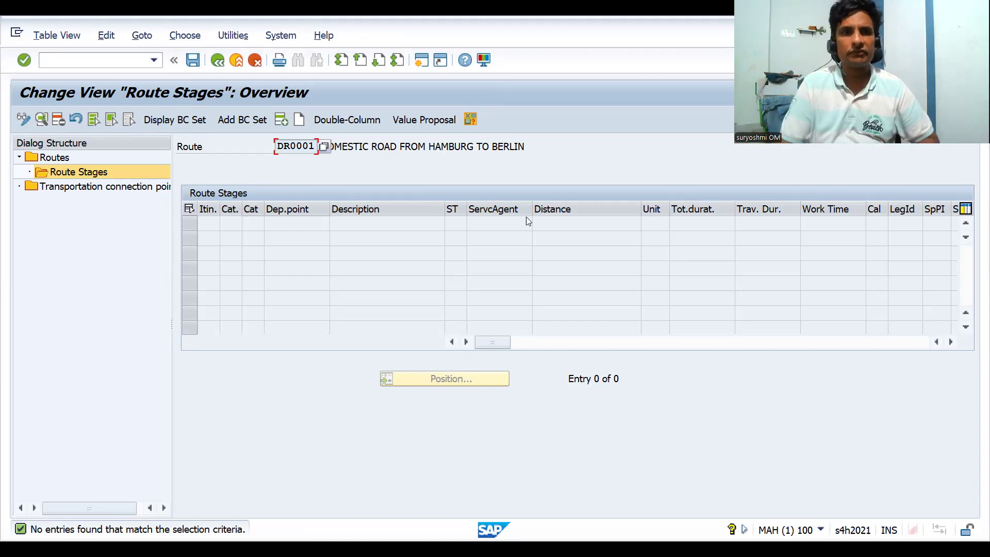
key(ctrl+s)
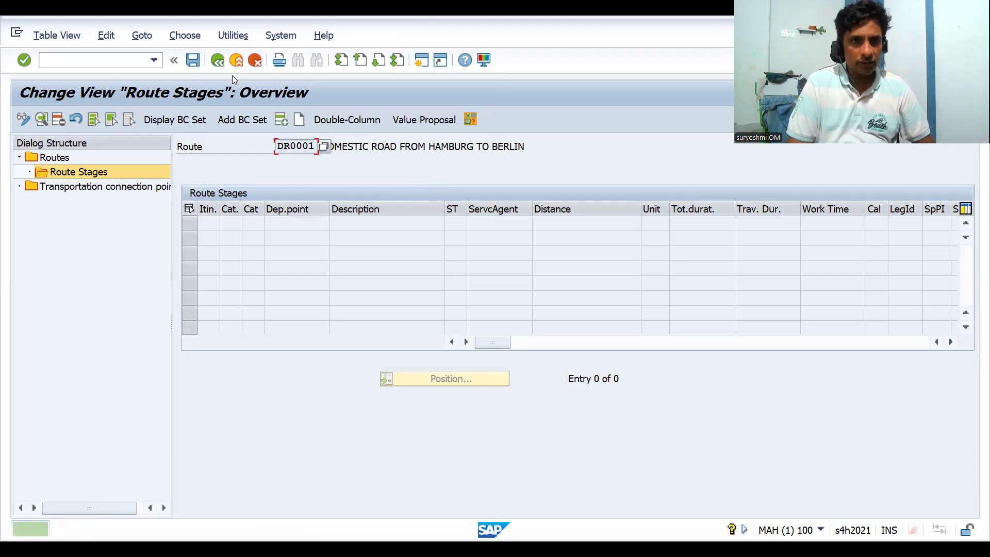
key(F3)
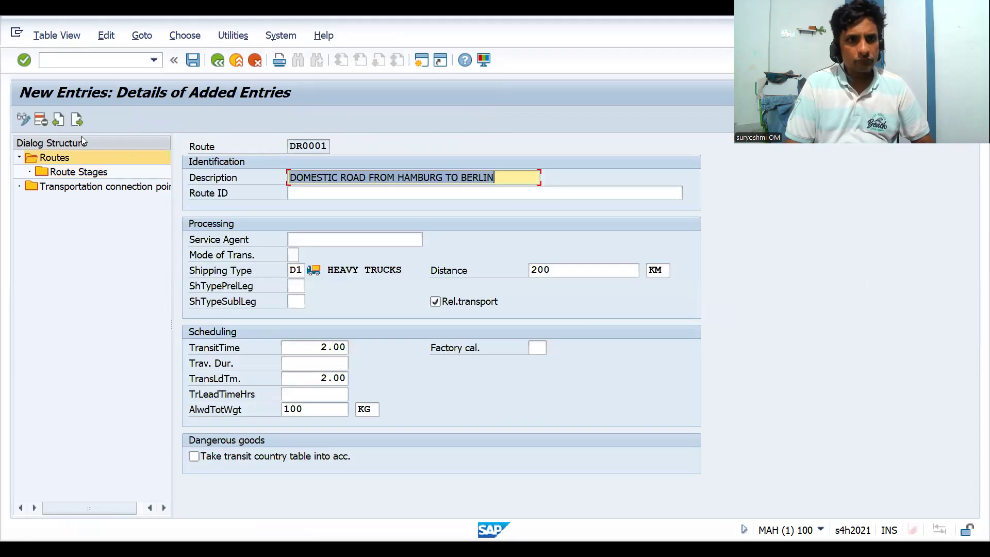
key(F3)
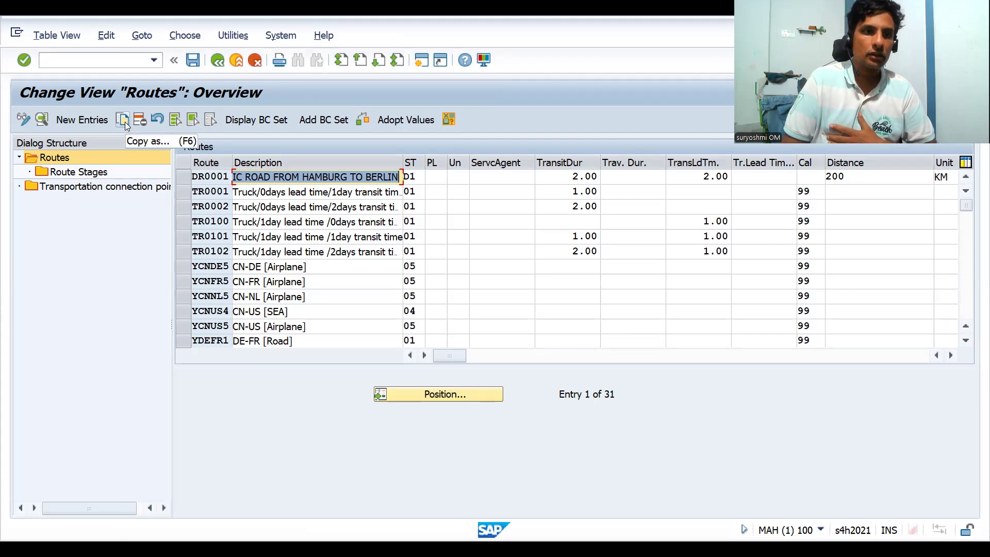
Step: Start a new route entry with the route code DR0002
click(129, 121)
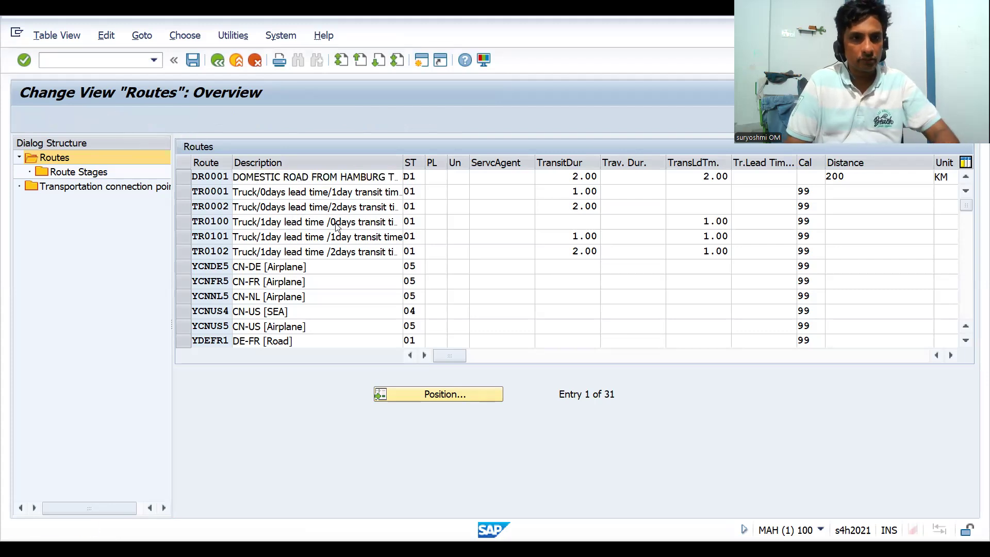
text(DR)
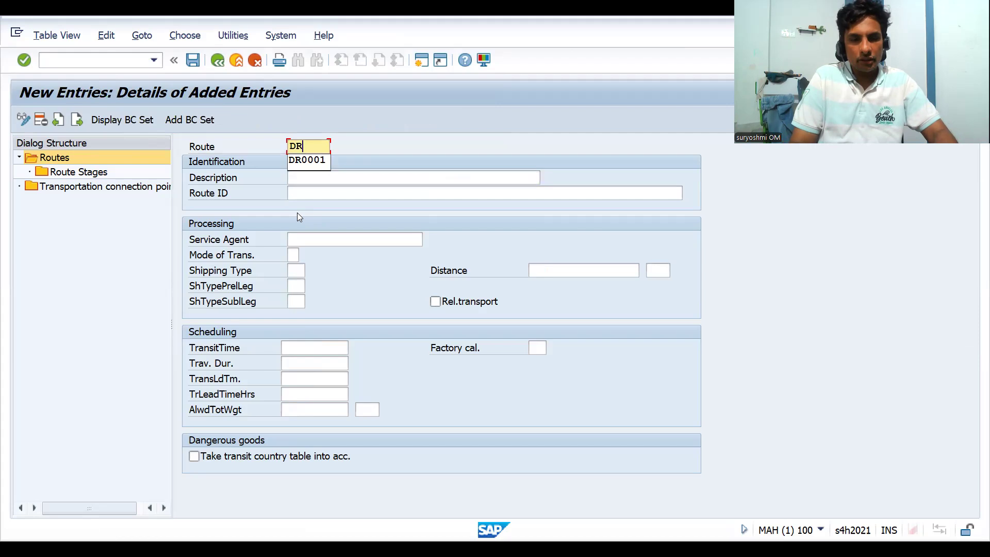
text(0002)
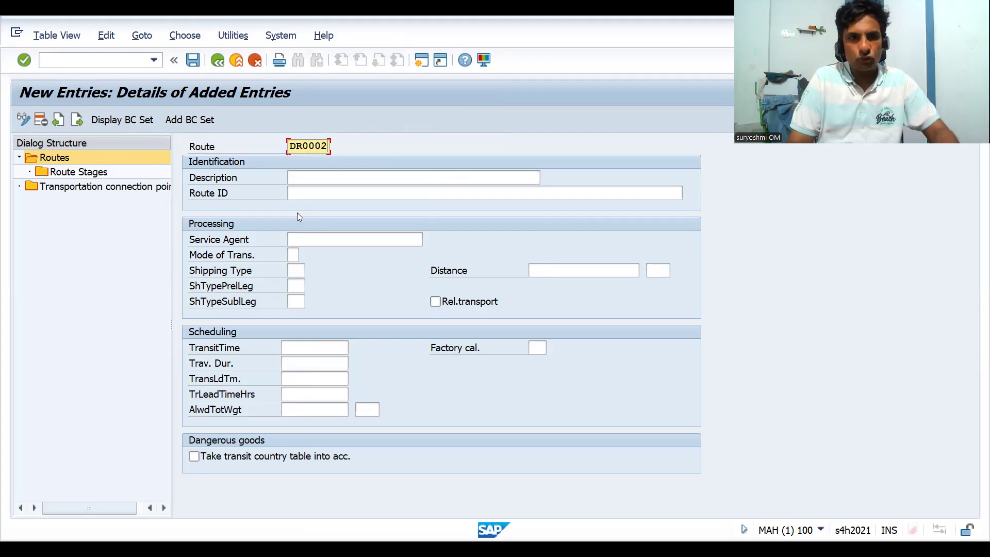
key(Tab)
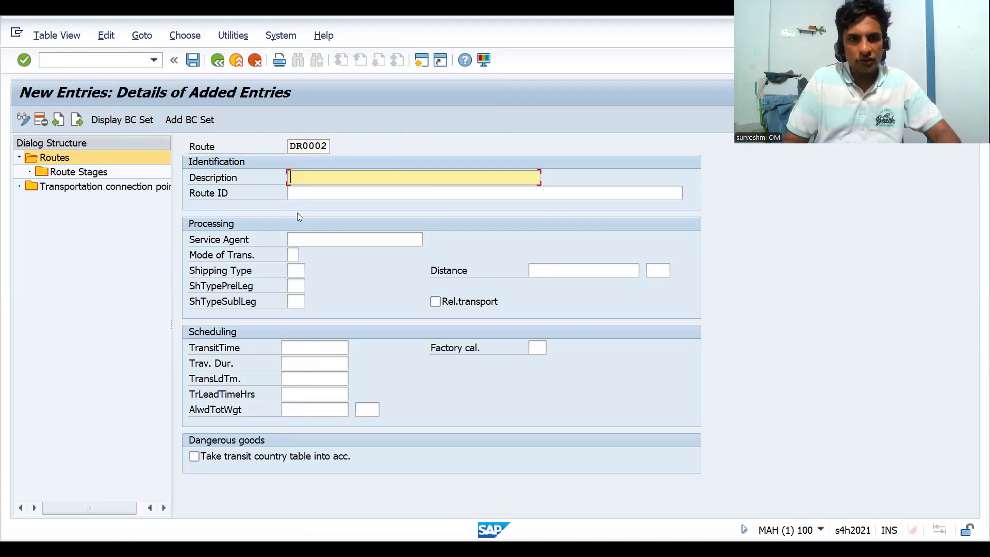
Step: Describe route DR0002 as "GLOBAL HAMBURG TO INDIA (BANGALRORE)"
key(Down)
key(BackSpace)
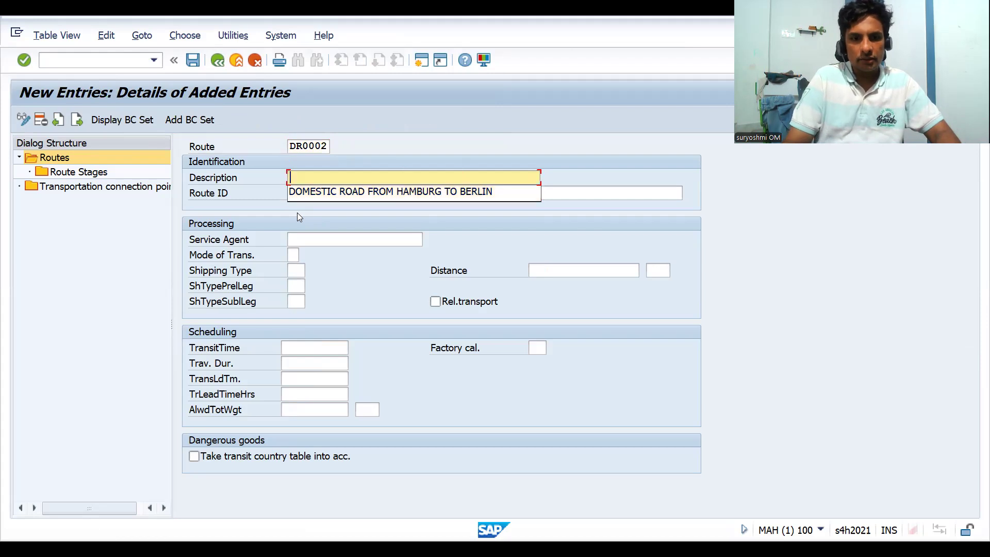
text(GLO)
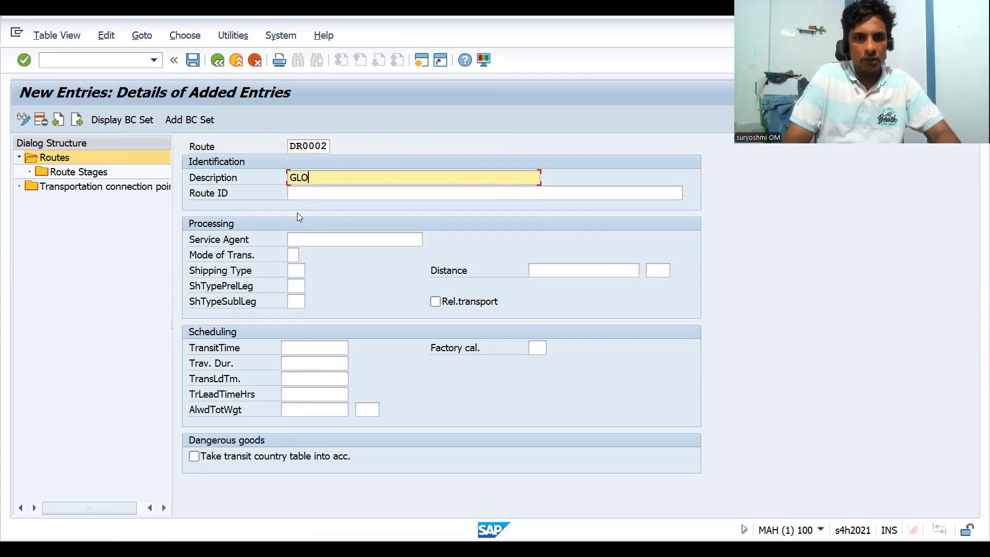
text(BAL)
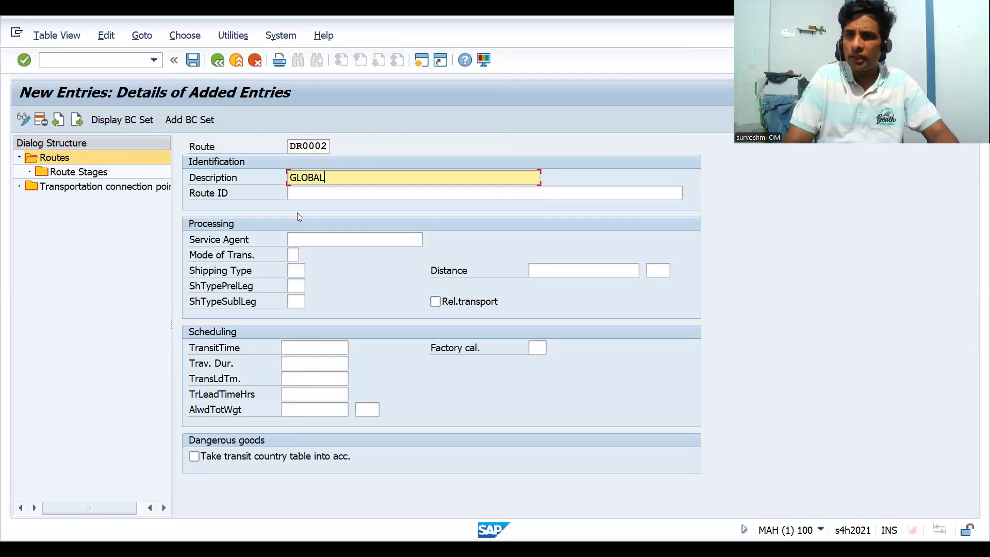
text( ROTUE)
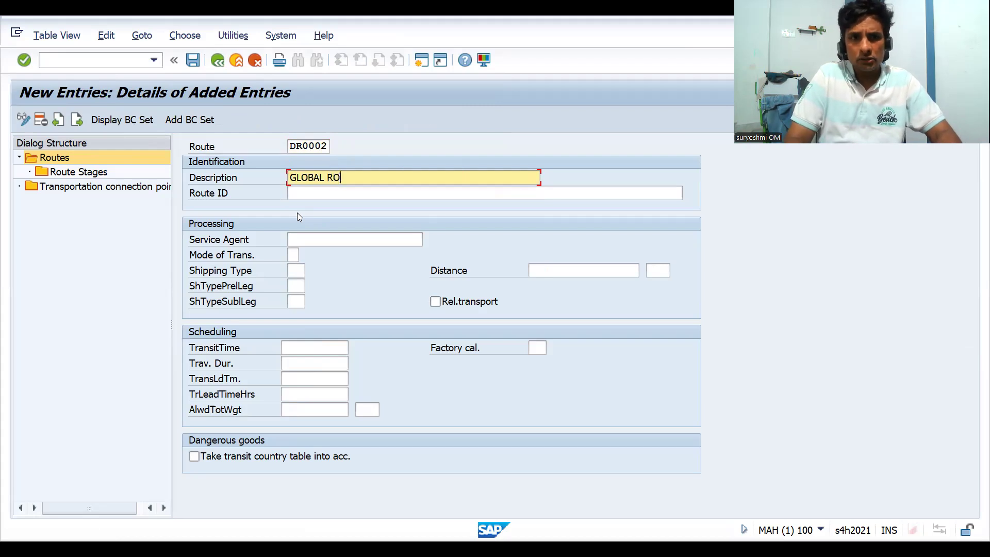
key(BackSpace)
key(BackSpace)
key(BackSpace)
key(BackSpace)
key(BackSpace)
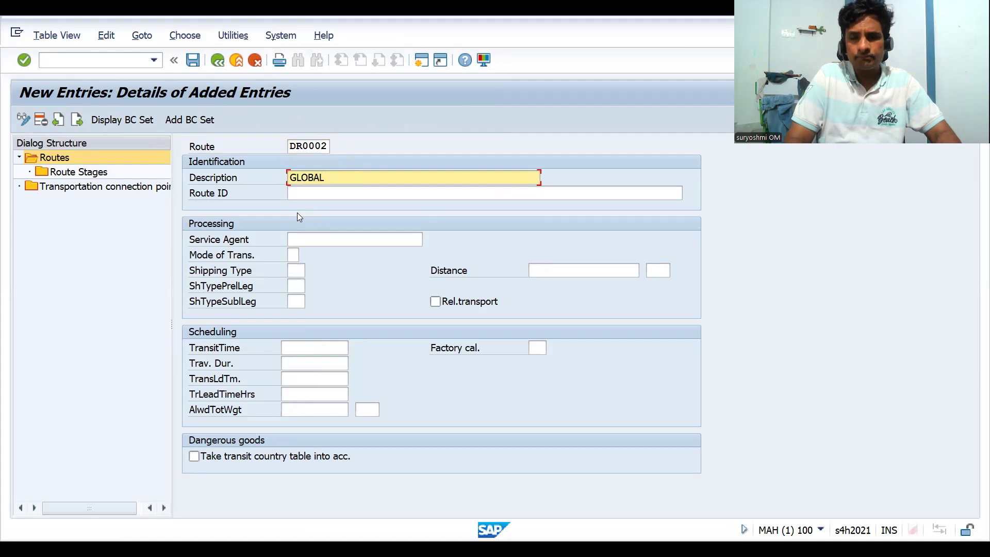
text(HAM)
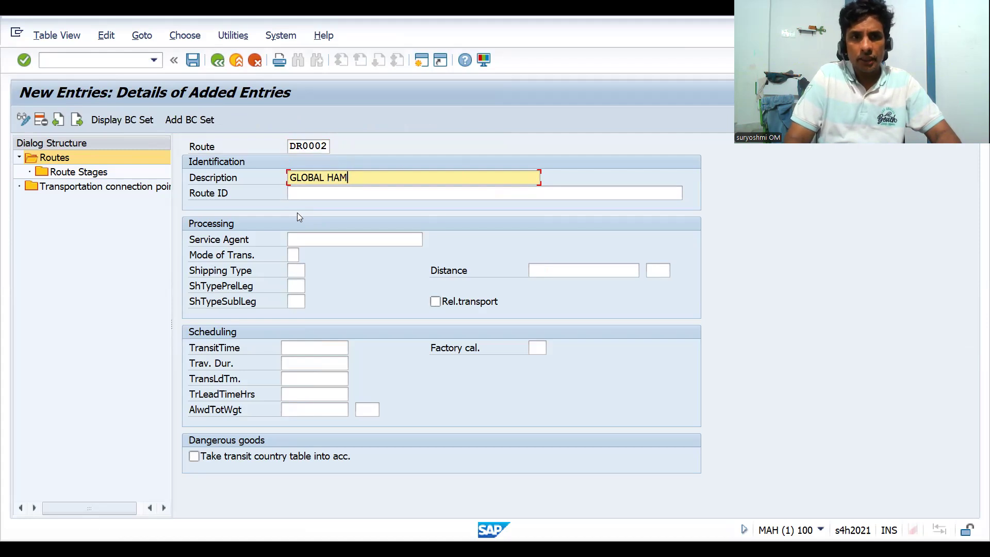
text(BURG TO )
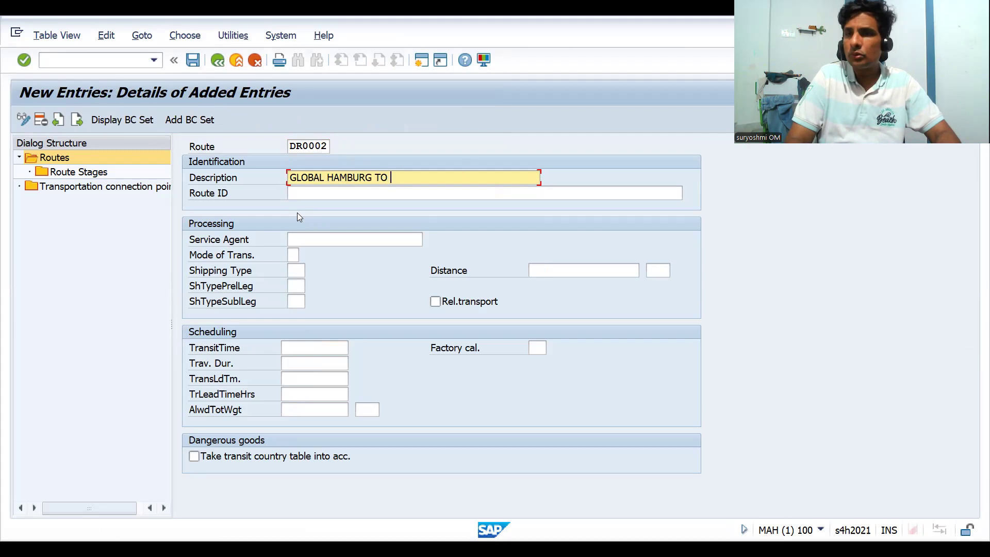
text(INIDA)
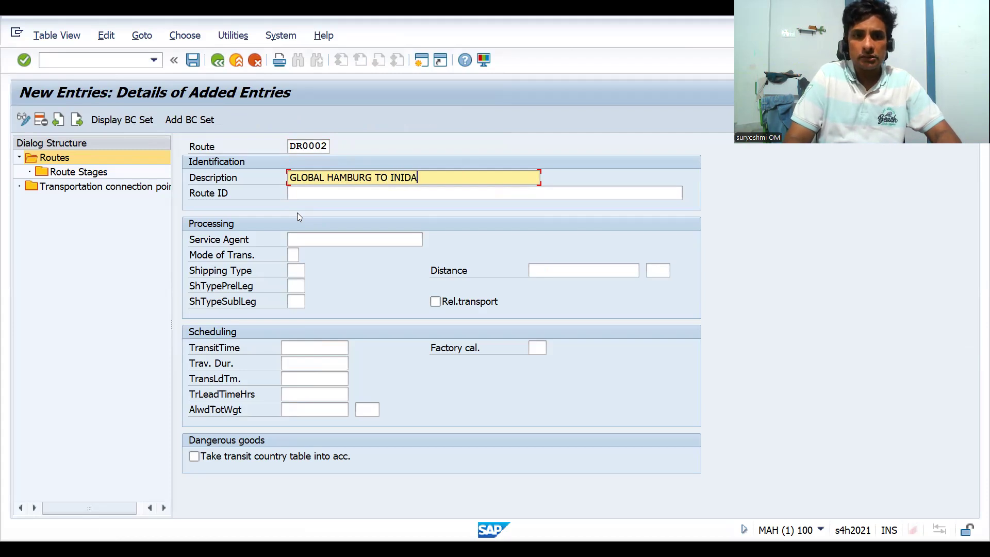
key(BackSpace)
key(BackSpace)
key(BackSpace)
text(DIA ()
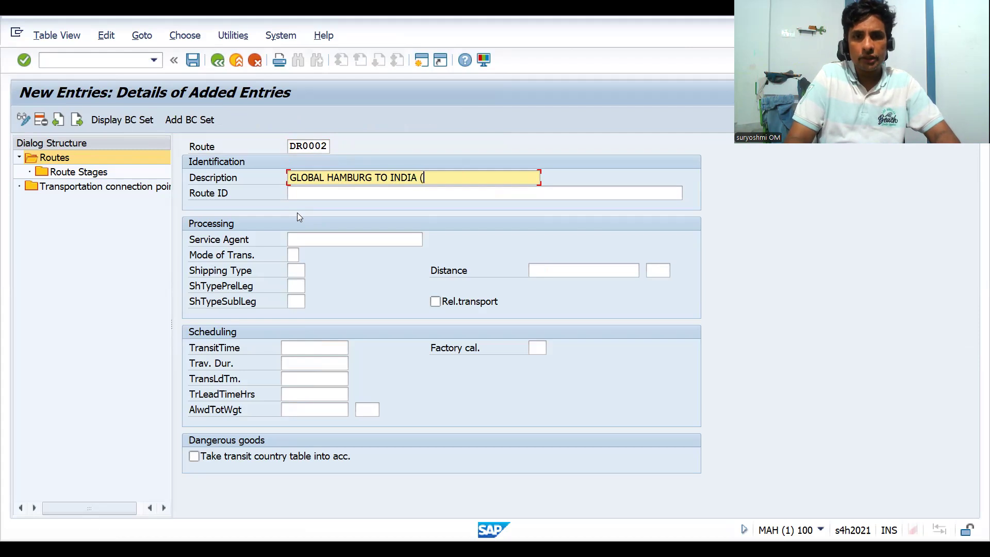
text(BANGALRORE))
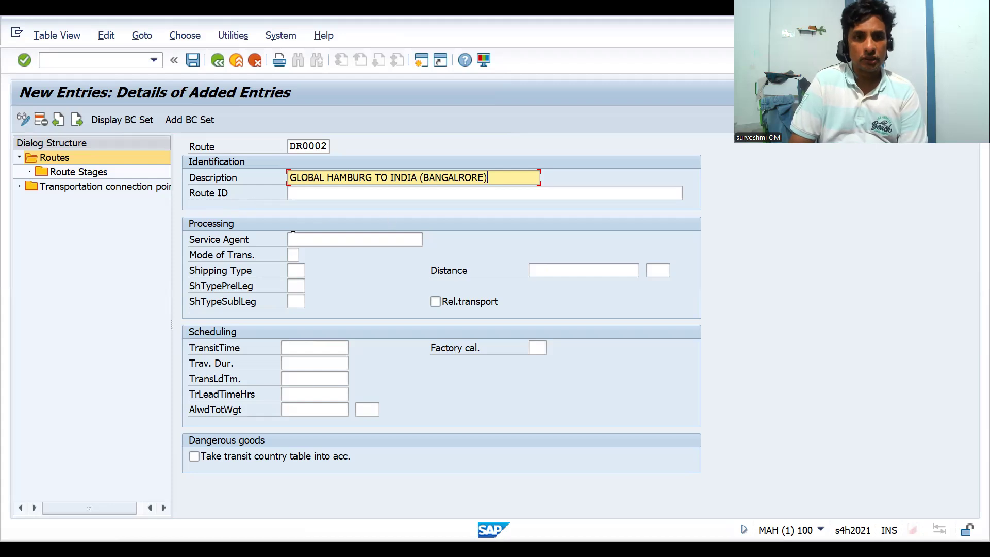
Step: Set the shipping type of route DR0002 to D3 (CARGO A1 FLIGHT), leaving the service agent empty
click(310, 240)
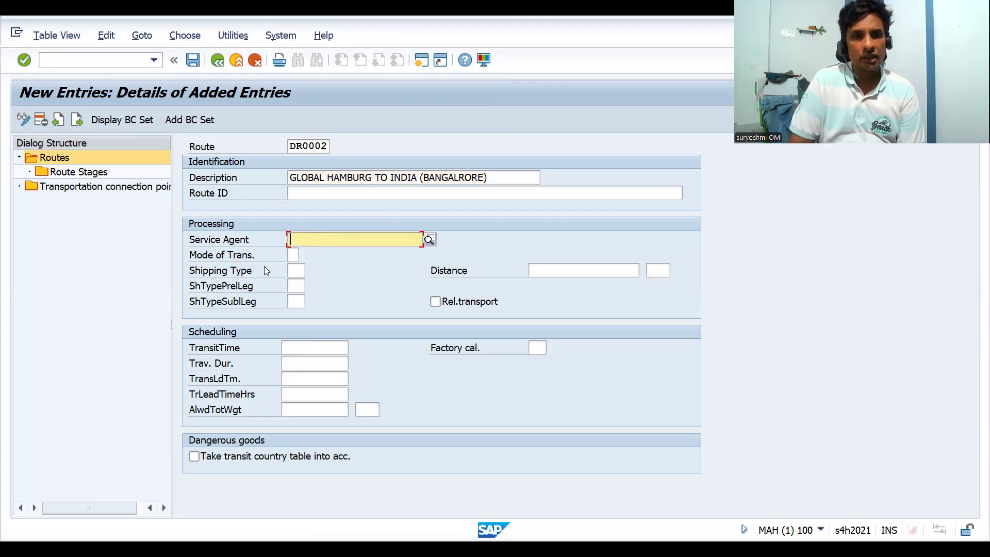
click(298, 271)
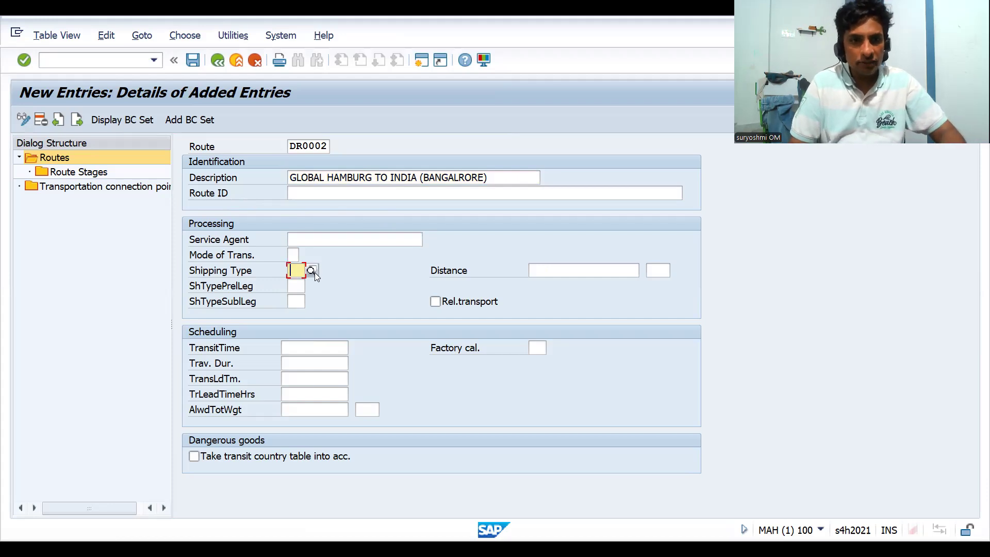
text(D2)
key(Return)
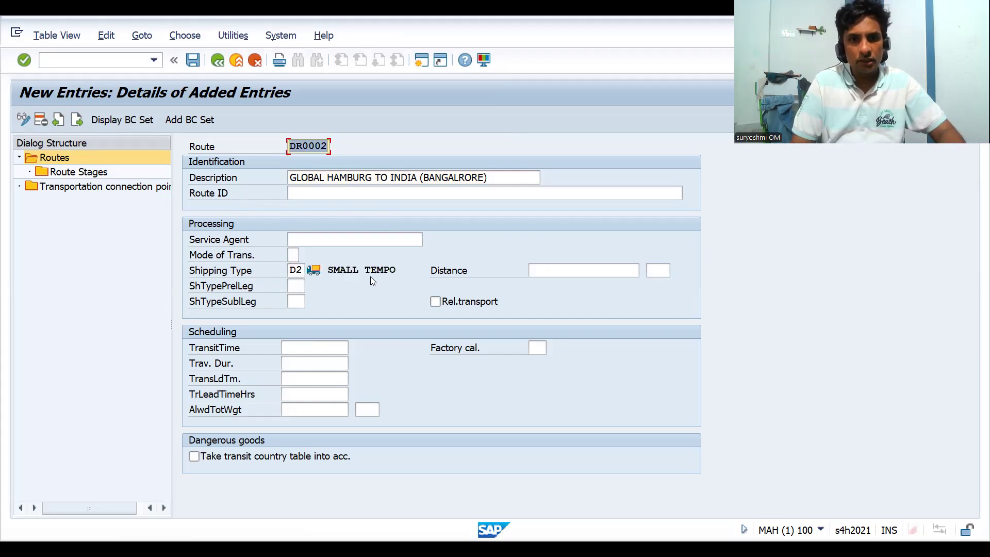
click(298, 270)
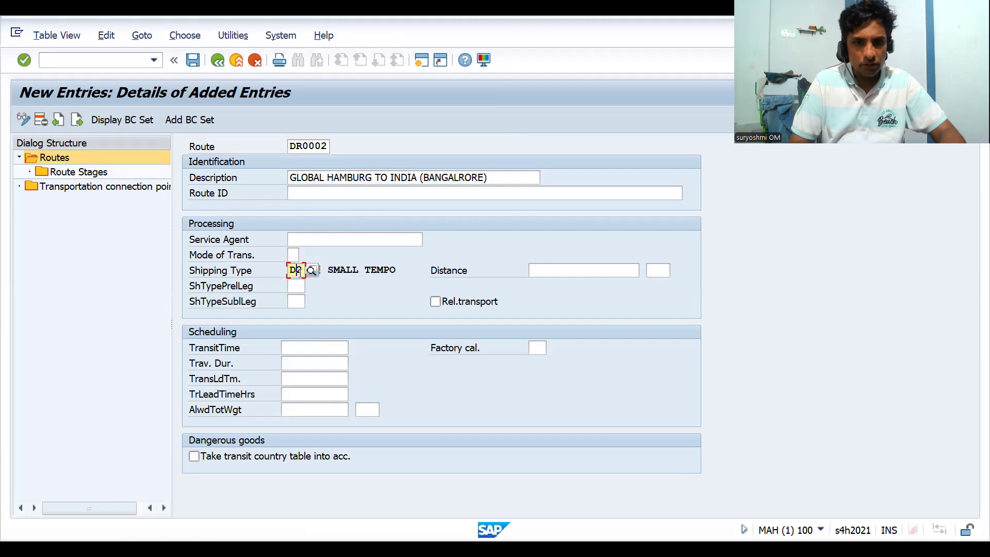
key(BackSpace)
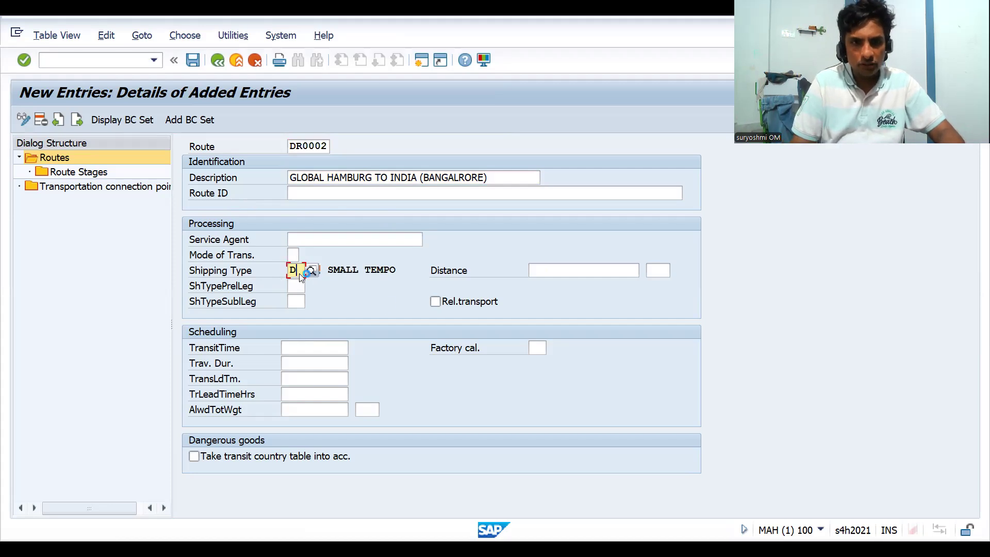
text(3)
key(Return)
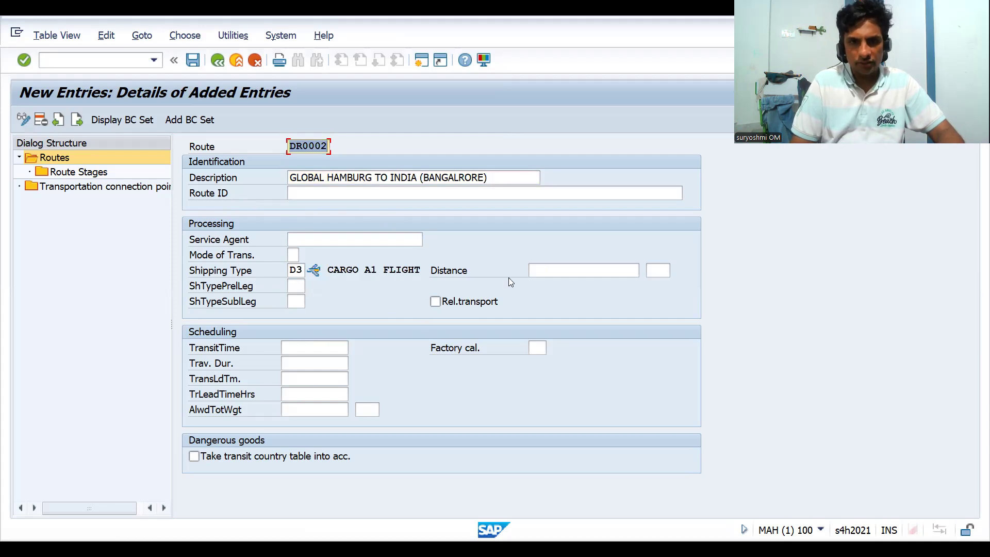
Step: Set the distance of route DR0002 to 1000 KM
click(557, 267)
text(100)
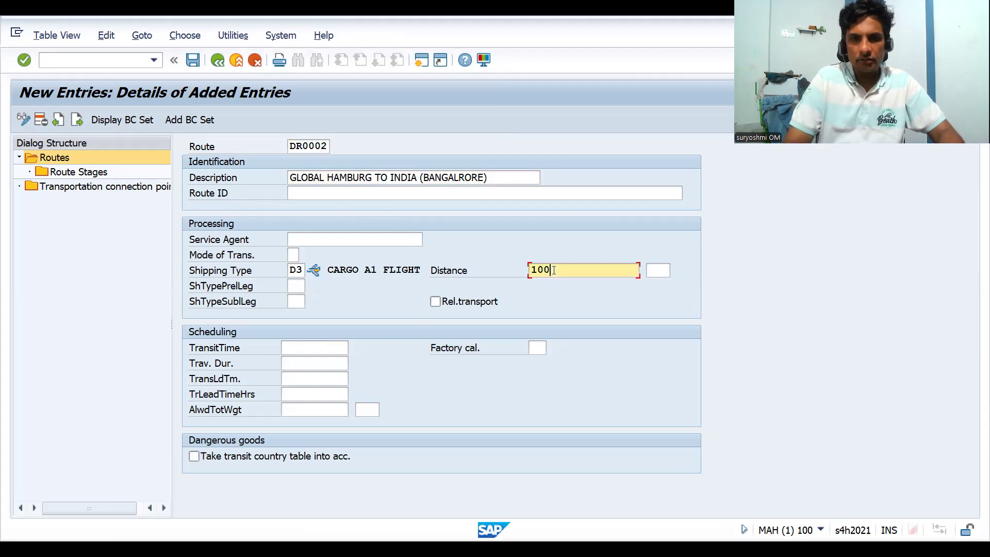
text(0)
key(Tab)
text(KM)
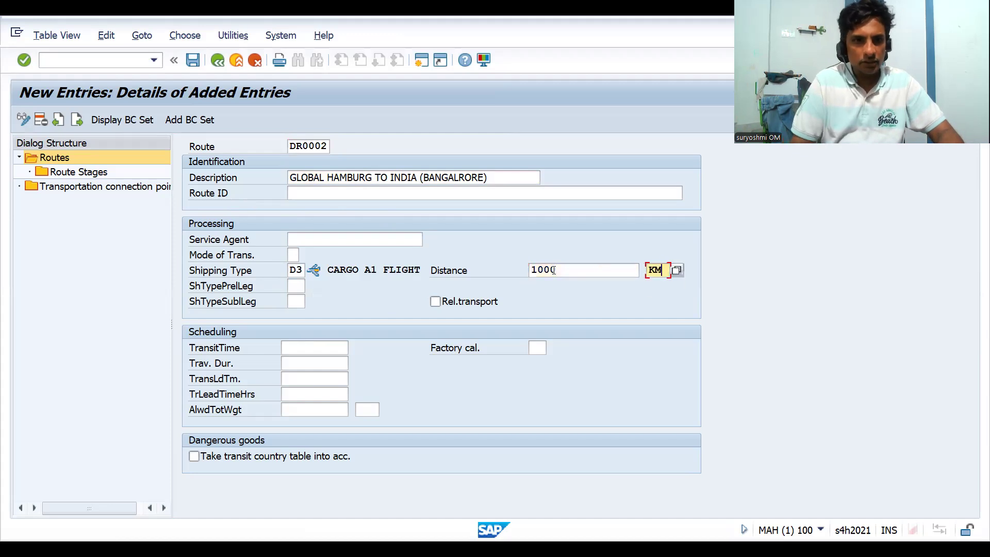
Step: Set the transit time of route DR0002 to 3 in the scheduling data
click(329, 347)
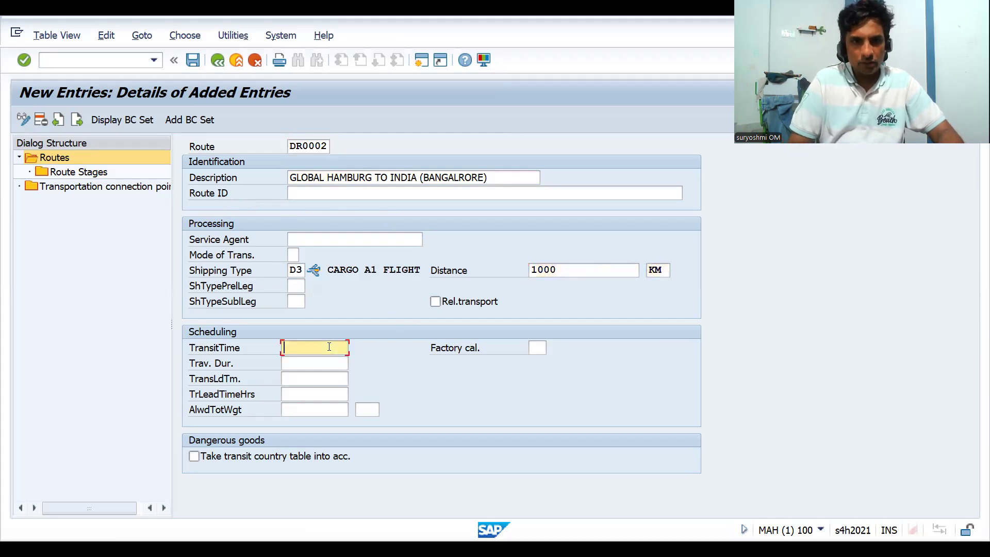
text(7)
key(BackSpace)
text(2)
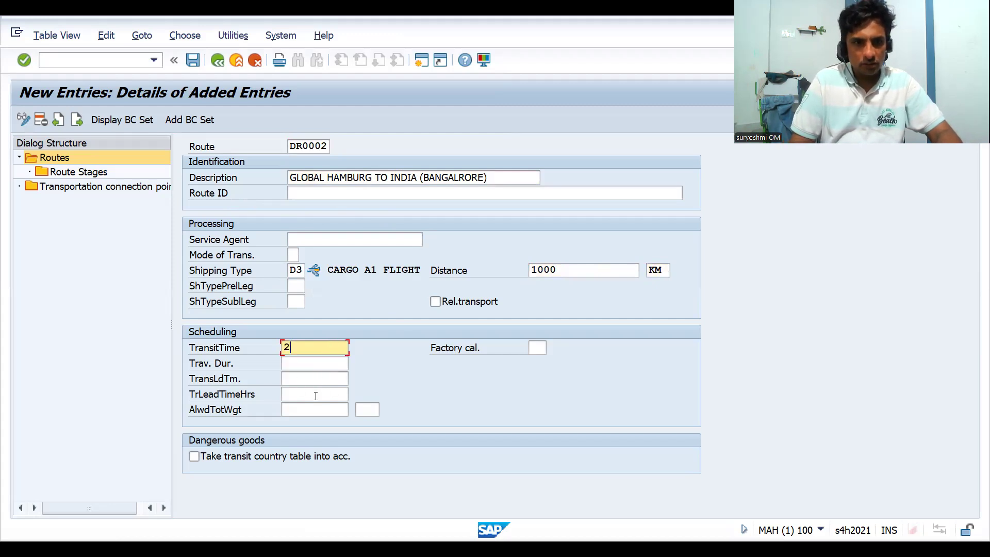
key(BackSpace)
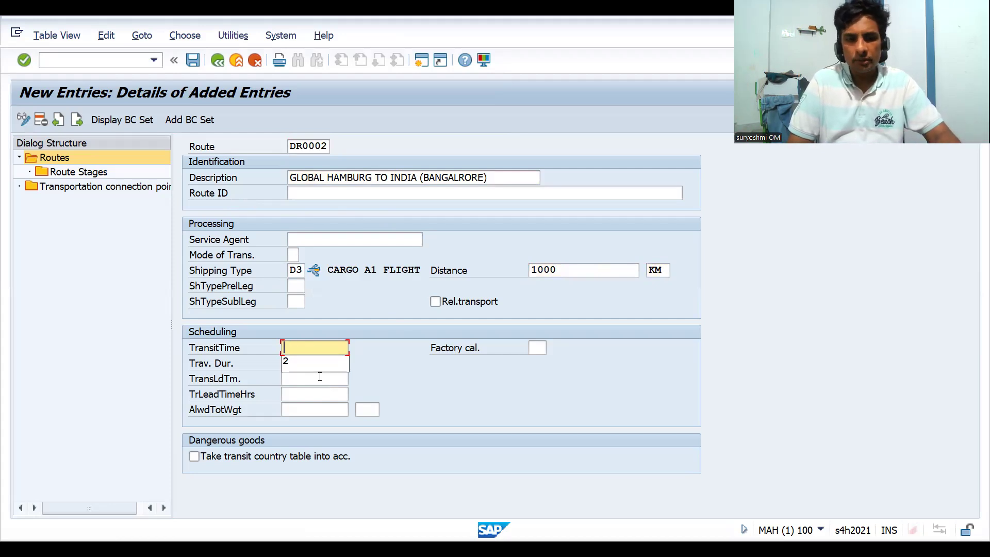
text(3)
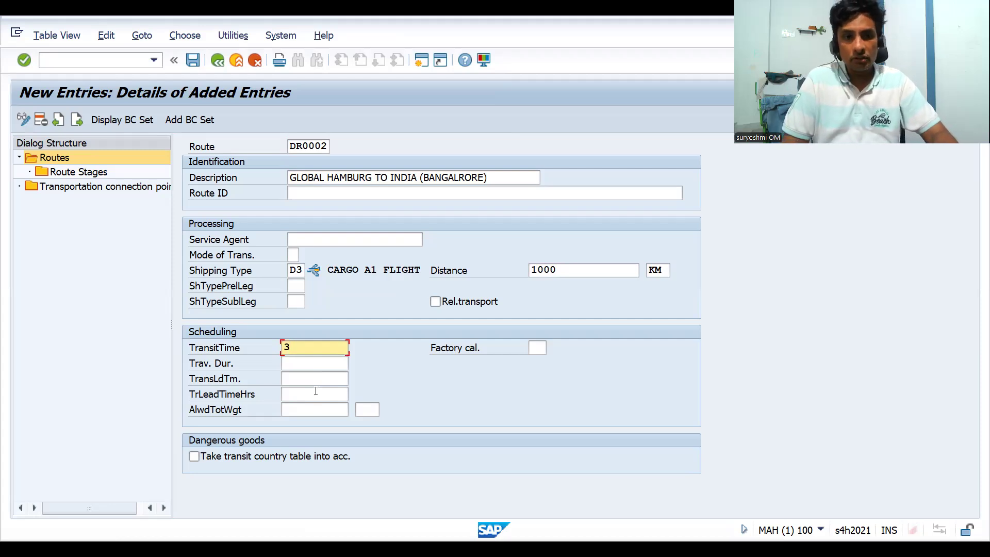
Step: Set route DR0002's transportation lead time to 2 and its allowed total weight to 500 KG, and save the route
click(325, 379)
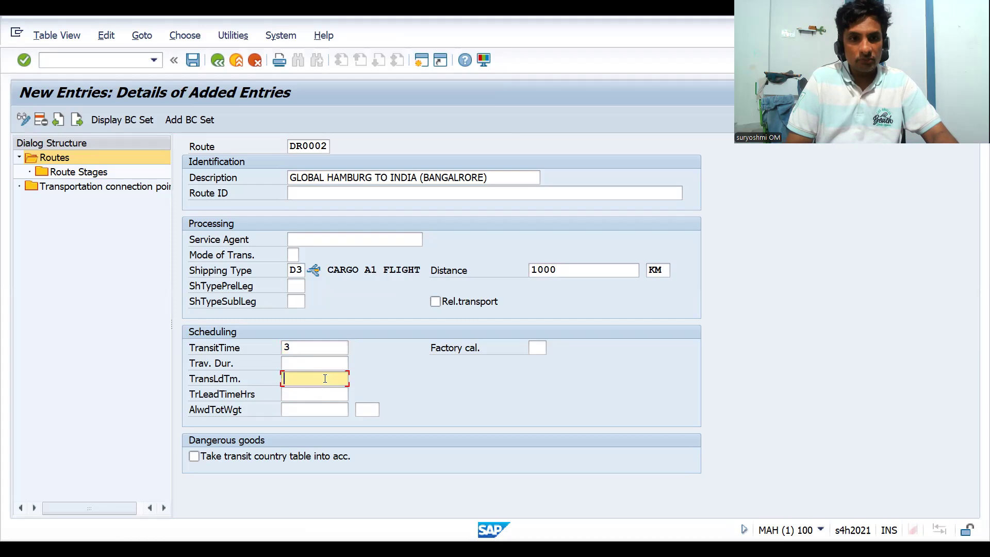
text(2)
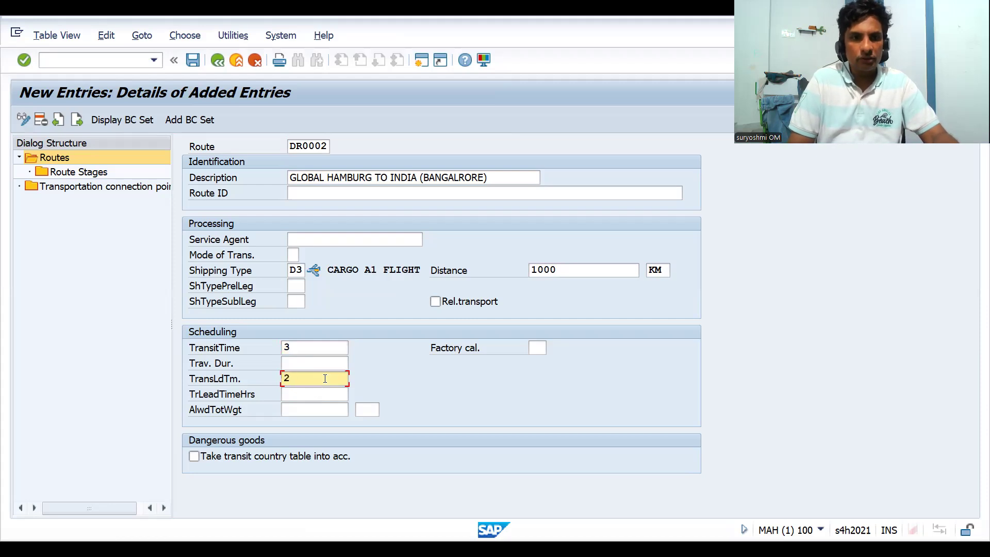
click(321, 410)
text(3)
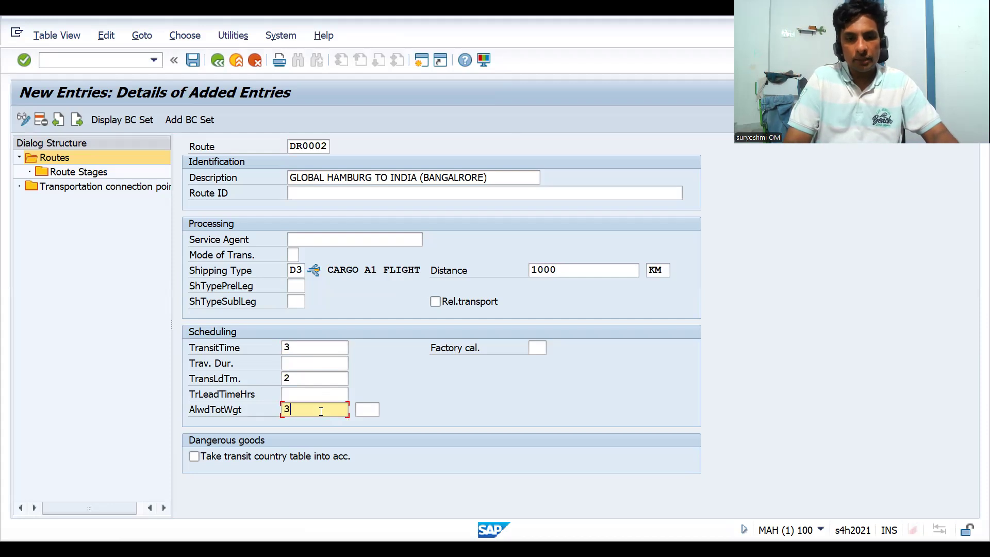
key(BackSpace)
text(500)
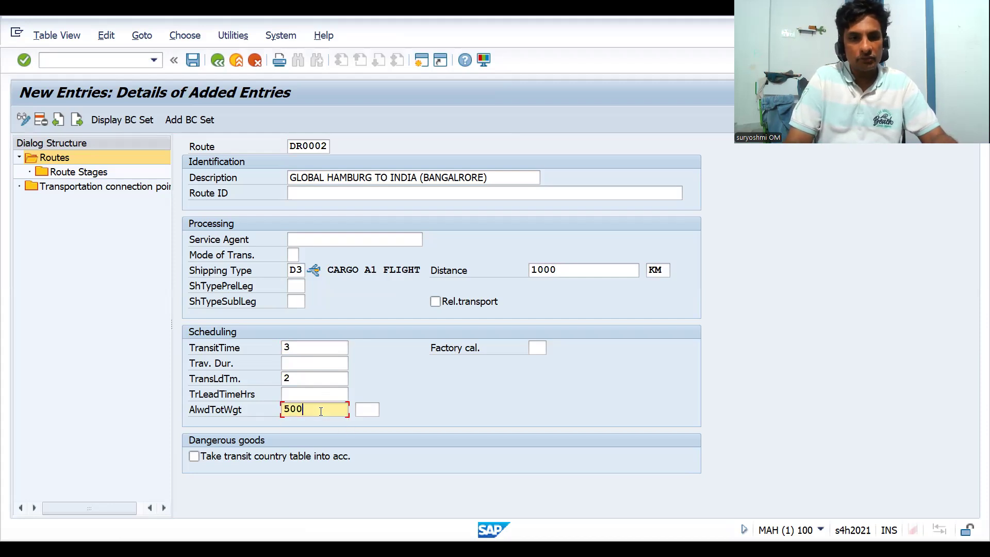
key(Tab)
text(kg)
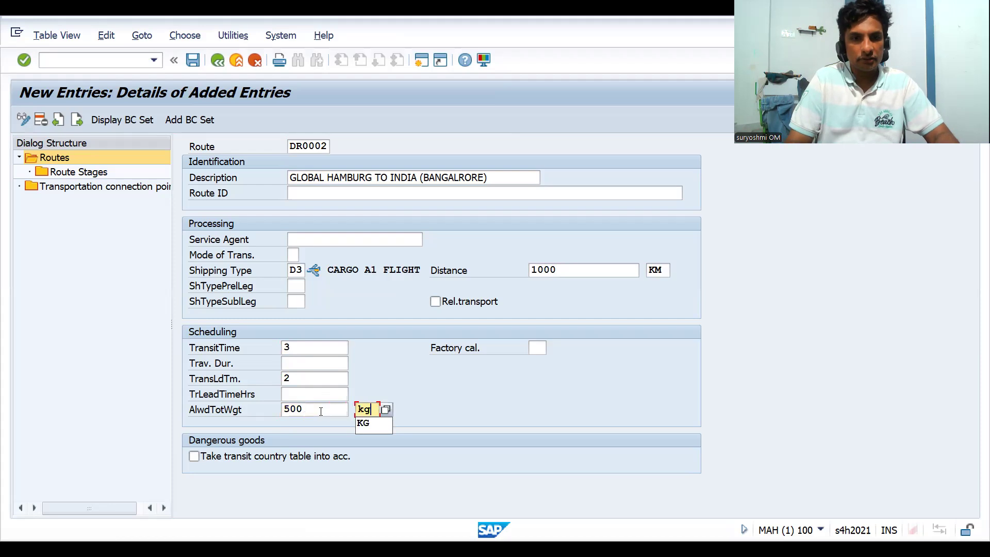
key(Return)
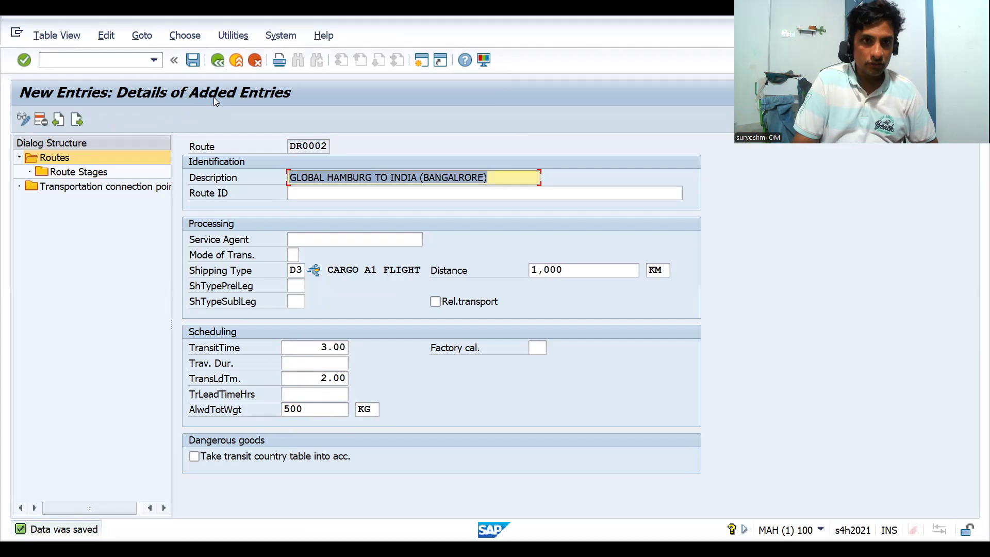
Step: Leave the route maintenance and start new entries in Define Transportation Zones under Route Determination
click(217, 61)
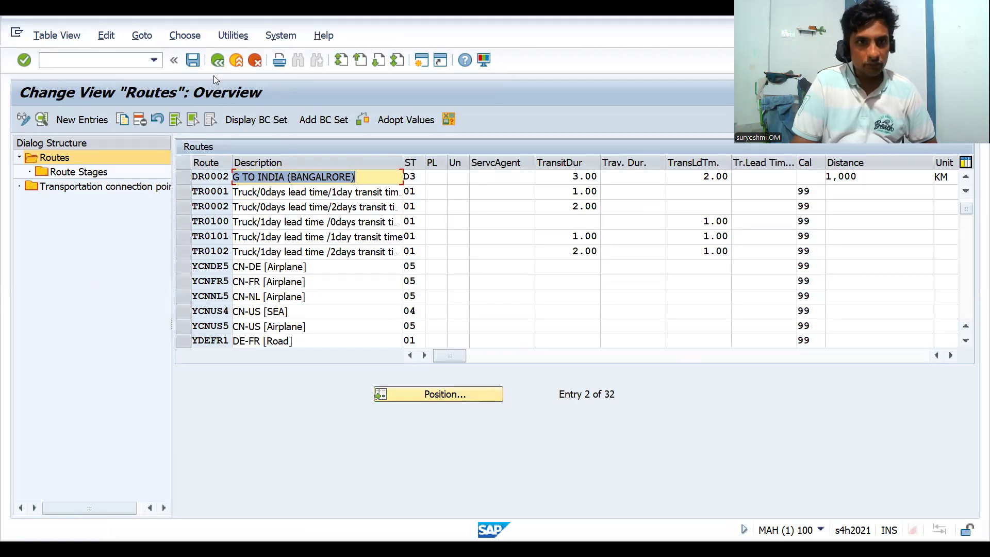
click(218, 60)
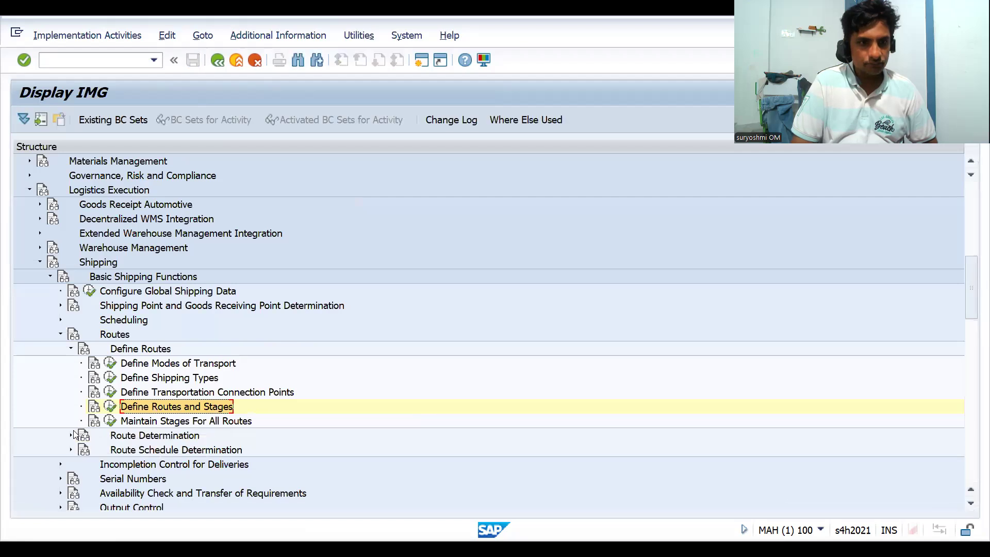
click(70, 436)
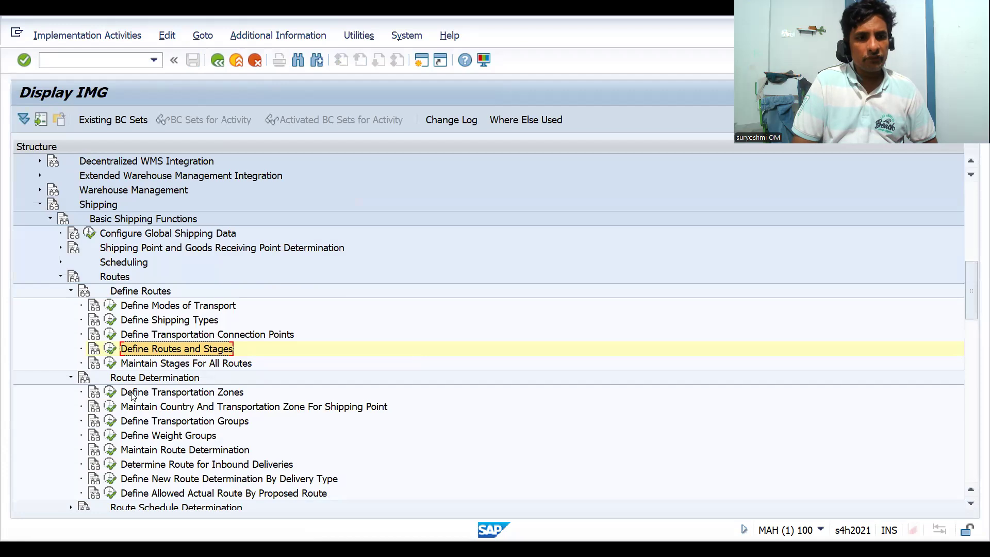
click(110, 396)
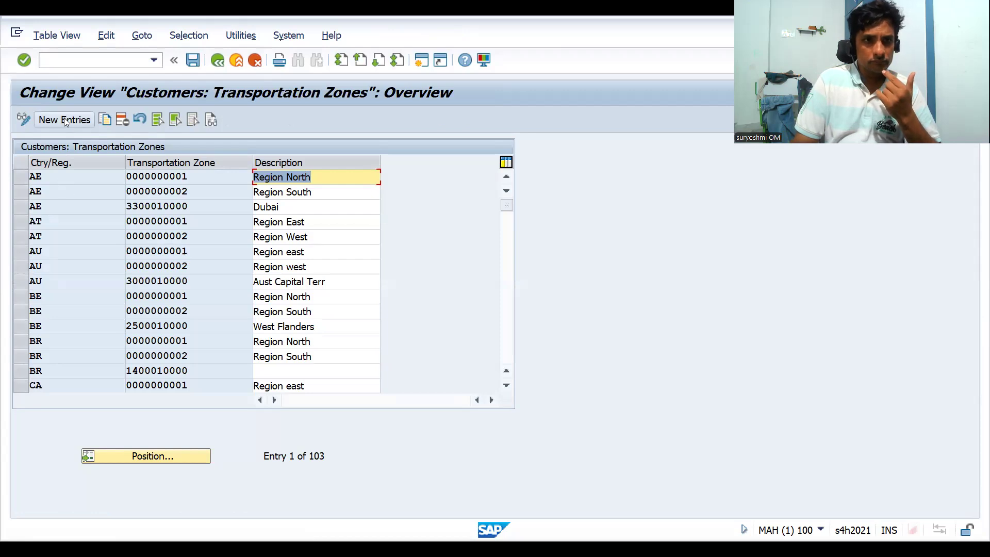
double_click(177, 251)
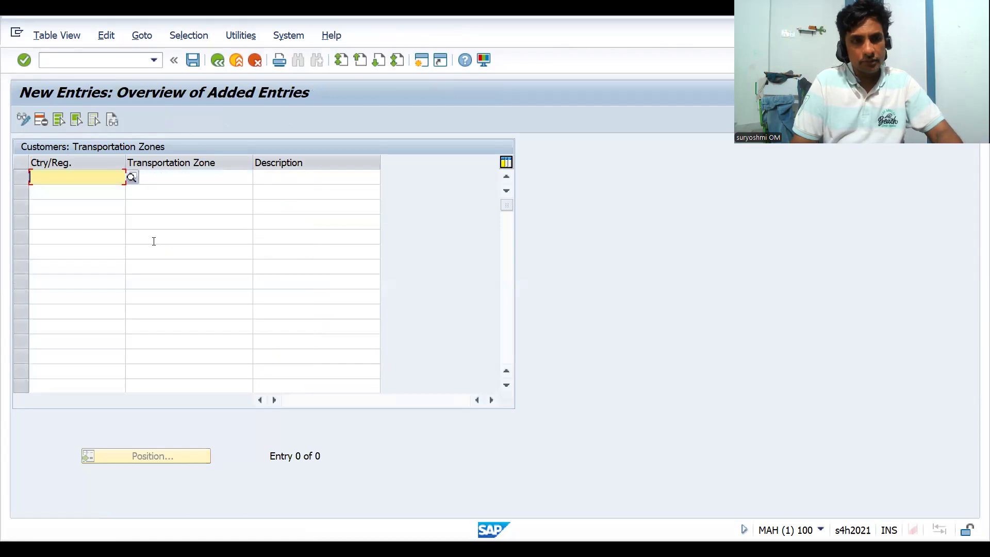
text(de000000000000000)
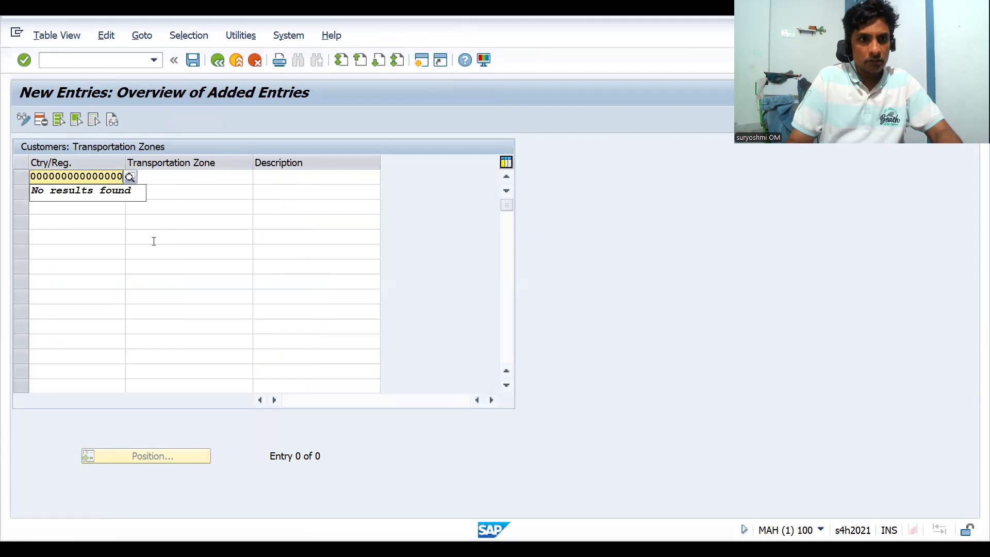
key(BackSpace)
key(BackSpace)
key(BackSpace)
key(BackSpace)
key(BackSpace)
key(BackSpace)
key(BackSpace)
key(BackSpace)
key(BackSpace)
key(BackSpace)
key(BackSpace)
key(BackSpace)
key(BackSpace)
key(BackSpace)
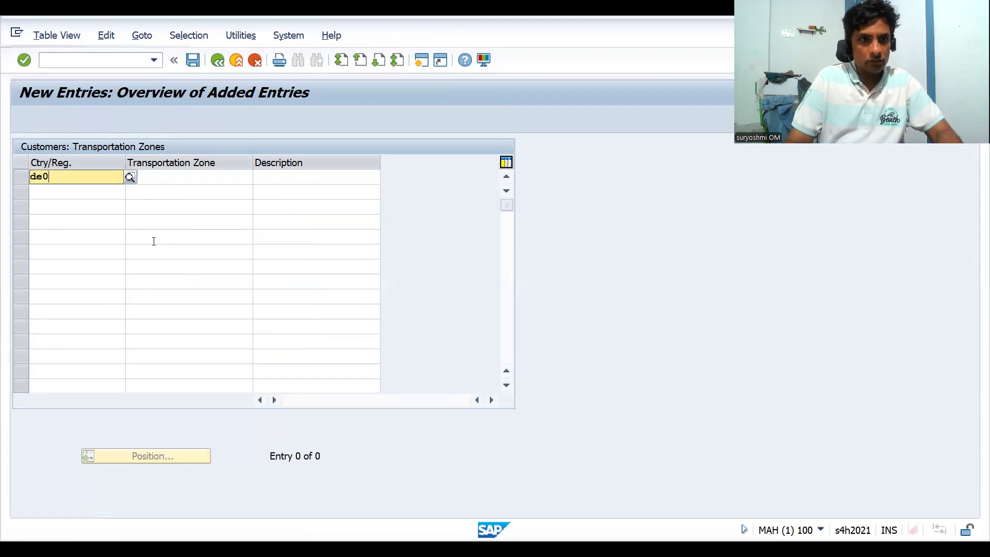
key(BackSpace)
key(BackSpace)
key(BackSpace)
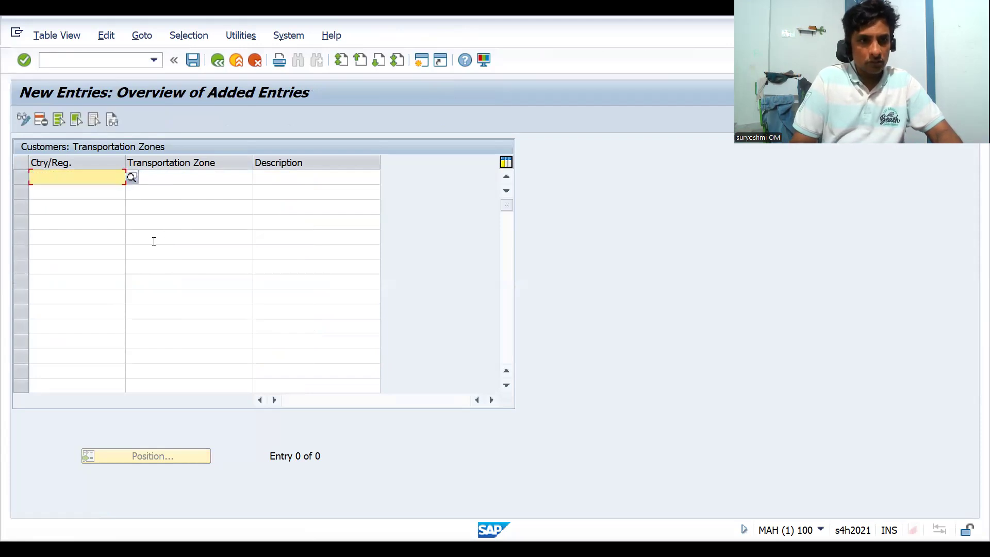
Step: Enter transportation zone DE00000001 for country DE with the description HAMBURG
text(de)
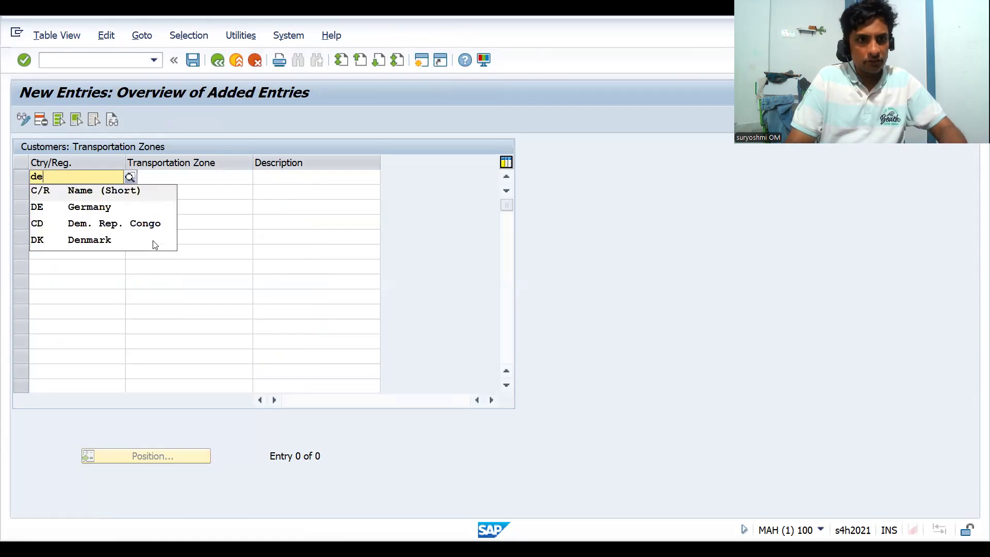
key(Tab)
text(d)
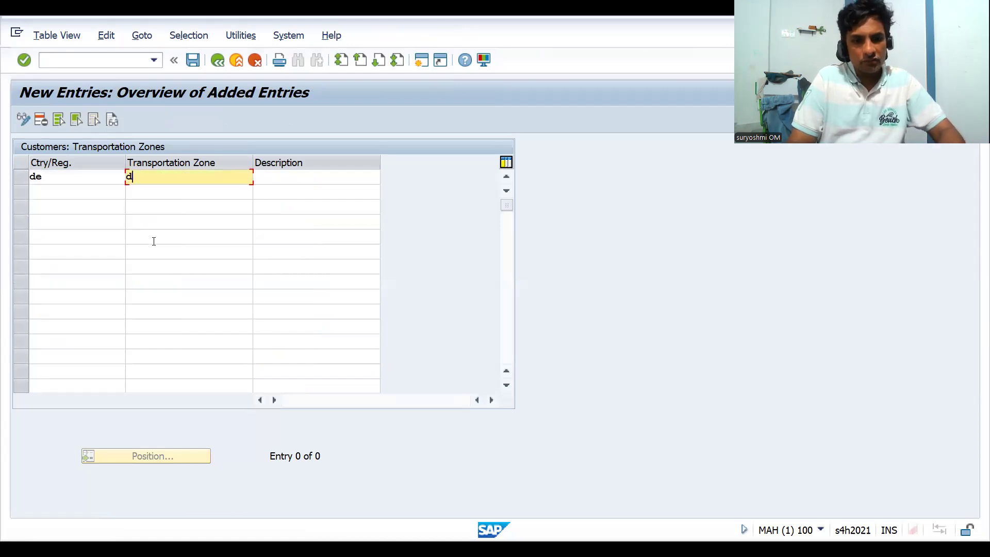
text(e00000000)
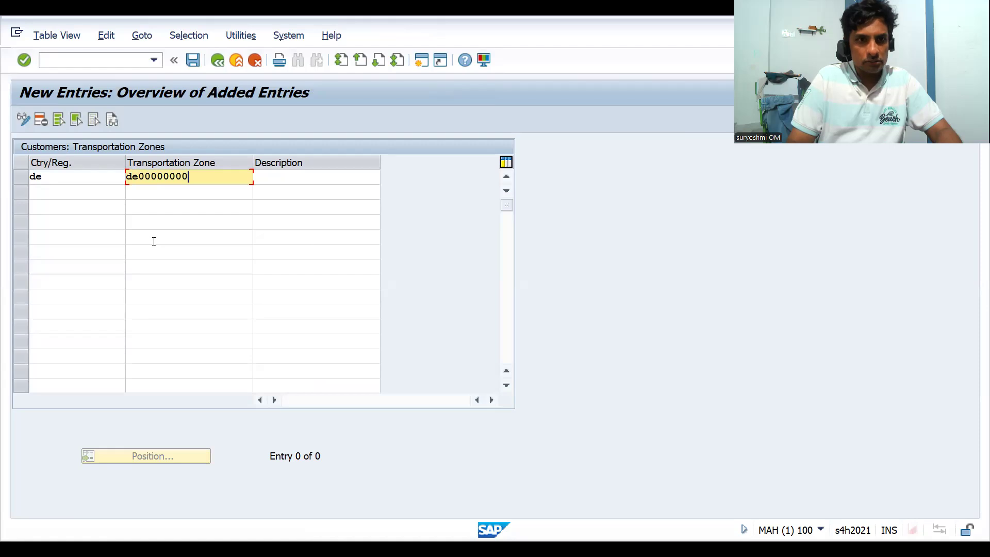
key(BackSpace)
text(1)
key(Tab)
text(HAB)
key(BackSpace)
text(MBURG)
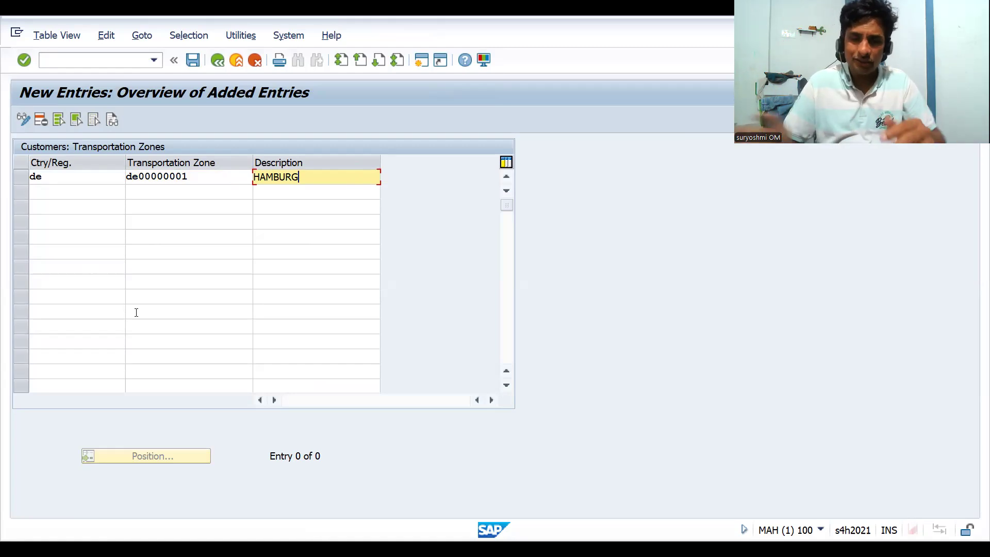
Step: Add a second zone for country DE, DE00000002, with the description BERLIN
click(60, 196)
text(DE)
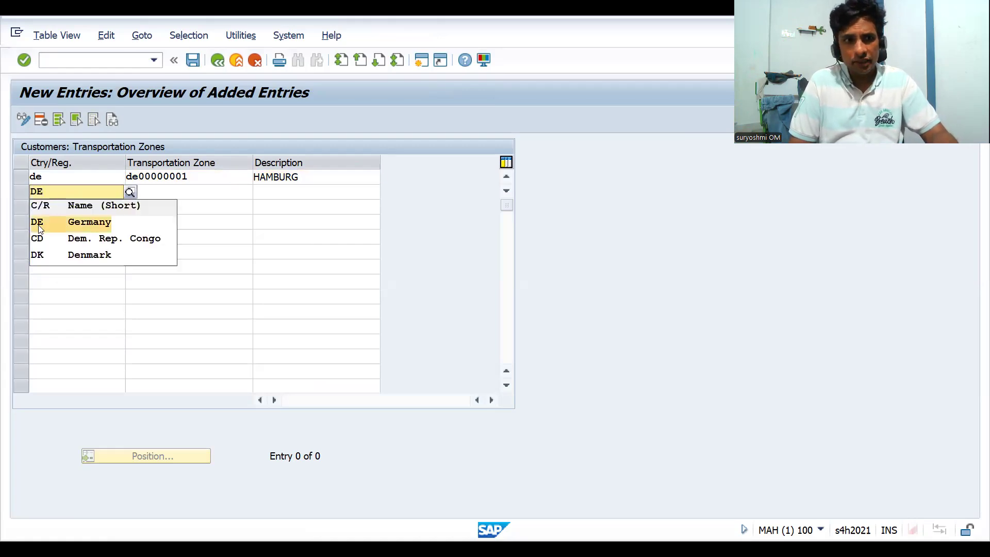
click(40, 225)
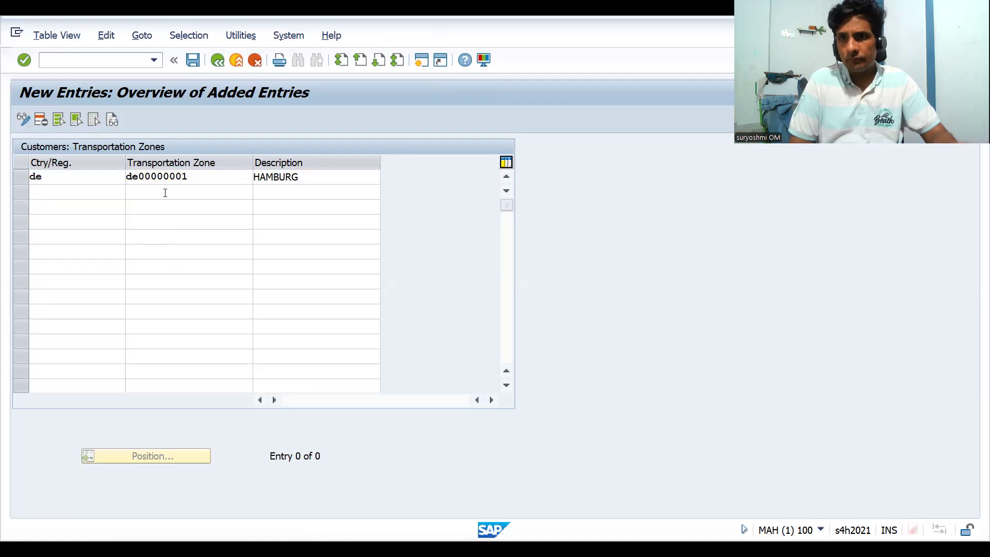
click(165, 193)
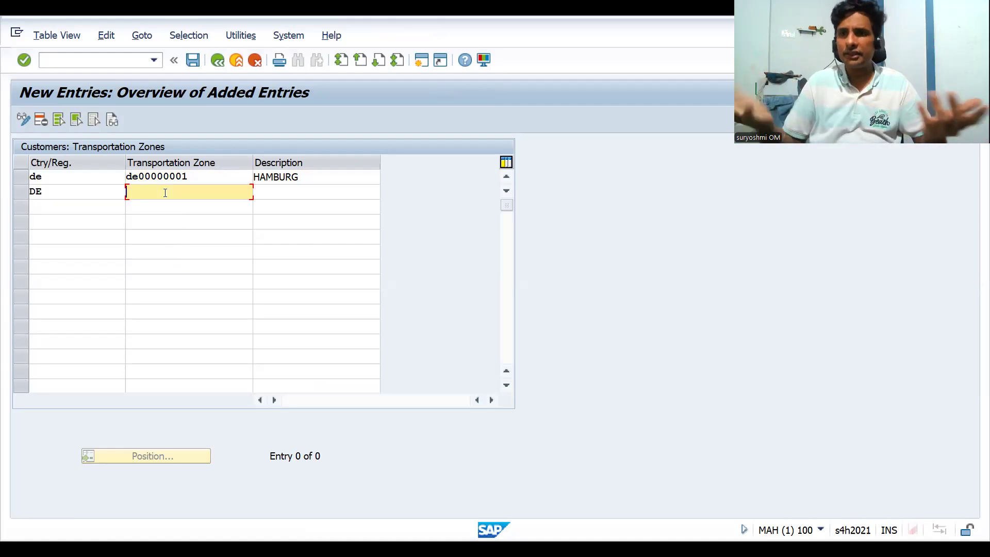
text(DE)
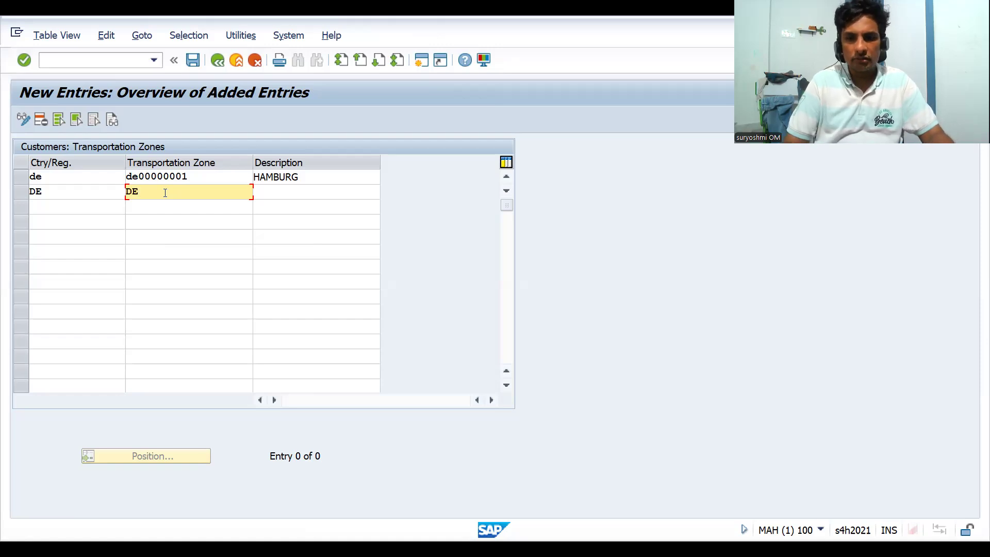
text(00000000)
key(BackSpace)
text(1)
key(BackSpace)
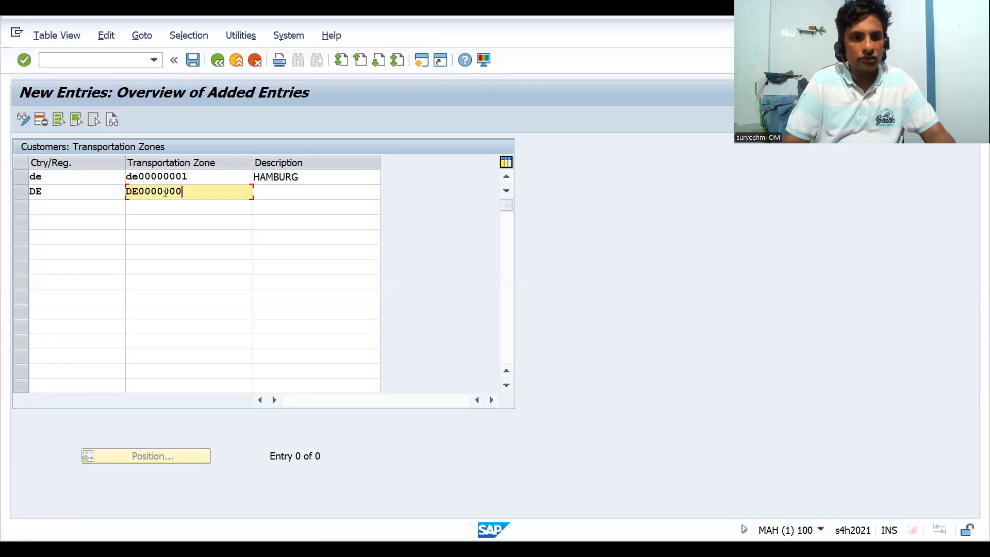
text(2)
key(Tab)
text(BE)
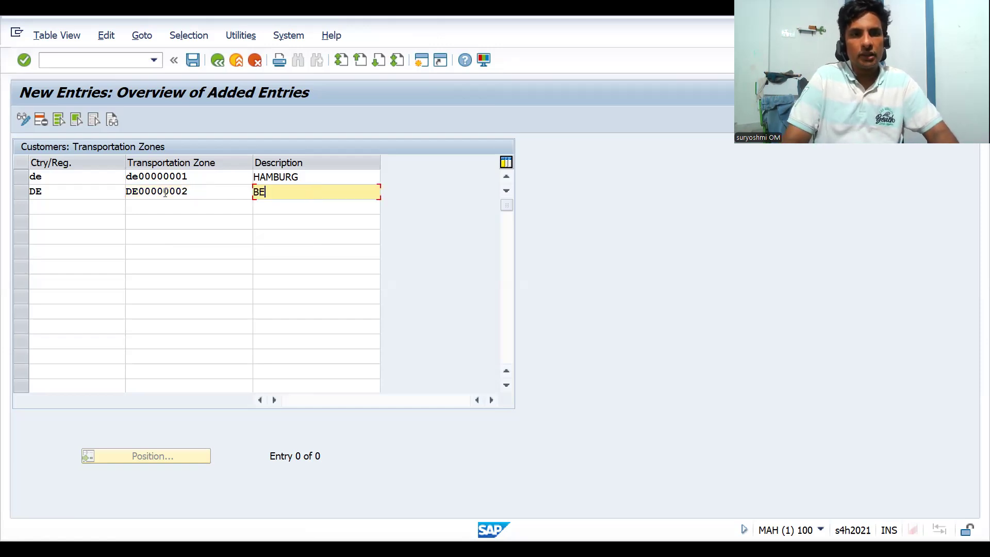
text(RLIN)
key(Return)
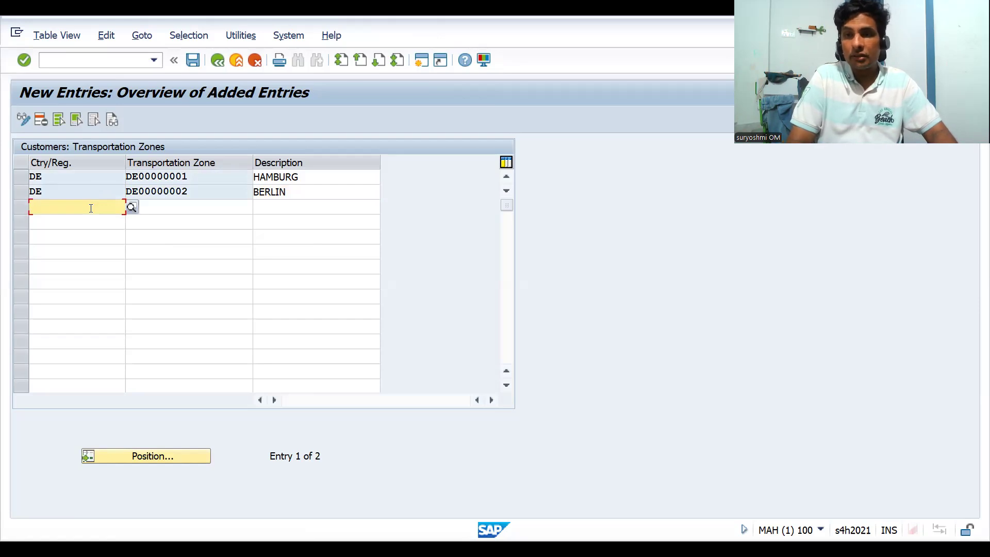
Step: Add zone IN00000010 for country IN, described as SOUTH BANGALORE, and save the zones to the proposed customizing request
text(IN)
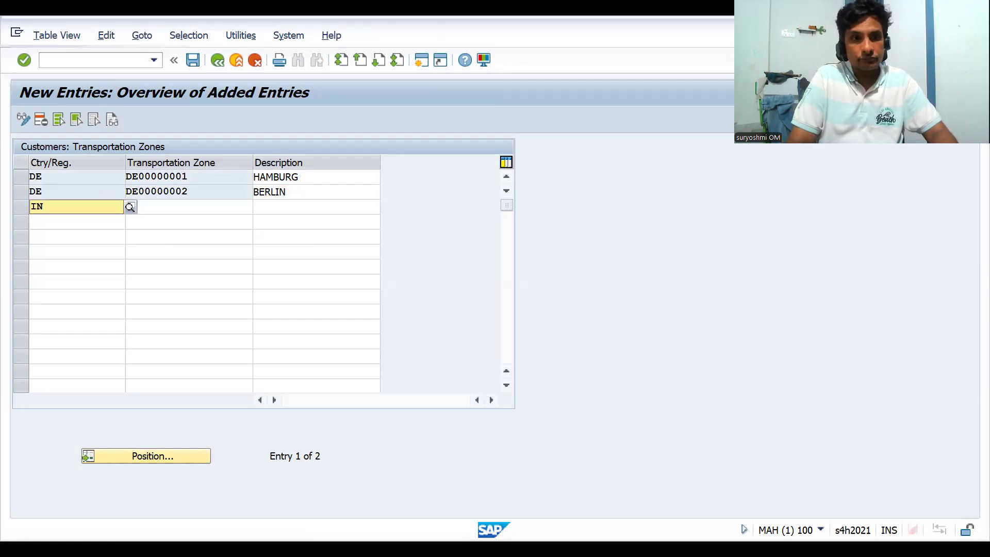
key(Tab)
text(IN0000000)
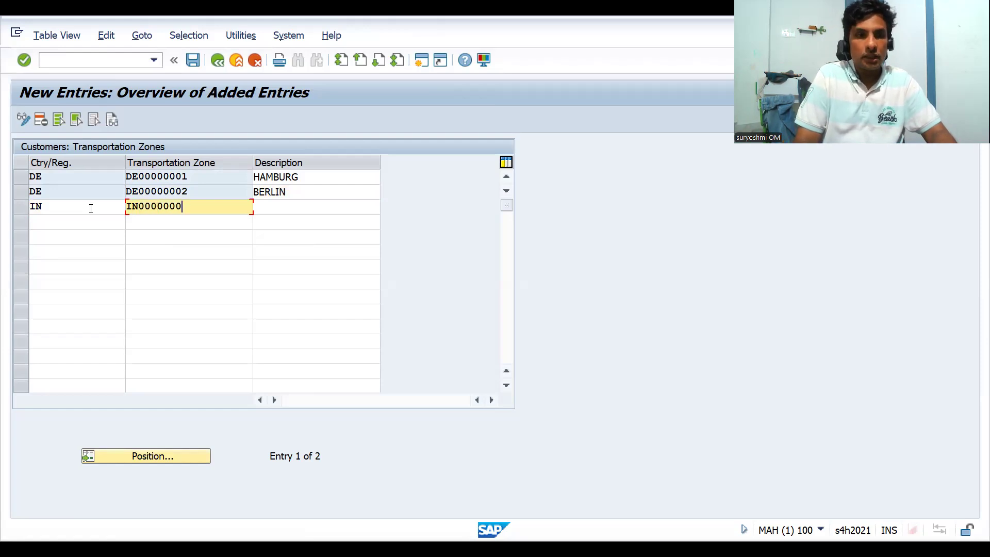
key(BackSpace)
text(10)
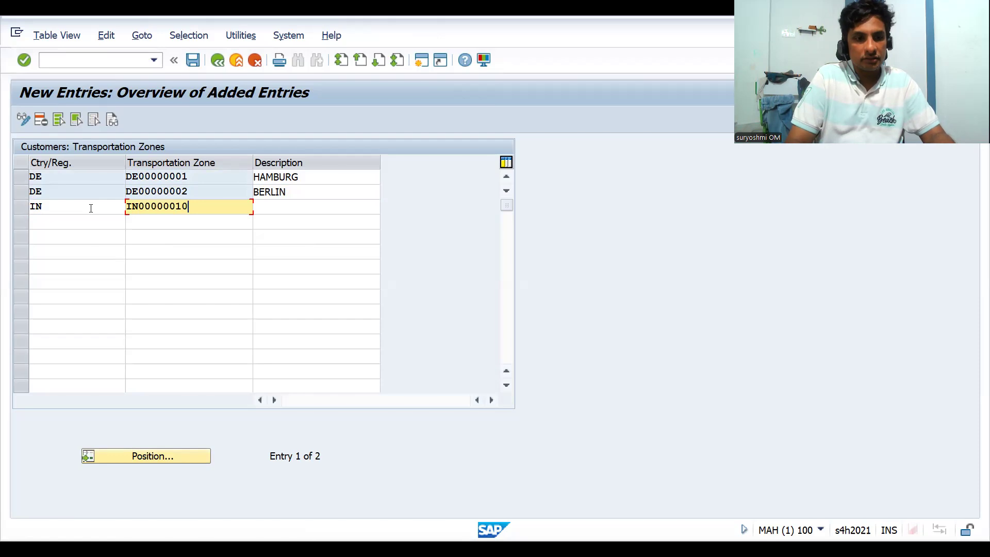
key(Tab)
text(BANG)
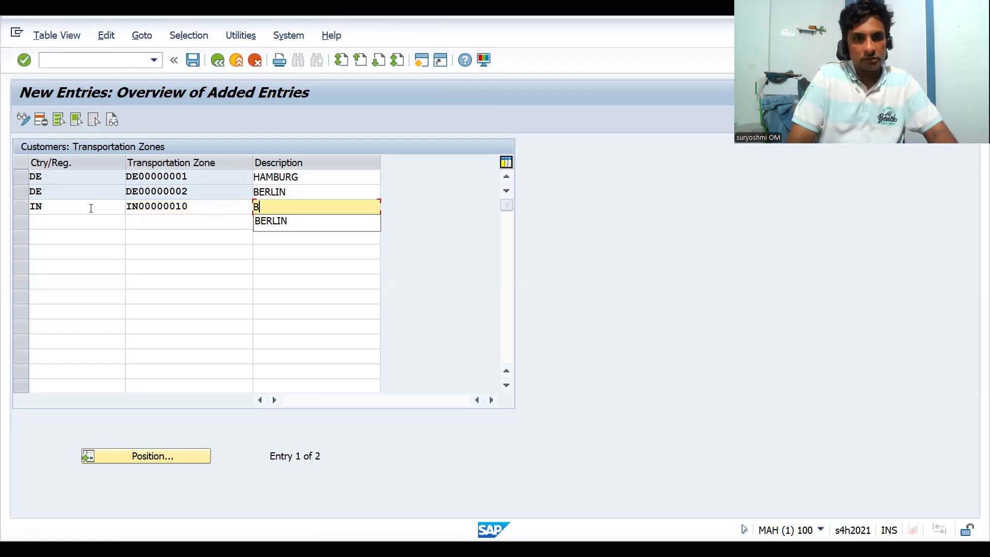
key(BackSpace)
key(BackSpace)
key(BackSpace)
key(BackSpace)
text(SOUTH BANGALORE)
key(Return)
key(ctrl+s)
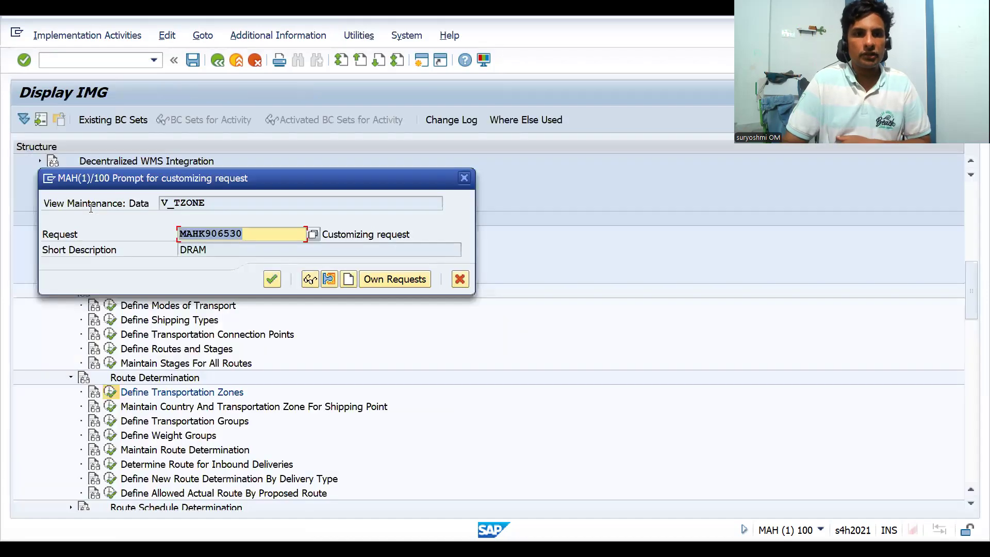
key(Return)
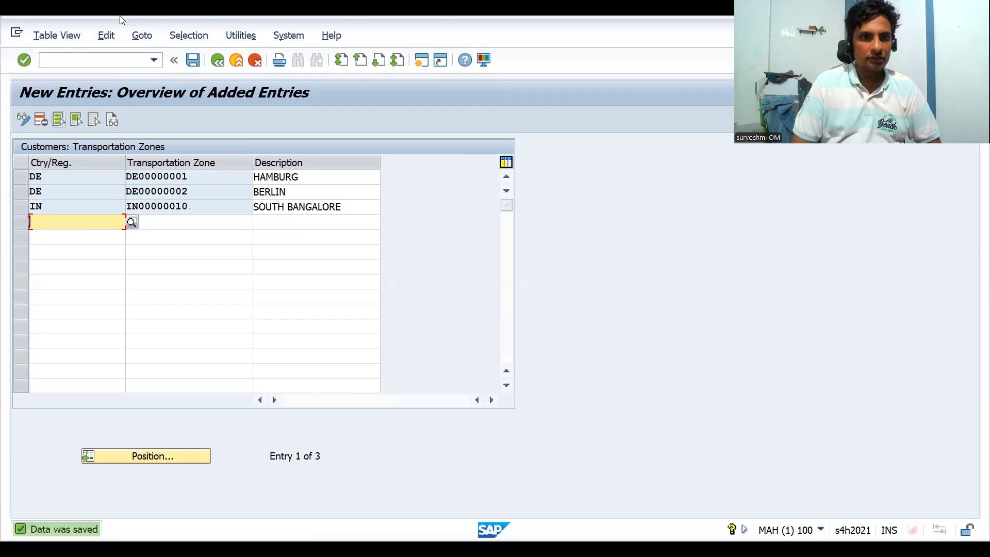
Step: Leave the transportation zones and open the assignment of departure country and transportation zone to shipping points
key(F3)
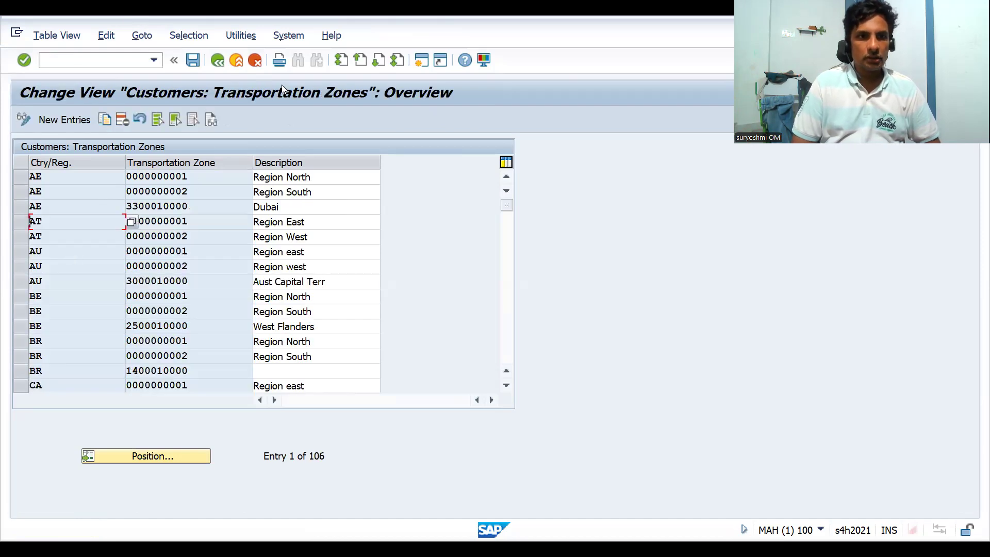
key(F3)
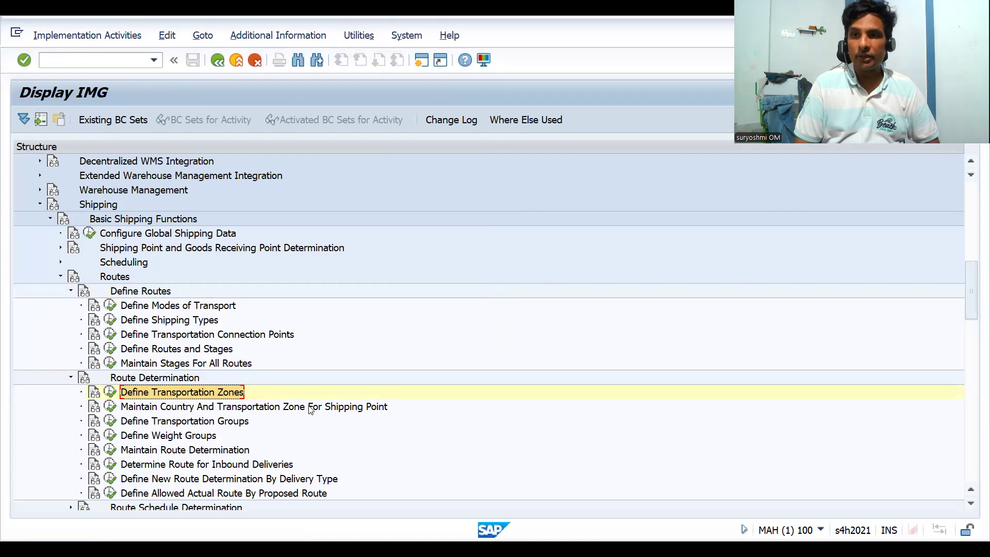
click(111, 406)
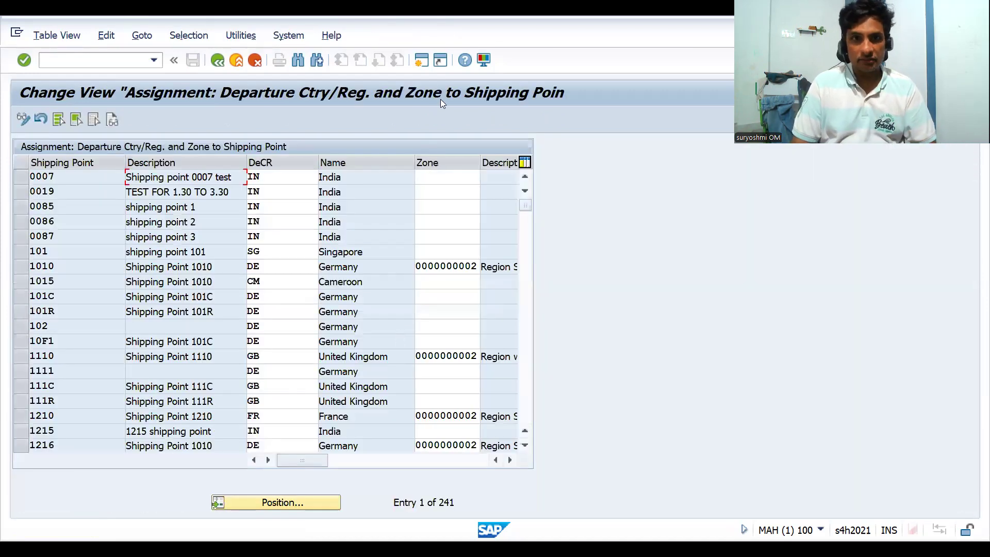
key(alt+Tab)
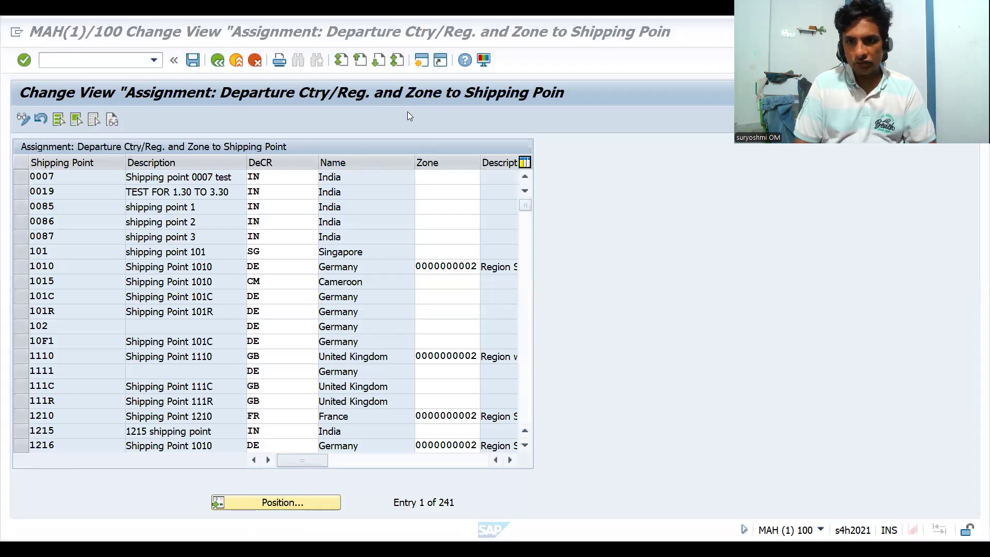
Step: Switch to the Excel workbook and fill the cells from SHIPPING POINT down to DEPARTURE ZONE (L19:L21) with yellow
key(alt+Tab)
click(660, 292)
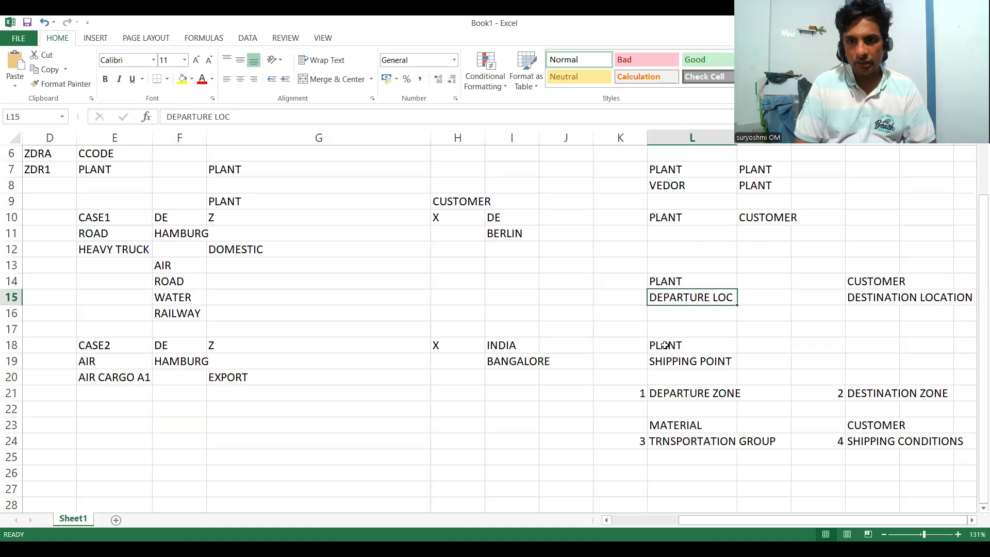
key(shift+Down)
key(shift+Down)
key(shift+Down)
key(shift+Down)
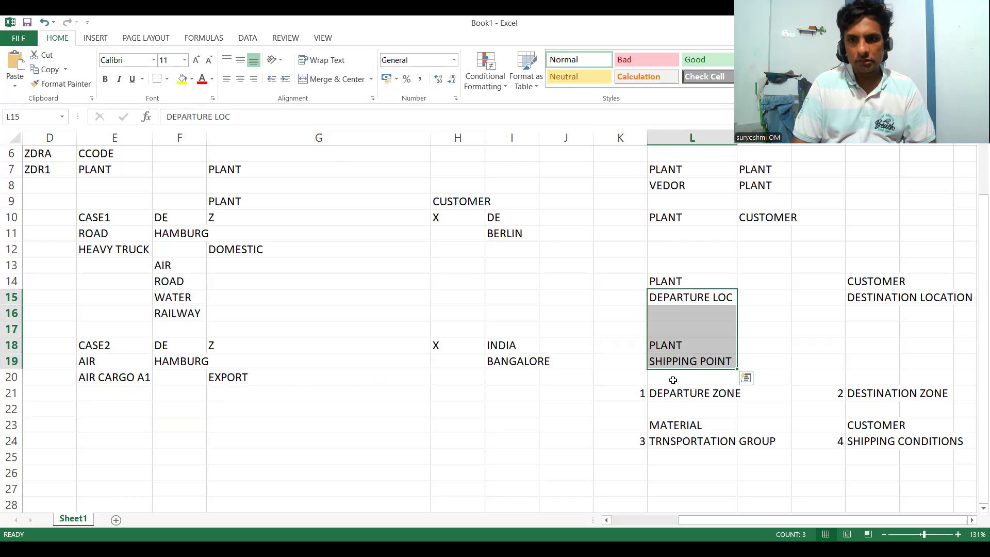
click(684, 393)
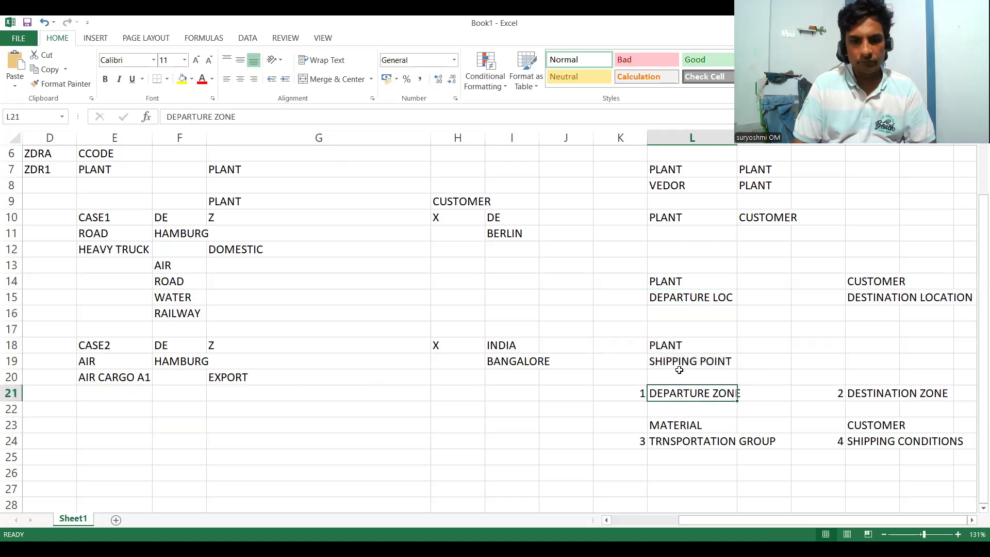
key(shift+Up)
key(shift+Up)
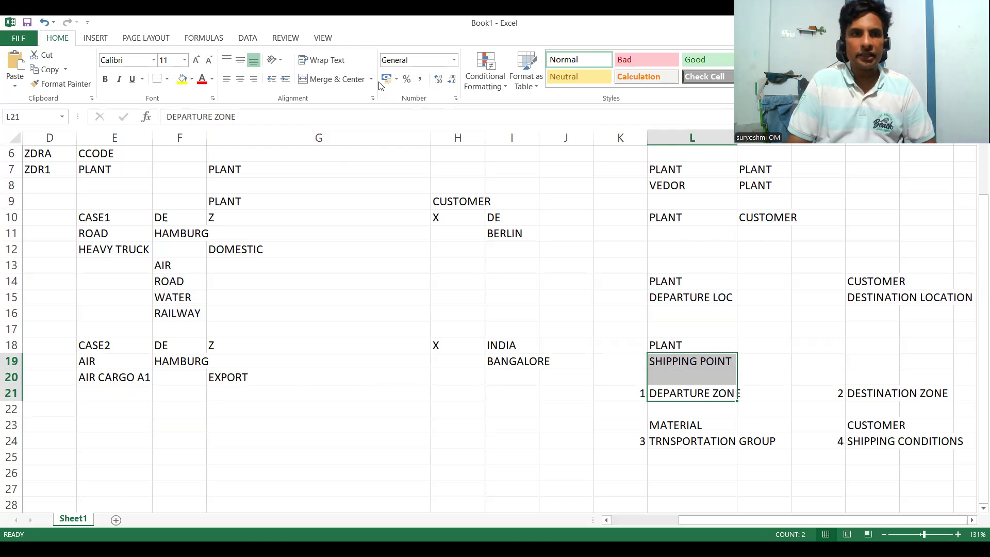
click(181, 80)
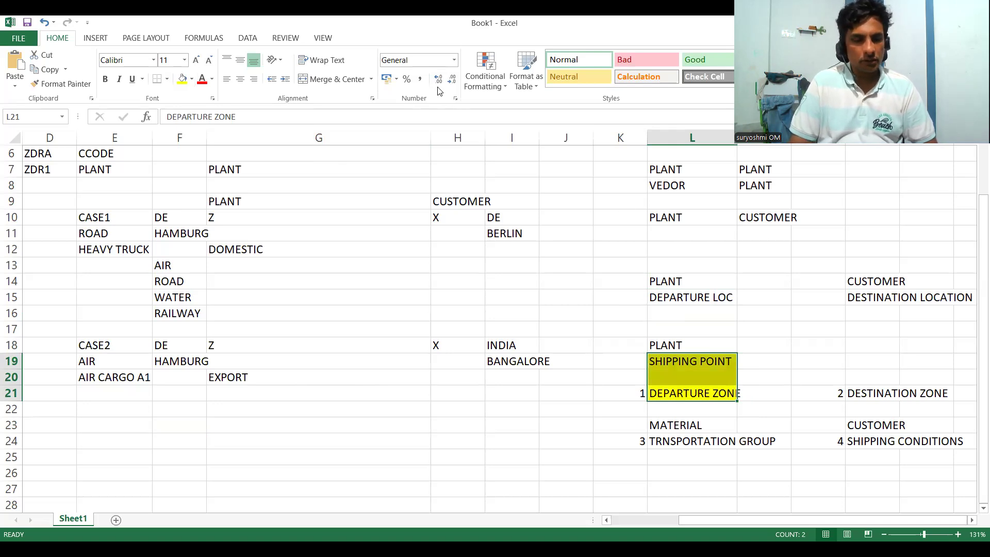
Step: Switch back to SAP, find shipping point DRS1 and assign it transportation zone DE00000001 (HAMBURG)
key(alt+Tab)
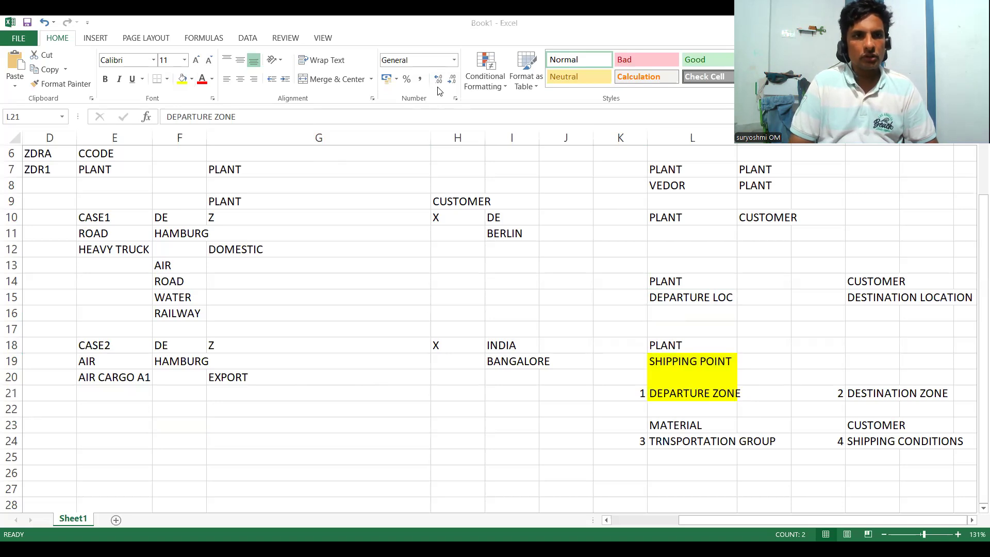
key(alt+Tab)
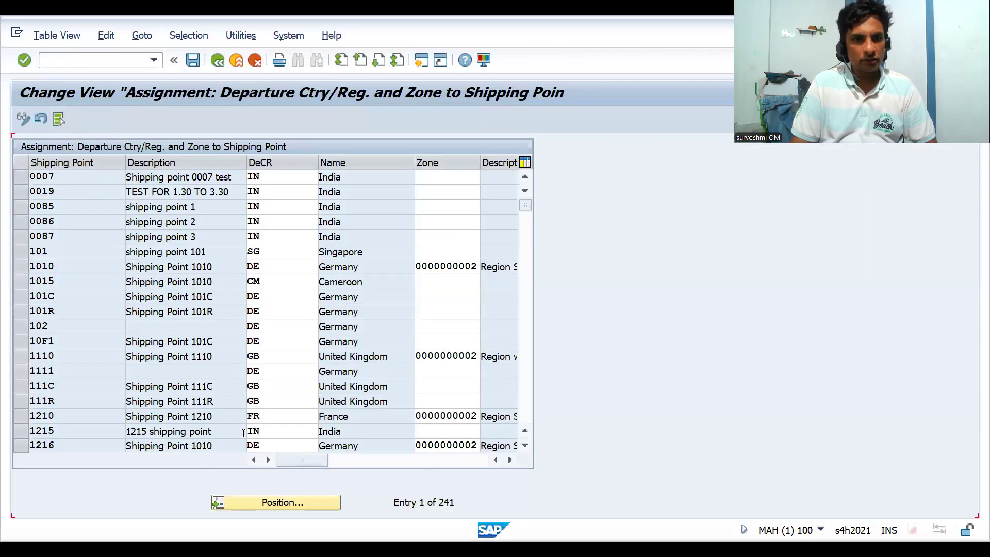
click(277, 503)
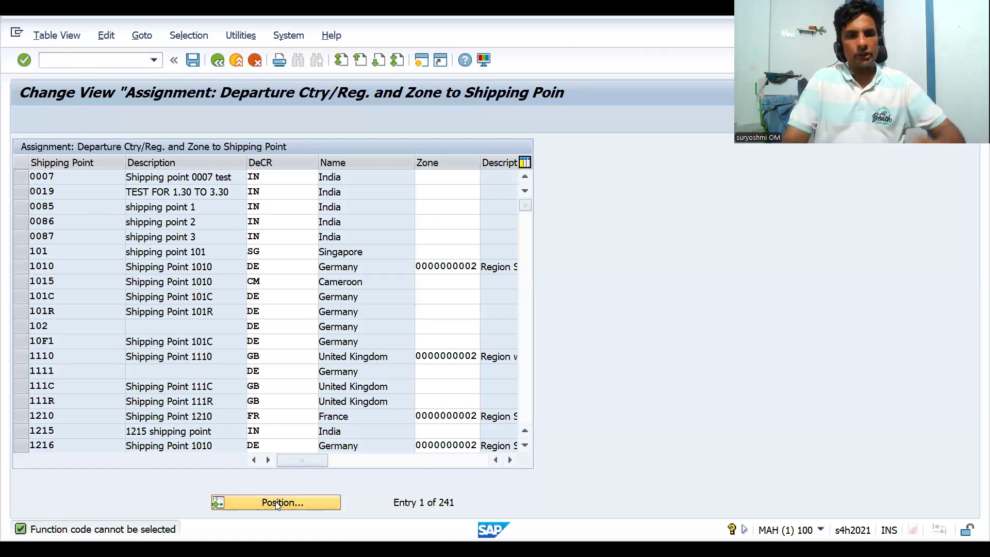
text(DRS1)
key(Return)
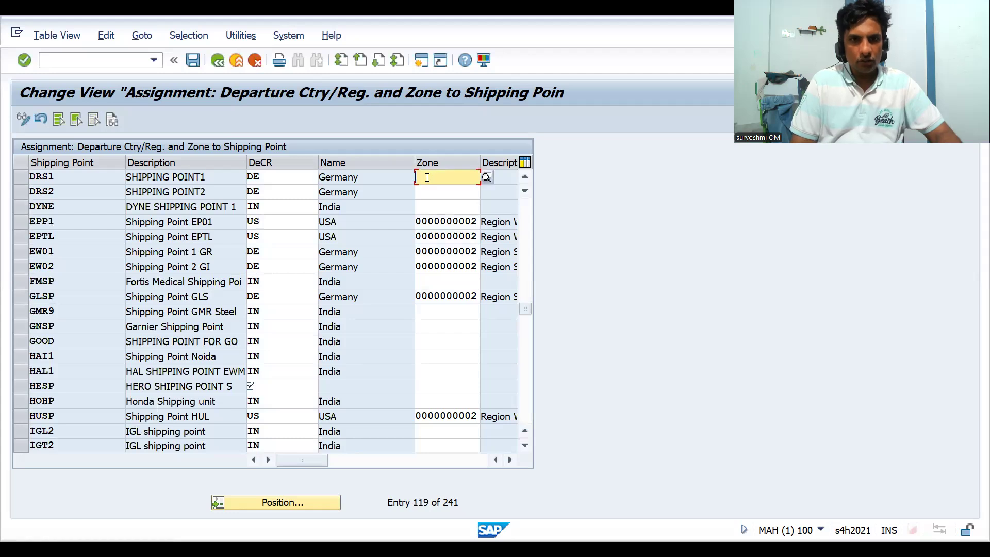
text(D)
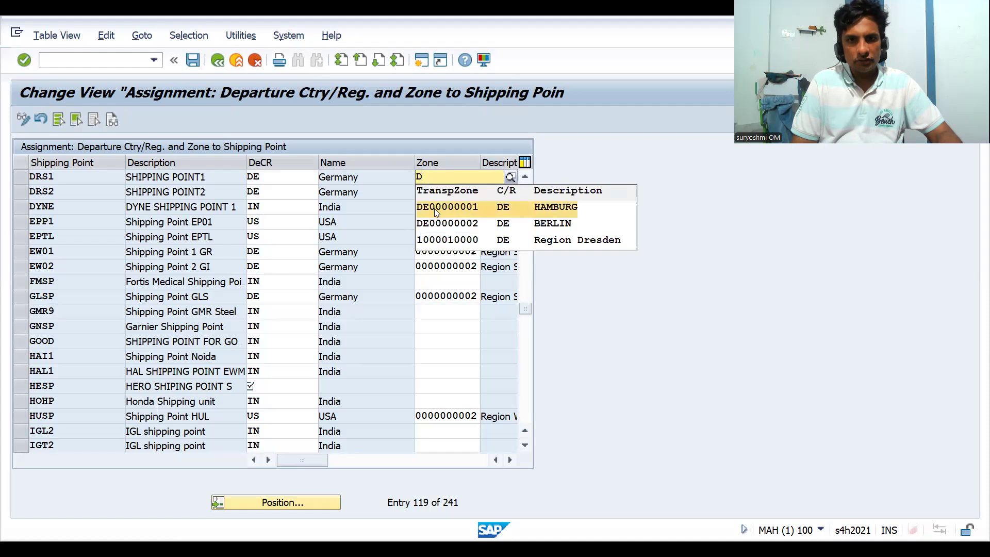
click(434, 208)
key(Return)
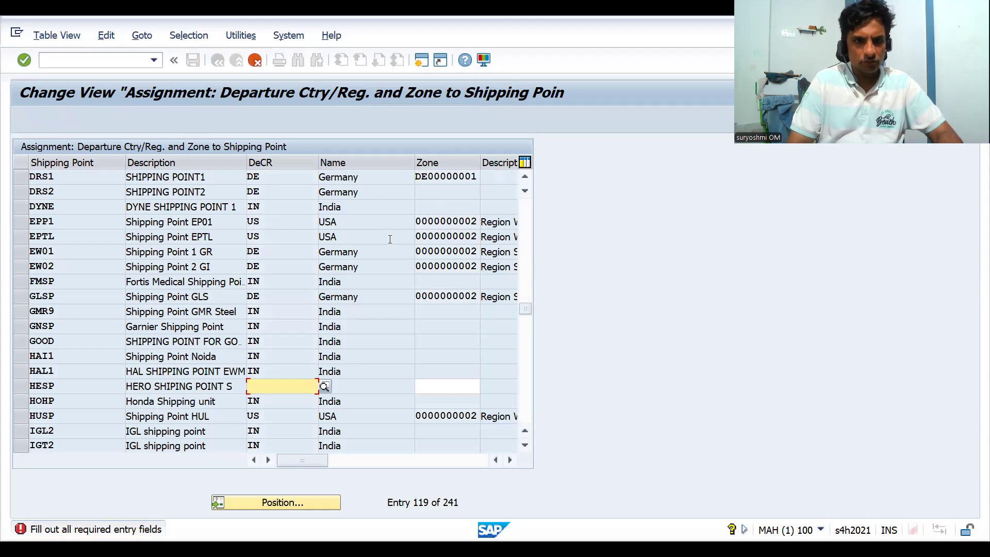
Step: Fill in departure country IN for shipping point HESP and save the assignments to the proposed customizing request
text(IN)
key(Return)
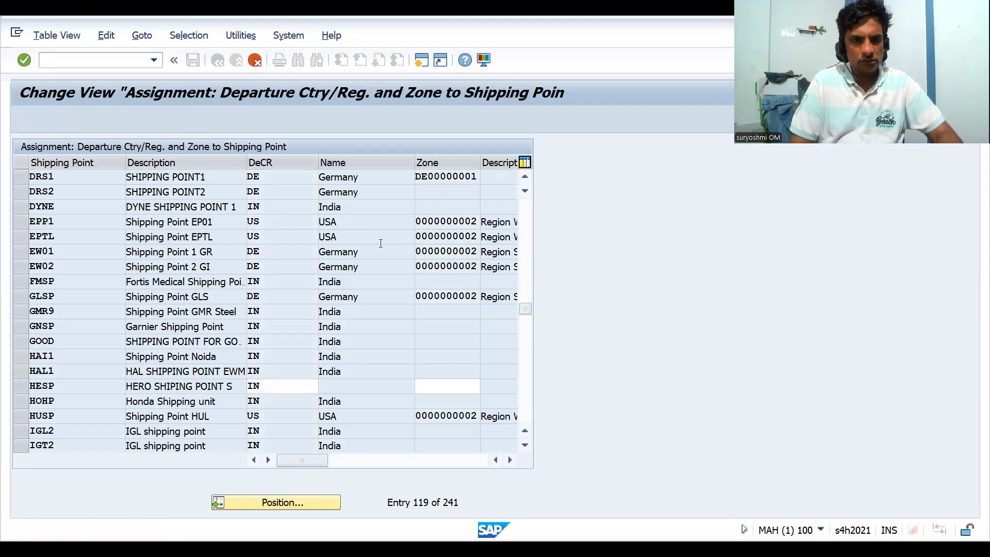
key(ctrl+s)
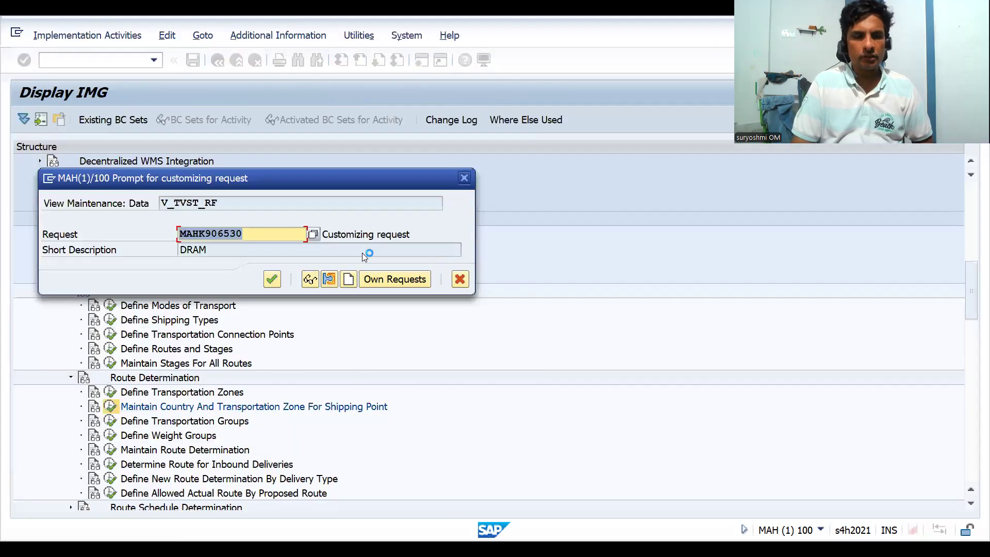
key(Return)
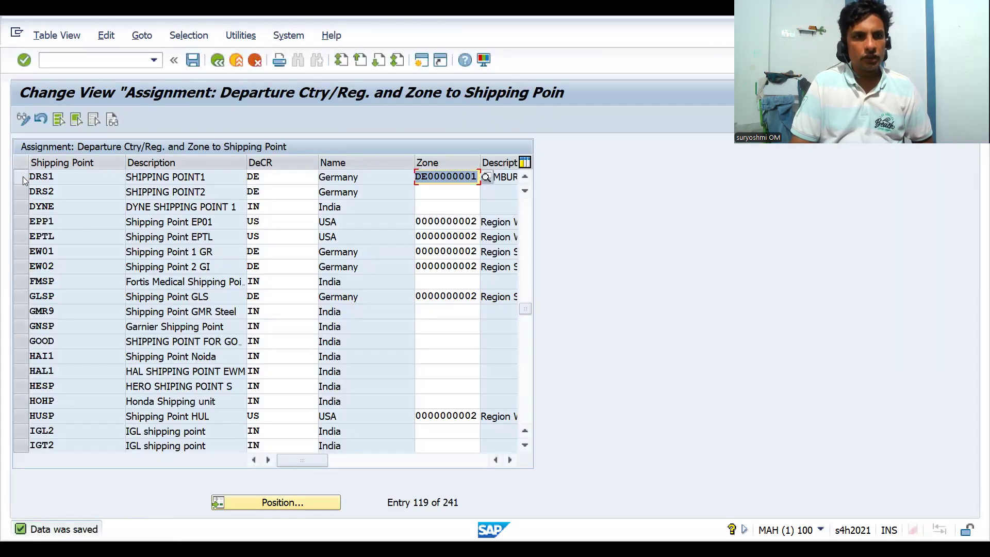
click(23, 176)
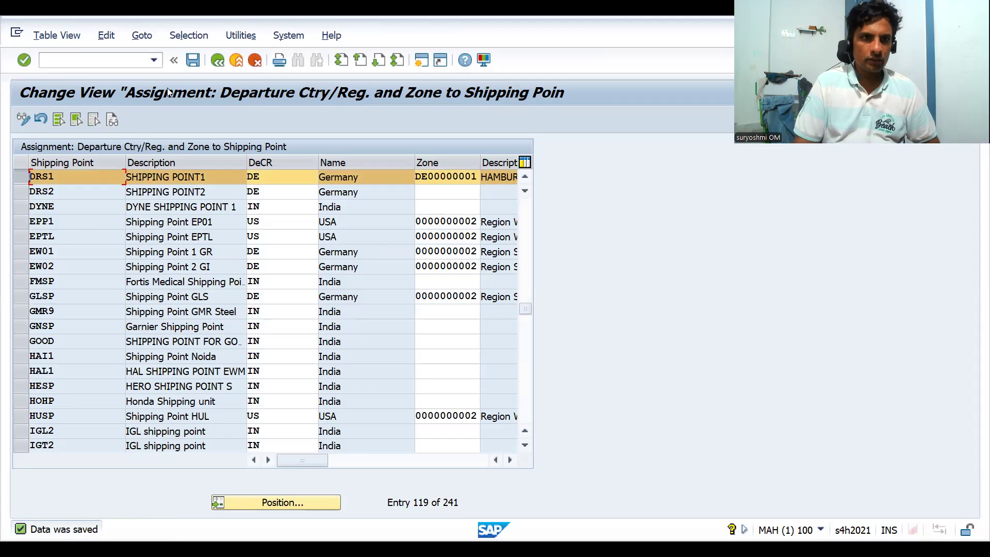
Step: Leave the shipping point assignments and open the definition of transportation groups to review the existing groups
key(F3)
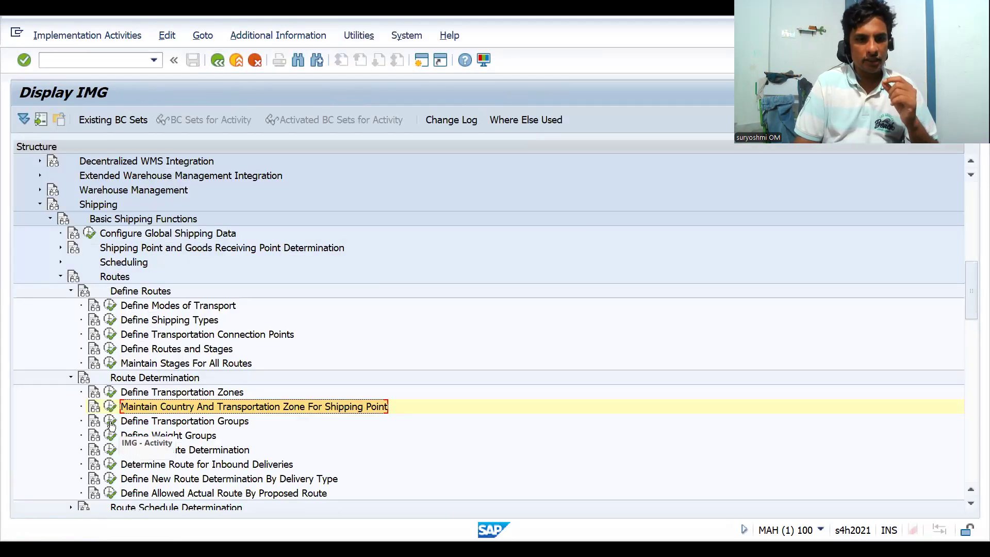
click(111, 421)
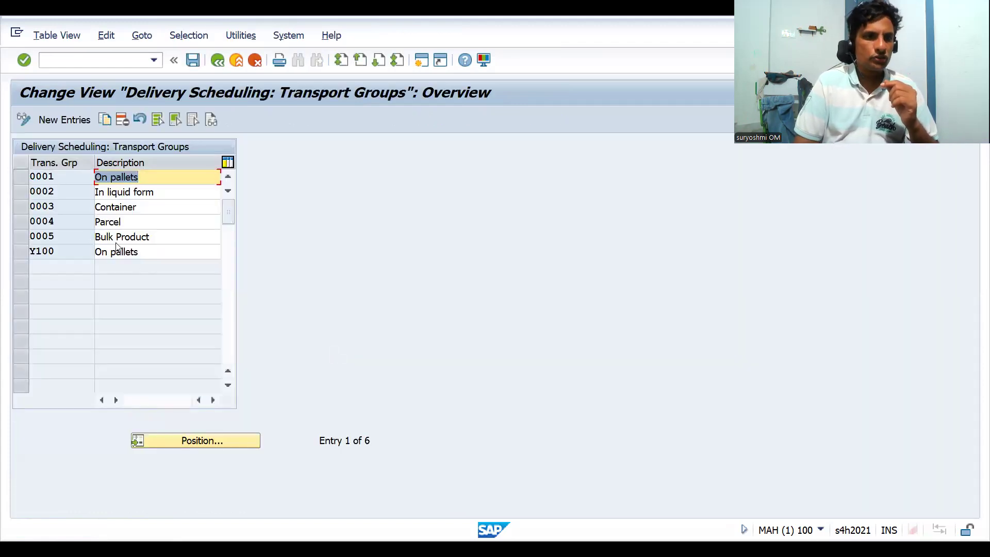
click(121, 207)
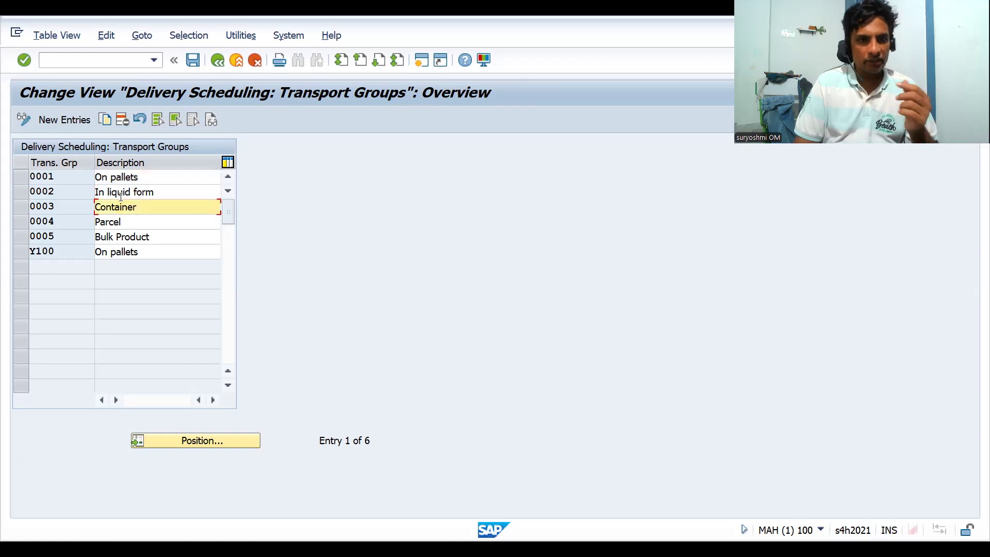
click(118, 193)
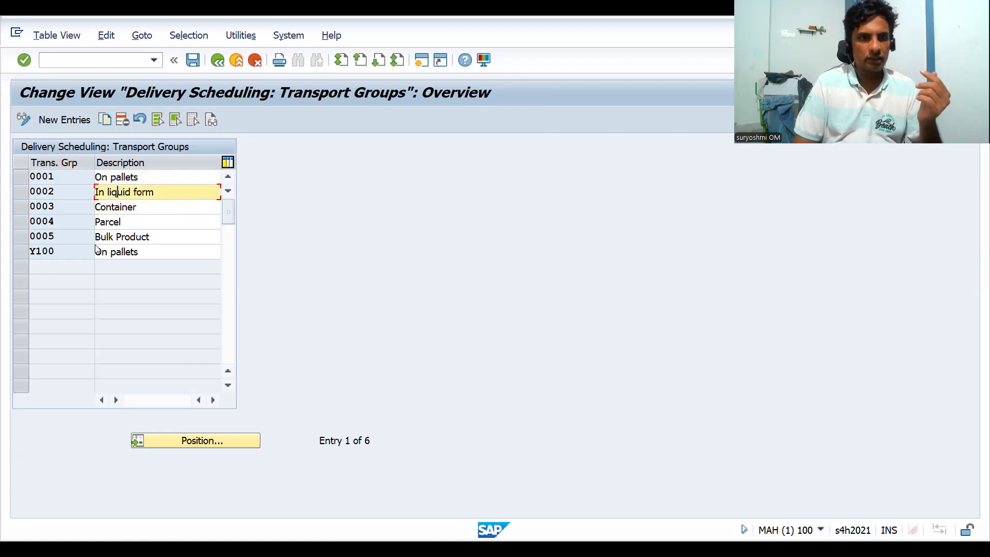
Step: Create transportation group D001 with the description HEAVY TRUCK and save it to the proposed customizing request
click(61, 120)
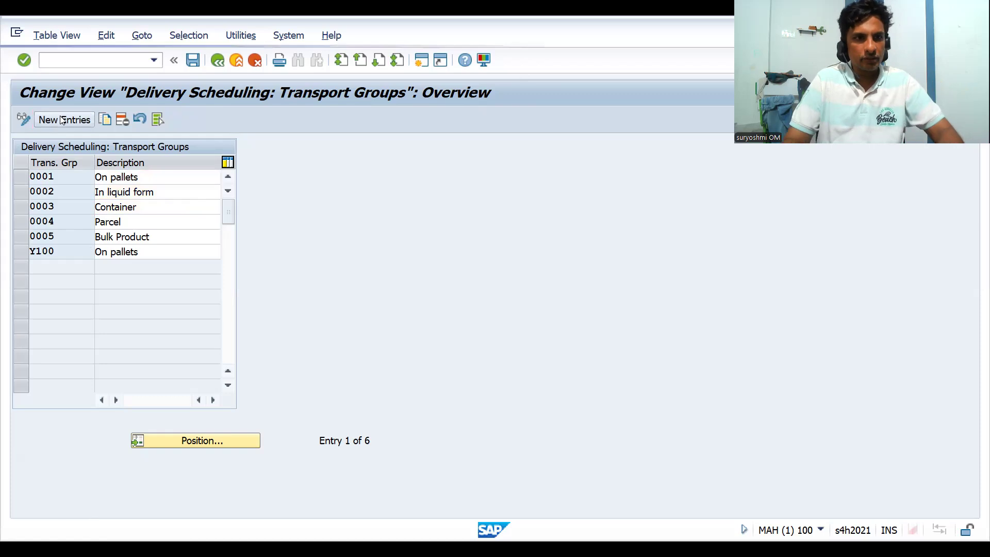
text(D000)
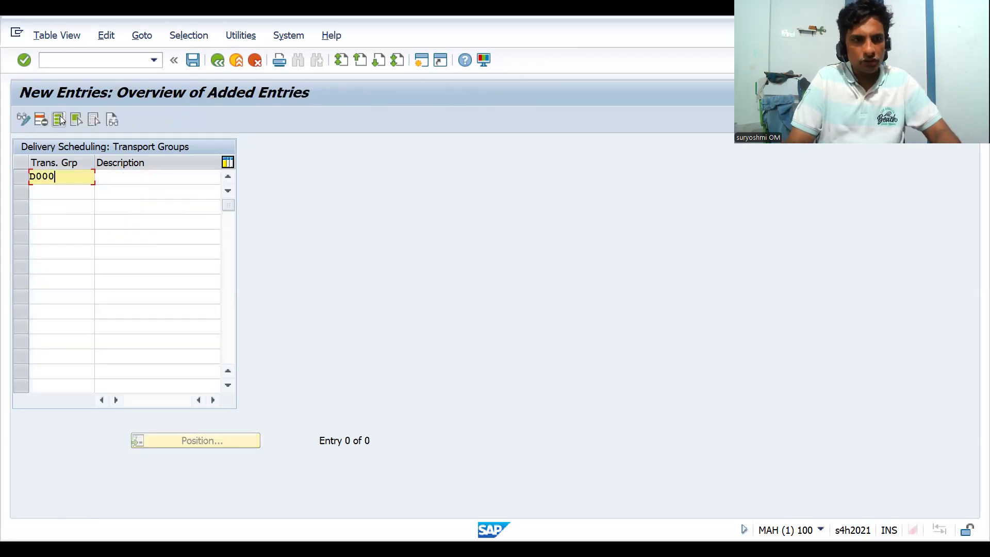
key(Tab)
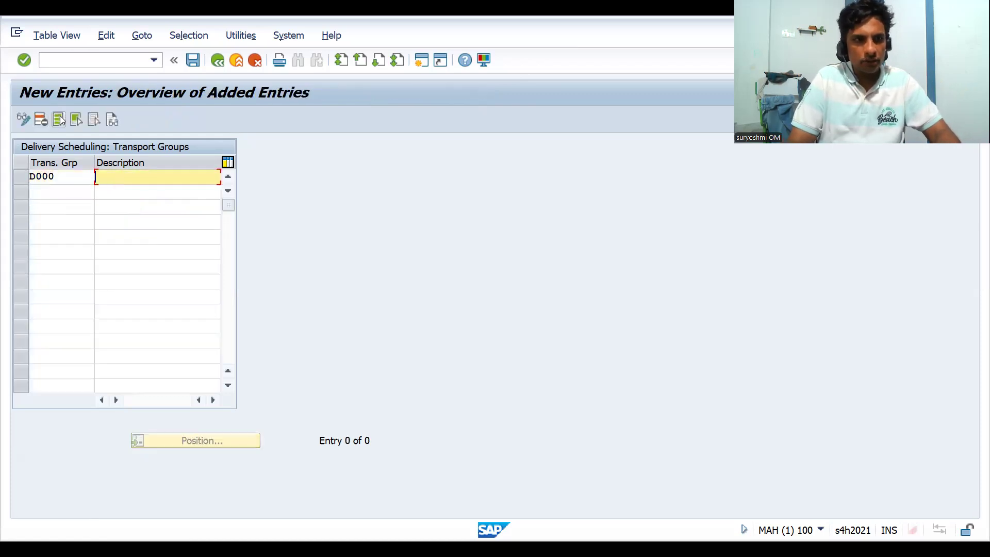
click(72, 183)
key(BackSpace)
text(1)
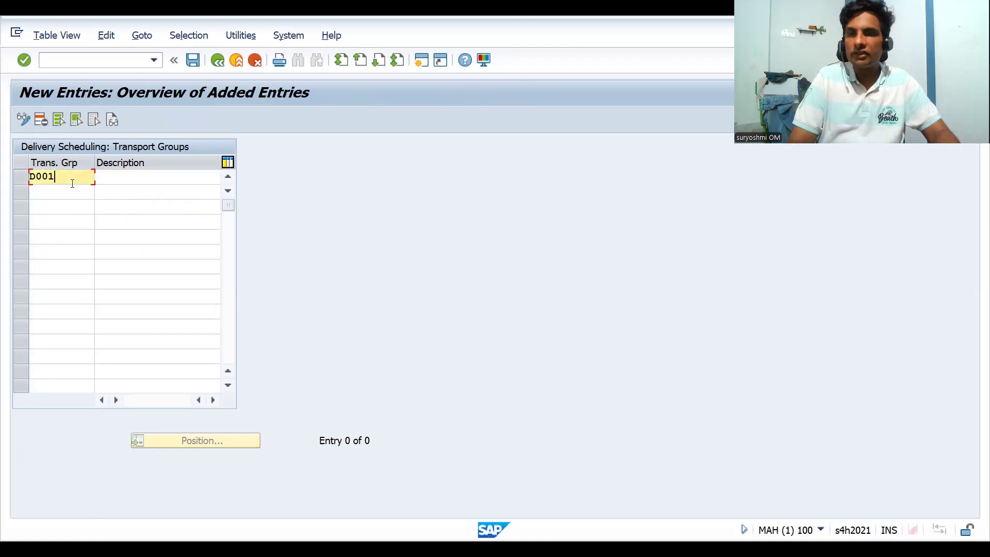
key(Tab)
text(HEAVY TRUCK)
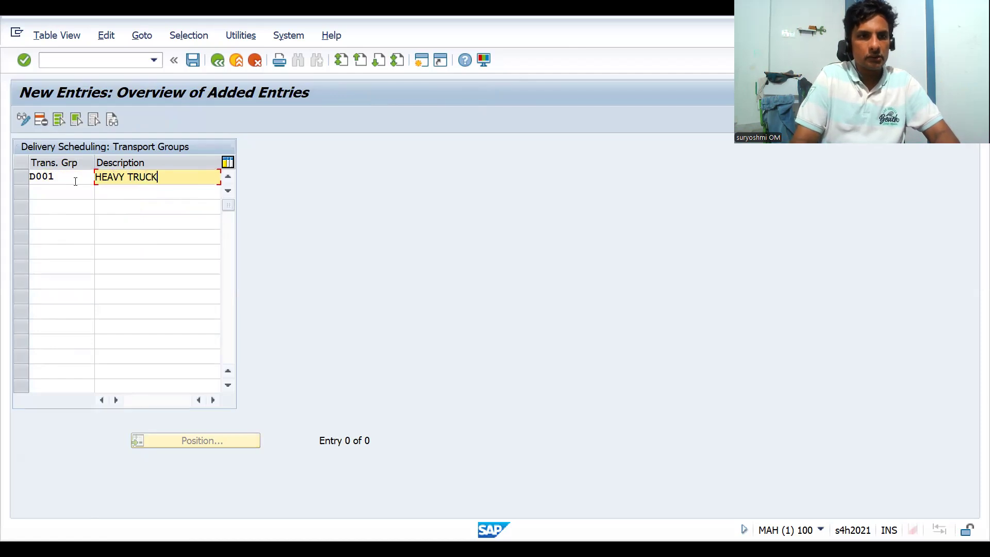
key(Return)
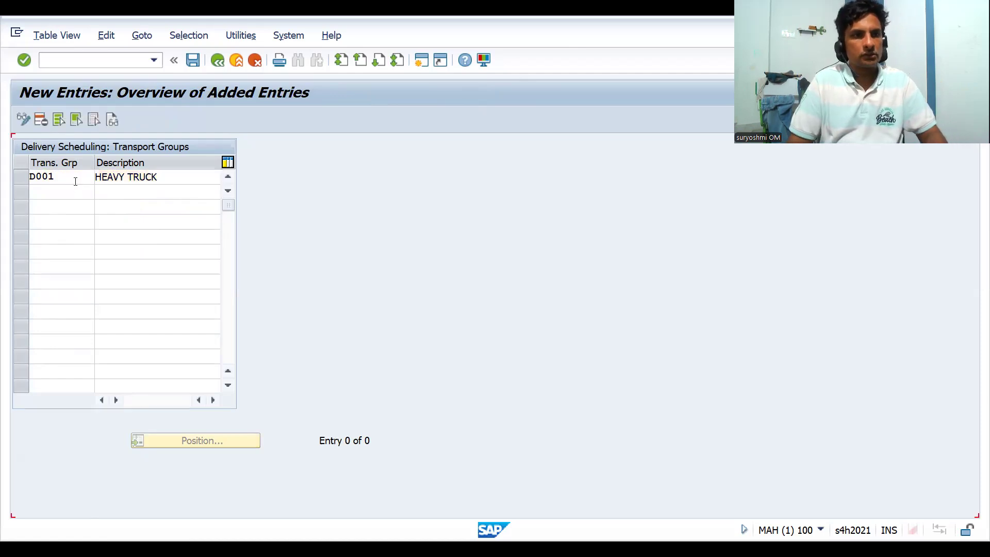
key(ctrl+s)
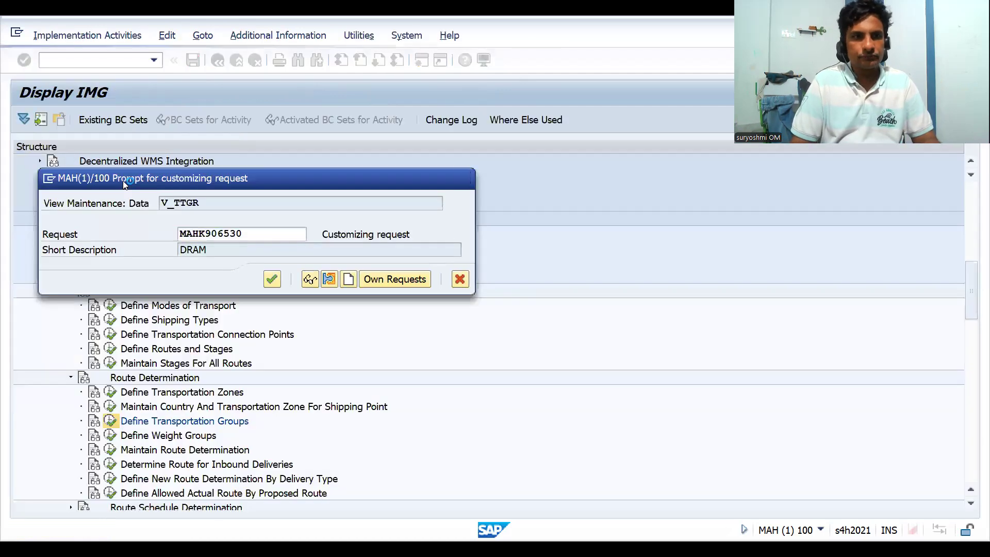
key(Return)
Step: Replace the description of transportation group D001 with ANY and save the change
click(171, 177)
key(BackSpace)
key(BackSpace)
key(BackSpace)
key(BackSpace)
key(BackSpace)
key(BackSpace)
key(BackSpace)
key(BackSpace)
key(BackSpace)
key(BackSpace)
key(BackSpace)
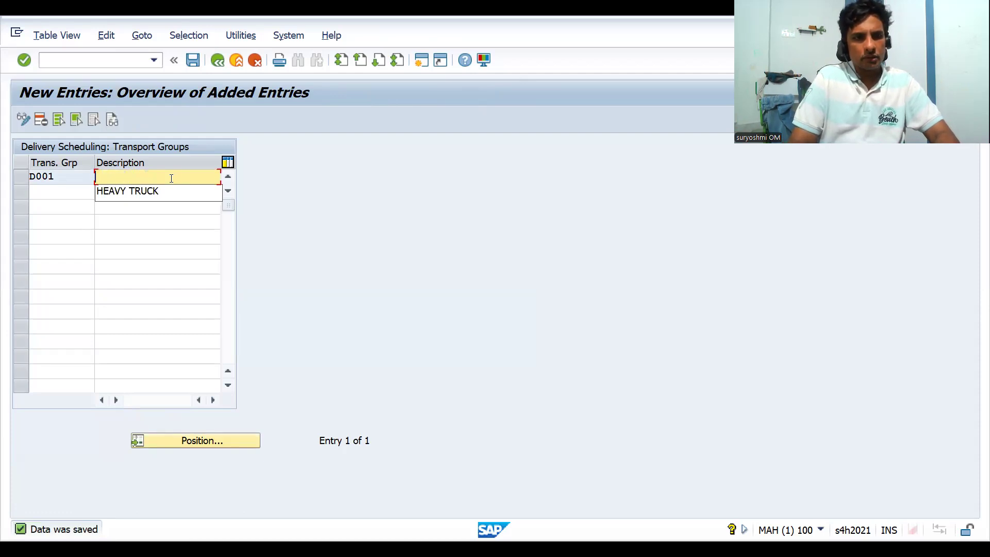
text(ANY)
key(Return)
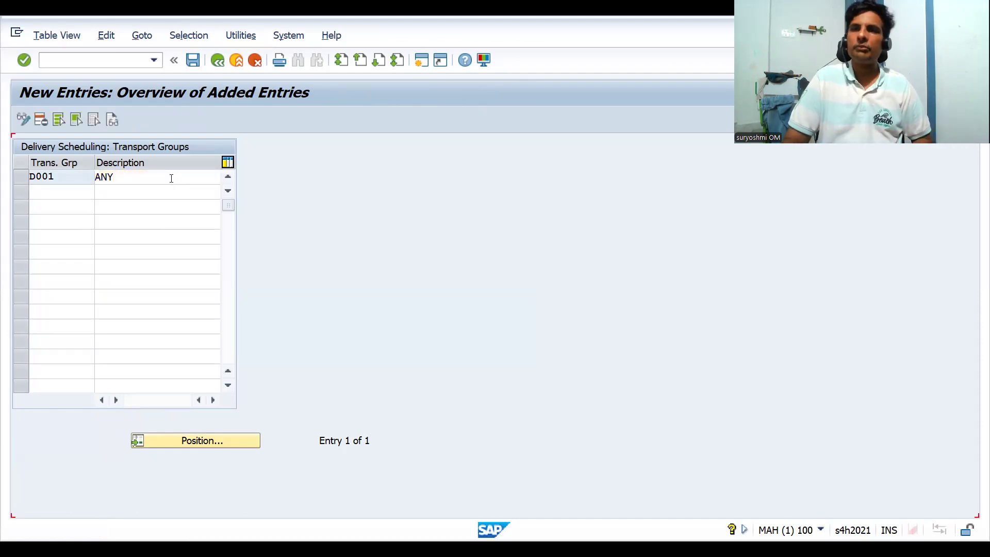
key(ctrl+s)
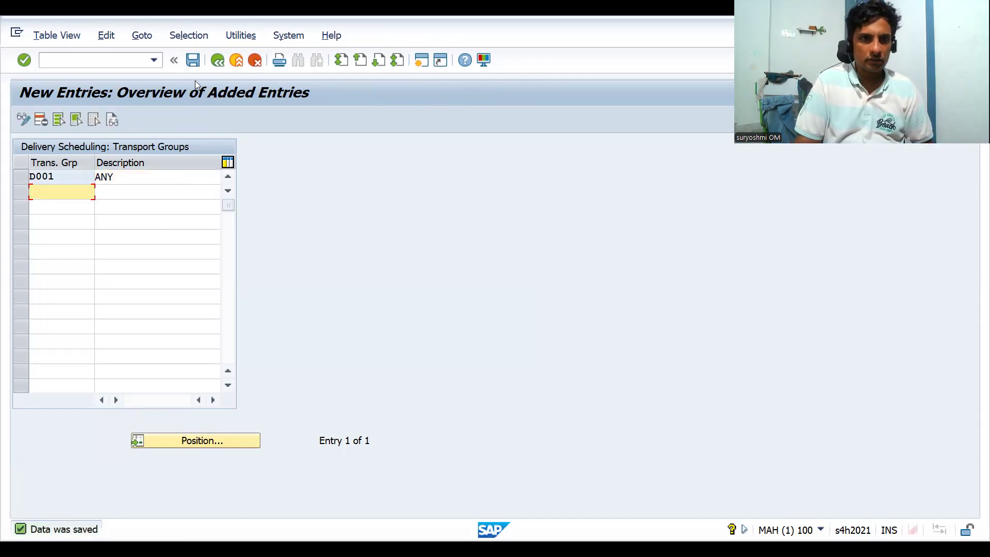
Step: Leave the transportation groups and open the definition of weight groups under Route Determination
key(F3)
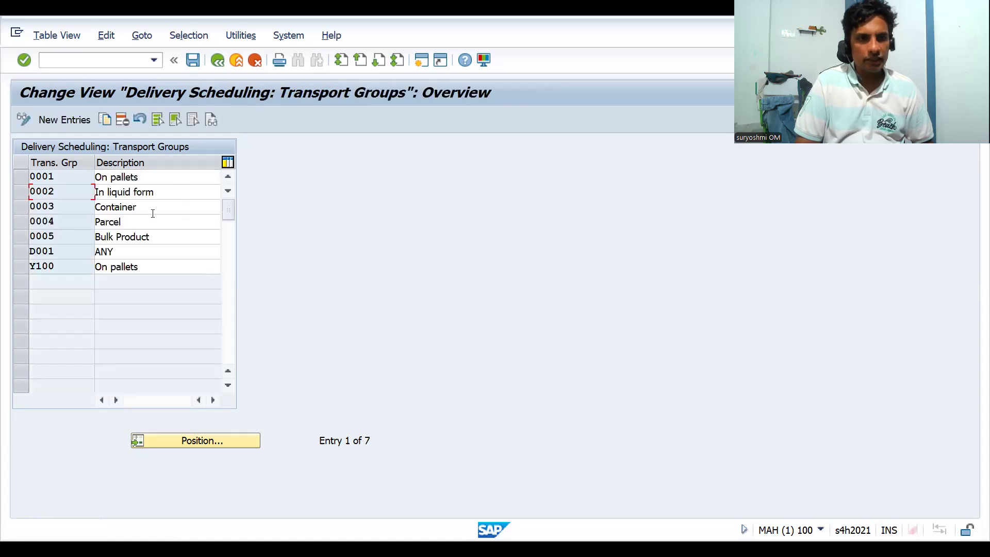
click(124, 208)
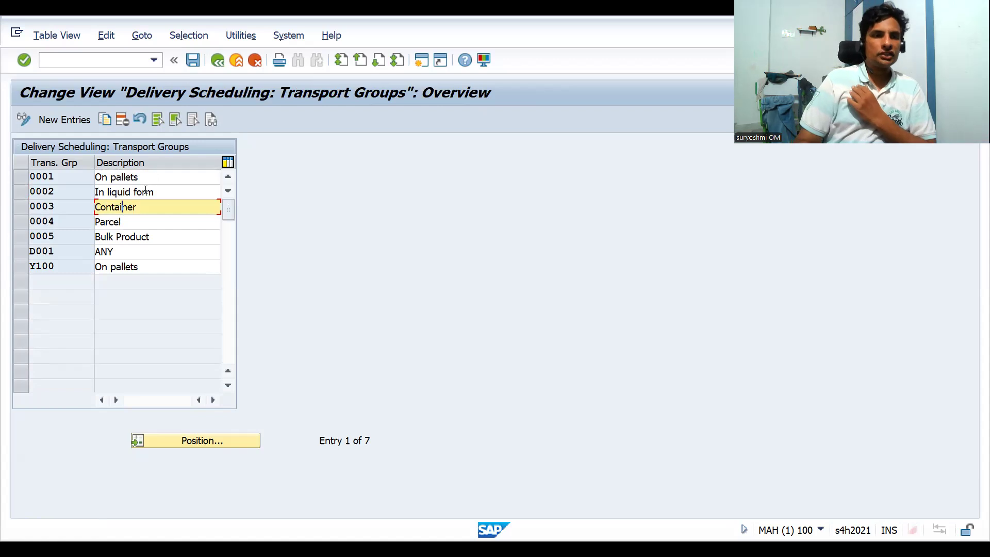
key(Up)
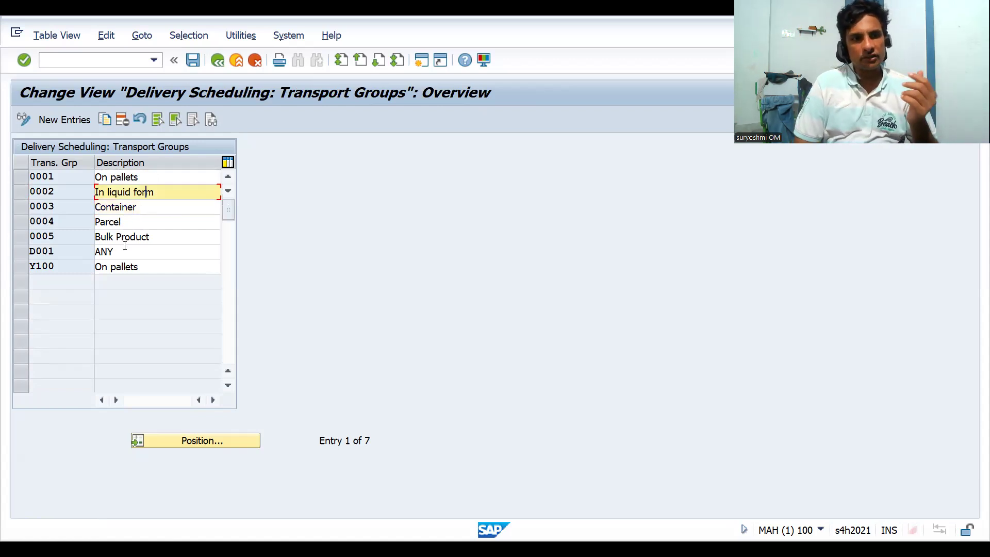
click(120, 258)
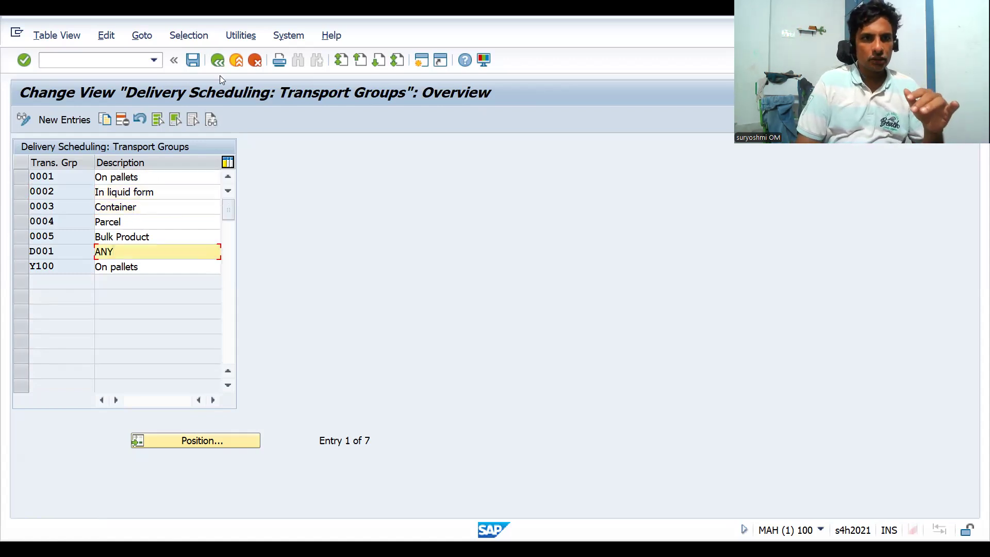
key(F3)
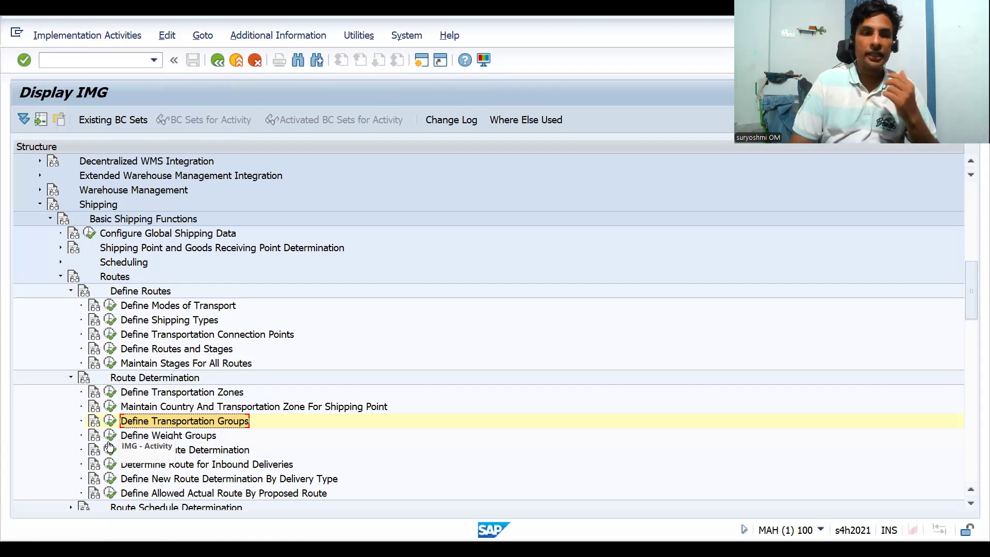
click(110, 437)
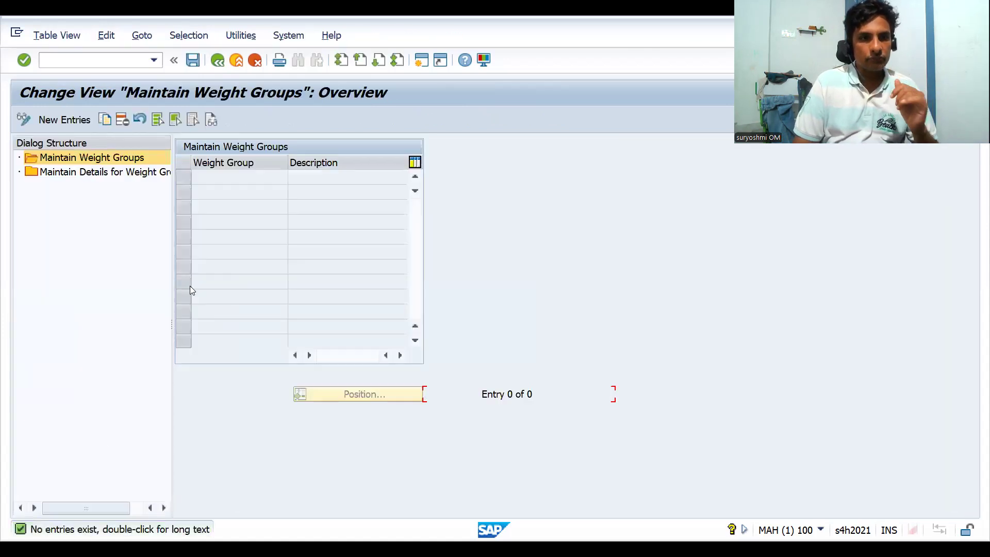
Step: Create weight group D001 with the description DRAM WEIGHT SCAL and save it
click(70, 125)
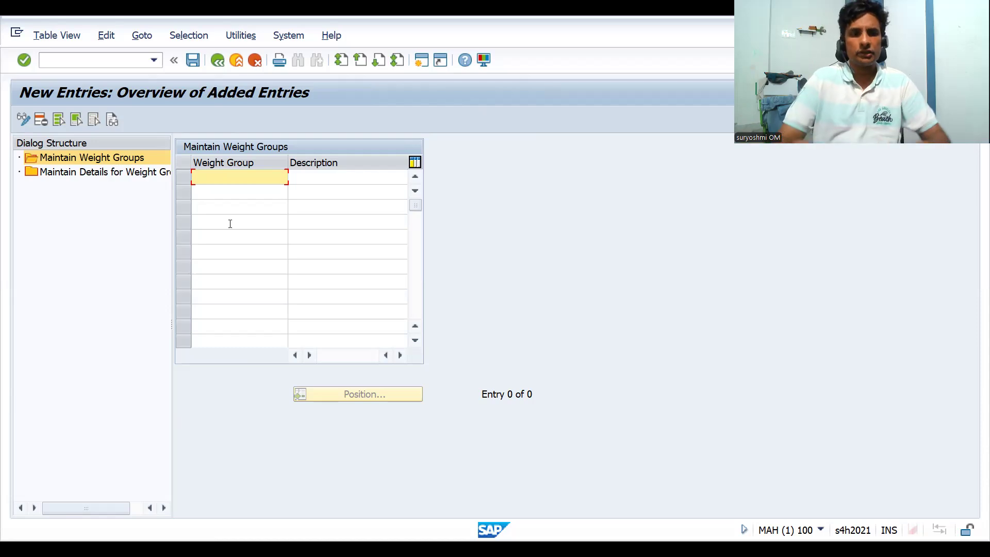
text(D001)
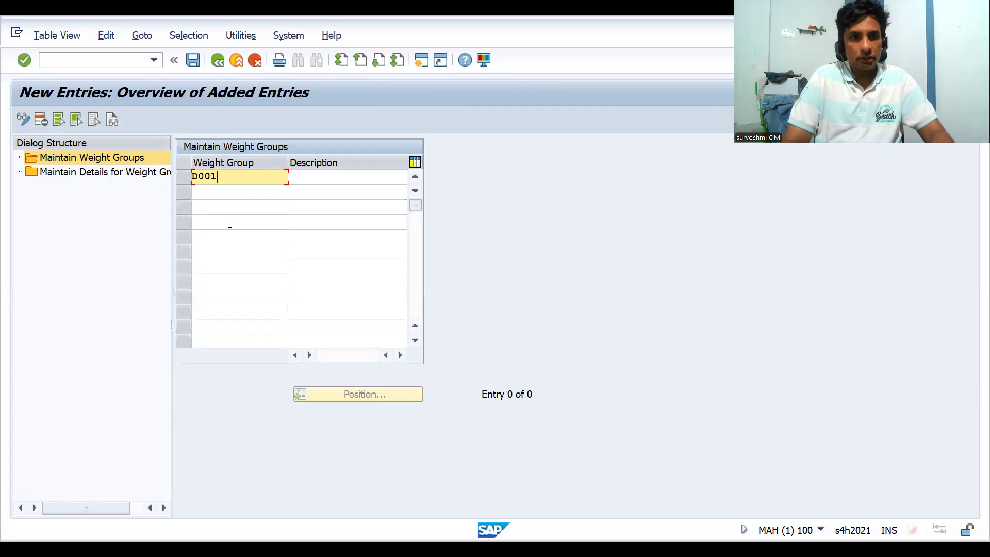
key(Tab)
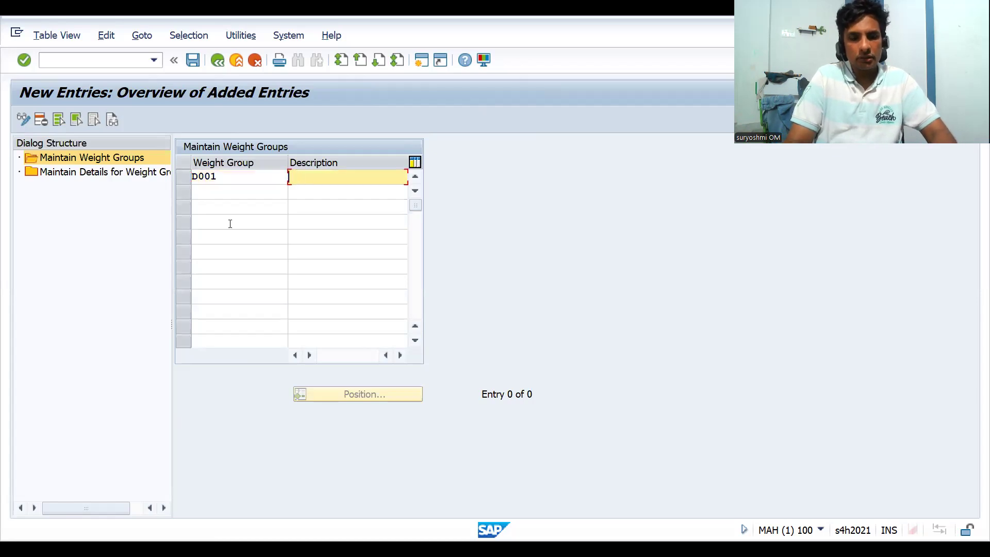
text(RAM)
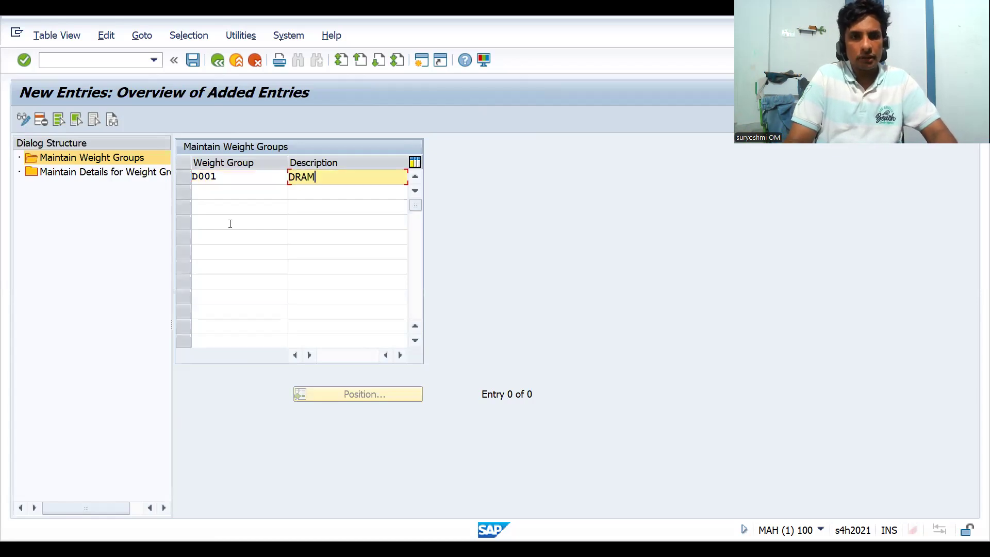
text( WEIGHT SCAL)
key(Return)
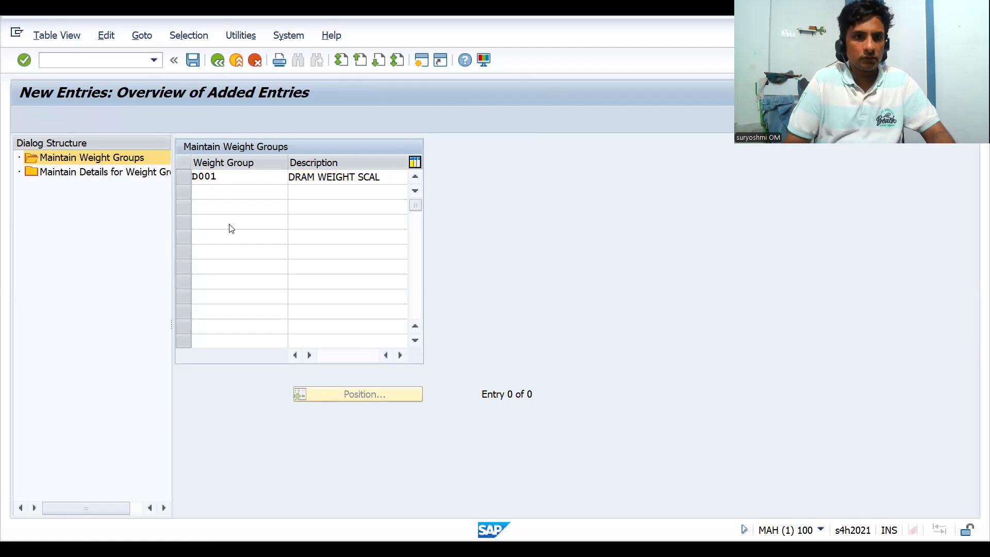
key(F3)
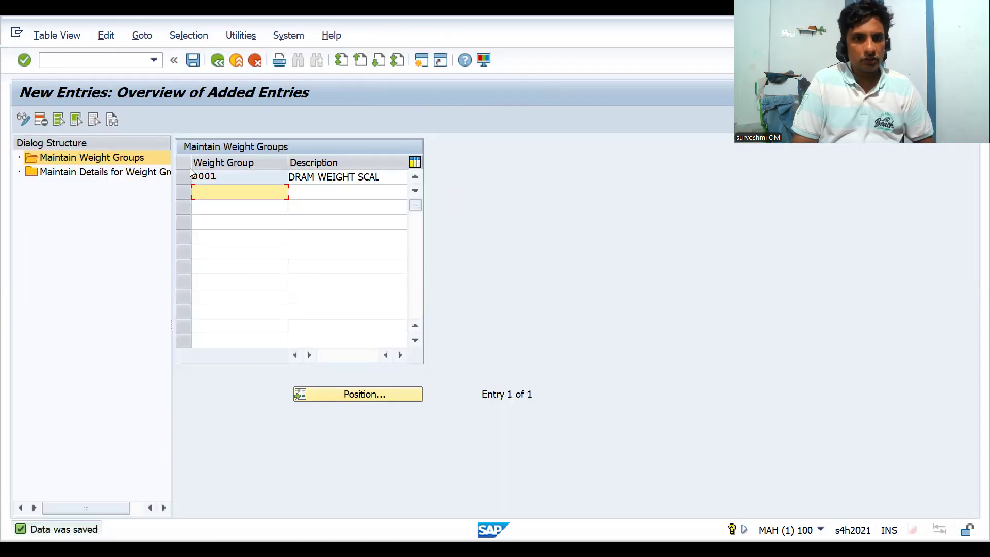
Step: Open the details for weight group D001 and start a new detail entry assigned to D001
click(189, 174)
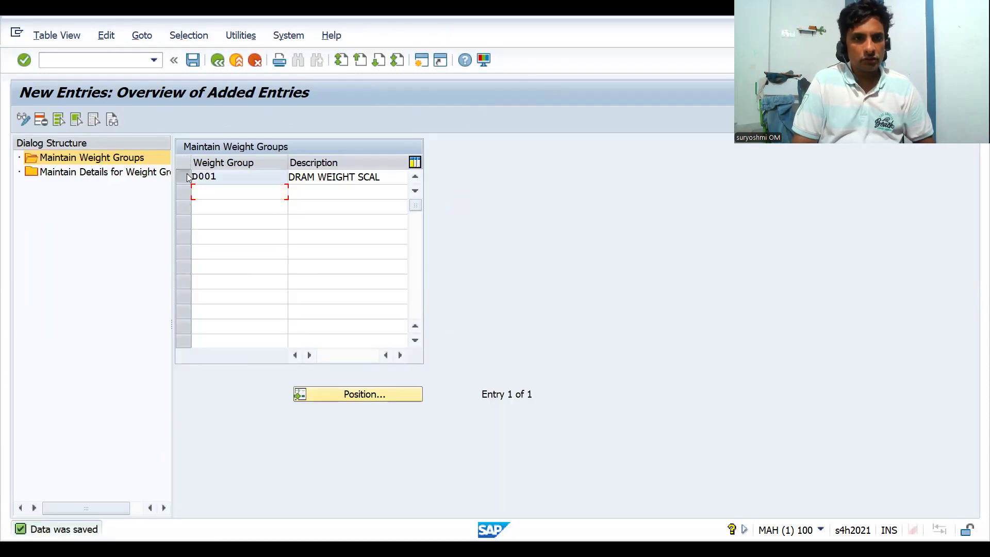
double_click(138, 174)
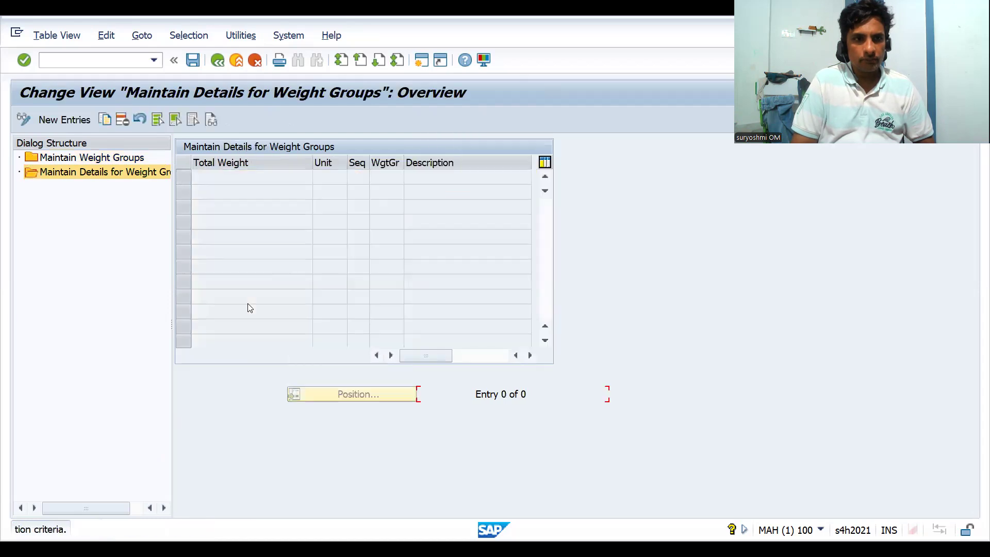
click(64, 120)
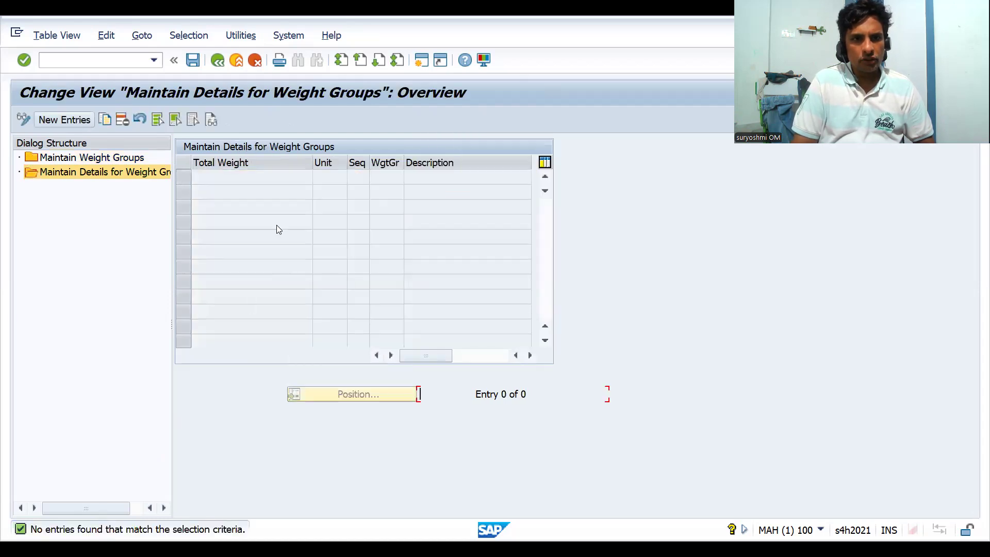
click(283, 178)
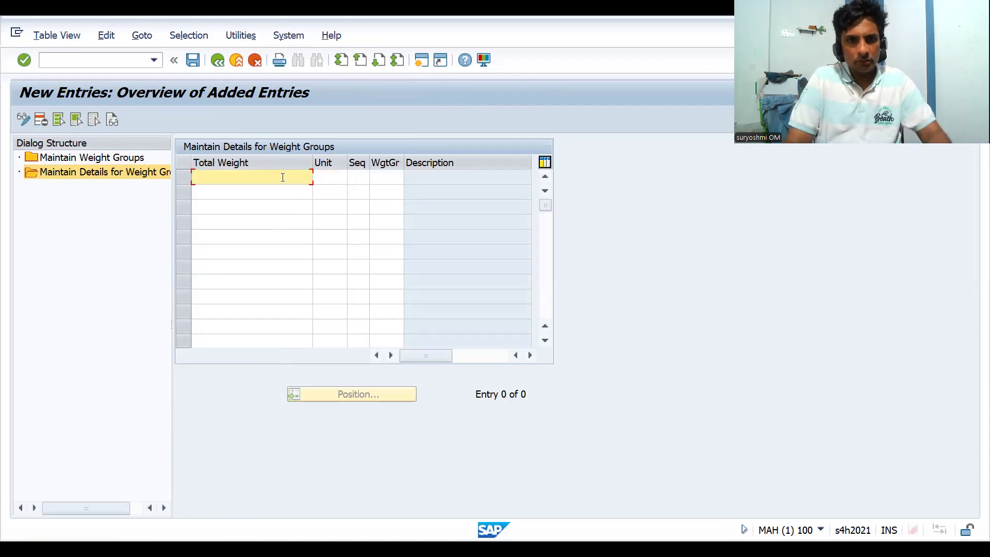
click(401, 179)
click(409, 178)
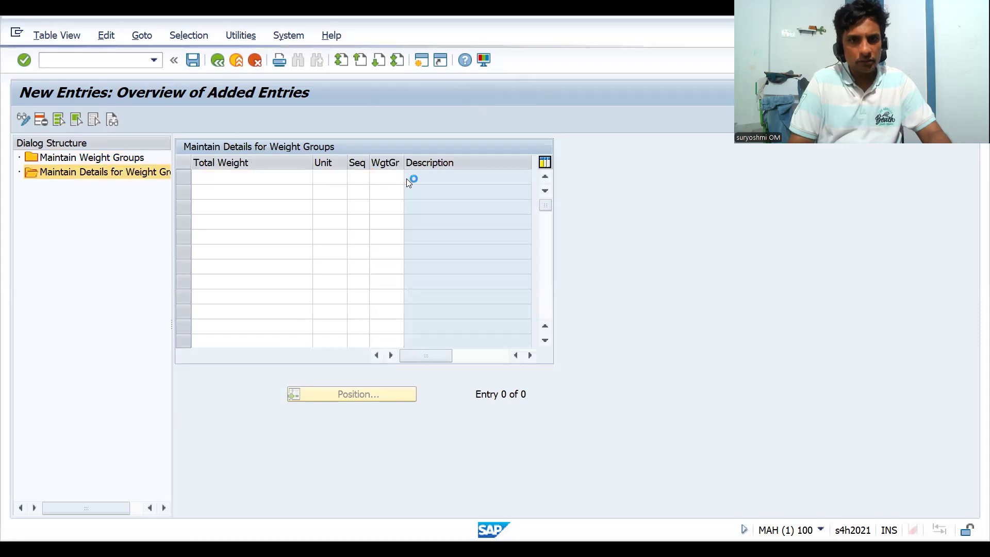
double_click(90, 211)
Step: Set the total weight of the D001 detail entry to 100 KG
click(221, 178)
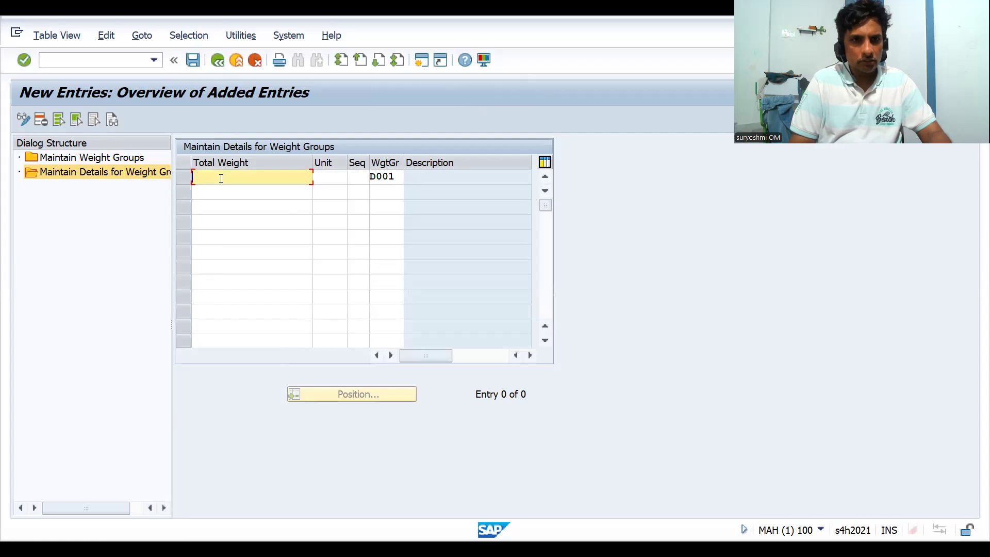
text(100)
key(BackSpace)
key(BackSpace)
key(BackSpace)
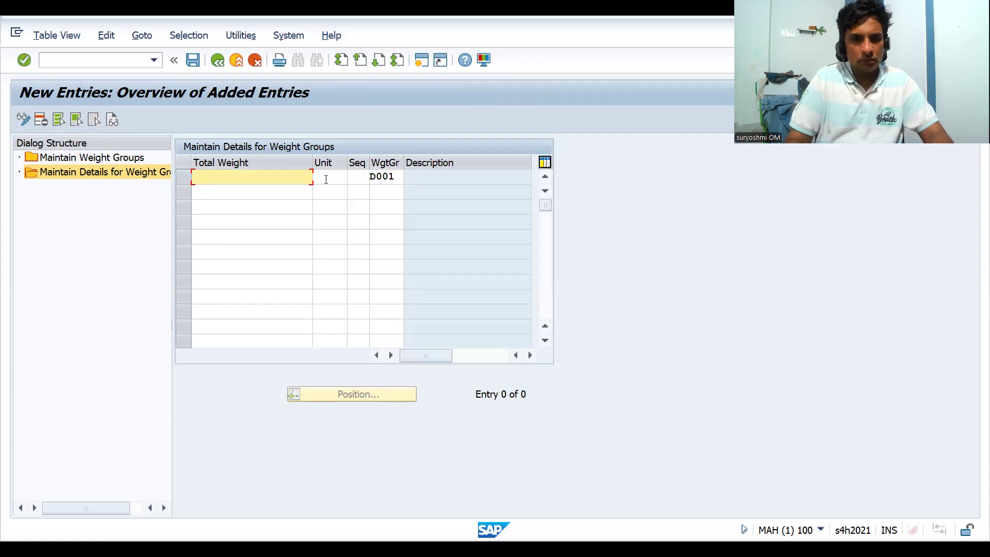
text(1)
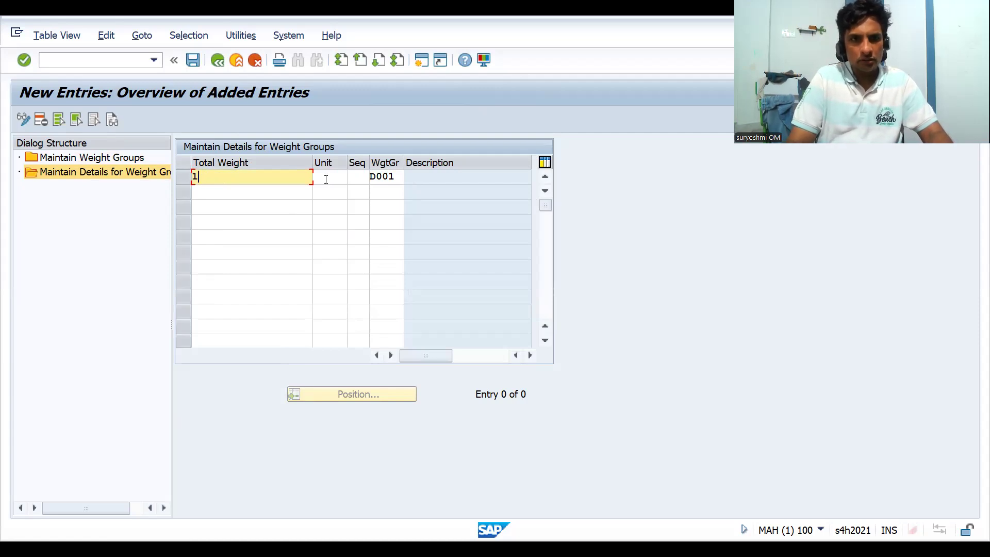
text(00)
click(326, 179)
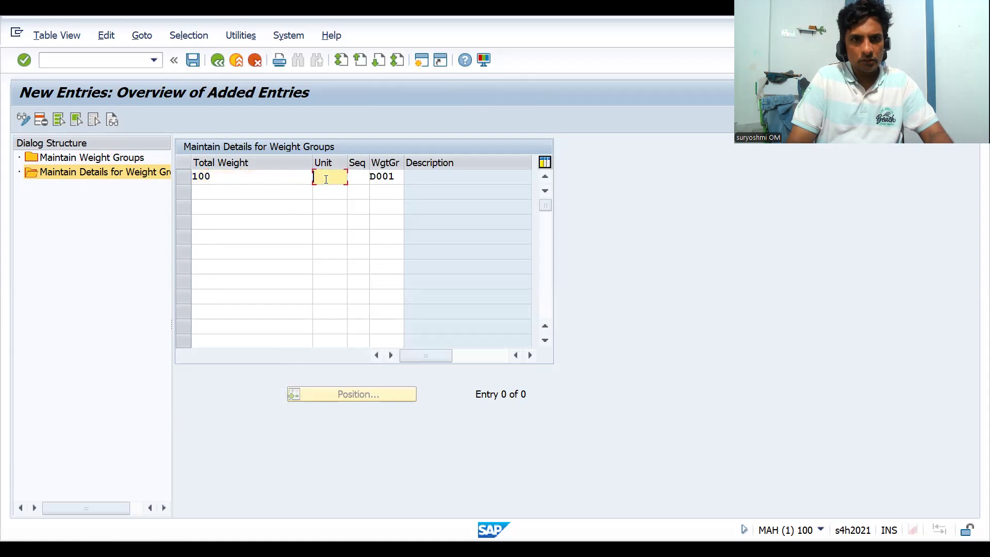
text(KG)
key(Return)
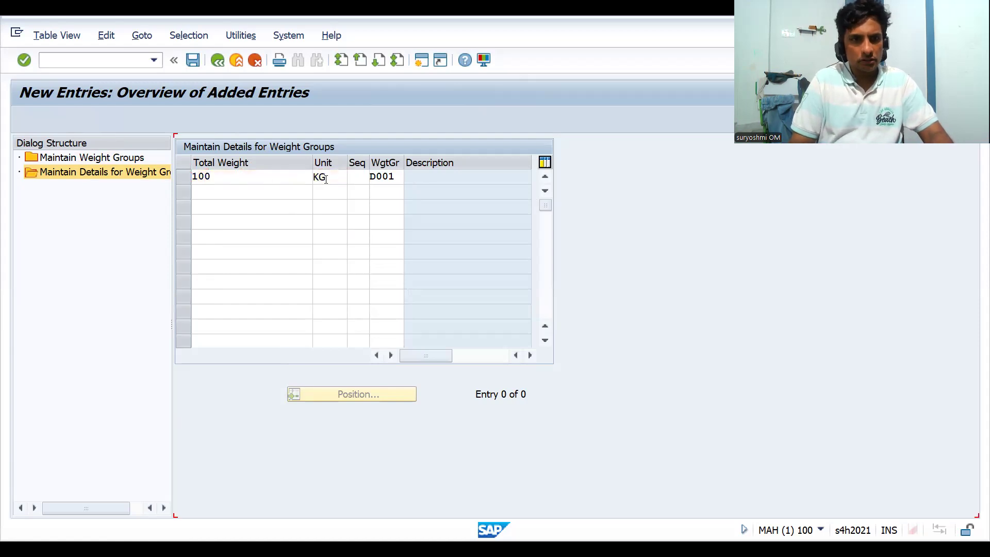
Step: Try to add a second detail entry of 500 KG for weight group D001, and discard it
click(258, 191)
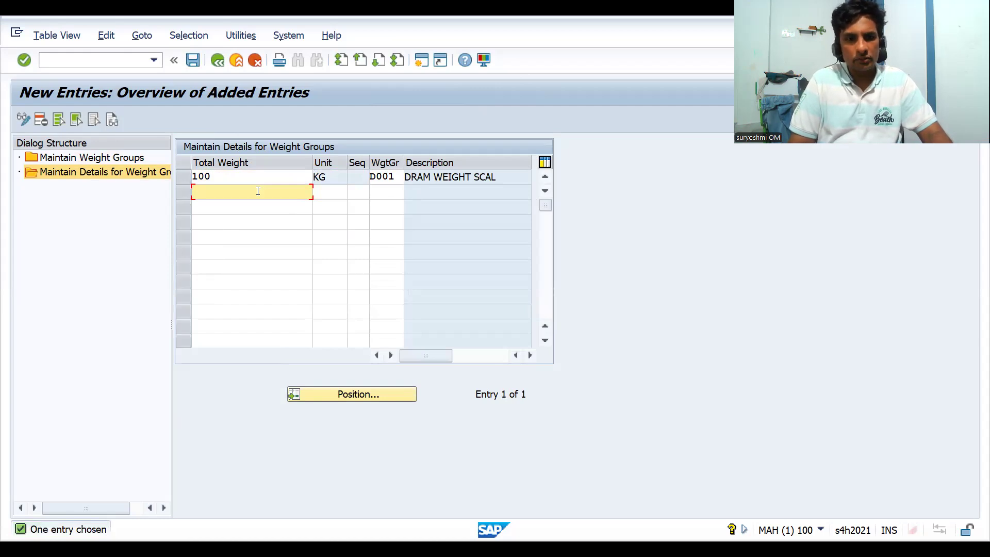
text(100)
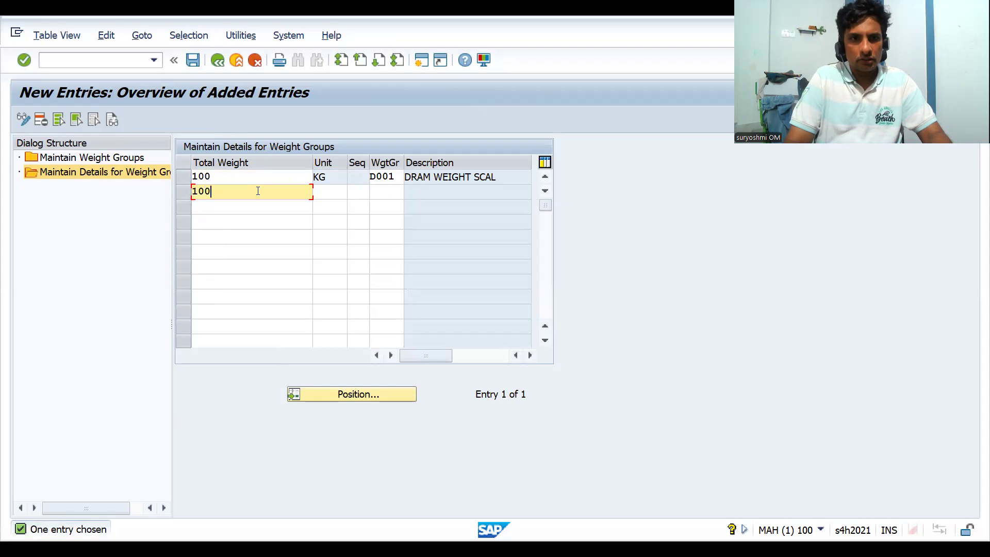
key(BackSpace)
key(BackSpace)
key(BackSpace)
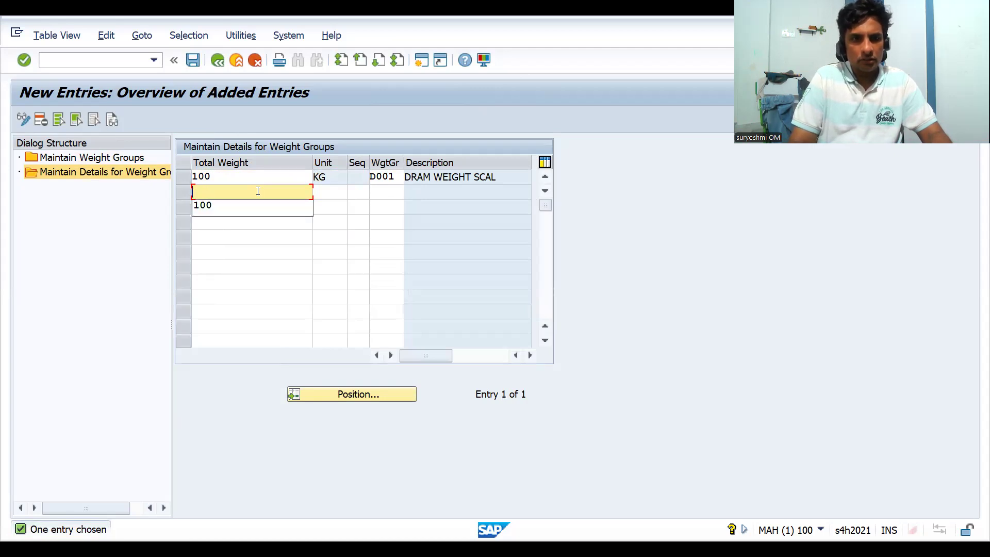
text(101)
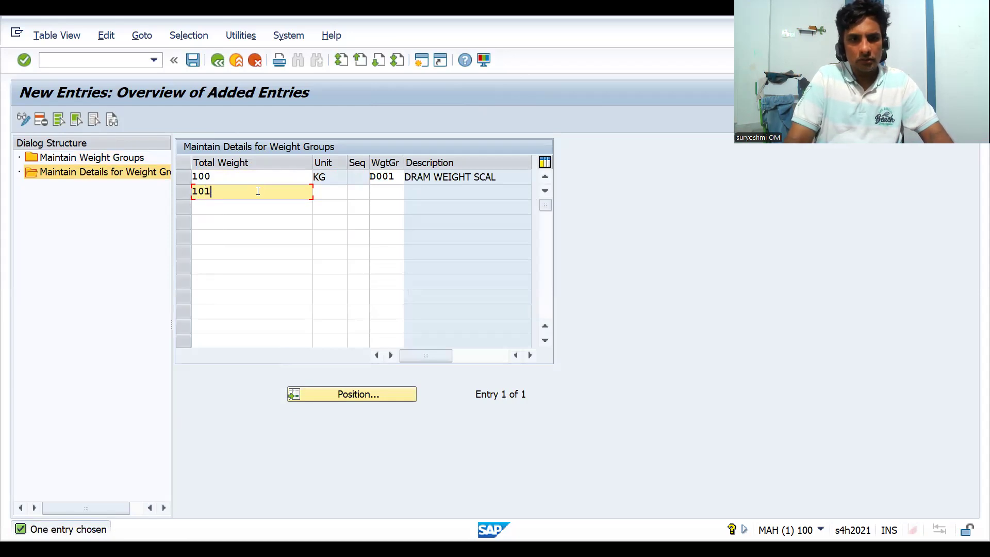
key(BackSpace)
key(BackSpace)
key(BackSpace)
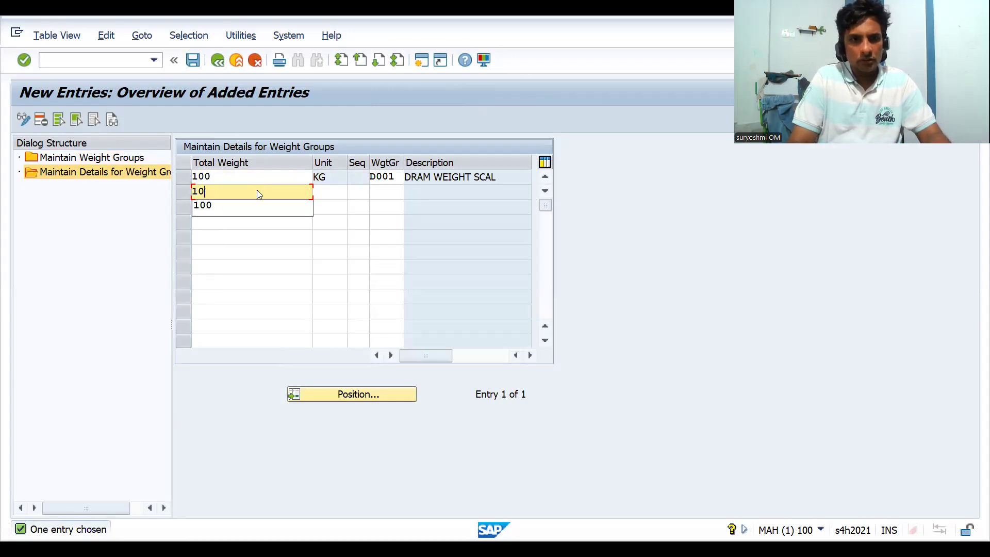
text(500)
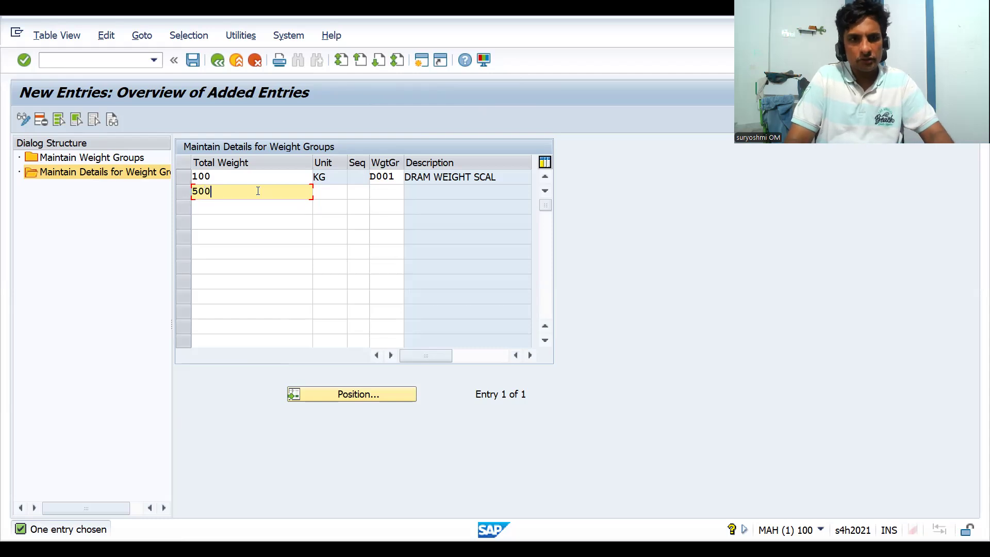
key(Tab)
text(KG)
key(Tab)
key(Tab)
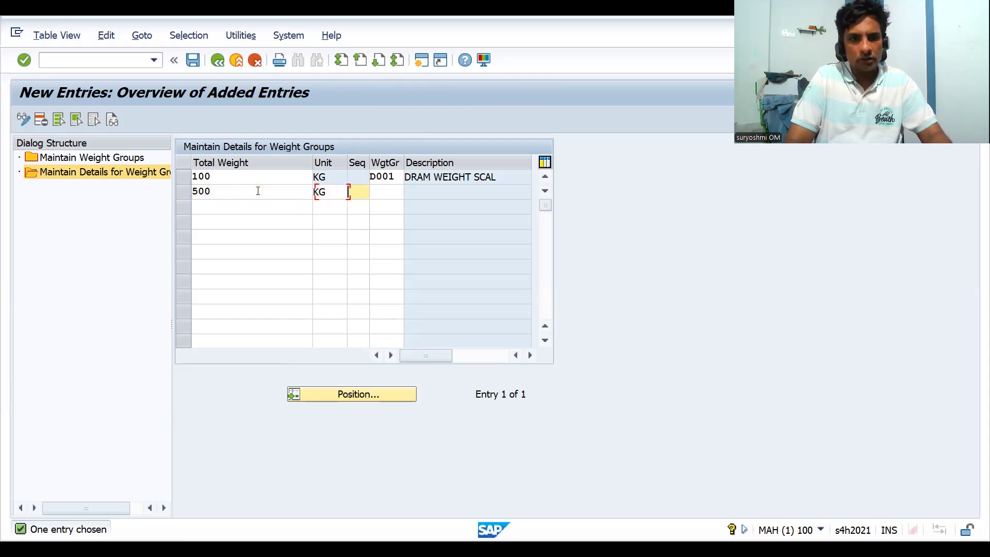
key(Down)
key(Return)
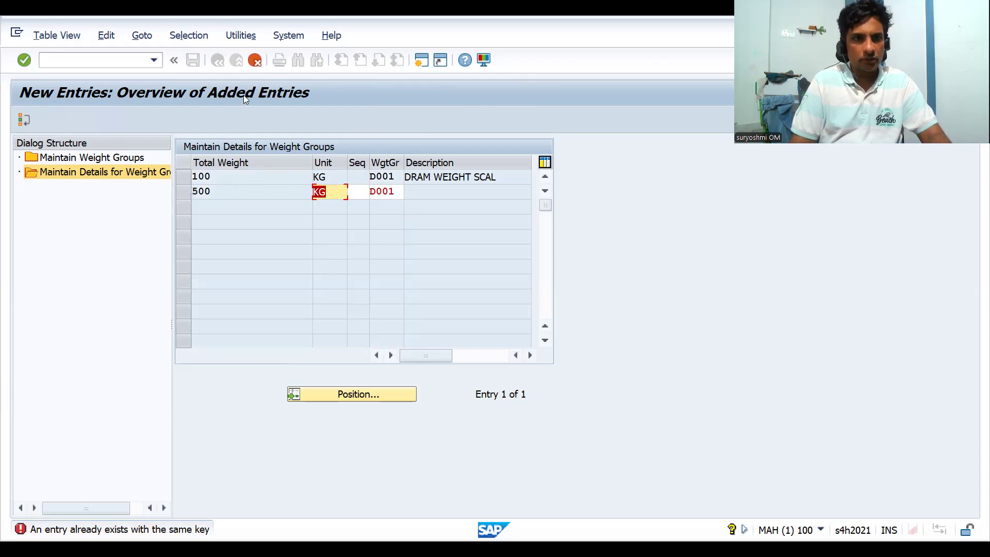
key(F12)
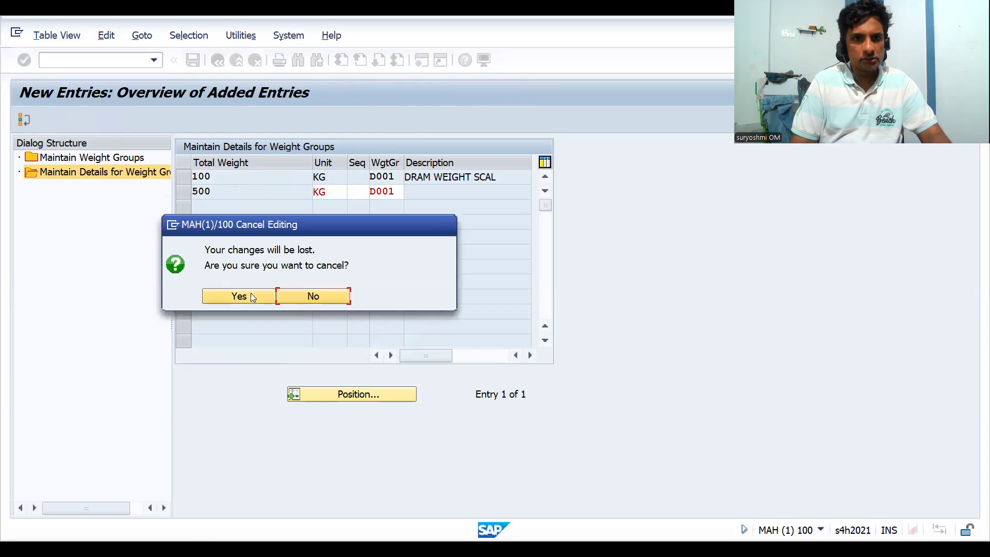
click(251, 297)
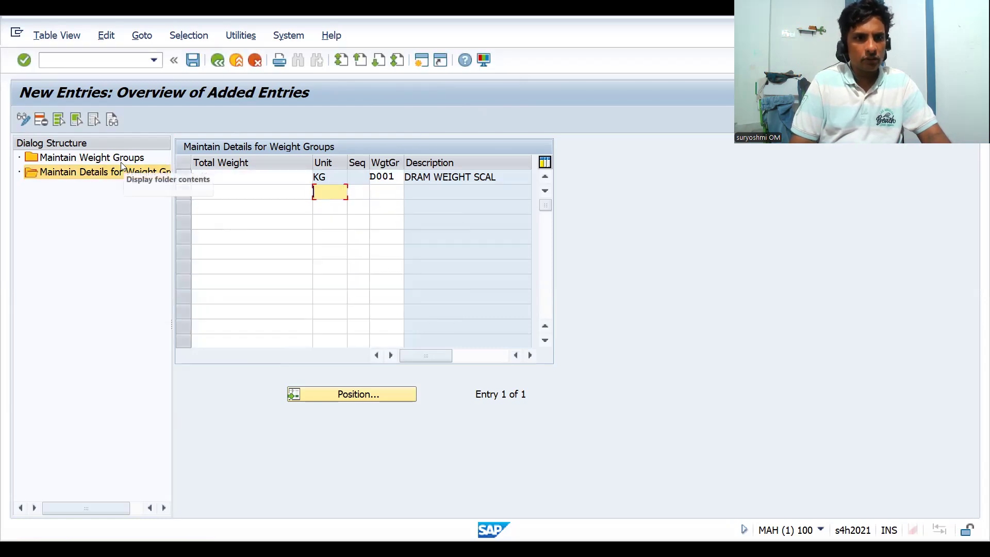
Step: Return to the list of weight groups and add weight group D002 with the description "above 500 kig"
double_click(148, 177)
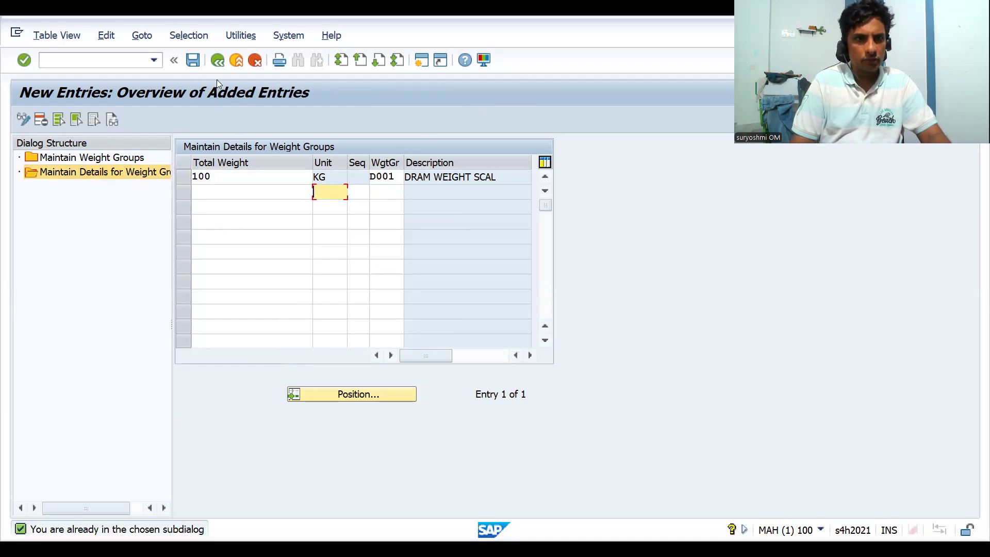
key(F3)
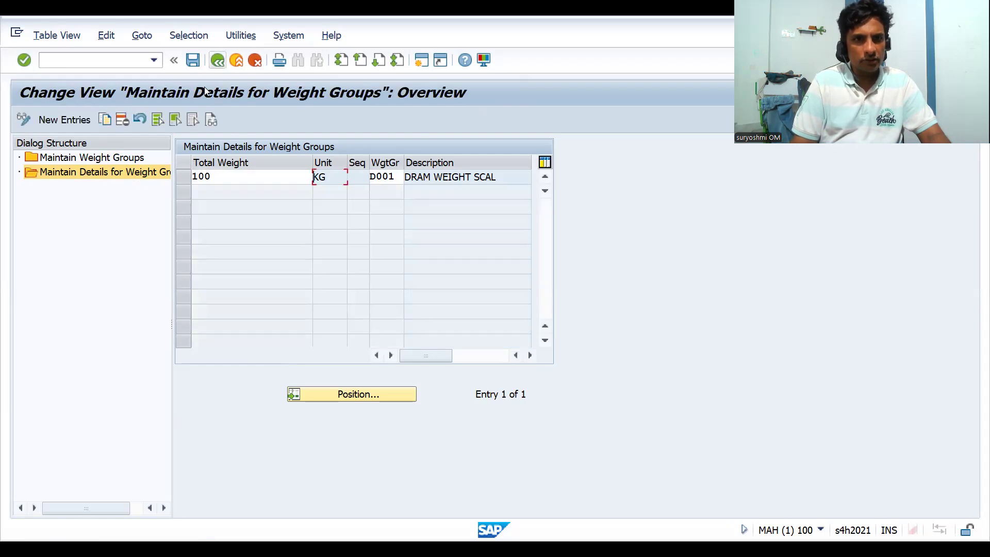
double_click(92, 157)
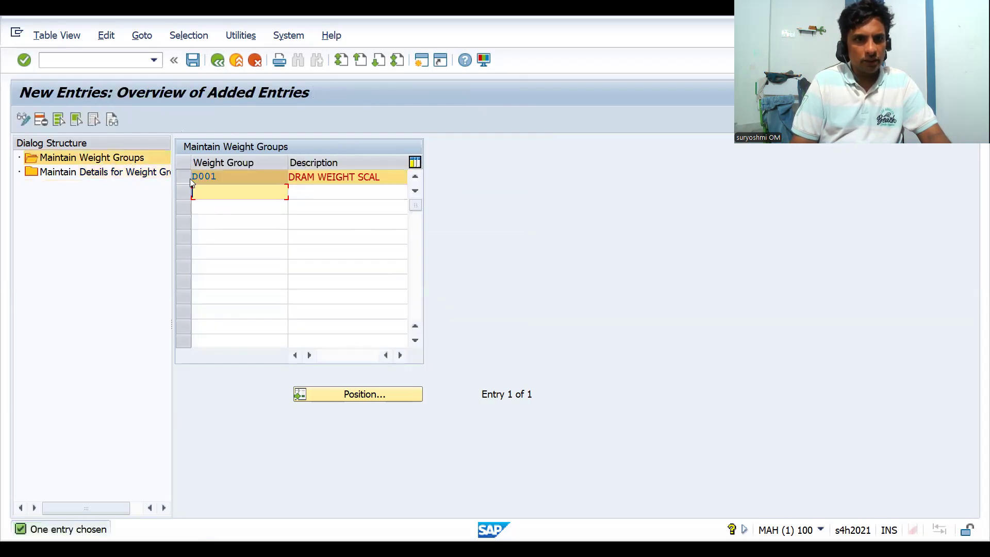
text(D00)
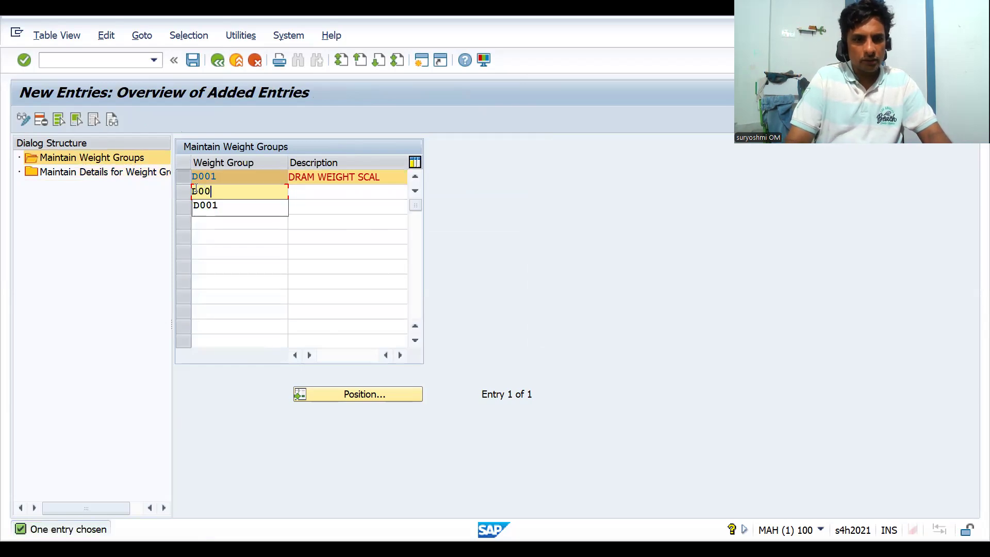
text(2)
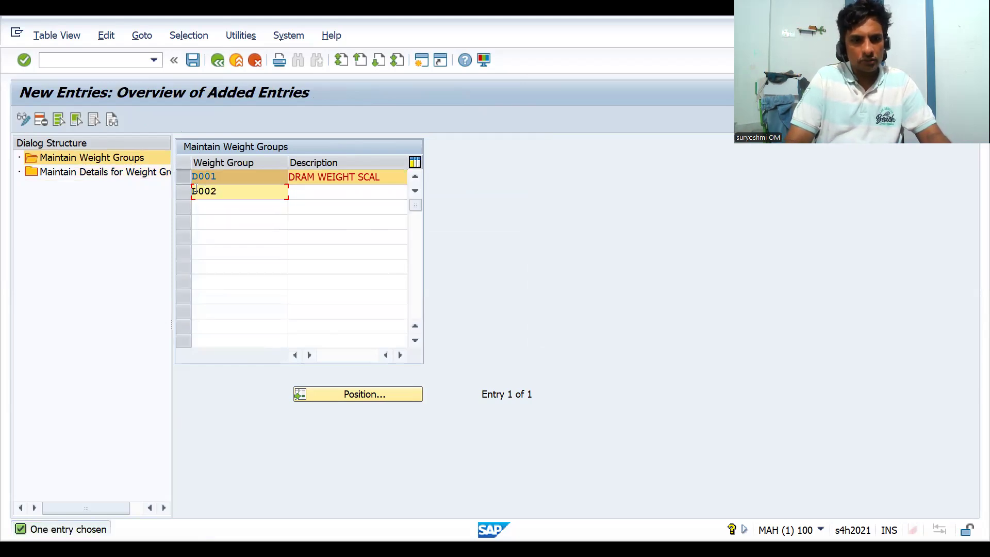
key(Tab)
text(a)
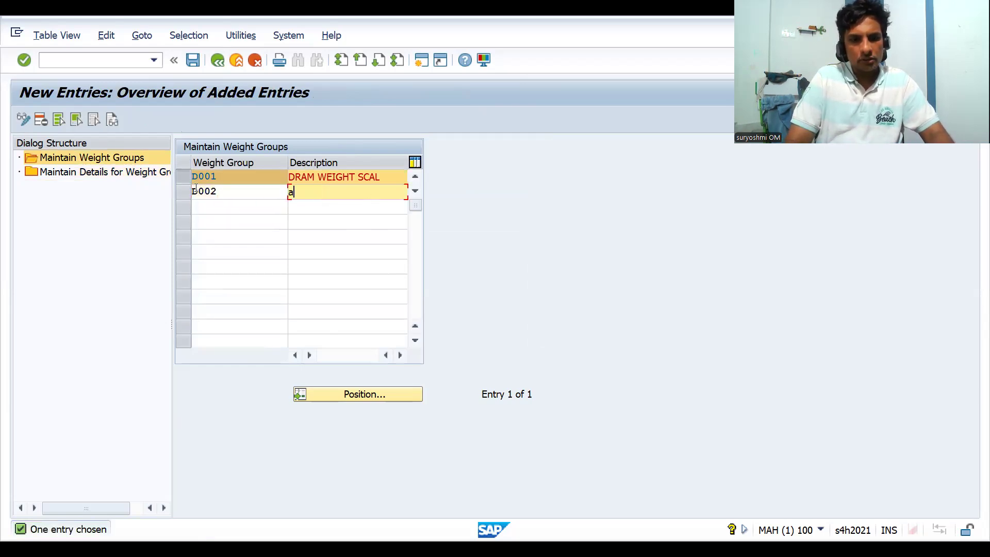
text(b)
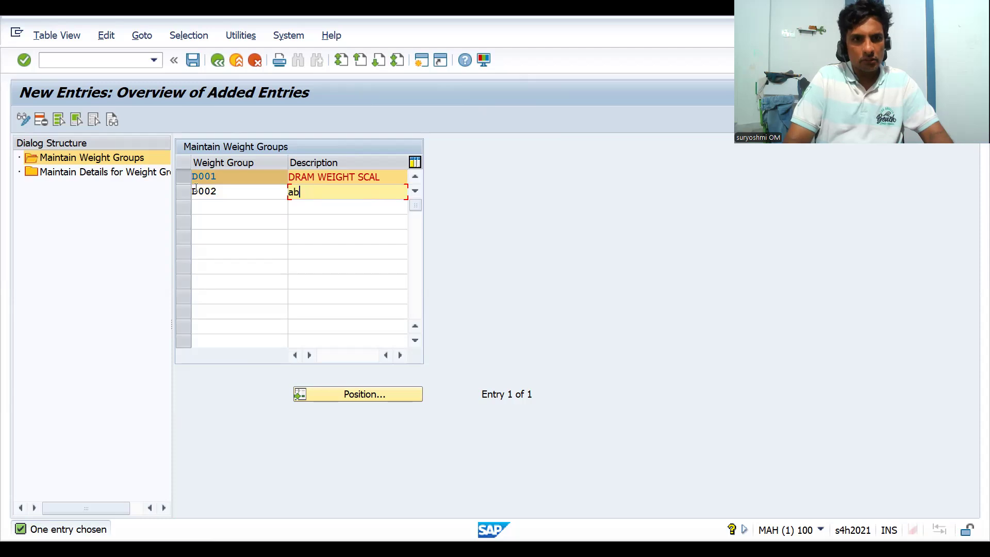
text(ove 500 kig)
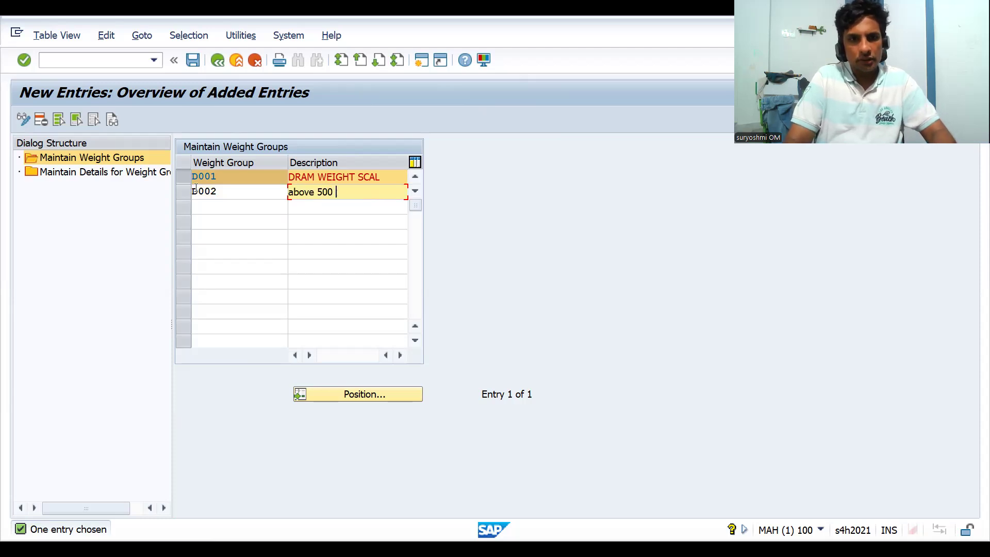
key(Return)
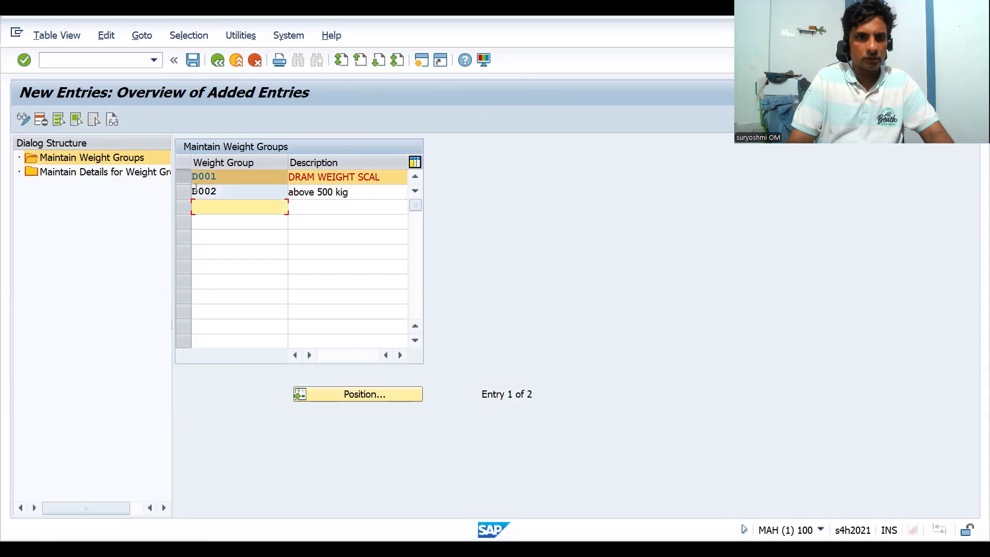
Step: Correct the description of weight group D002 to "above 500 kg"
click(343, 191)
key(BackSpace)
key(Return)
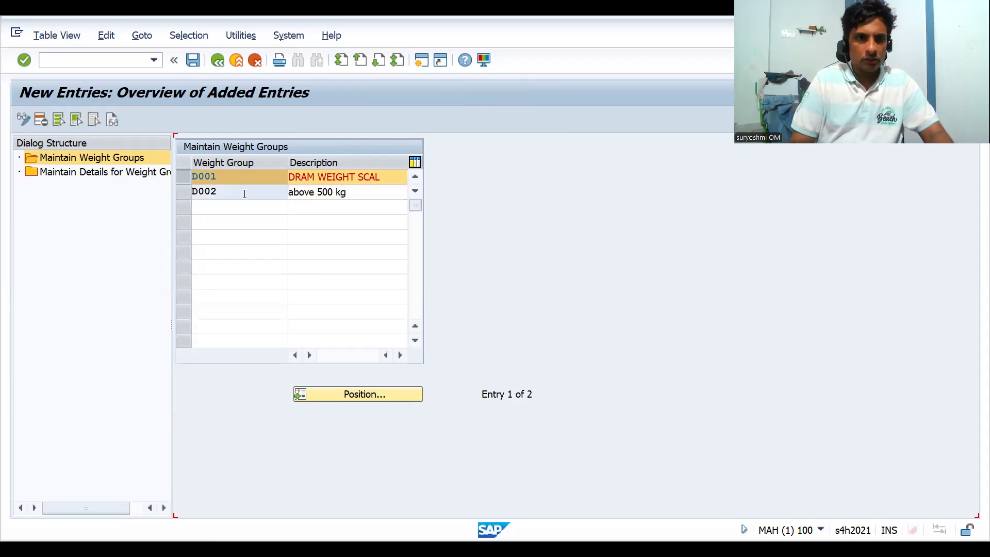
Step: Open the details for weight groups D001 and D002 and start a new detail entry
click(184, 193)
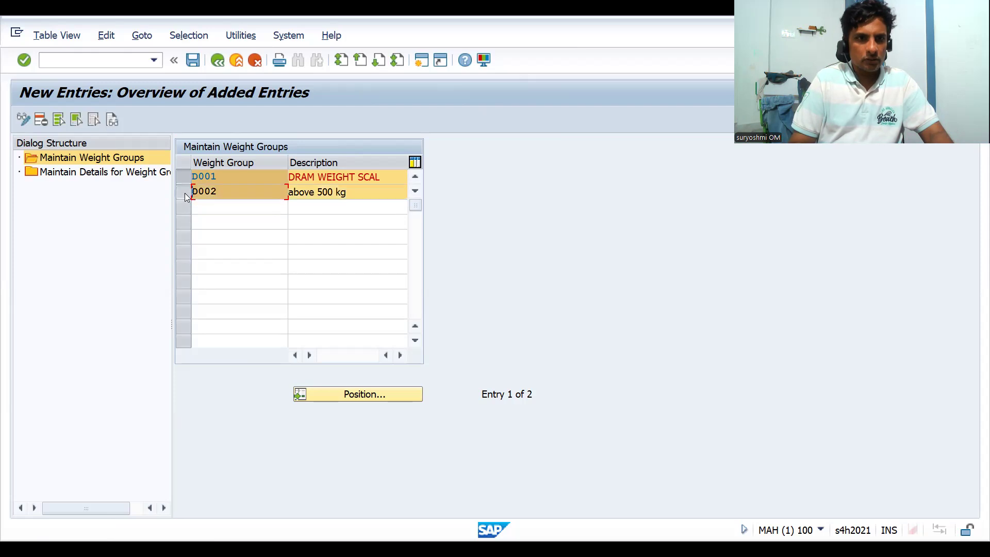
double_click(146, 176)
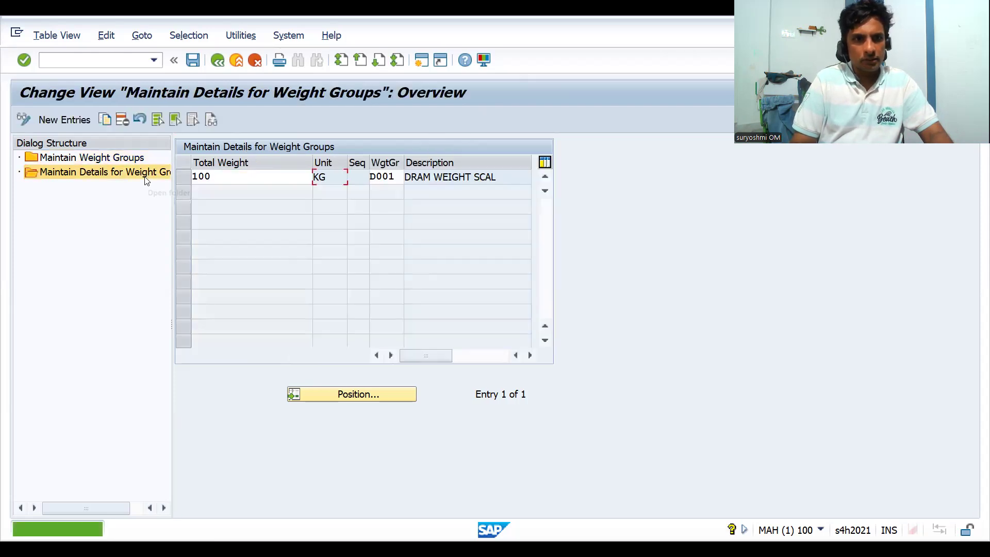
click(70, 122)
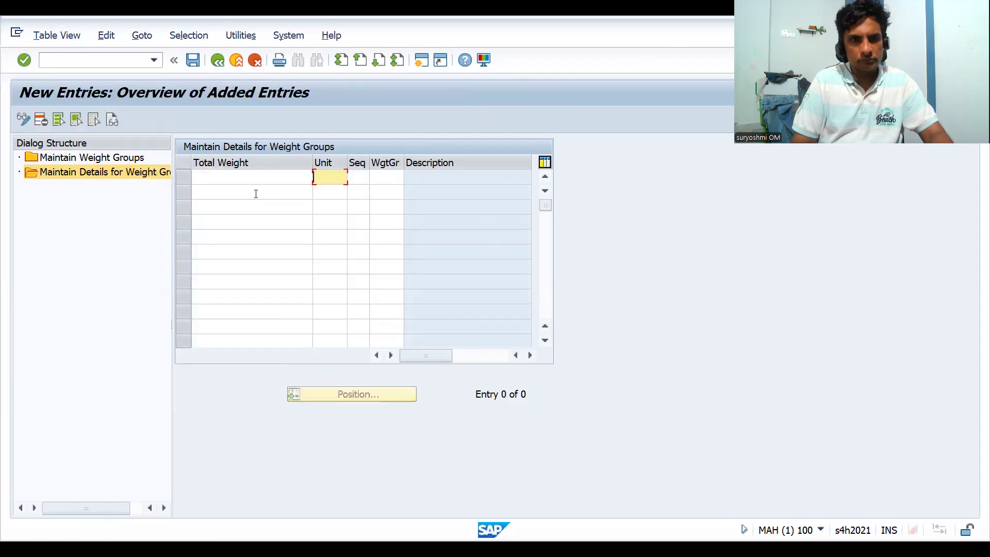
Step: Try to add a 500 KG detail entry for weight group D002 without a sequence number, and discard it
click(243, 182)
text(500)
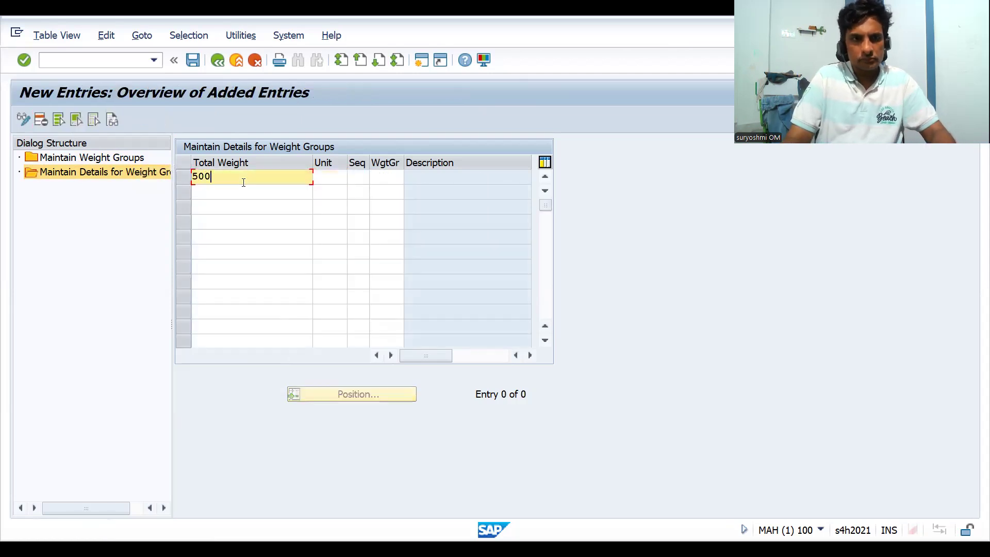
key(Tab)
text(kg)
key(Tab)
key(Tab)
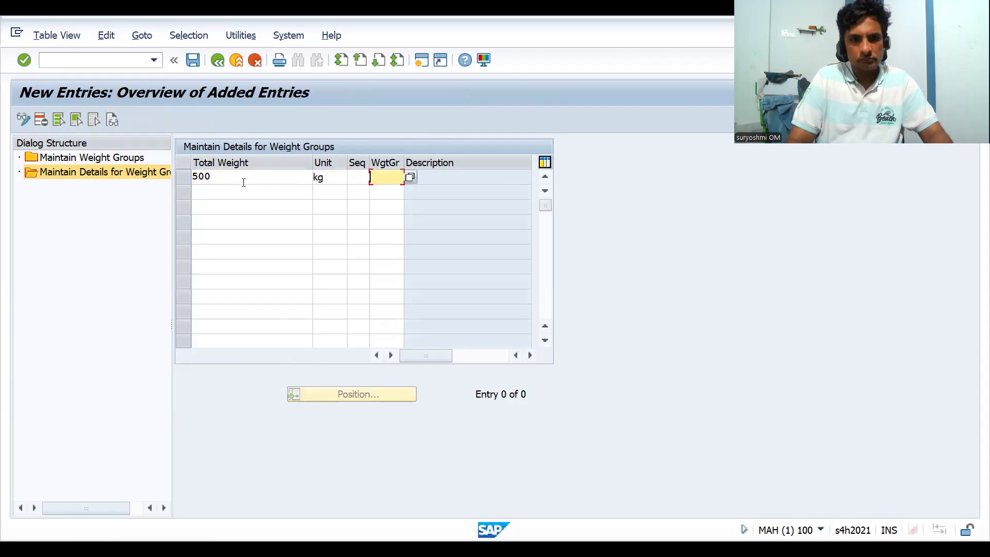
text(d002)
key(Return)
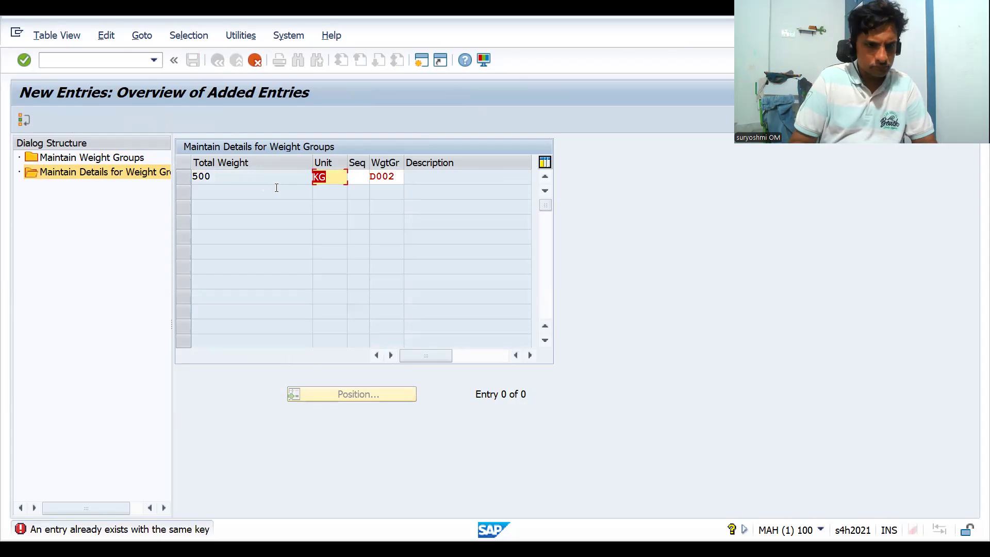
click(331, 178)
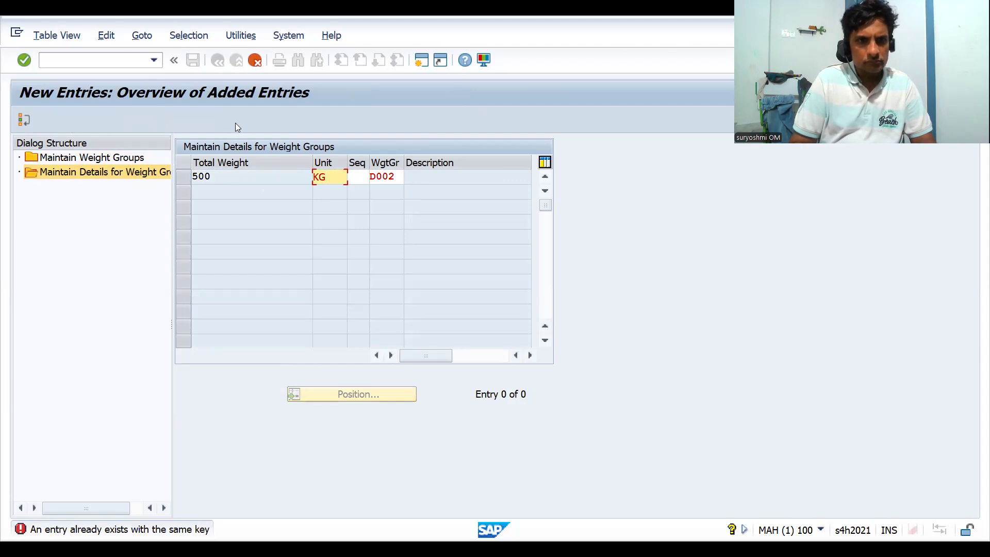
key(Return)
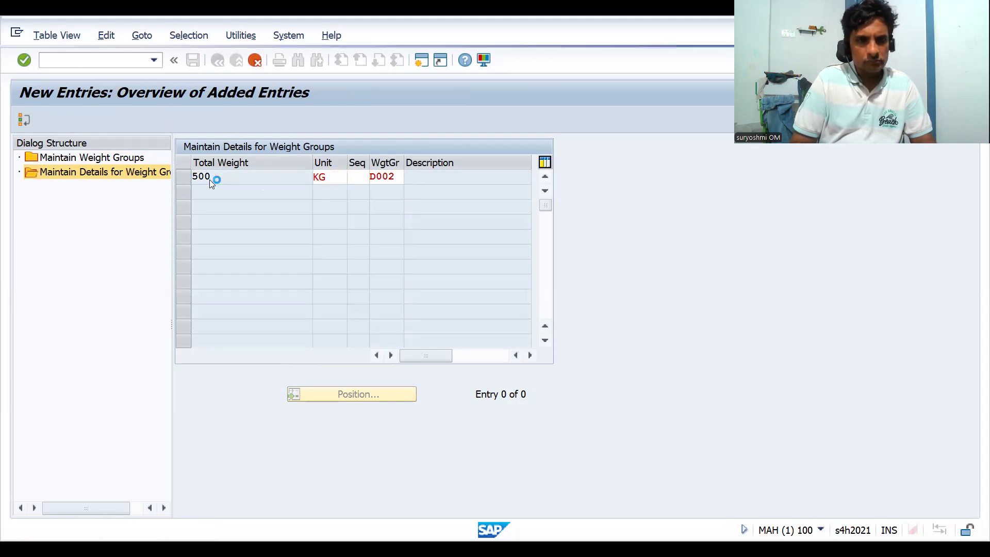
click(222, 296)
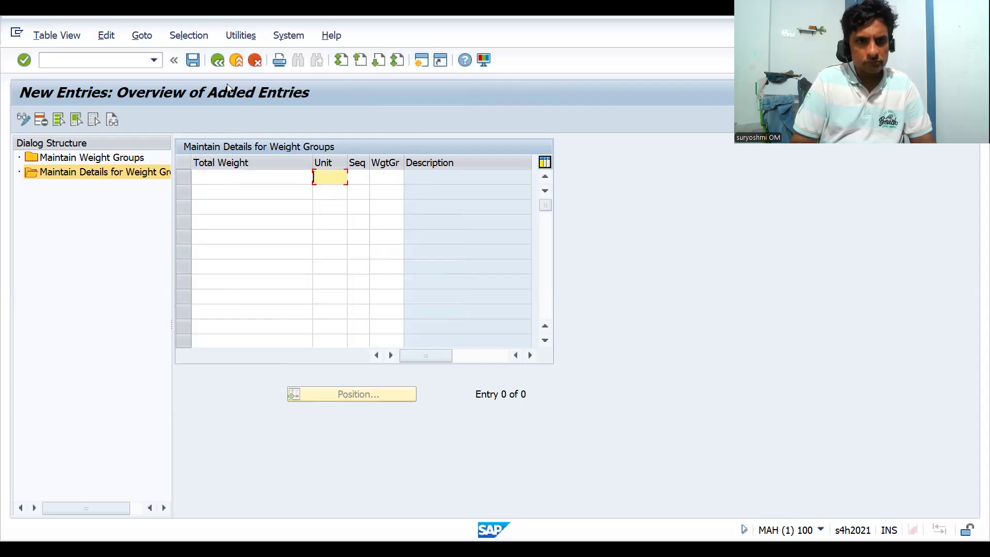
Step: Add a detail entry of 500 KG with sequence number 2 for weight group D002, and return to the details overview
click(218, 61)
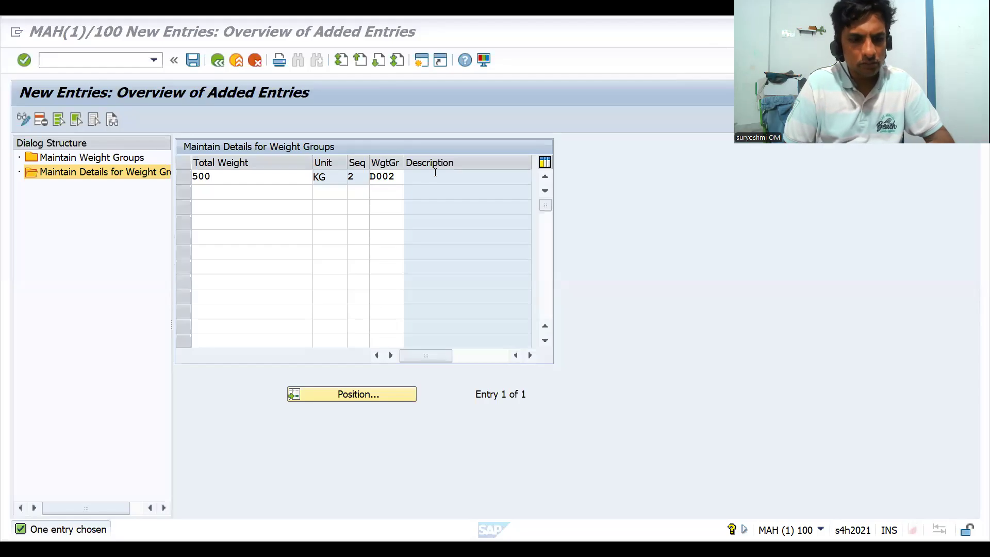
click(303, 194)
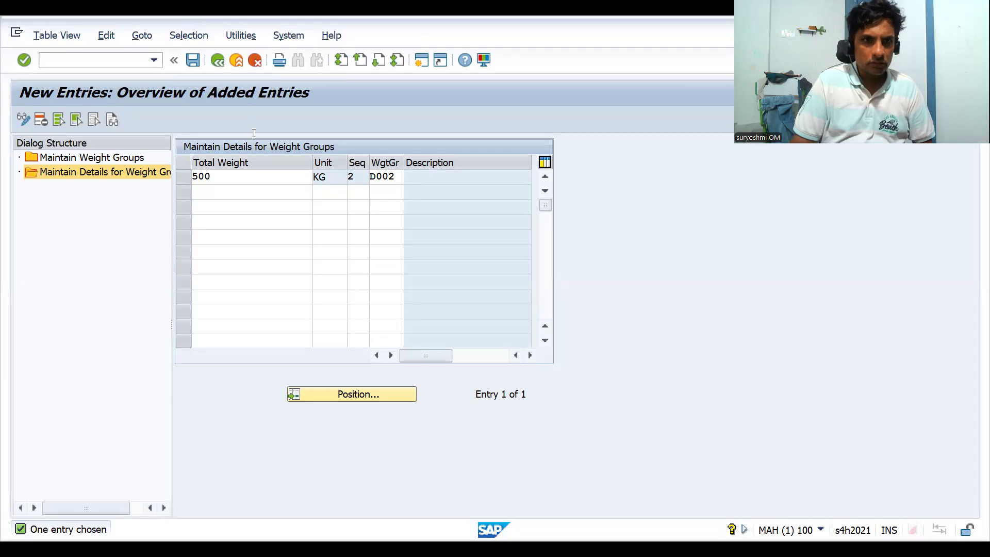
click(218, 62)
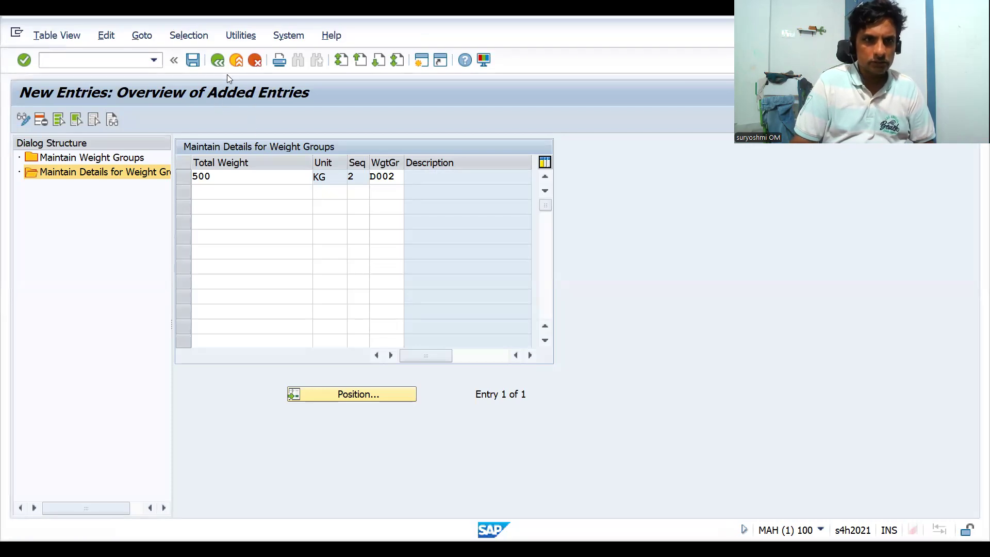
Step: Review the total weight, sequence number and weight group of the two detail entries
click(259, 197)
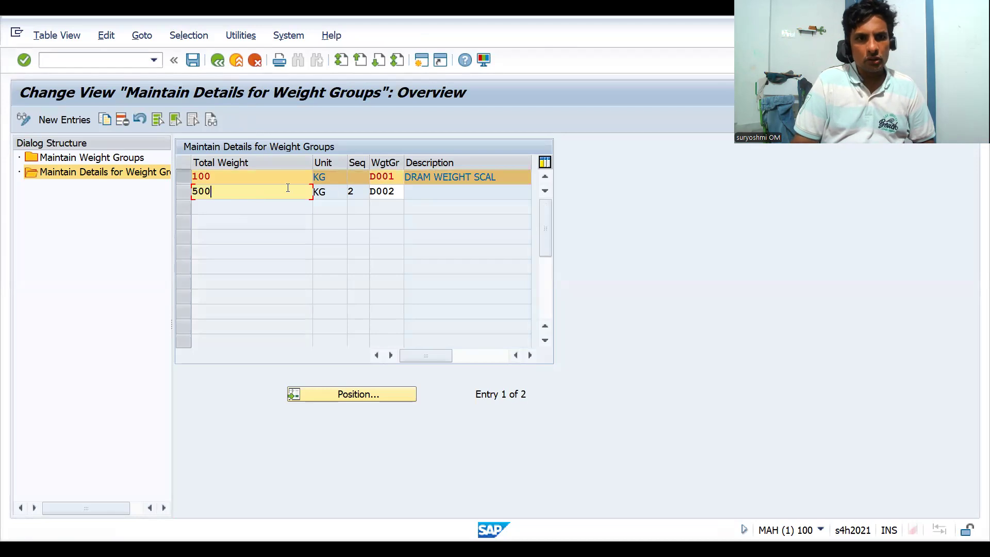
click(256, 174)
click(399, 179)
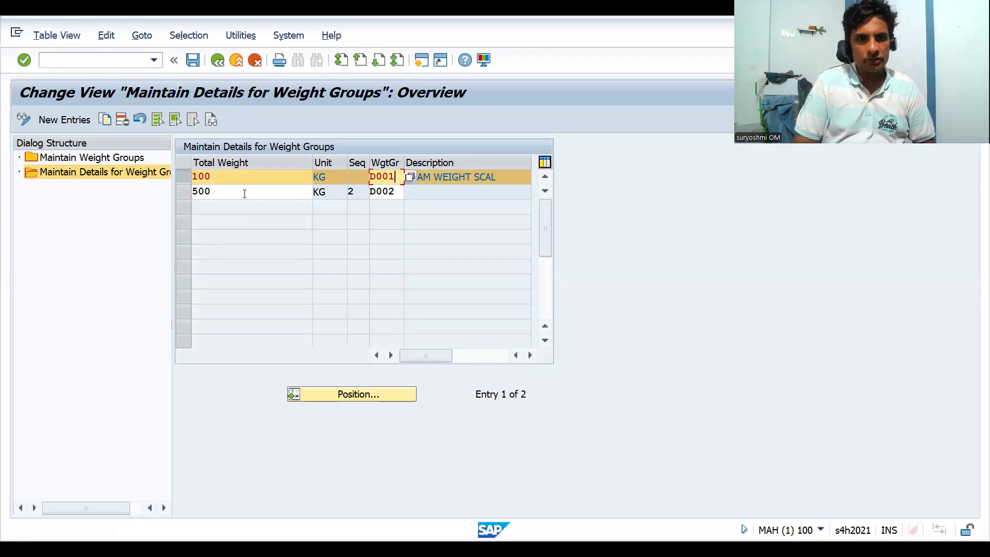
click(361, 198)
drag(388, 196, 344, 179)
click(353, 191)
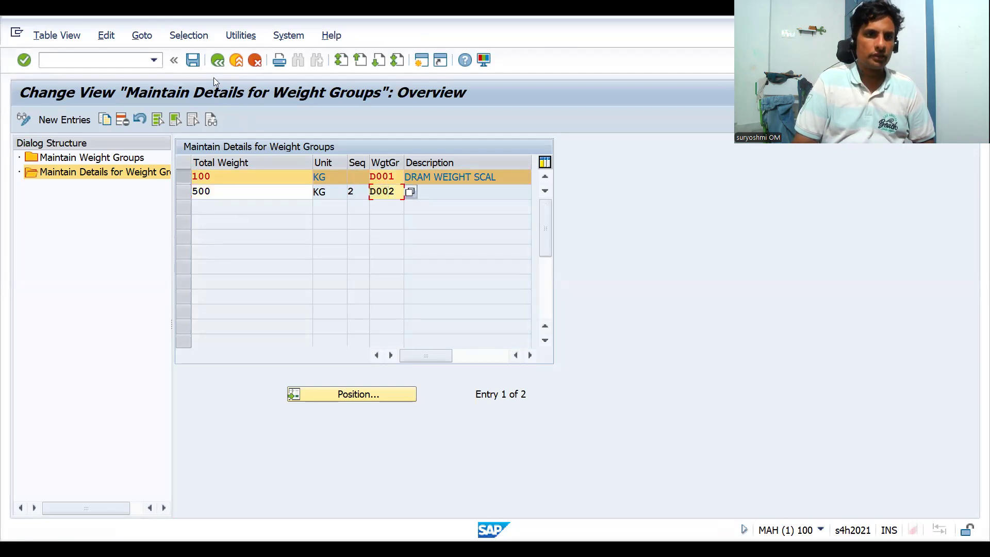
Step: Leave the weight group maintenance back to the IMG structure, saving the changed data
key(F3)
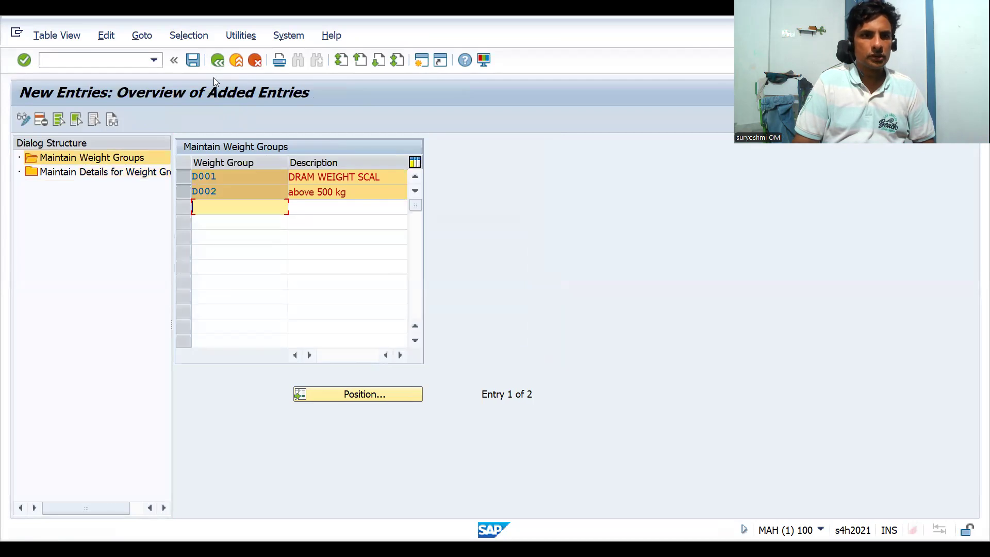
key(F3)
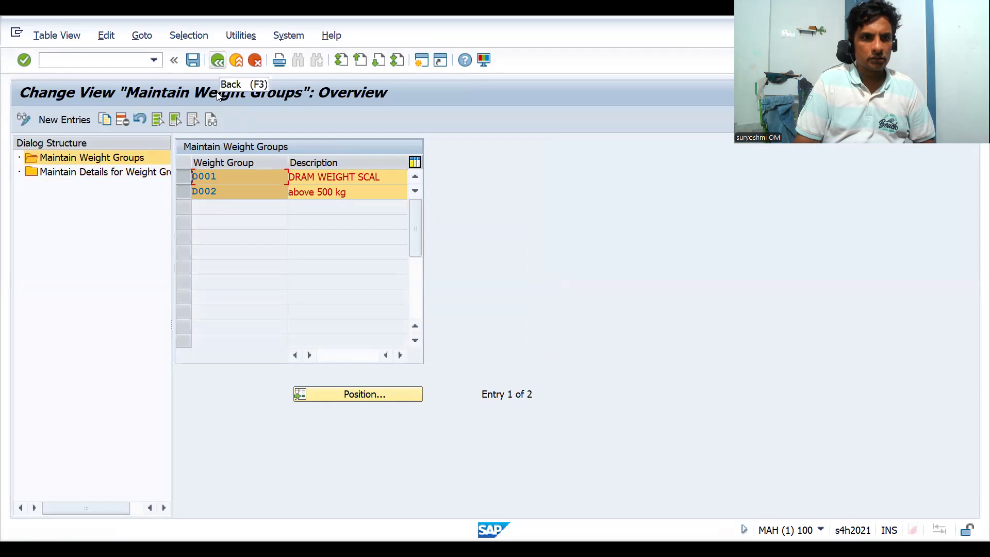
key(F3)
click(240, 298)
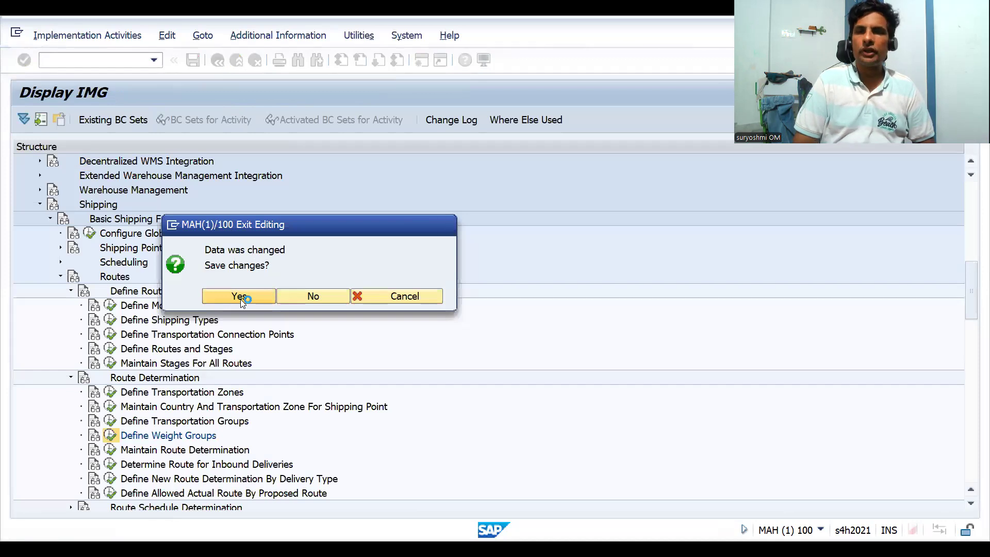
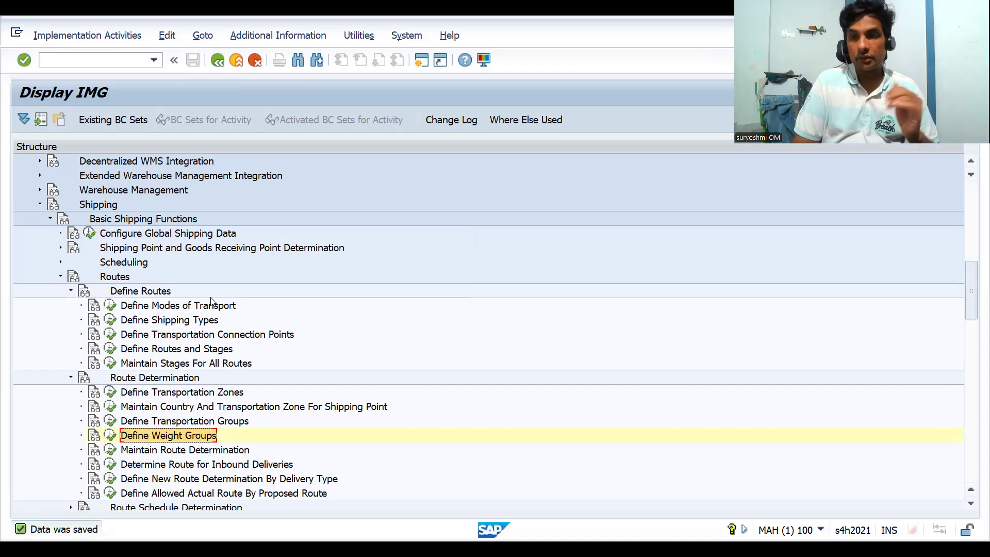
Step: Open Maintain Route Determination and start a new entry for departure and destination countries and zones
click(112, 450)
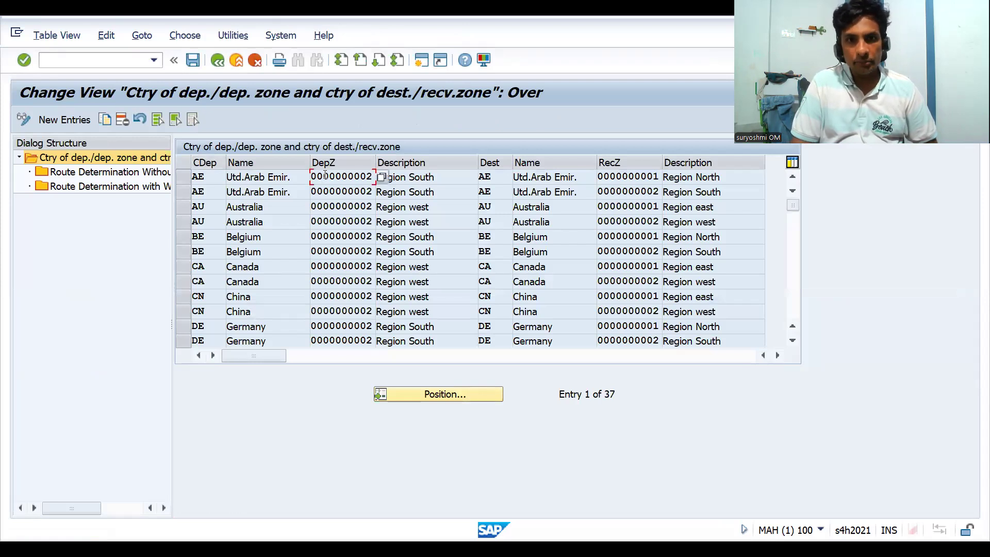
click(485, 175)
click(628, 175)
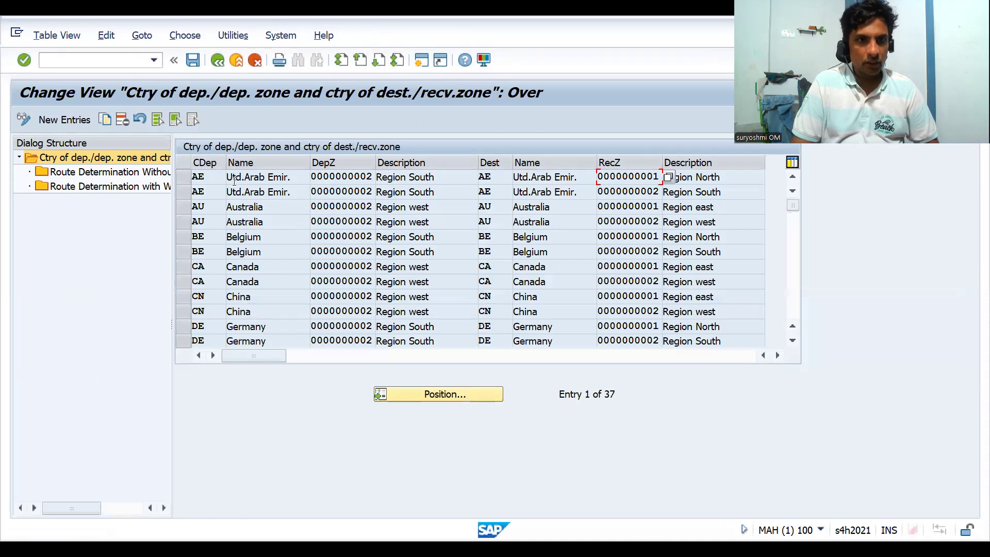
click(58, 120)
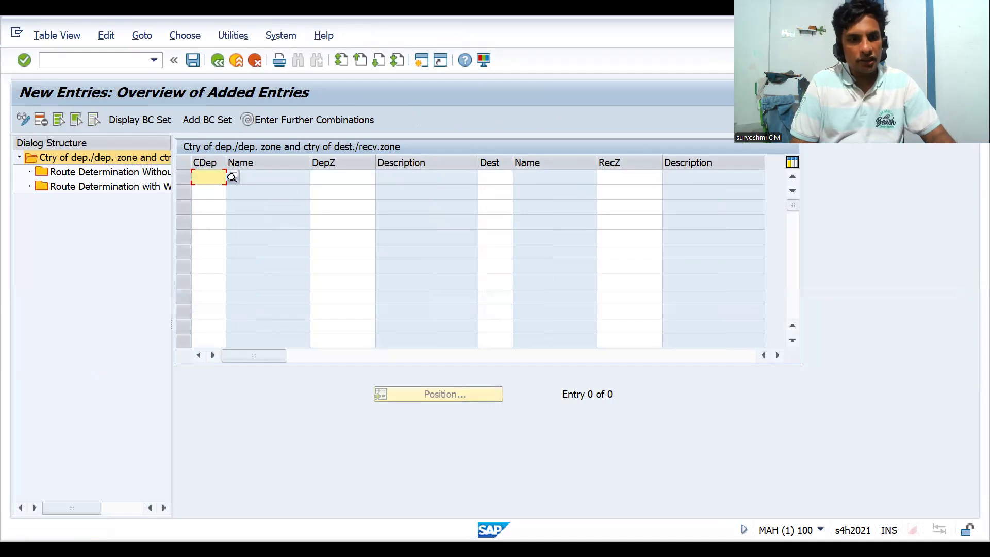
Step: Set the new entry's departure country to DE and its departure zone to DE00000001 (HAMBURG)
text(de)
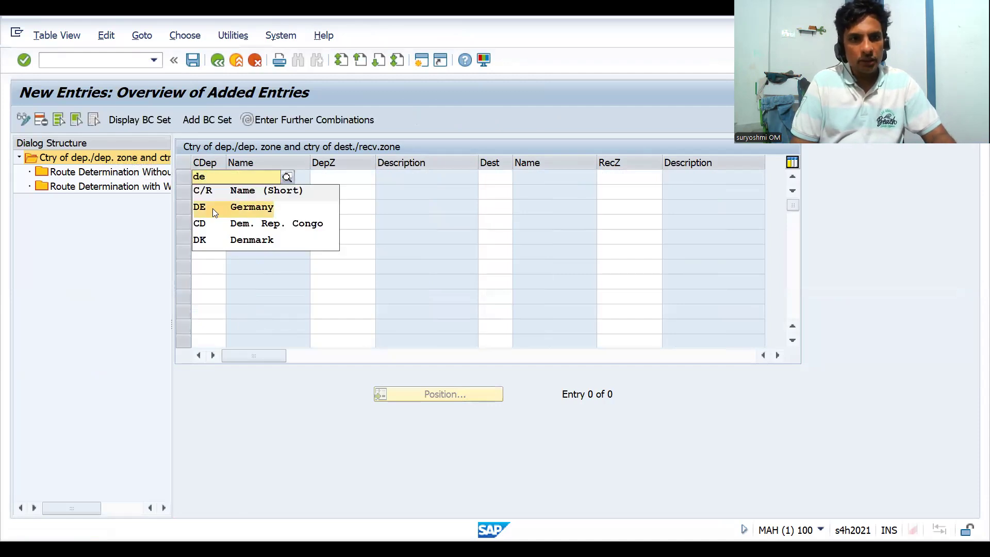
click(213, 209)
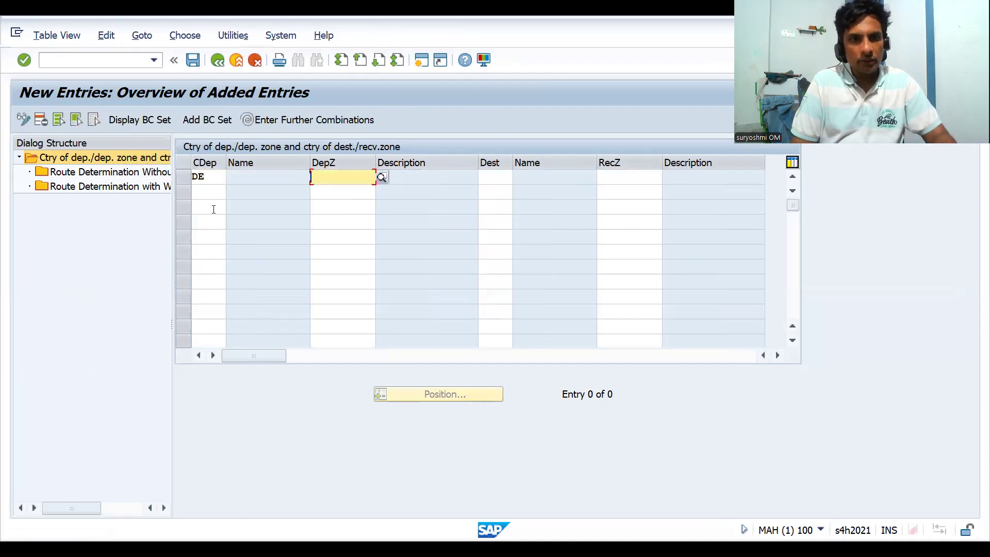
click(381, 177)
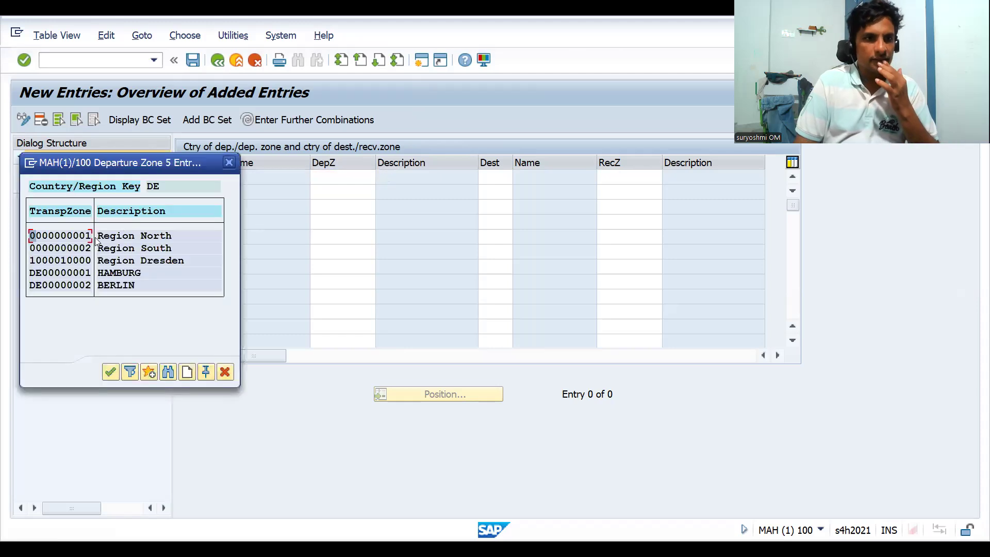
double_click(61, 274)
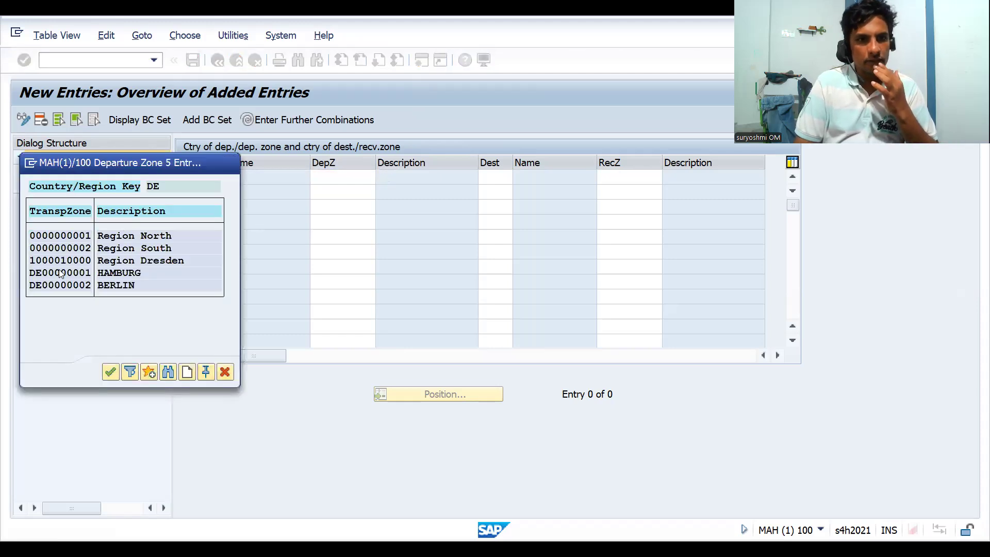
Step: Set the destination country to DE and the receiving zone to DE00000002 (BERLIN), and confirm the entry
click(503, 178)
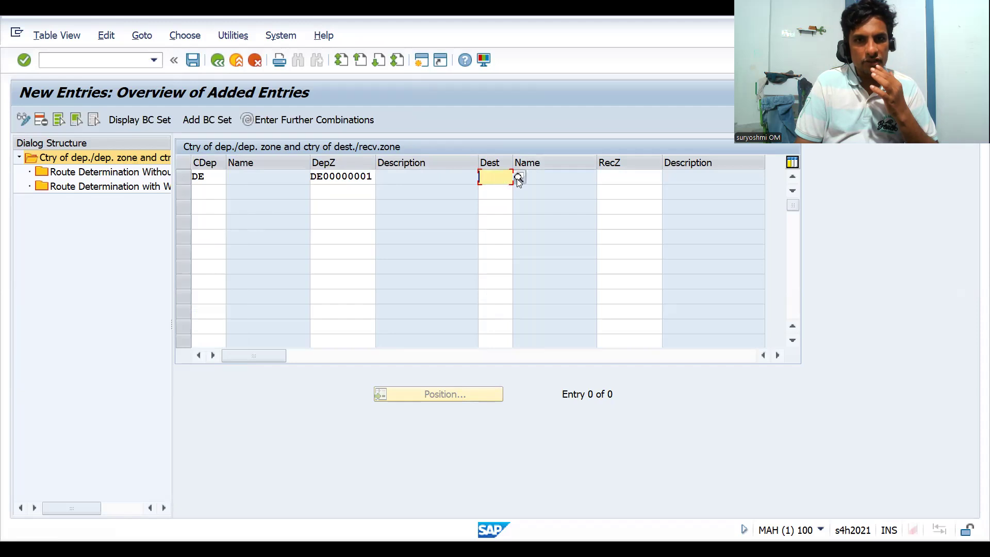
text(de)
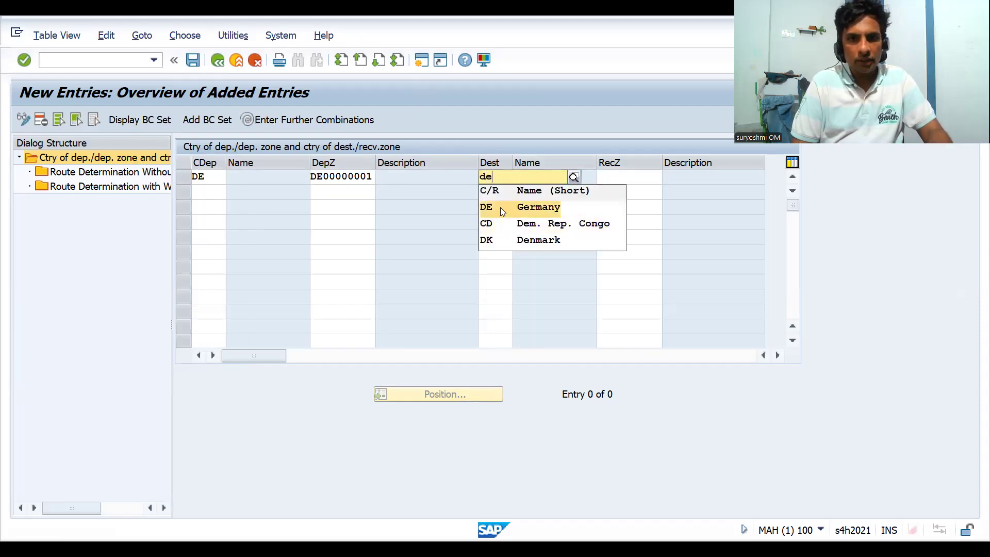
click(500, 208)
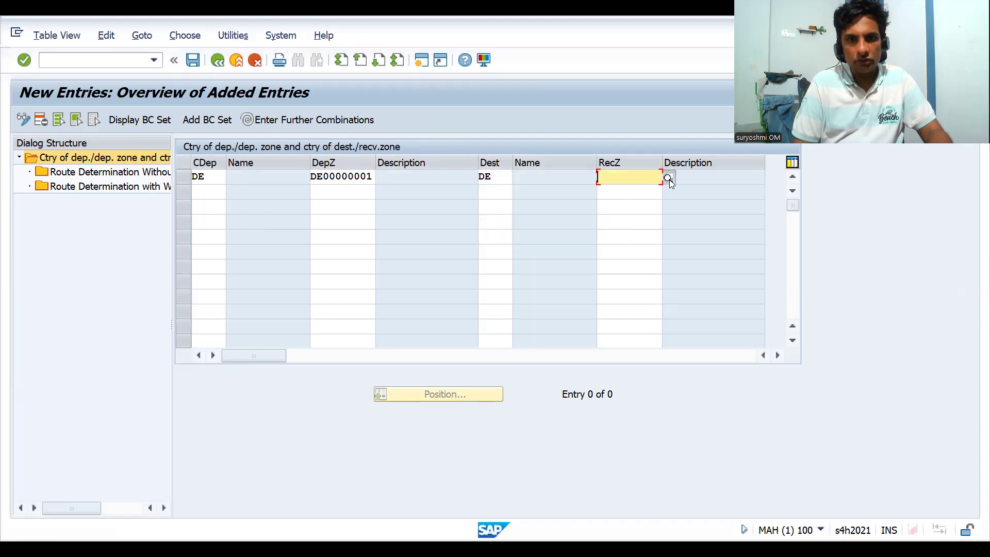
key(F4)
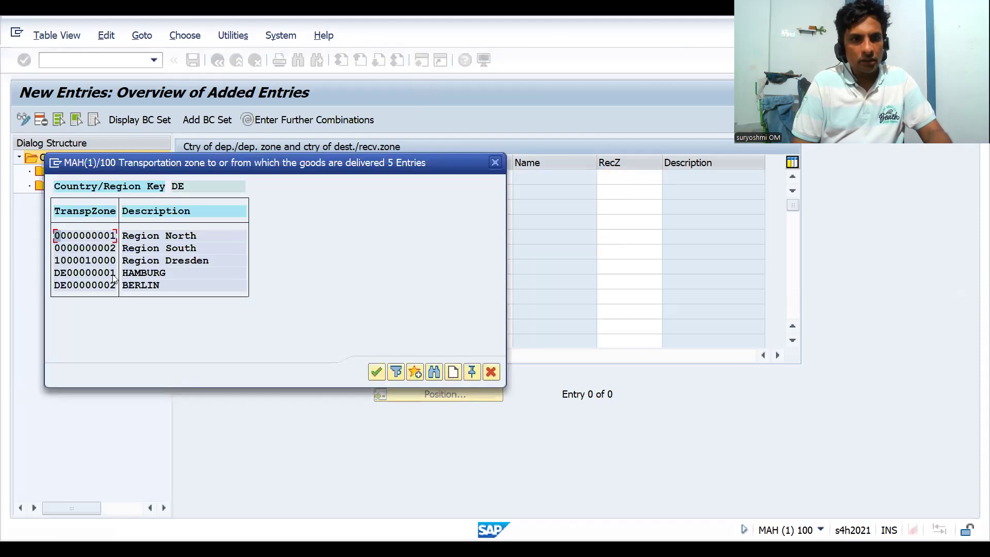
double_click(144, 286)
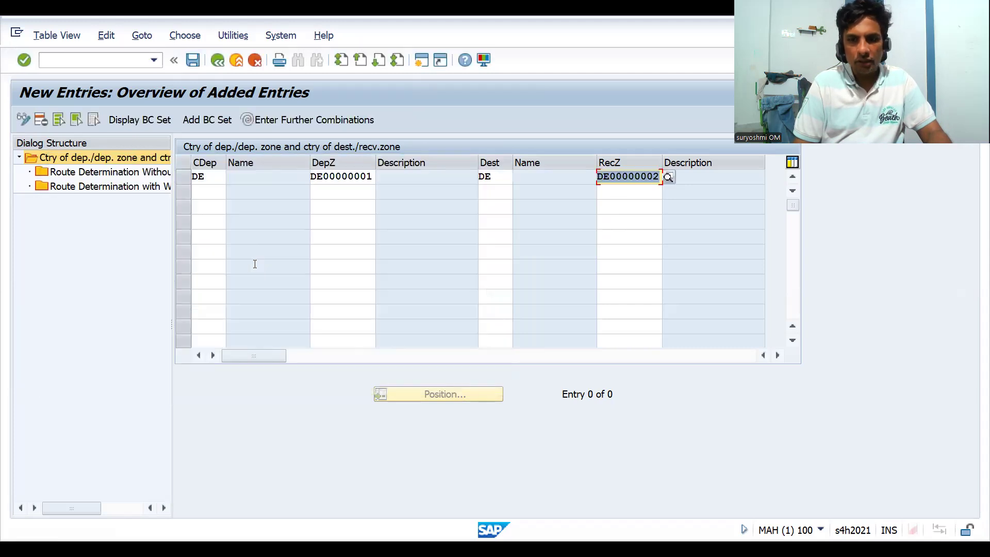
key(Return)
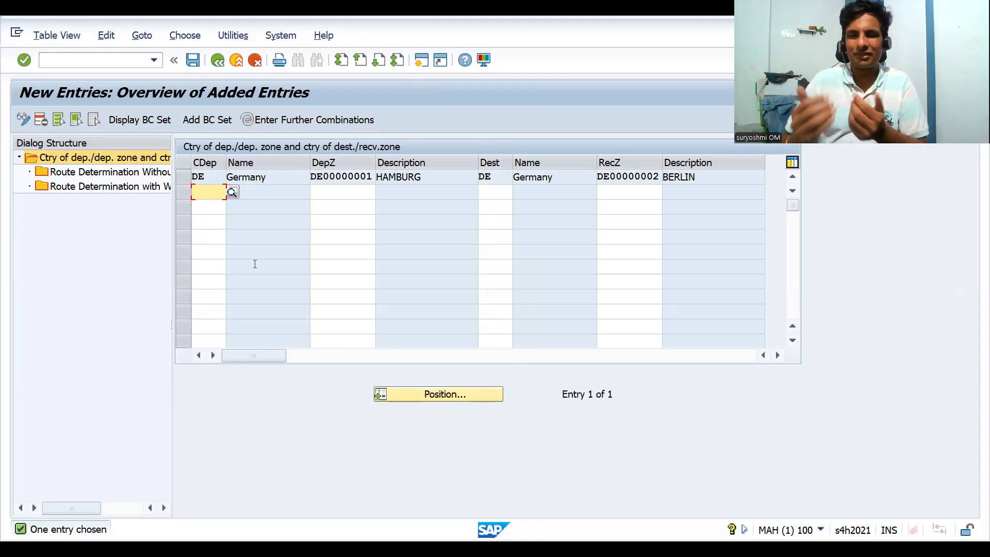
Step: Open Route Determination Without Weight Group (Order) for the Hamburg to Berlin entry
click(180, 182)
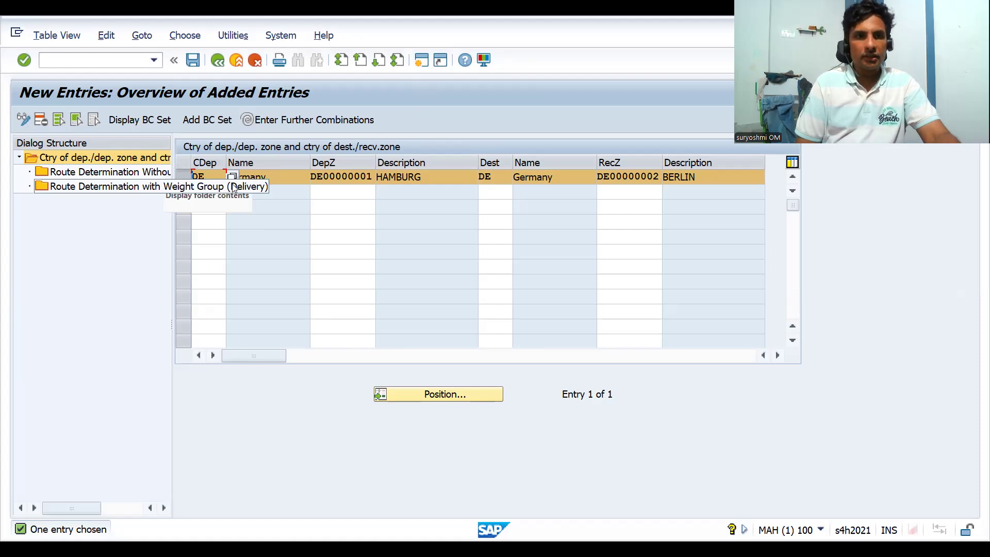
double_click(116, 175)
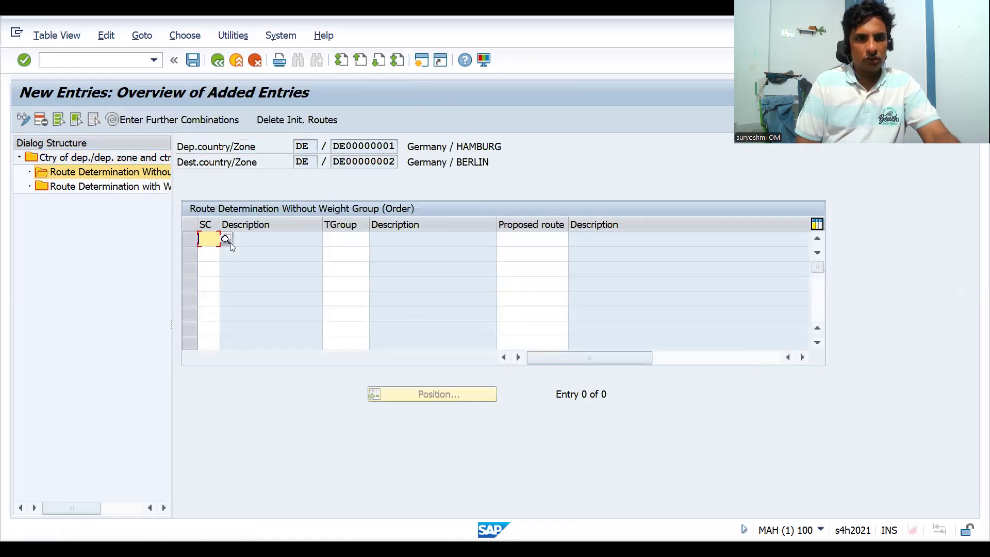
Step: Set the first order row's shipping condition to 01 (Standard) and its transportation group to D001 (ANY)
key(F4)
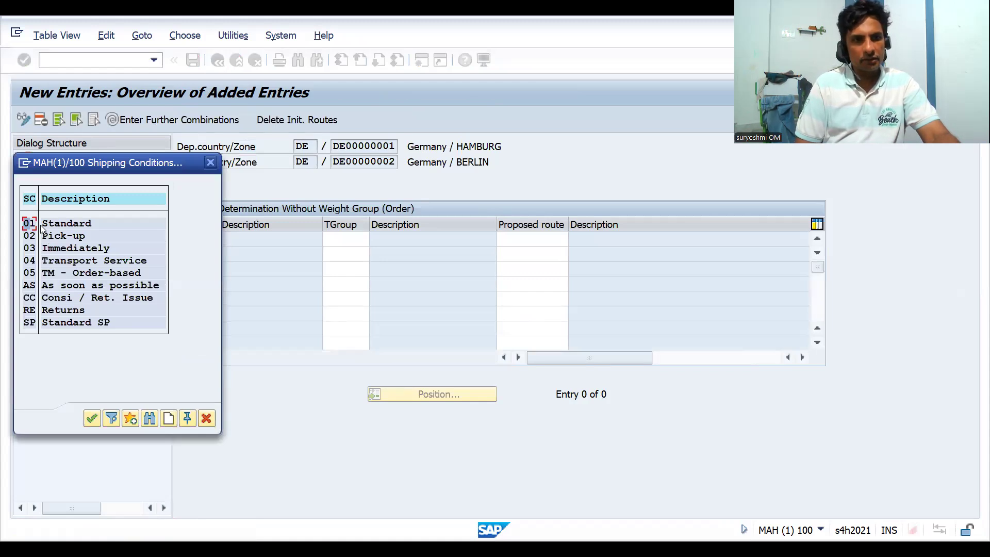
click(212, 166)
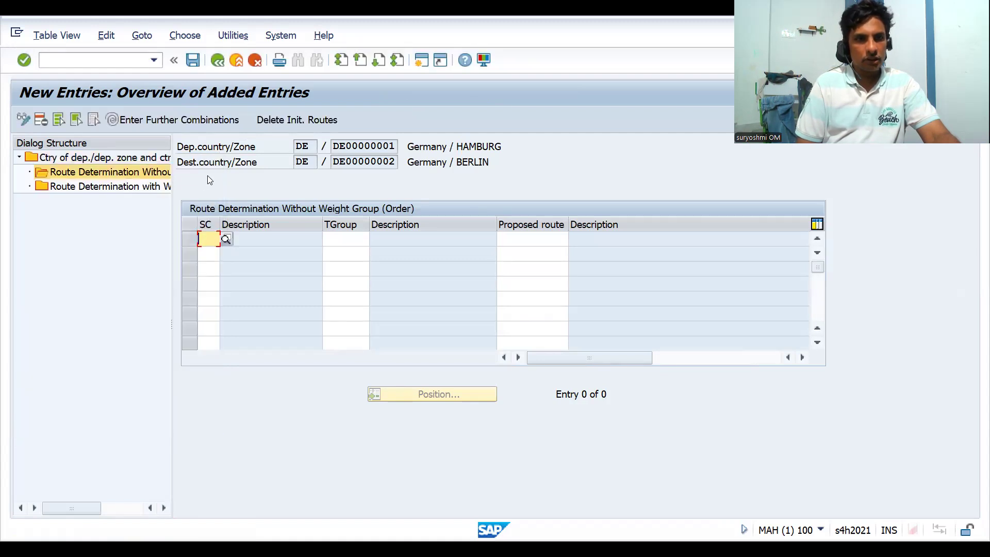
click(226, 239)
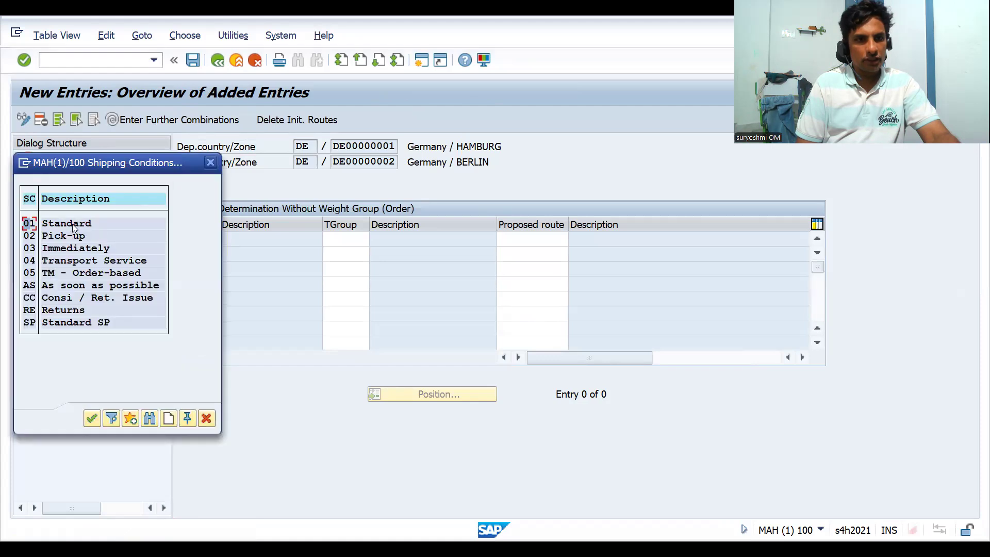
double_click(57, 227)
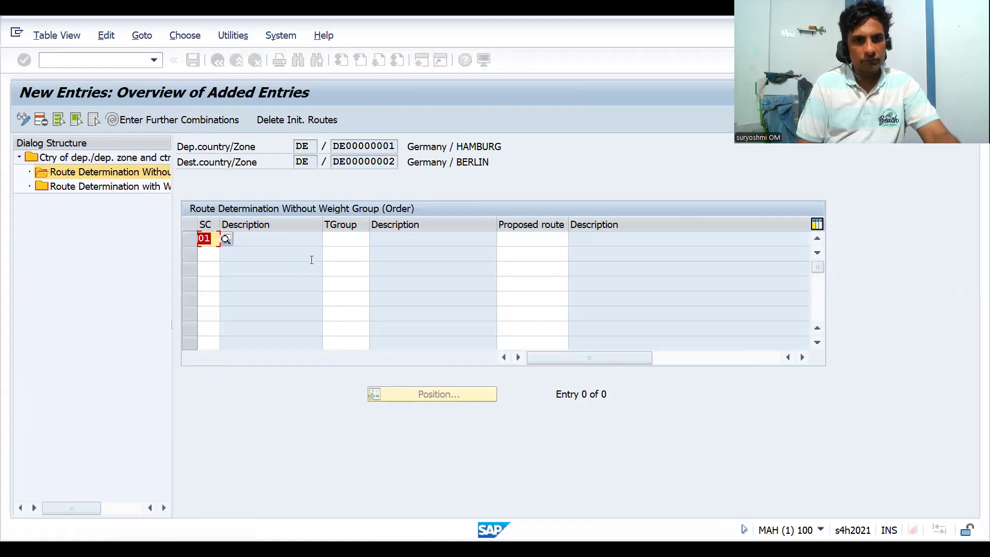
click(351, 241)
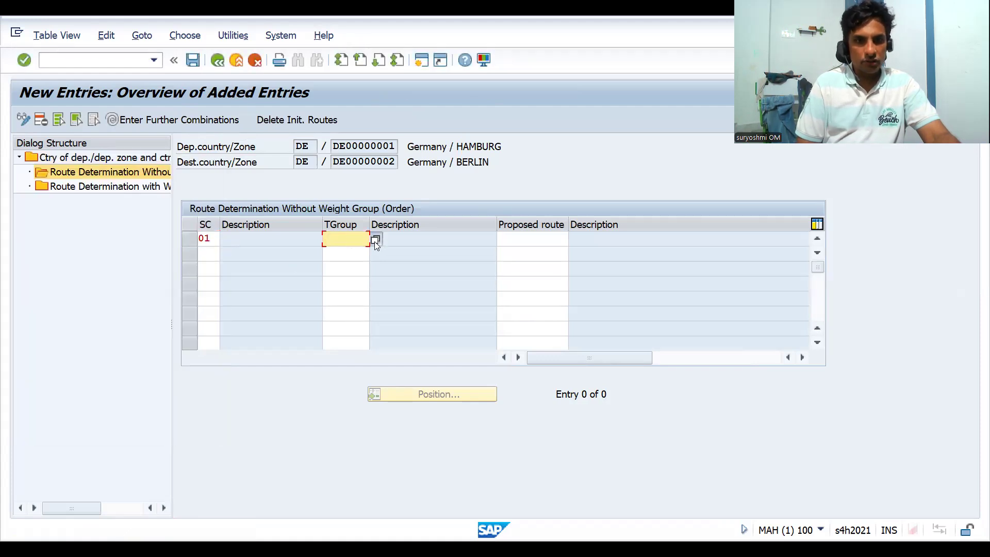
click(375, 239)
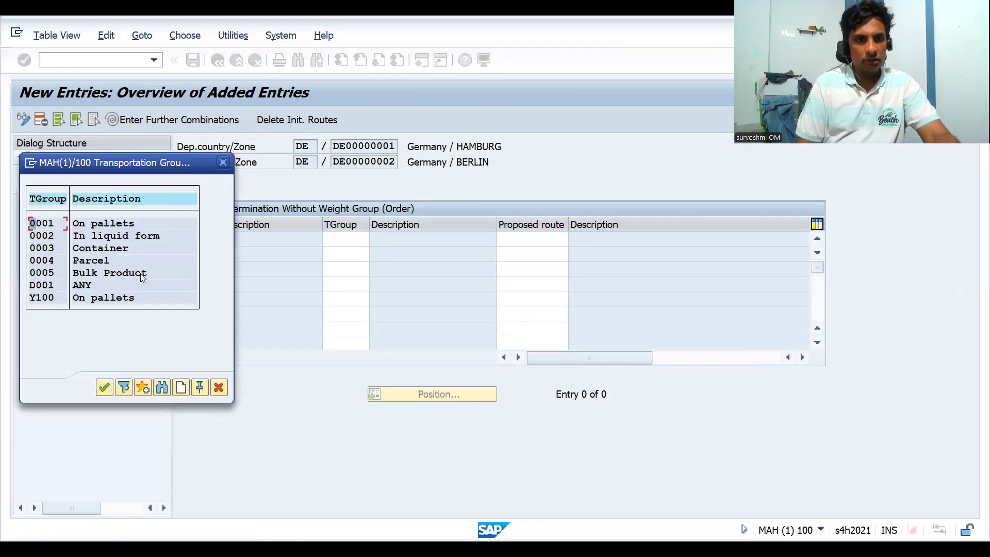
double_click(41, 285)
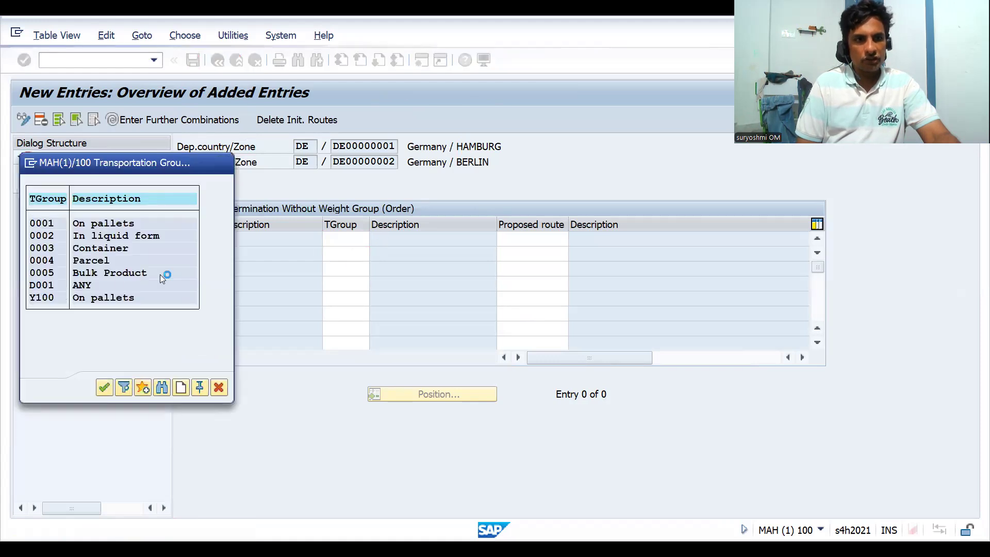
Step: Set the first order row's proposed route to DR0001 (DOMESTIC ROAD FROM HAMBURG TO BERLIN)
click(537, 239)
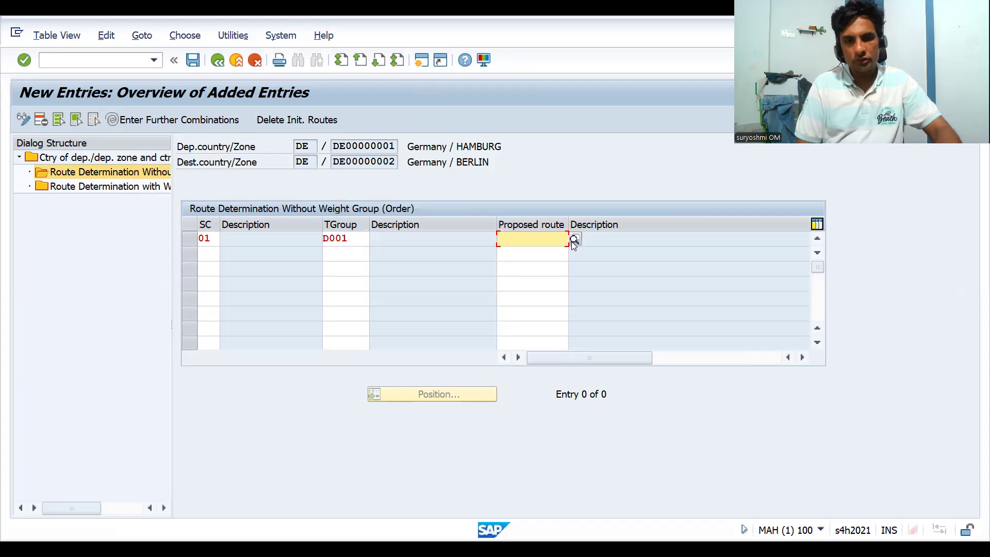
text(d)
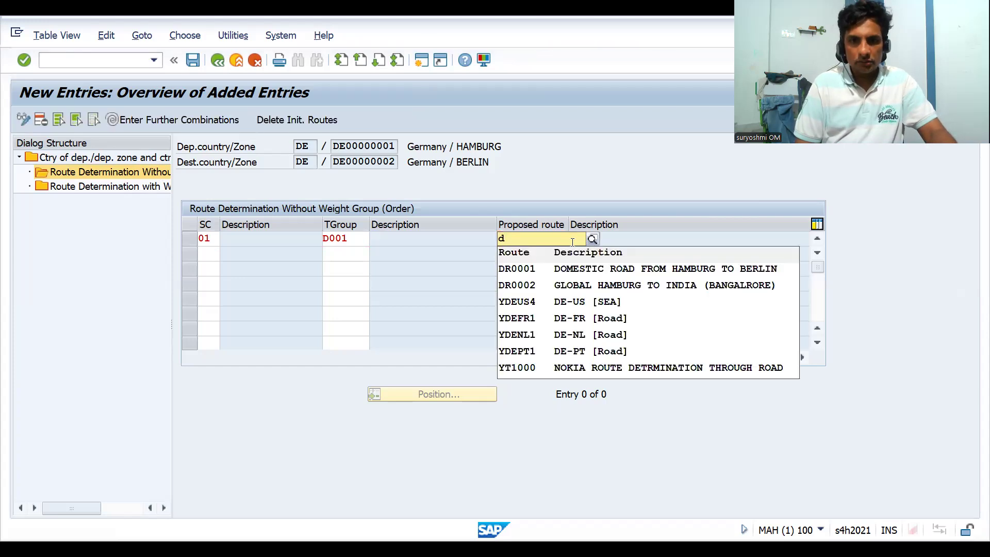
click(517, 269)
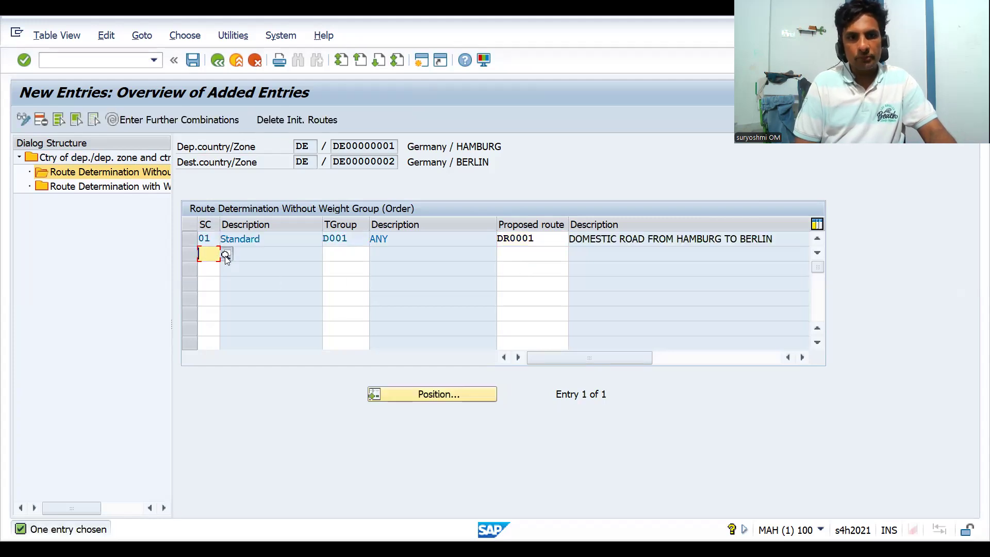
key(F4)
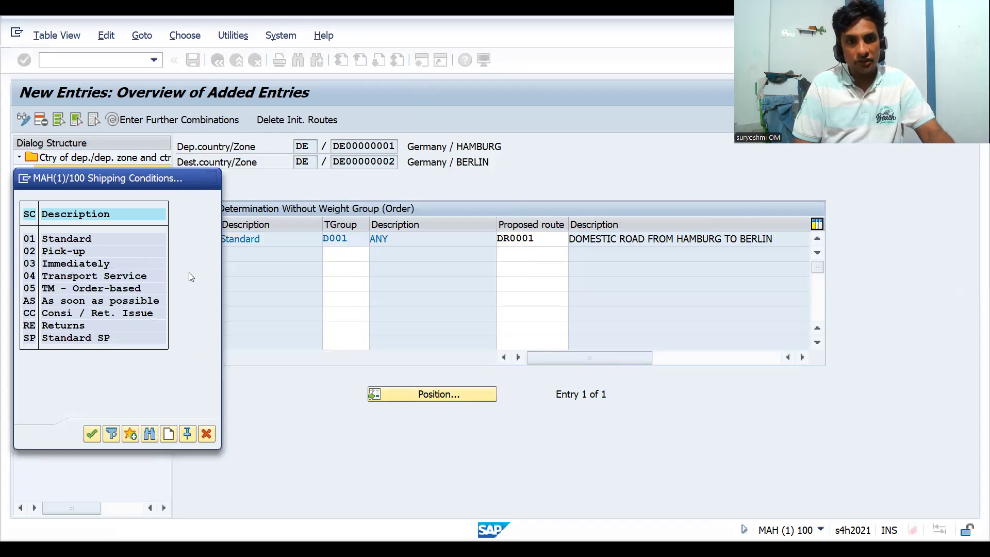
key(Escape)
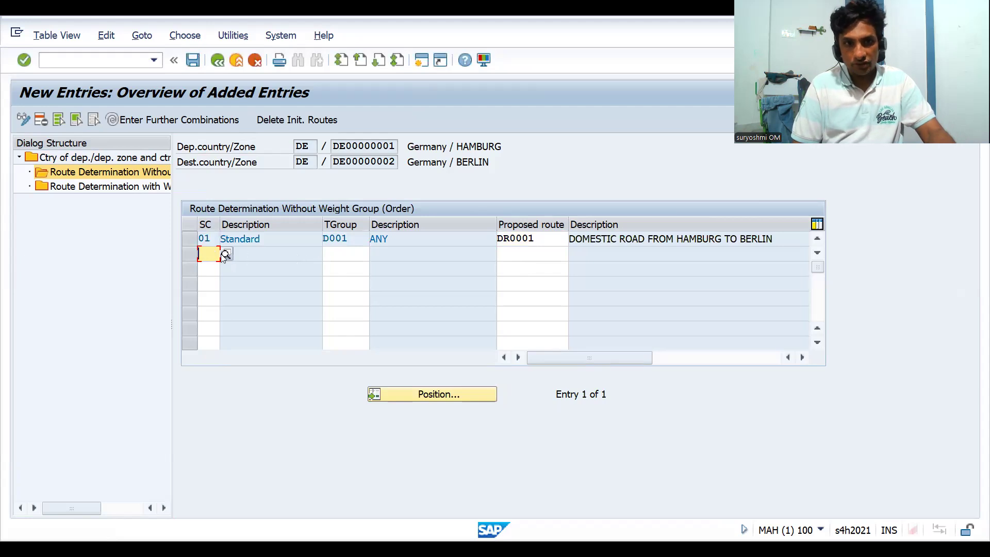
click(341, 257)
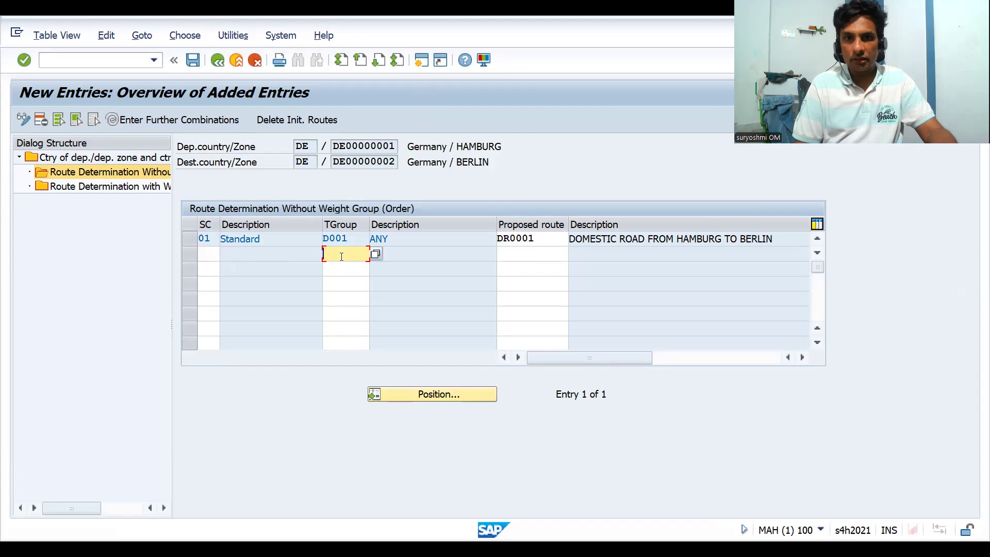
click(533, 252)
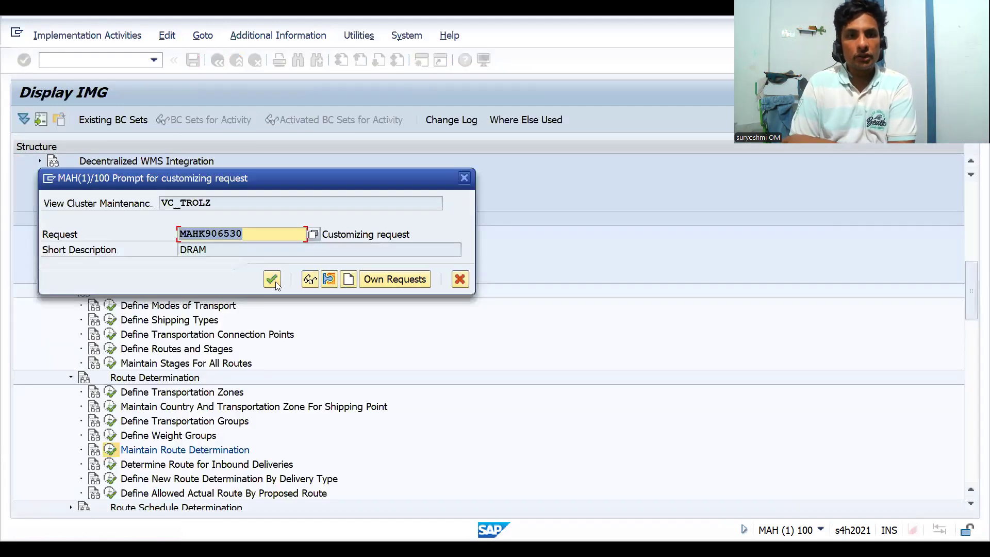
Step: Save the order route entry under customizing request MAHK906530 and start new entries in Route Determination with Weight Group (Delivery)
click(276, 281)
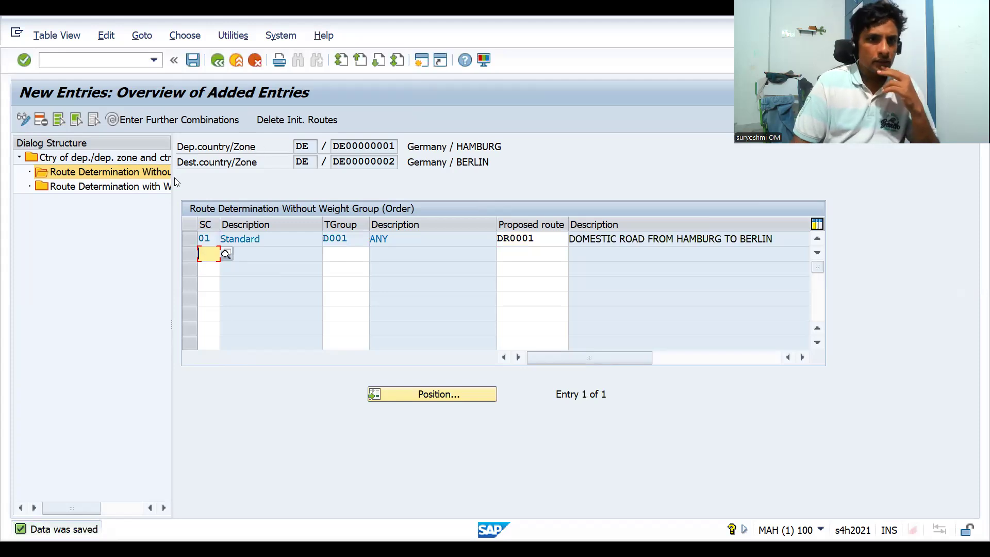
click(147, 189)
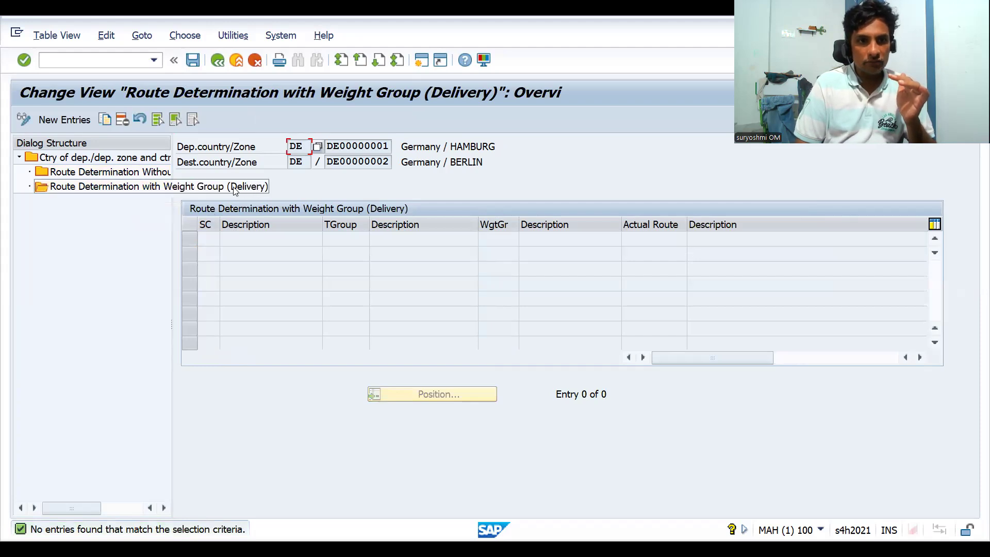
click(52, 121)
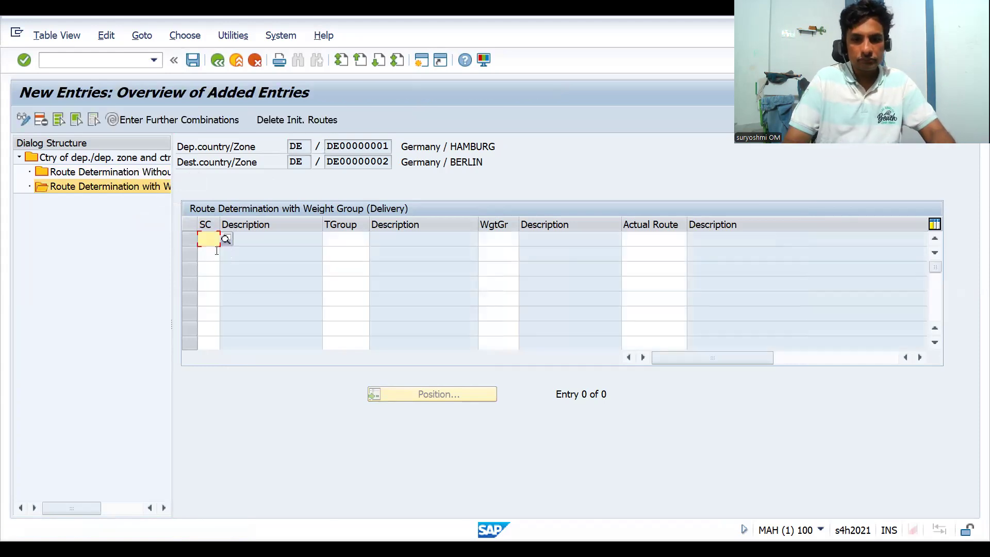
Step: Set the first delivery row's shipping condition to 01 and its transportation group to D001 (ANY)
text(01)
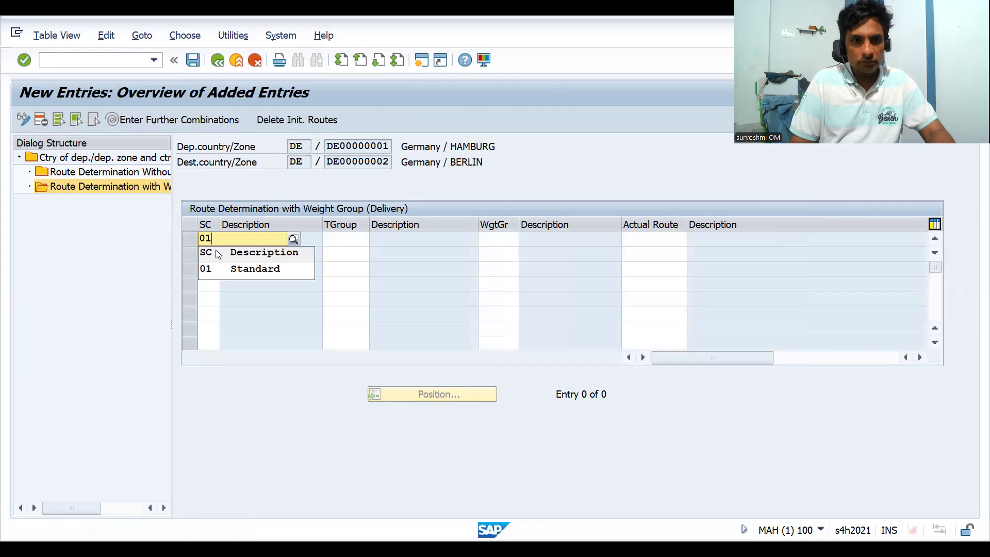
key(Tab)
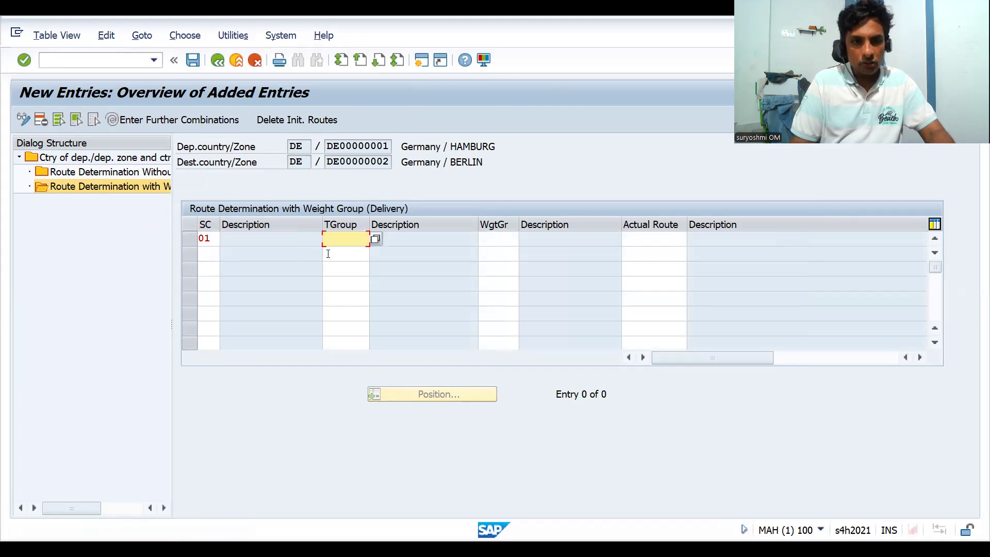
click(375, 239)
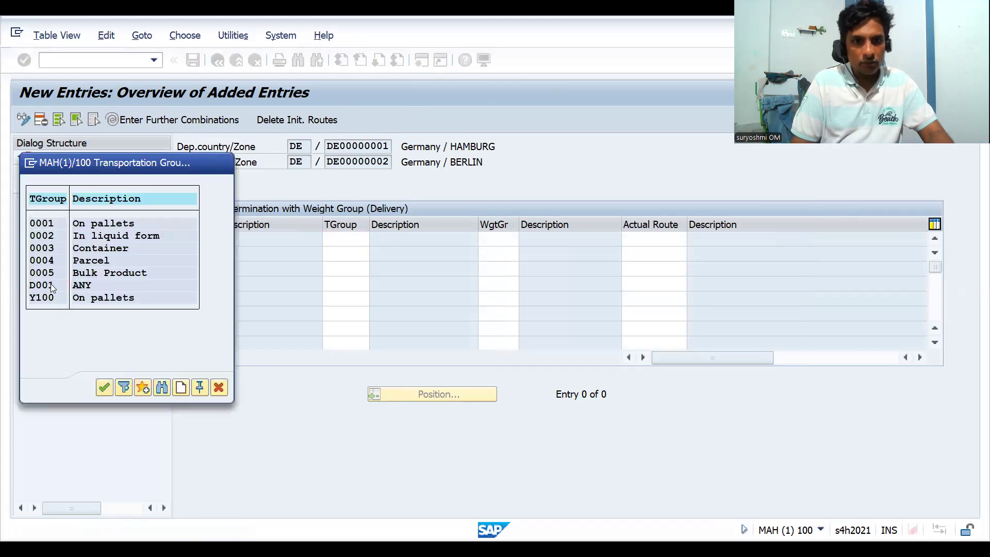
double_click(50, 284)
Step: Set the first delivery row's weight group to D001 (DRAM WEIGHT SCAL) and its actual route to DR0001
click(503, 237)
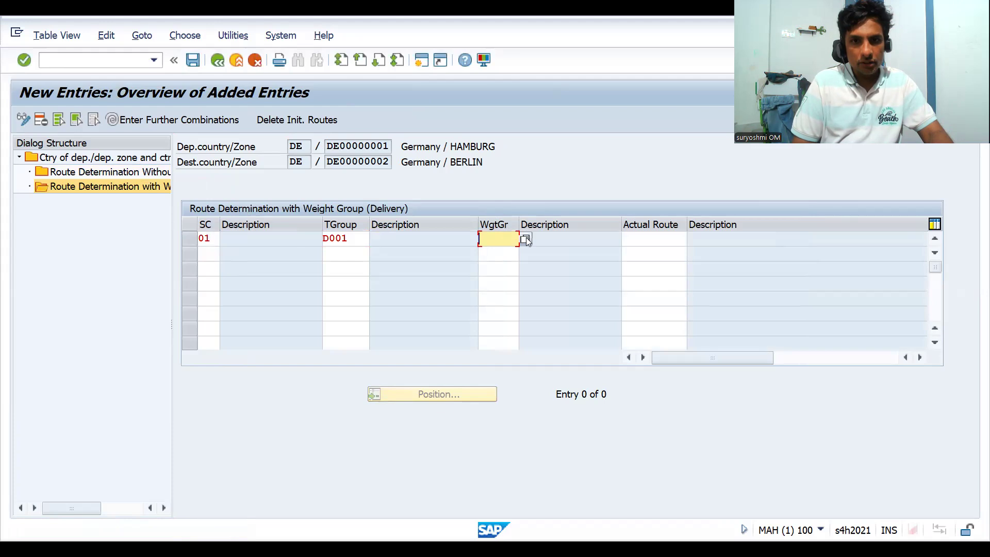
click(526, 239)
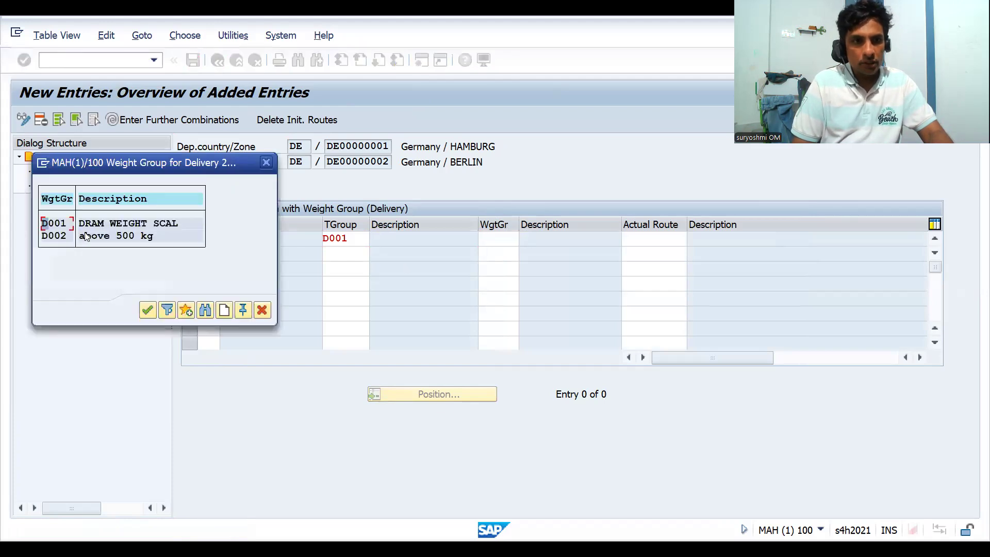
double_click(56, 224)
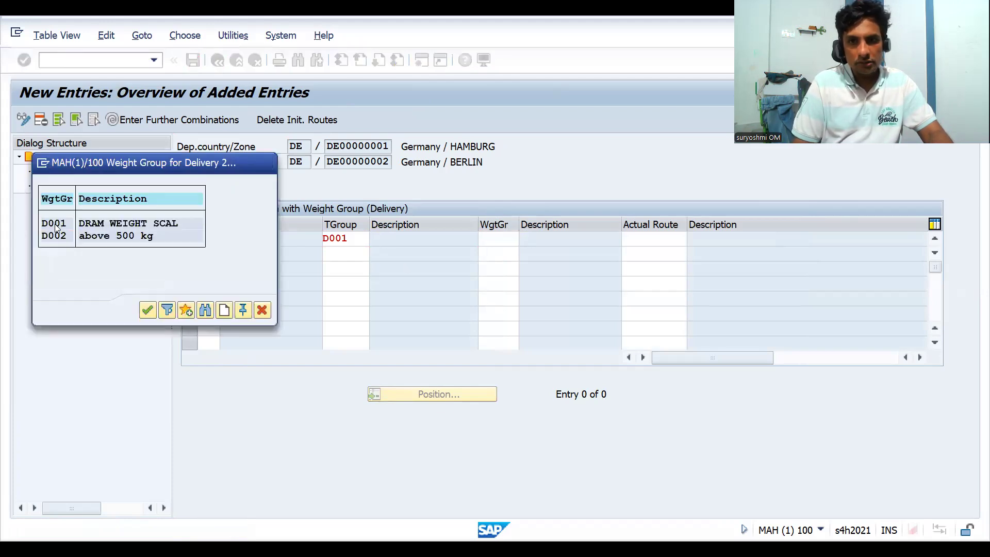
click(639, 243)
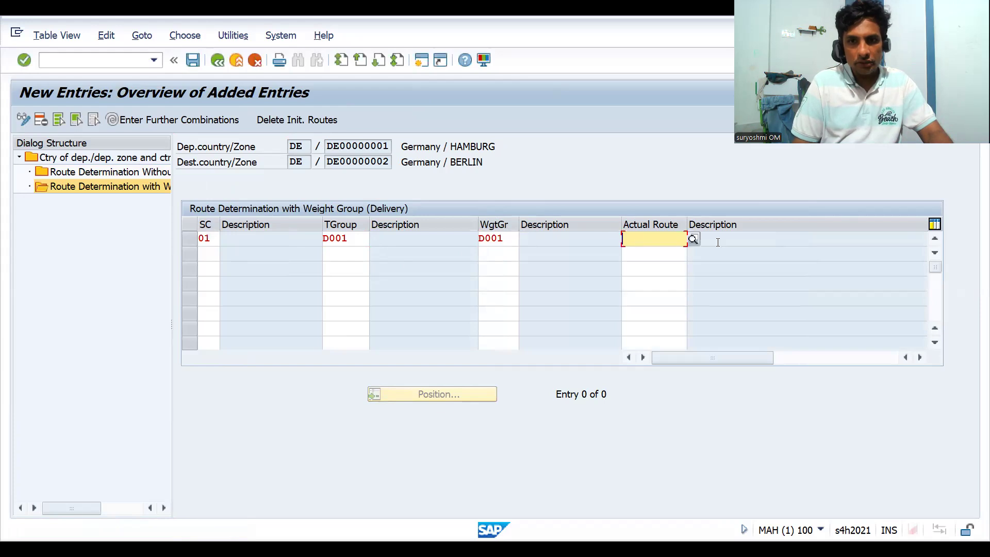
click(690, 243)
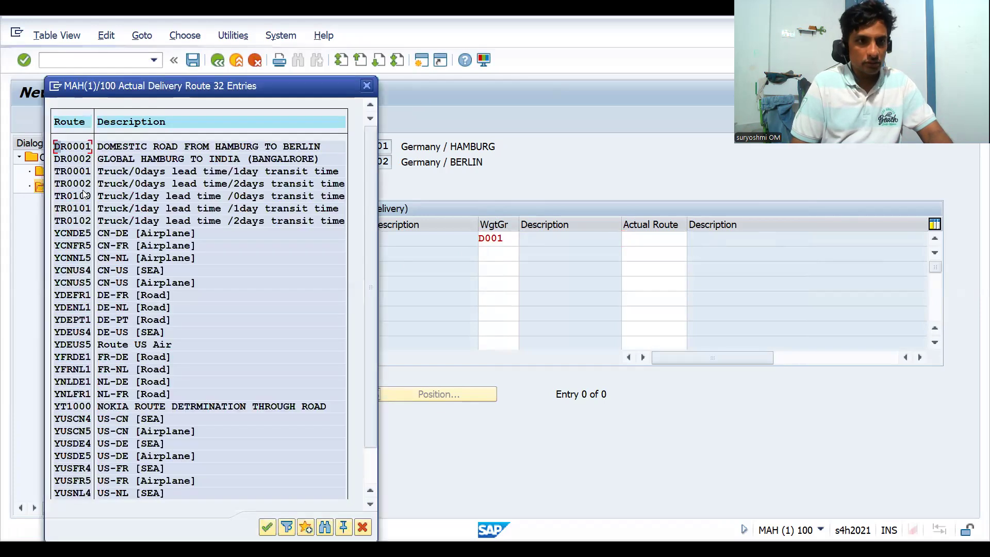
double_click(72, 147)
Step: Start a second delivery row with shipping condition 01 (Standard) and transportation group D001 (ANY)
click(206, 252)
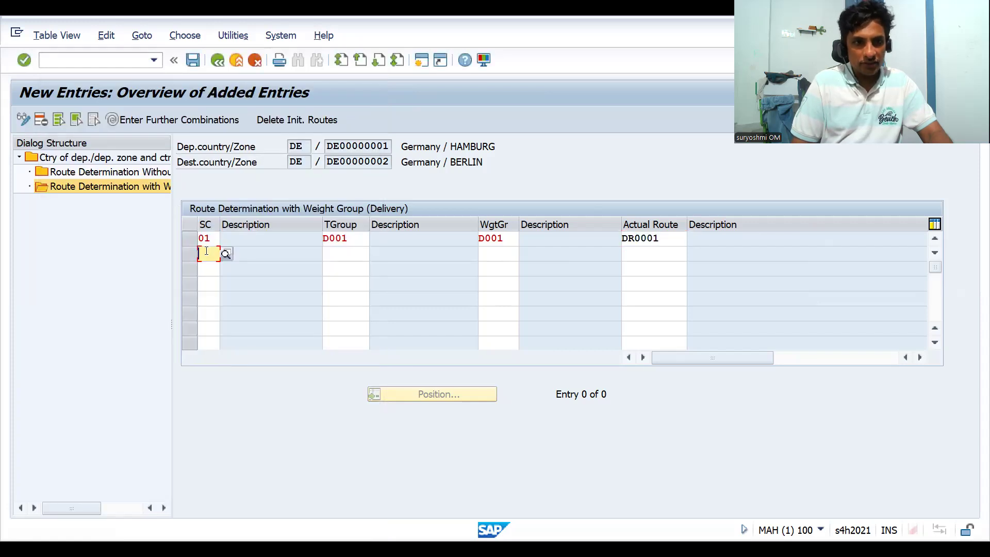
key(F4)
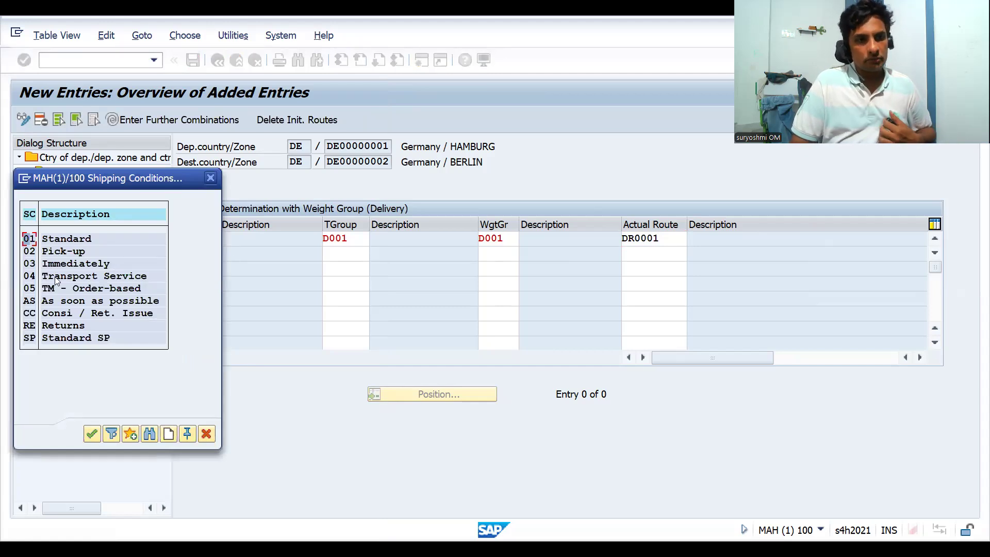
double_click(56, 244)
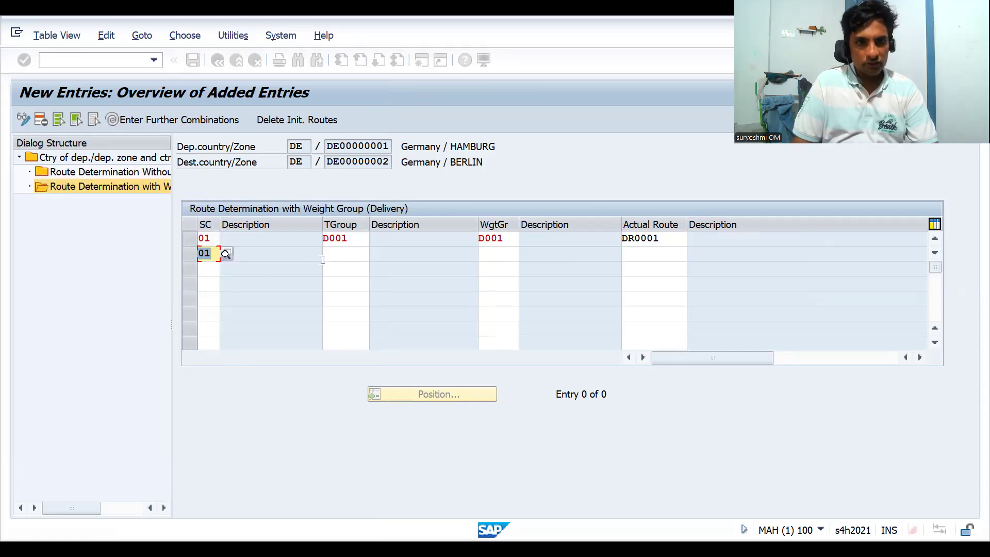
click(353, 256)
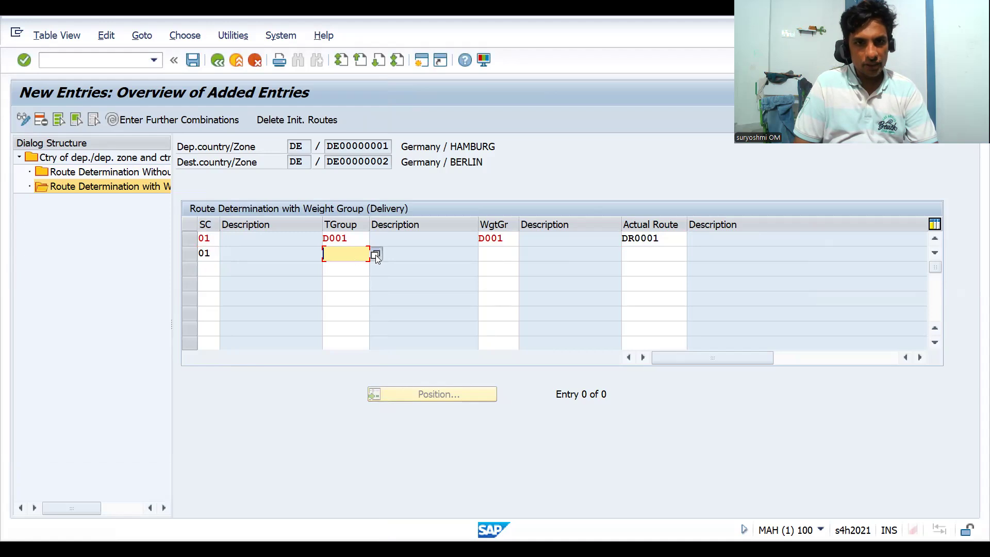
key(F4)
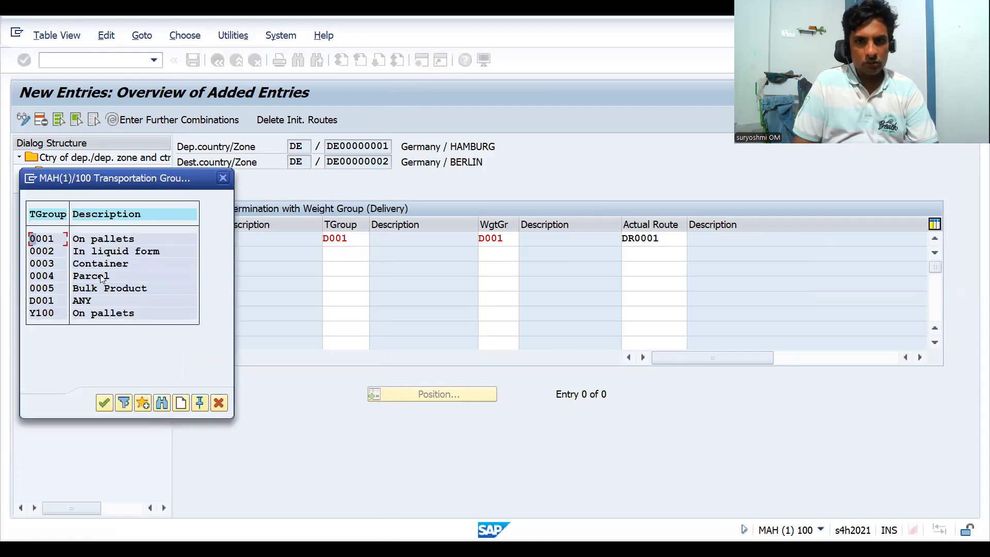
double_click(72, 300)
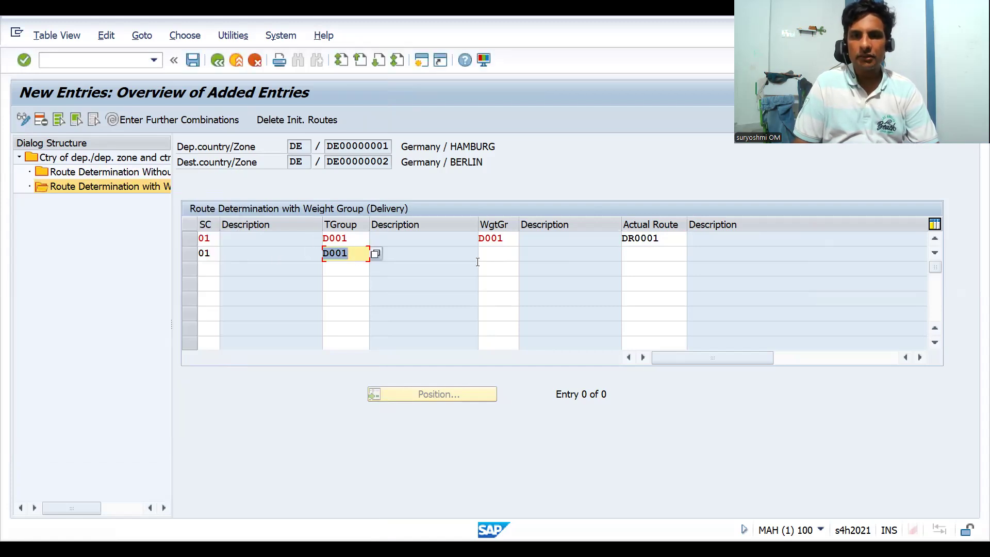
Step: Set the second delivery row's weight group to D002 (above 500 kg) and its actual route to DR0002, and save the entries
click(501, 253)
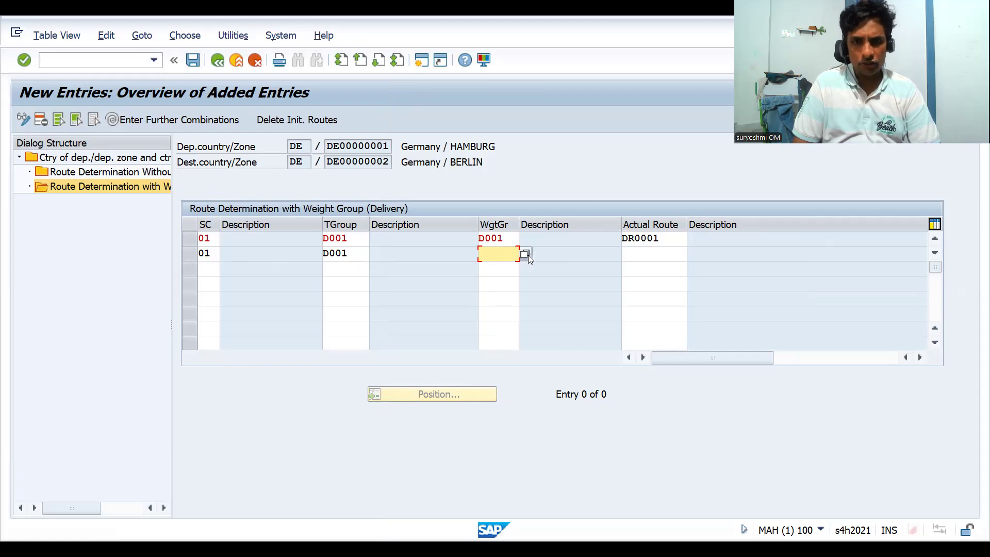
click(526, 254)
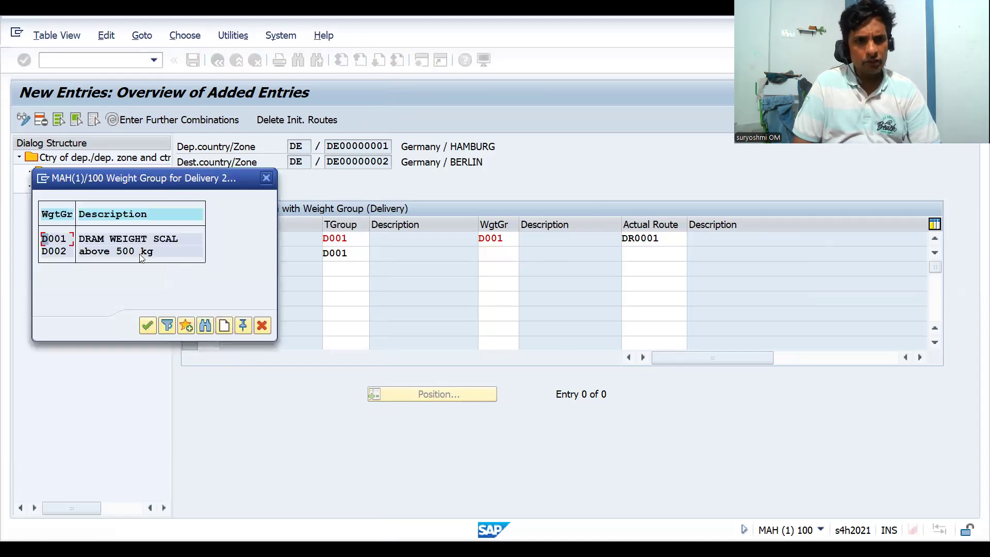
double_click(138, 253)
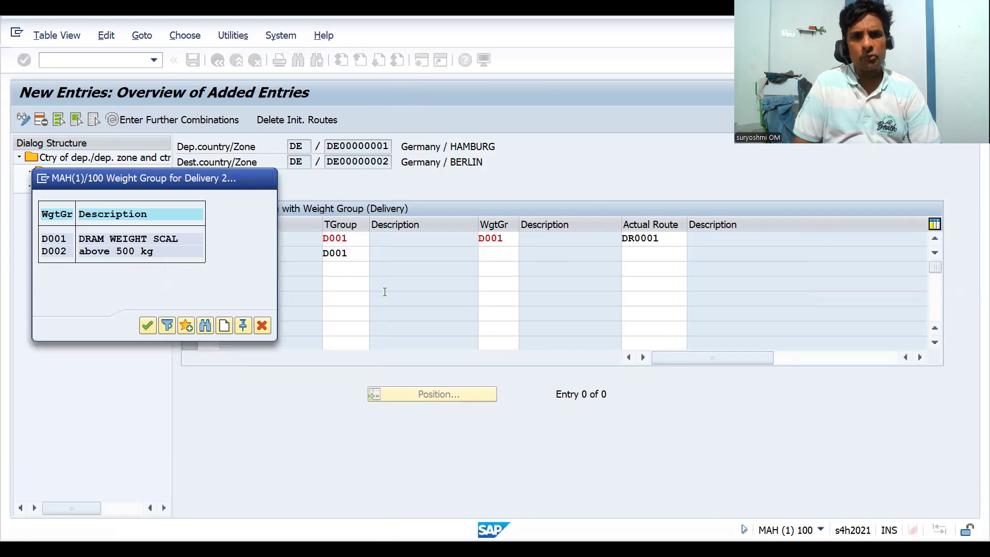
click(648, 254)
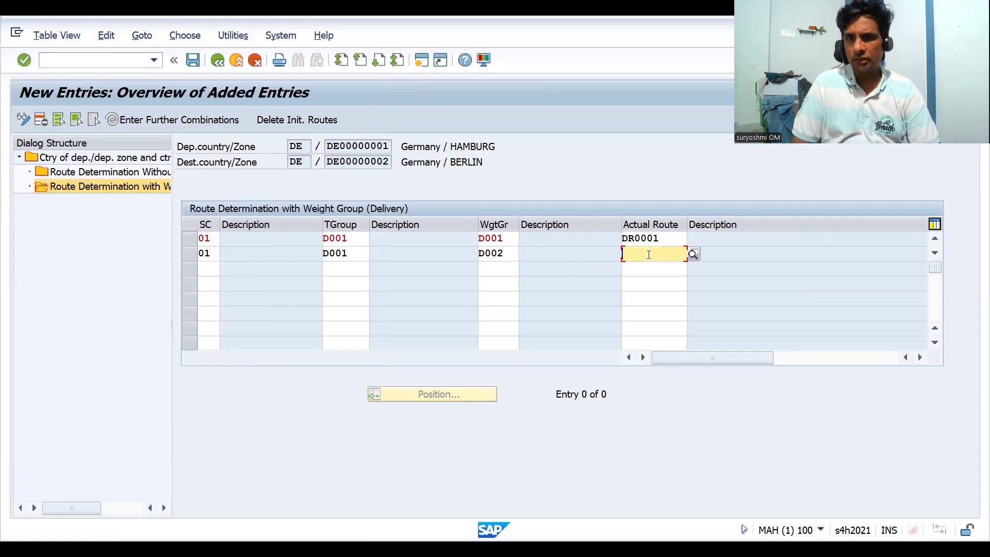
click(693, 254)
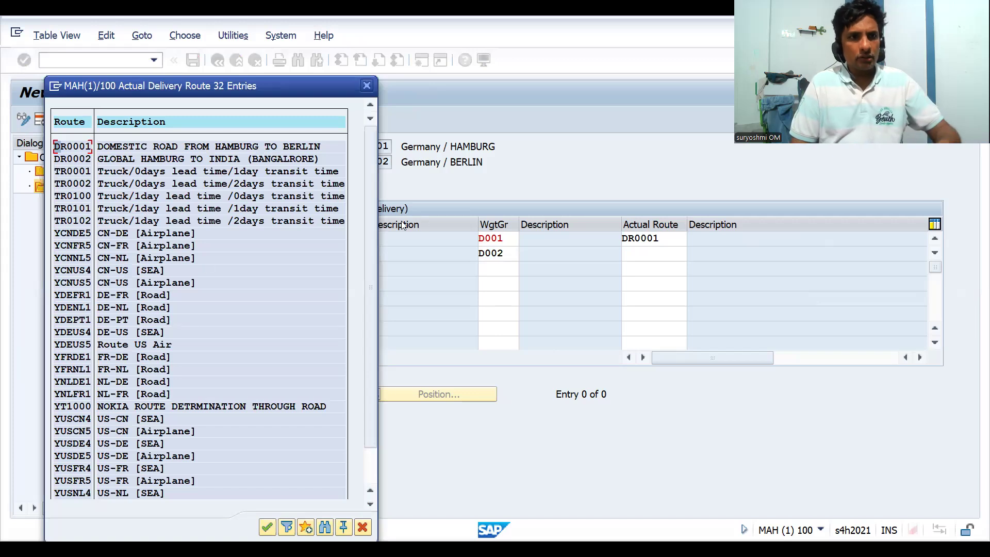
double_click(260, 160)
key(Return)
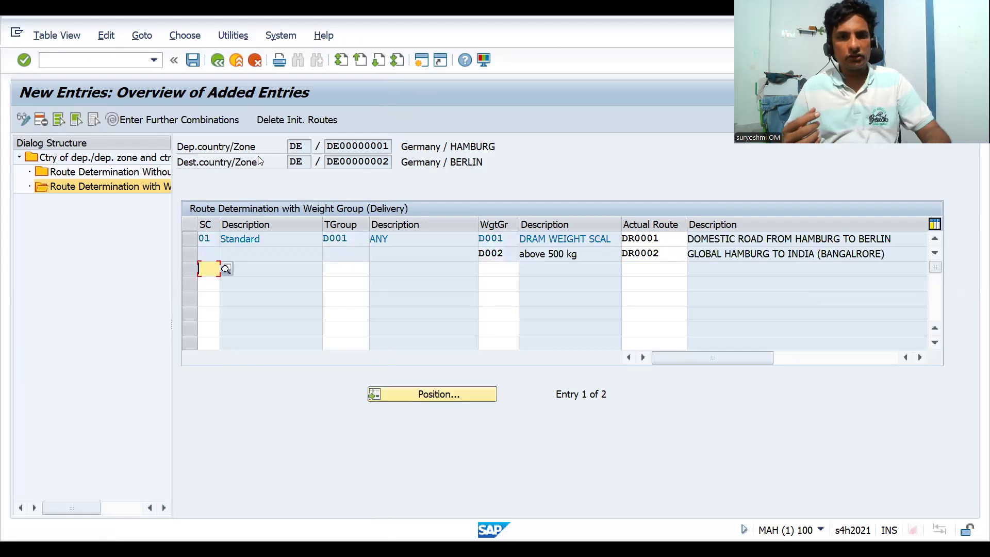
key(ctrl+s)
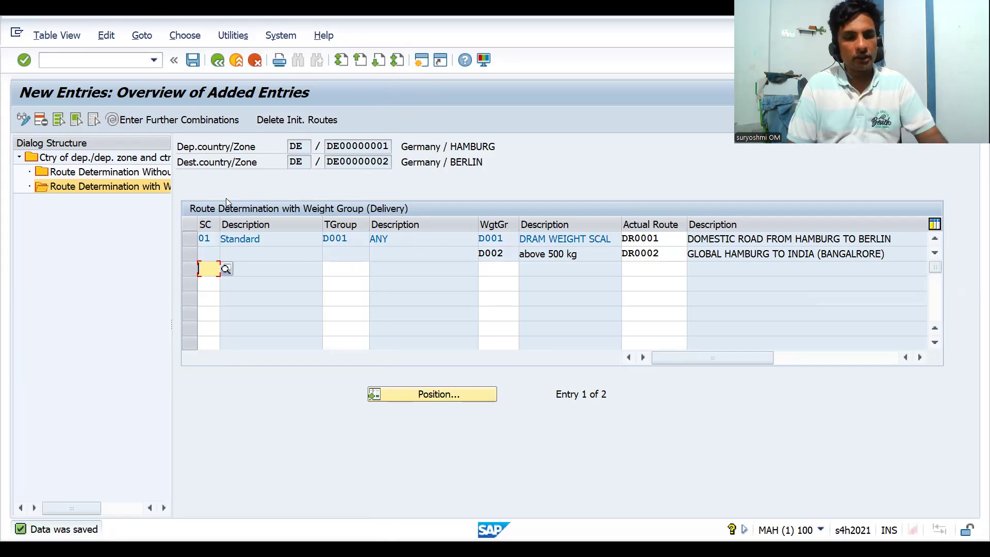
Step: Delete the D002 weight group row from the Hamburg to Berlin delivery route determination and save the change
click(294, 162)
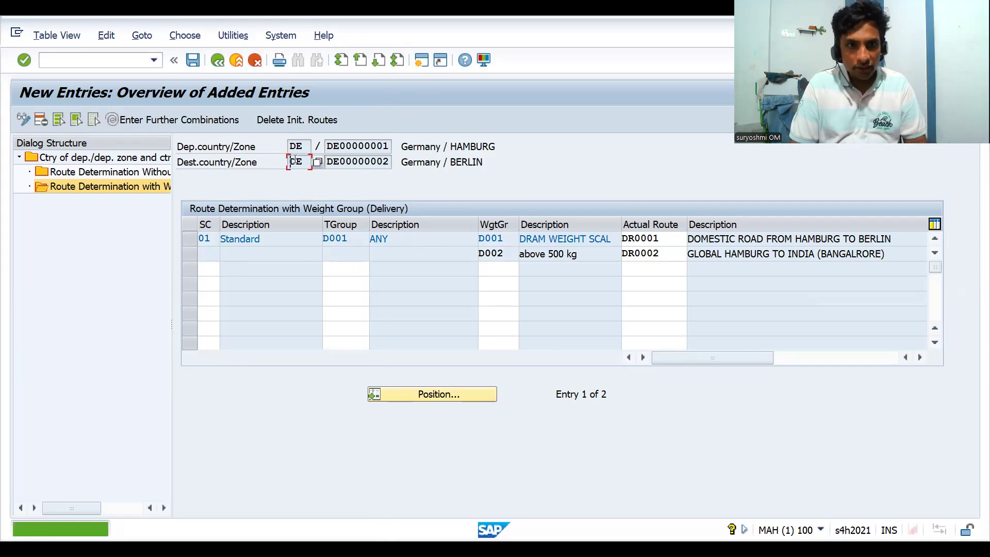
click(298, 146)
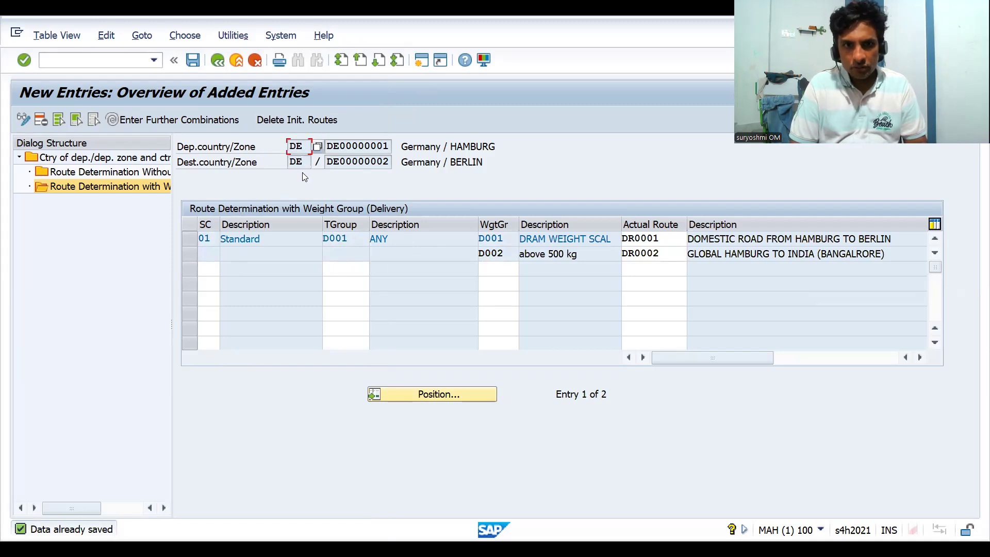
click(190, 255)
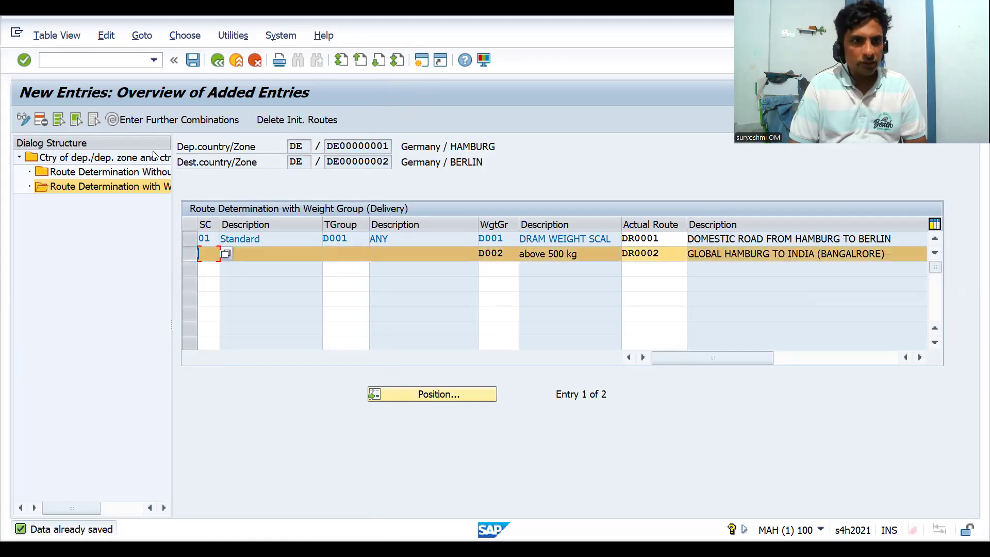
click(40, 122)
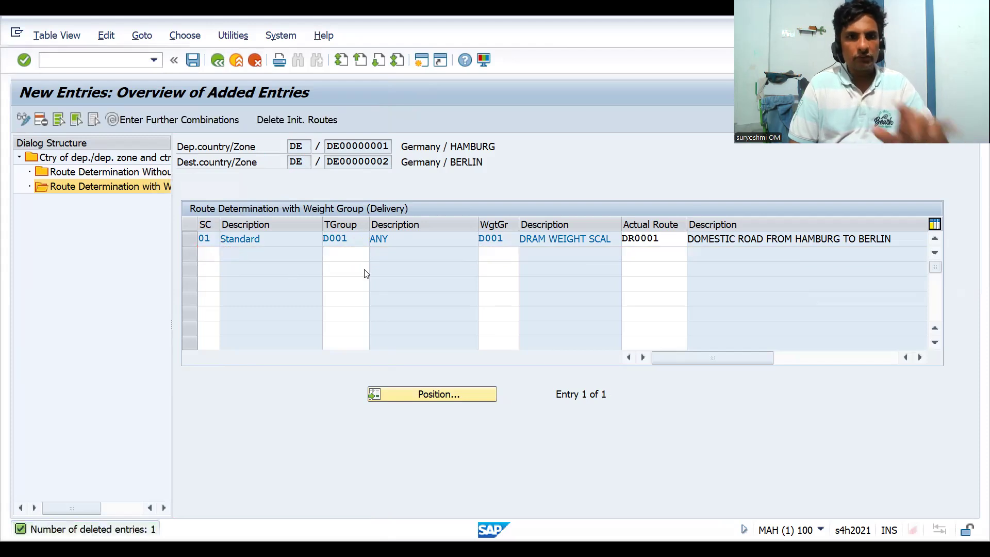
key(ctrl+s)
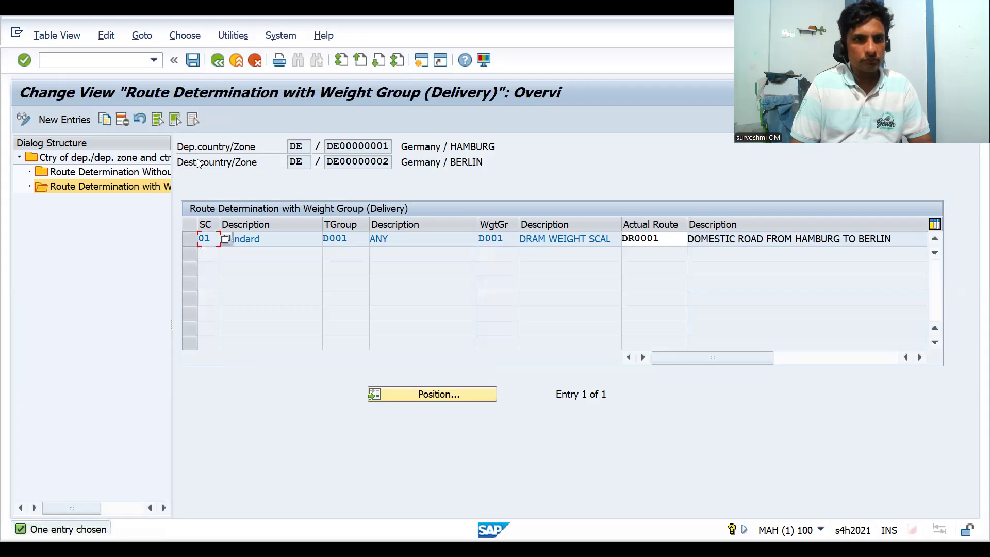
Step: Return to the country and zone entries and add a row with departure country DE, departure zone DE00000001 and destination country IN
key(F3)
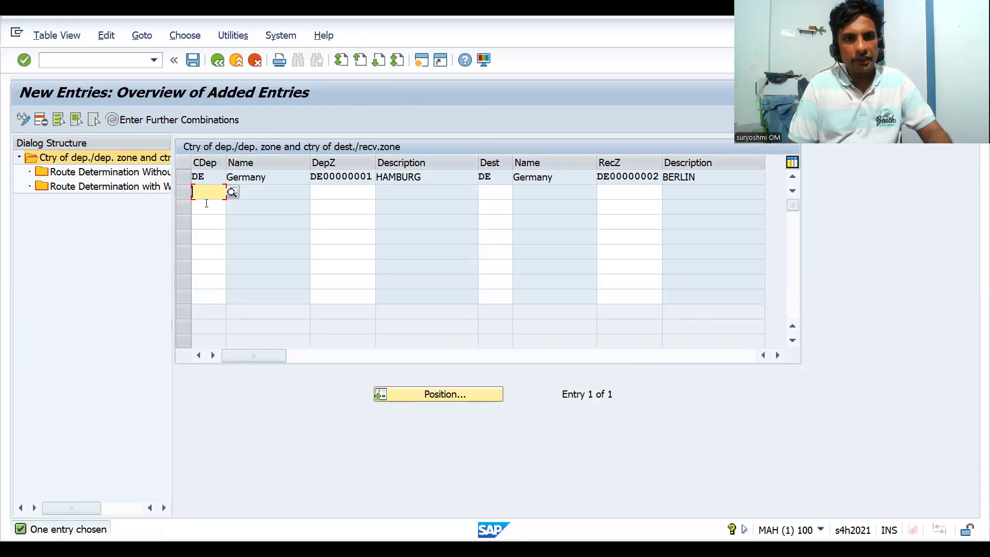
text(de)
key(Tab)
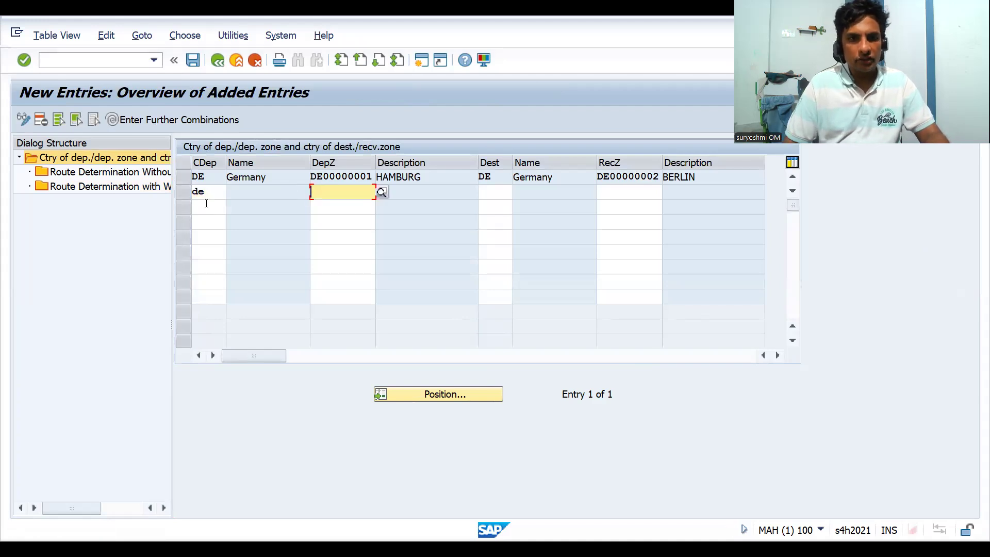
key(Down)
key(Tab)
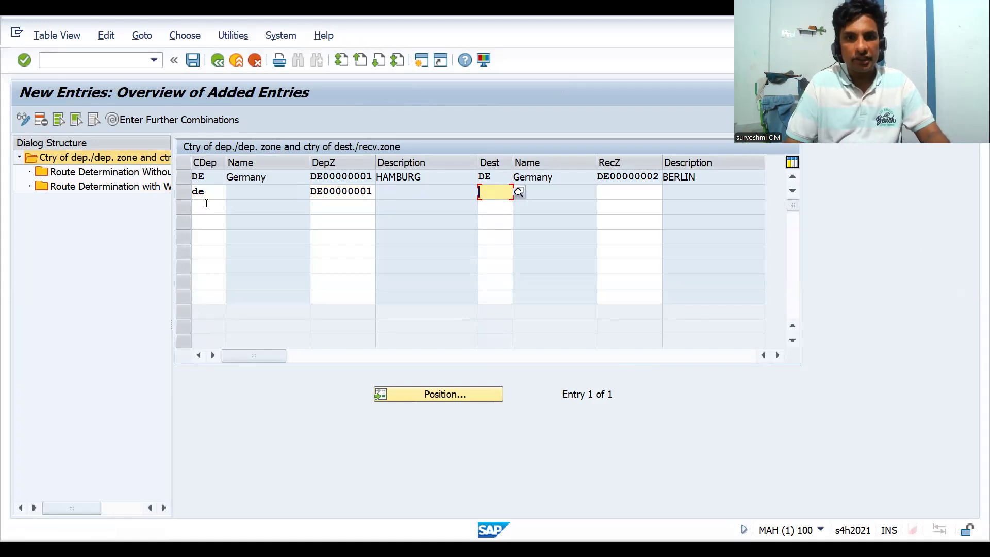
text(in)
key(Tab)
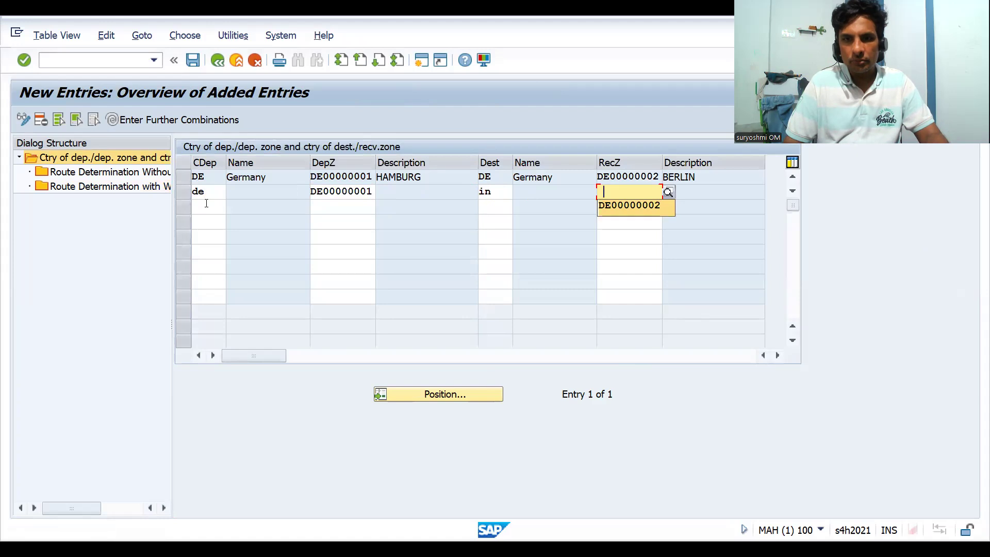
Step: Try DE00000003 as the receiving zone of the new row with destination IN
key(Down)
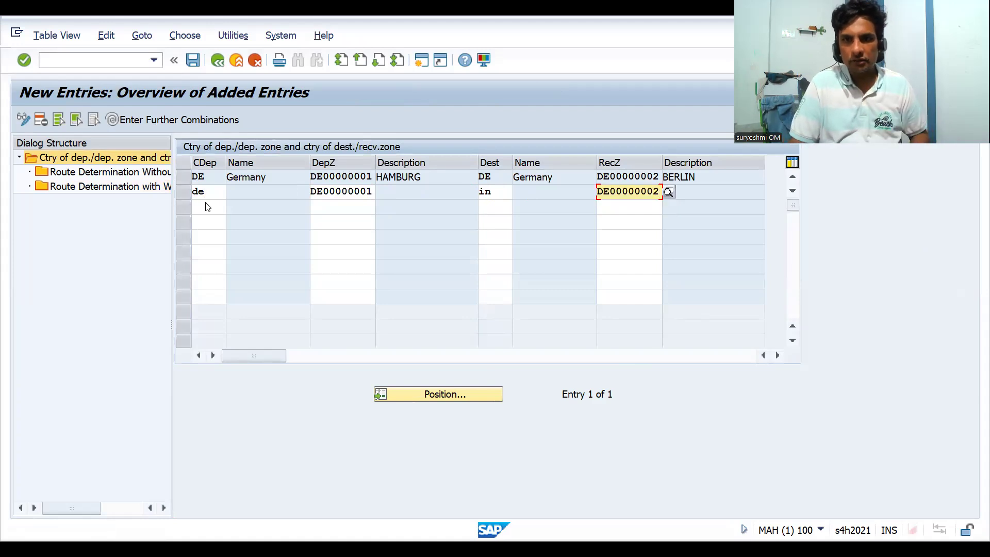
key(BackSpace)
text(3)
key(Return)
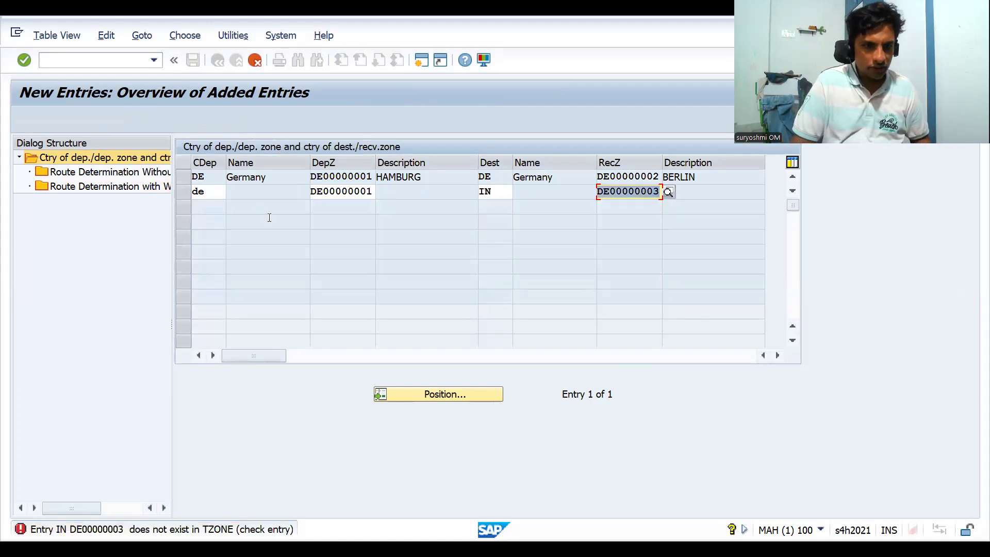
Step: Set the new row's receiving zone to IN00000010 (SOUTH BANGALORE) from the list of possible zones
click(668, 192)
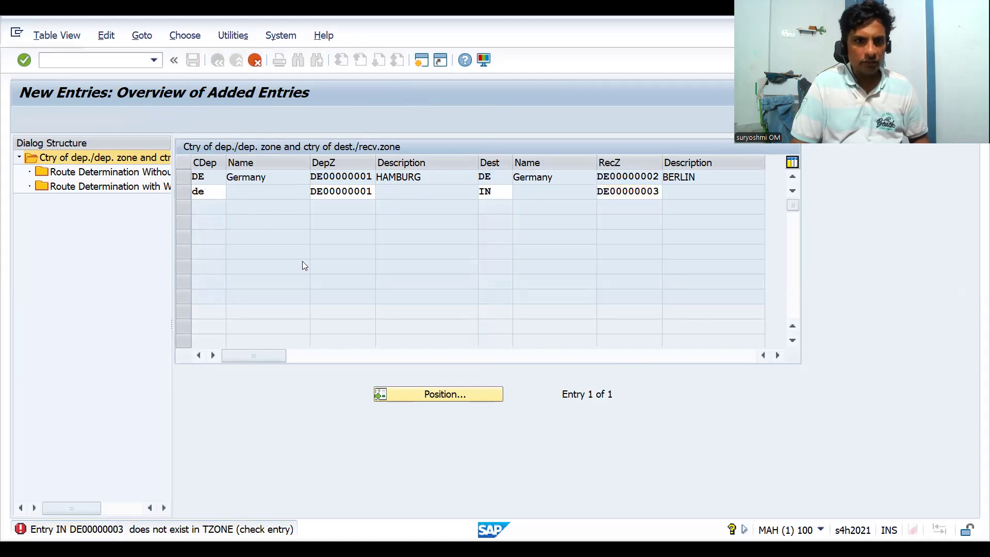
double_click(102, 252)
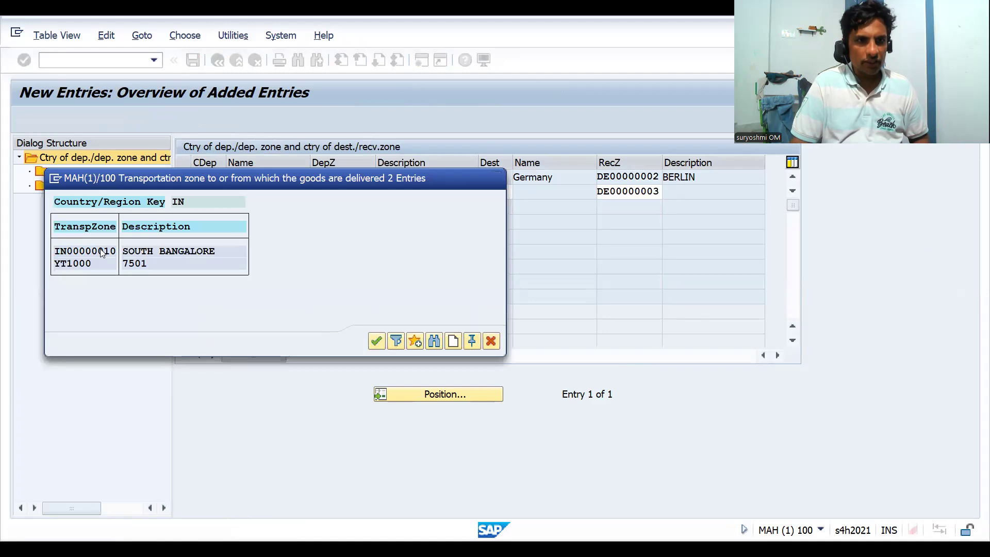
key(Return)
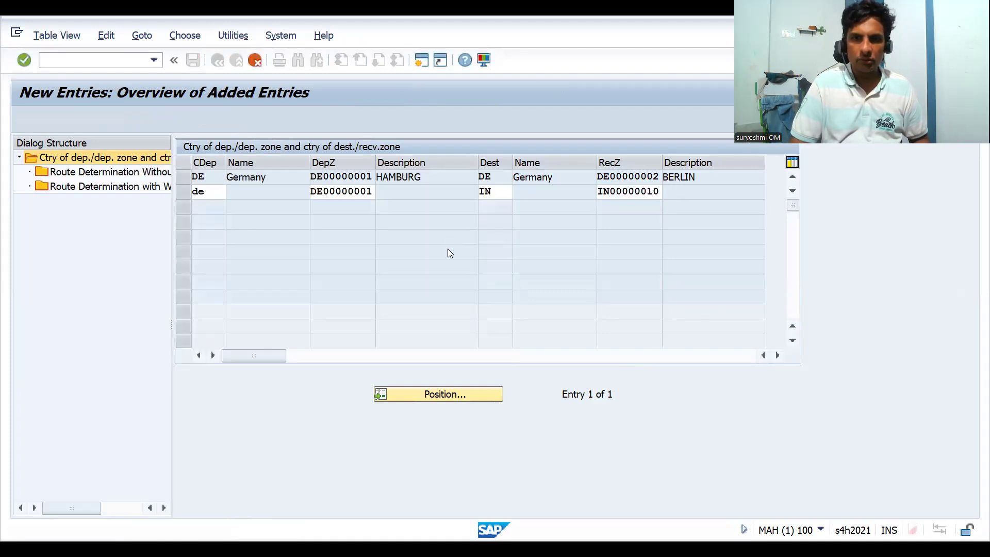
Step: For the Hamburg to South Bangalore row, start a delivery route entry with weight group, using shipping condition 01 and transportation group D001
click(186, 192)
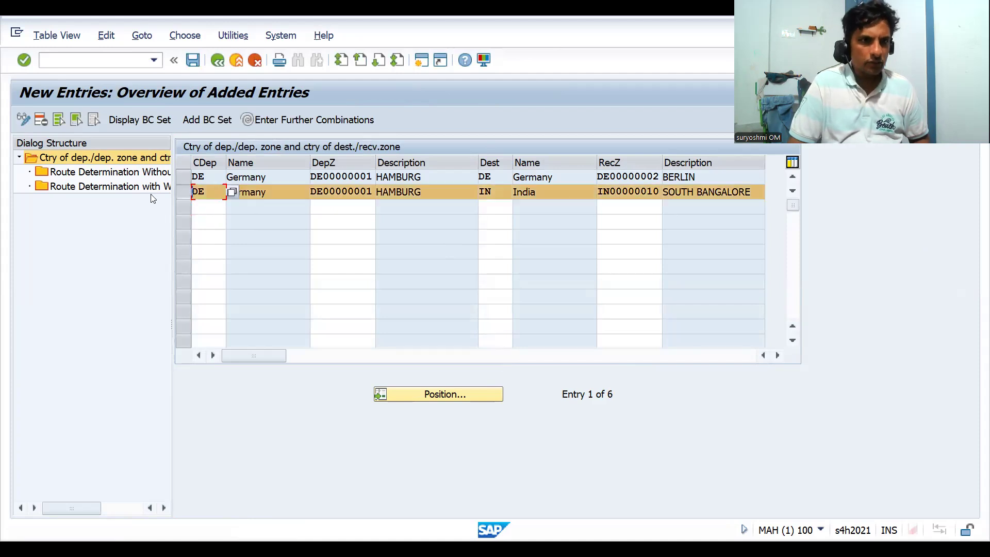
double_click(124, 188)
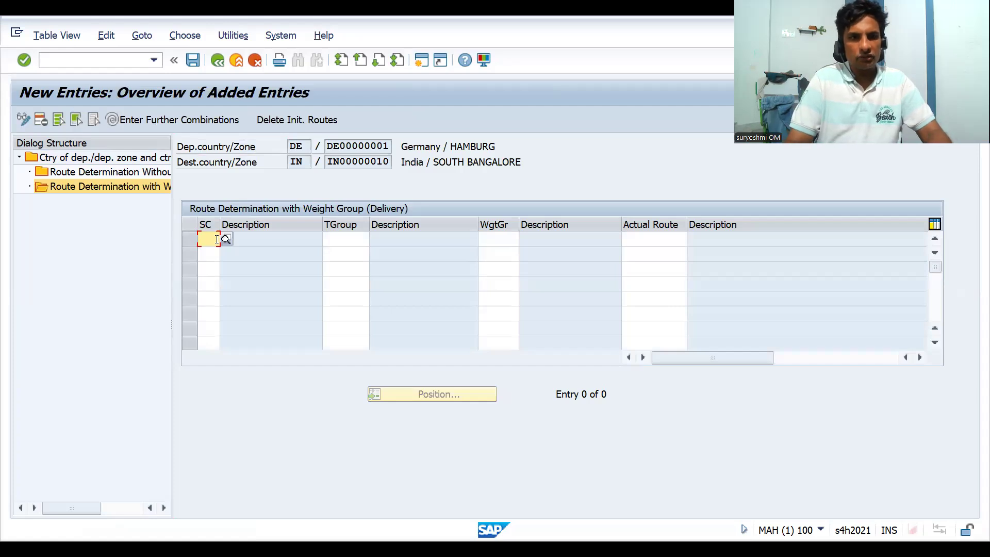
text(01)
key(Tab)
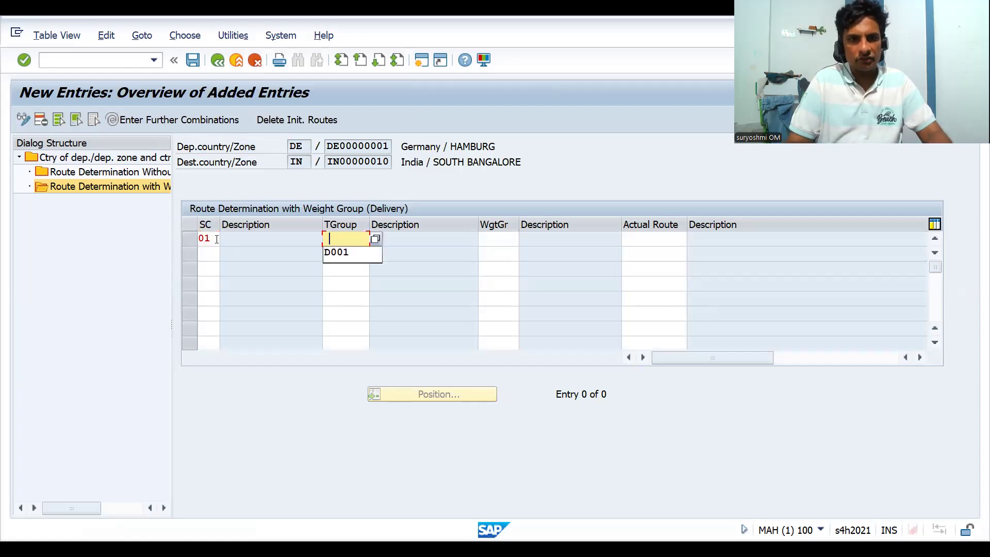
key(Tab)
Step: Set the entry's weight group to D002 and its actual route to DR0002, and save the delivery route determination
key(Down)
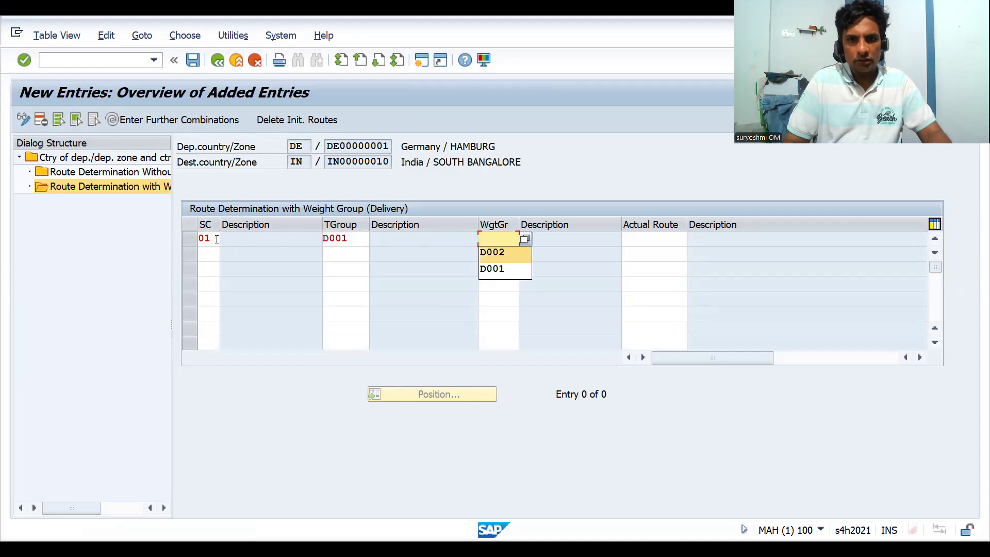
key(Tab)
key(Down)
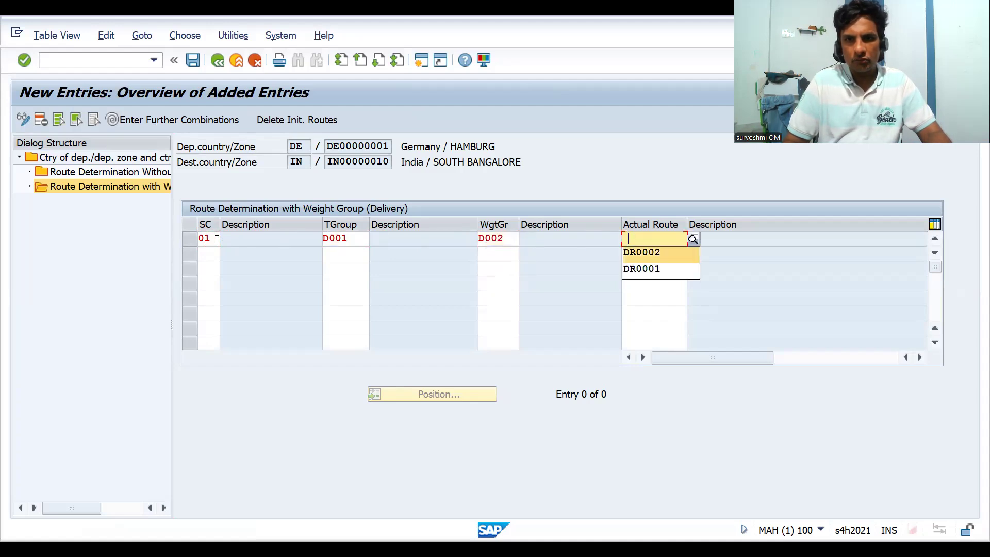
key(Return)
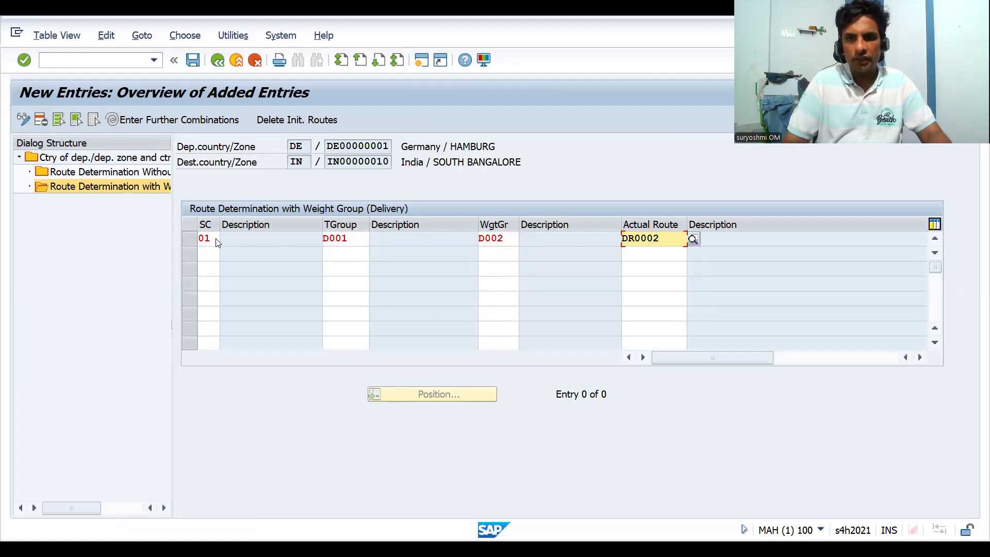
key(Return)
key(ctrl+s)
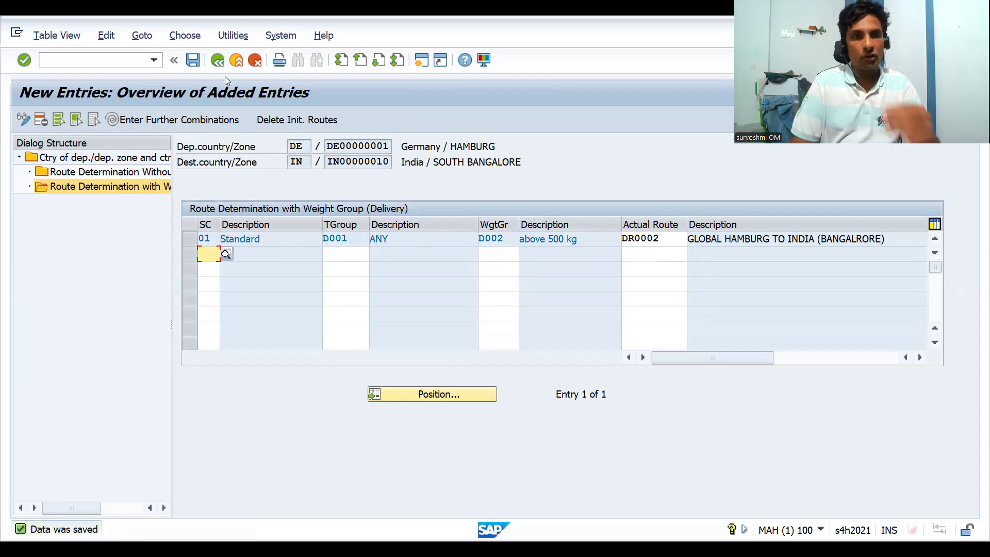
Step: Leave the route determination maintenance and return to the IMG activity structure
click(220, 62)
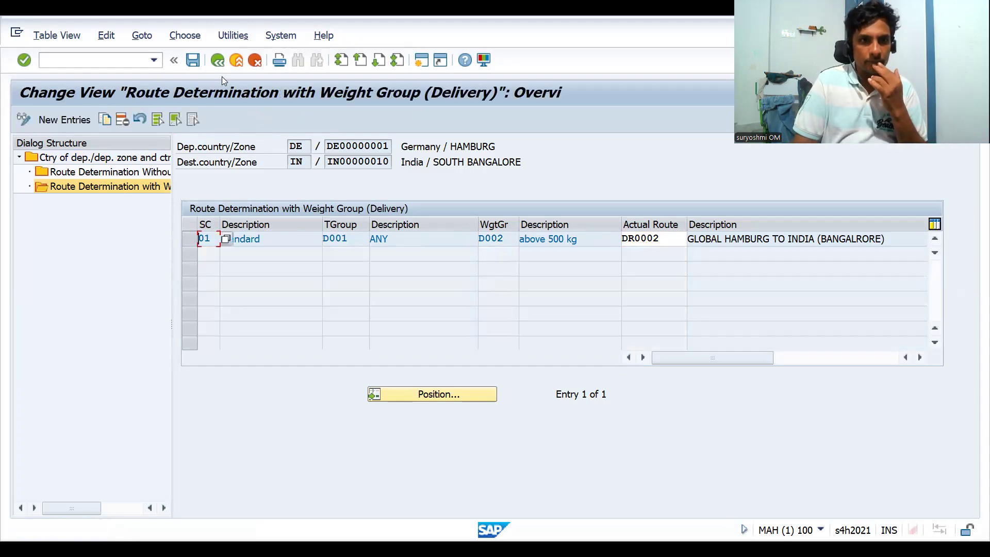
key(F3)
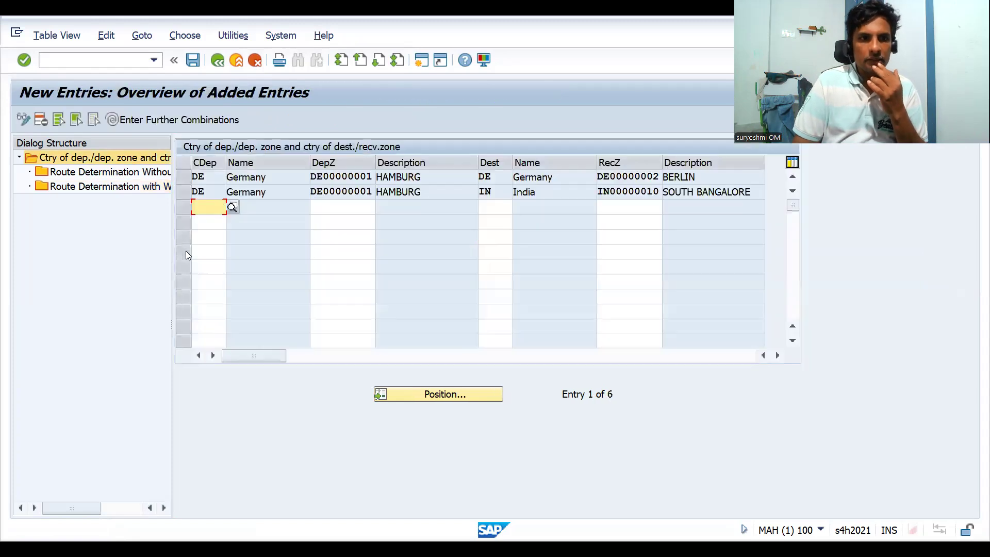
key(F3)
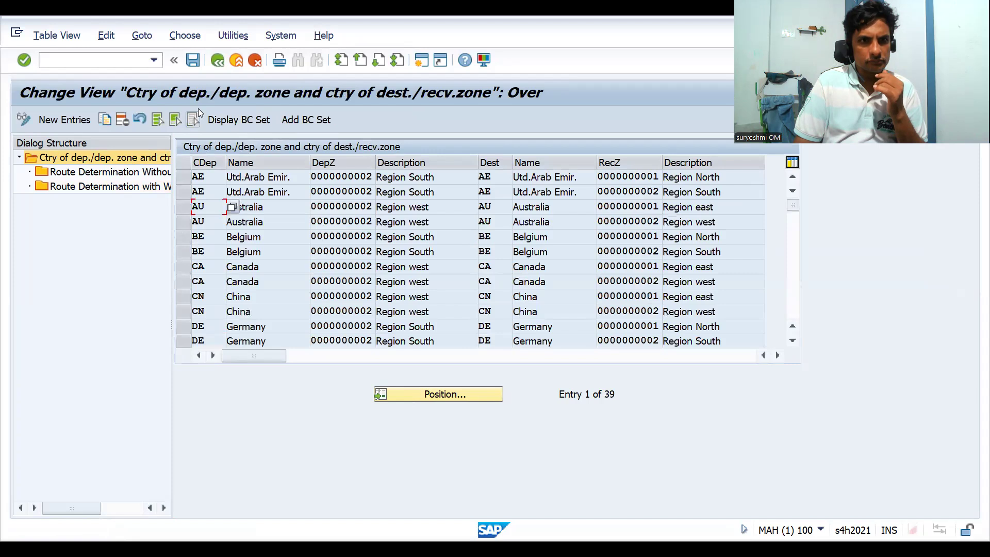
key(F3)
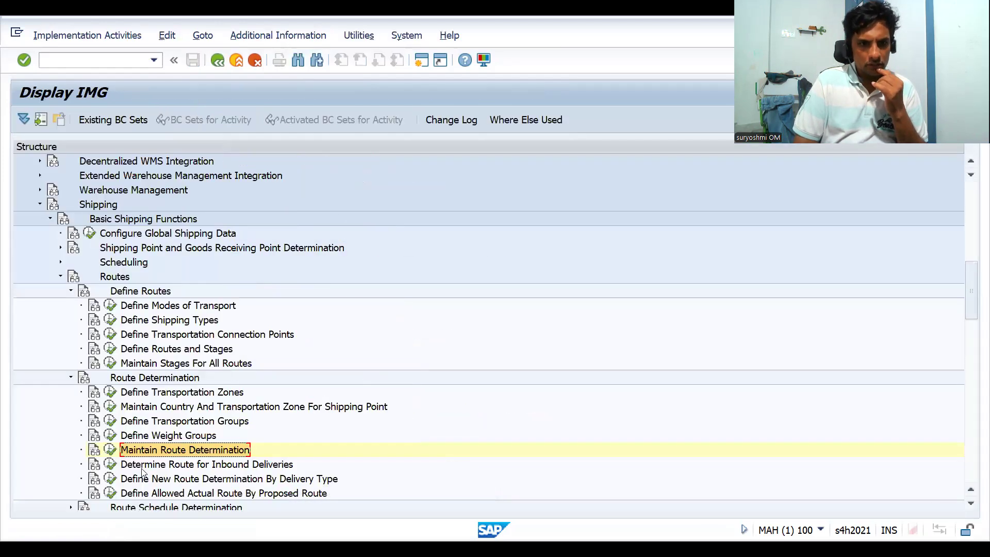
Step: Review the remaining Route Determination activities for delivery types and allowed actual routes, and expand Route Schedule Determination
click(176, 483)
scroll(176, 484, down, 1)
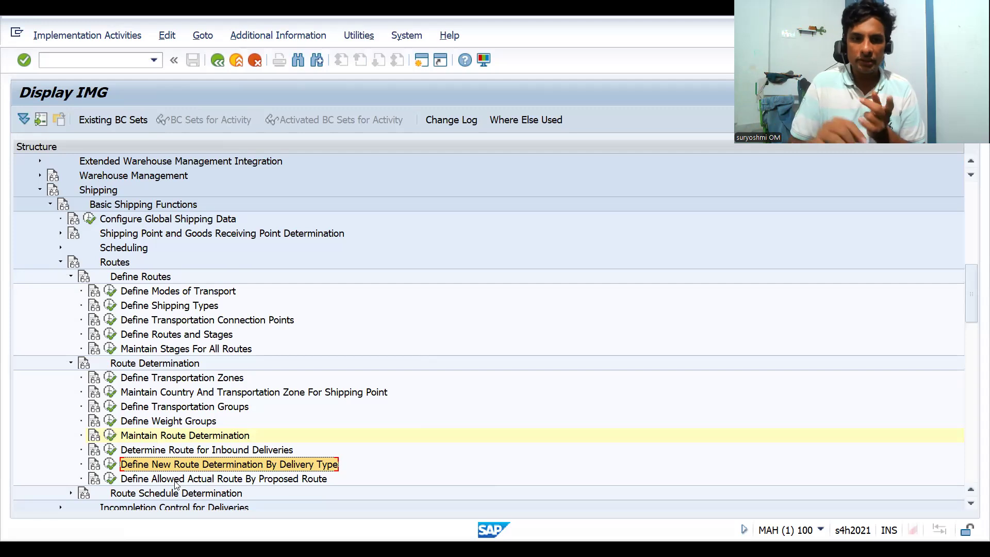
click(139, 481)
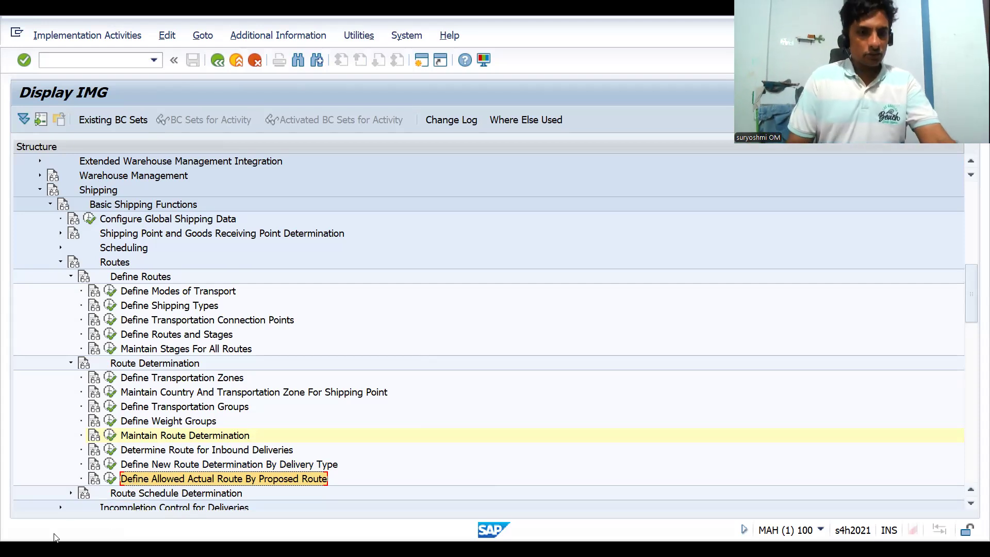
click(71, 493)
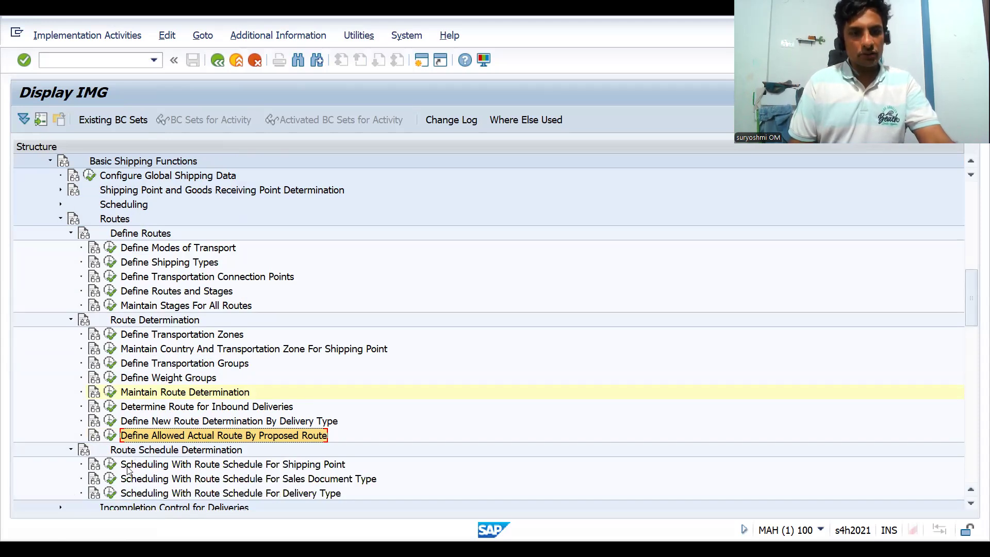
Step: Look up shipping point DRS1 in the route schedule settings for shipping points, and return to the IMG structure
click(111, 466)
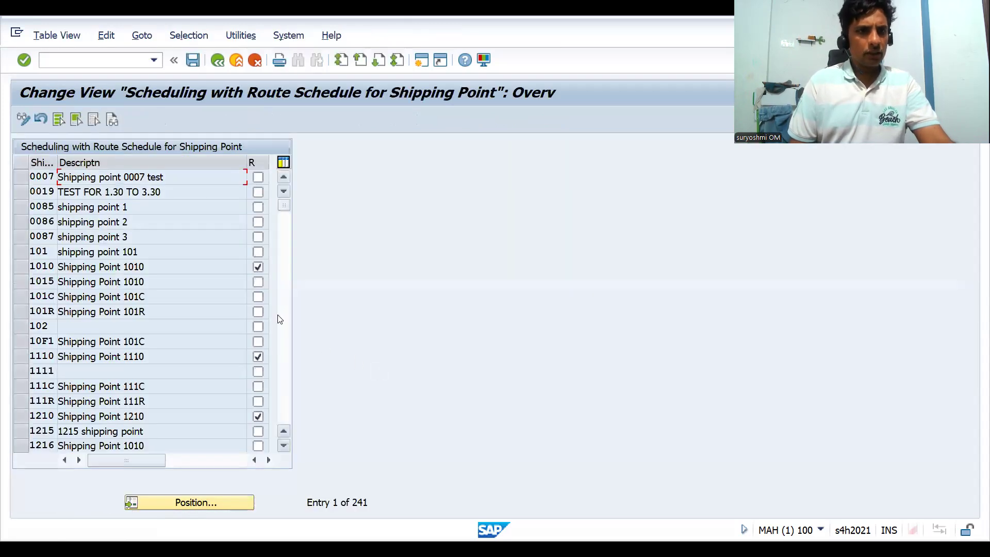
click(194, 501)
text(dr)
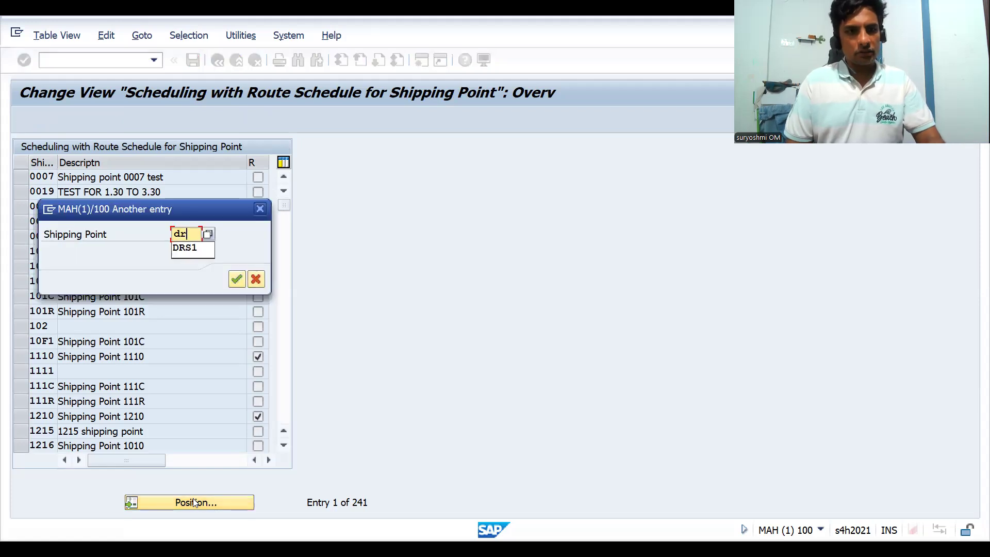
text(s1)
key(Return)
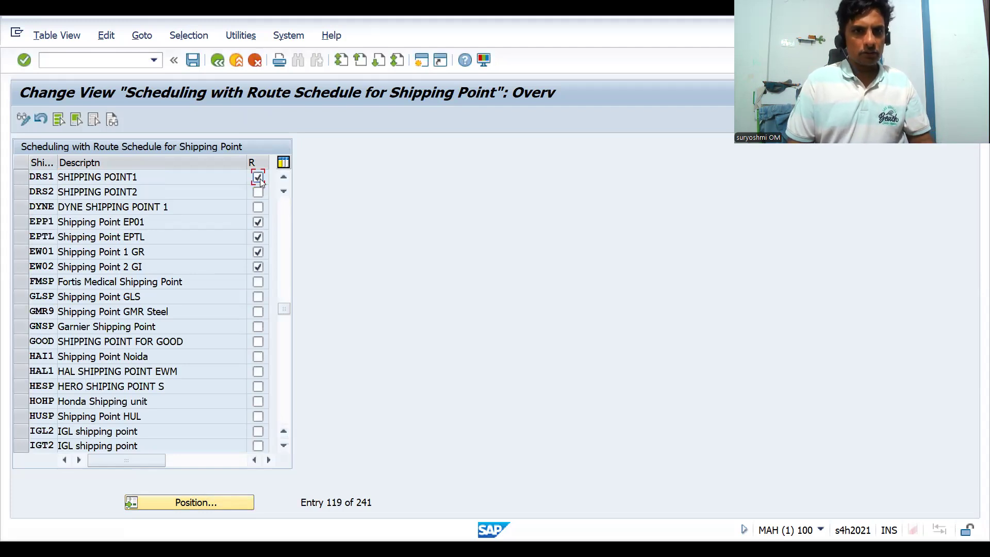
key(F3)
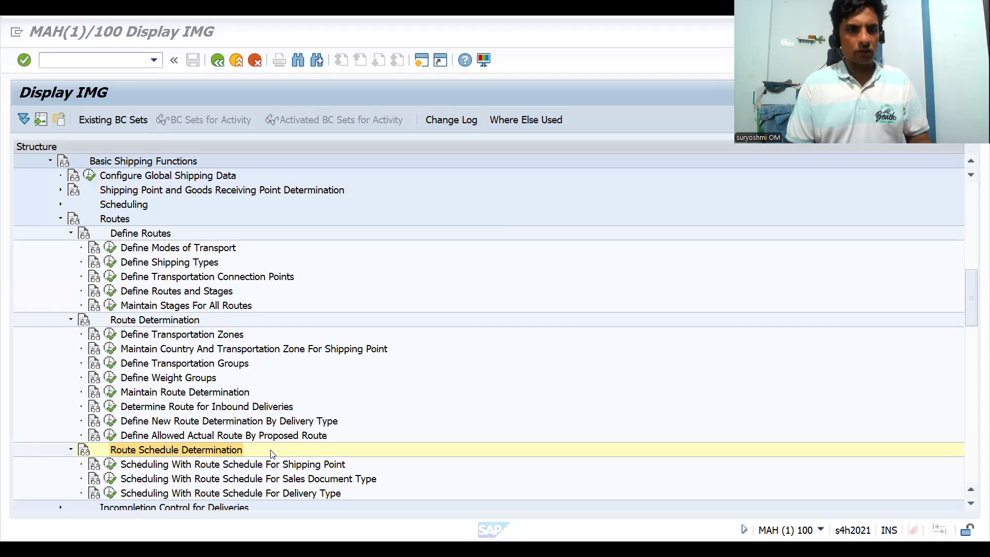
Step: Go back to the beginning of the IMG structure and expand Enterprise Structure
click(80, 64)
text(/)
scroll(977, 244, up, 1)
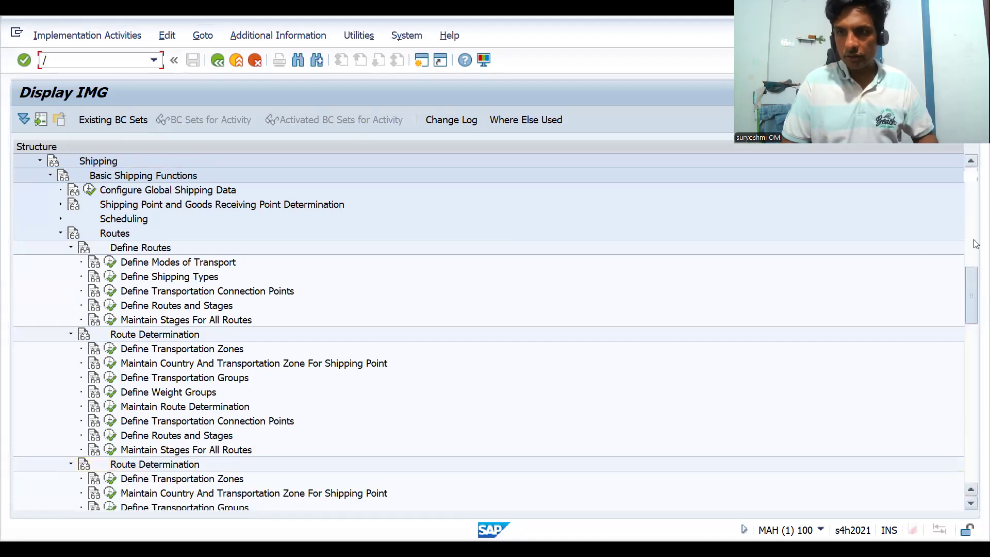
drag(976, 244, 974, 201)
double_click(96, 266)
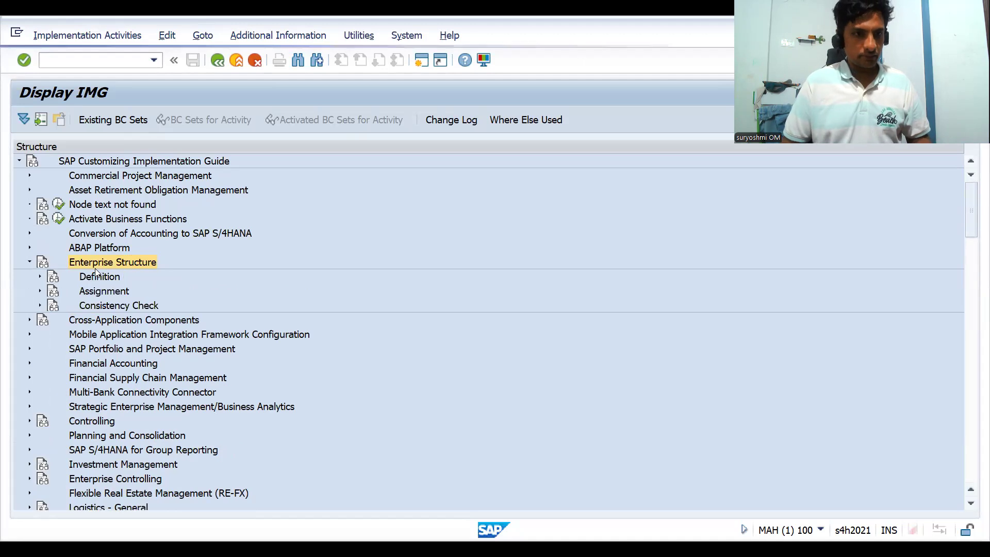
Step: Expand Definition under Enterprise Structure and open its Logistics Execution node
key(Down)
key(Down)
key(Right)
key(Down)
key(Down)
key(Down)
key(Down)
key(Up)
key(Up)
key(Up)
key(Up)
key(Up)
key(Right)
key(Down)
key(Down)
key(Down)
key(Down)
key(Down)
key(Down)
key(Right)
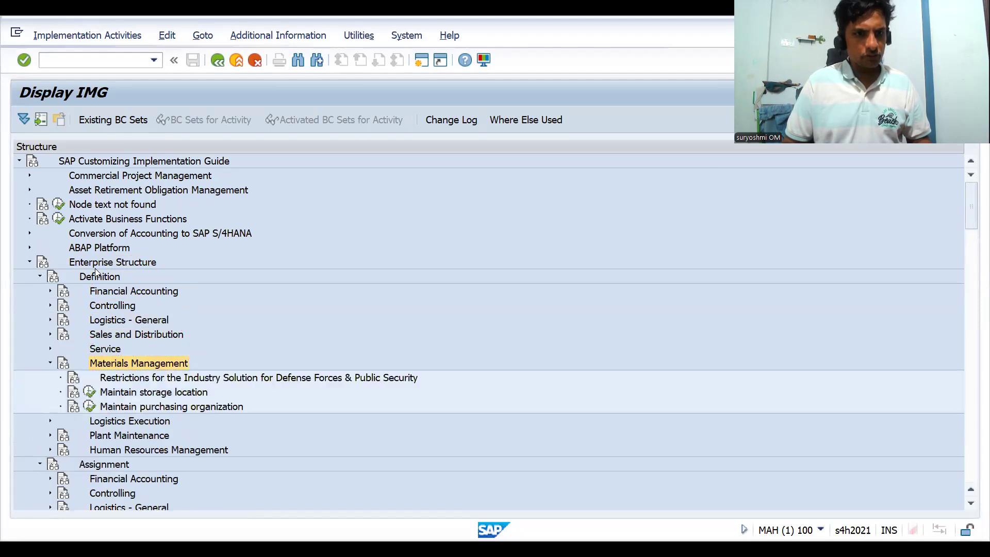
key(Left)
key(Down)
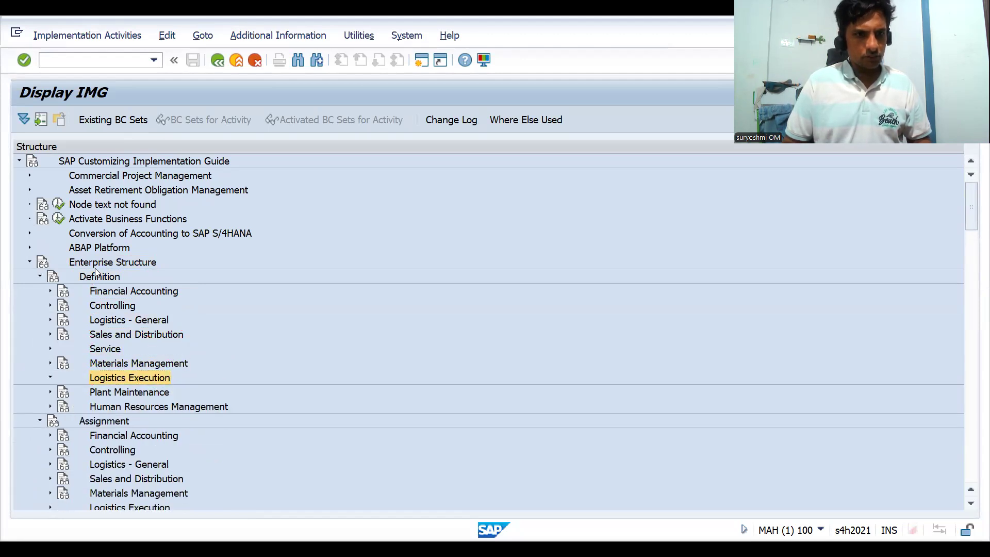
key(Right)
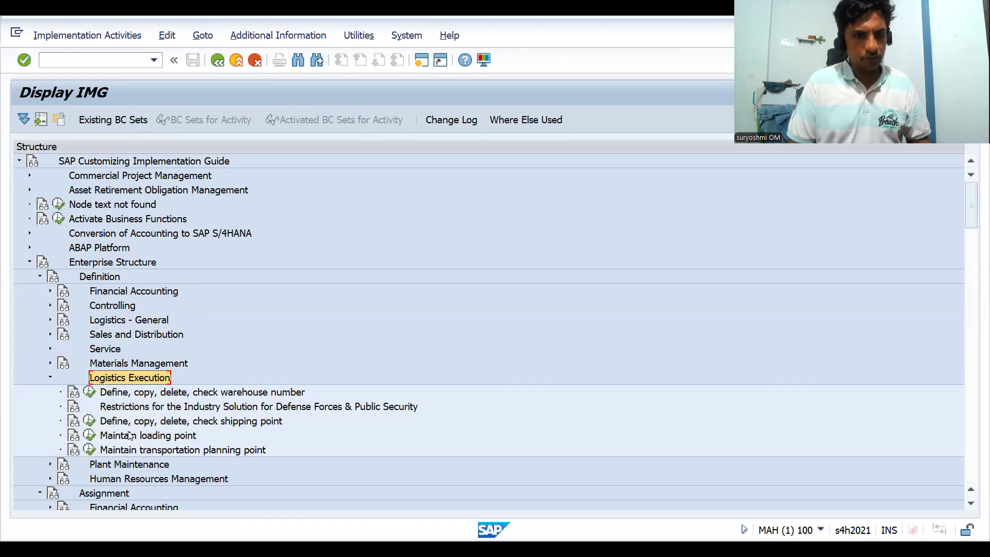
Step: Open the shipping point definition activity, display the details of shipping point DRS1, and check its departure zone
click(90, 422)
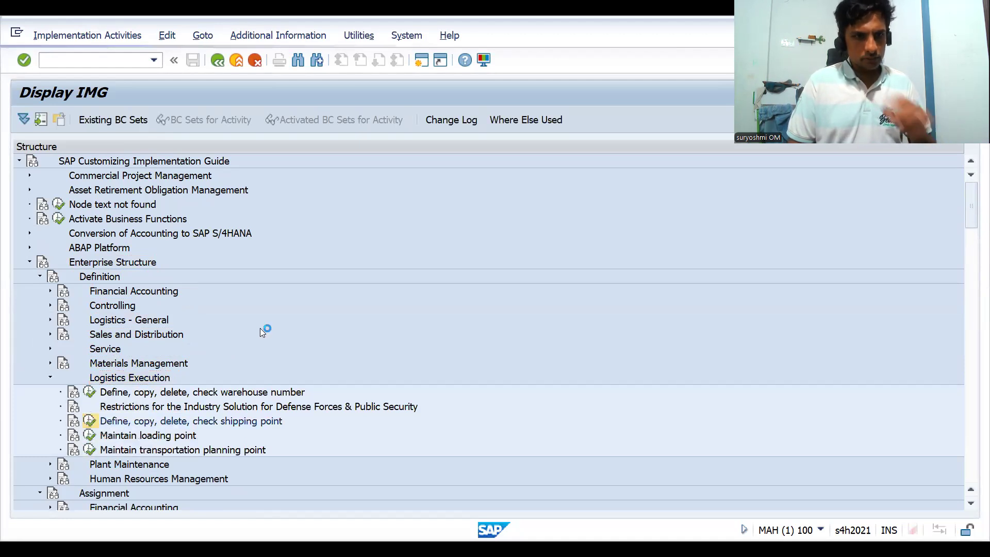
double_click(118, 206)
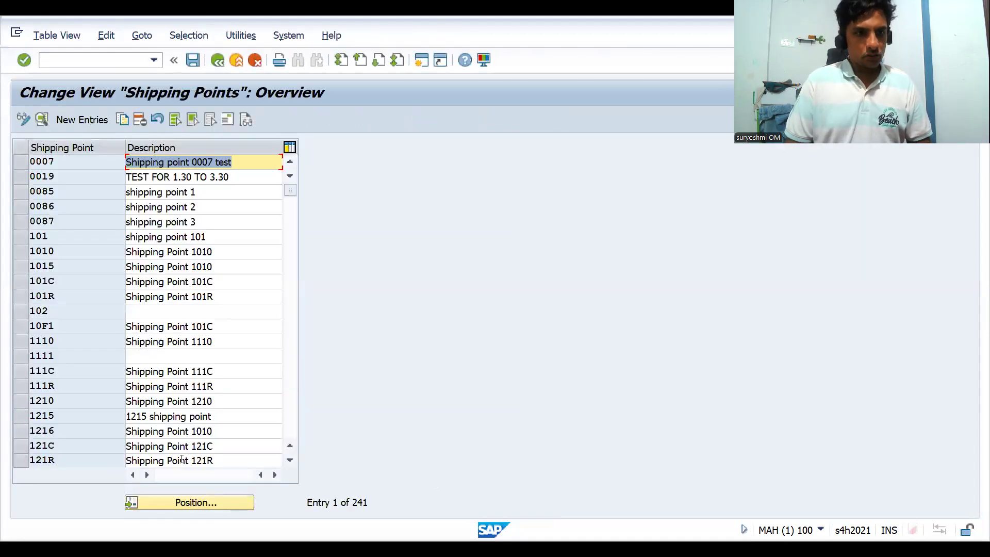
click(202, 502)
text(drs1)
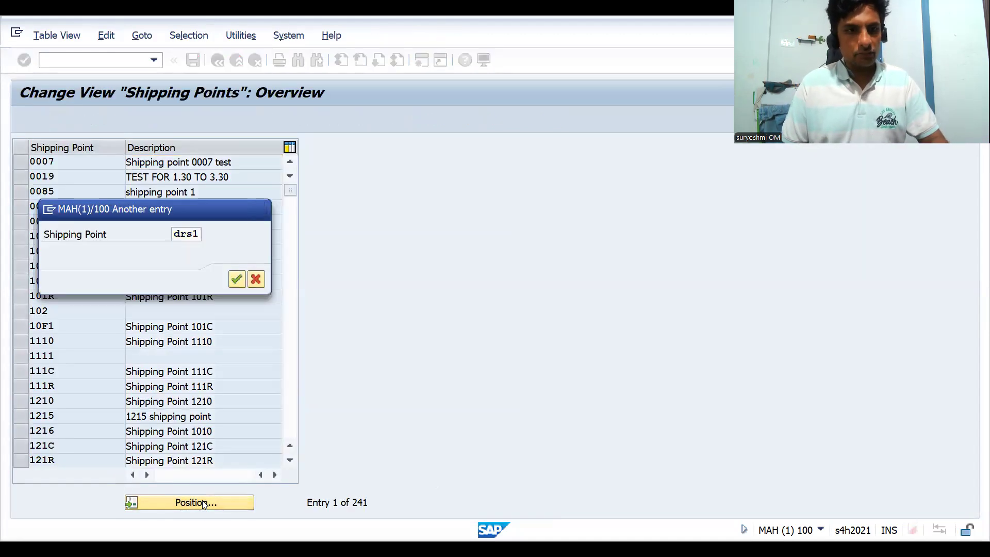
key(Return)
double_click(54, 163)
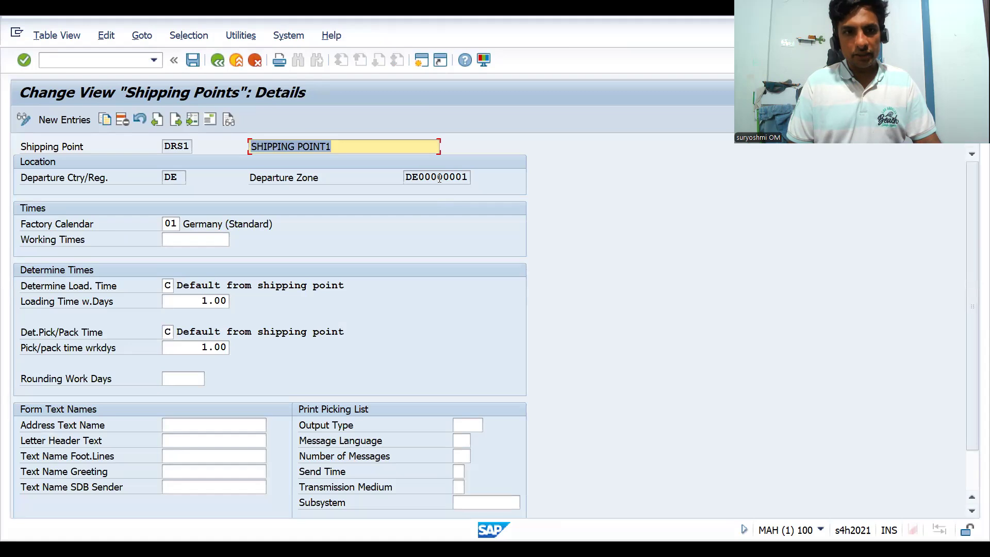
click(424, 177)
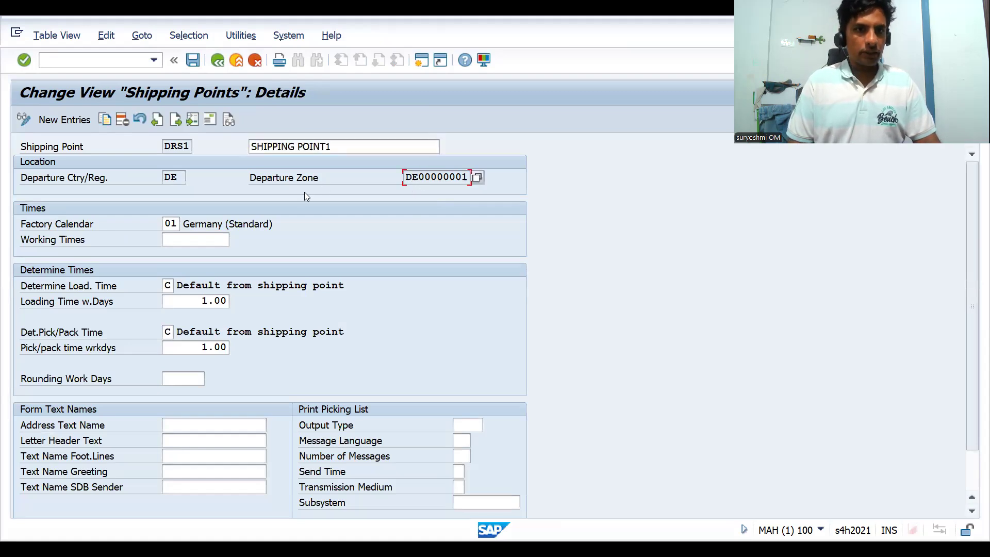
Step: Start transaction BP, search business partners by the term WATCH, and open SRI KRISHNA PVT. LTD
click(82, 60)
text(/nbp)
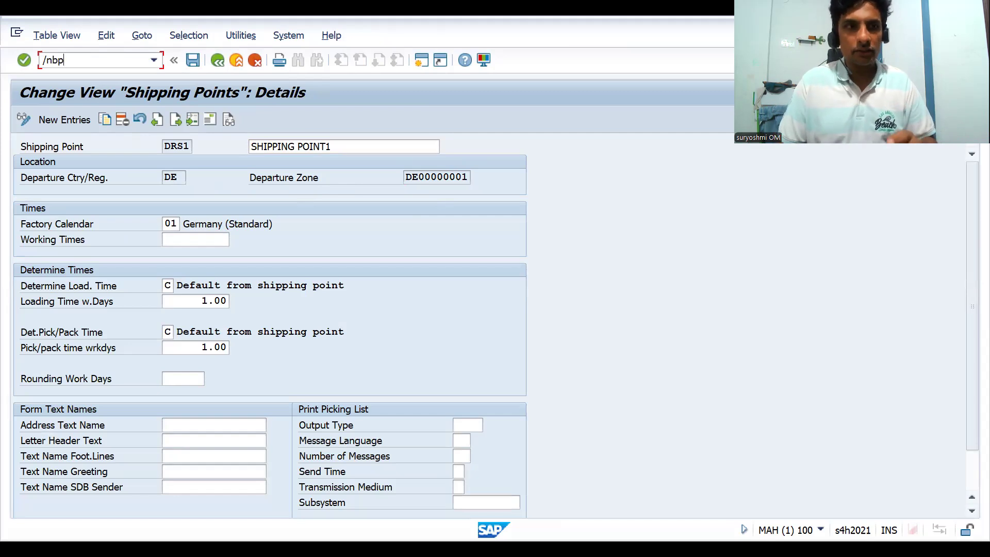
key(Return)
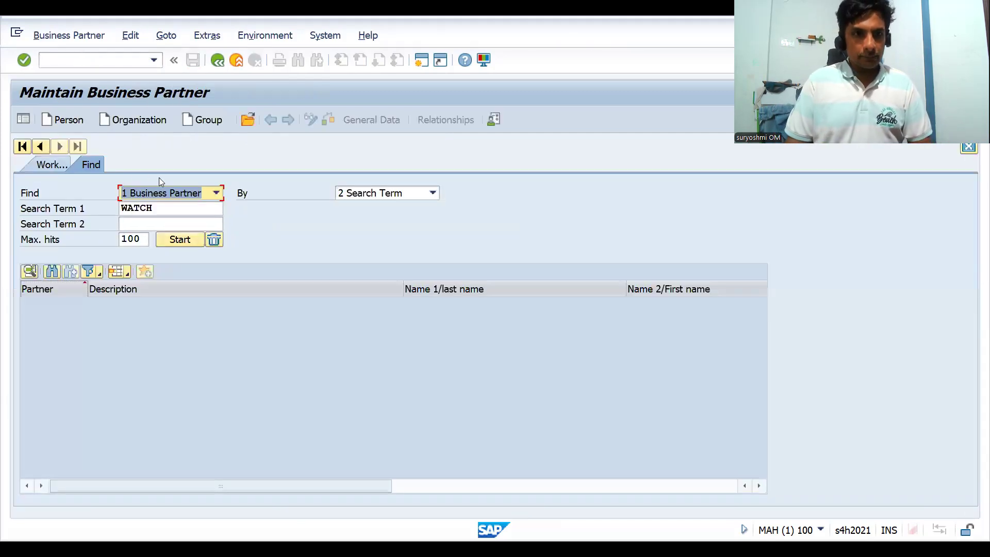
click(170, 236)
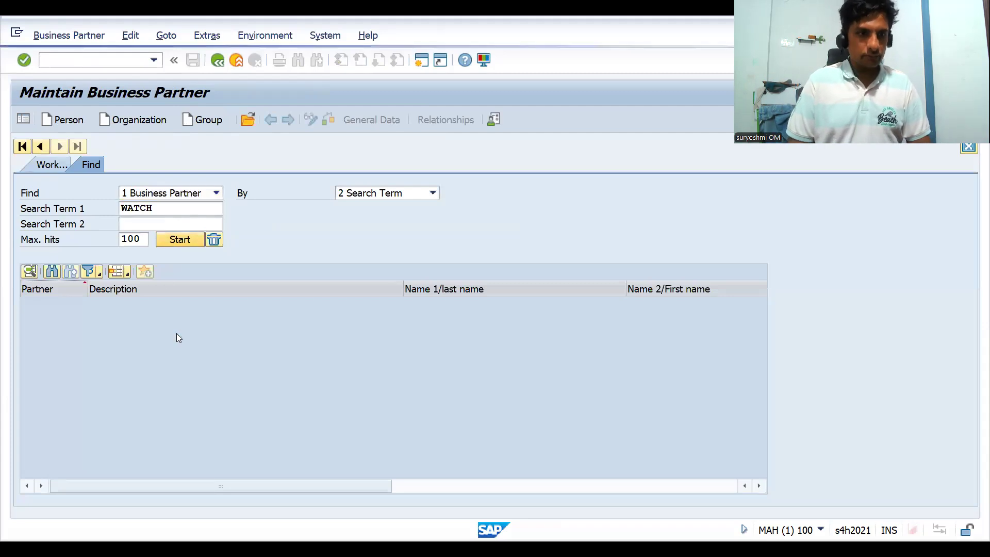
click(147, 319)
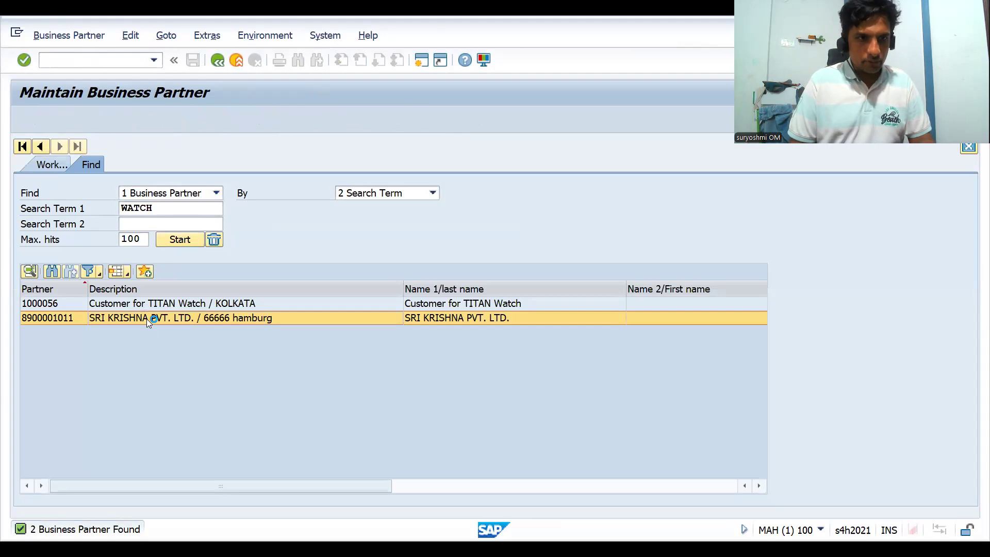
double_click(147, 319)
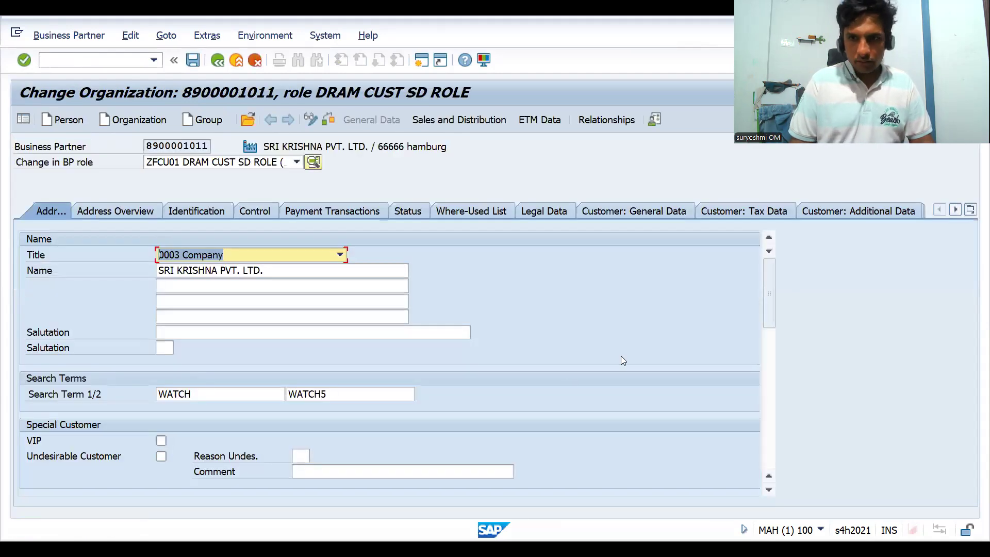
Step: Set the city of the business partner's standard address to BERLIN and its region to BE
drag(772, 310, 781, 376)
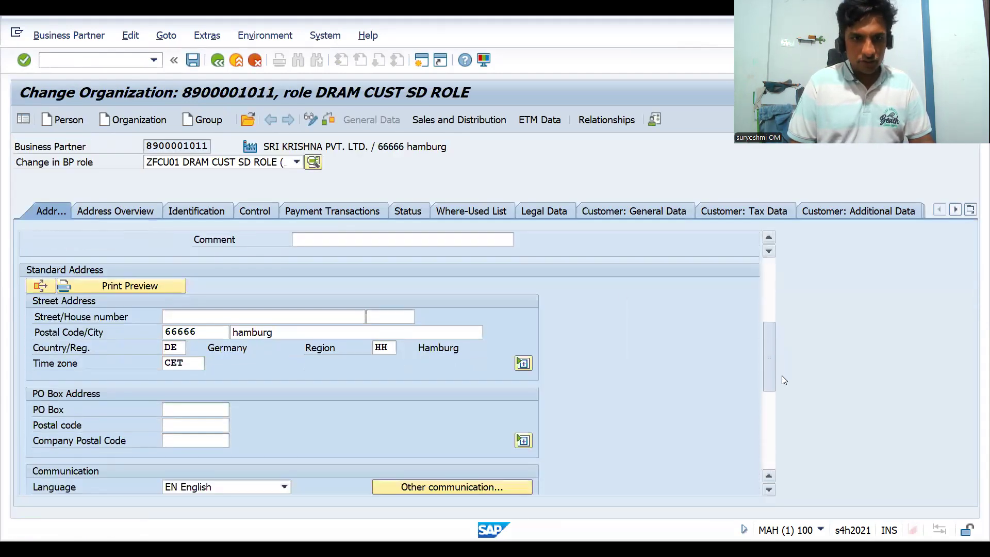
double_click(299, 330)
key(BackSpace)
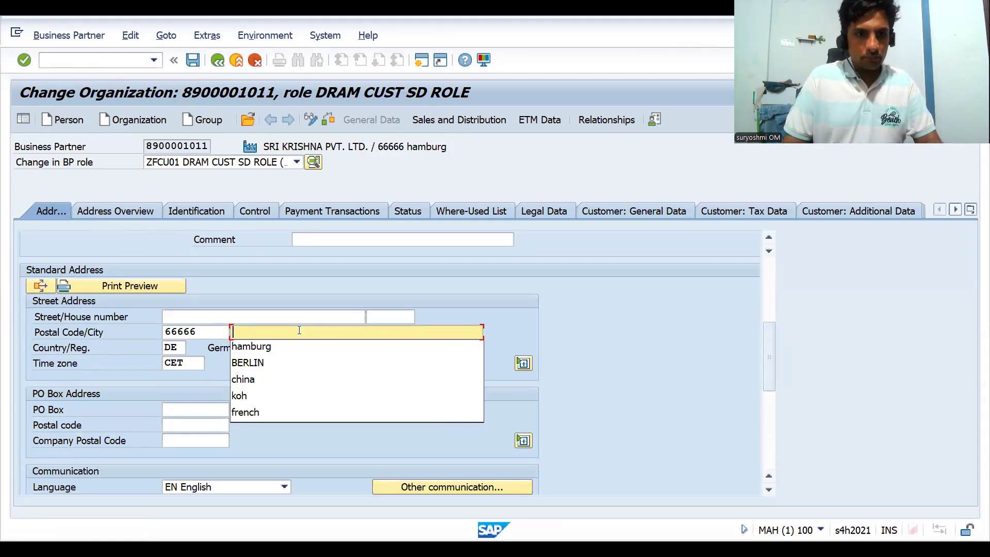
key(Down)
key(Down)
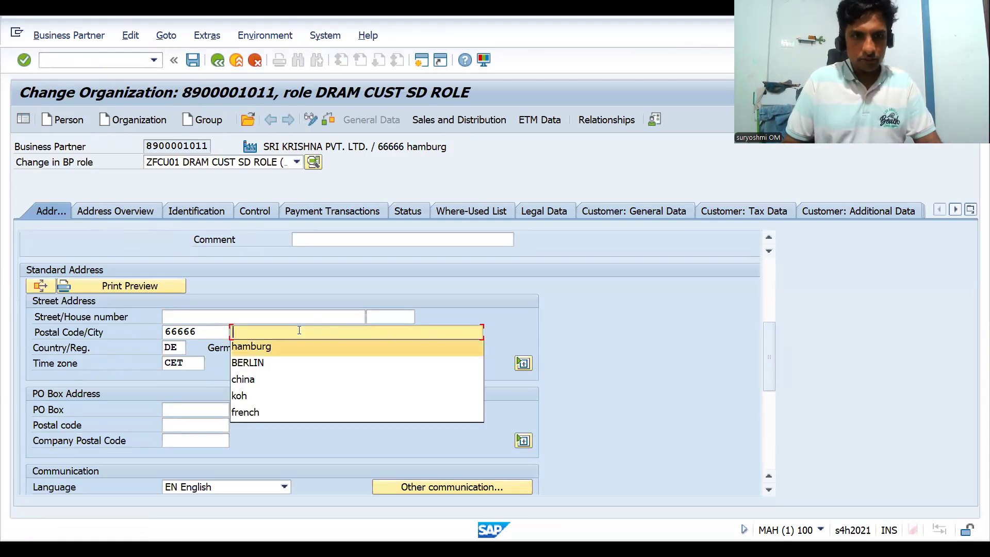
key(Return)
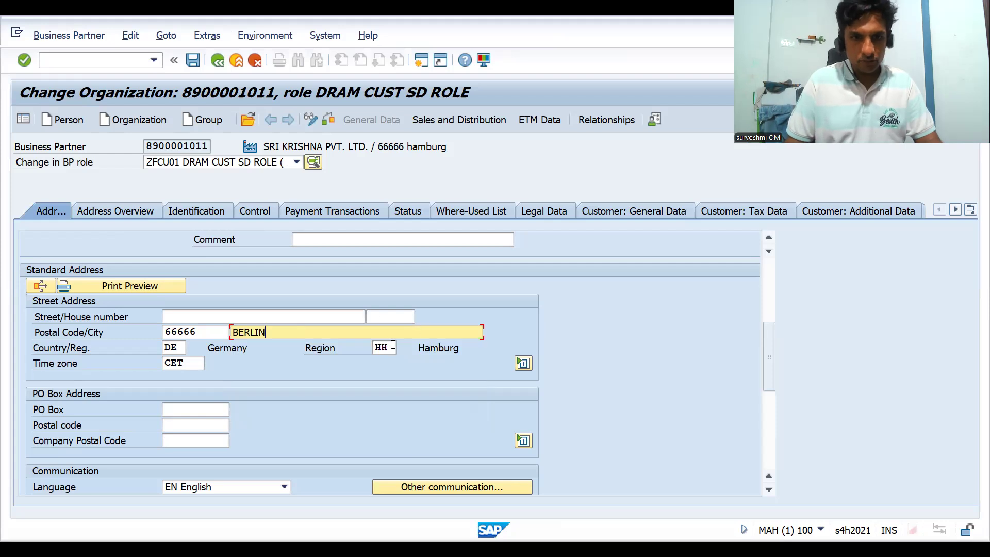
key(Return)
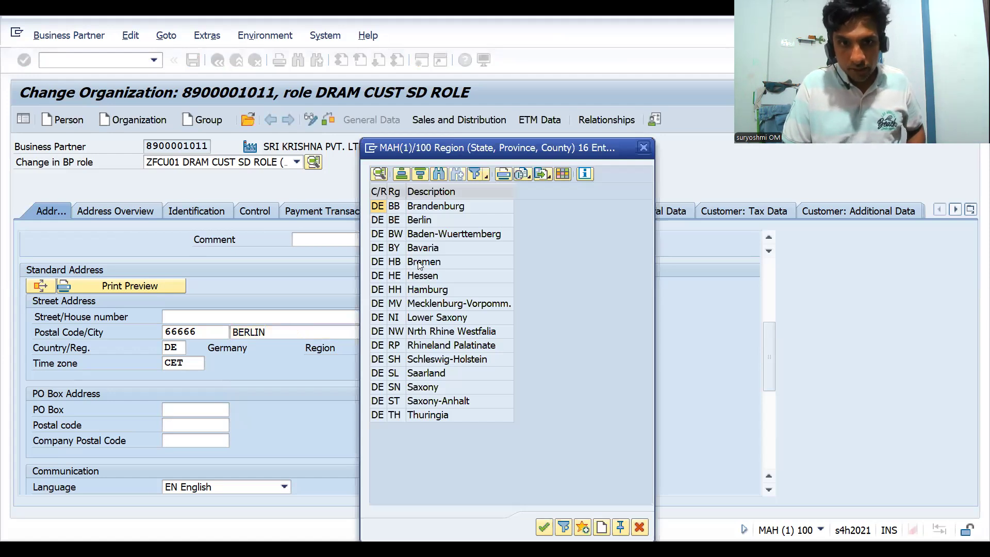
double_click(421, 220)
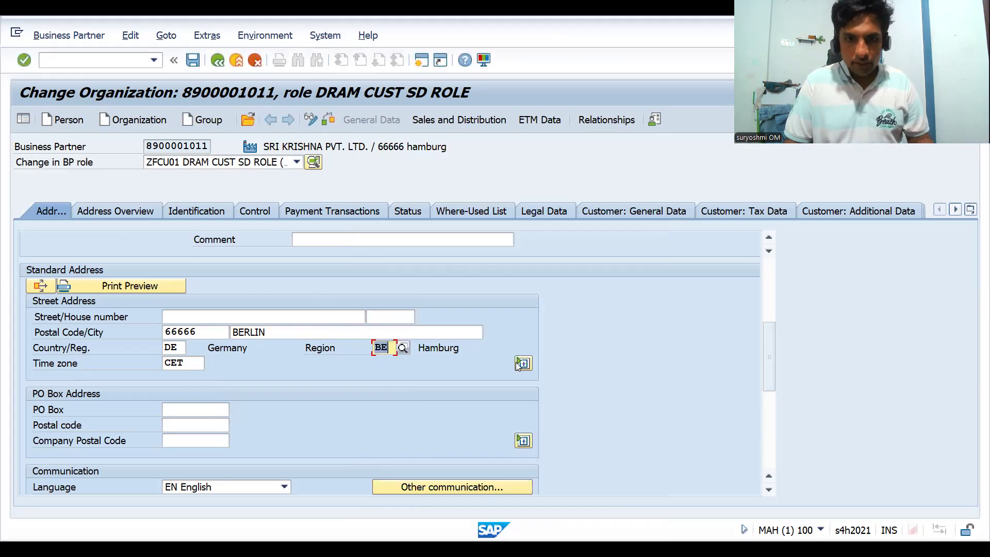
Step: In the expanded street address, set the transportation zone to DE00000002 and save the business partner
key(Return)
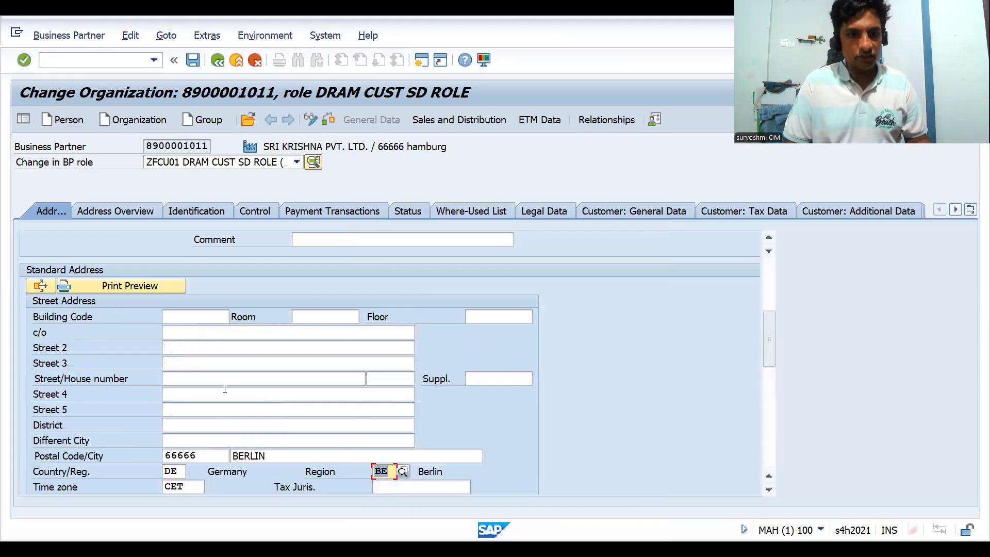
scroll(753, 457, down, 5)
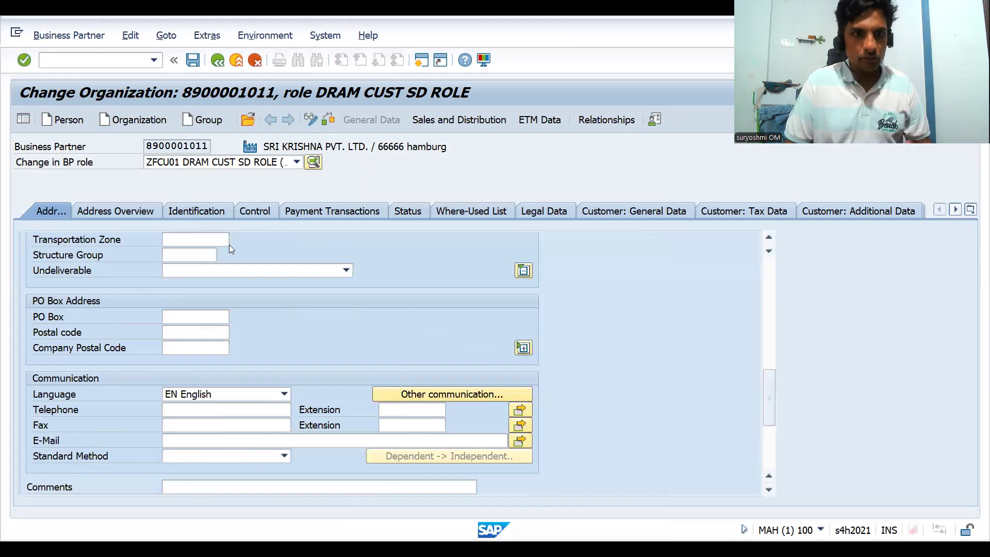
click(210, 242)
text(d)
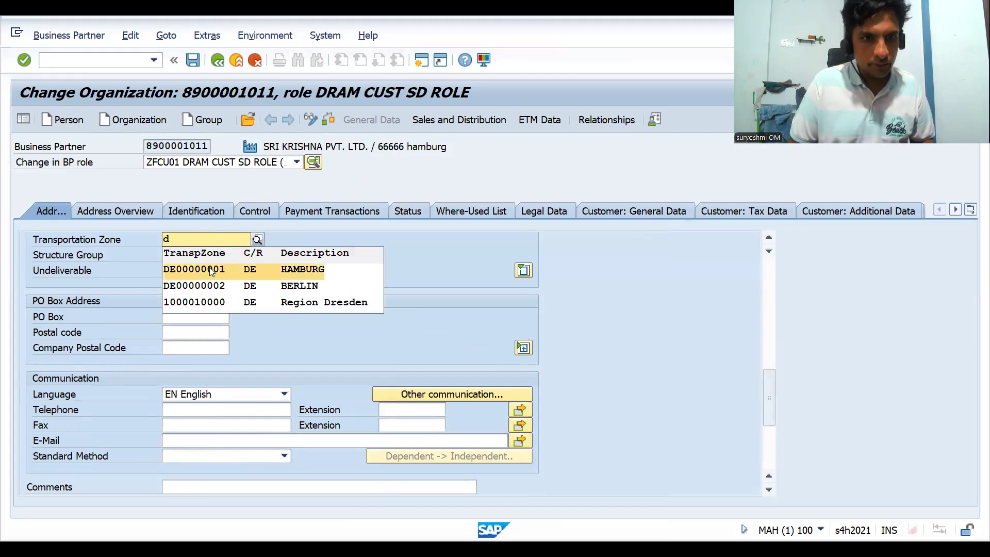
click(211, 287)
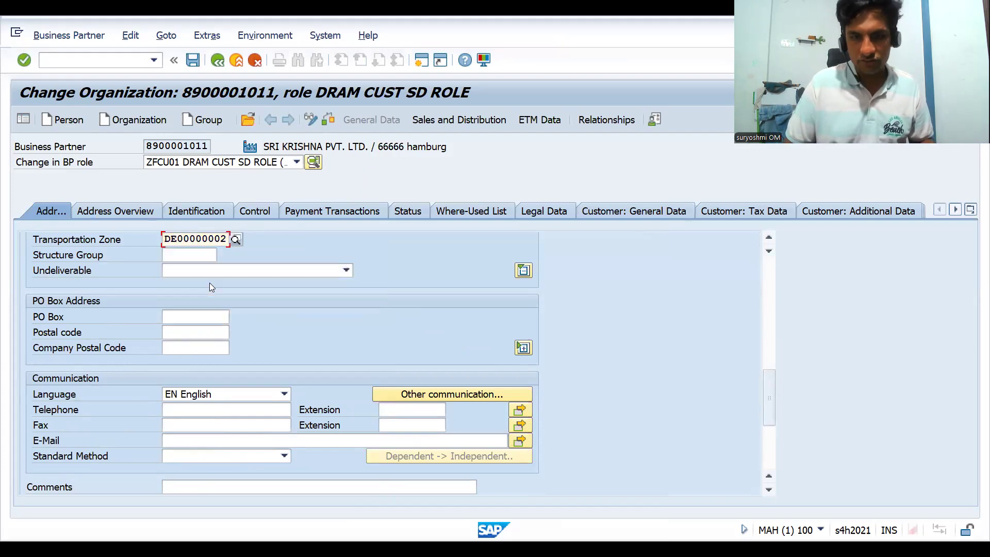
click(771, 292)
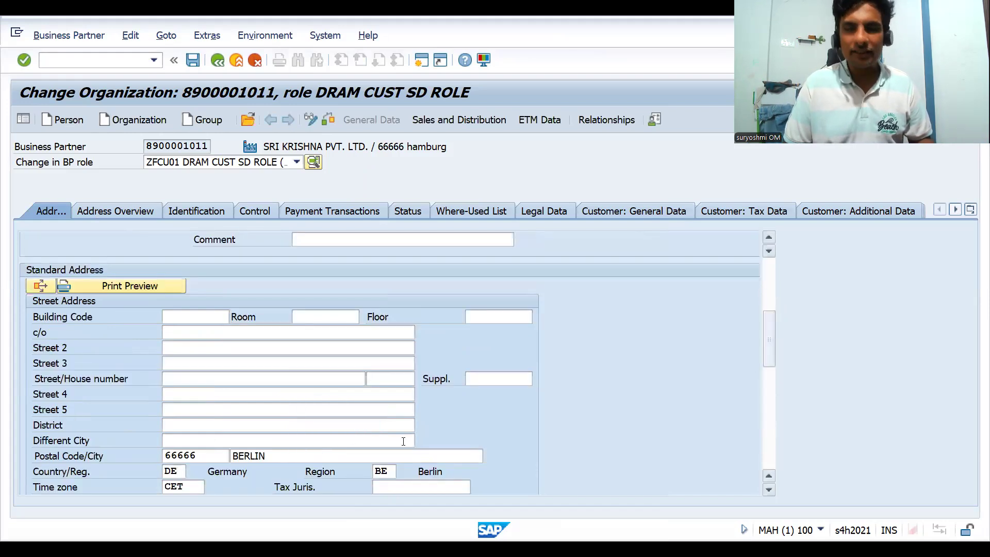
scroll(563, 385, down, 2)
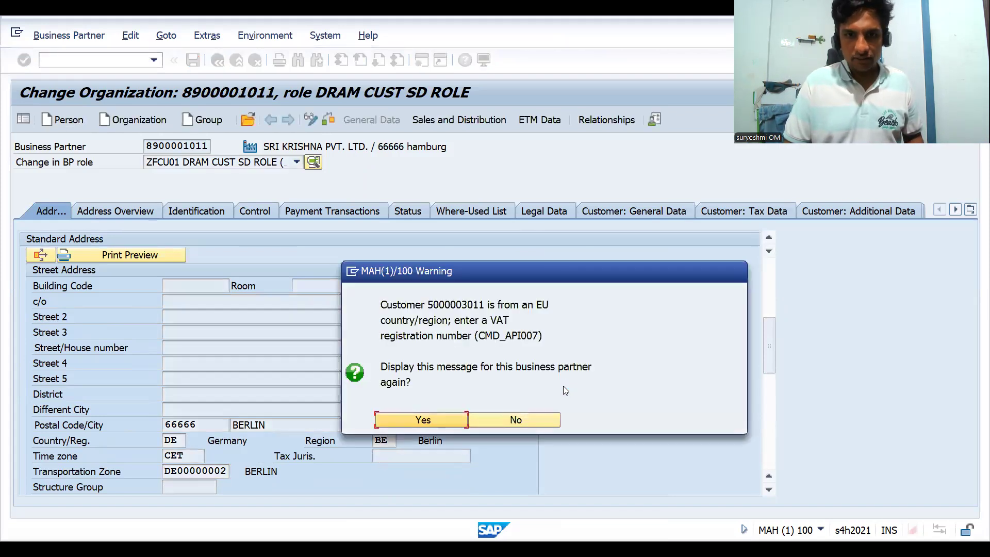
key(Return)
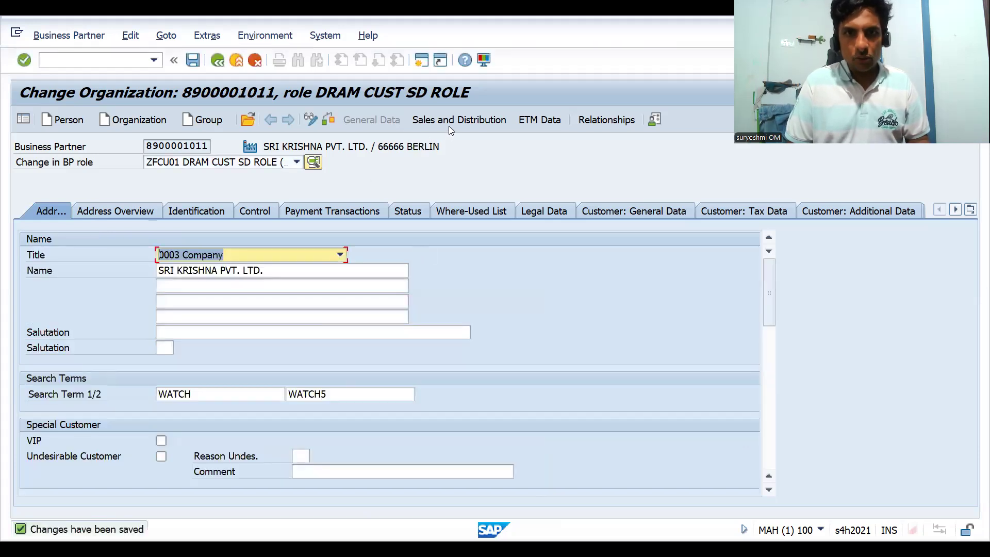
Step: Examine the shipping data for the business partner's sales area, including delivering plant and shipping conditions
click(452, 121)
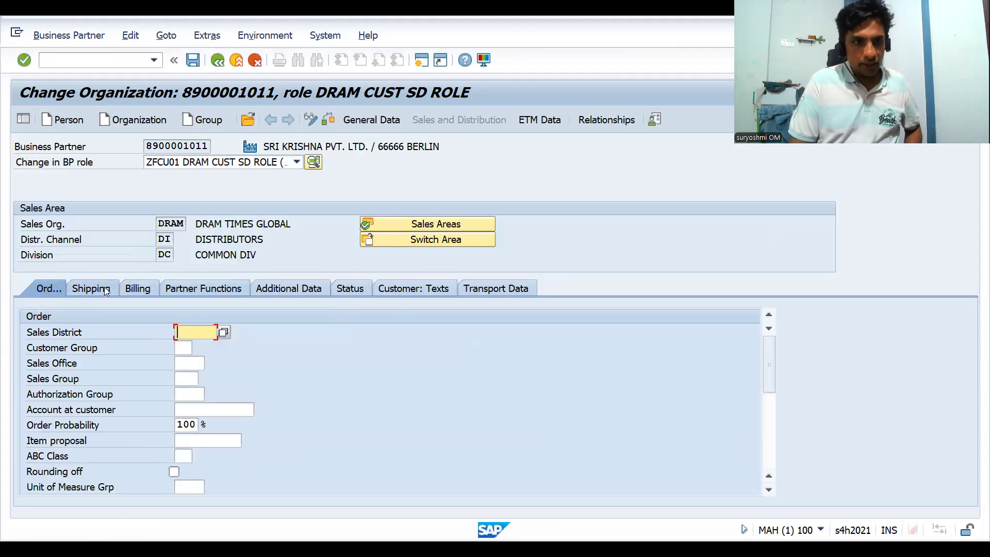
click(105, 290)
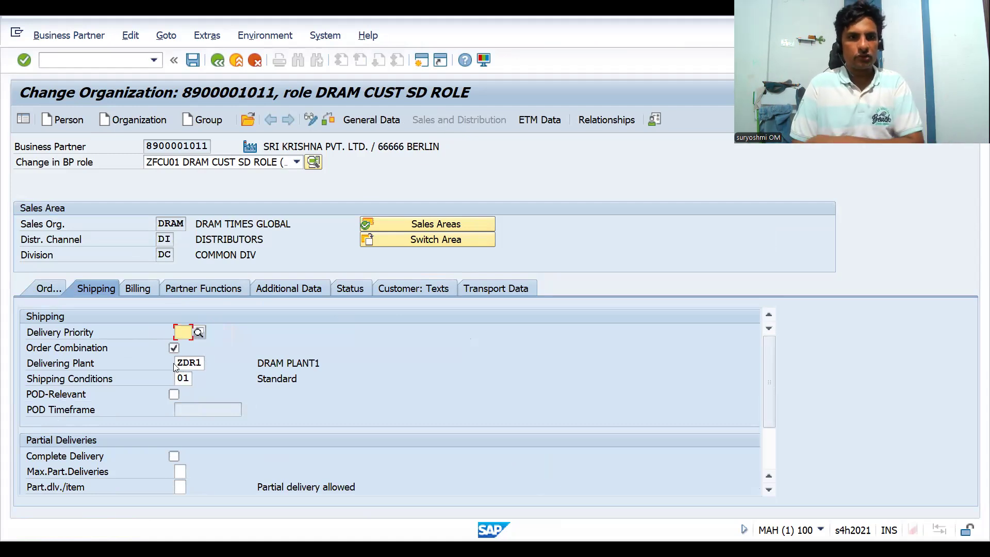
click(87, 55)
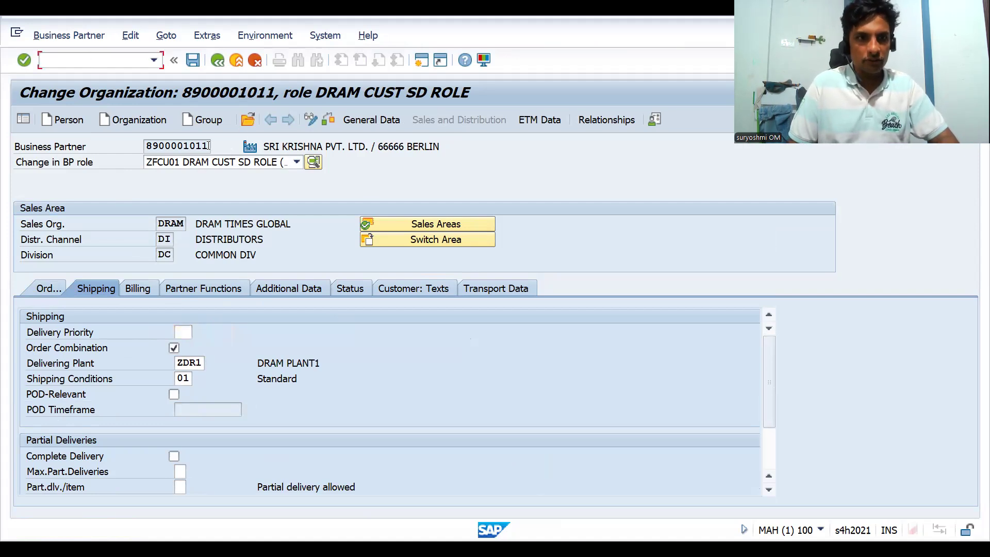
Step: Start transaction VA01 and create a sales document of order type dor for sales area DRAM, DI, DC
text(/nva02)
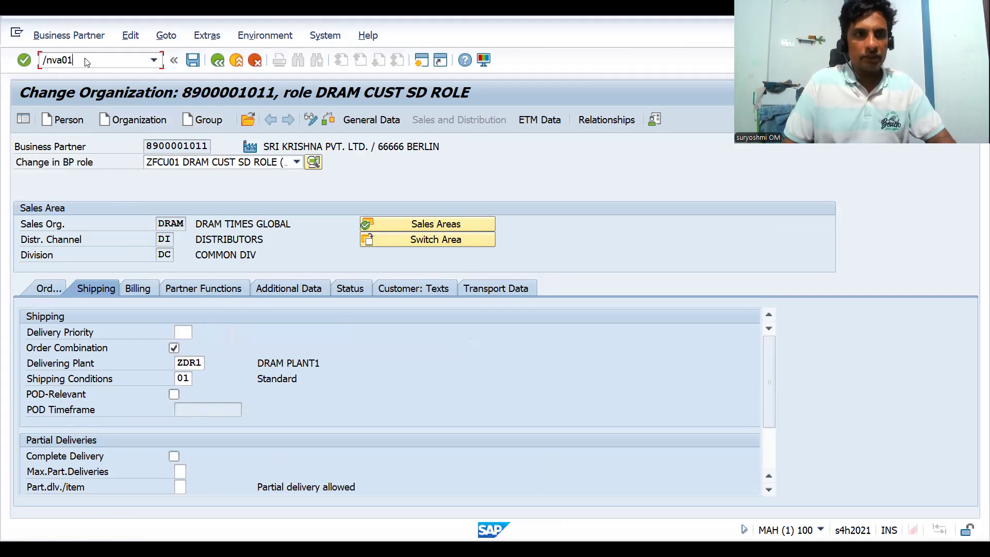
key(Return)
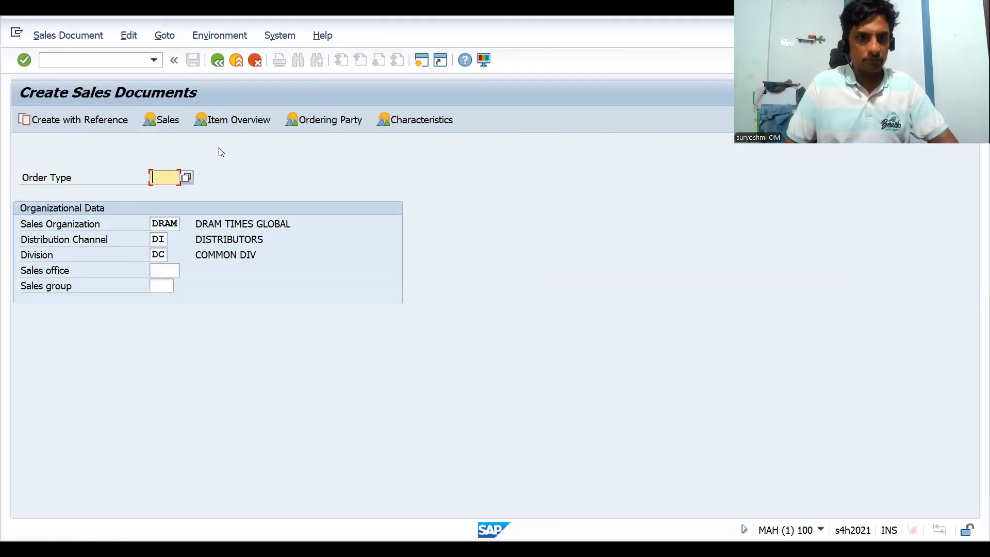
key(Down)
key(Down)
key(Down)
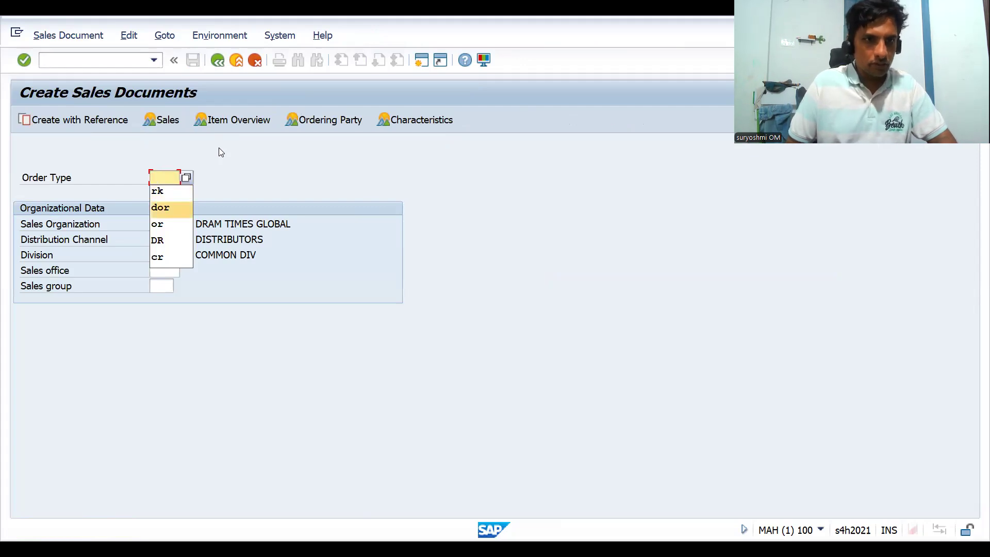
key(Return)
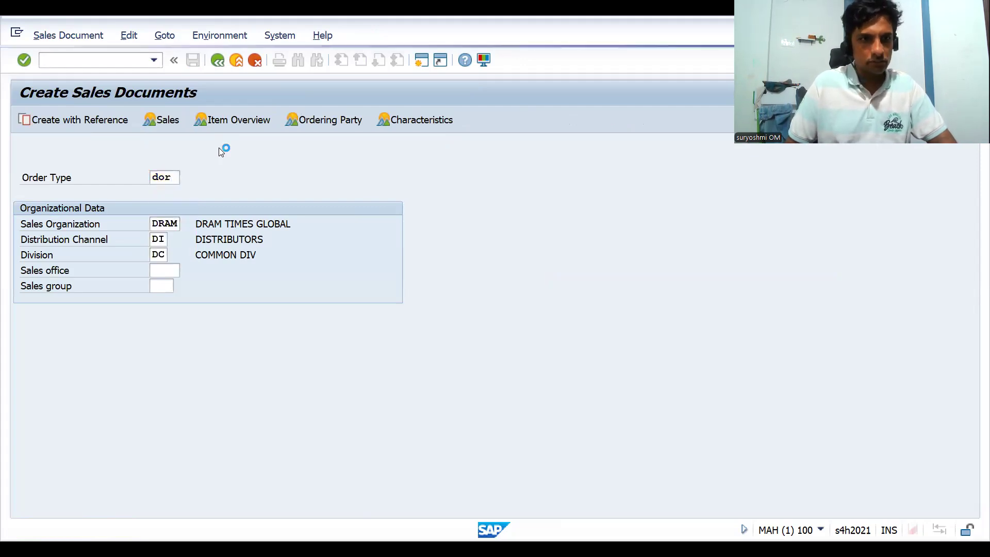
Step: Enter SRI KRISHNA PVT. LTD. as sold-to party and add material 743 with order quantity 1
key(Down)
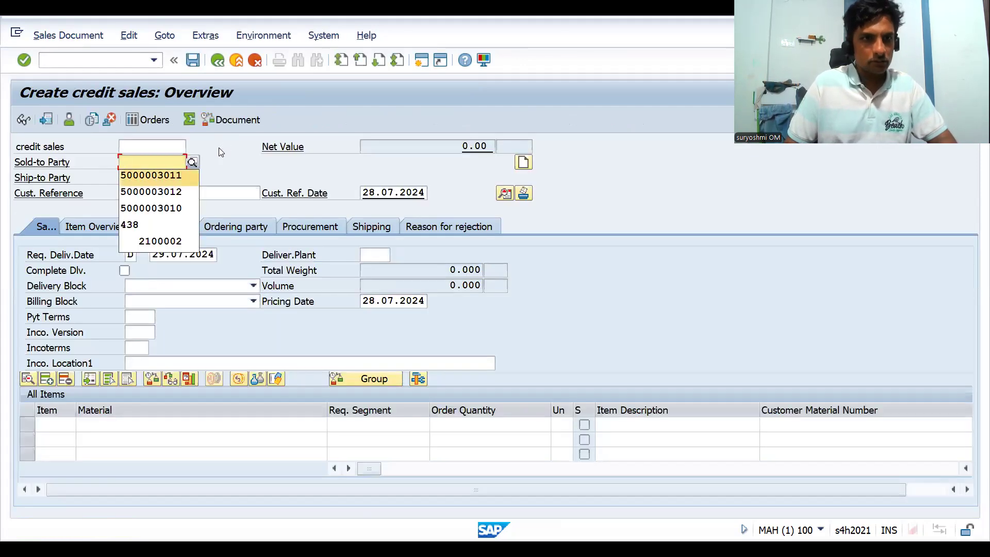
key(Return)
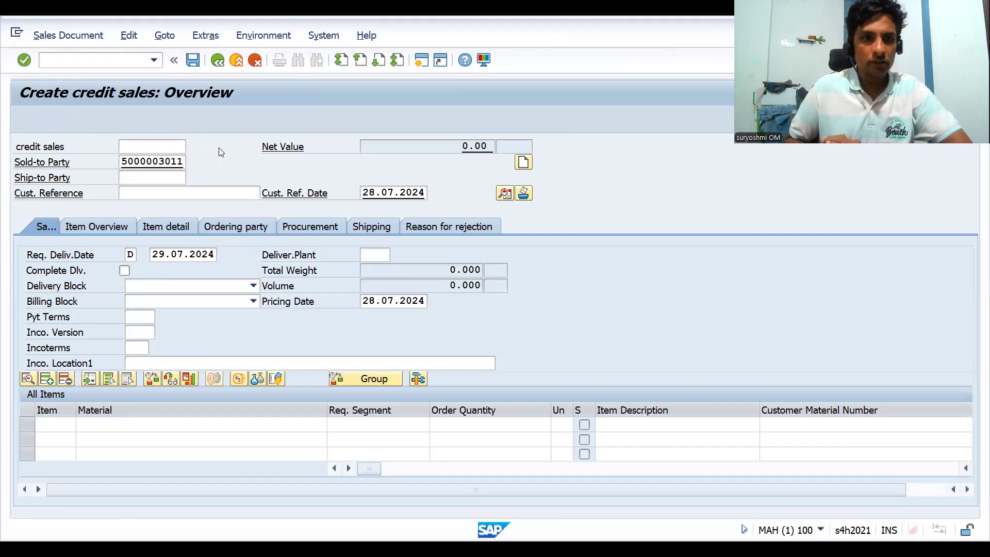
key(BackSpace)
key(Down)
key(Return)
key(Tab)
key(Tab)
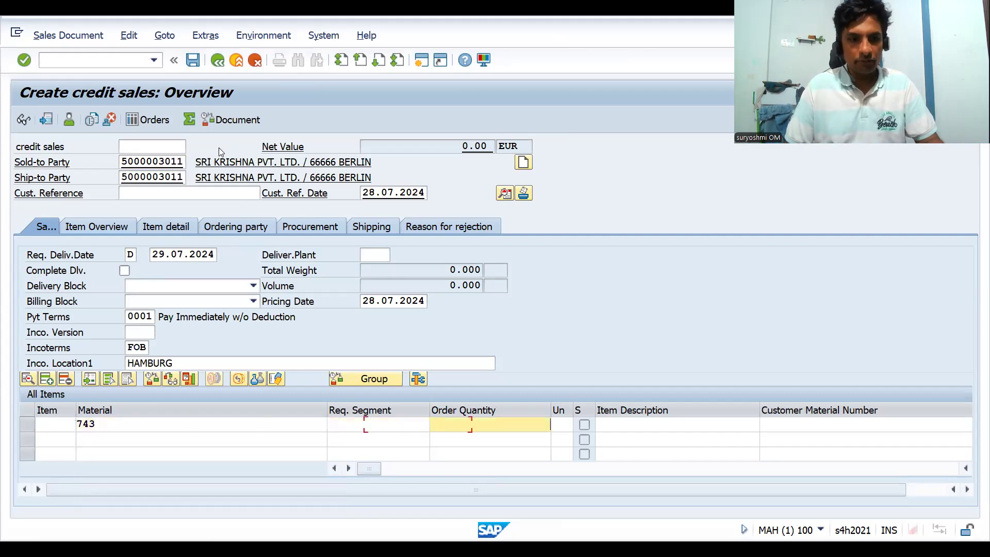
text(1)
key(Return)
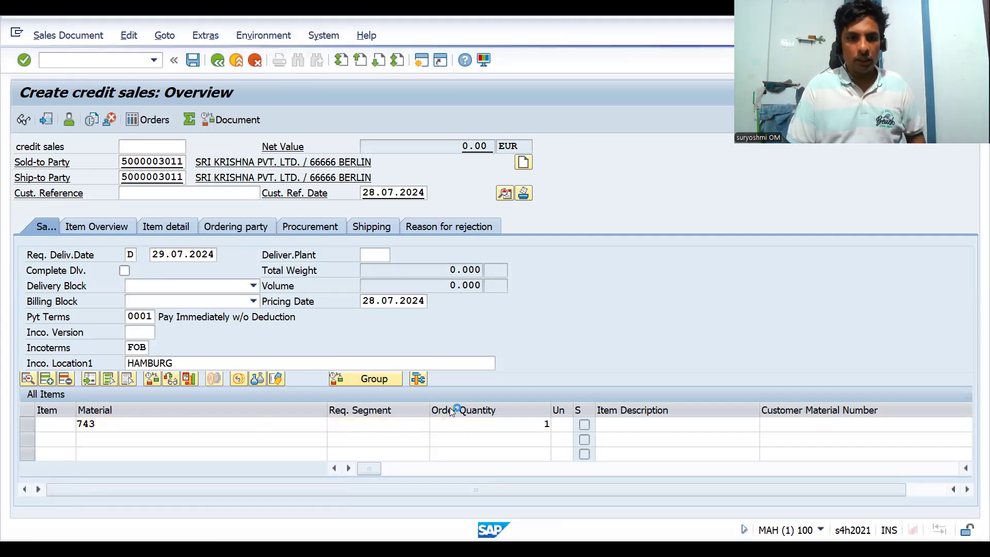
Step: Open the item data for material 743 and check its plant, shipping point and route in the shipping details
double_click(314, 423)
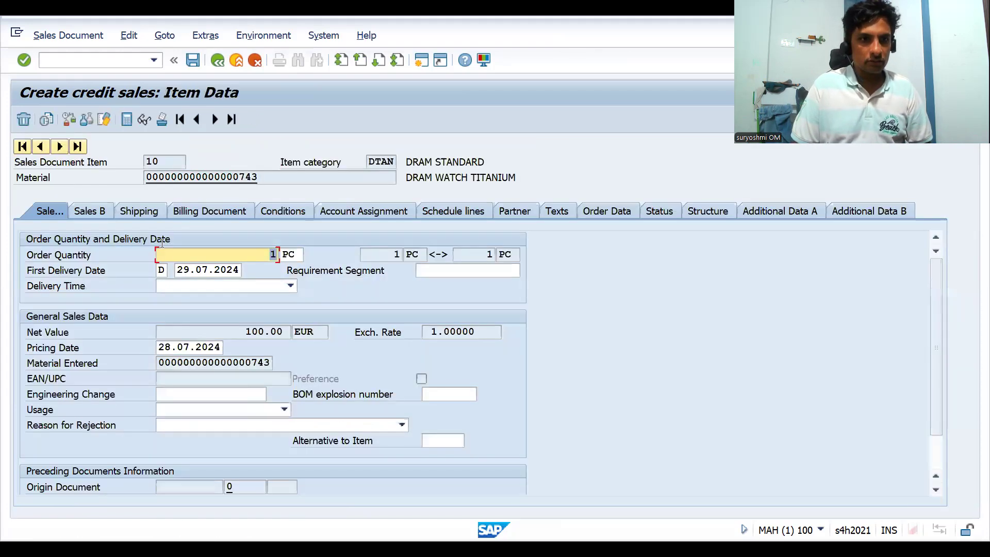
click(127, 211)
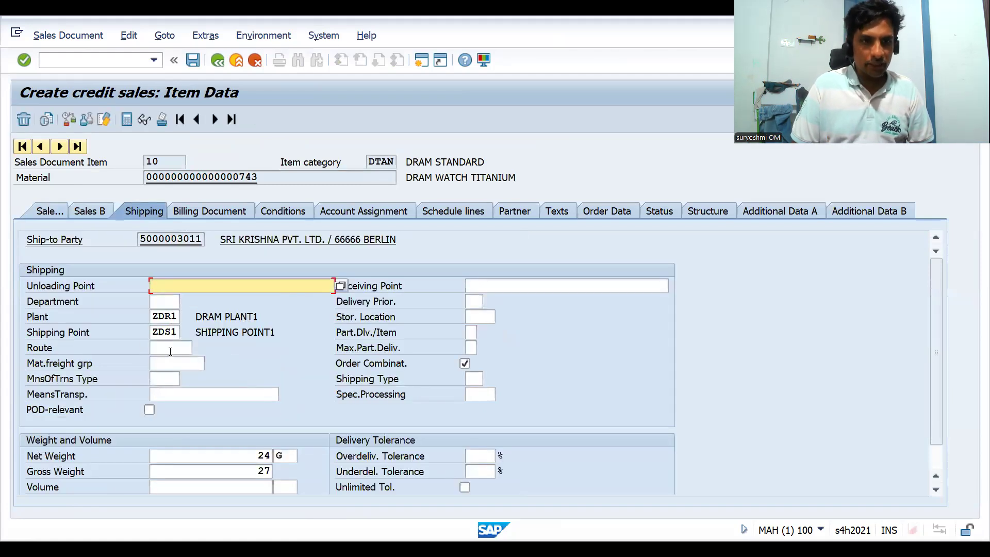
click(170, 348)
click(167, 316)
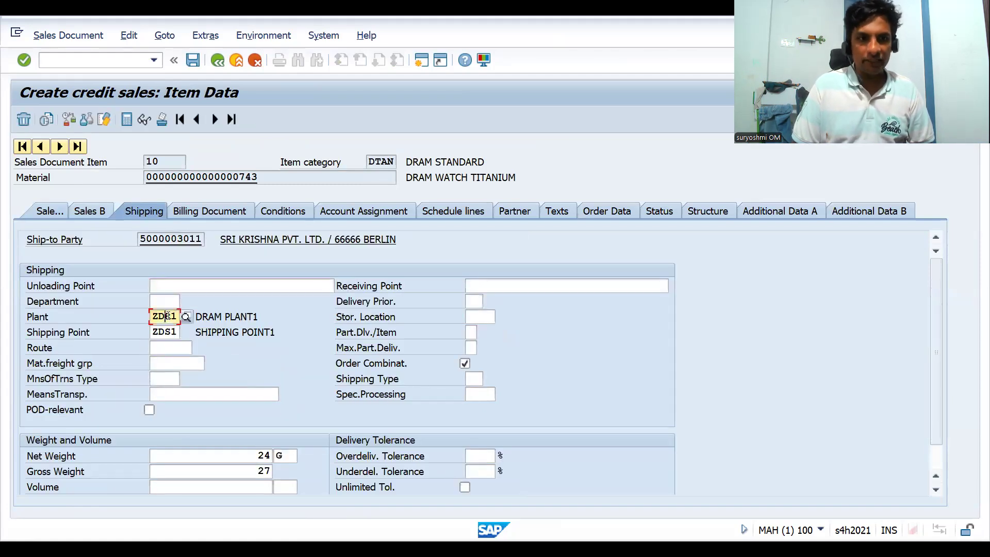
click(165, 336)
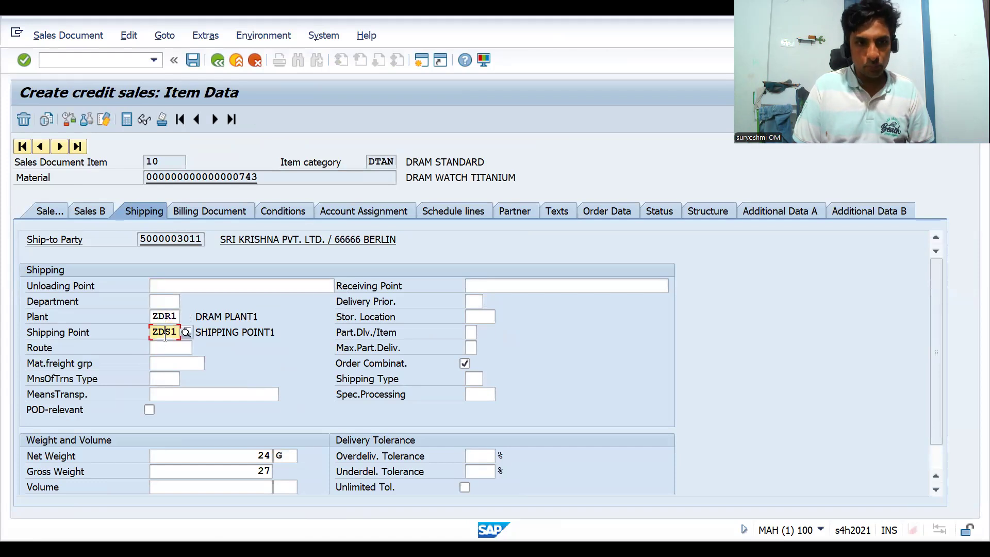
click(165, 347)
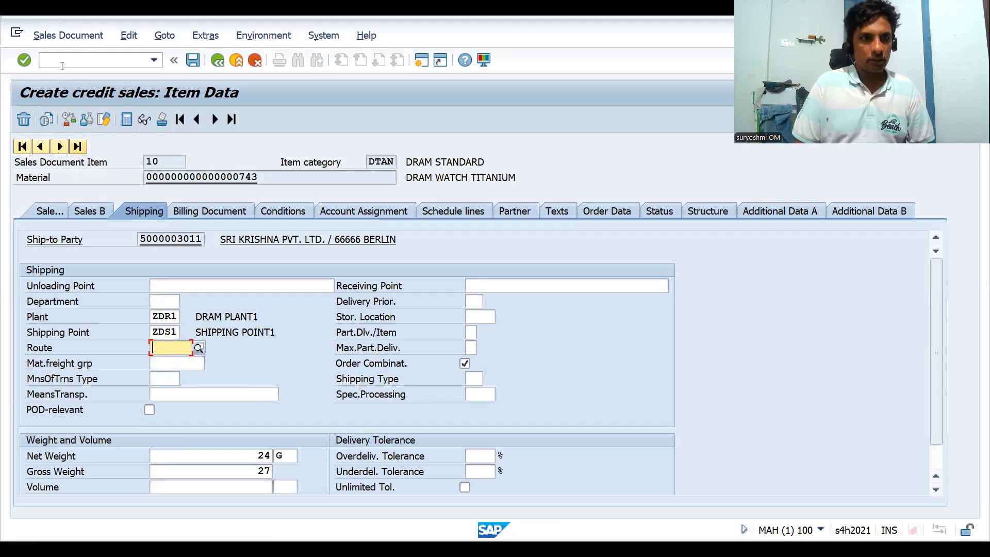
click(85, 215)
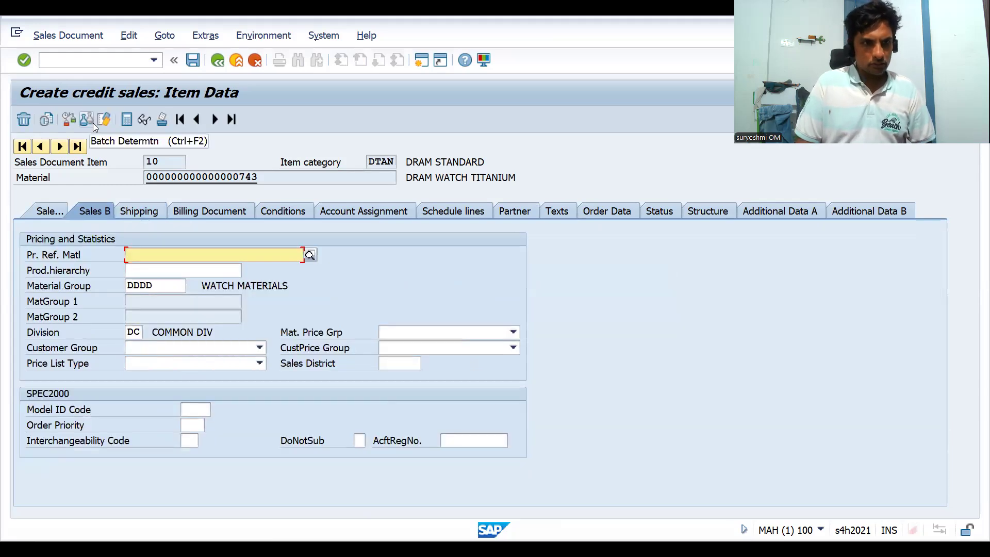
Step: Start transaction MM02 and bring up the view selection for material 743
click(96, 60)
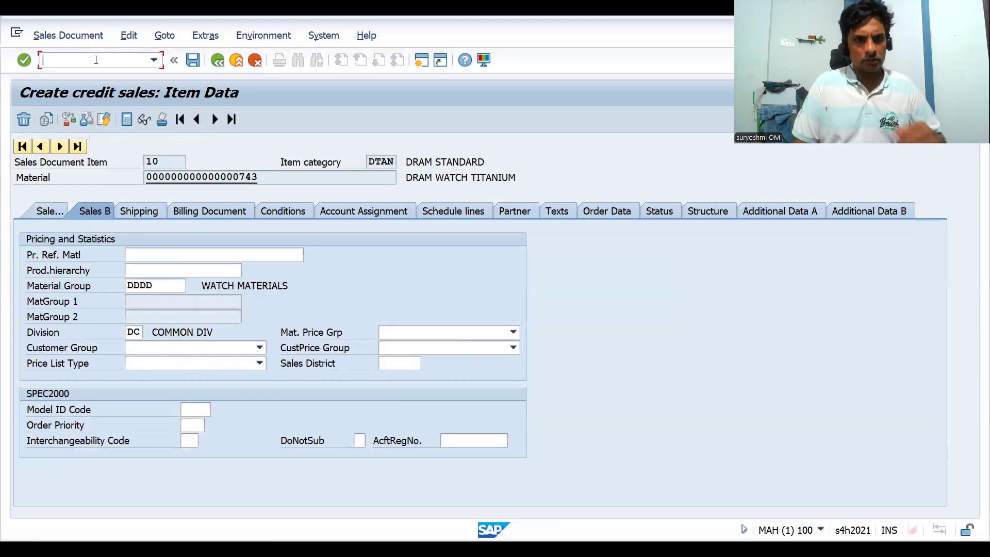
text(/nmm02)
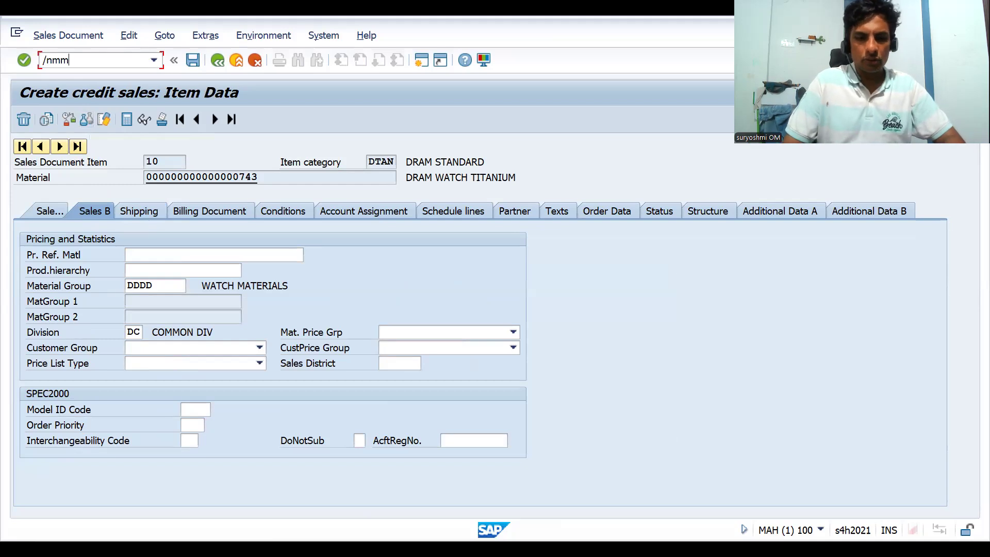
key(Return)
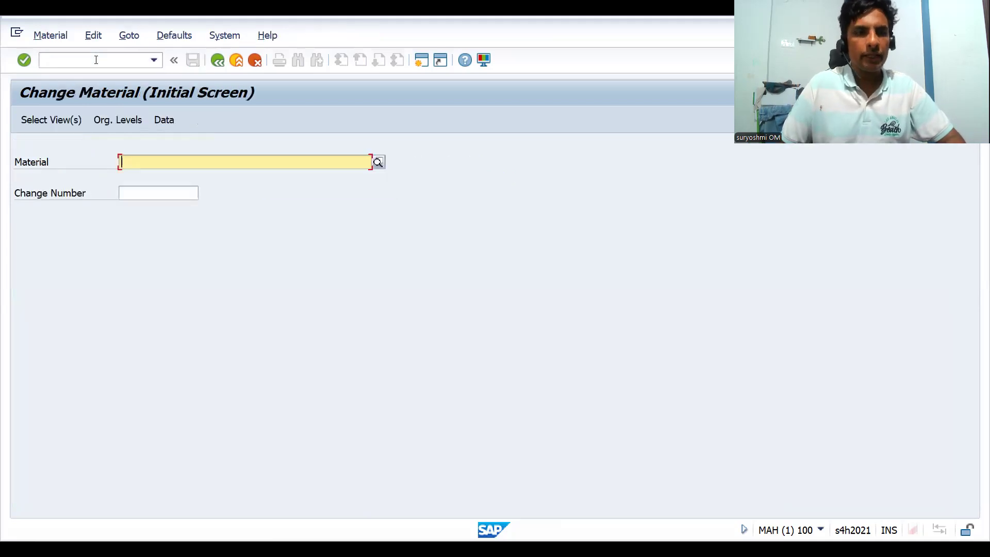
key(BackSpace)
key(Down)
key(Return)
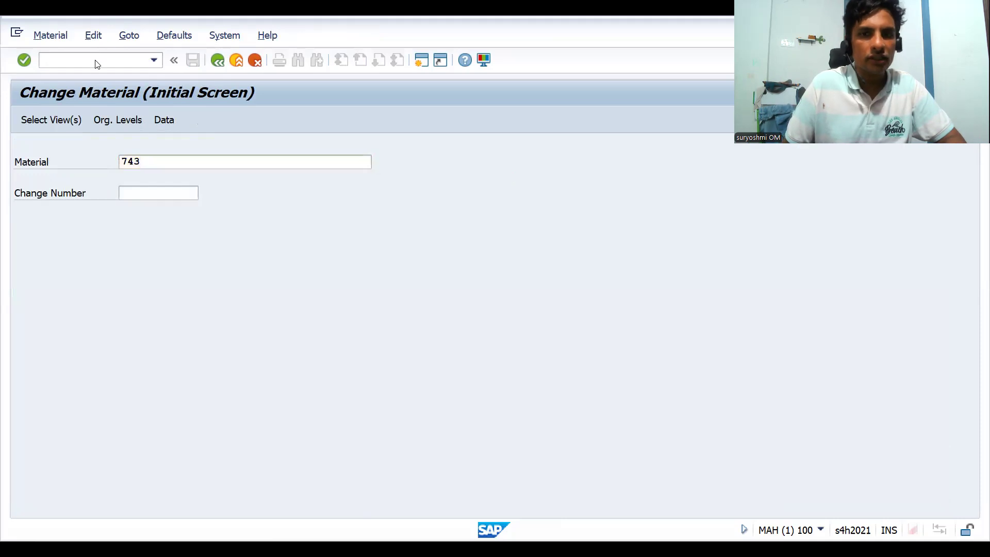
key(Return)
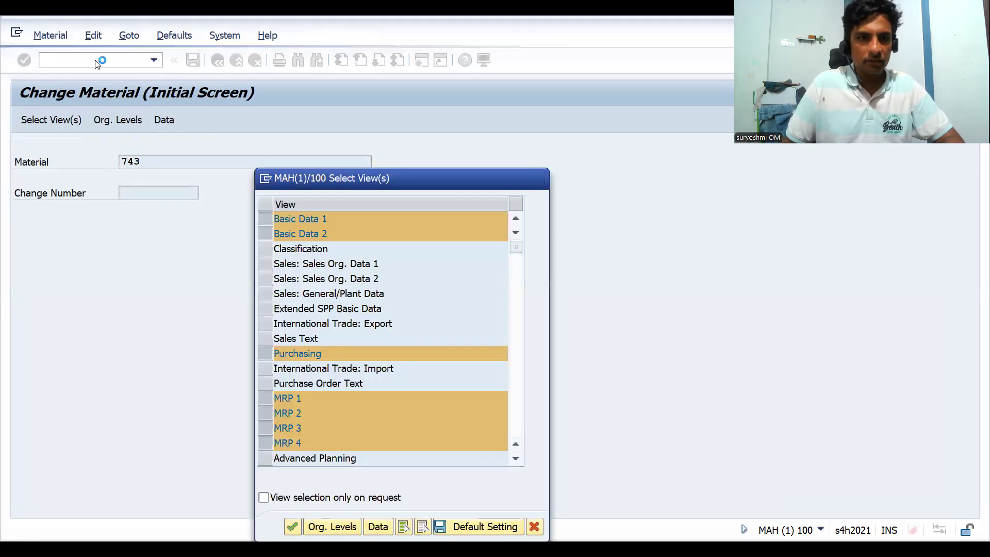
Step: Add the views Sales Org. Data 1, Sales Org. Data 2 and Sales: General/Plant Data to the selection and open the material
key(Return)
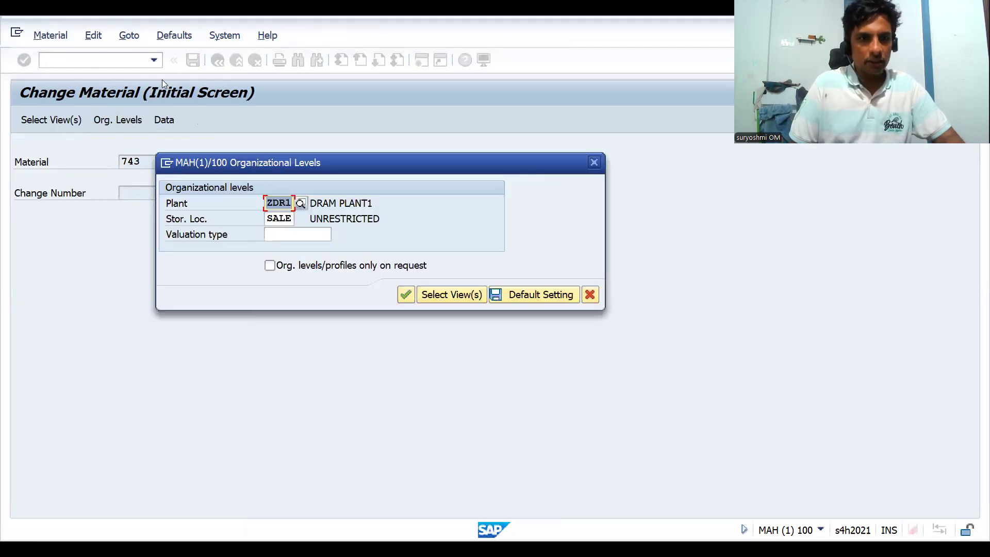
key(Escape)
click(242, 192)
key(Return)
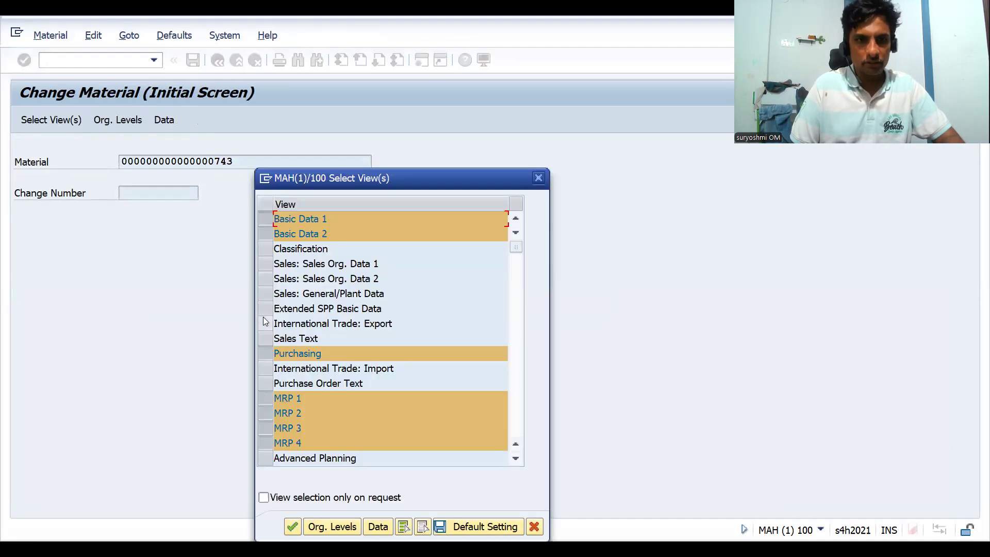
click(260, 292)
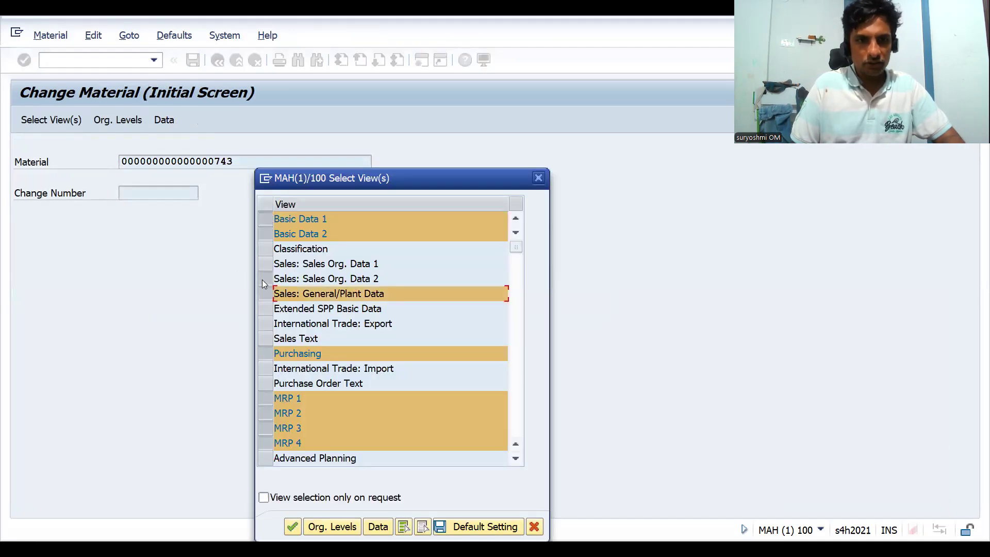
click(262, 278)
click(264, 263)
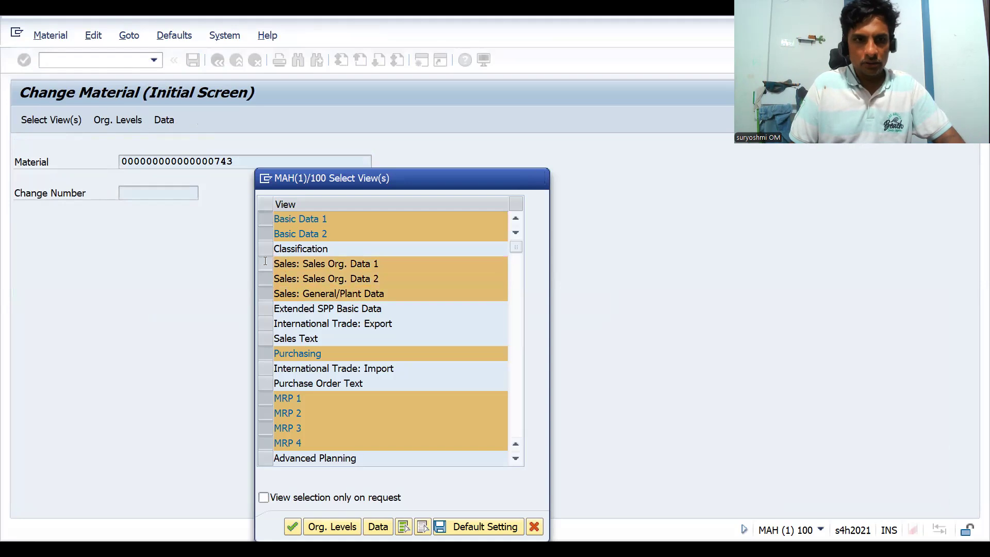
key(Return)
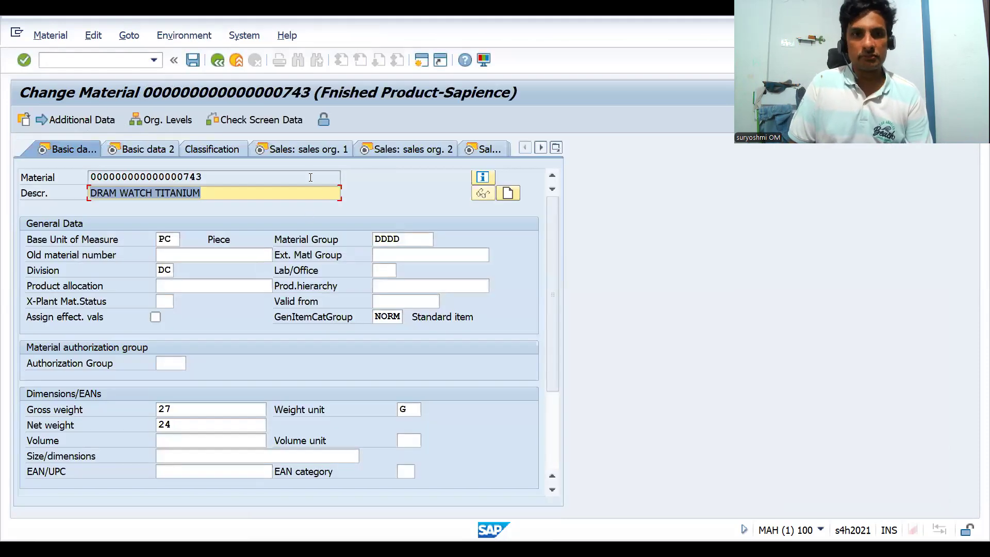
Step: In the material's Sales: General/Plant data, set the transportation group to D001 (ANY) and save the material
click(392, 154)
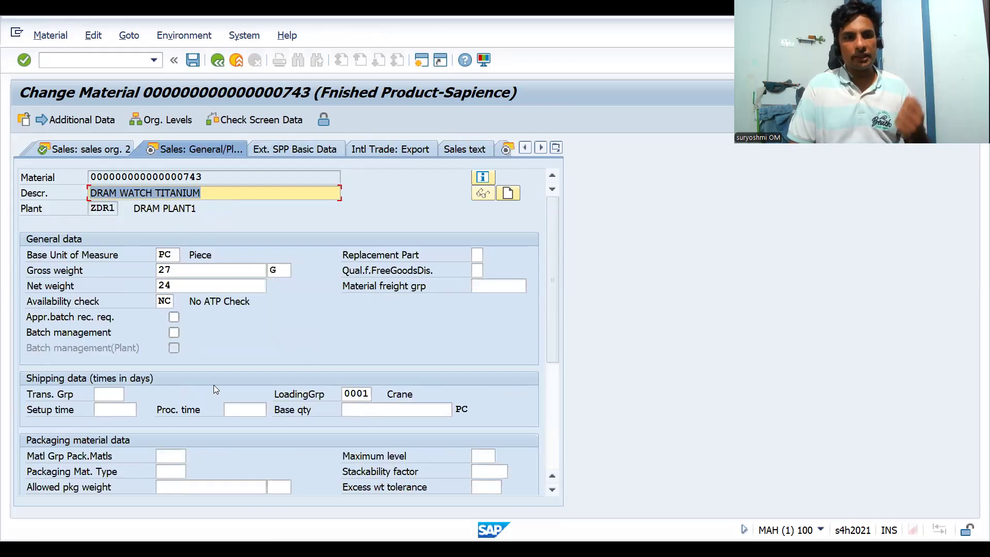
click(112, 393)
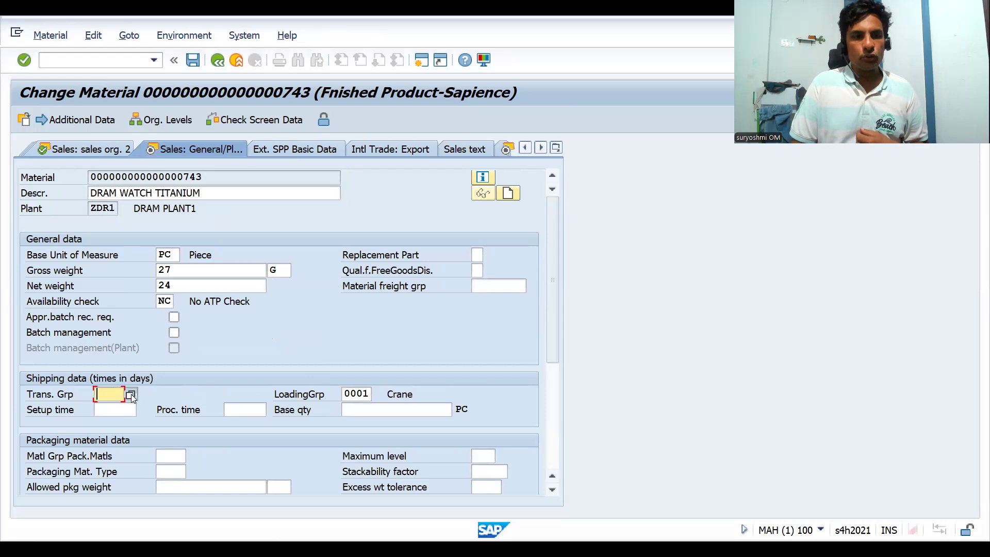
click(131, 393)
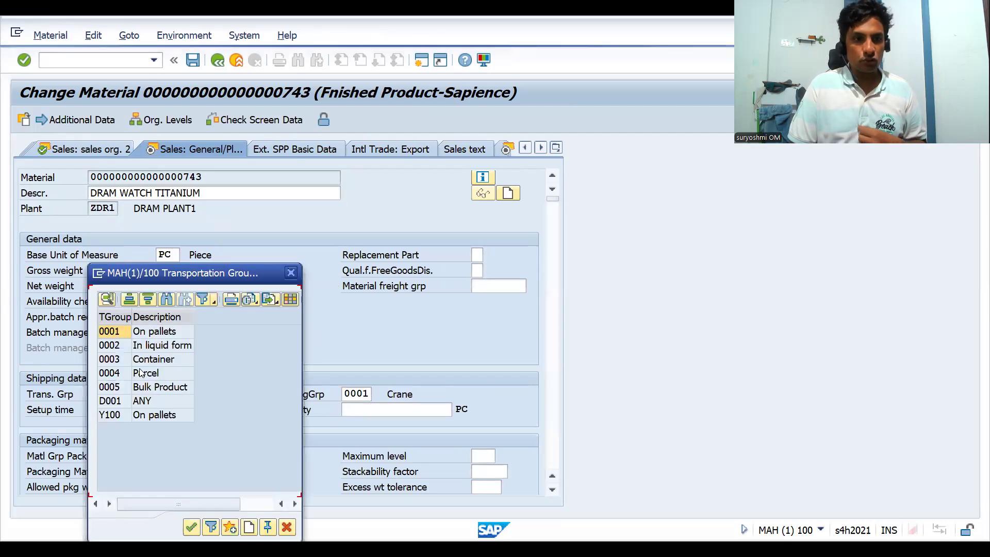
double_click(110, 401)
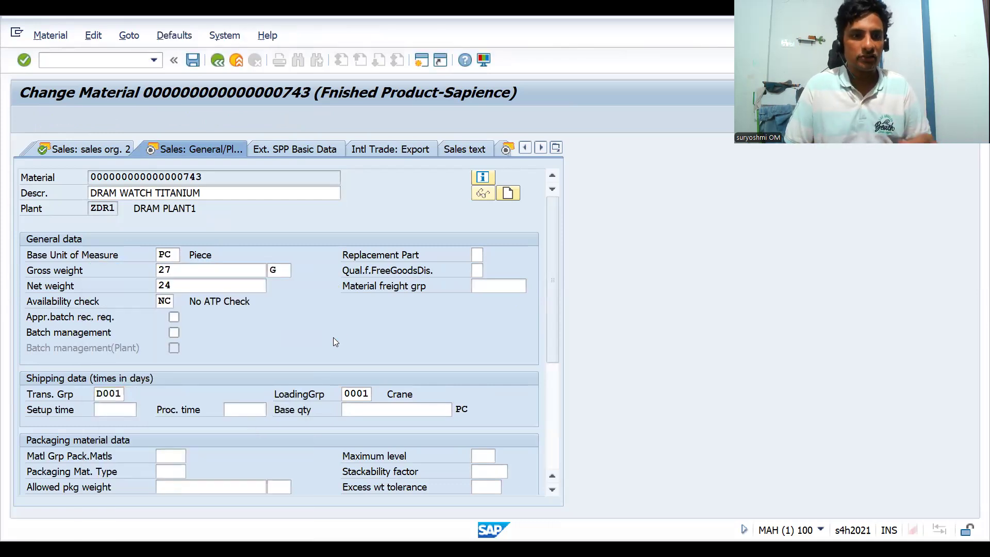
Step: Enter the next transaction code, beginning with /nv, to leave the material master
click(88, 59)
text(/nmm03)
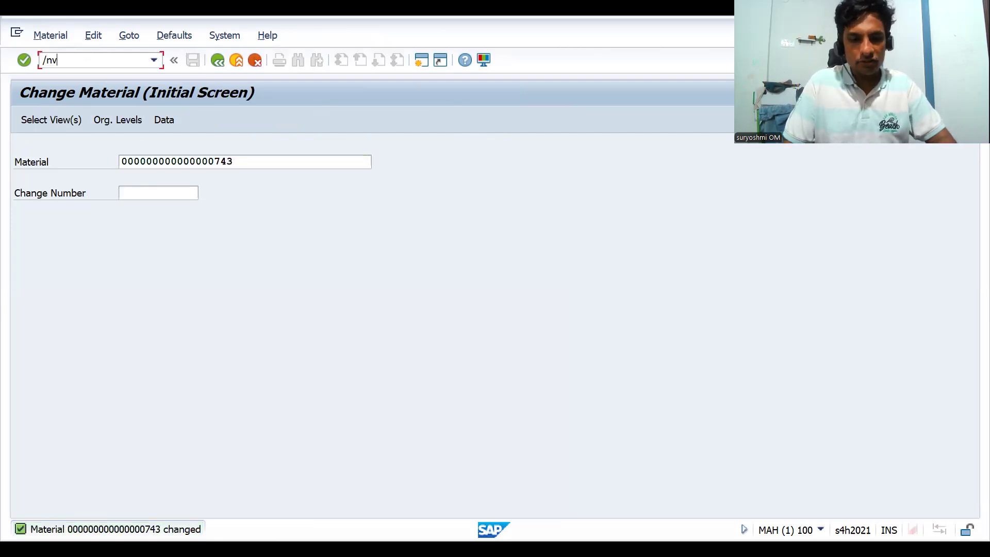
Step: Start a credit sales order for the customer SRI KRISHNA PVT. LTD. with VA01
key(Return)
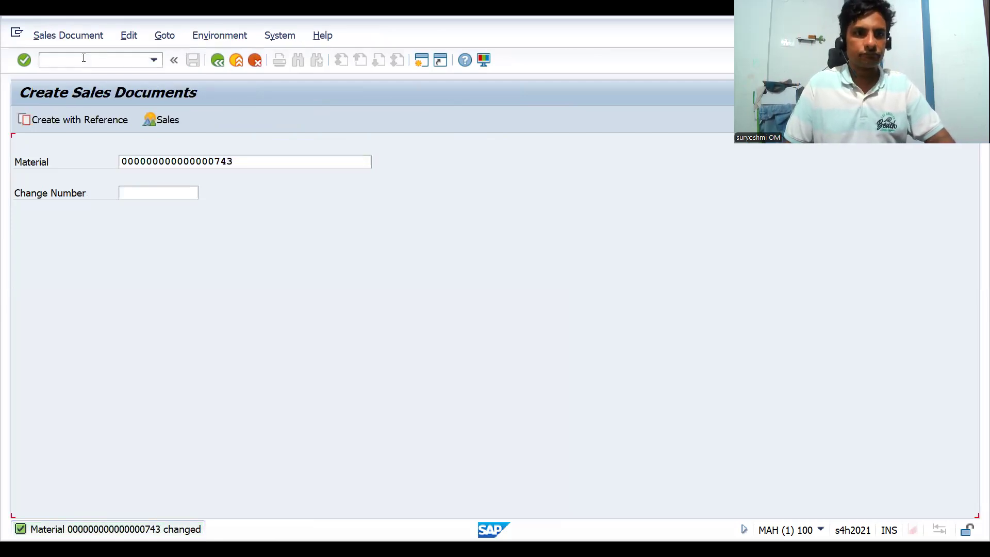
key(space)
key(Down)
key(Return)
key(Return)
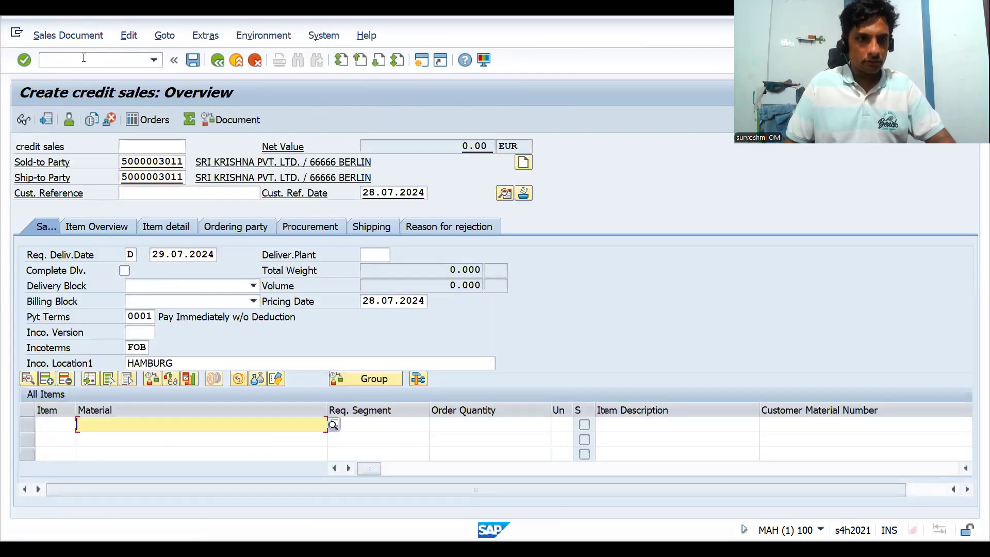
Step: Add material 743 with an order quantity of 1 to the credit sales order
key(Down)
key(Return)
key(Tab)
key(Tab)
text(1)
key(Return)
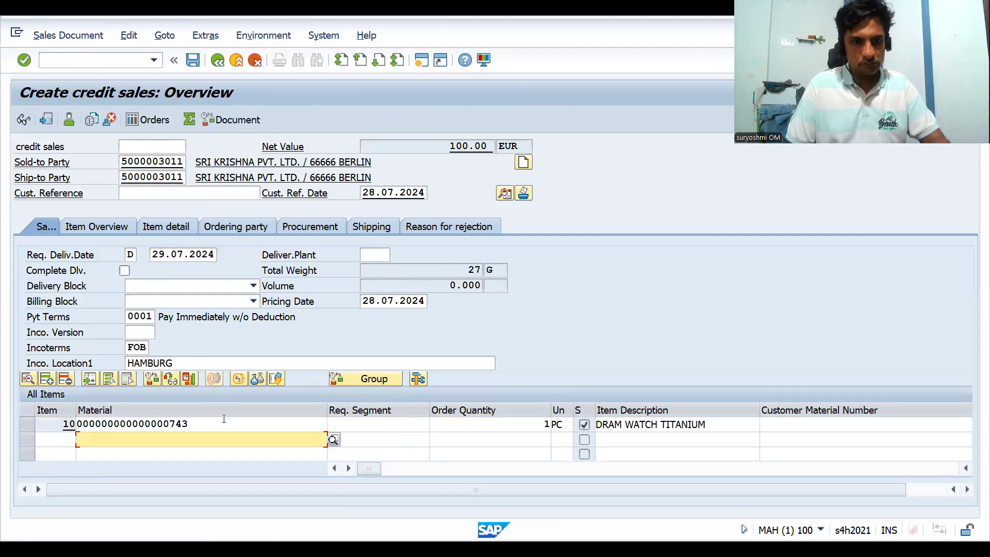
Step: Set the route in item 10's shipping data to DR0001, DOMESTIC ROAD FROM HAMBURG TO BERLIN
double_click(225, 425)
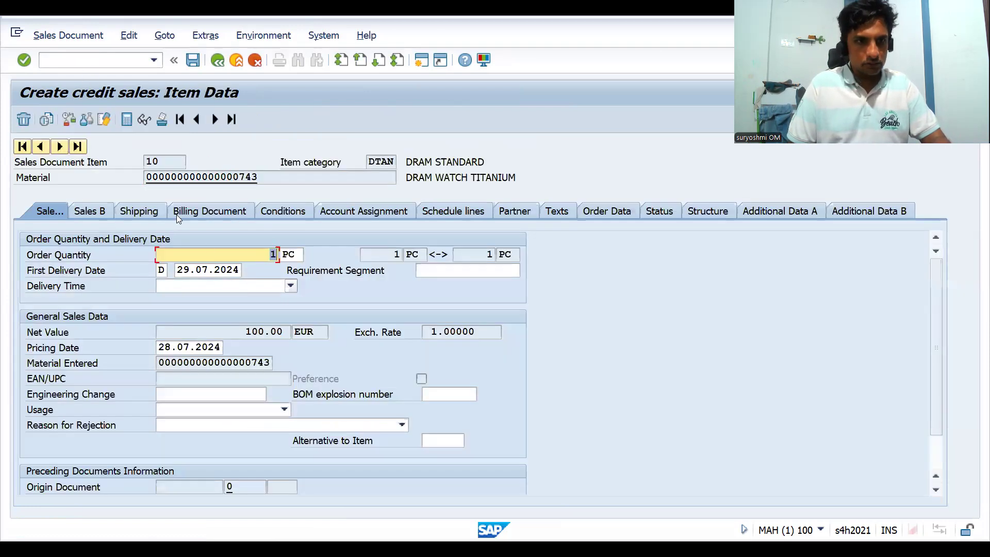
click(137, 215)
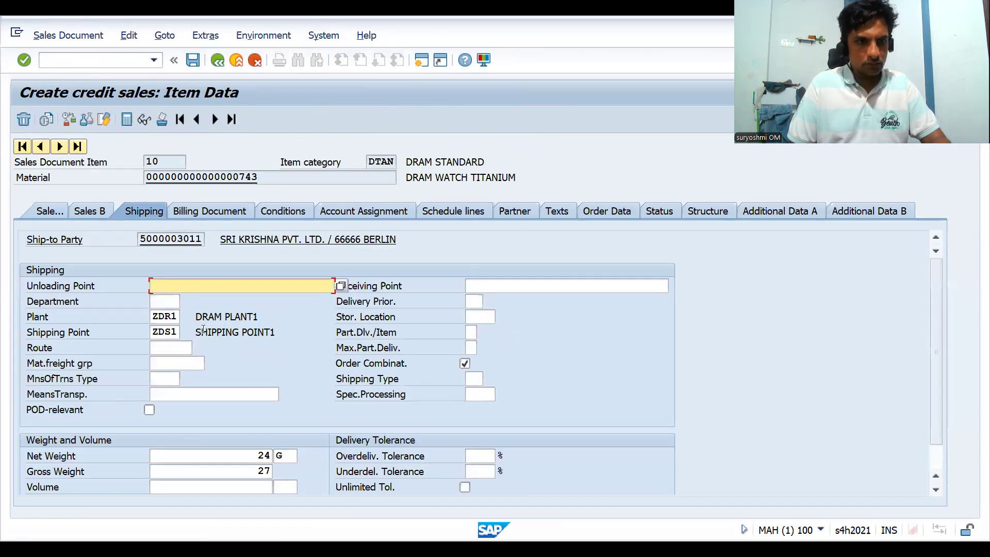
click(190, 347)
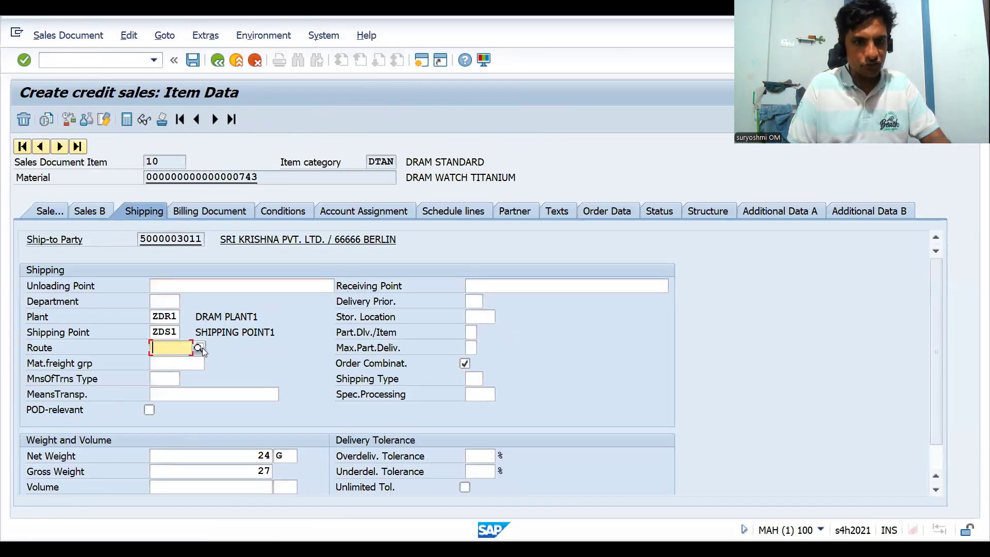
click(201, 348)
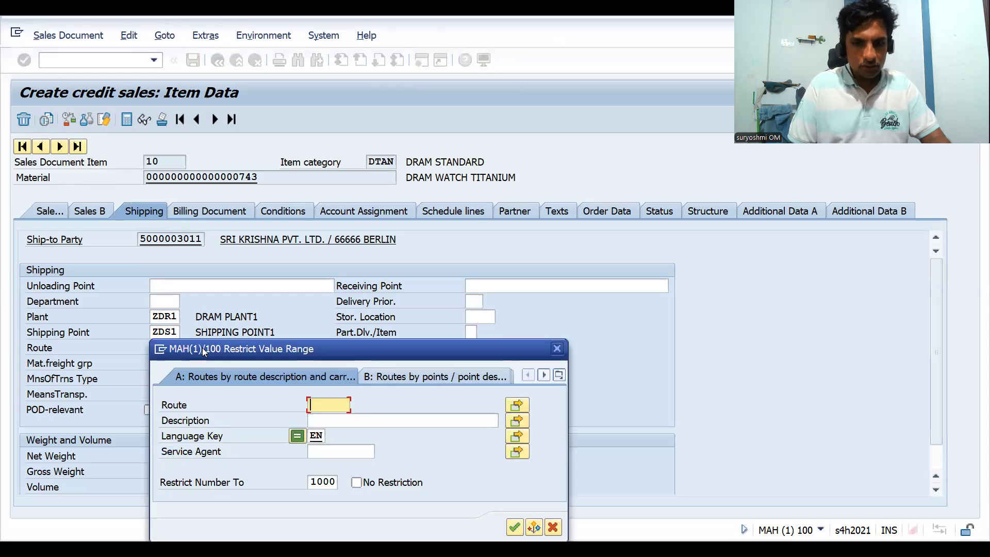
key(Return)
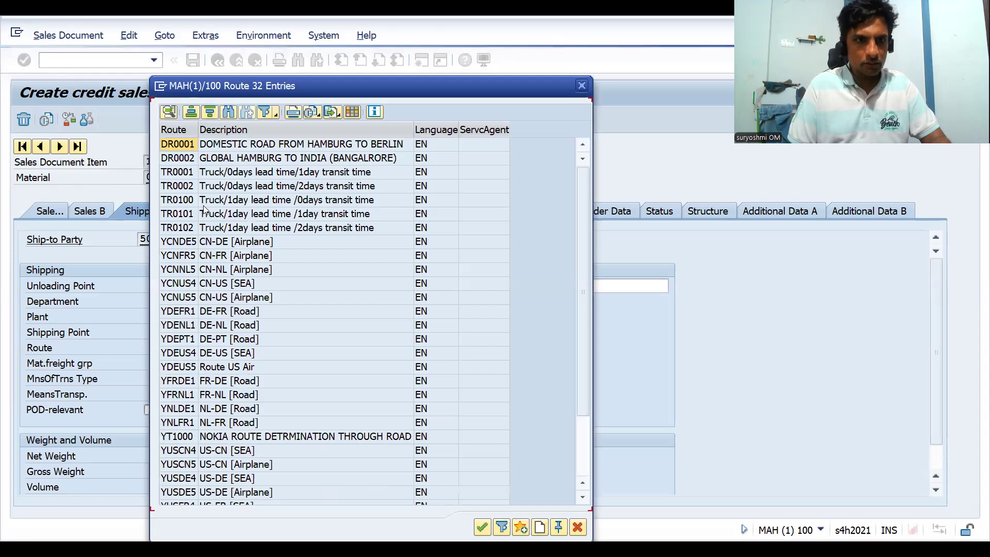
double_click(180, 147)
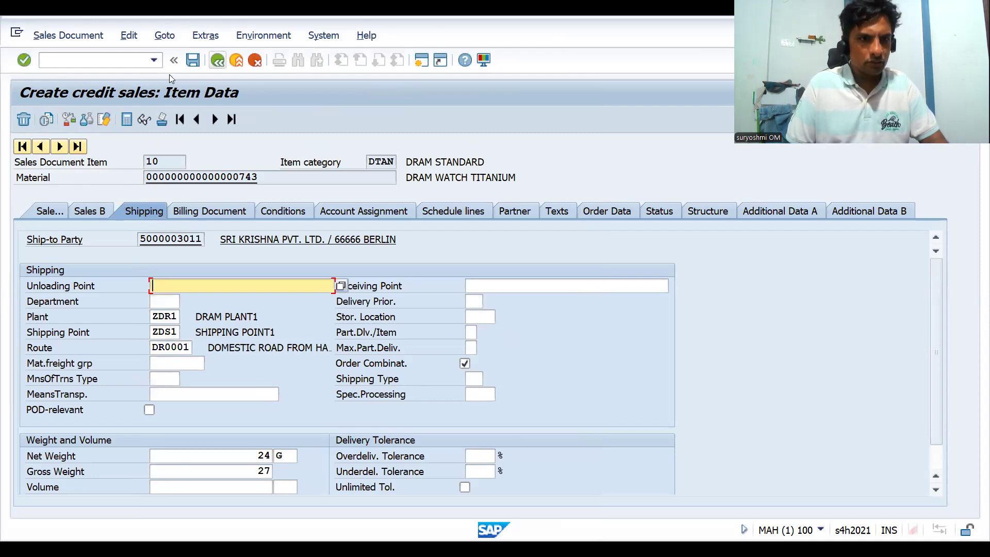
Step: Leave the order for business partner maintenance, search by the term WATCH and open SRI KRISHNA PVT. LTD
click(55, 60)
text(/n)
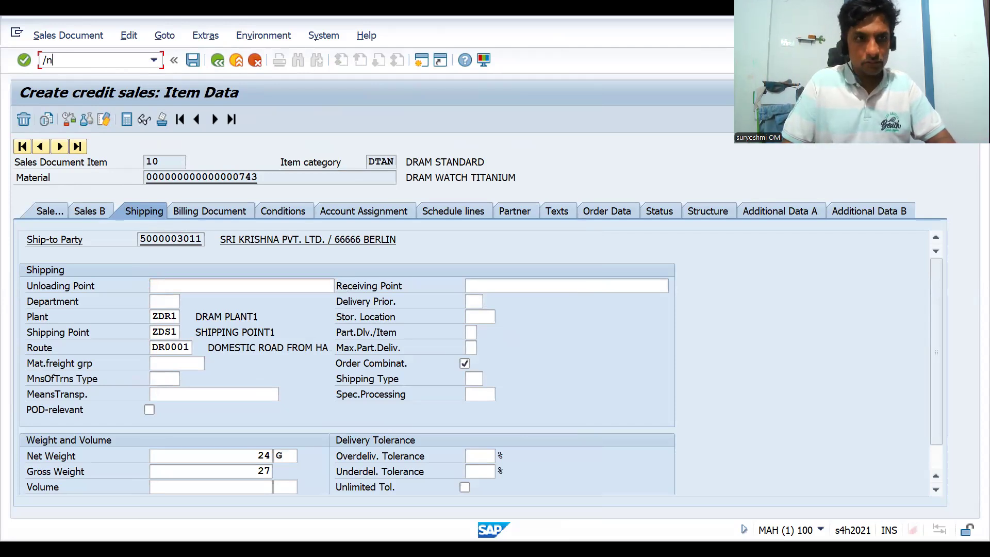
key(Return)
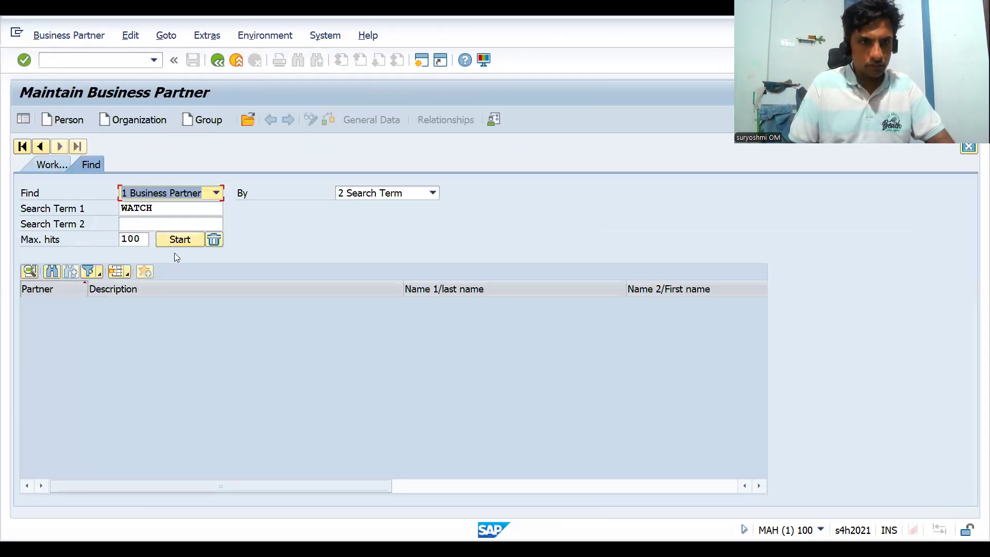
click(178, 239)
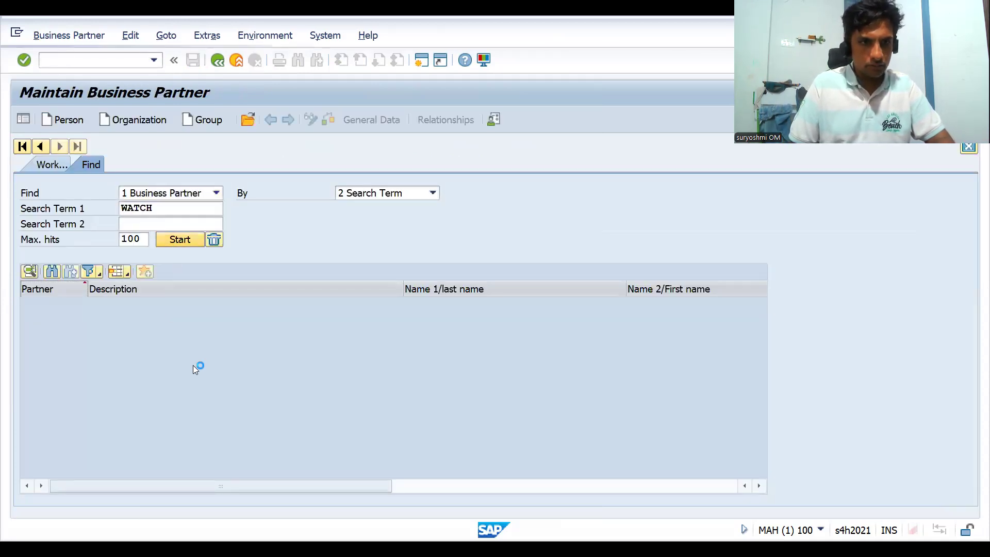
double_click(156, 318)
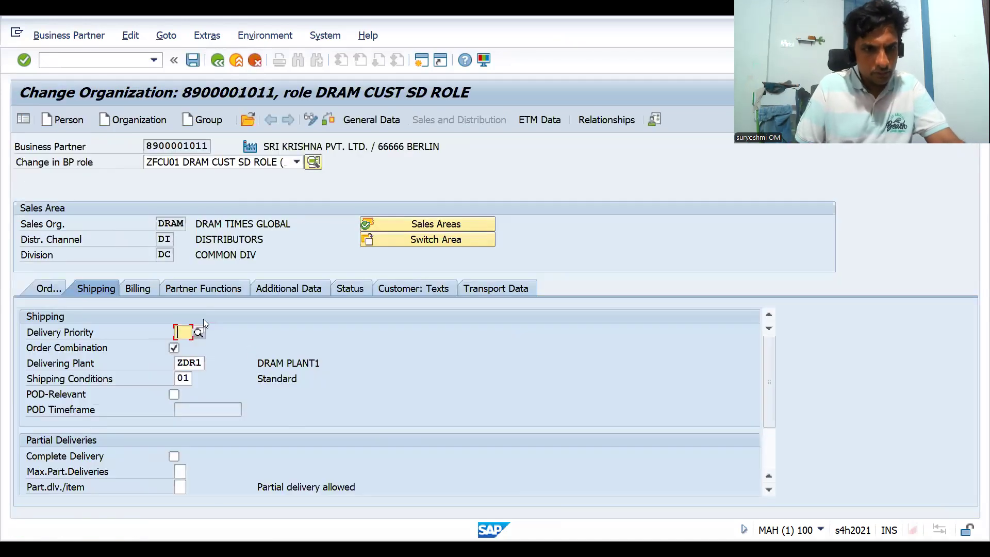
Step: Examine the shipping conditions, partial delivery settings and billing data in the customer's sales area
click(185, 378)
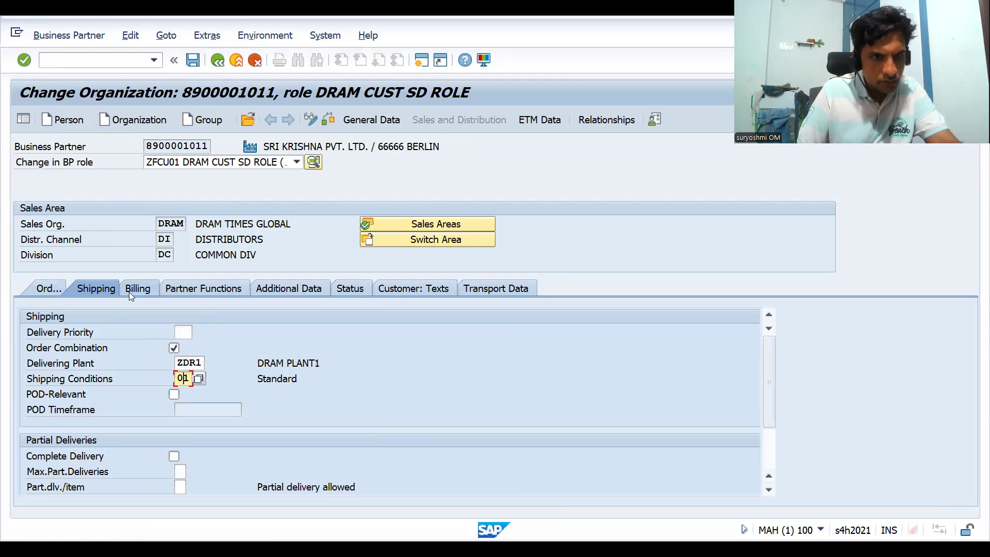
click(43, 290)
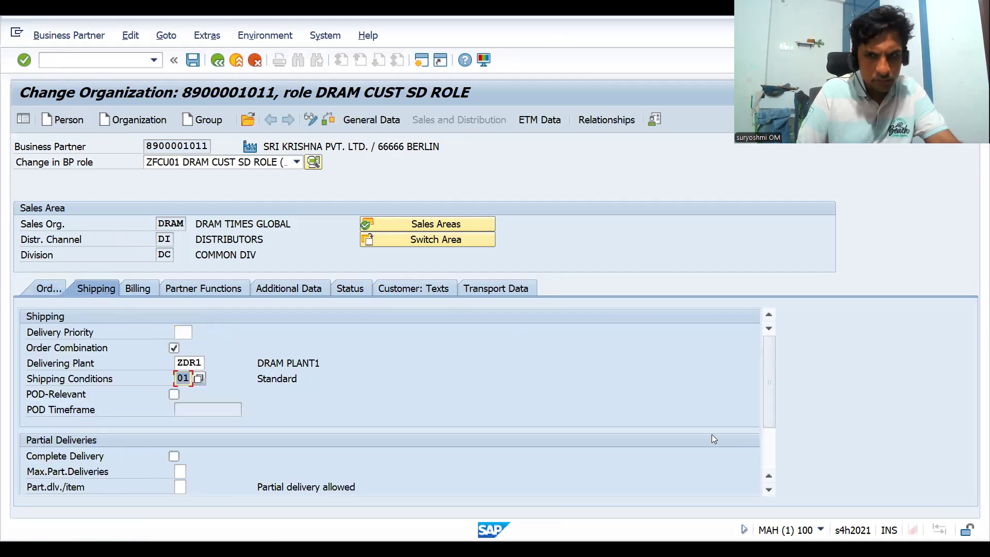
click(765, 452)
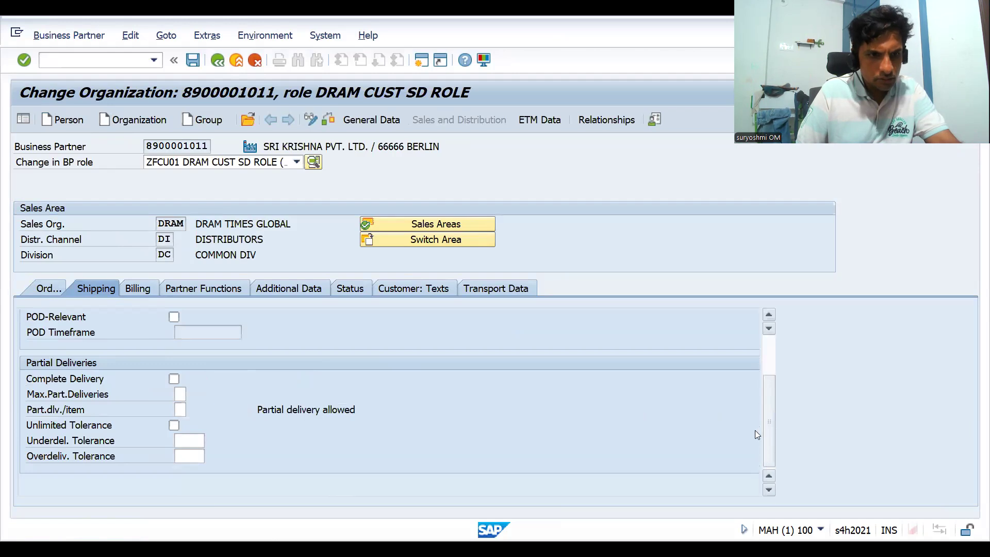
click(770, 352)
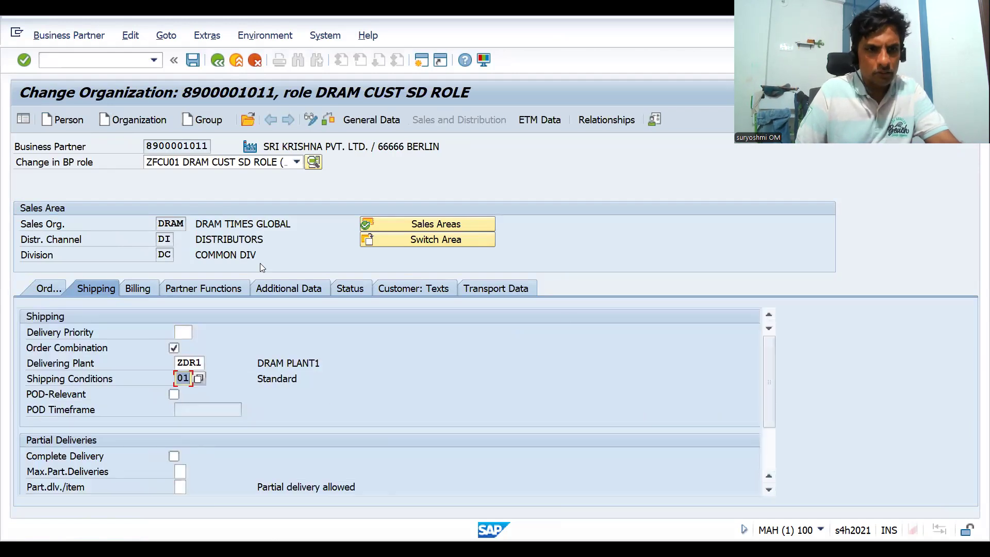
click(149, 288)
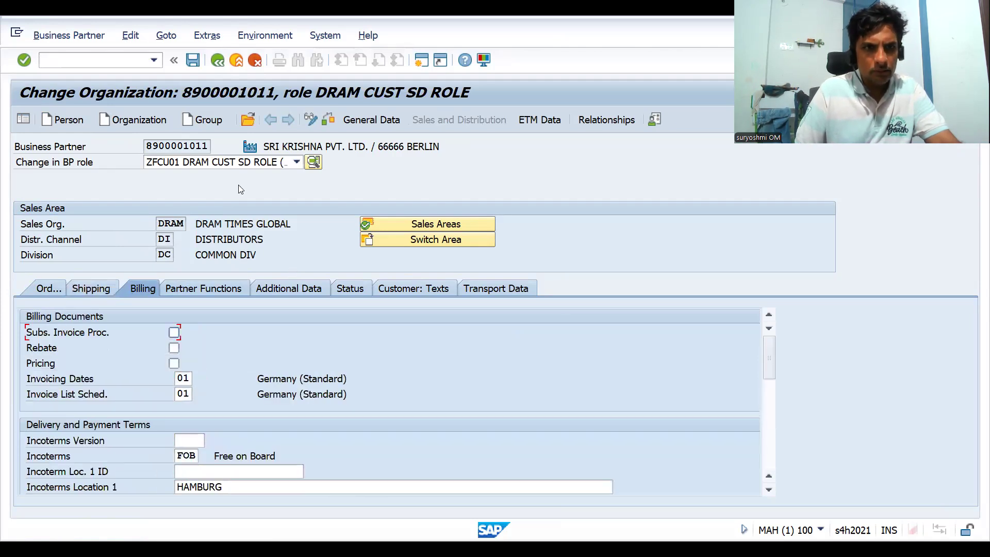
click(61, 61)
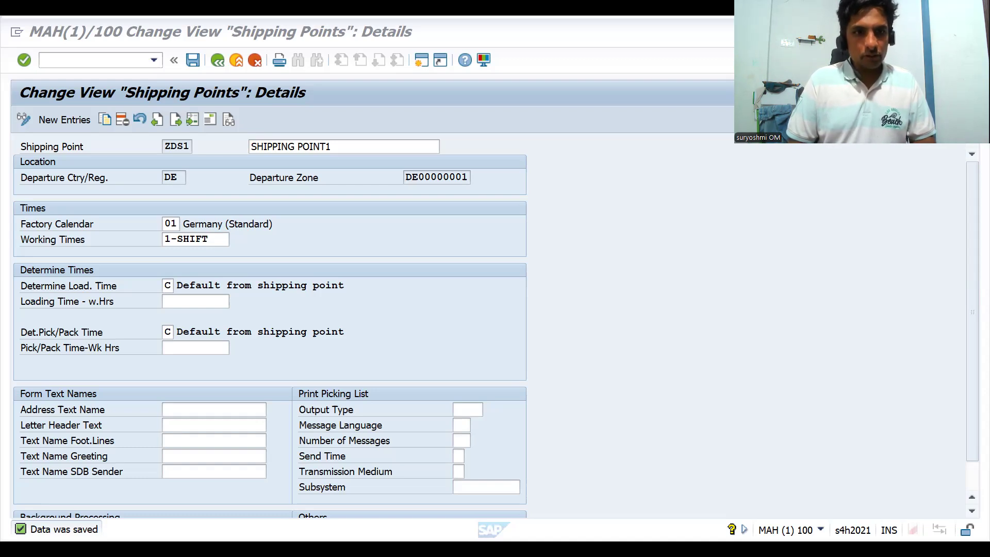
Step: Switch to the second SAP session and start a new credit sales order for SRI KRISHNA PVT. LTD. with VA01
key(alt+Tab)
click(86, 59)
text(/nva01)
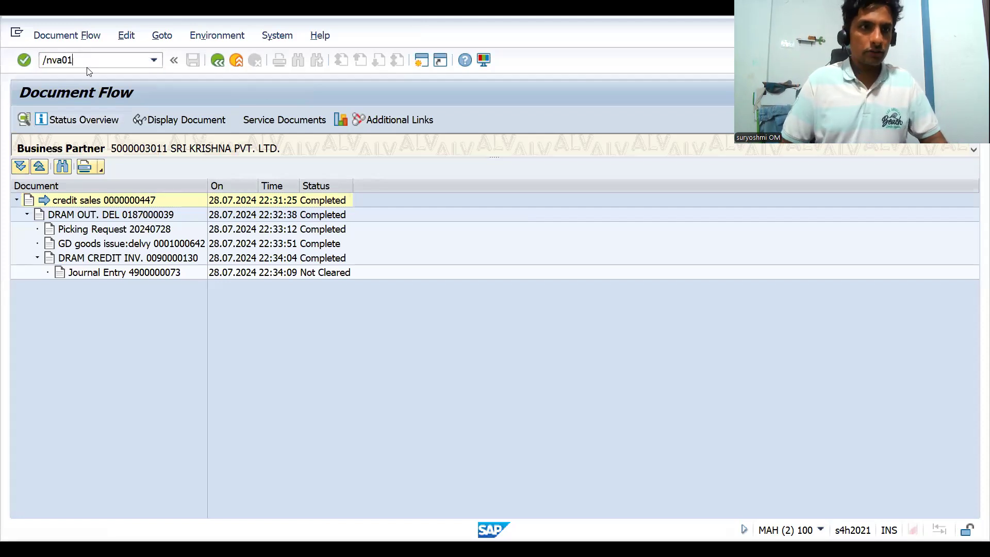
key(Return)
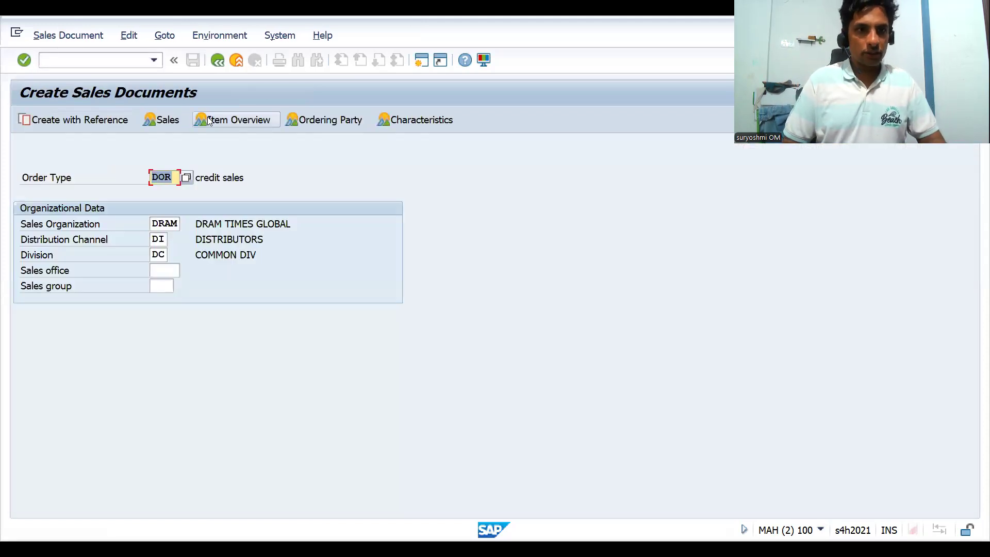
key(Return)
key(Down)
key(Return)
key(Return)
Step: Add material 743 with an order quantity of 2 and check the route in the item's shipping data
text(743)
key(Tab)
key(Tab)
text(2)
key(Return)
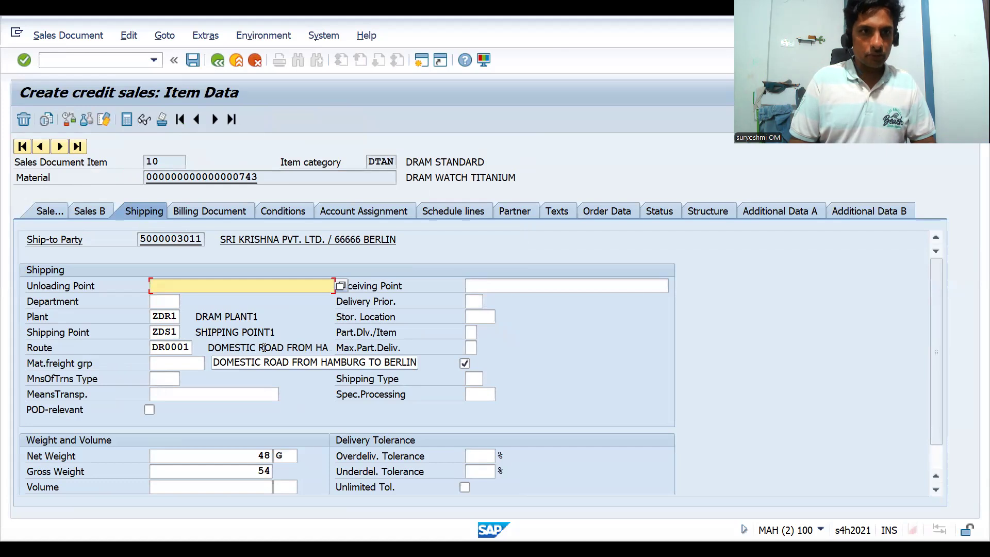
key(F3)
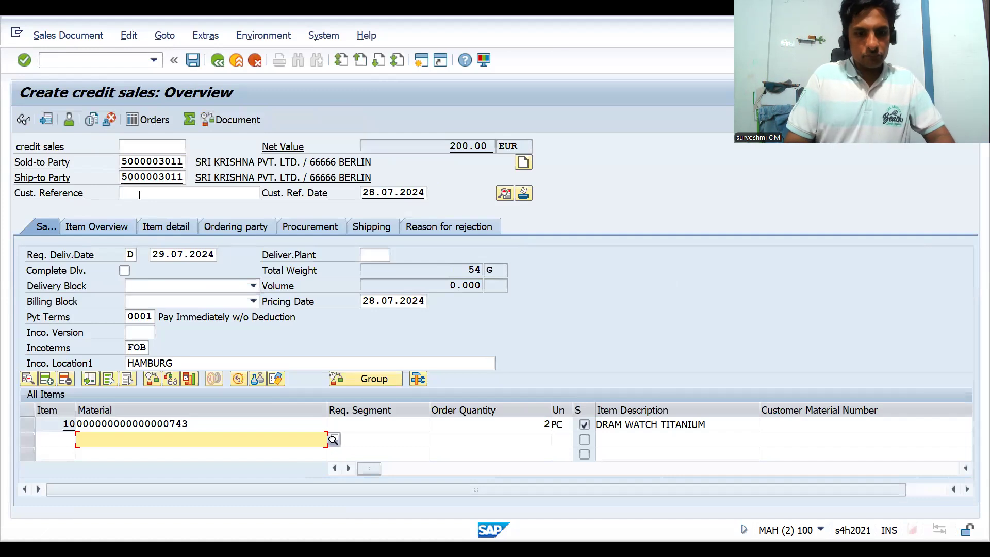
Step: Enter case1 as the customer reference of the credit sales order
click(140, 194)
text(route1)
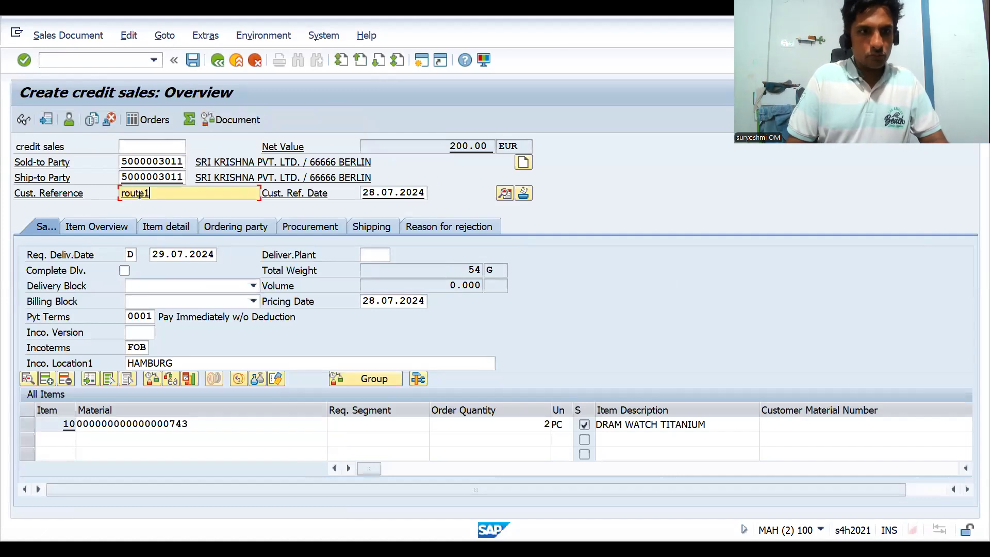
key(BackSpace)
key(BackSpace)
key(BackSpace)
key(BackSpace)
key(BackSpace)
key(BackSpace)
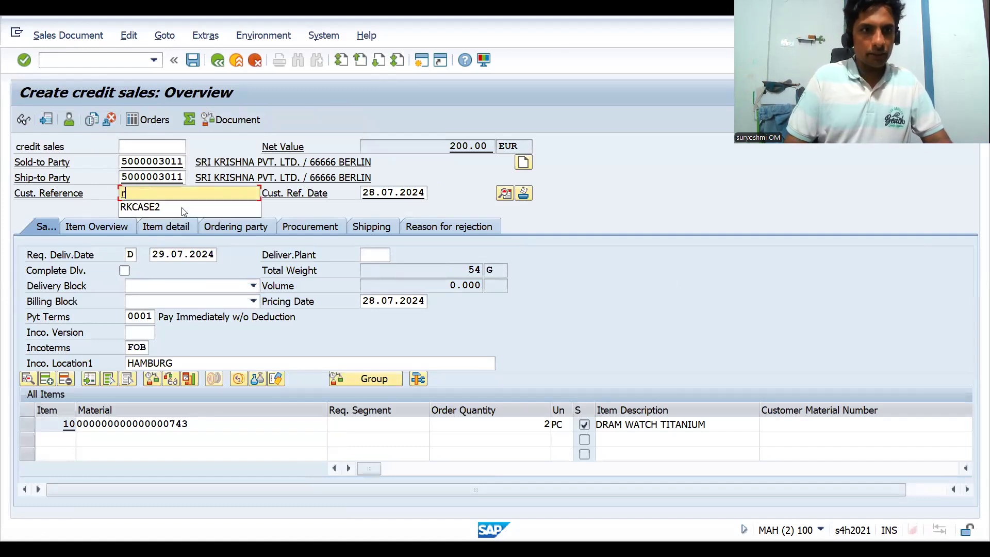
text(case1)
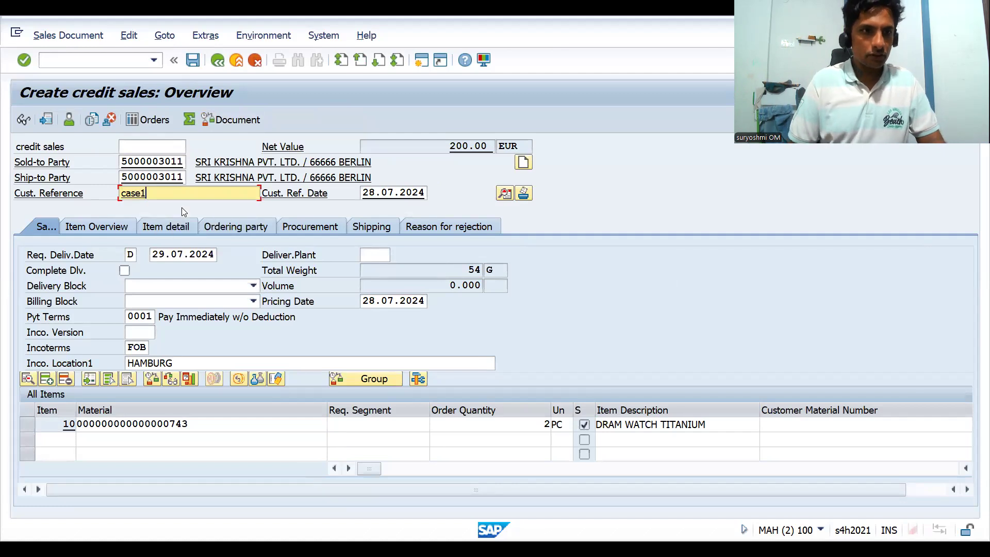
Step: Check the ship-to party's transportation zone and compare it with the departure zone of shipping point ZDS1
click(64, 122)
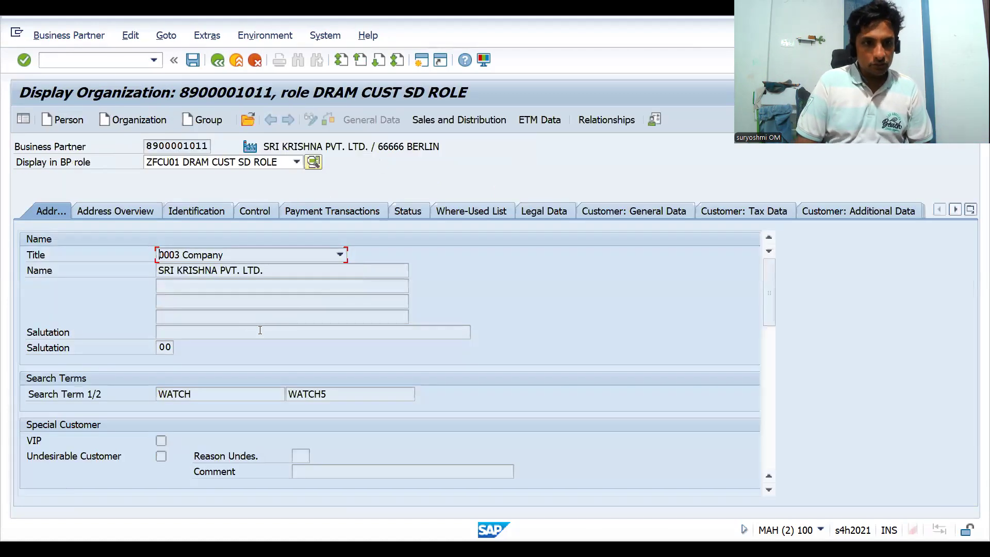
scroll(494, 411, down, 5)
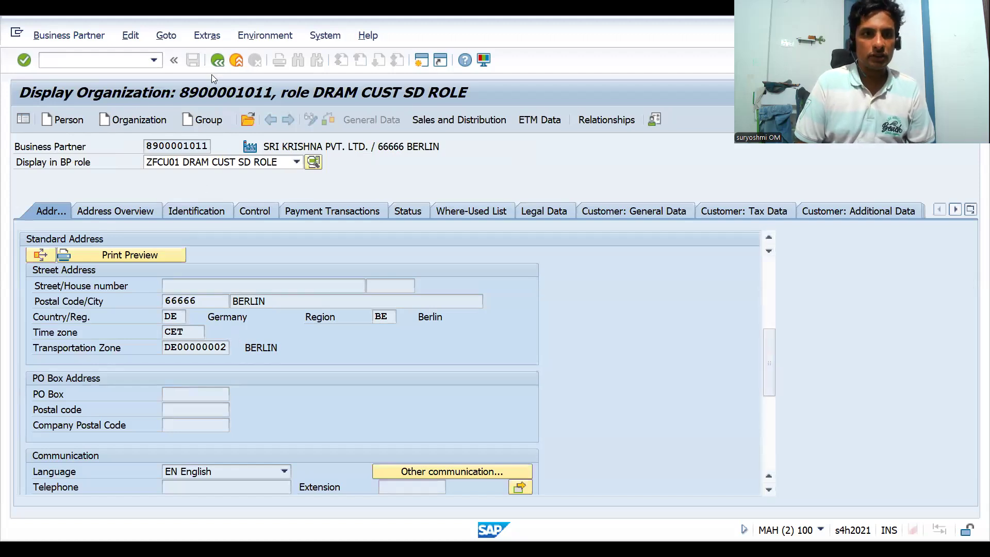
click(217, 61)
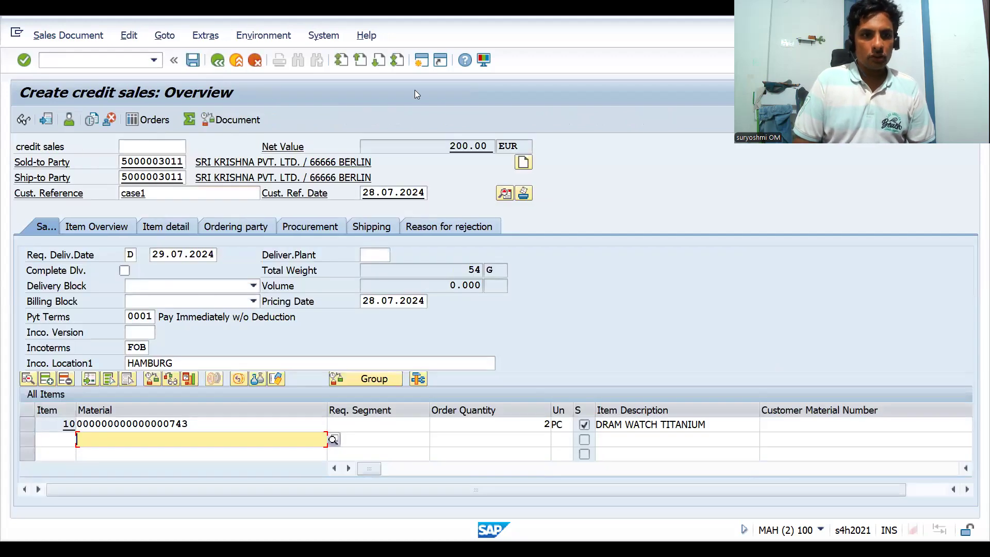
key(alt+Tab)
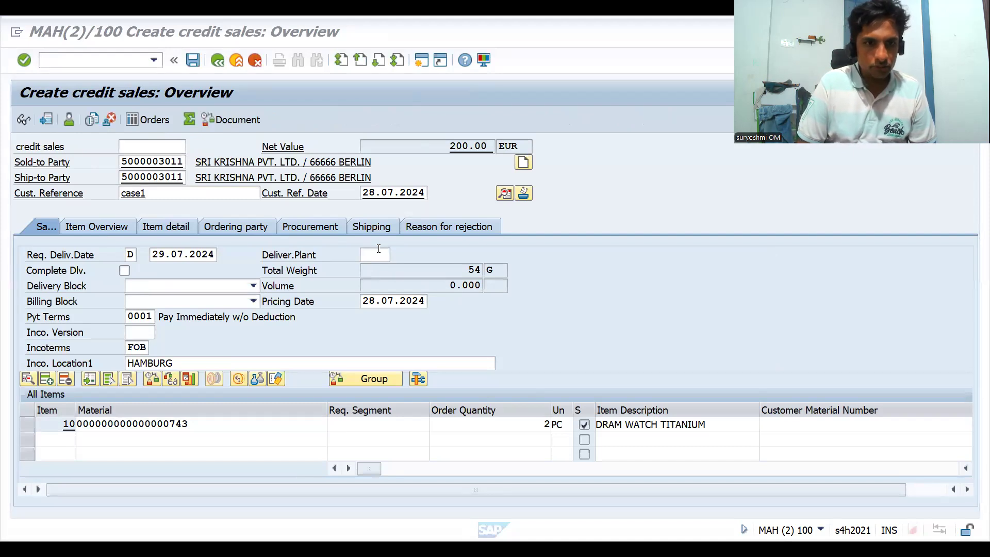
key(alt+Tab)
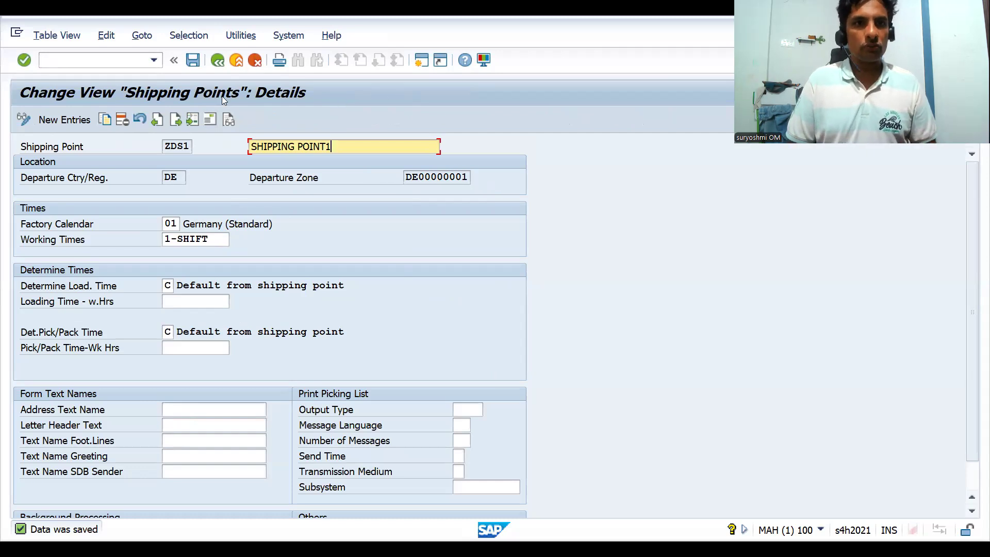
key(alt+Tab)
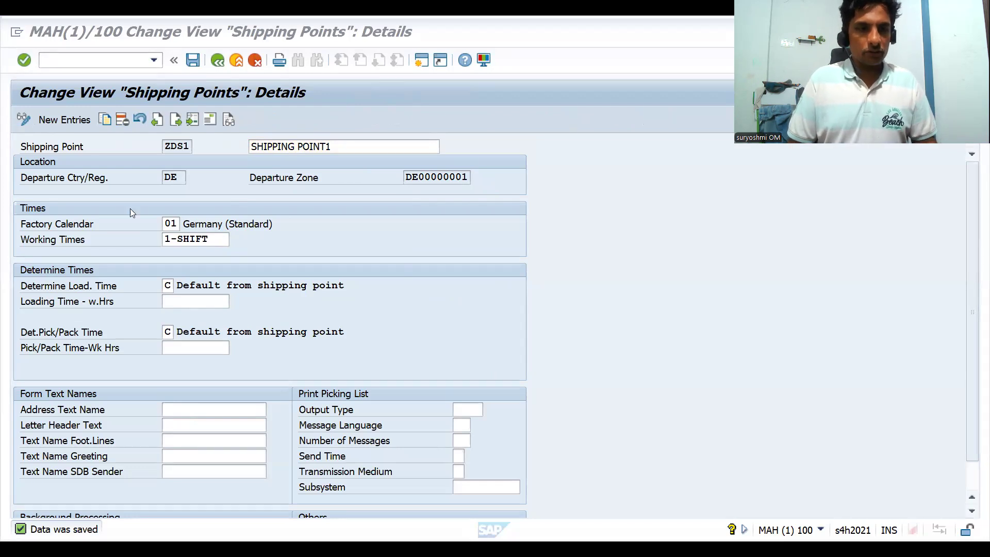
Step: Switch back to the sales session and start the outbound delivery for the saved credit sales order with VL01N
key(alt+Tab)
click(66, 63)
text(/nvl01n)
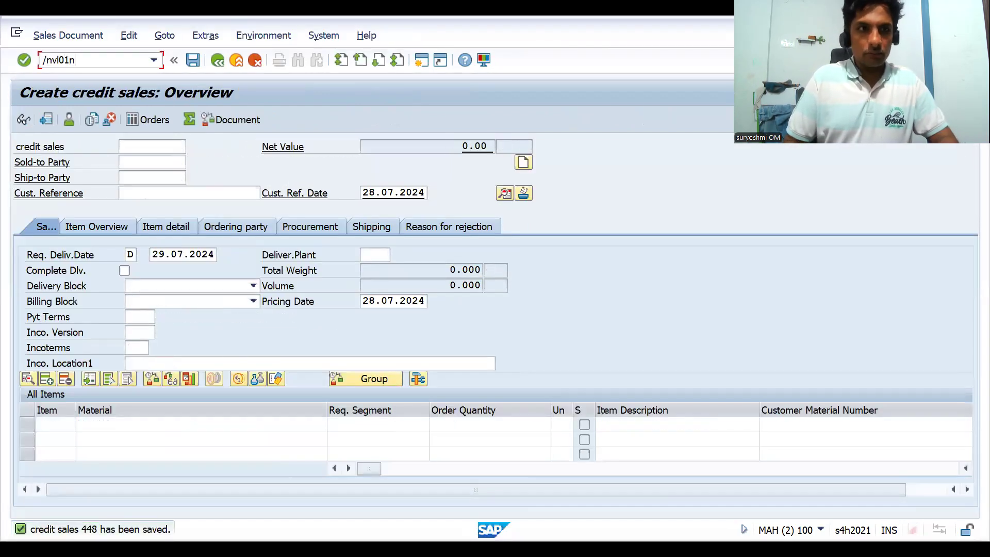
key(Return)
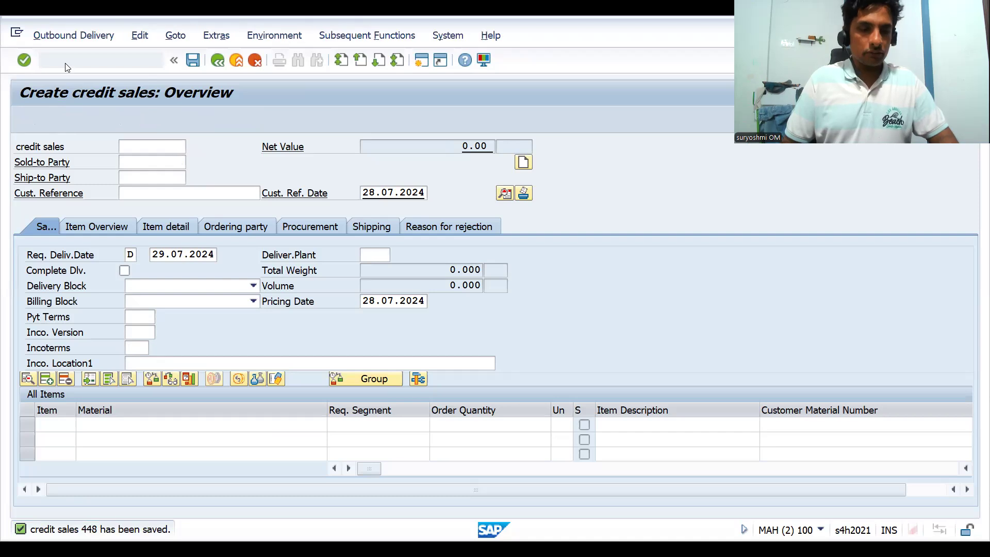
key(Return)
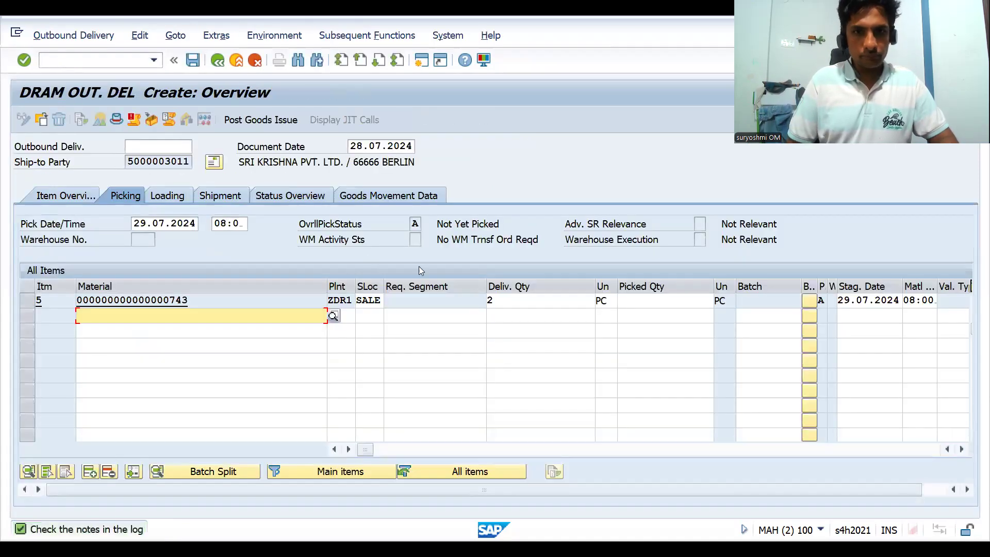
Step: Enter a picked quantity of 2 for material 743 and post the goods issue for the outbound delivery
click(659, 303)
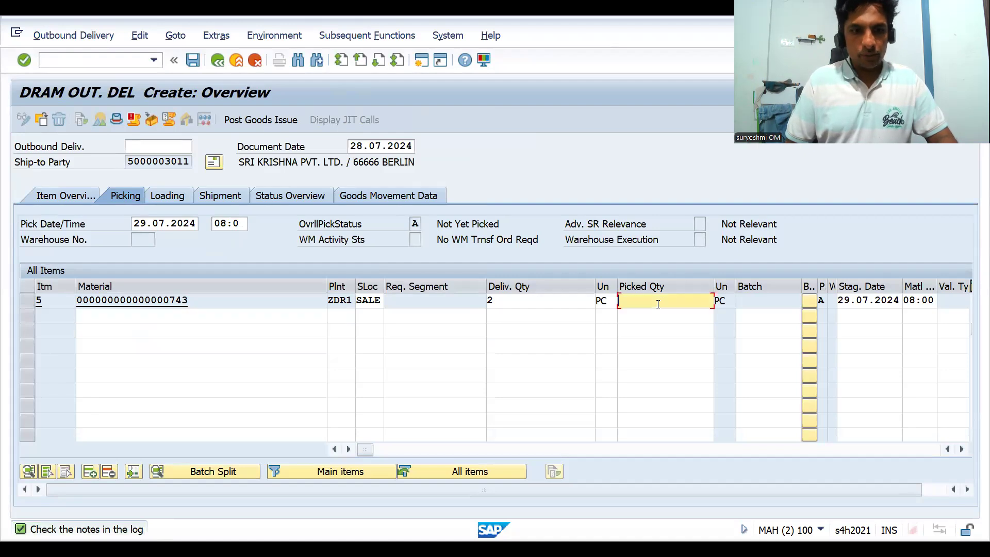
text(2)
key(Return)
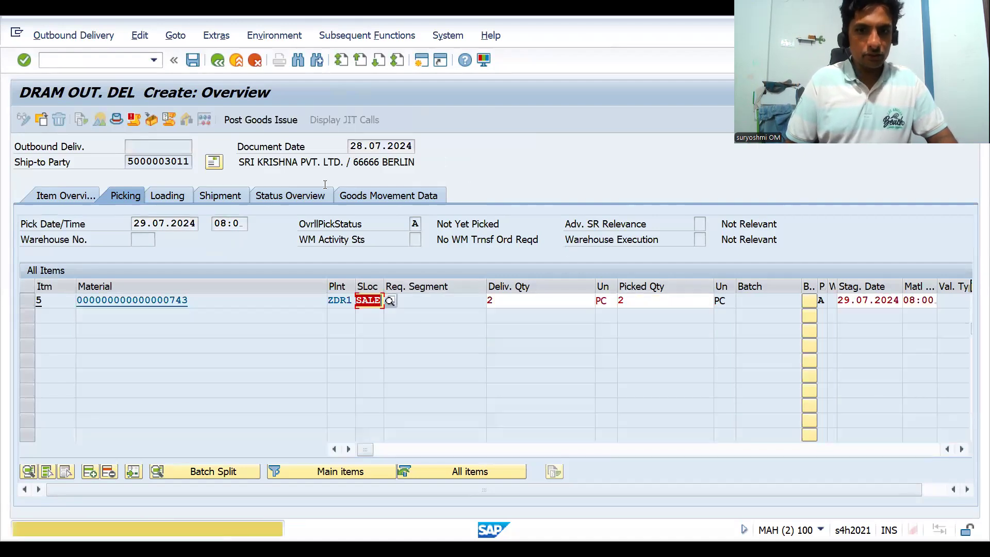
key(Return)
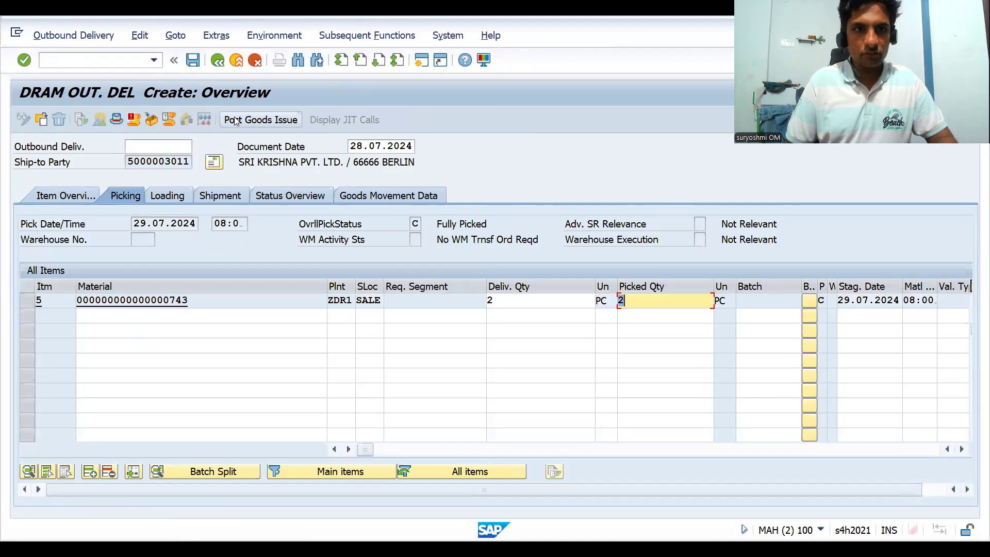
click(235, 120)
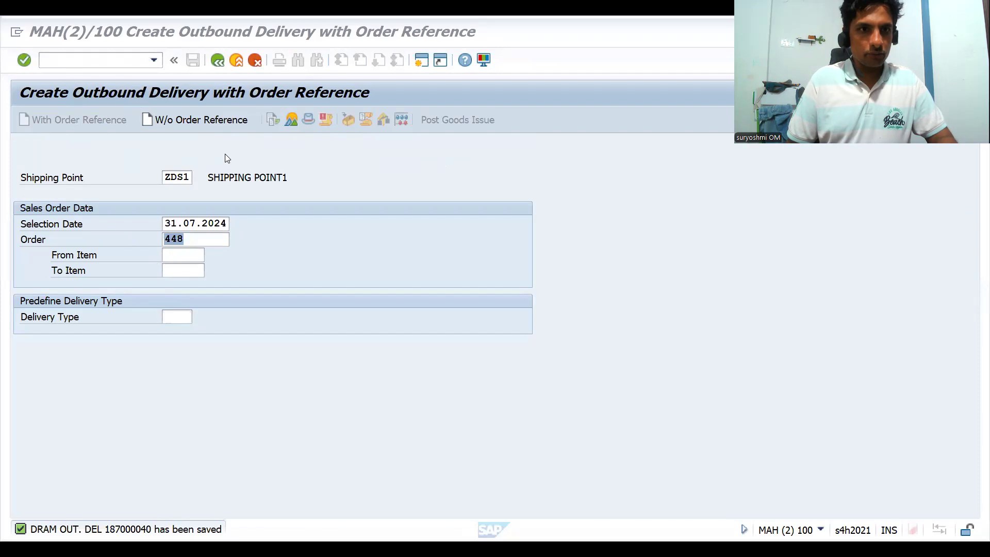
Step: Display the saved outbound delivery and check its status overview and the route in its shipment data
click(118, 61)
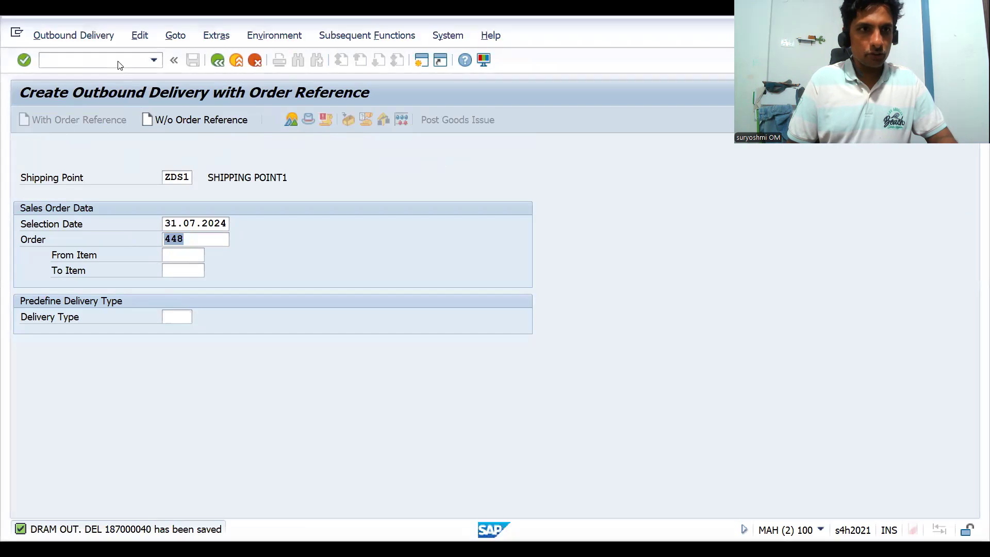
click(81, 31)
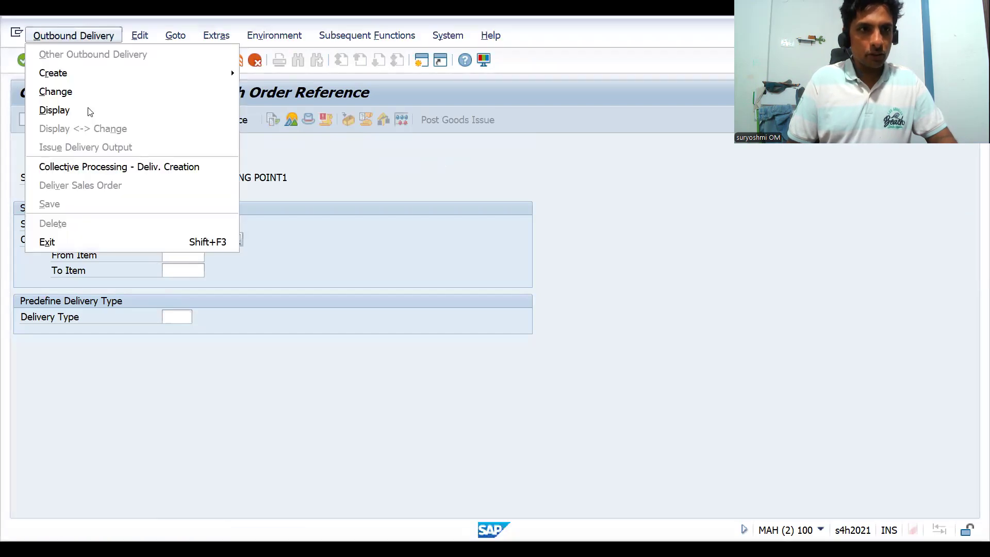
click(88, 109)
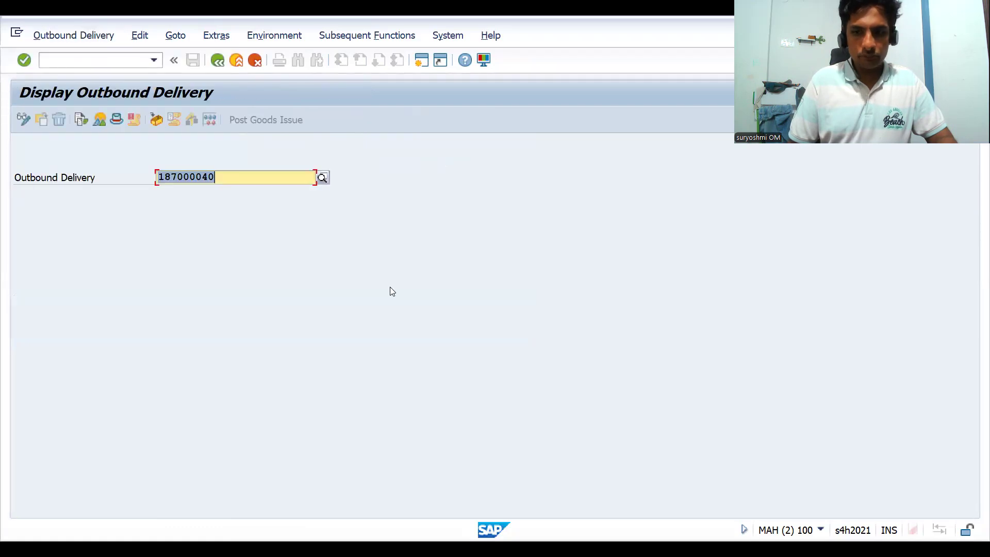
key(Return)
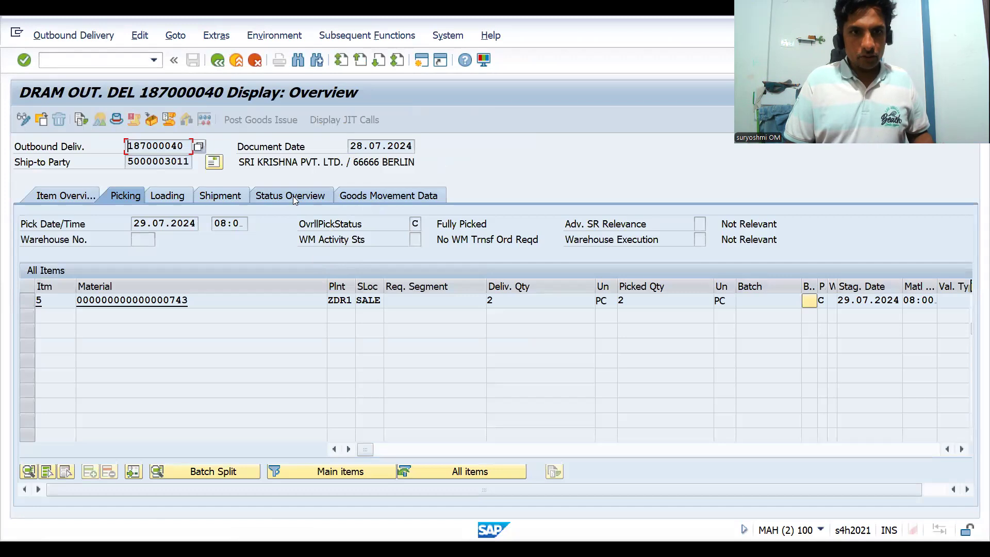
click(294, 200)
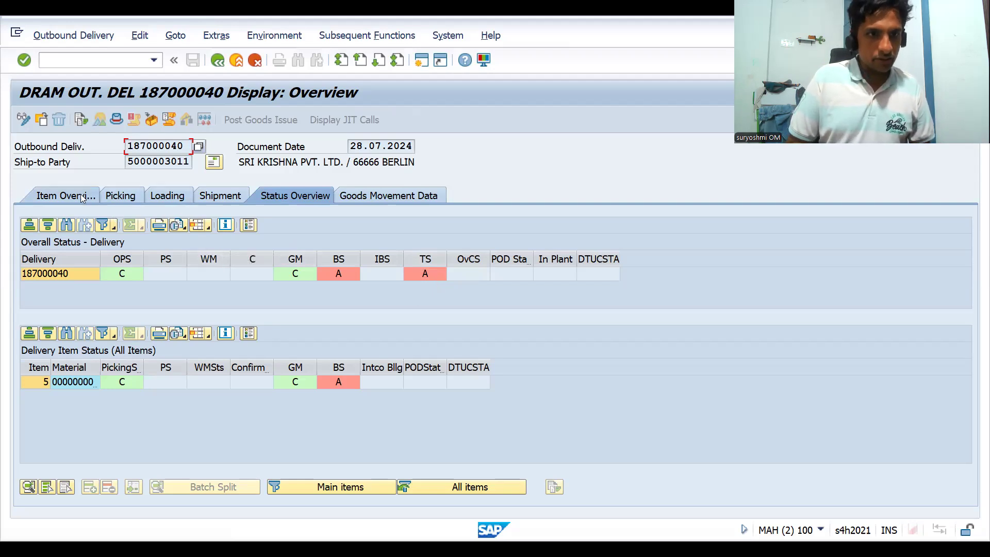
click(224, 195)
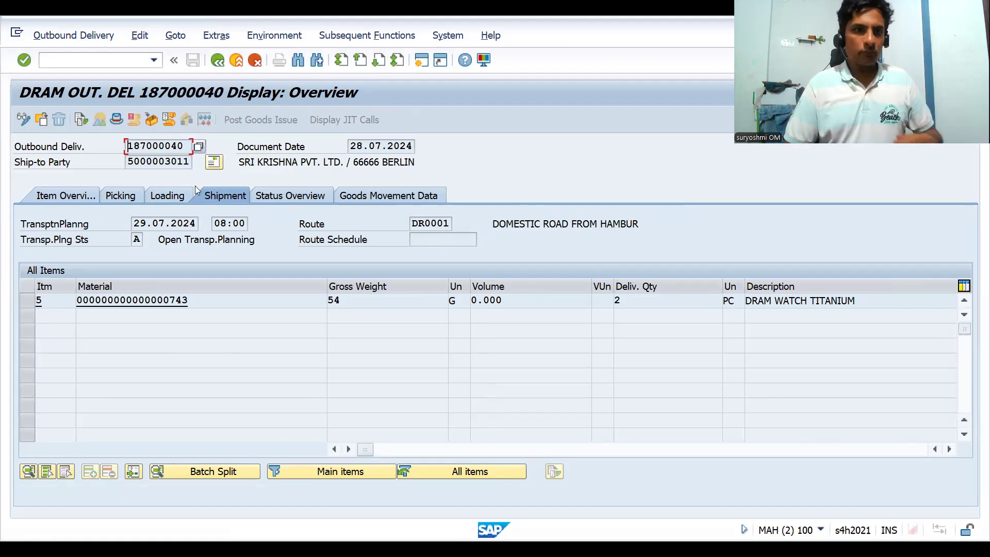
Step: Create the credit invoice for the outbound delivery with VF01 and save the billing document
click(98, 60)
text(/)
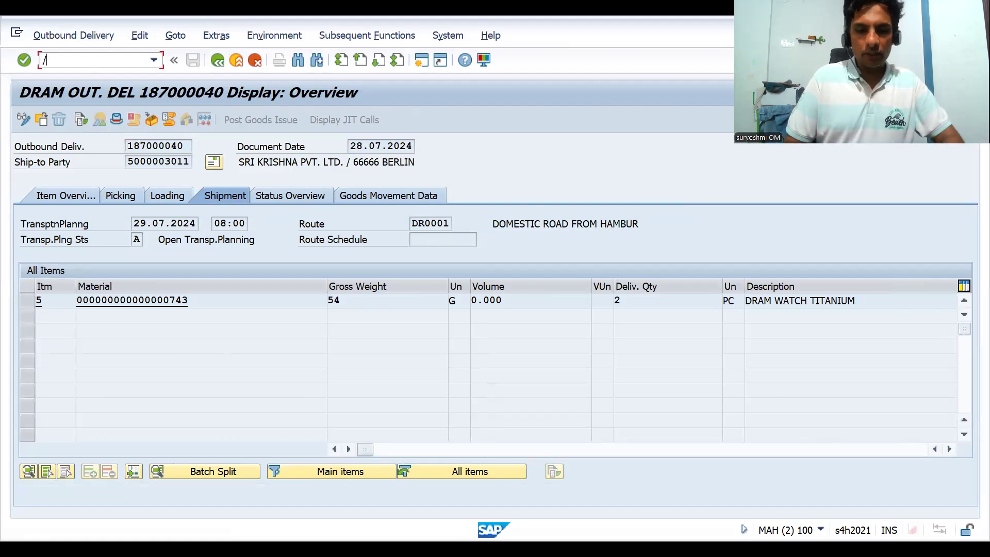
text(nvf01)
key(Return)
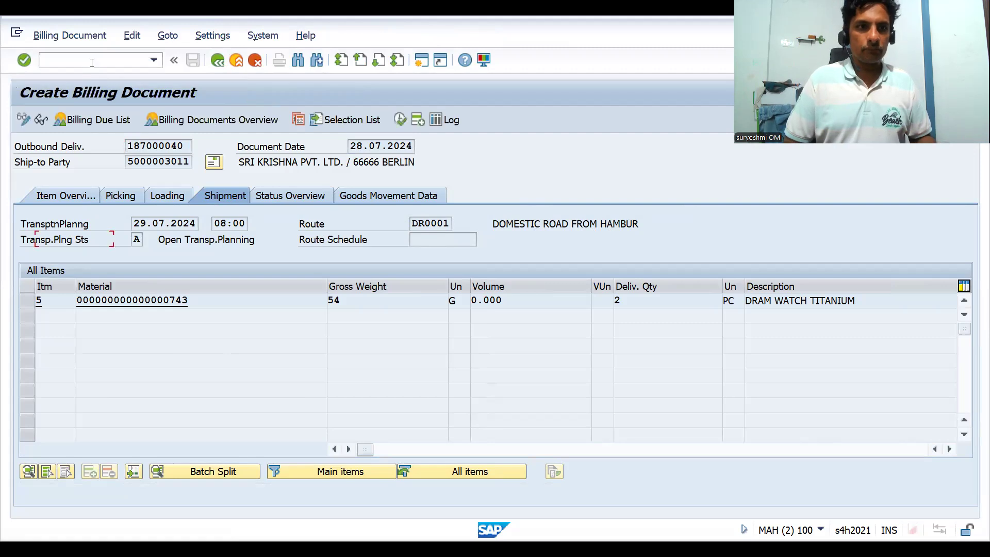
key(Return)
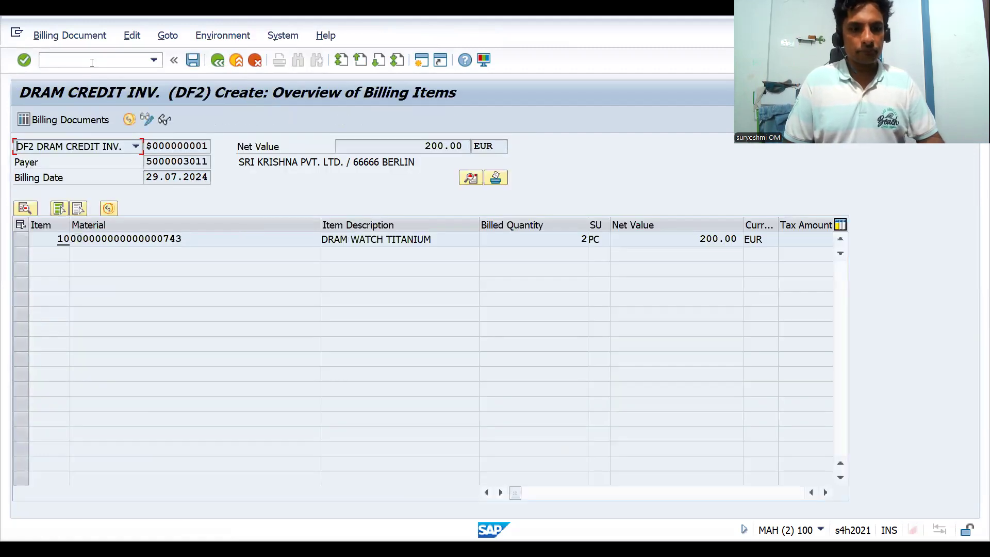
key(ctrl+s)
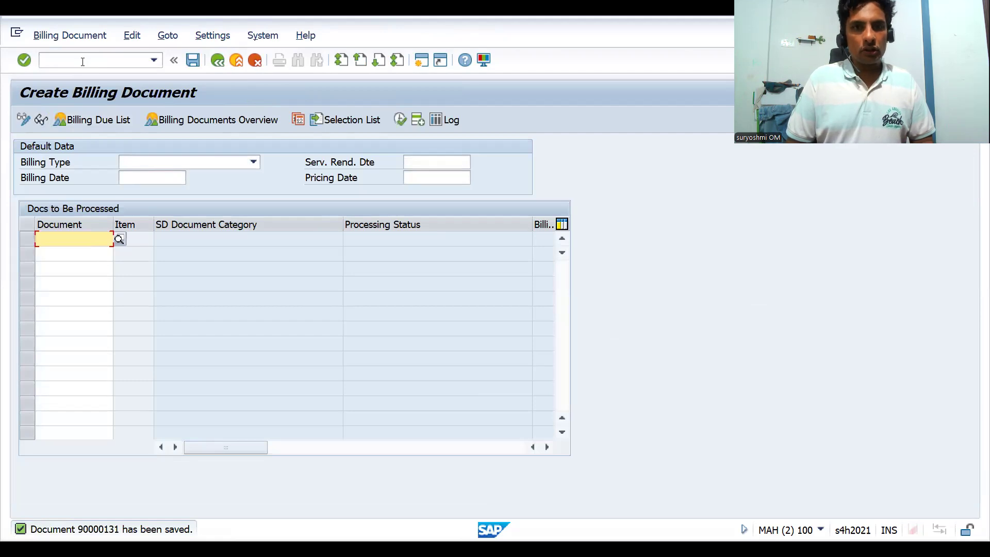
Step: Switch to the shipping point session and open material 743 for changing, with plant ZDR1 and storage location SALE
key(alt+Tab)
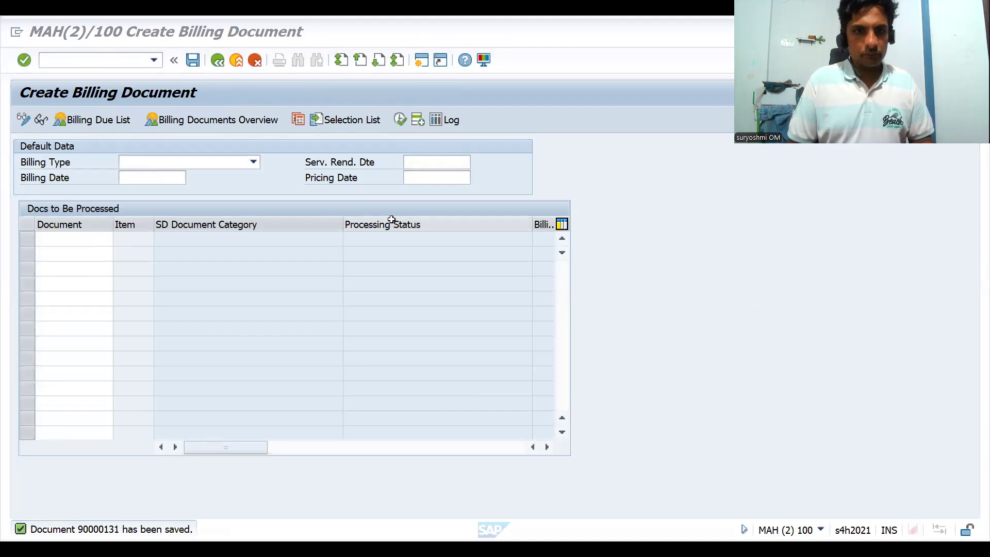
key(alt+Tab)
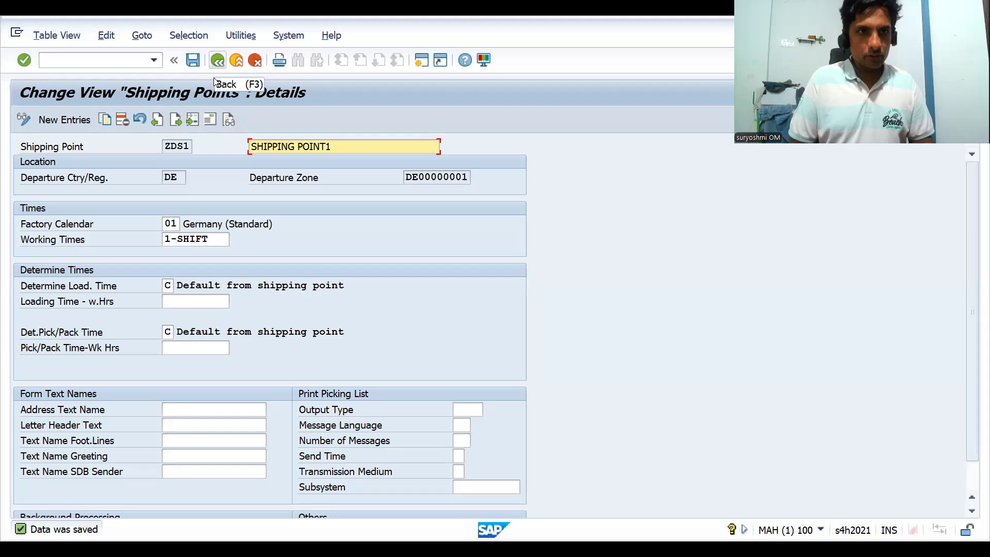
click(81, 55)
text(/nmm03)
key(Return)
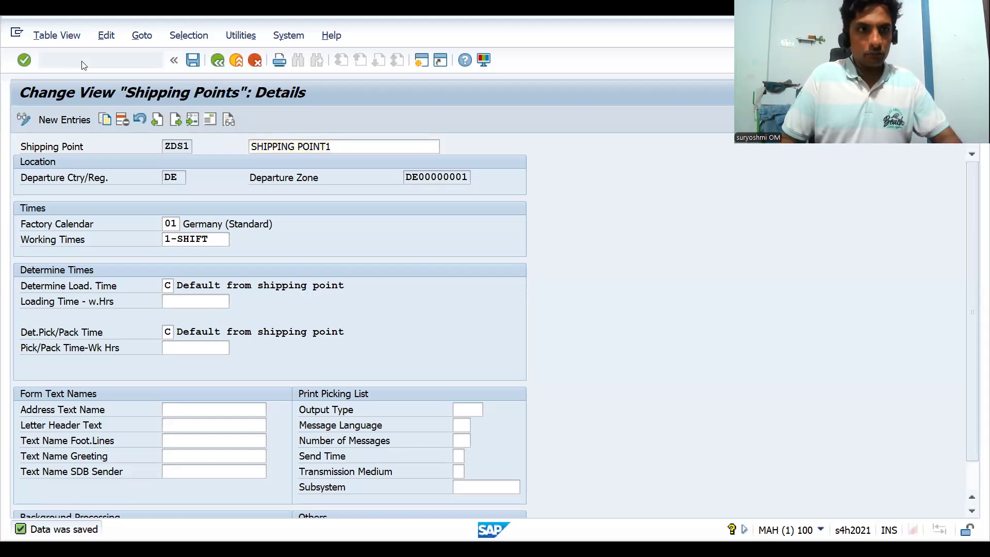
key(Return)
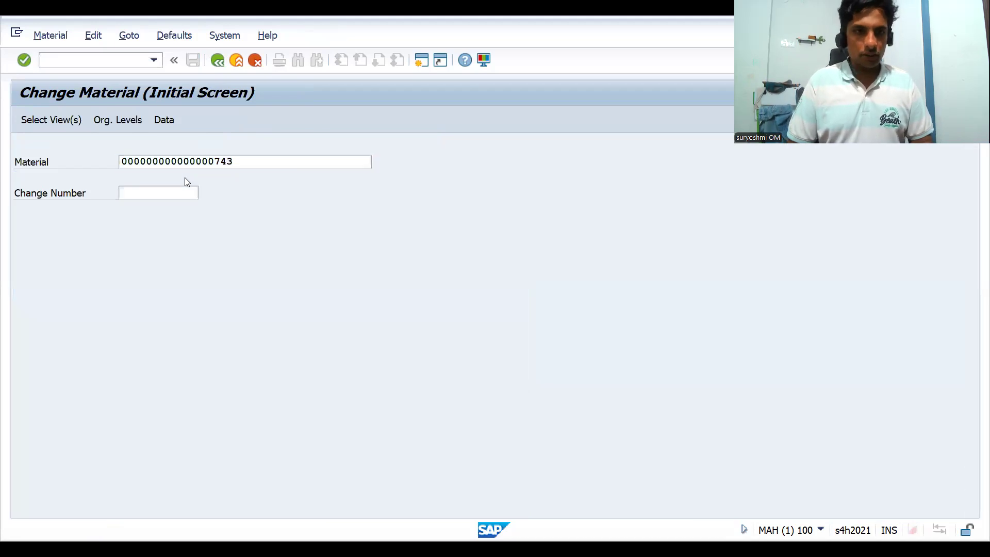
key(Return)
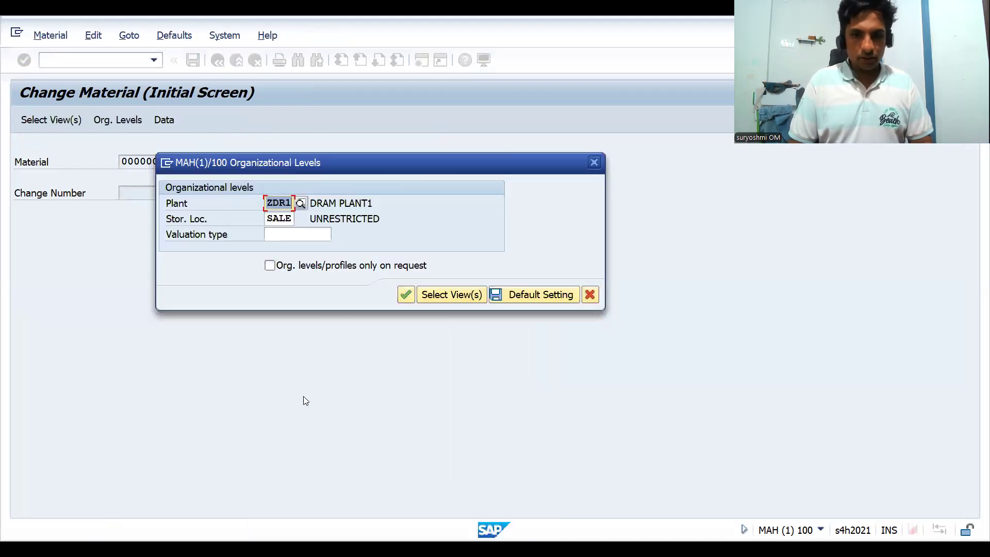
key(Return)
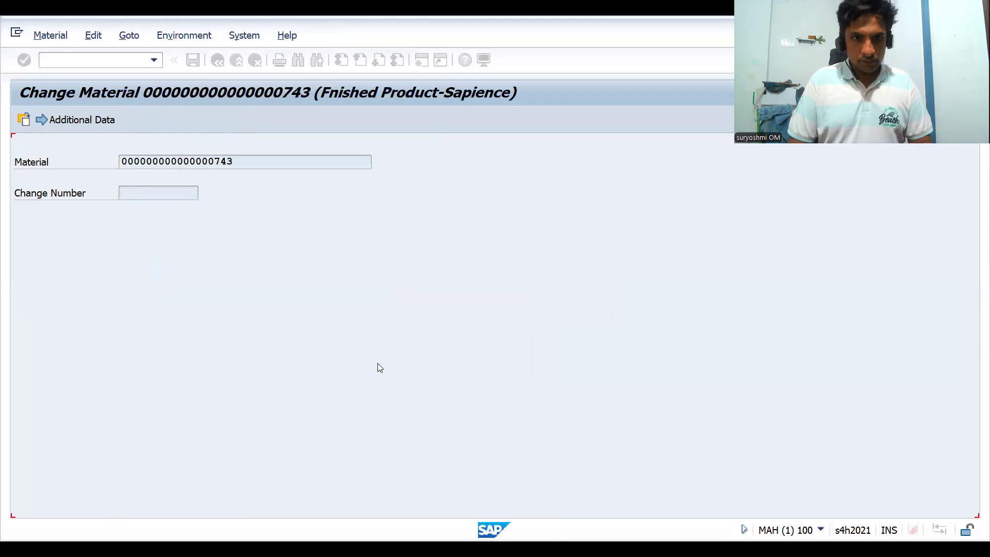
Step: Set the weight unit of material 743 to kg and its gross weight to 101
click(413, 408)
key(BackSpace)
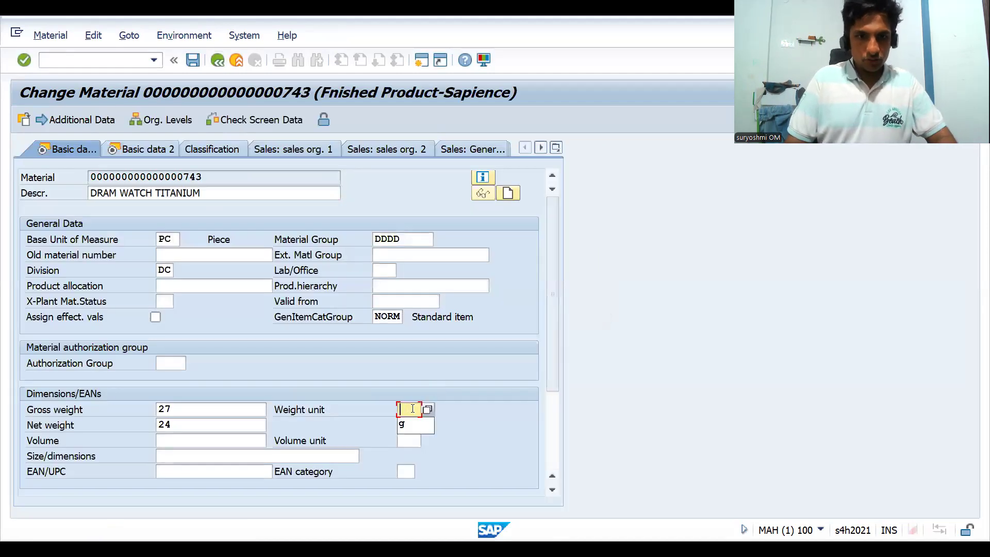
text(kg)
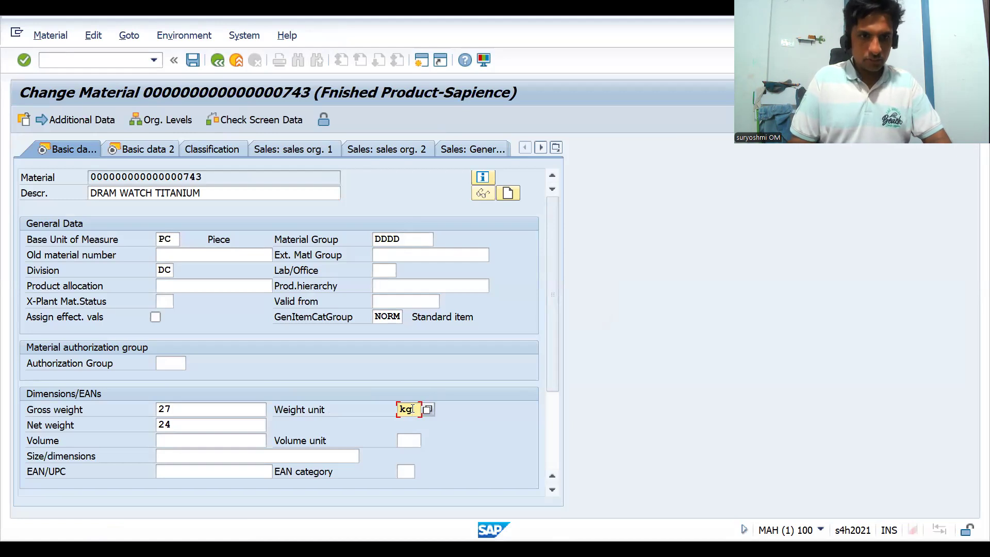
click(180, 408)
key(BackSpace)
key(BackSpace)
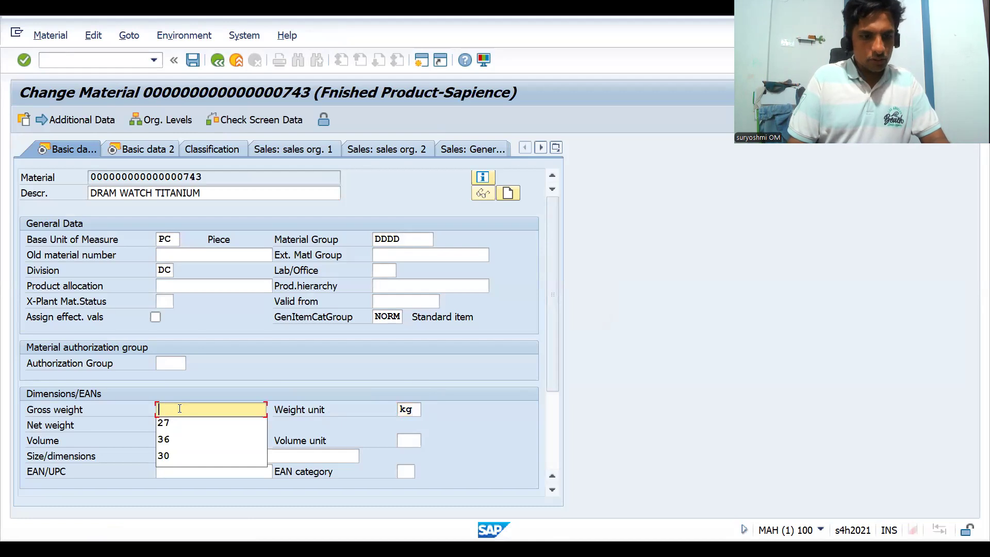
text(101)
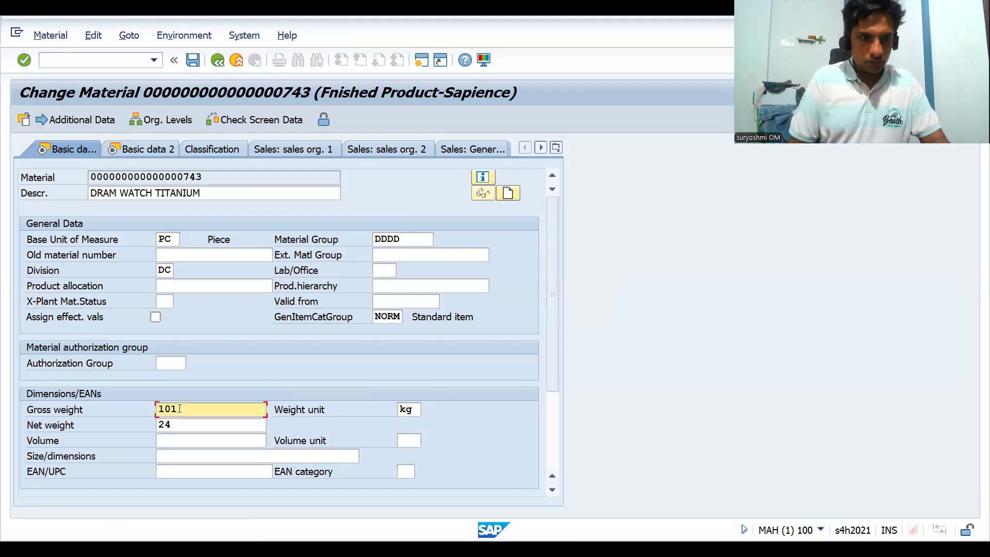
Step: Set the net weight of material 743 to 100 and save the material
click(188, 426)
key(BackSpace)
key(BackSpace)
text(100)
key(Return)
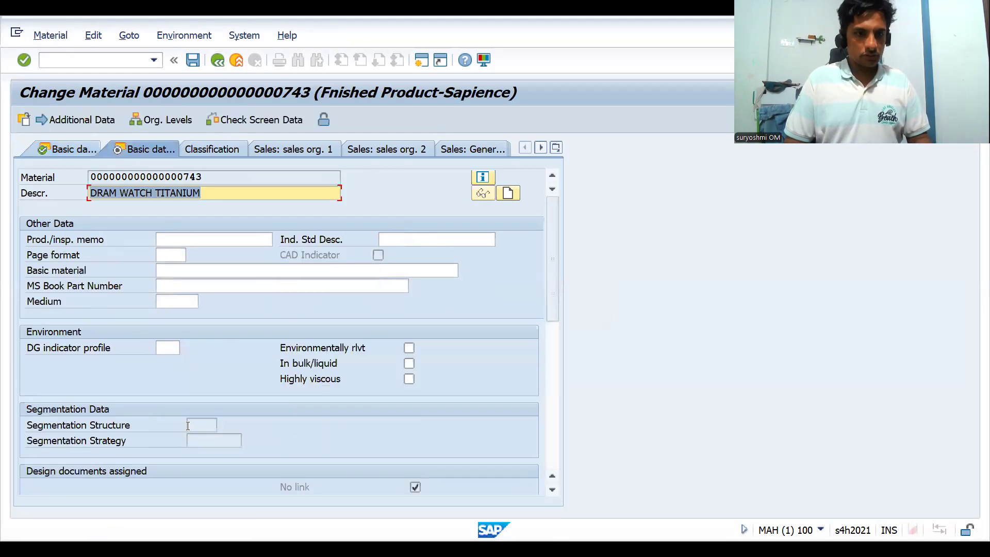
key(Return)
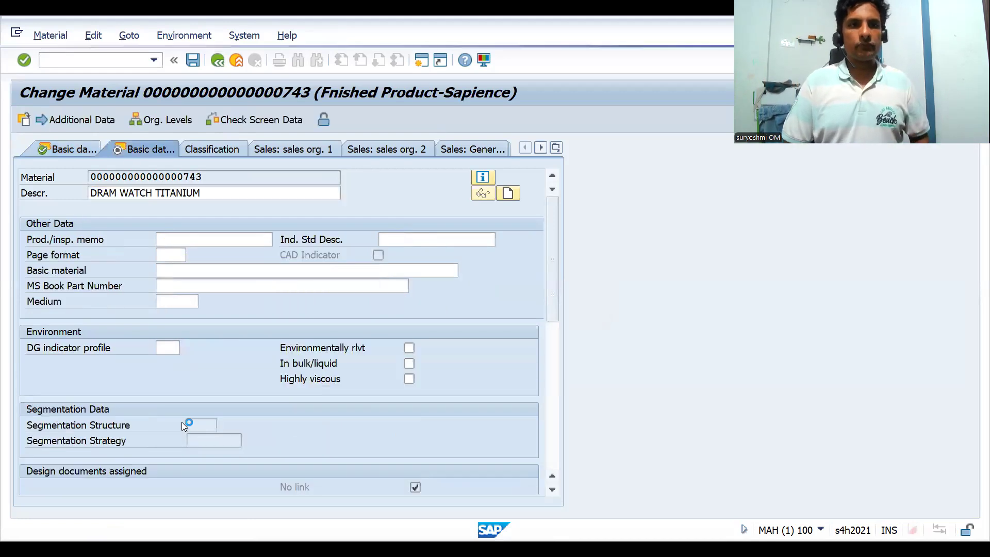
key(ctrl+s)
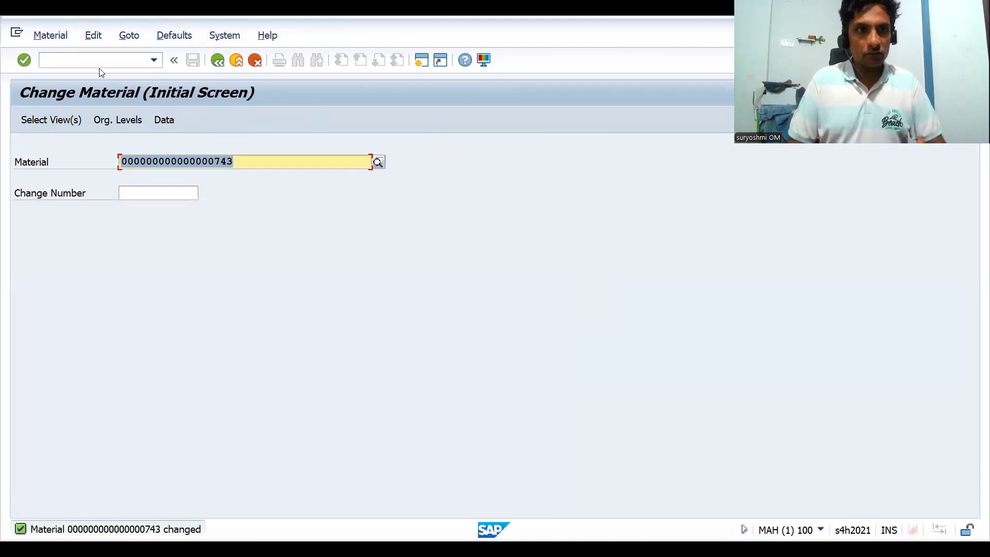
Step: Start another credit sales order of type DOR with VA01 and enter the sold-to party's customer number
key(ctrl+slash)
text(/nva)
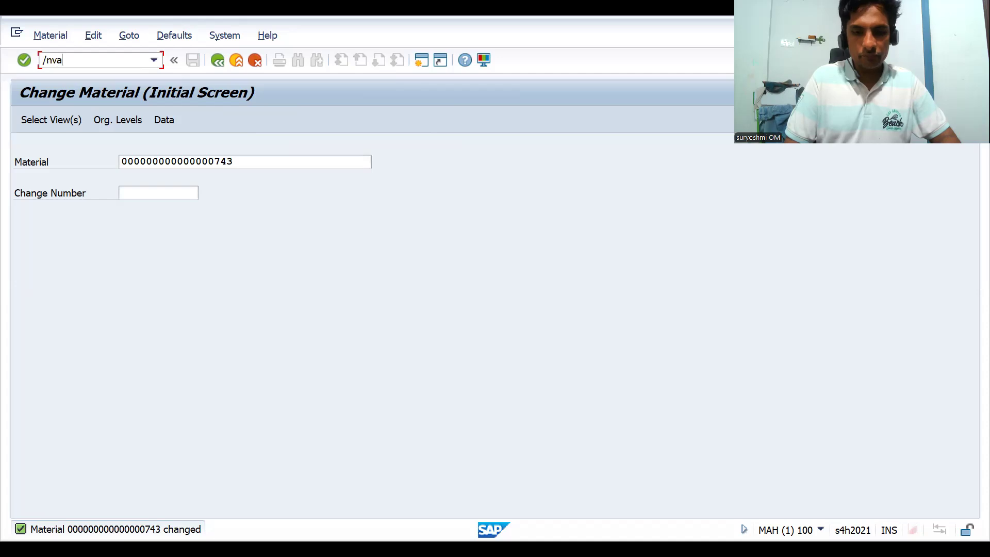
text(01)
key(Return)
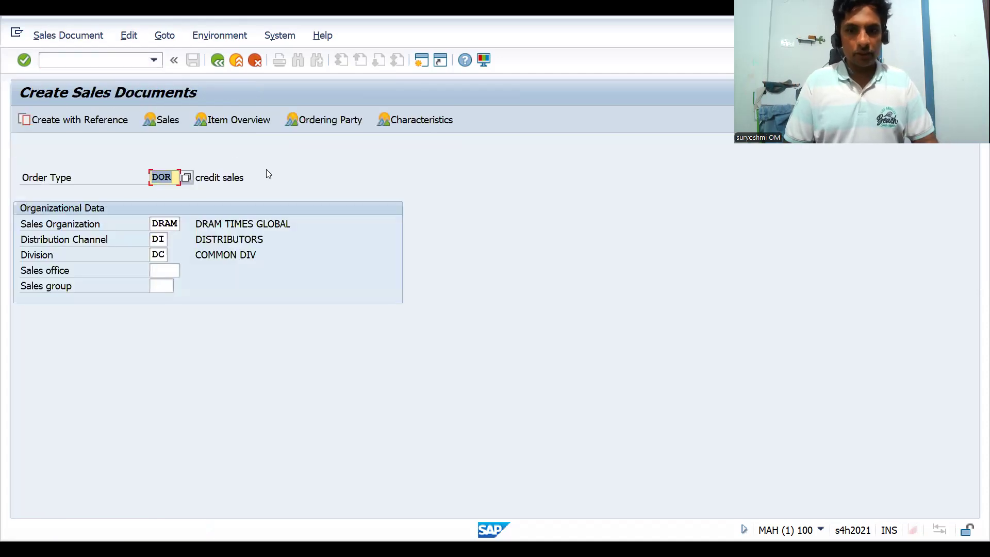
key(Return)
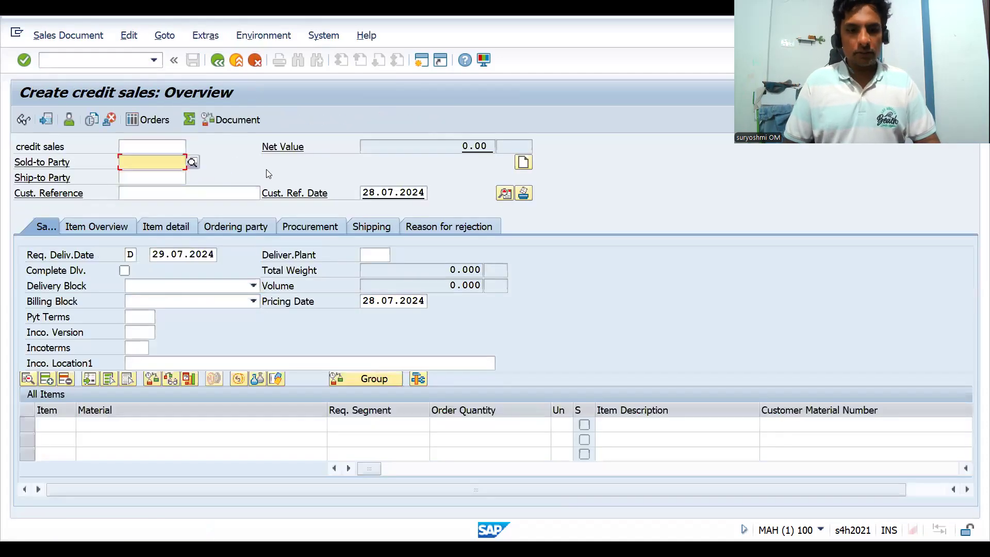
text(5000003011)
key(Return)
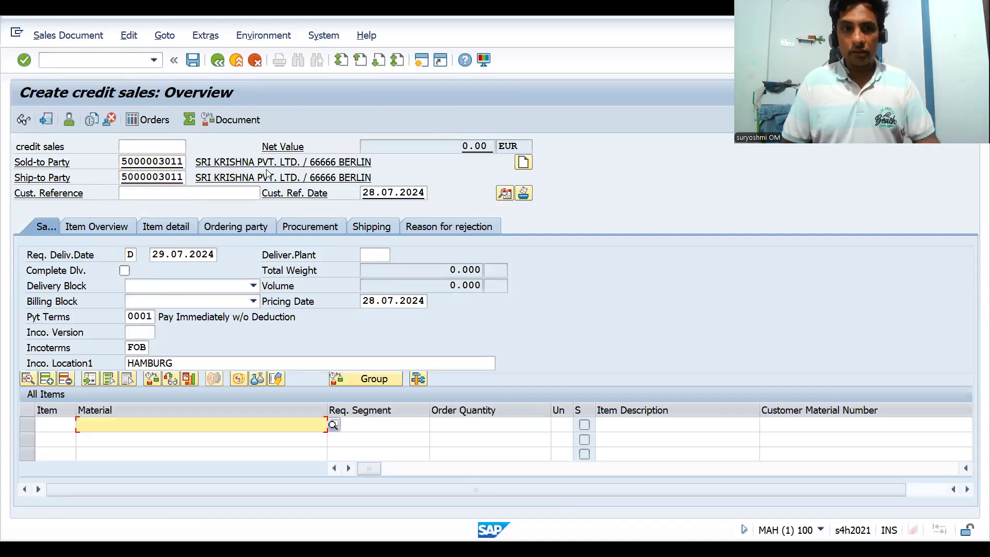
Step: Order 5 pieces of material 743 and open the item's shipping data to check its route and weights
key(space)
key(Down)
key(Return)
key(Tab)
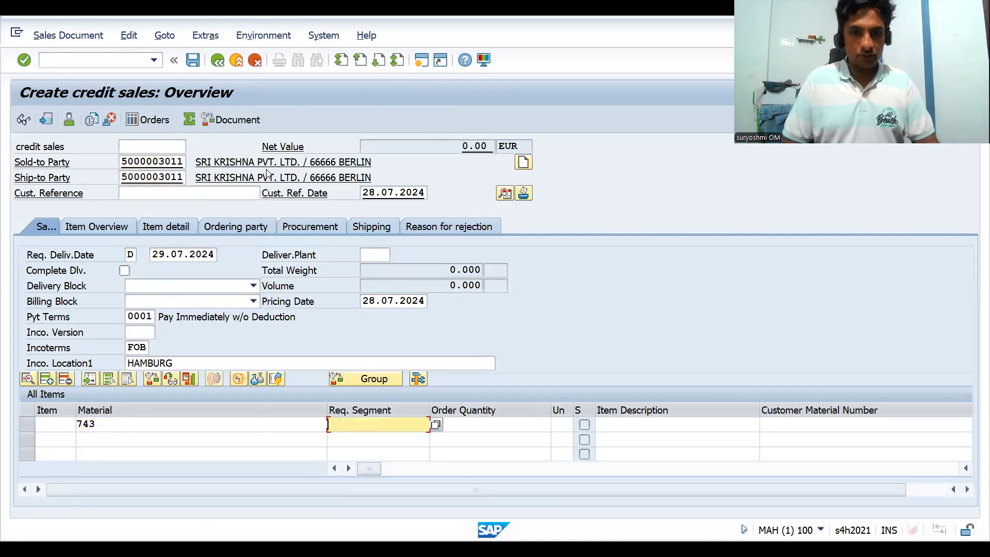
key(Tab)
text(5)
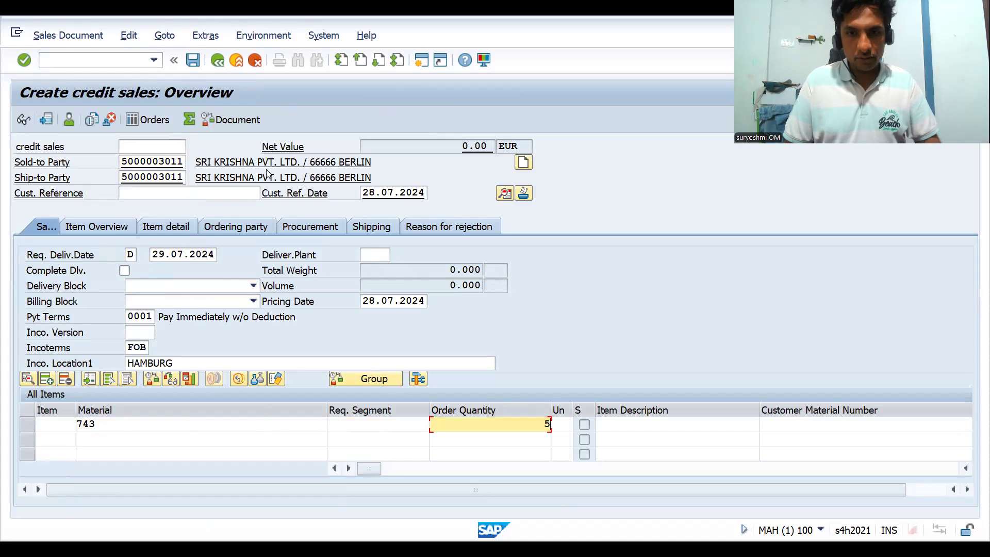
key(Return)
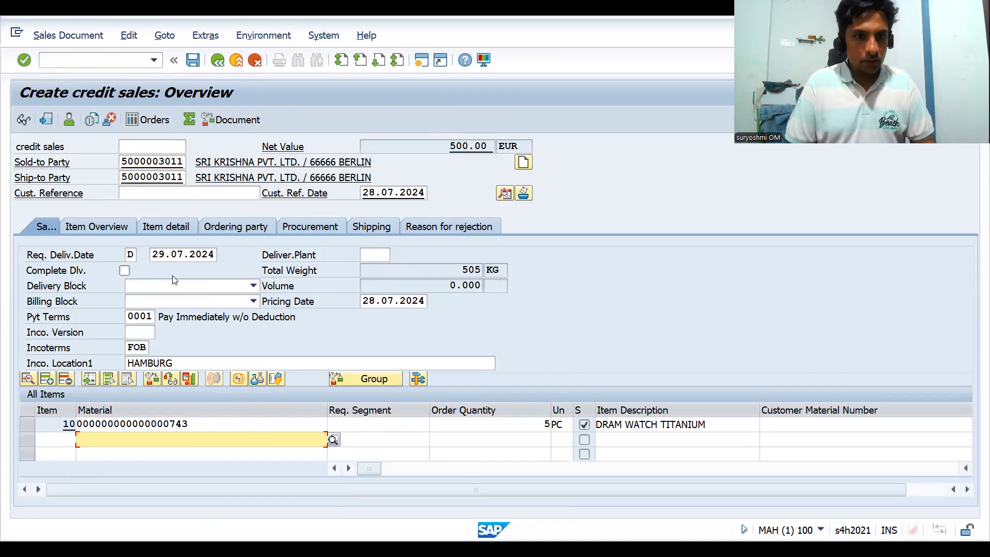
double_click(233, 424)
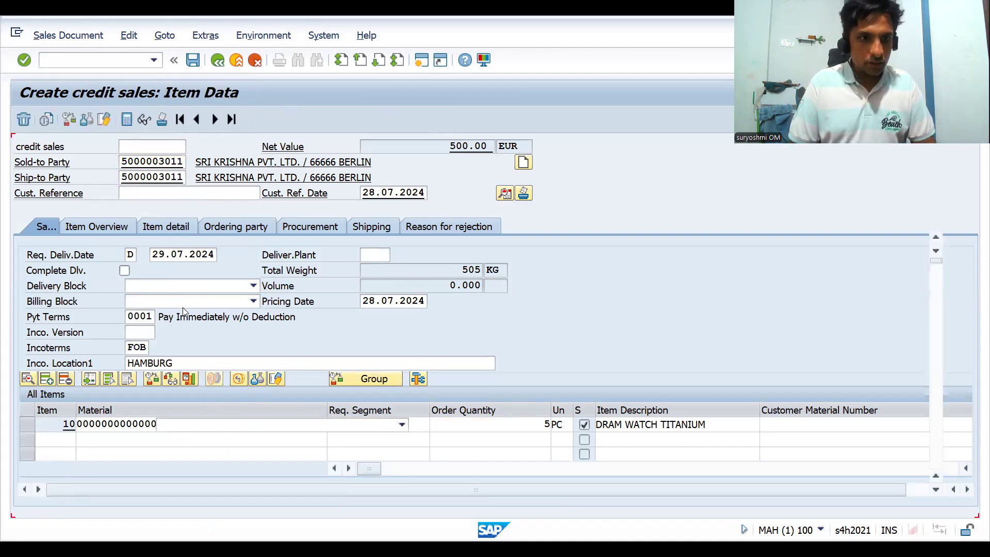
click(139, 212)
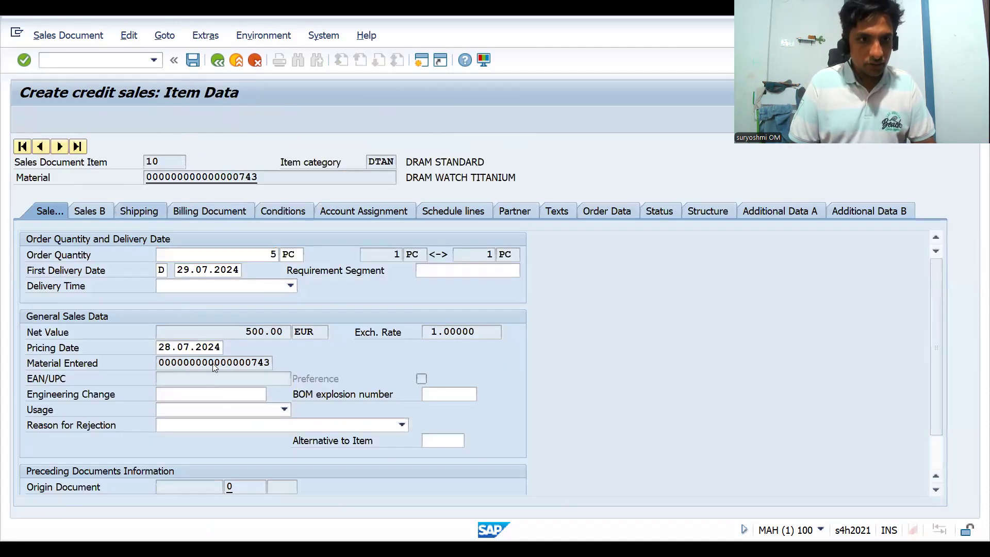
Step: Leave the order for transaction BP and assign grouping D001 DRAM NUM to the new organization
click(59, 62)
text(/n)
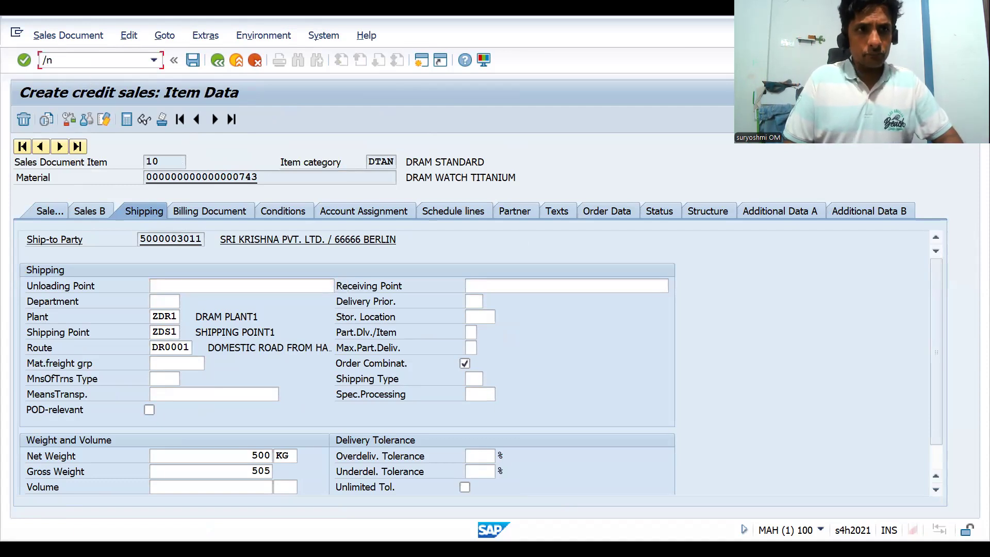
text(bp)
key(Return)
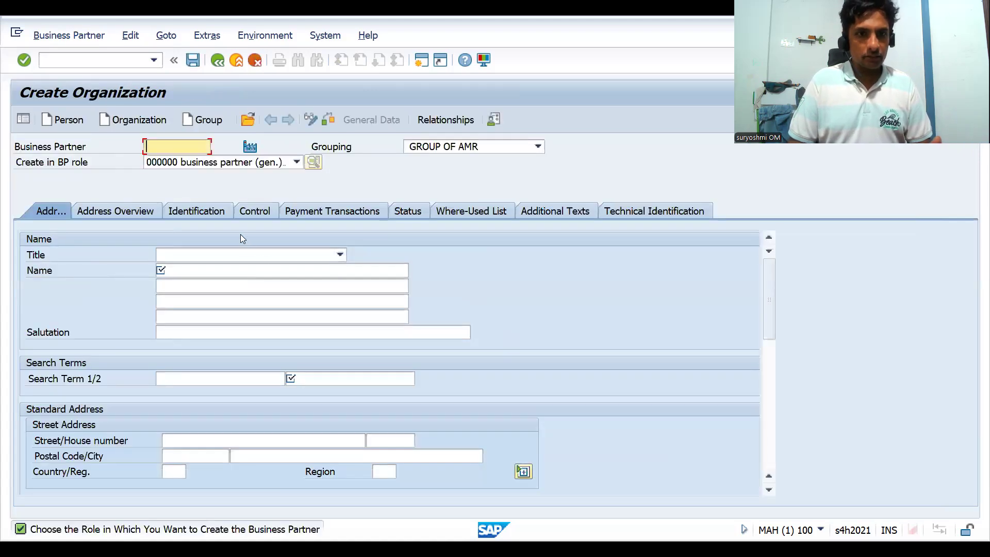
click(443, 148)
scroll(430, 154, up, 15)
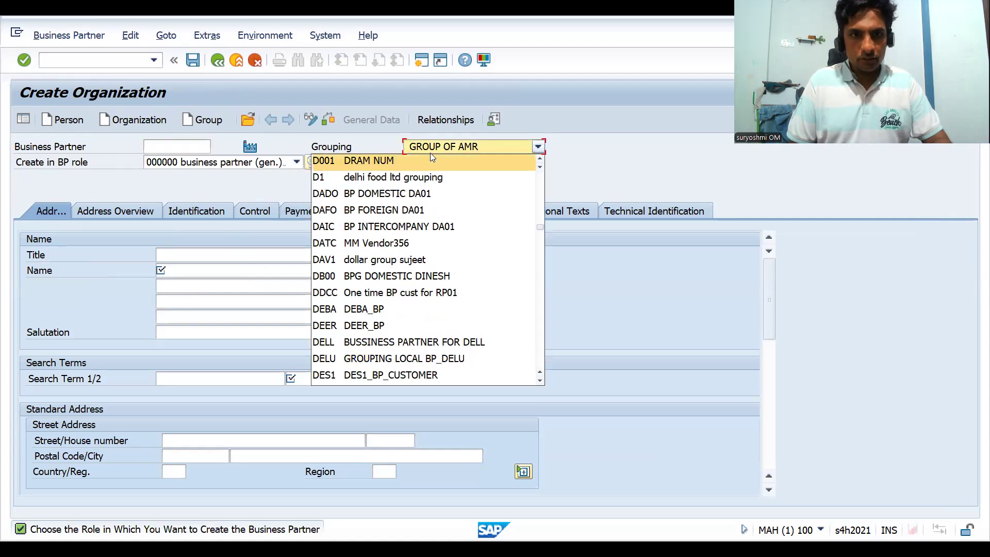
click(424, 156)
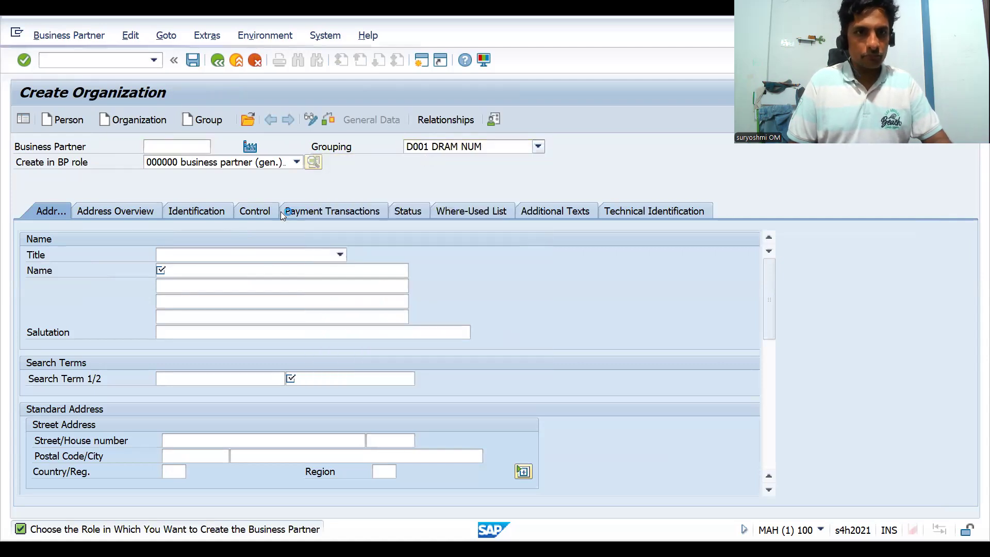
Step: Give the new organization the title 0003 Company and the name KING OF MYSORE
click(202, 254)
click(198, 271)
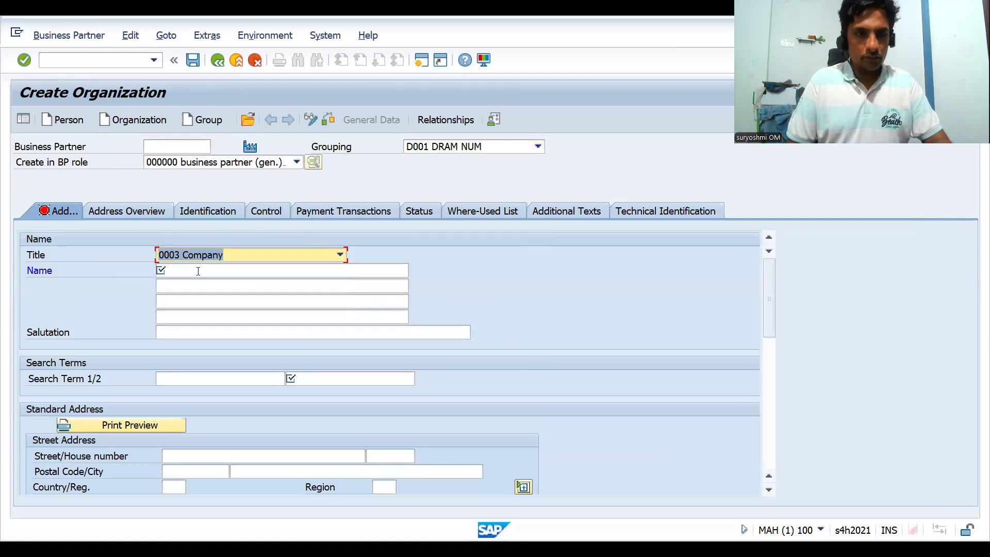
click(200, 269)
text(dra)
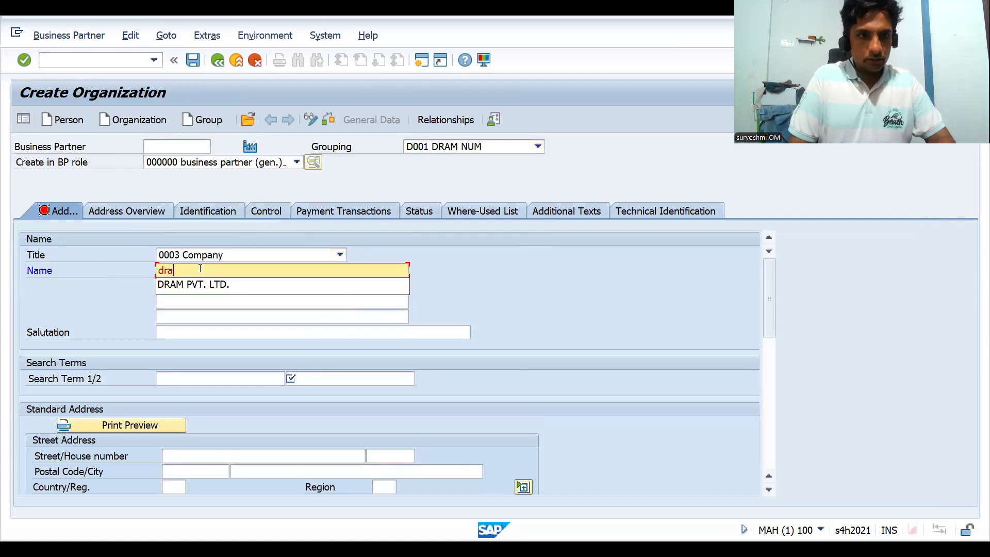
key(BackSpace)
key(BackSpace)
key(BackSpace)
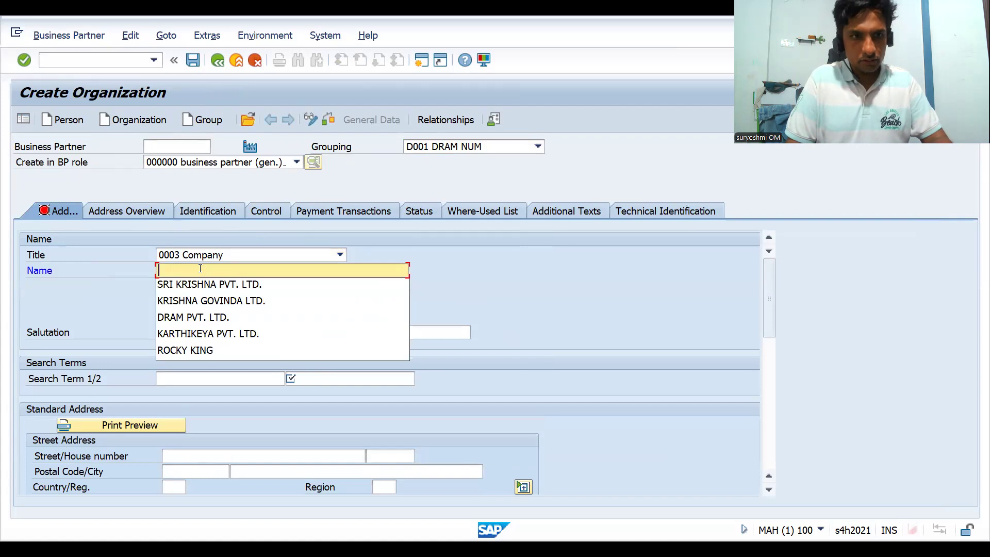
text(KING)
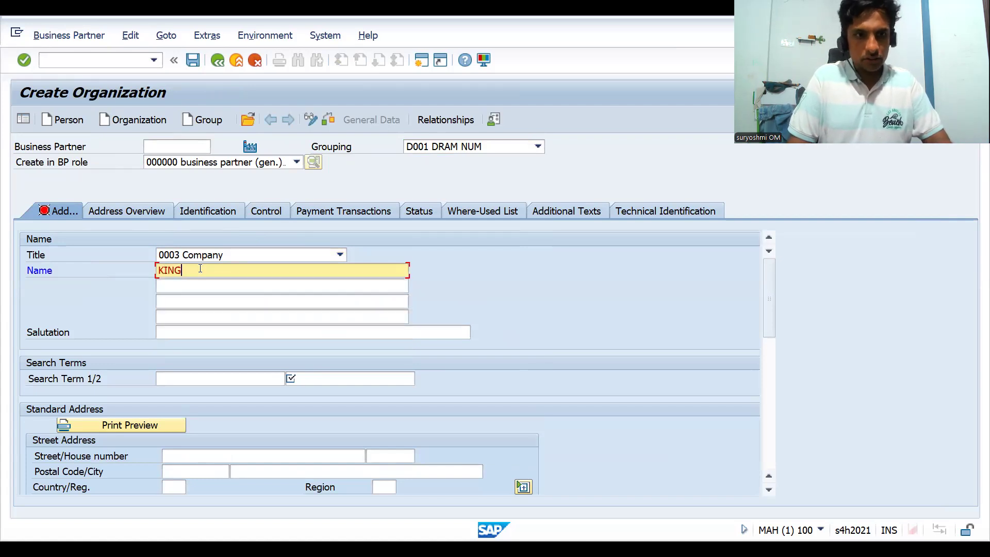
text( OF)
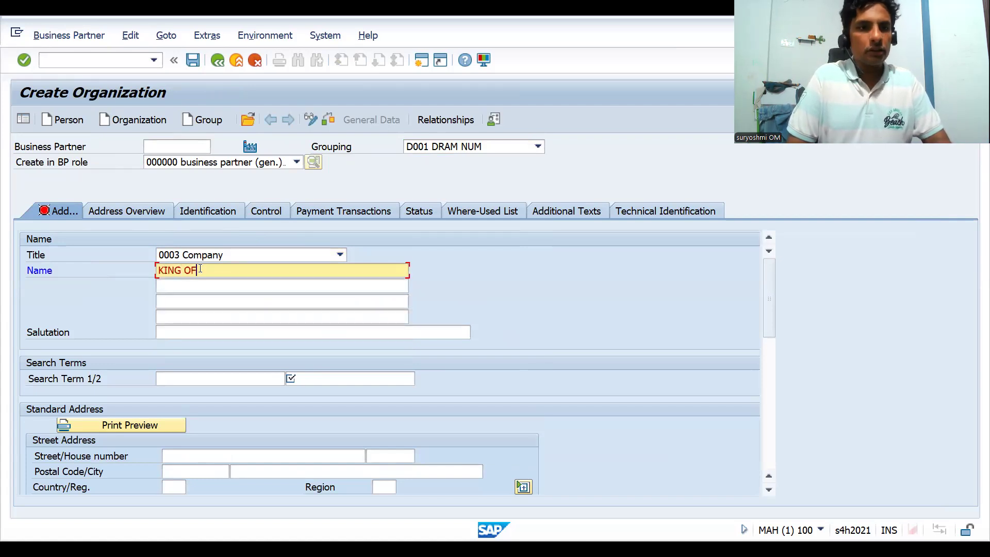
text( MYSORE)
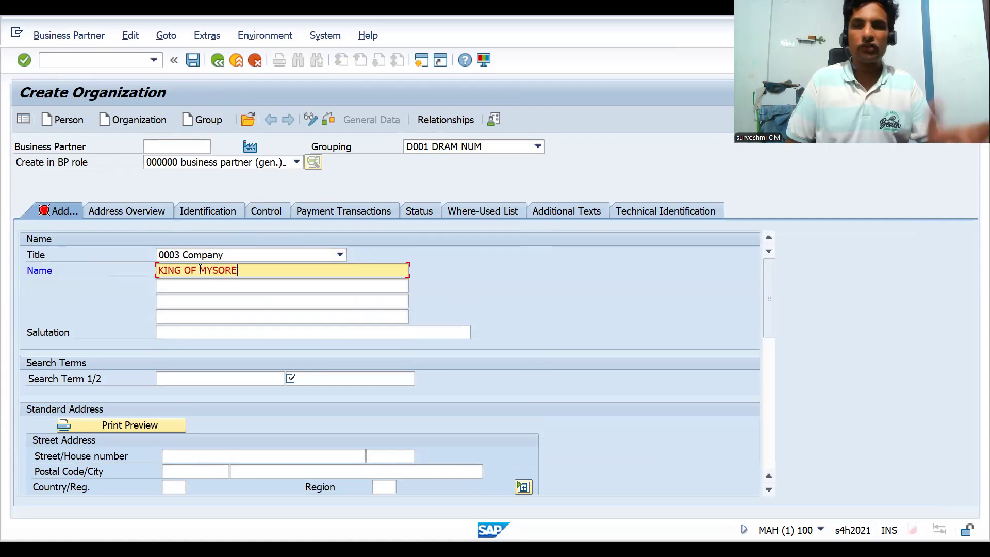
Step: Enter WATCH and WATCH5 as the organization's two search terms
click(193, 380)
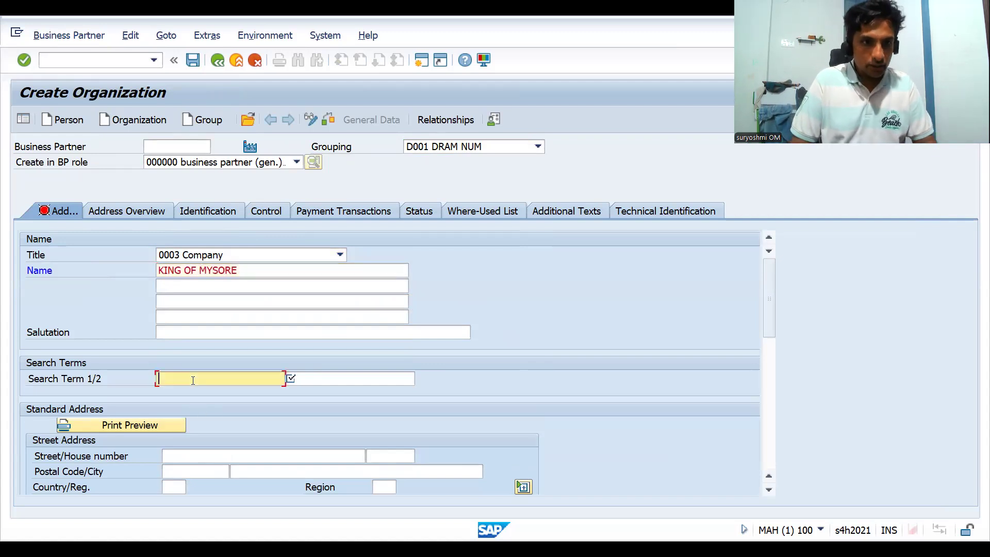
text(KI)
key(BackSpace)
key(BackSpace)
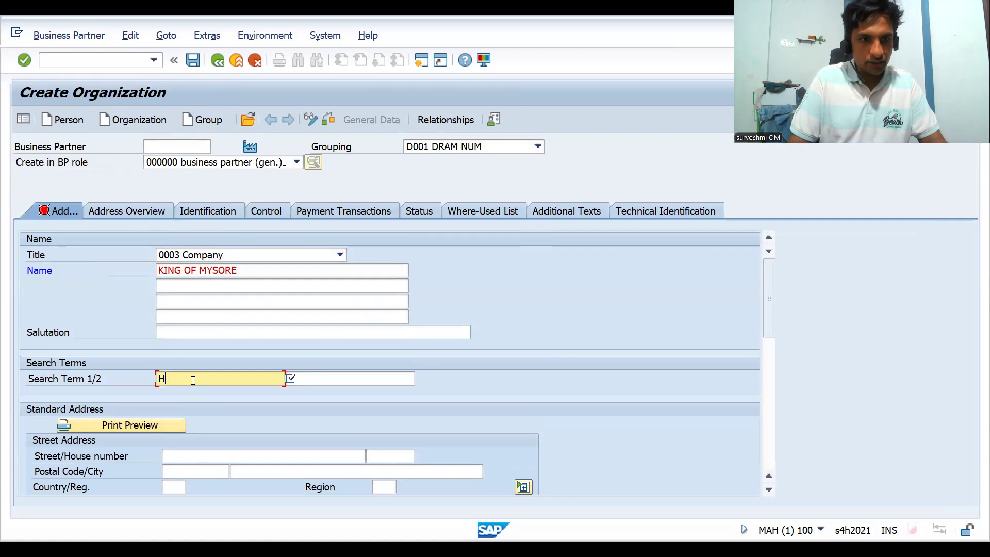
key(Down)
key(Tab)
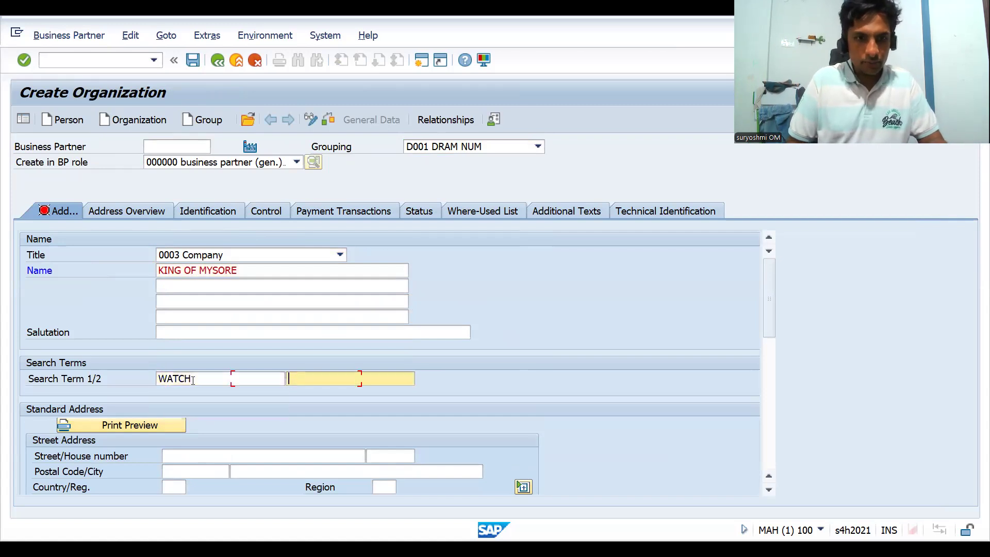
key(Down)
key(Down)
key(Return)
key(Tab)
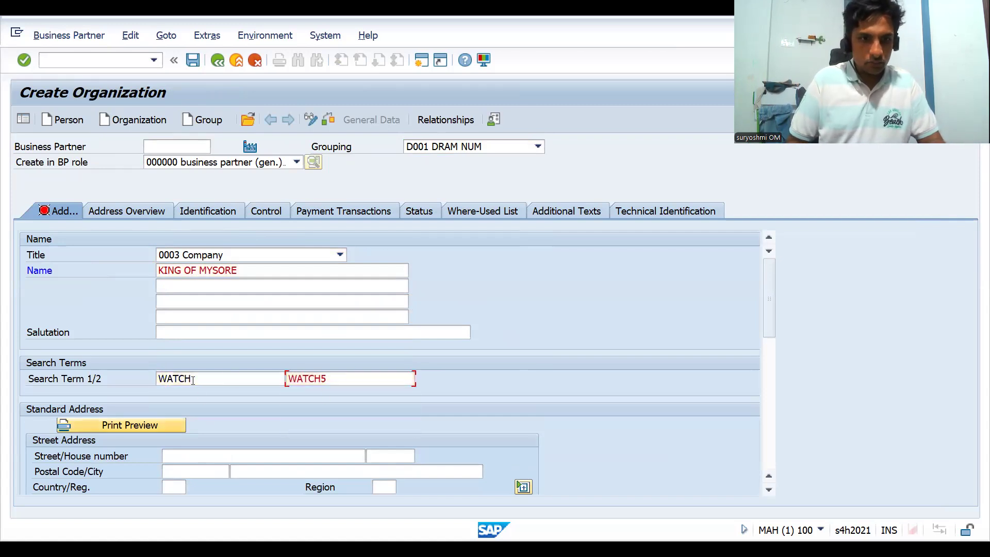
Step: Fill in the postal code and the city BANGALORE in the organization's standard address
key(Tab)
key(Tab)
key(Tab)
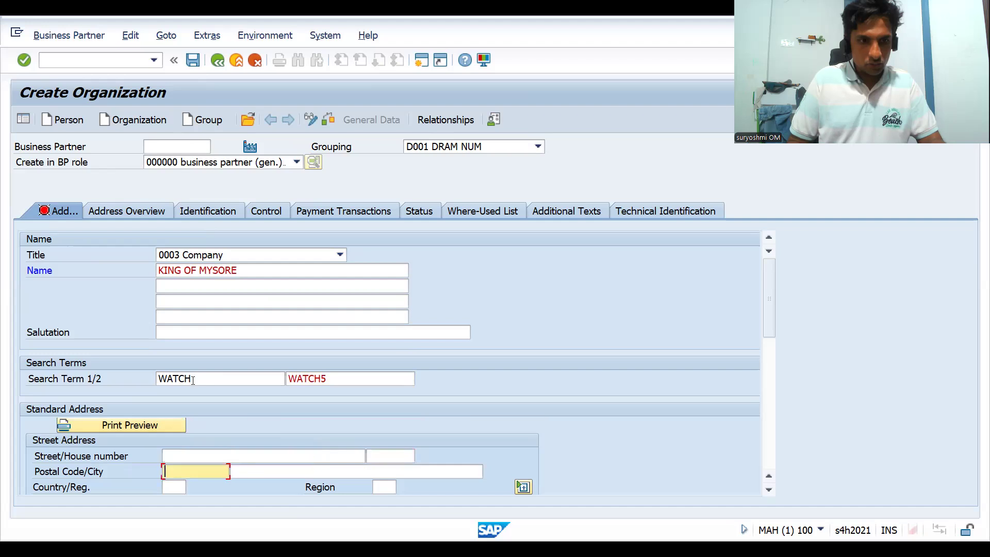
text(56008)
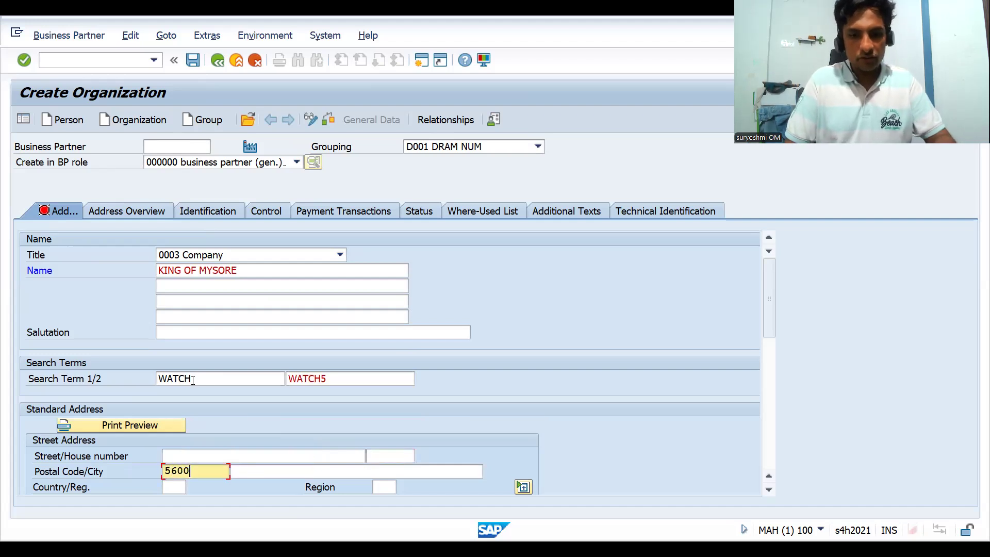
key(BackSpace)
text(98)
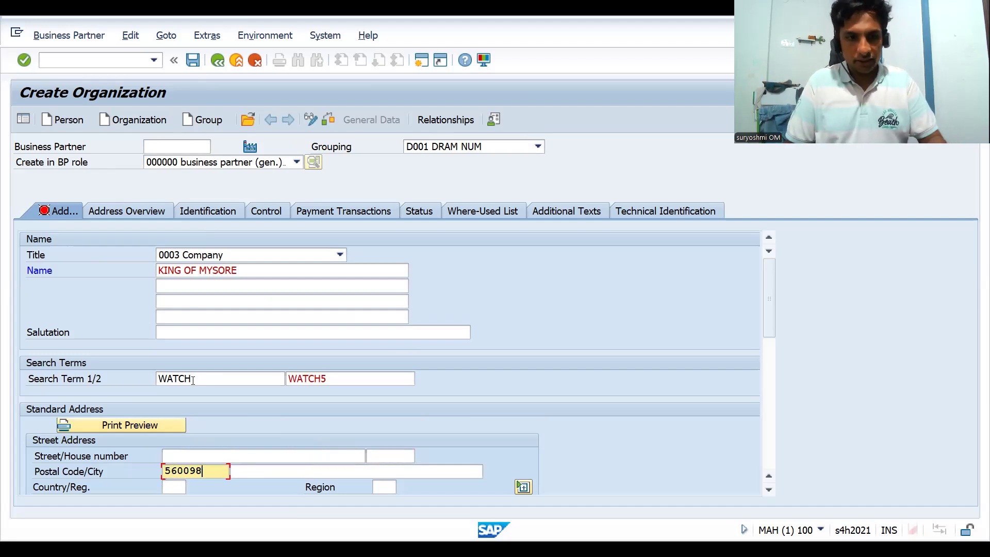
key(Tab)
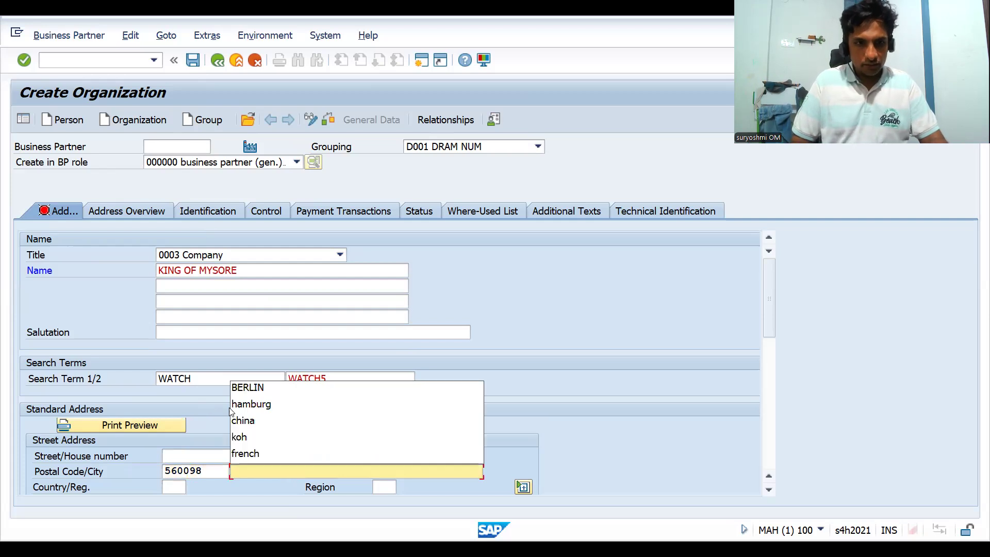
text(BANGALORE)
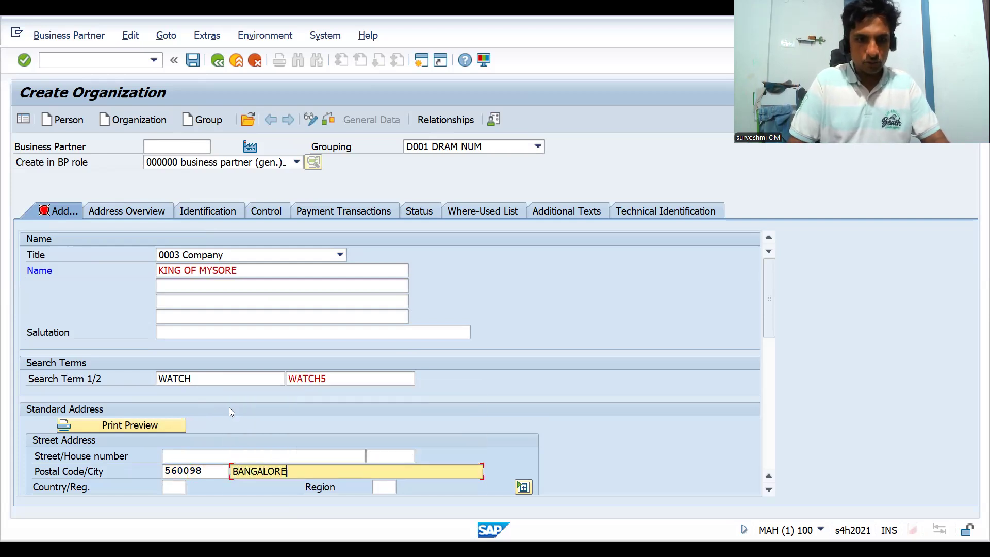
key(Tab)
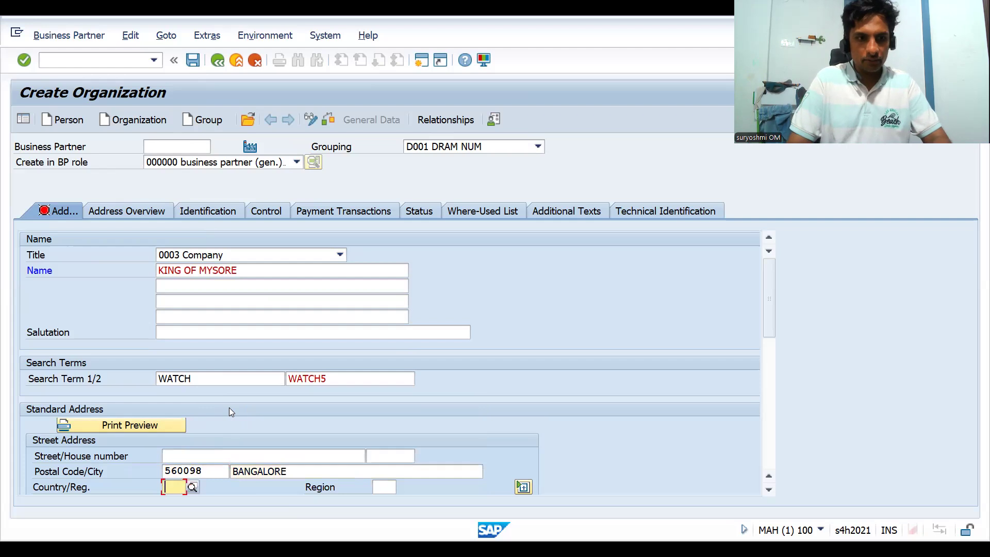
Step: Set the address country to IN and choose KA Karnataka as its region
text(IN)
key(Tab)
key(Tab)
key(F4)
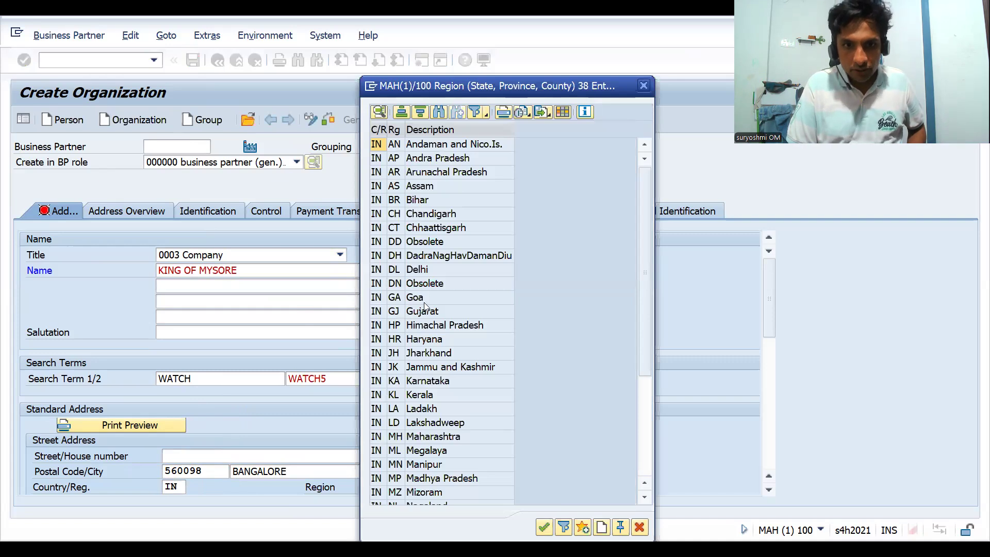
double_click(420, 383)
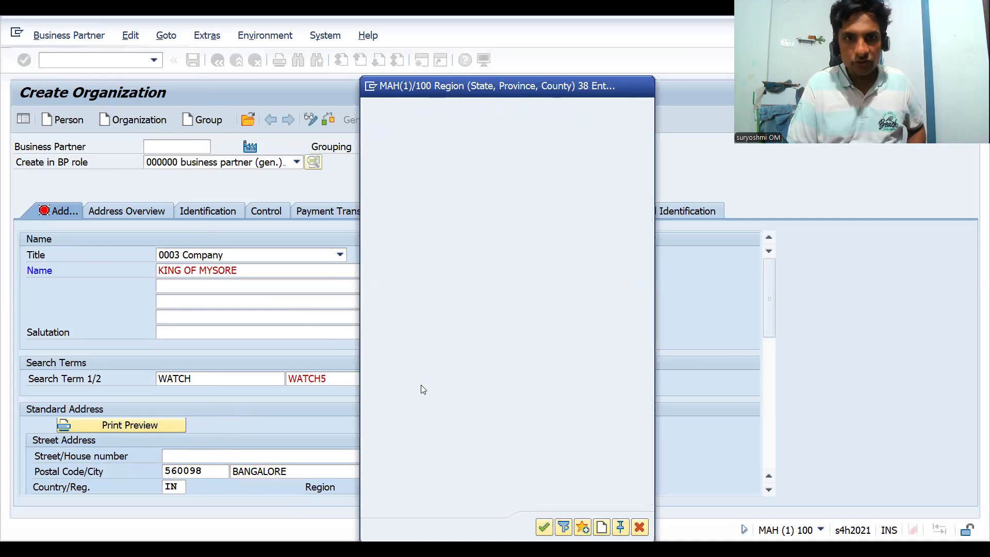
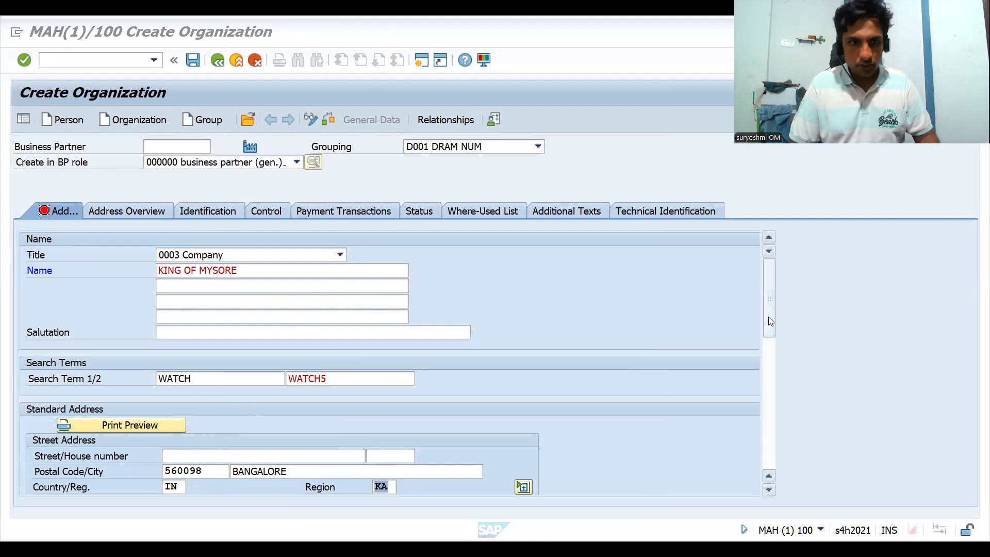
Step: Set the communication language to EN English and save the business partner
drag(769, 317, 761, 393)
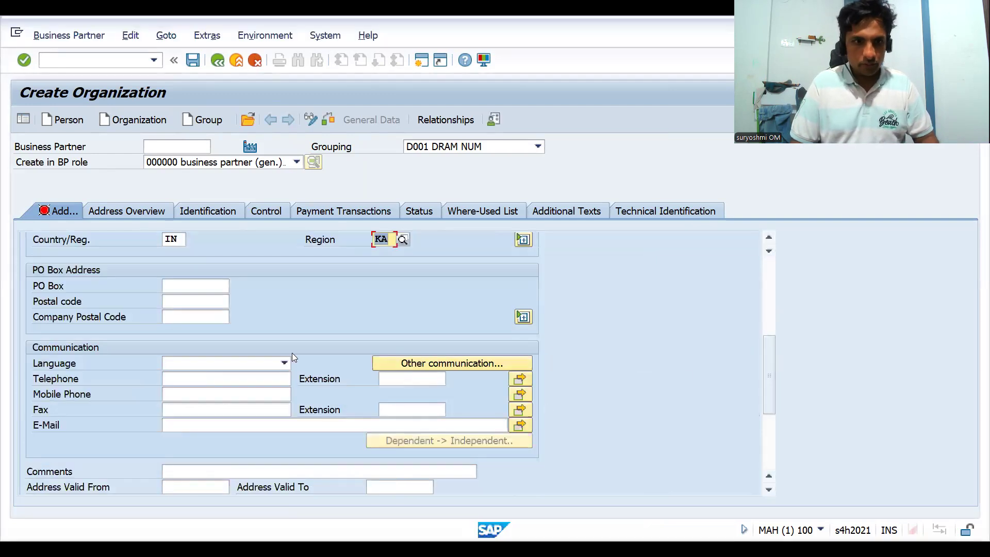
click(217, 365)
key(d)
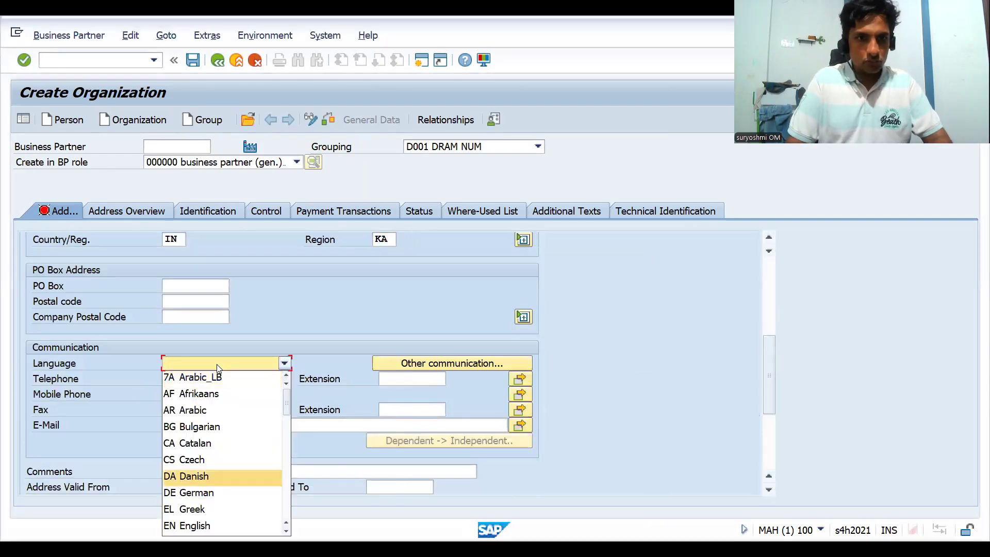
key(n)
key(e)
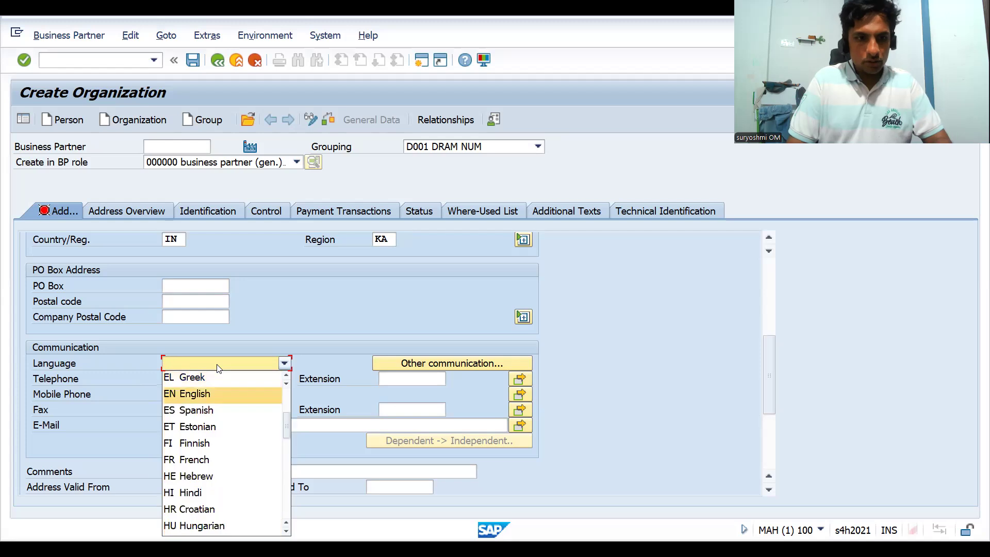
key(Return)
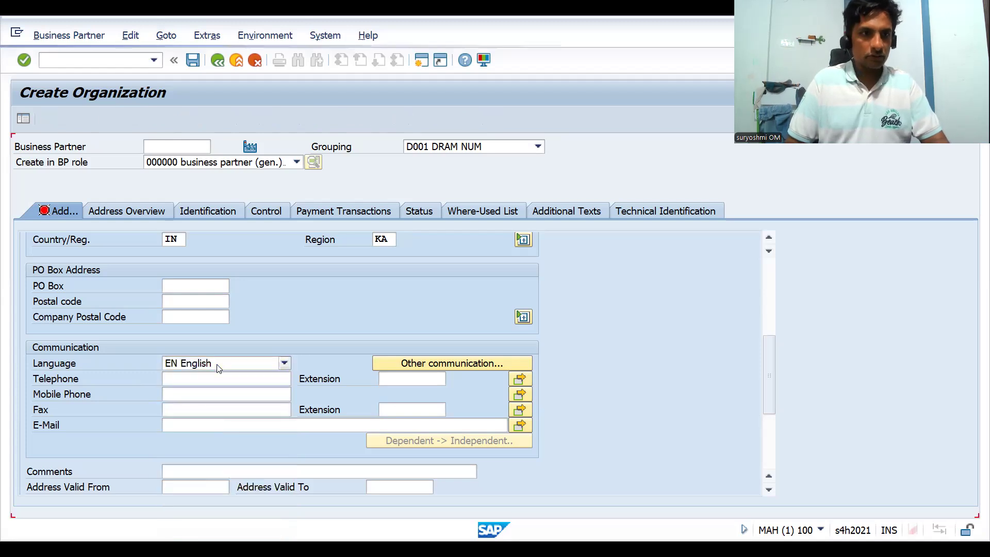
key(ctrl+s)
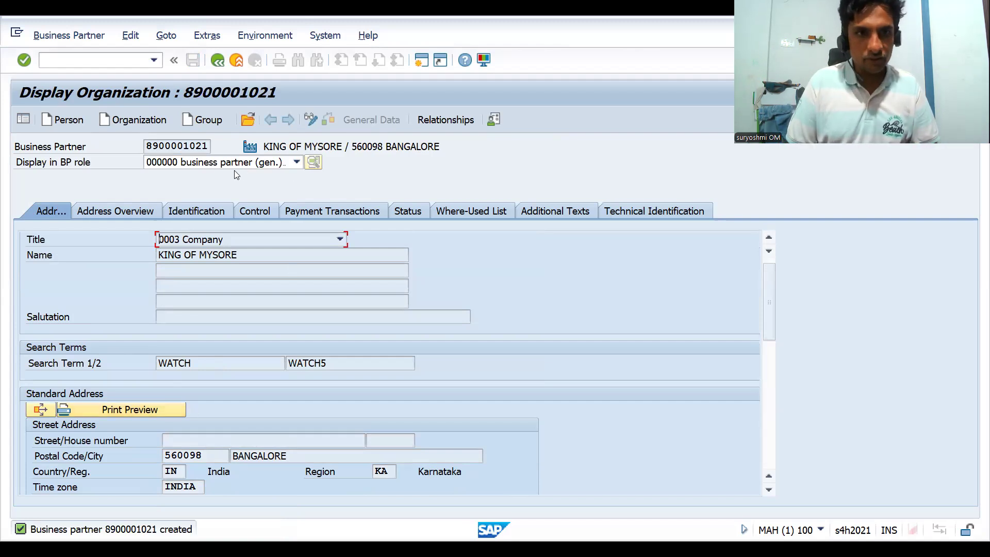
Step: Switch the new organization to change mode and assign it the BP role ZFCU01 DRAM CUST SD ROLE
click(311, 122)
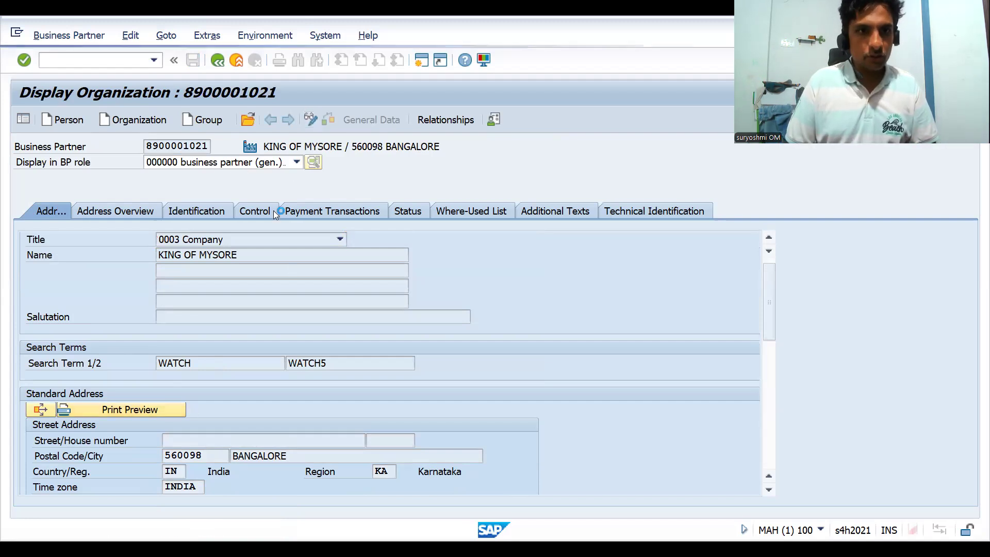
click(249, 163)
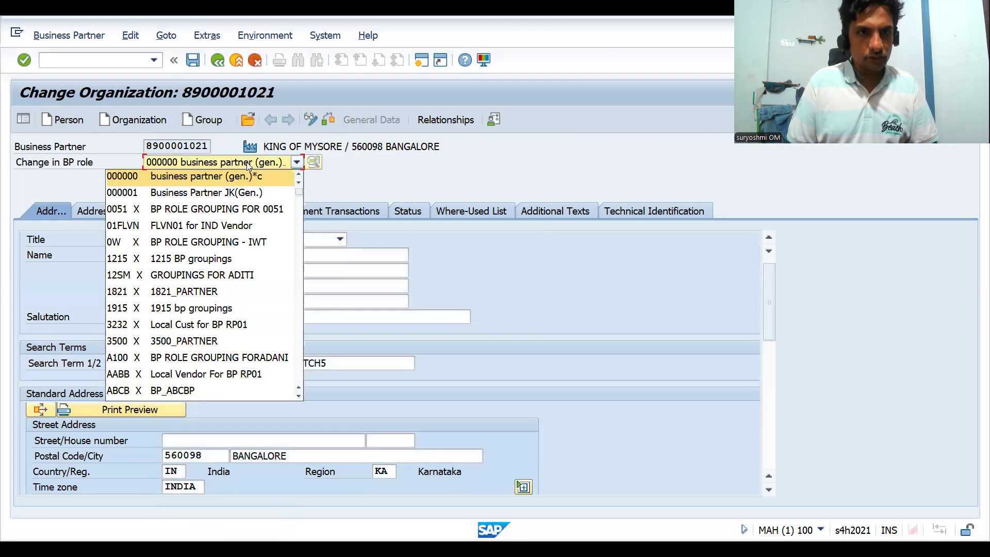
key(End)
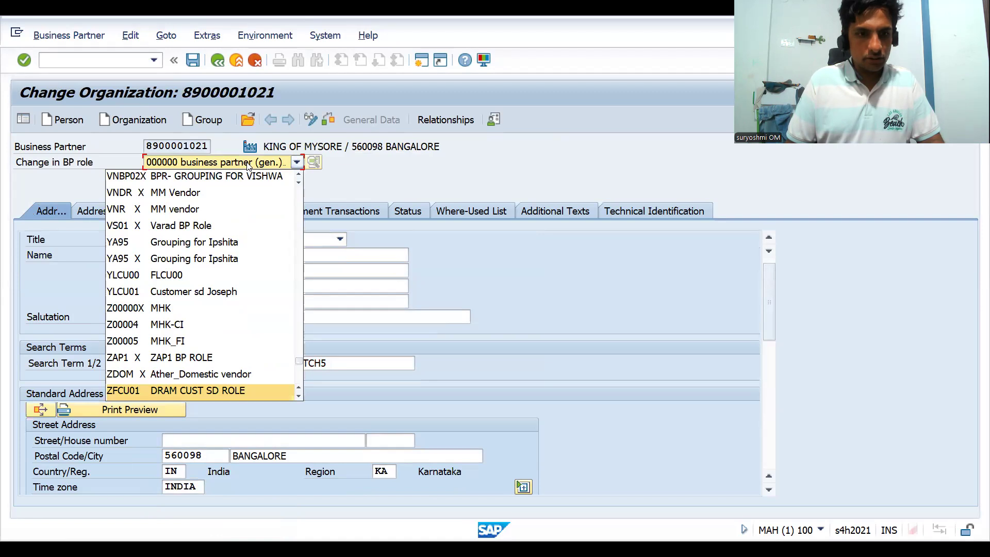
key(Return)
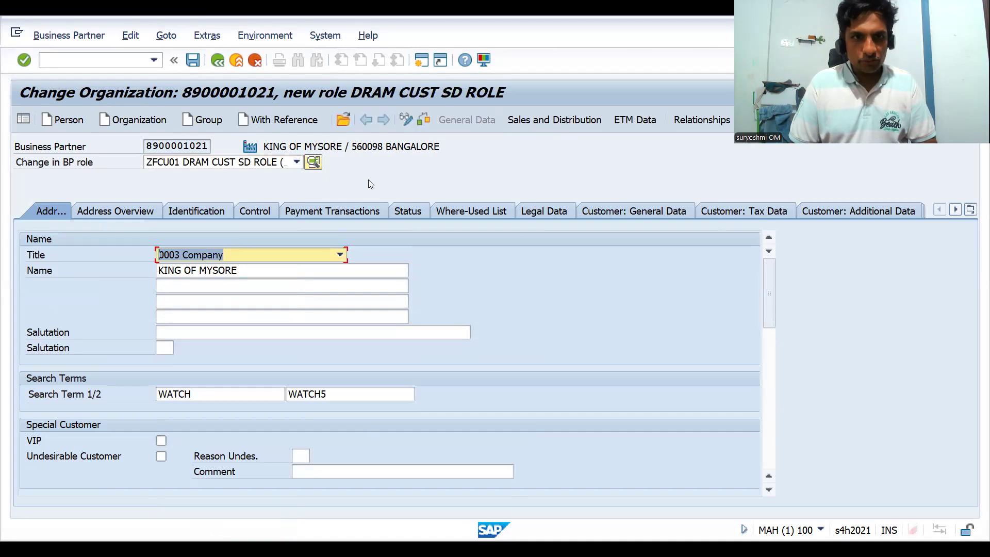
Step: Enter the customer's sales area with sales organization DRAM, distribution channel DI and division DC
click(506, 120)
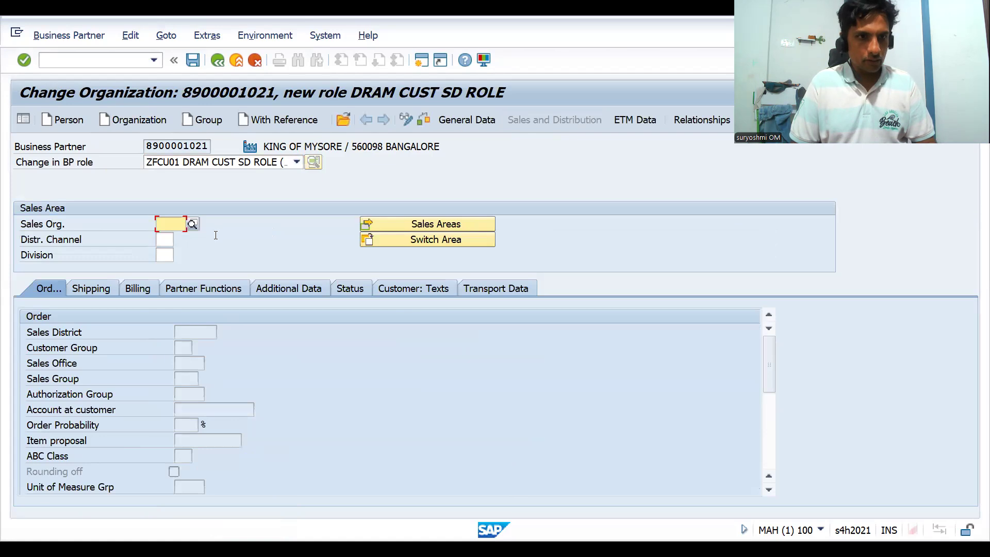
key(Down)
key(Down)
key(Return)
key(Tab)
key(Tab)
key(Down)
key(Down)
key(Return)
key(Tab)
key(Tab)
key(Down)
key(Down)
key(Return)
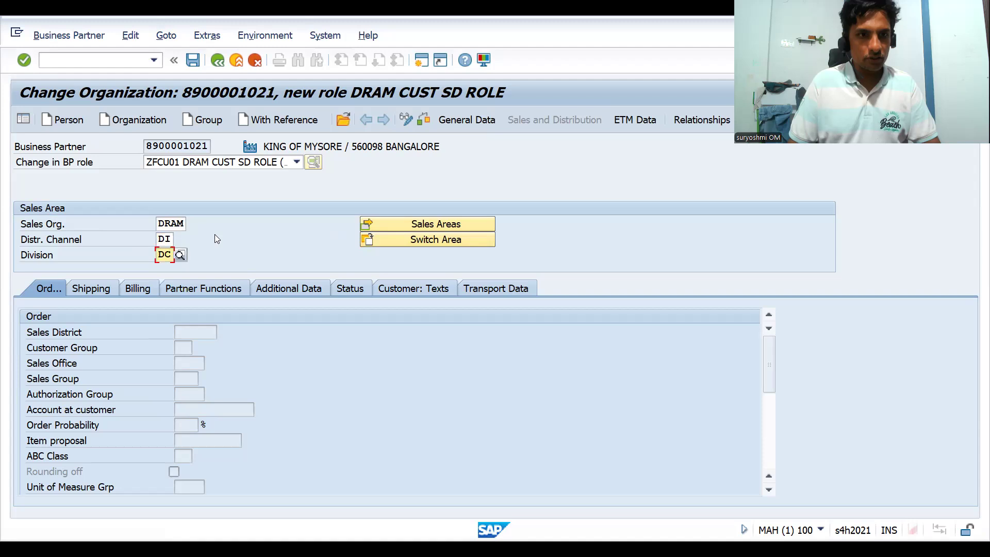
key(Return)
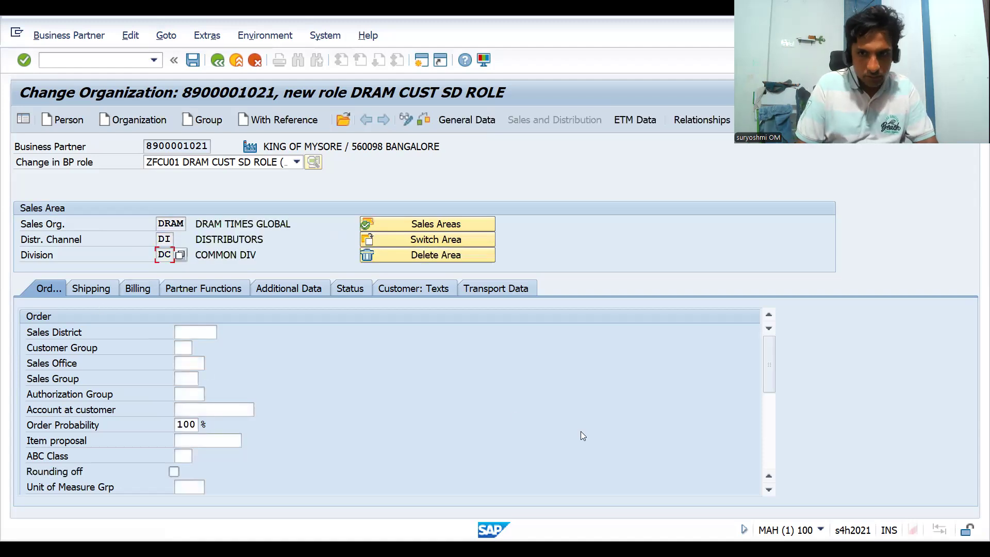
Step: Set the customer pricing procedure to 1 Standard in the sales area's order data
click(769, 439)
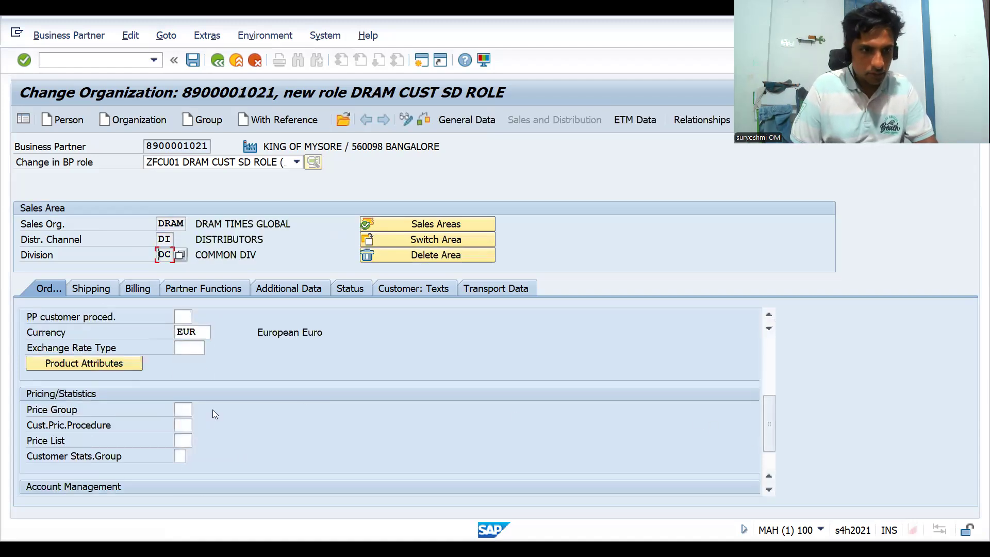
click(178, 424)
text(1)
key(Return)
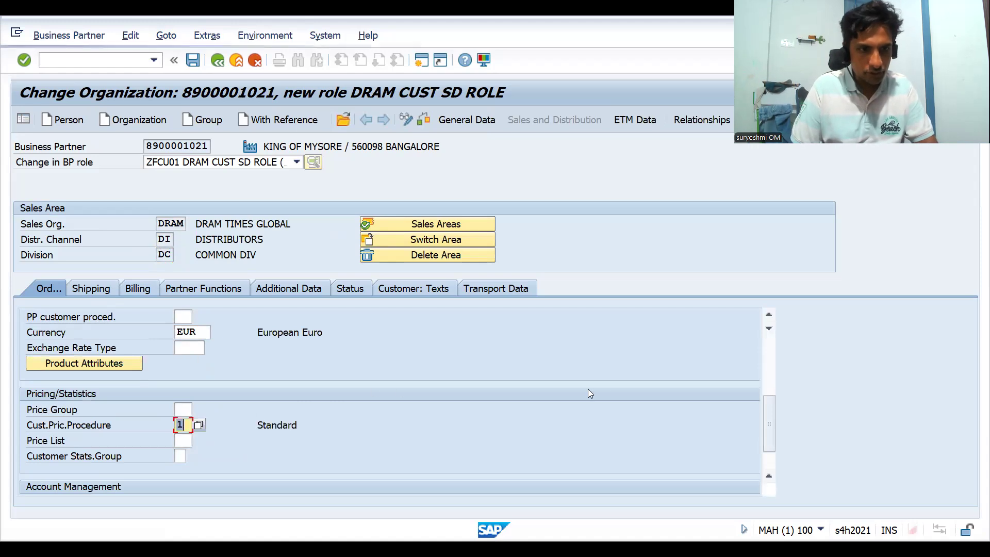
click(769, 350)
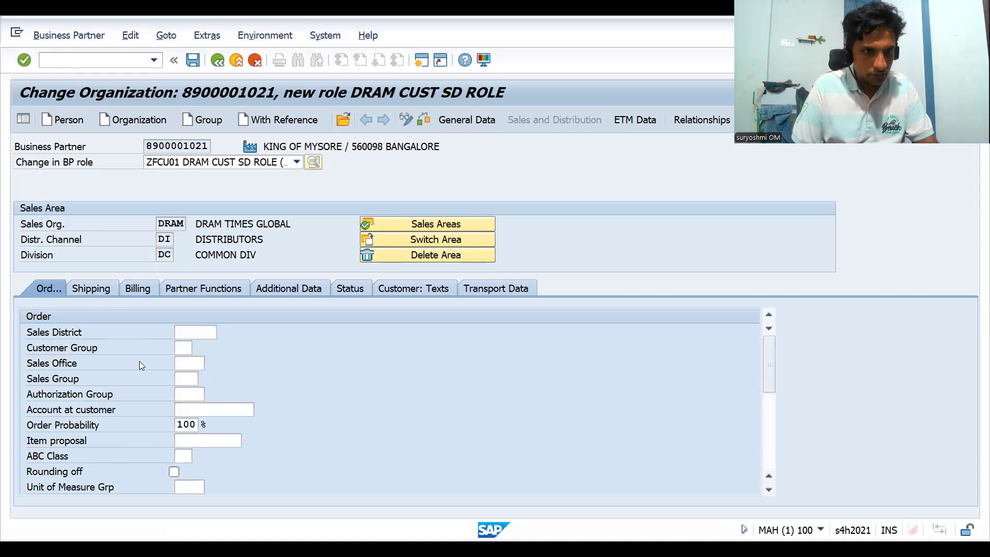
Step: Choose 01 Standard as the shipping condition in the sales area's shipping data
click(93, 289)
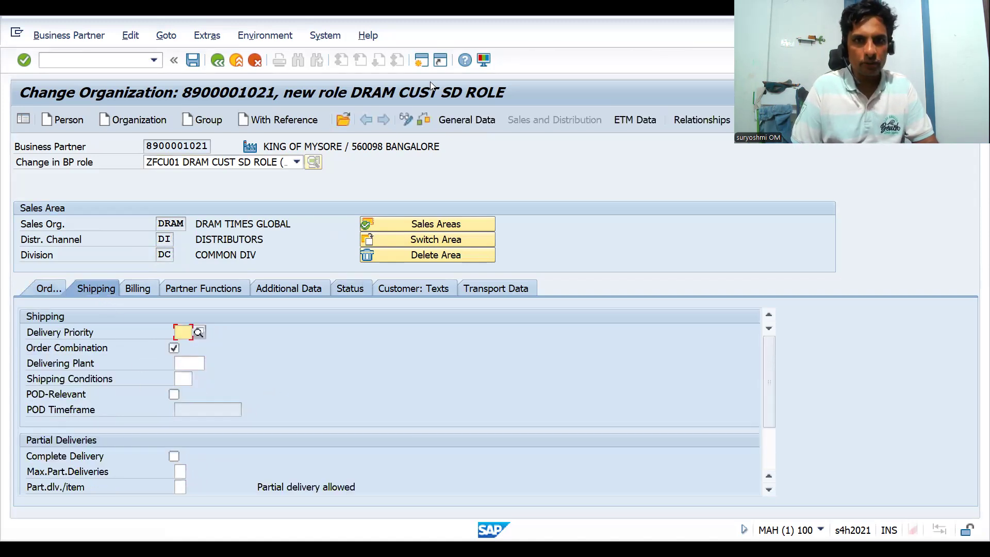
key(alt+Tab)
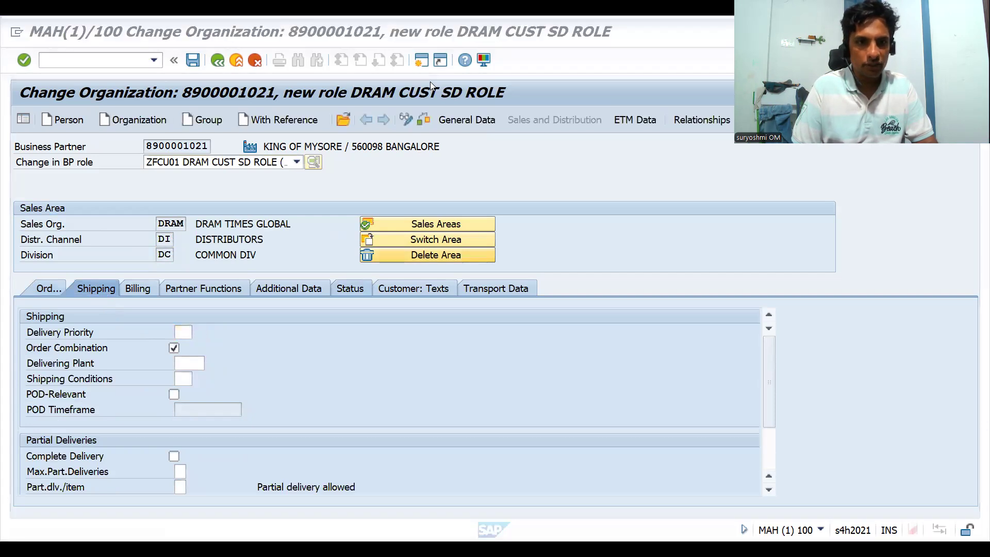
click(183, 380)
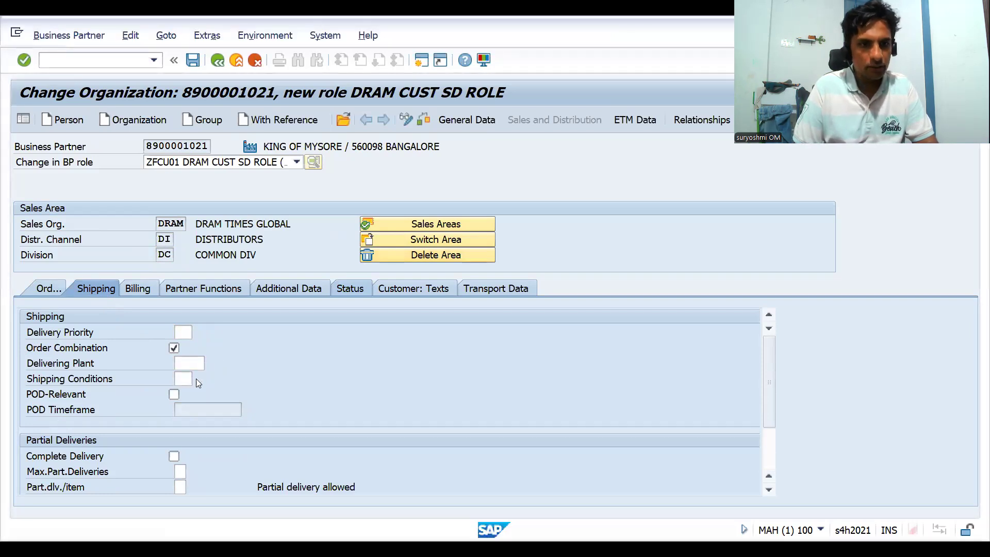
click(199, 380)
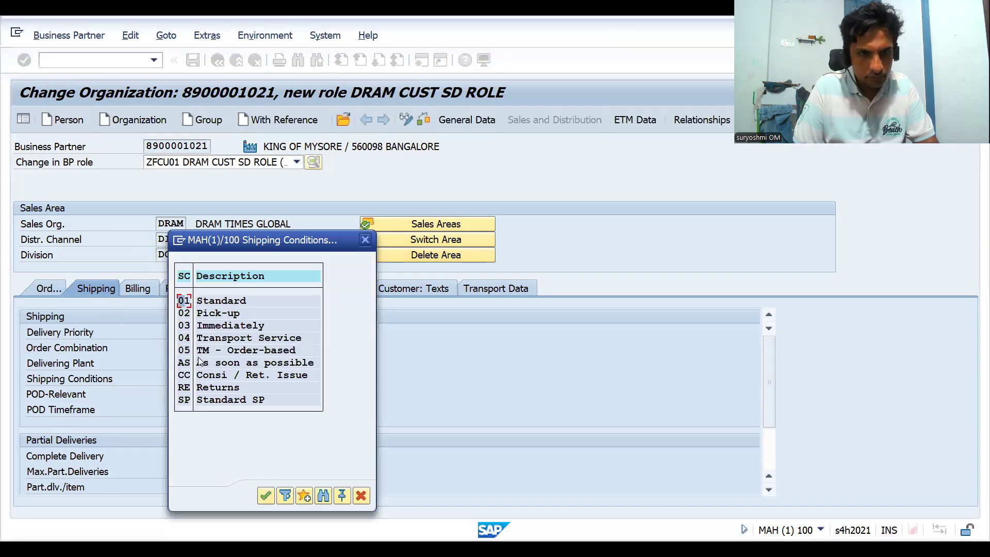
double_click(185, 304)
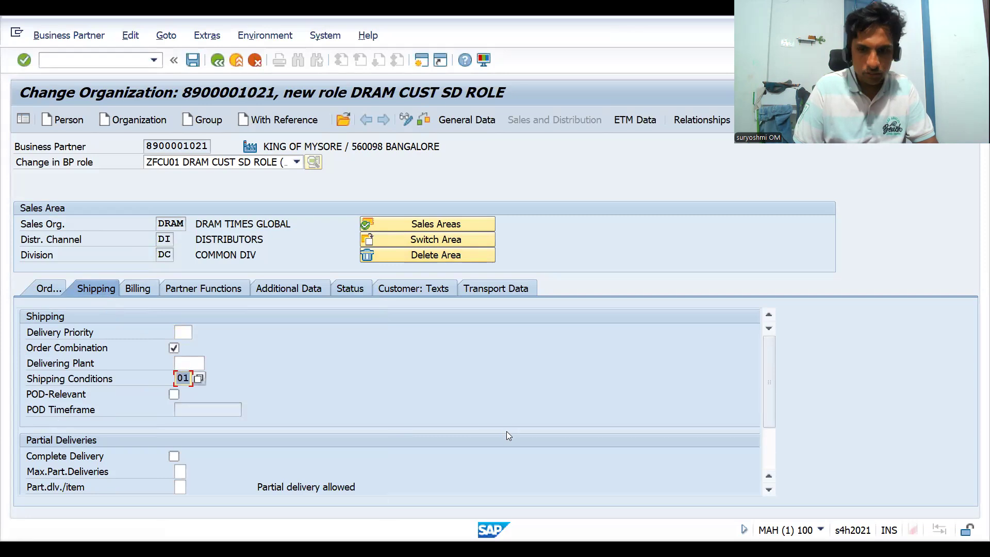
key(Return)
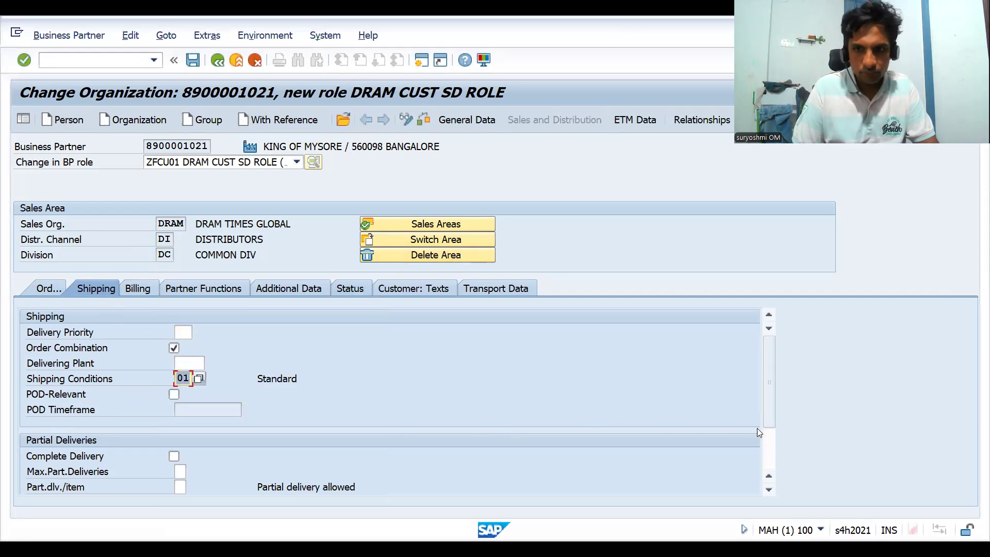
Step: Review the partial delivery settings and set the delivering plant to ZDR1
click(769, 457)
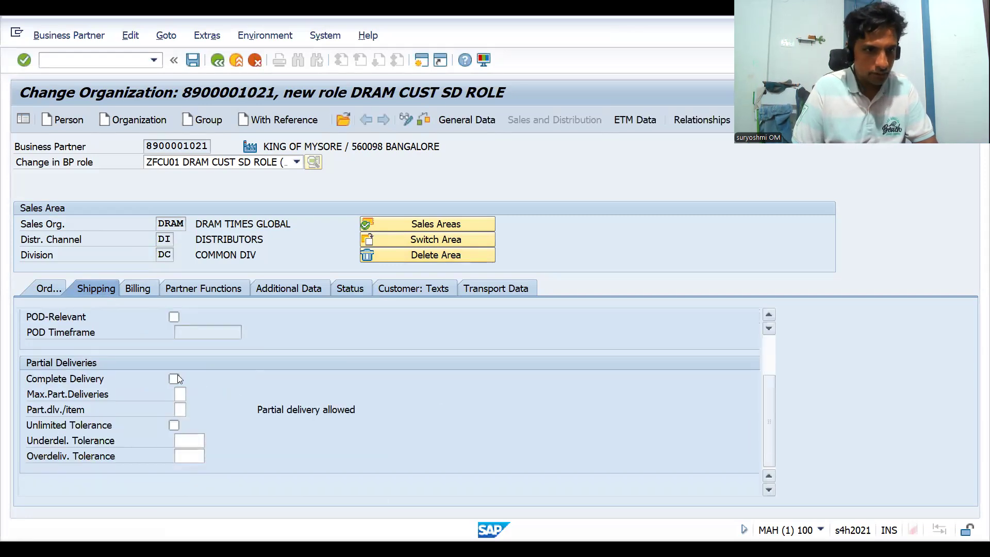
click(772, 350)
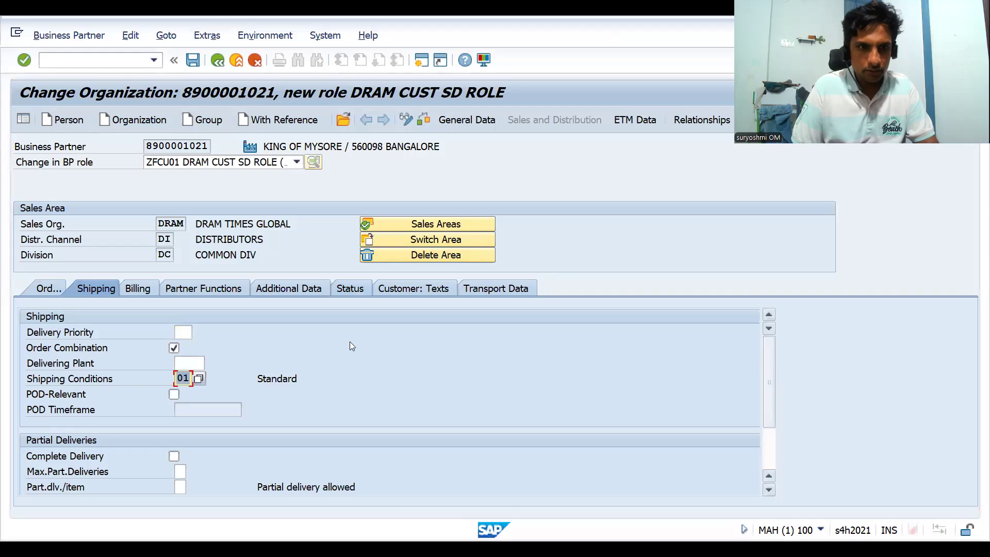
click(192, 362)
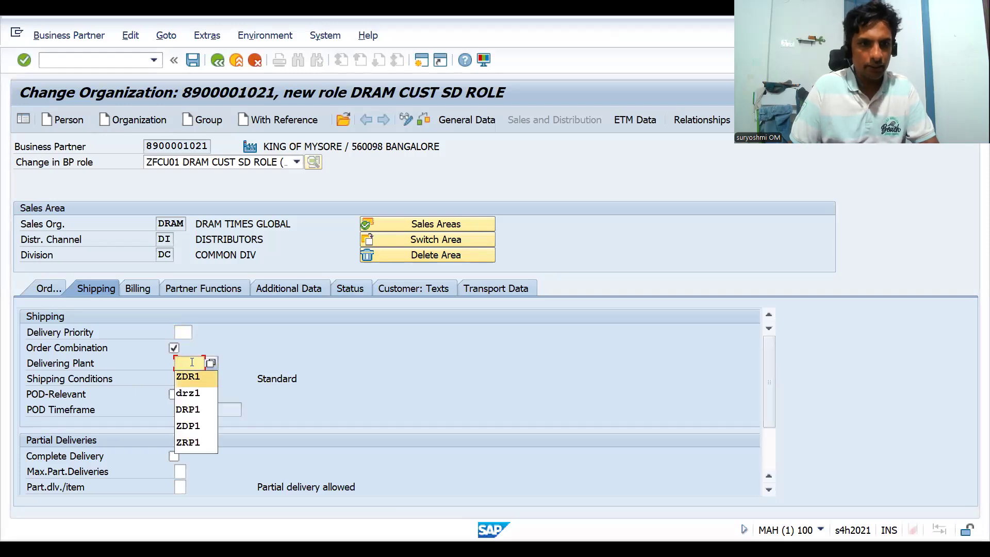
click(188, 376)
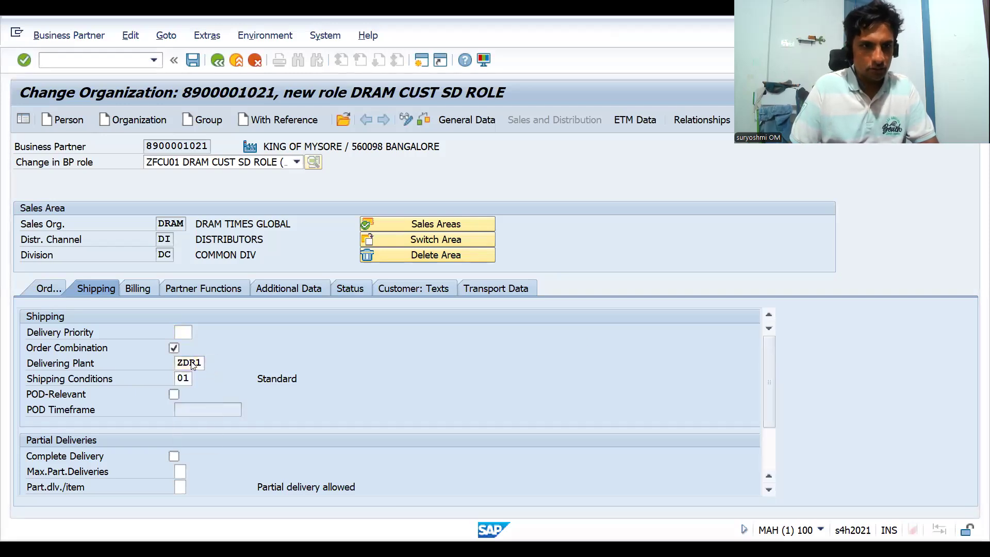
key(Return)
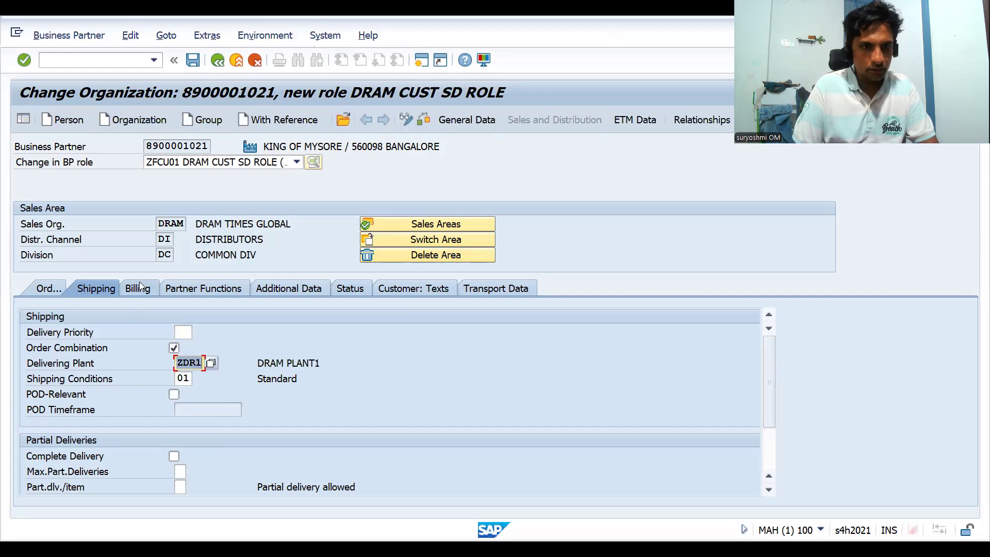
Step: Set both the invoicing dates and the invoice list schedule to 01 in the billing data
click(141, 287)
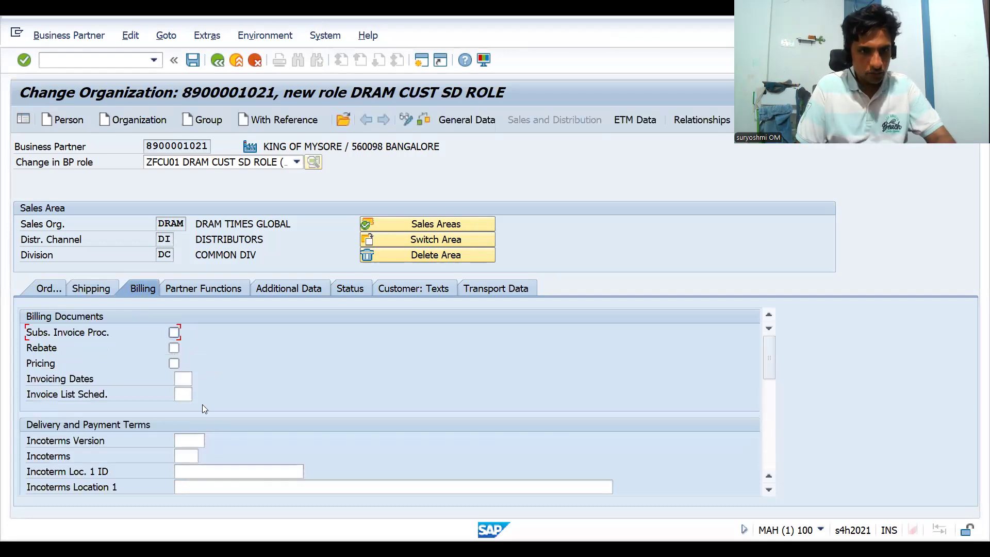
click(184, 378)
text(01)
key(Tab)
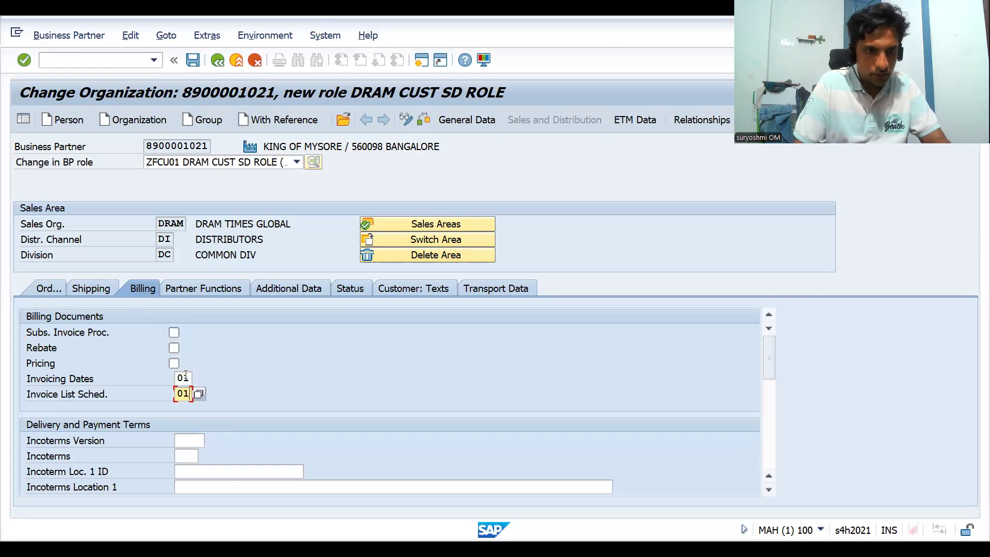
Step: Set the incoterms to FOB with BANGALORE as incoterms location 1
key(Tab)
key(Tab)
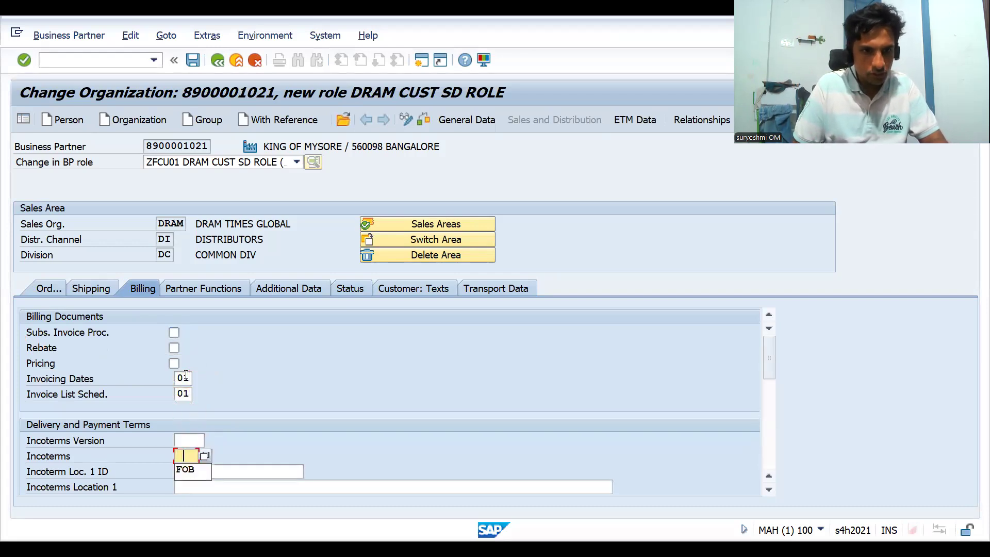
key(Down)
key(Return)
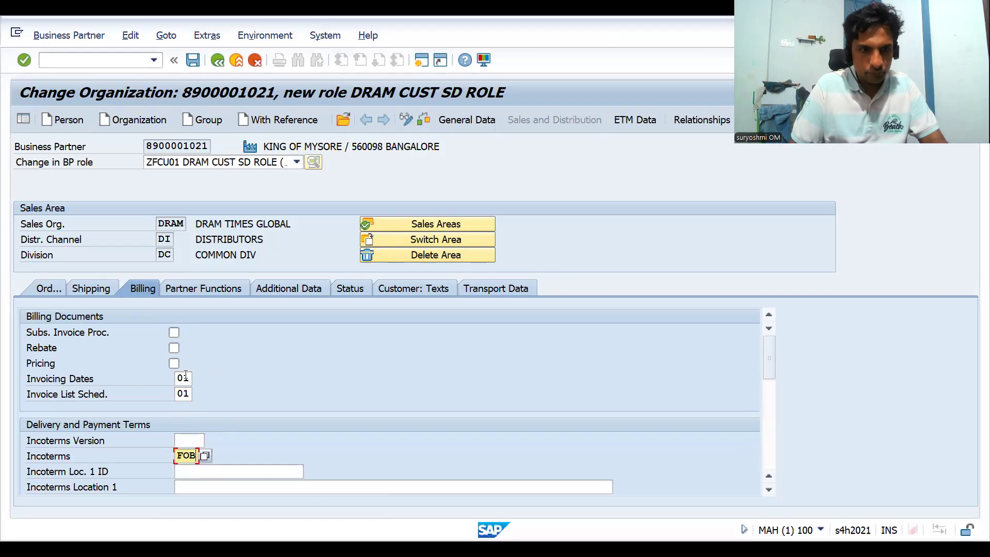
key(Tab)
key(Tab)
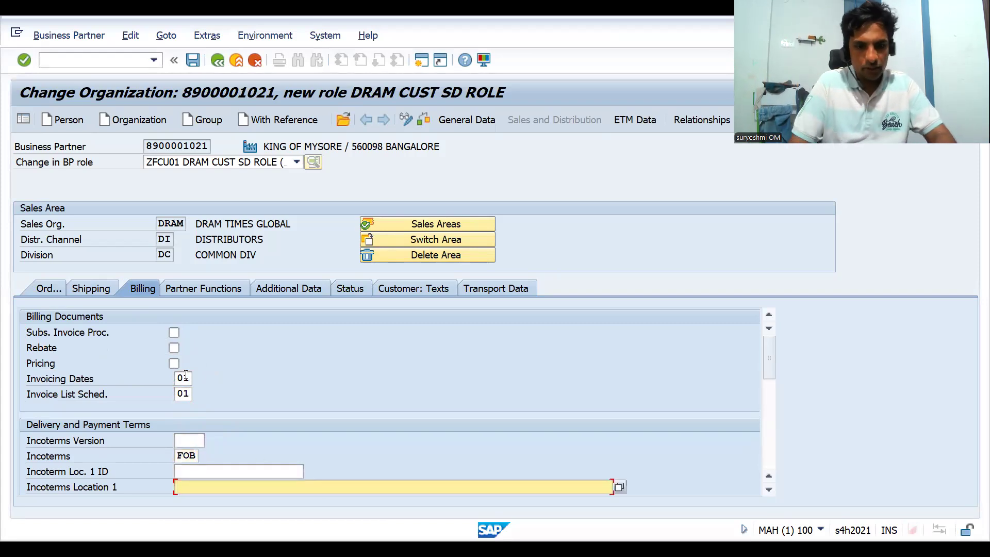
text(BANGALORE)
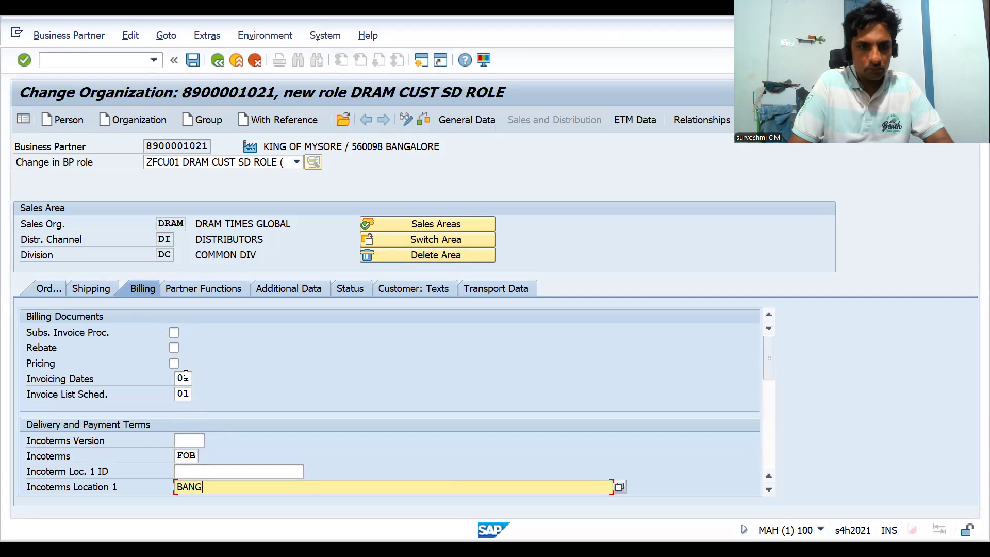
key(Return)
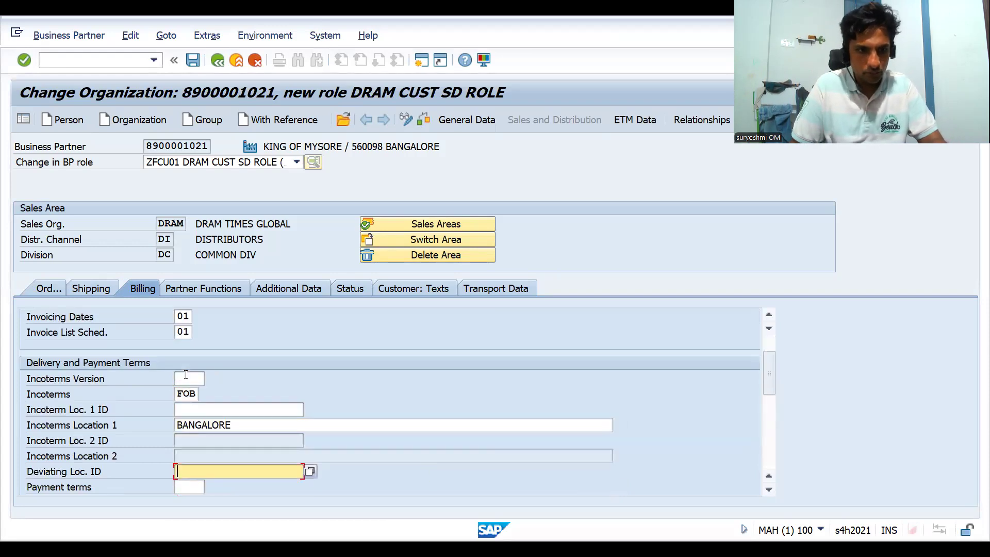
Step: Set the payment terms to 0001 and the customer account assignment group to 01
key(Tab)
text(0001)
key(Tab)
key(Tab)
key(Tab)
text(01)
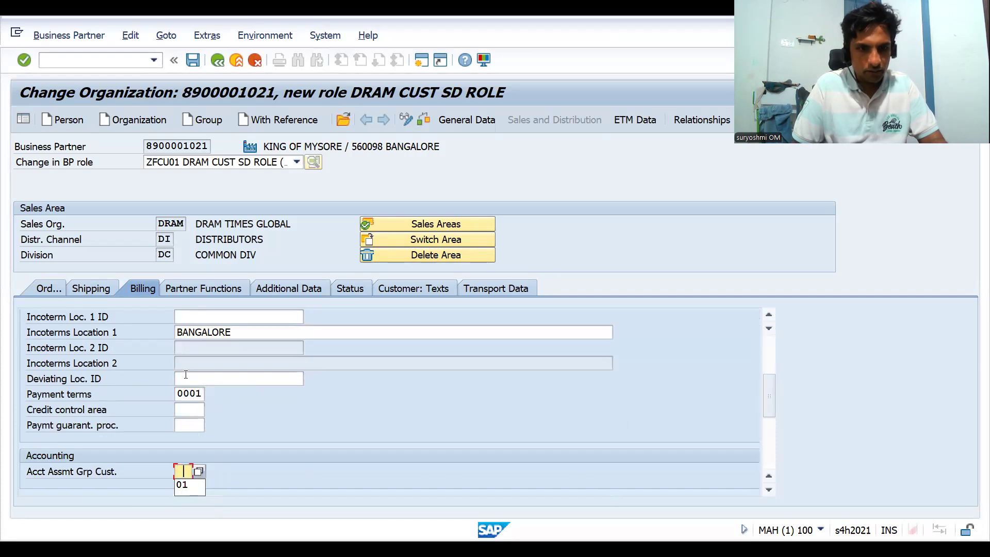
Step: Set the tax classification for Germany's output tax TTX1 to 1
key(Tab)
text(1)
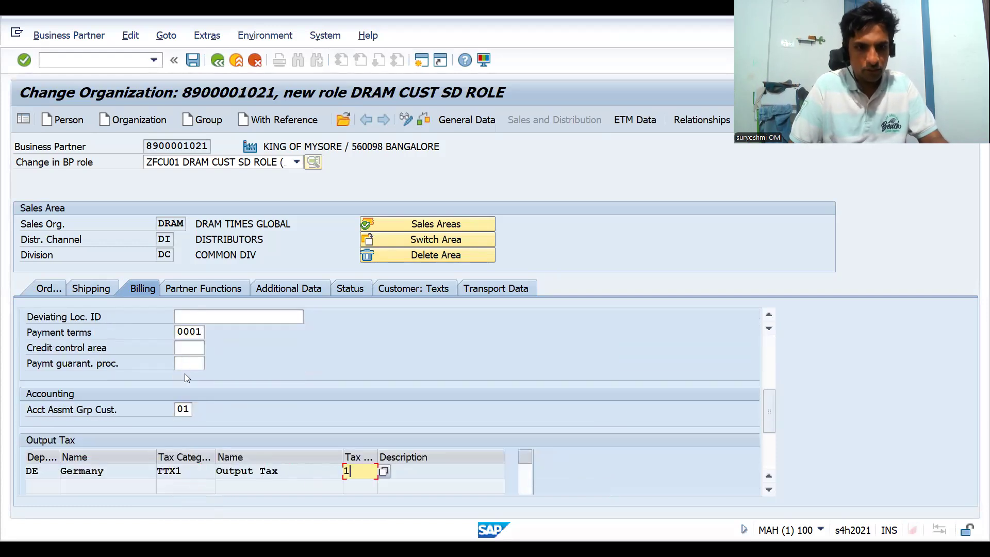
key(Return)
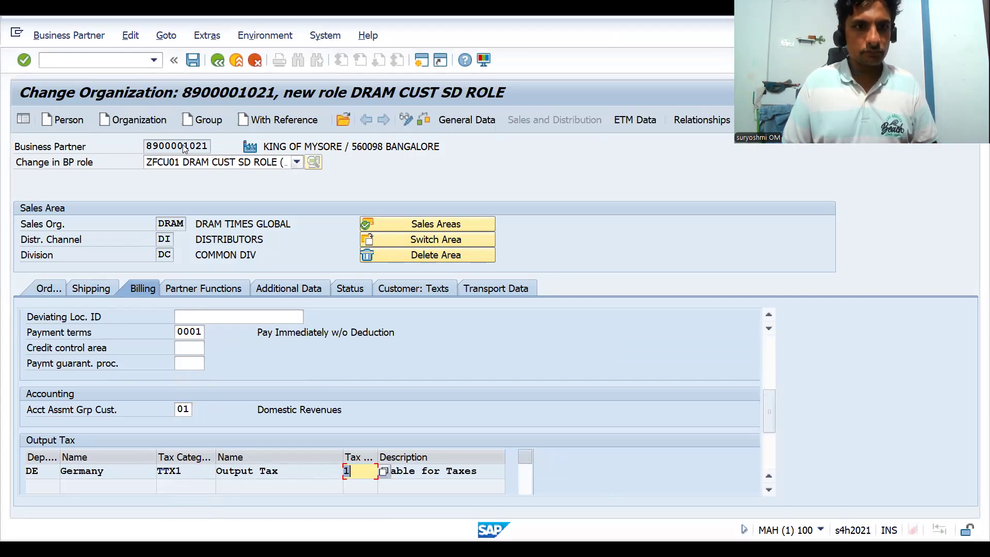
Step: Open the sales area's partner functions and select the customer number in the payer row
click(217, 298)
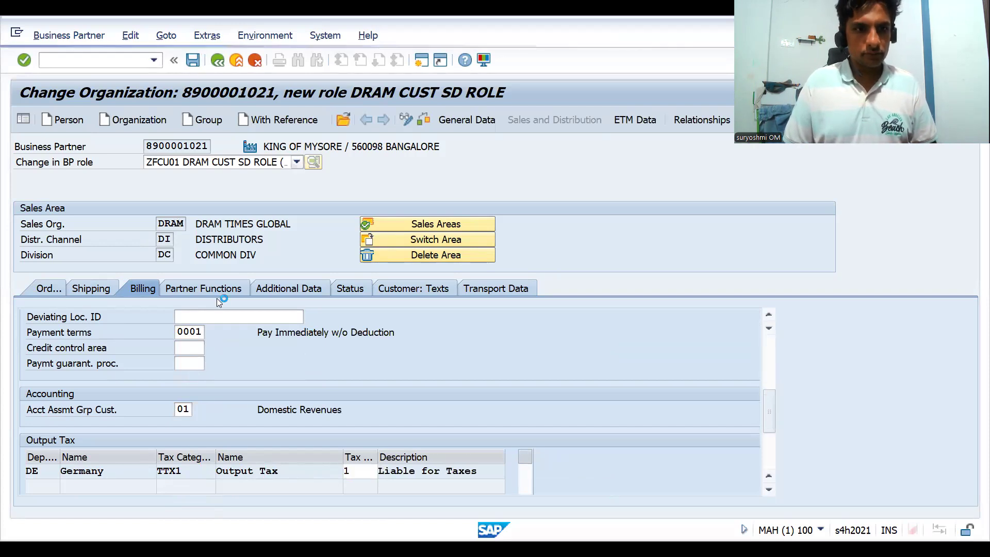
click(210, 290)
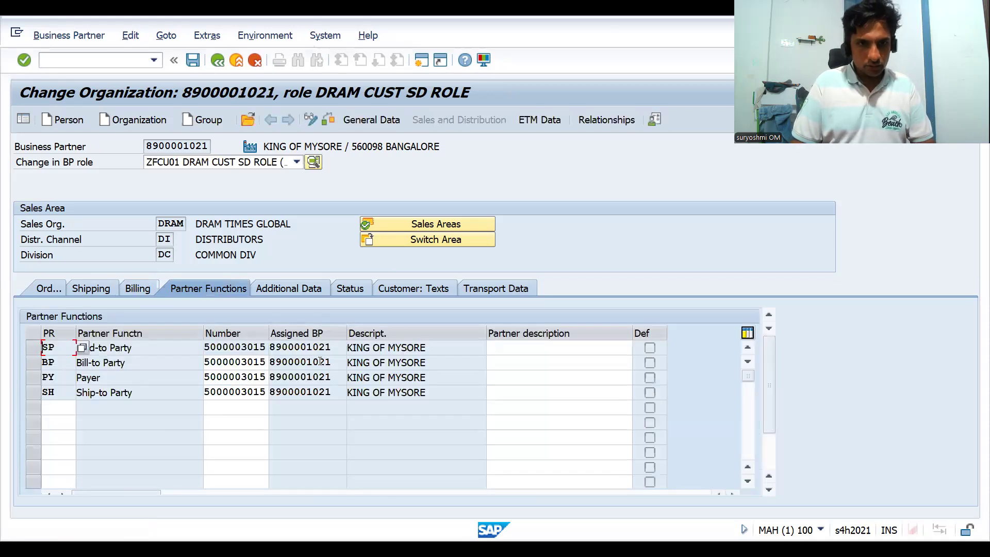
click(228, 378)
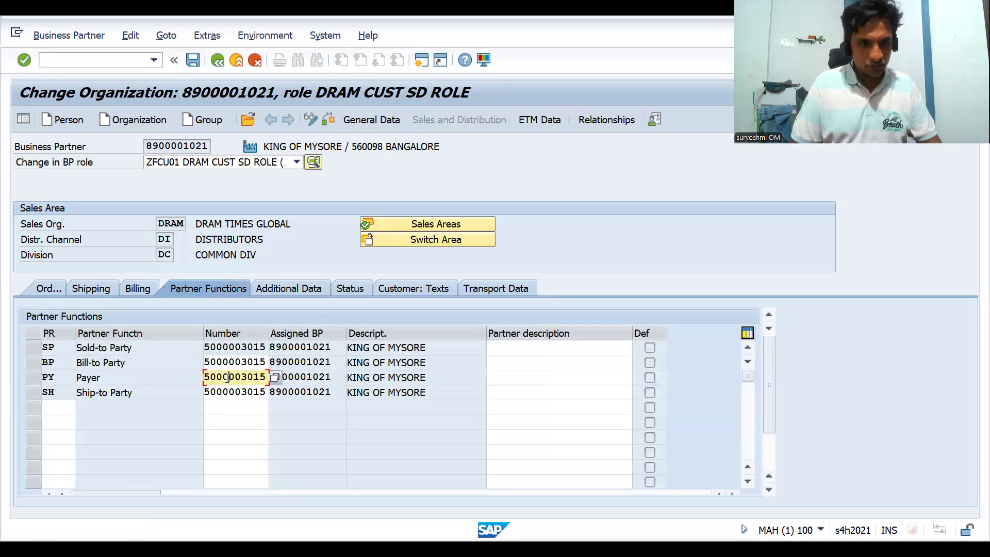
double_click(228, 378)
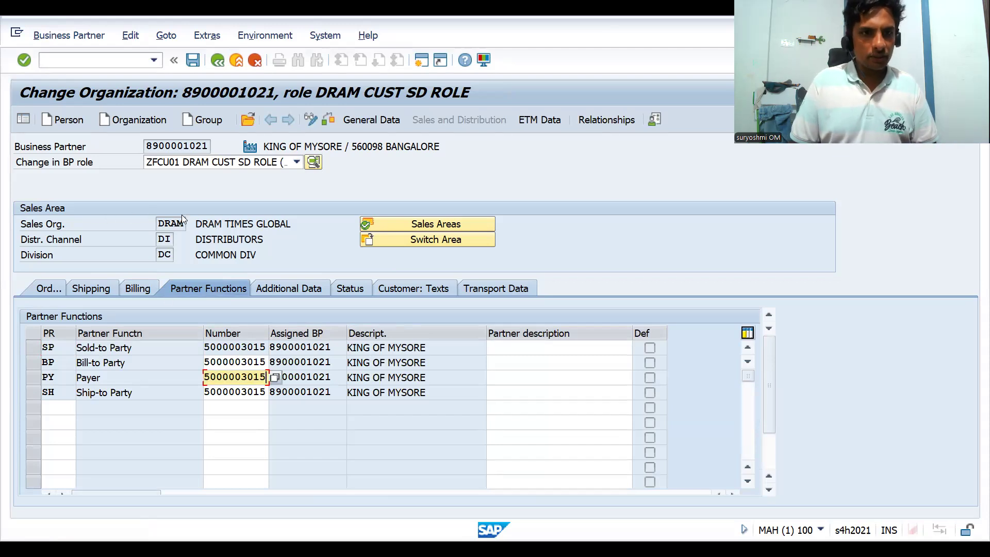
Step: Set the transportation zone to IN00000010 in the business partner's expanded general address data and save the partner
click(372, 120)
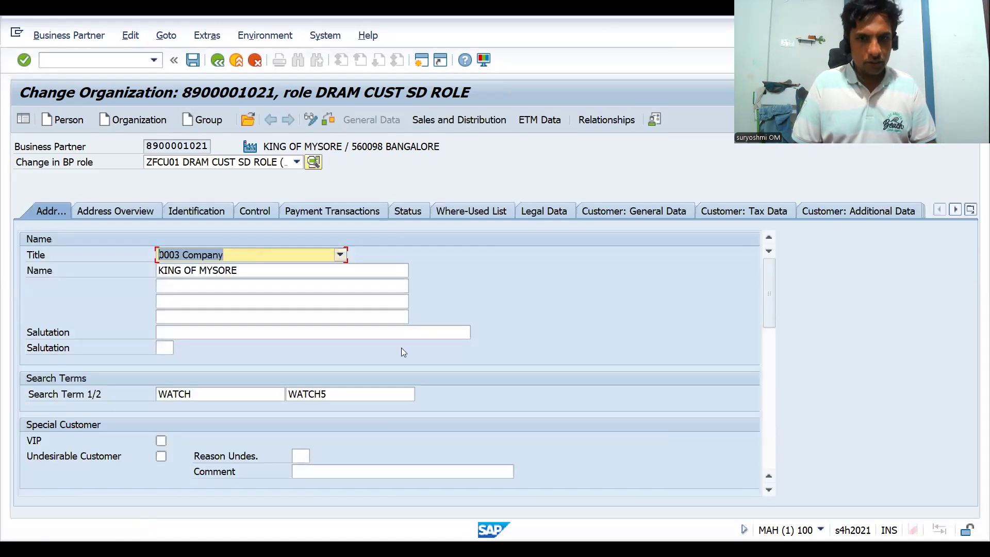
scroll(774, 458, down, 5)
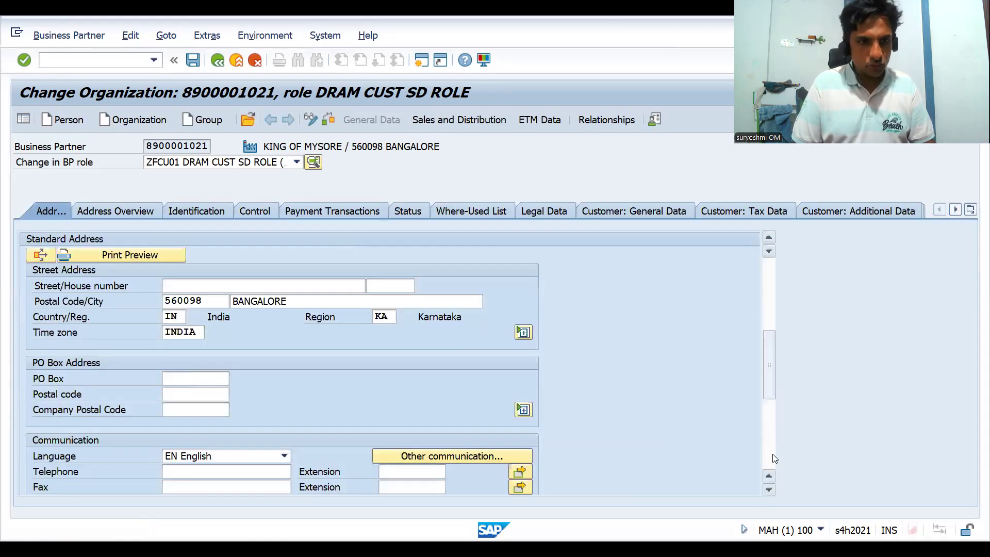
click(521, 334)
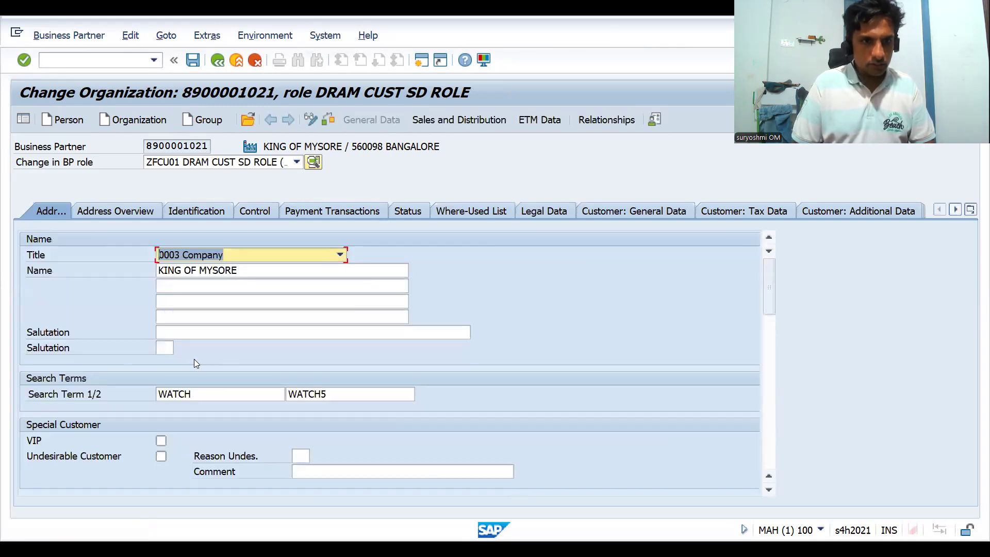
scroll(402, 427, down, 5)
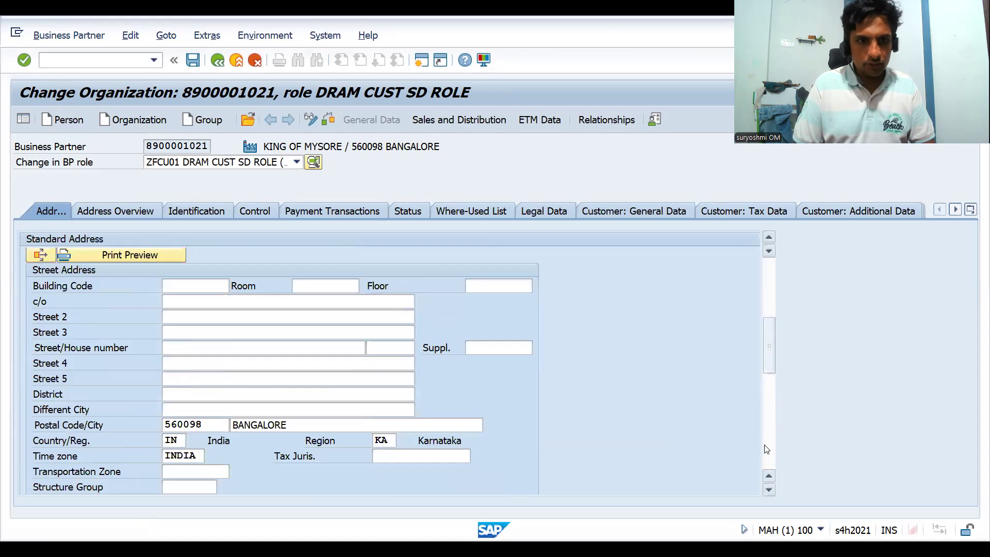
click(207, 474)
text(IN)
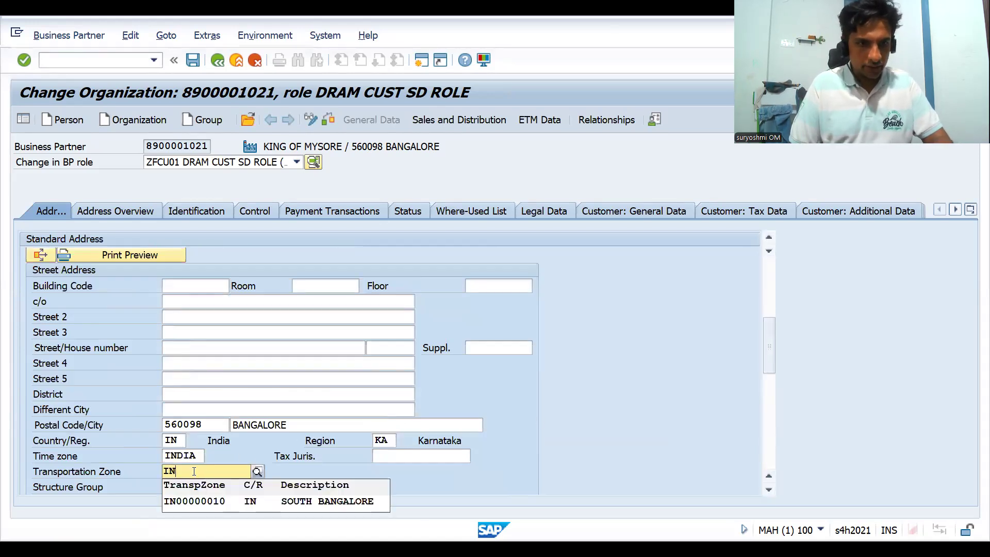
click(193, 500)
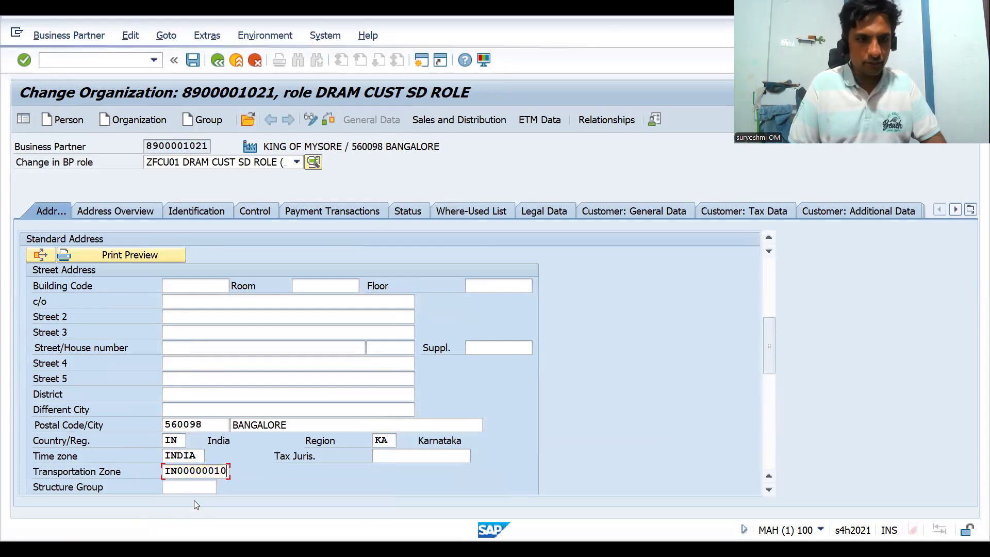
key(Return)
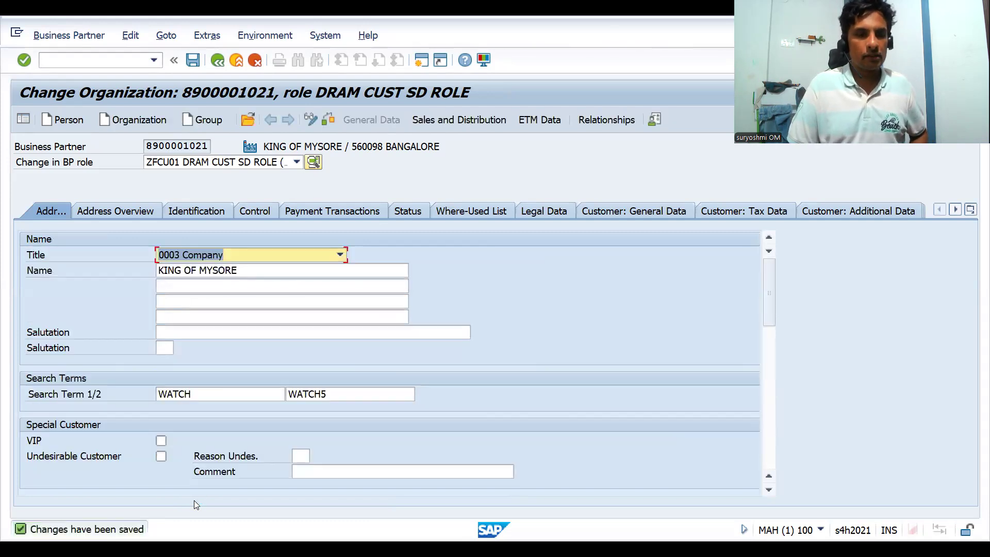
Step: Start a credit sales order of type DOR in transaction VA01 for the new Bangalore customer as sold-to party
click(50, 64)
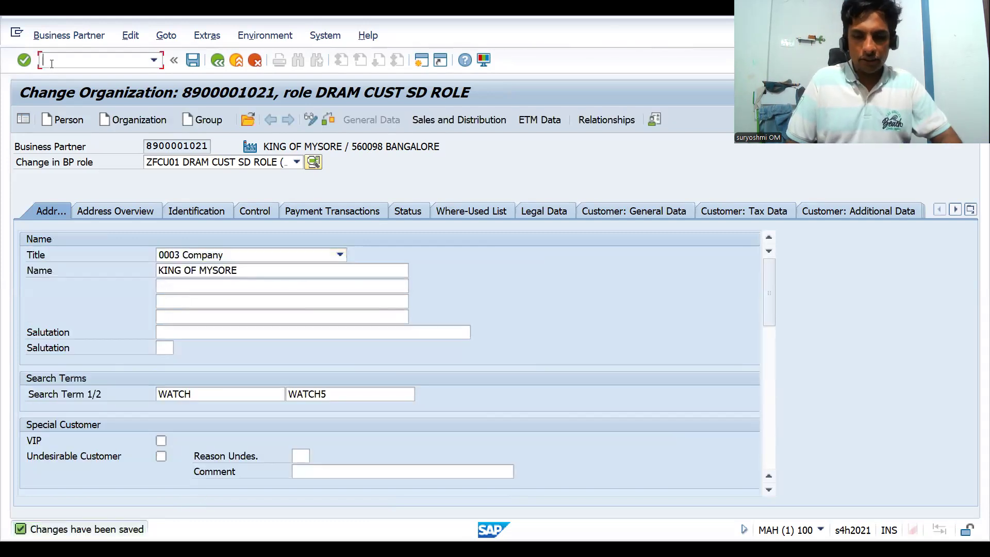
text(/NVA01)
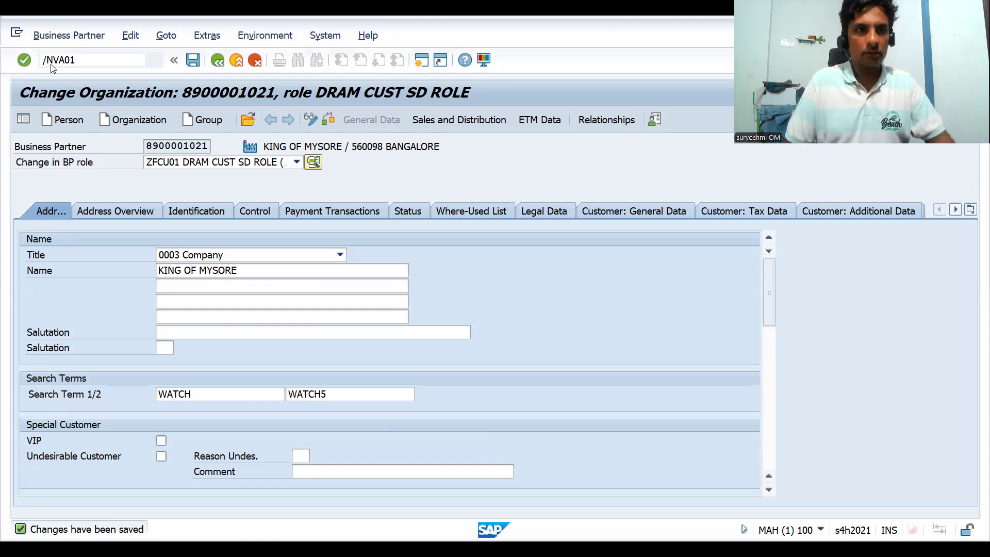
key(Return)
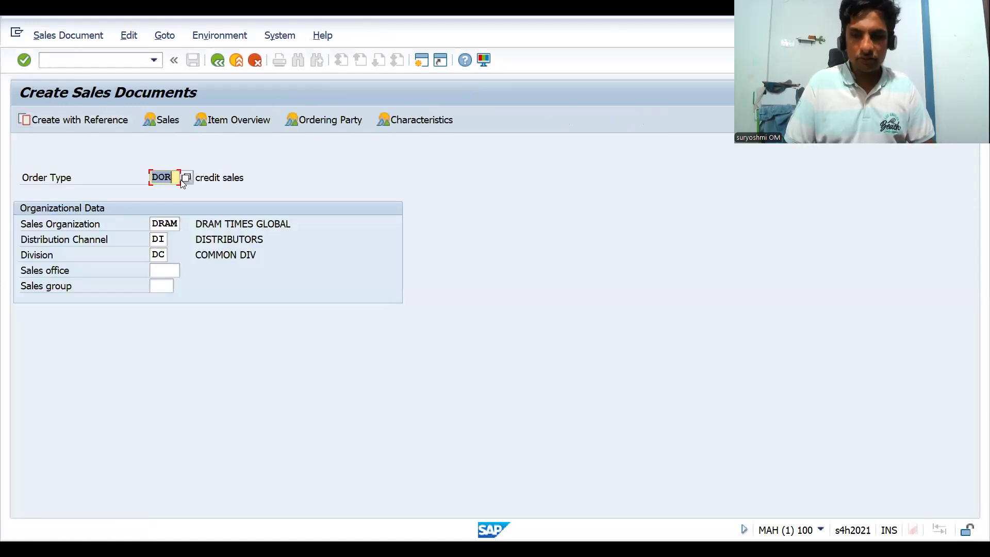
key(Return)
key(ctrl+v)
key(Return)
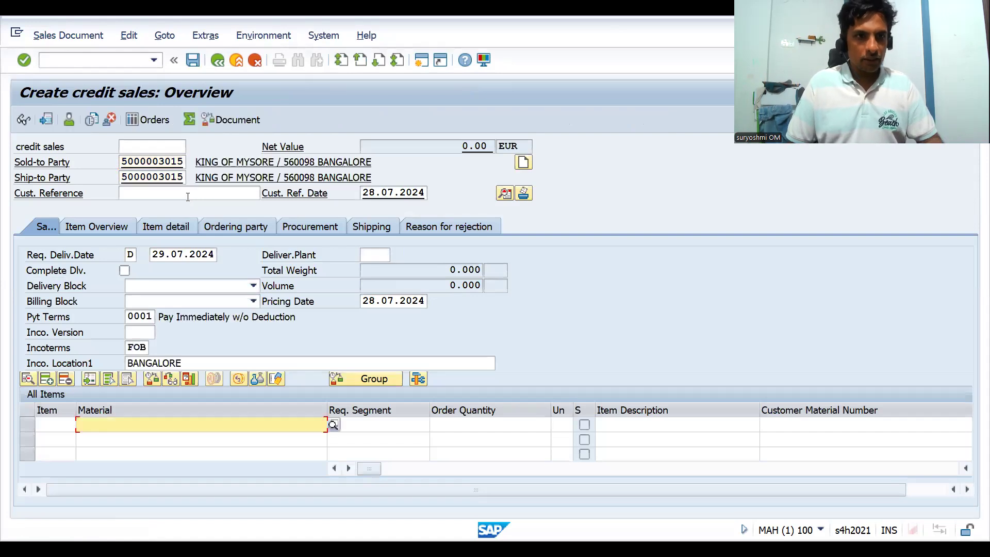
Step: Add material 743 to the sales order with an order quantity of 6
text(743)
key(Tab)
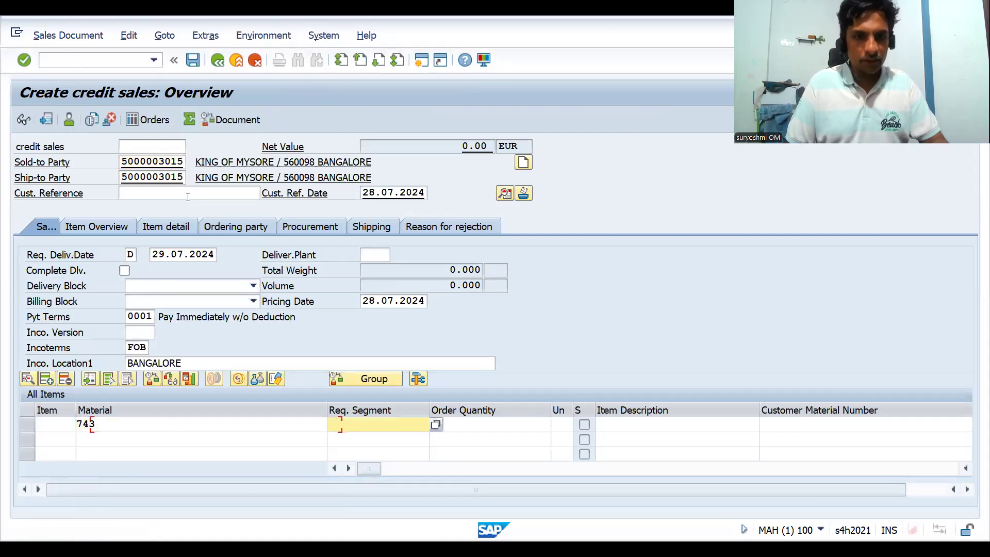
key(Tab)
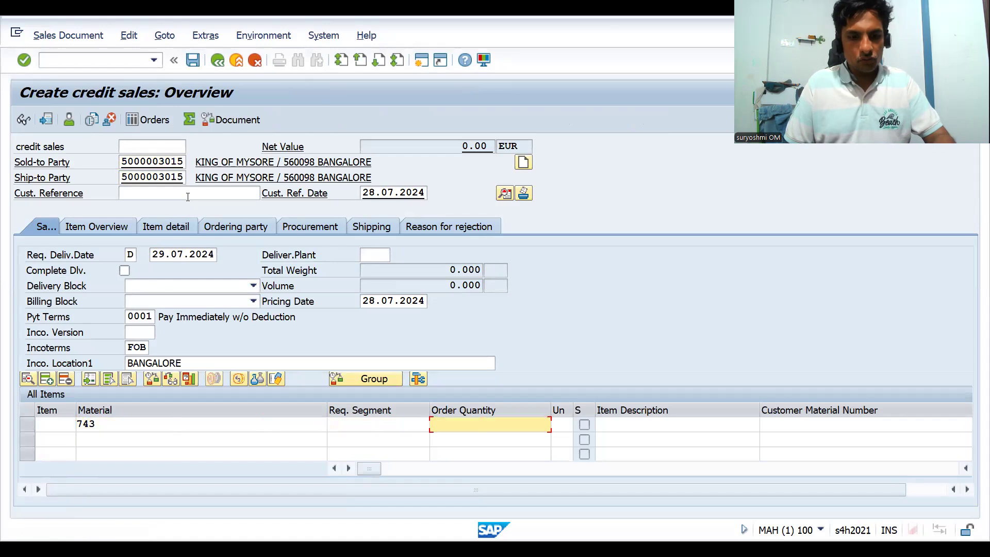
text(6)
key(Return)
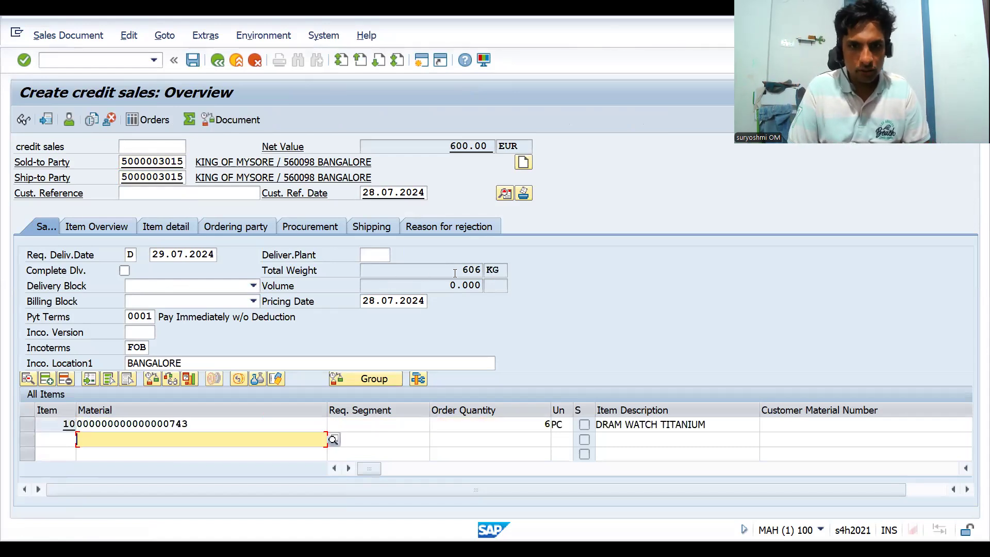
Step: Check the shipping data of the order's item 10 for a route and save the sales order
double_click(240, 422)
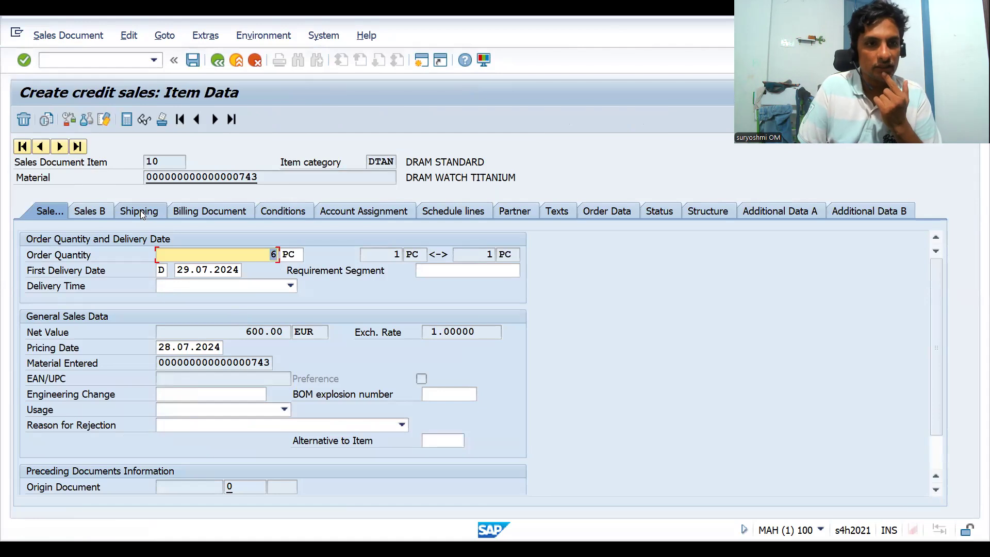
click(140, 210)
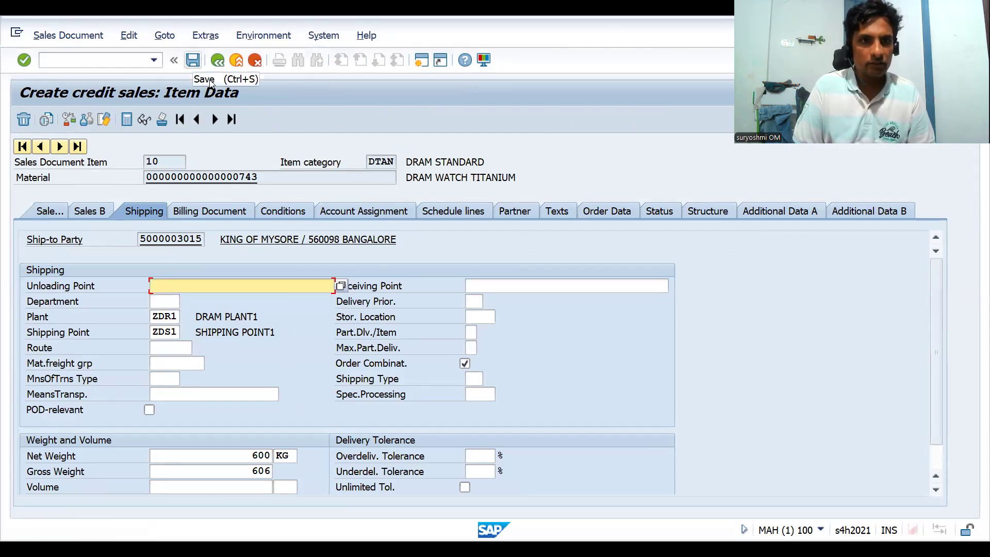
click(193, 60)
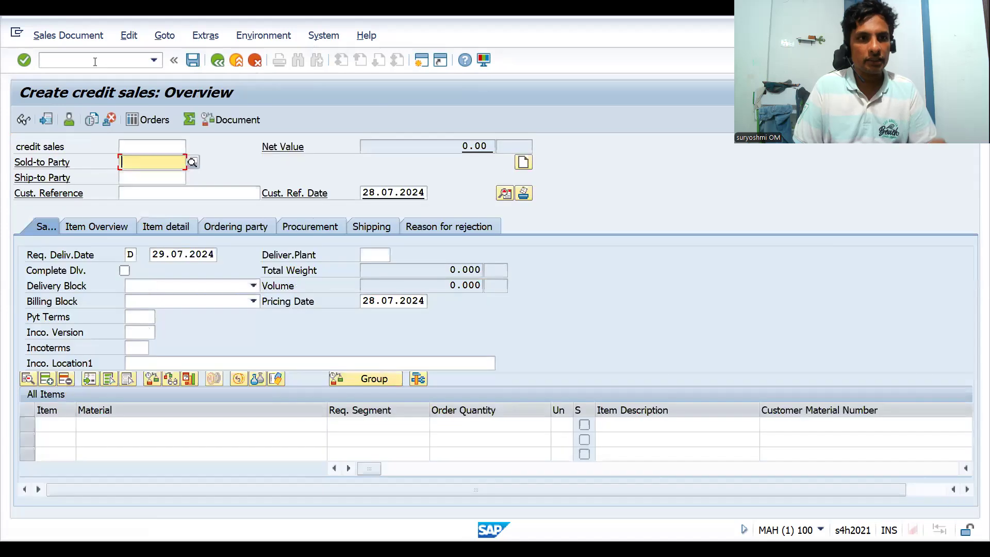
Step: Create an outbound delivery with reference to the saved credit sales order
click(95, 62)
text(/NVL01)
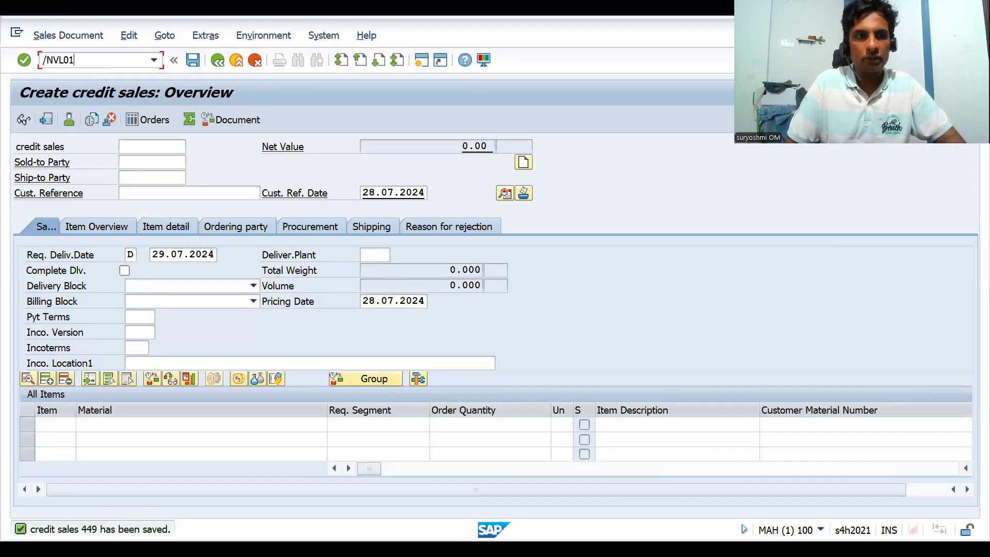
key(Return)
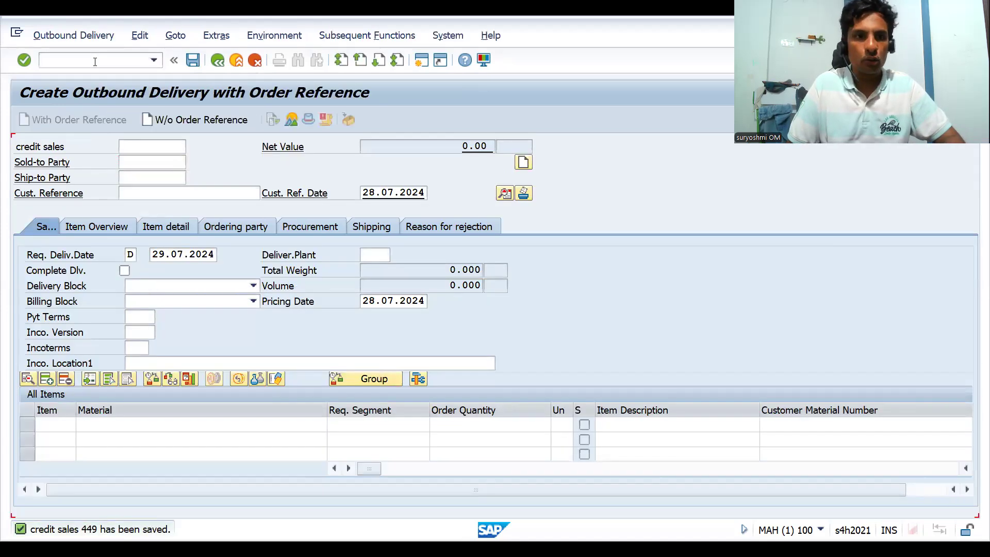
key(Return)
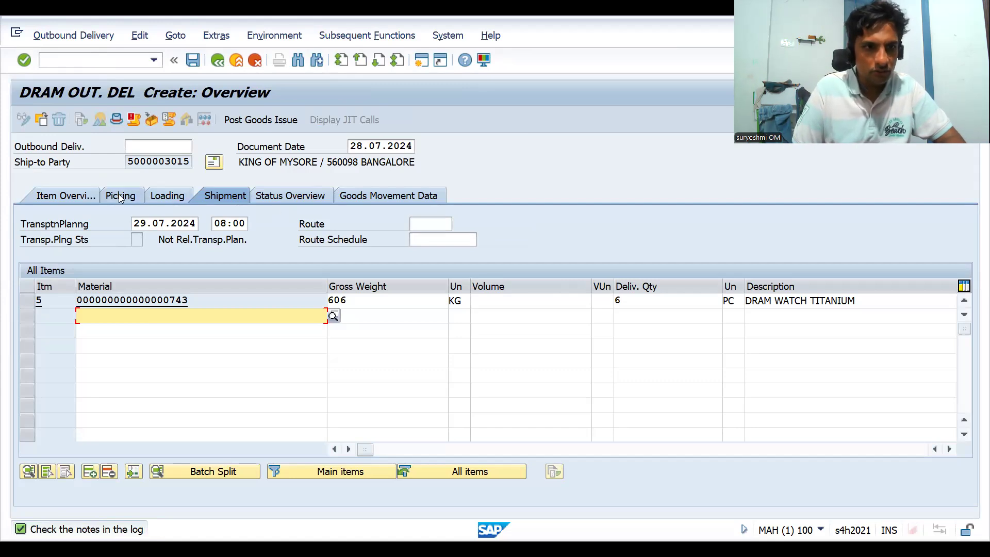
Step: Review the delivery's log and return to the delivery overview
click(139, 35)
click(150, 188)
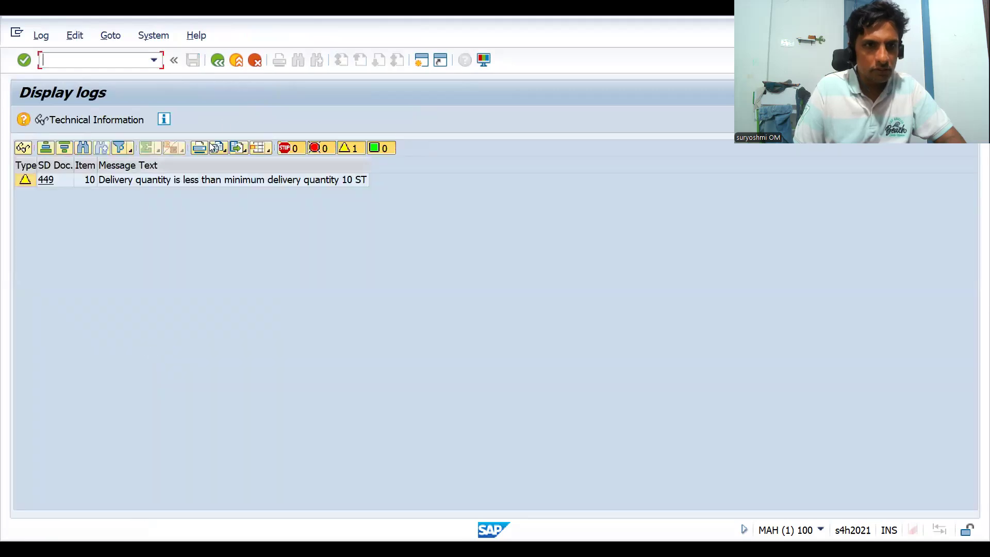
click(219, 61)
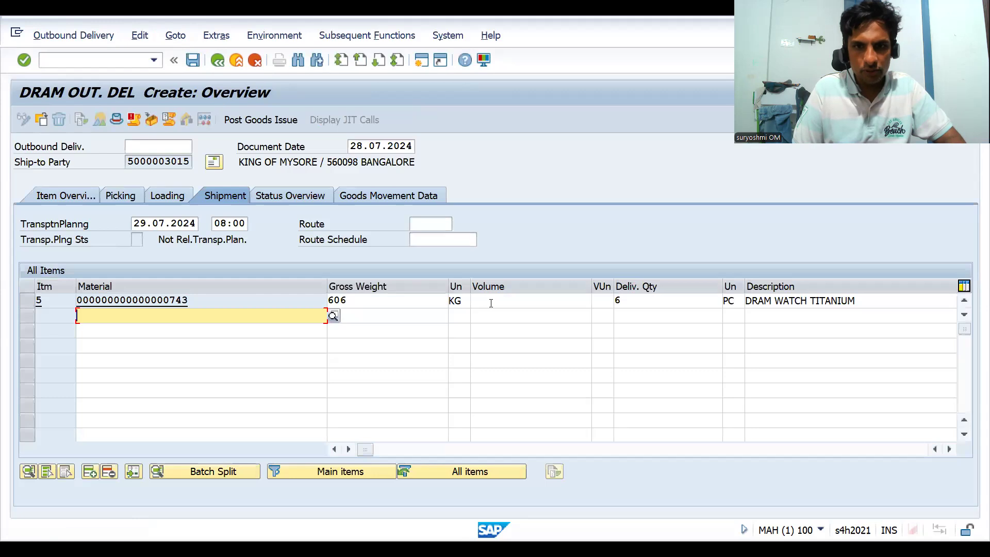
Step: Set the picked quantity of the delivery's material 743 item to 6
click(111, 195)
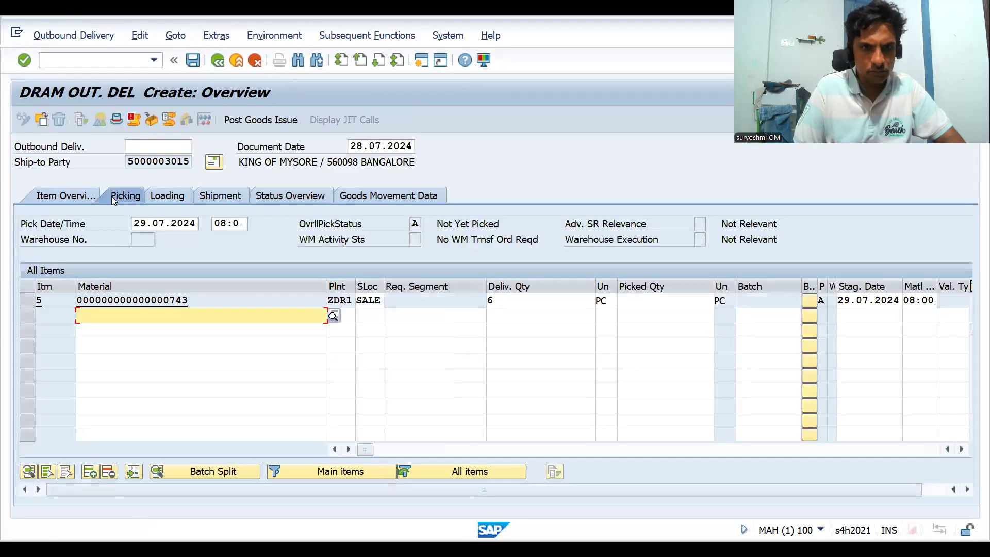
click(623, 301)
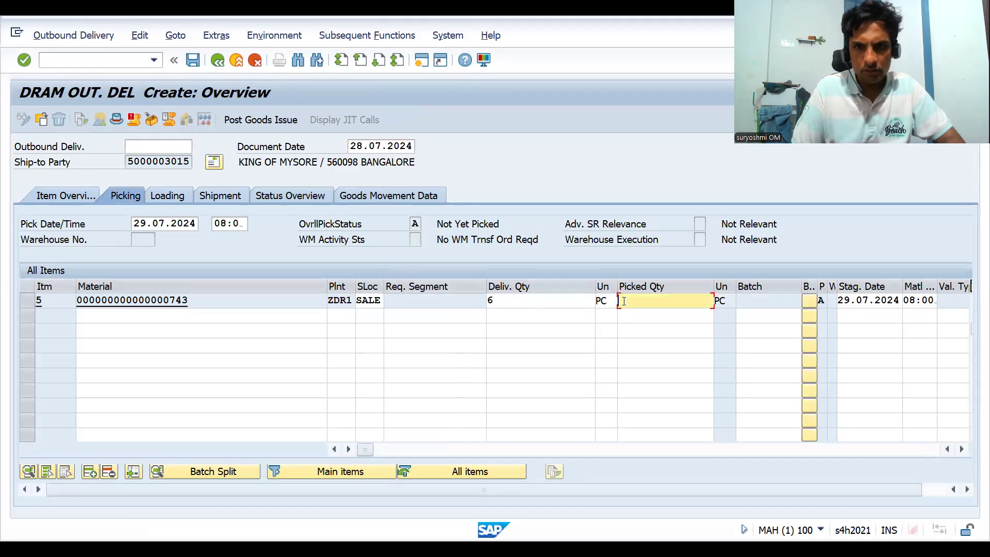
text(6)
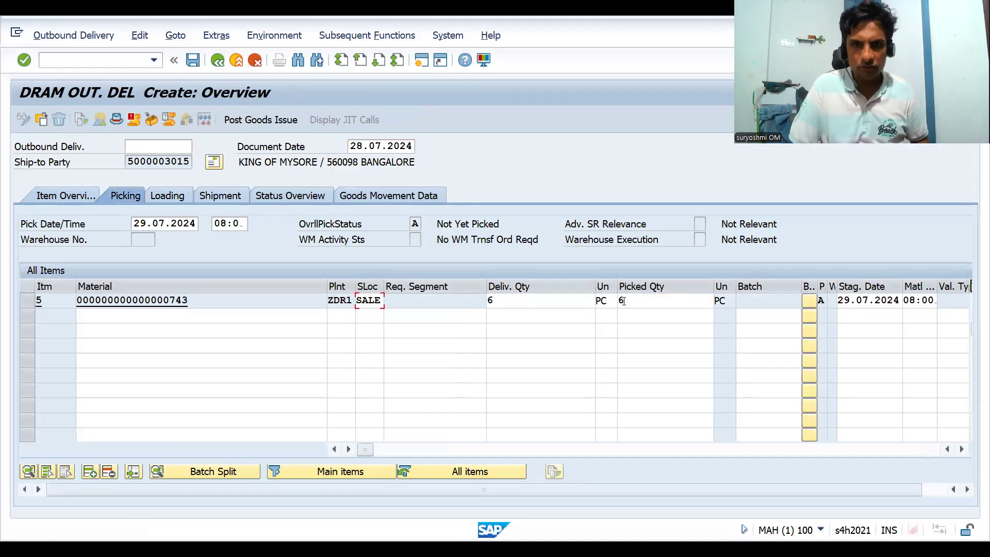
key(Return)
key(Return)
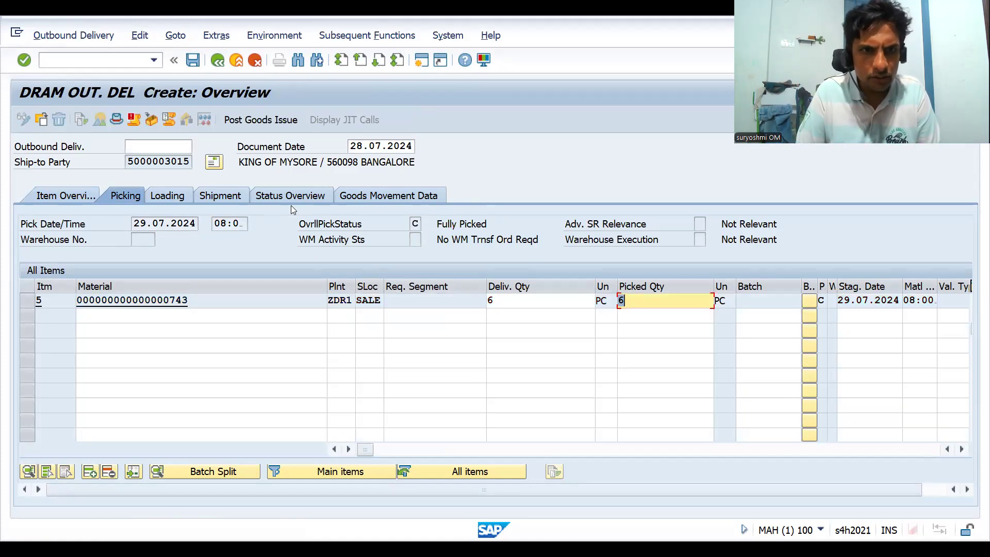
Step: Check the route in the delivery's shipment data, and examine the weight group details in the other SAP session
click(229, 198)
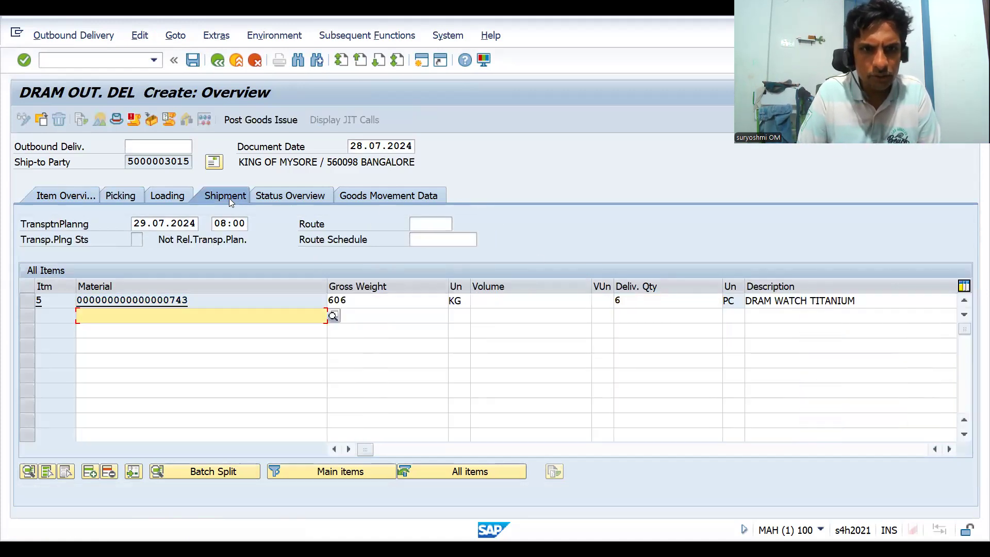
click(437, 224)
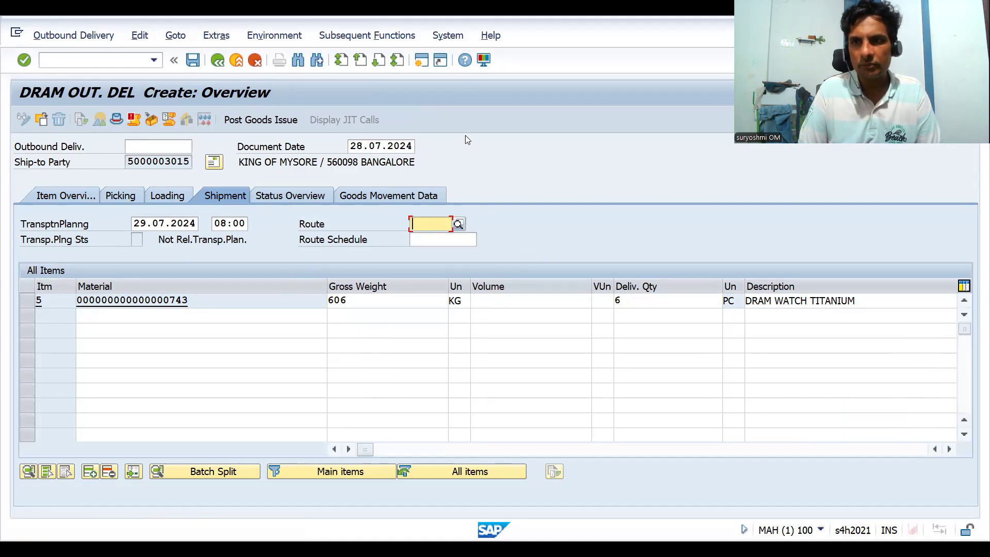
key(alt+Tab)
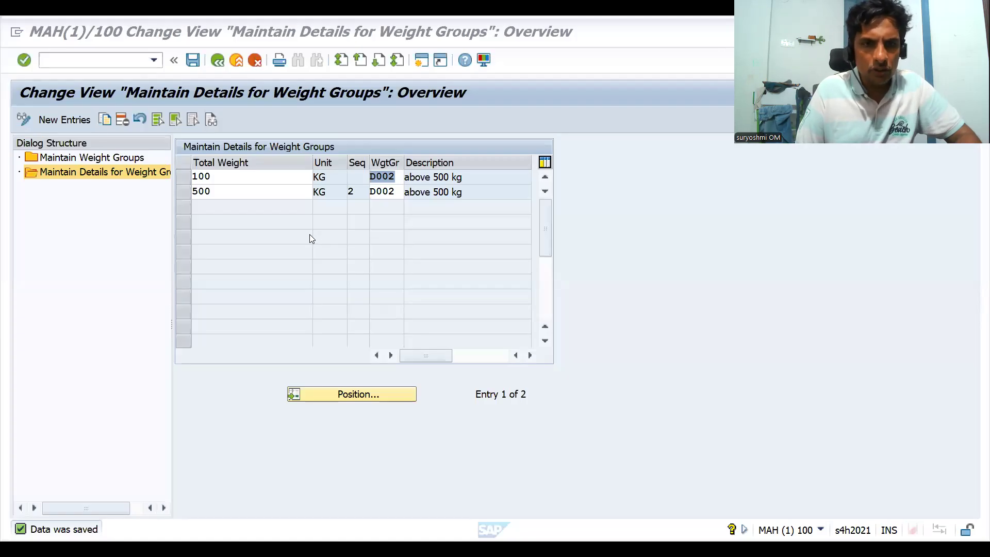
click(238, 190)
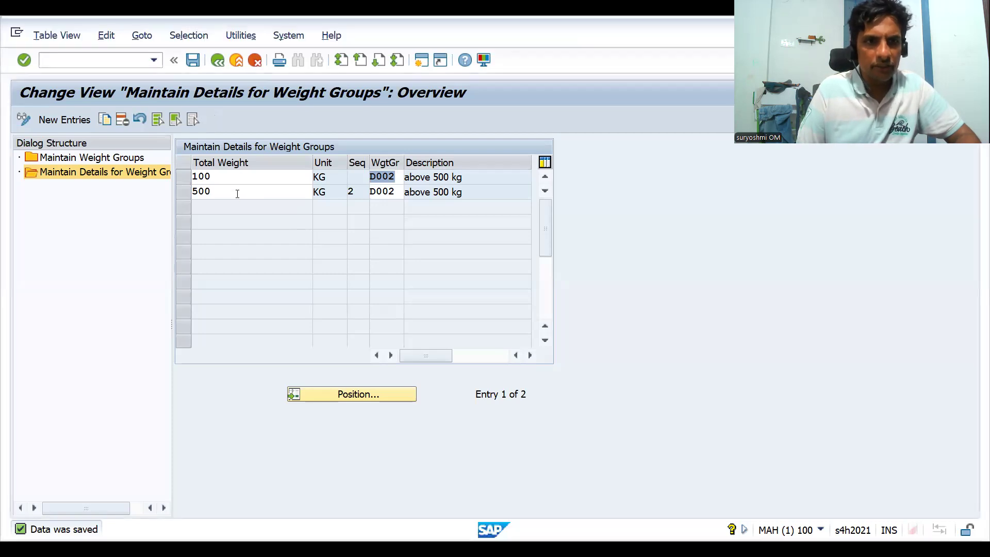
click(237, 197)
click(237, 180)
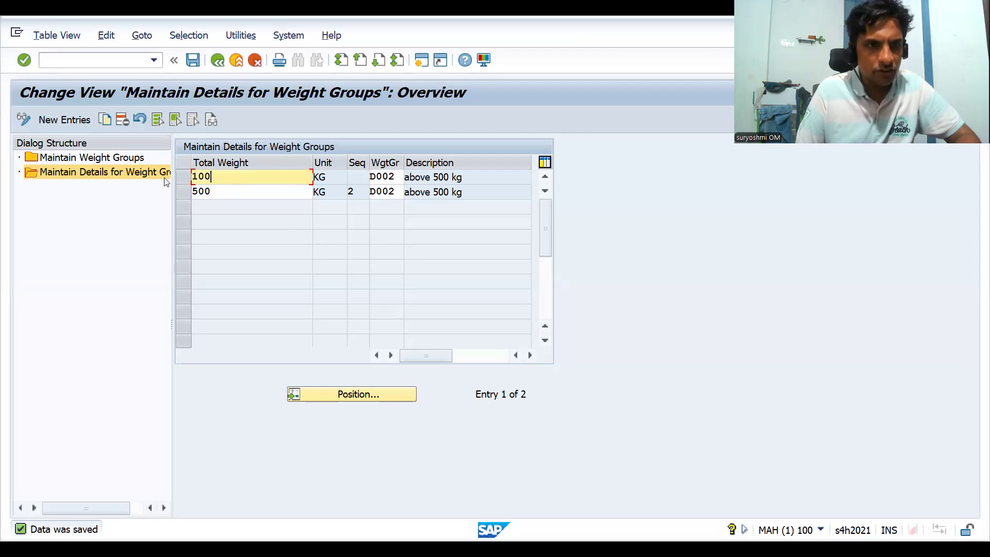
Step: Try to add a 200 KG weight detail entry for weight group D002 without a sequence number
click(63, 120)
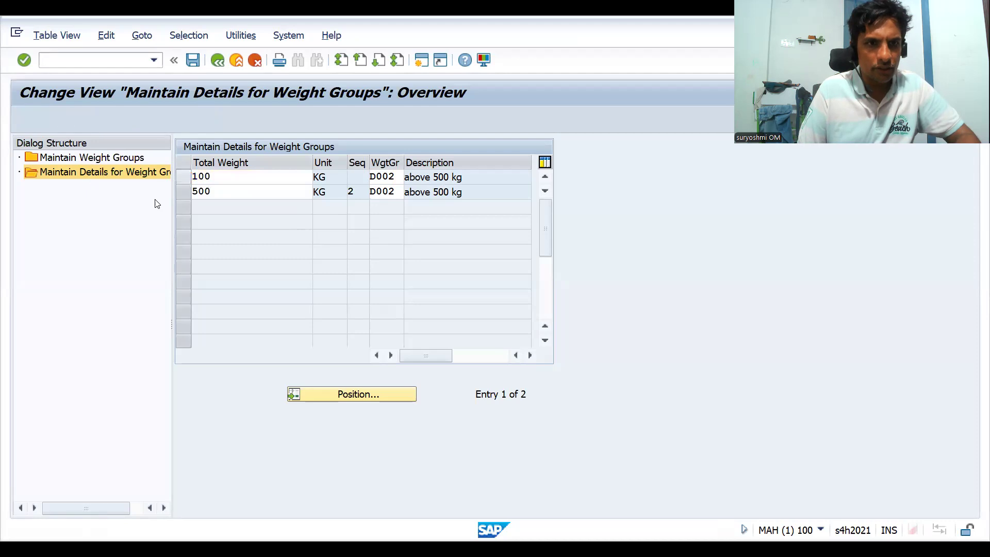
click(207, 179)
text(200)
key(Tab)
text(KF)
key(Tab)
key(Tab)
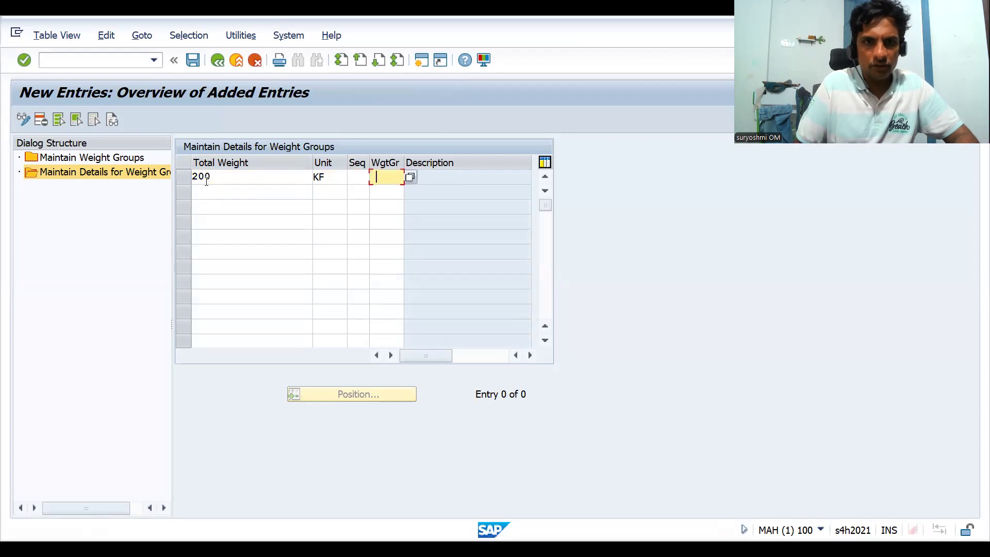
key(F4)
key(Down)
key(Return)
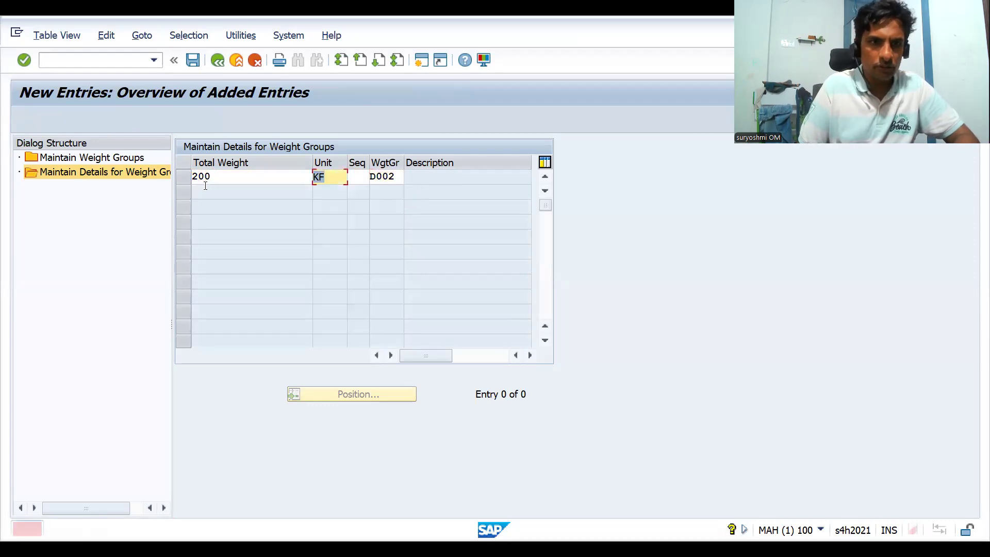
text(KG)
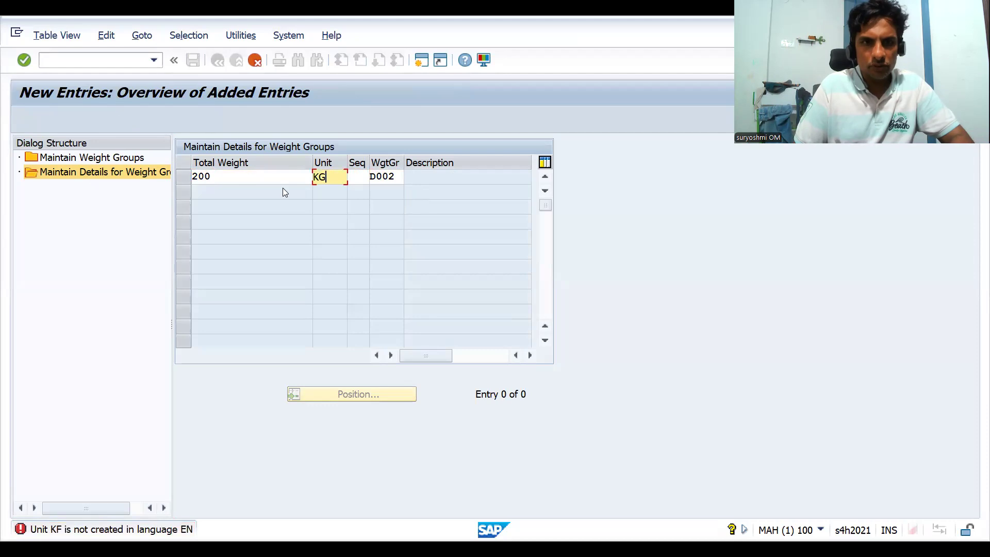
key(Return)
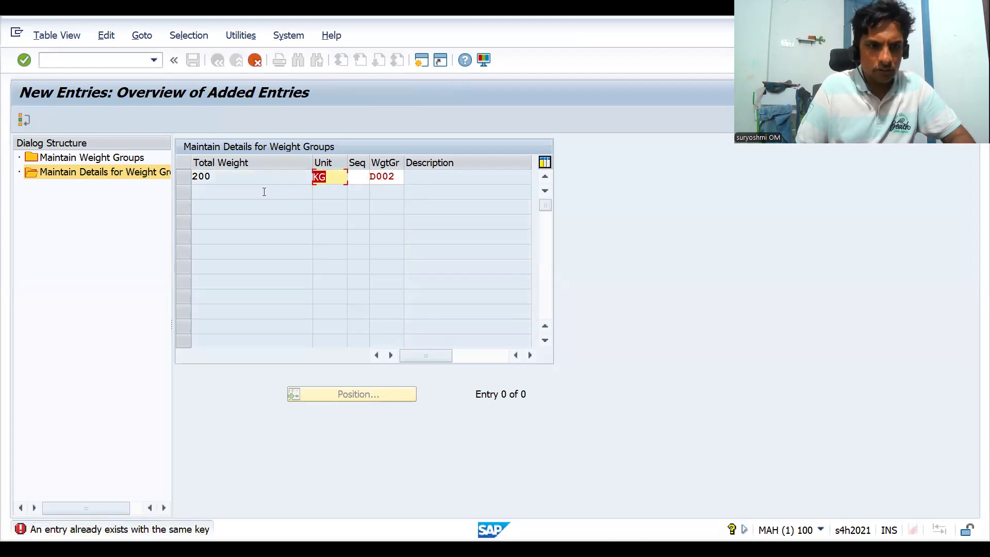
Step: Try sequence number 2 for the 200 KG entry, and discard the new entry
key(Tab)
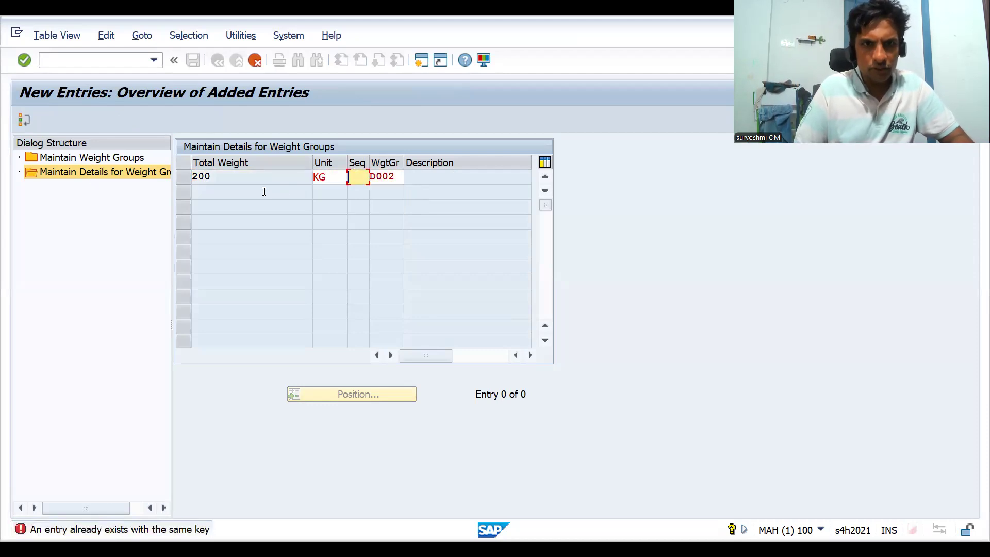
text(2)
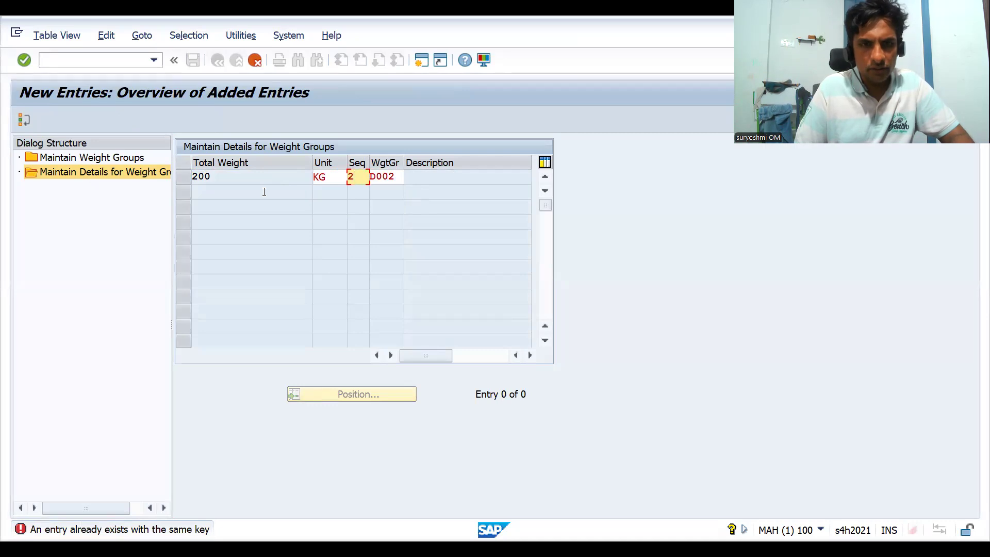
key(Return)
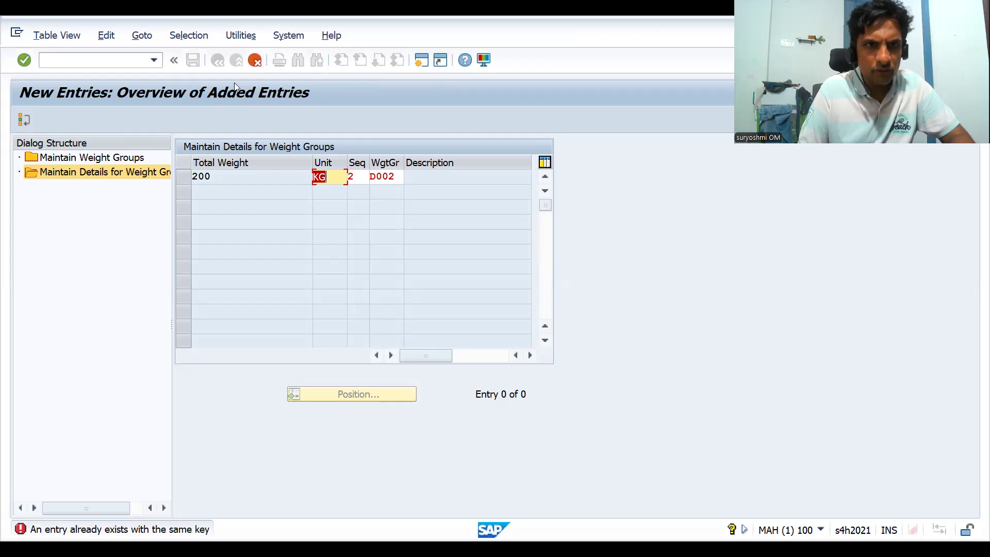
key(F12)
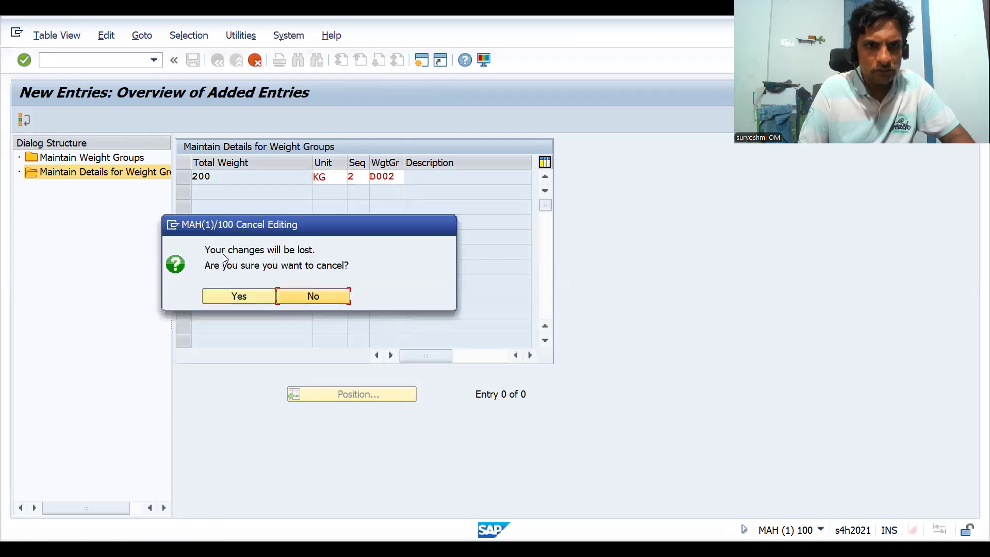
click(229, 303)
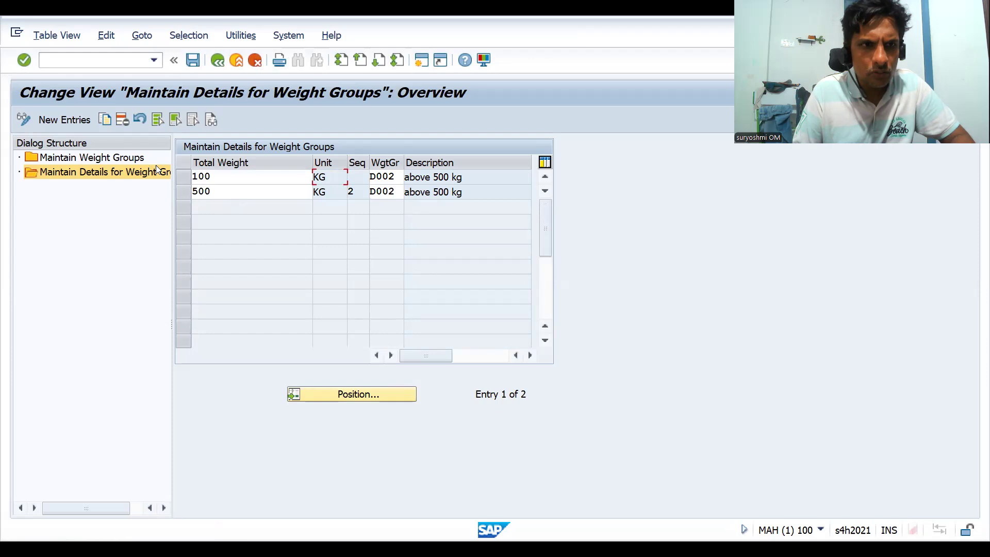
Step: Add a weight group detail entry of 200 KG with sequence 3 and weight group D002
click(58, 120)
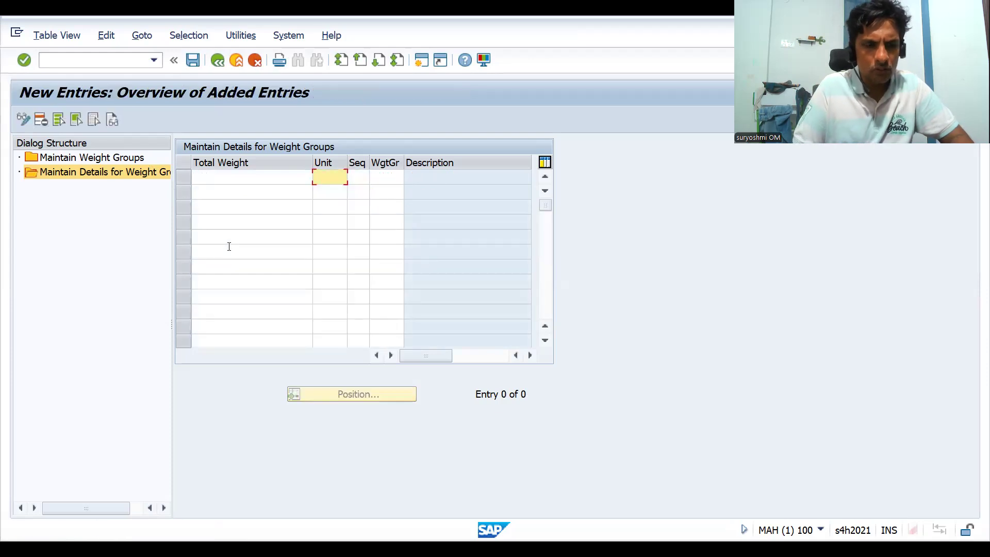
text(200)
key(BackSpace)
key(BackSpace)
key(BackSpace)
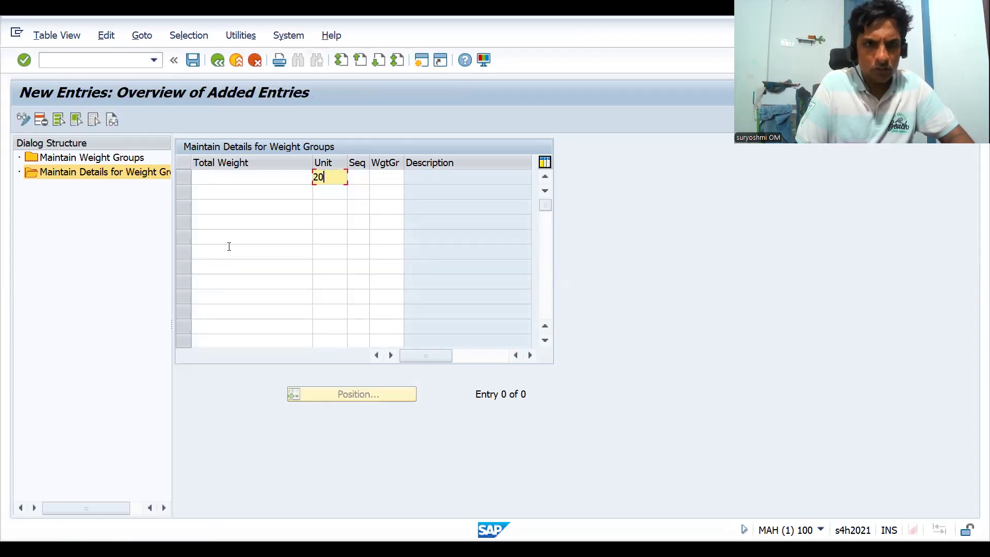
click(222, 178)
text(200)
key(Tab)
text(KG)
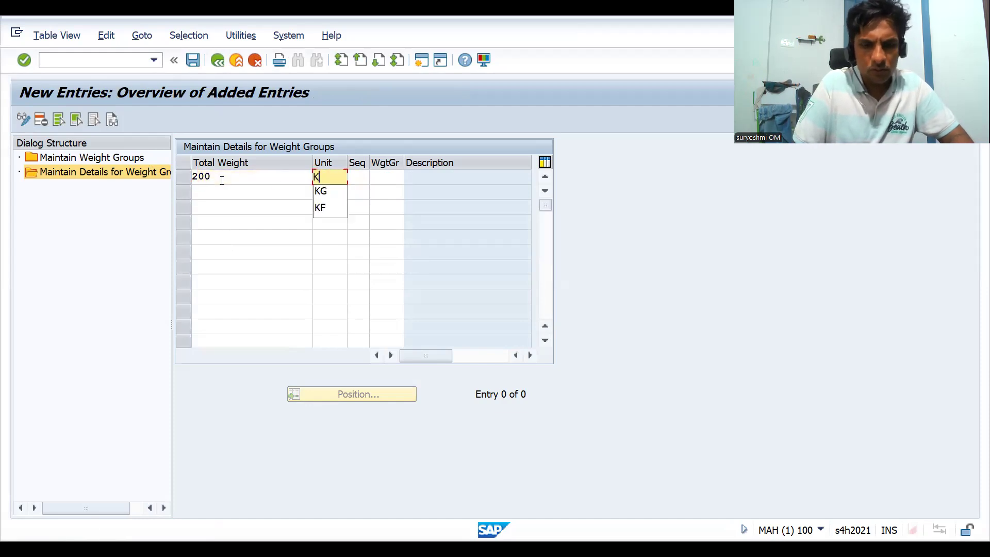
key(Tab)
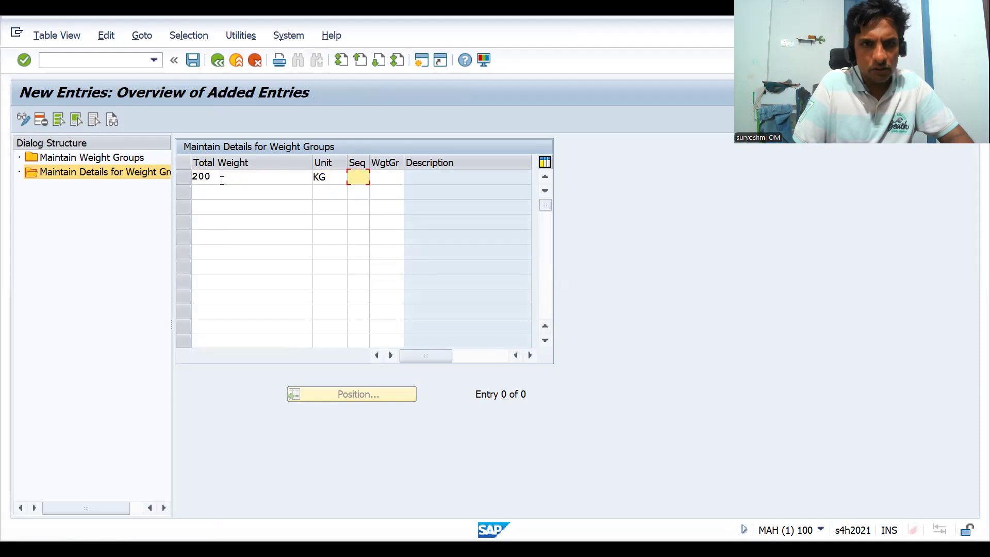
text(3)
key(Tab)
key(Down)
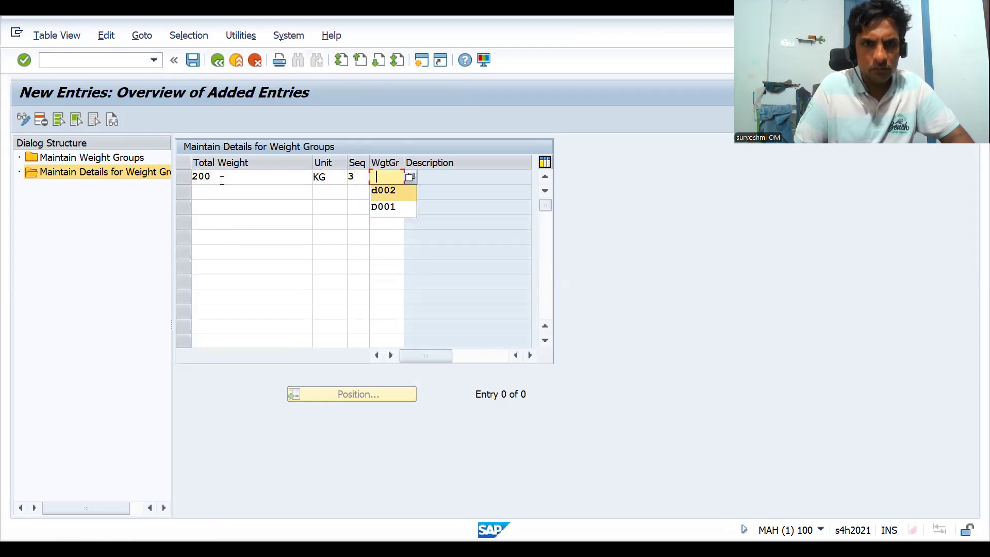
key(Return)
key(Return)
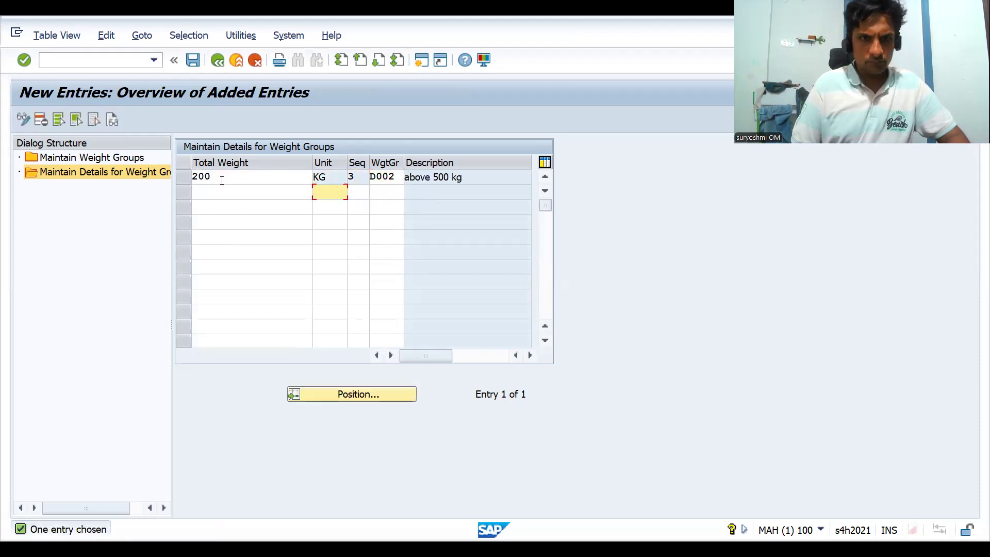
Step: Add a 300 KG detail entry with sequence 4 and weight group D002, and save the new entries
click(215, 190)
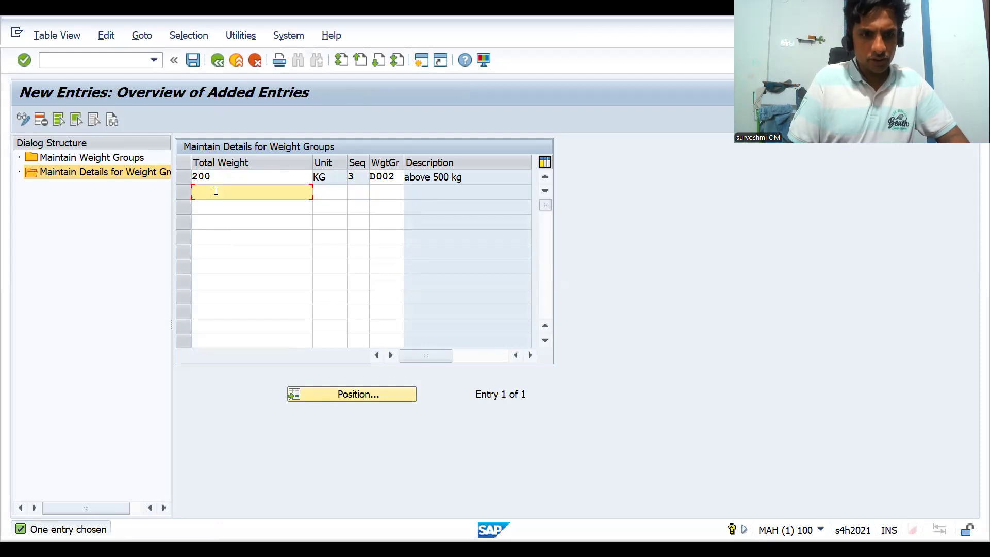
text(300)
key(Tab)
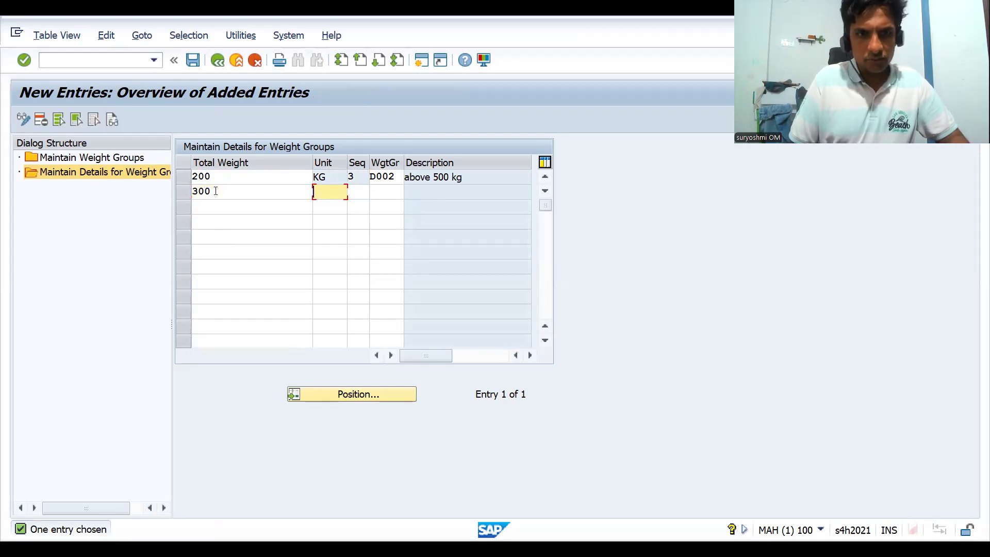
text(KG)
key(Tab)
text(4)
key(Tab)
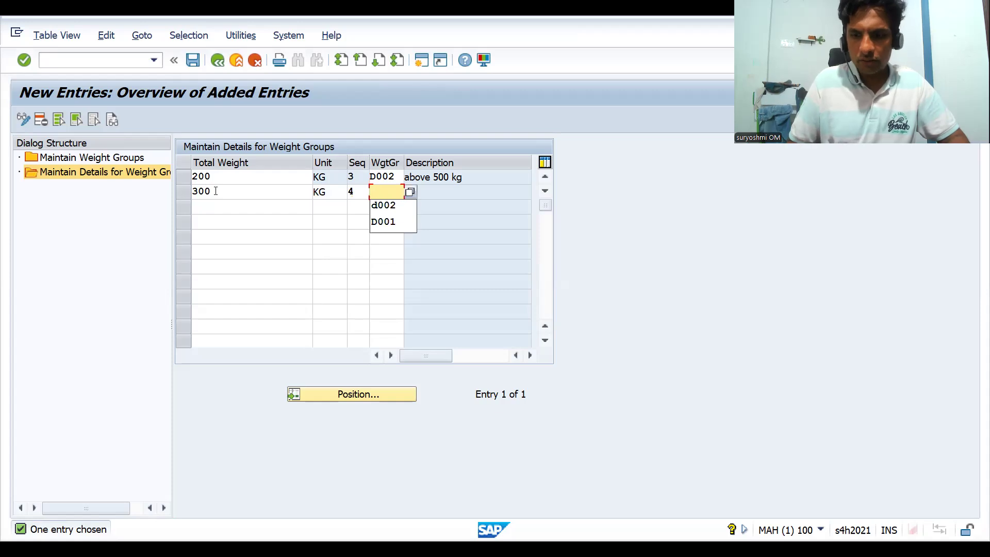
key(Down)
key(Return)
key(Return)
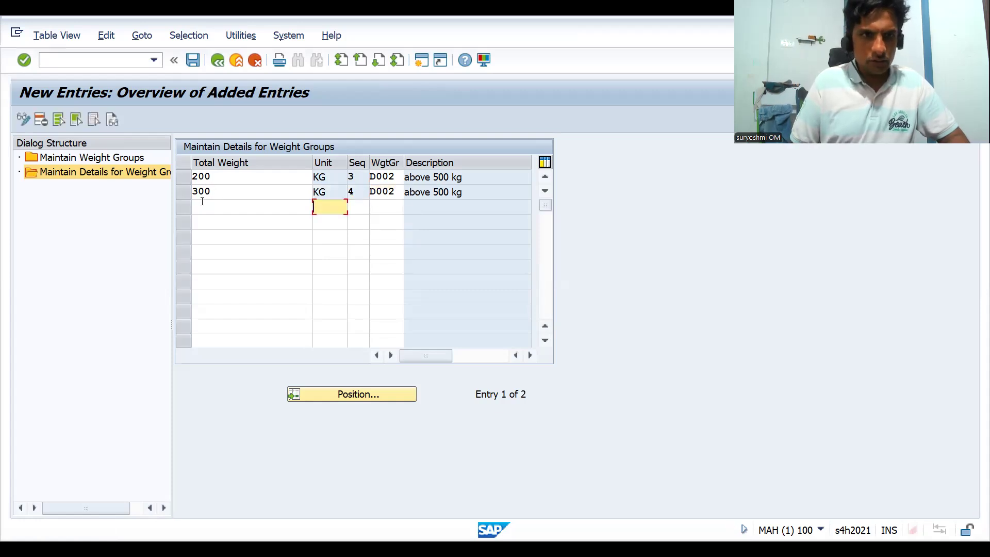
key(ctrl+s)
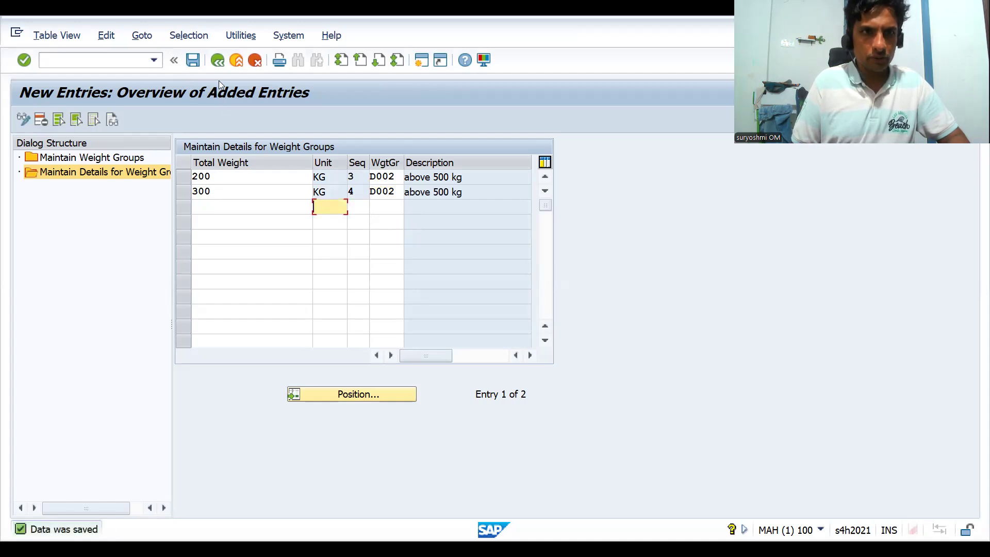
click(217, 59)
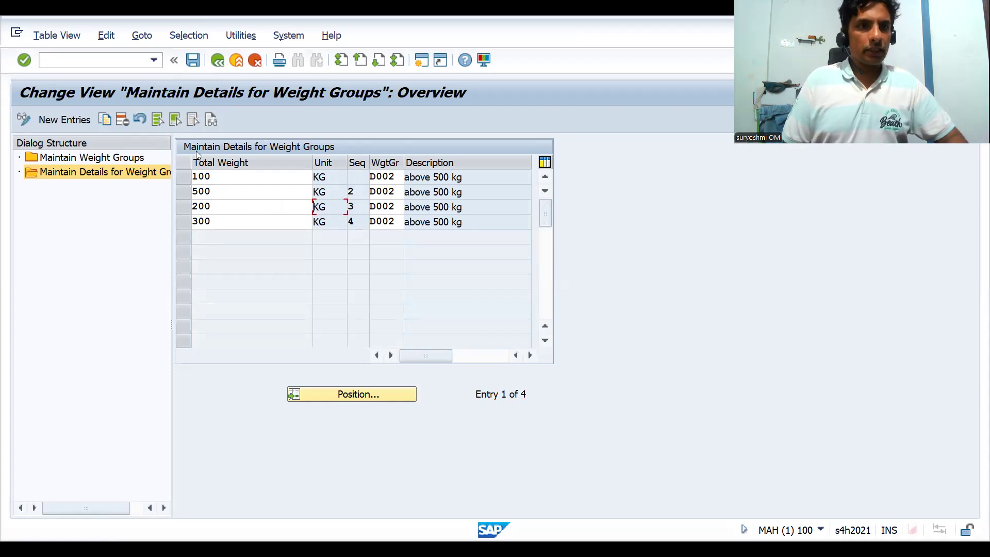
Step: Change the description of weight group D002 to "UP TO 100 TO 500KG" and save it
double_click(99, 158)
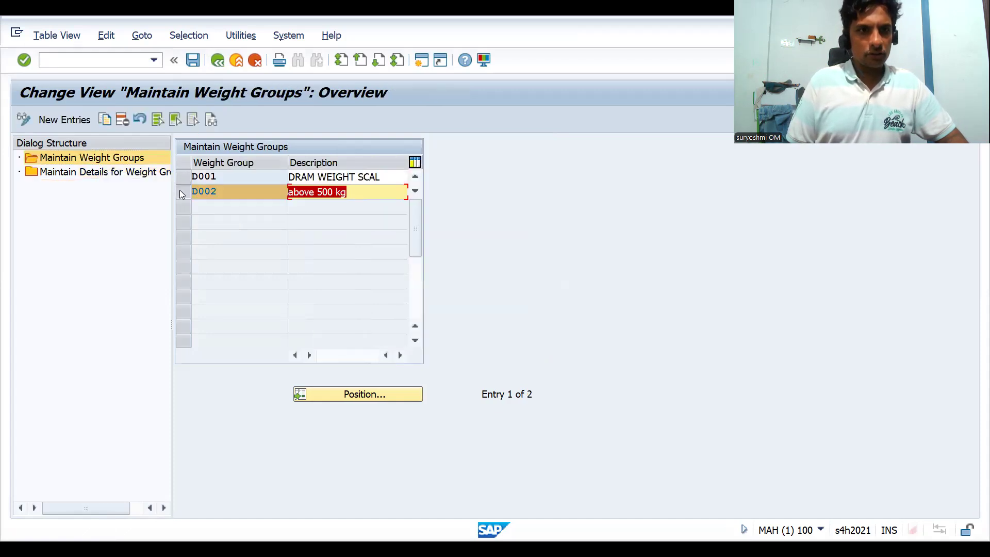
click(198, 191)
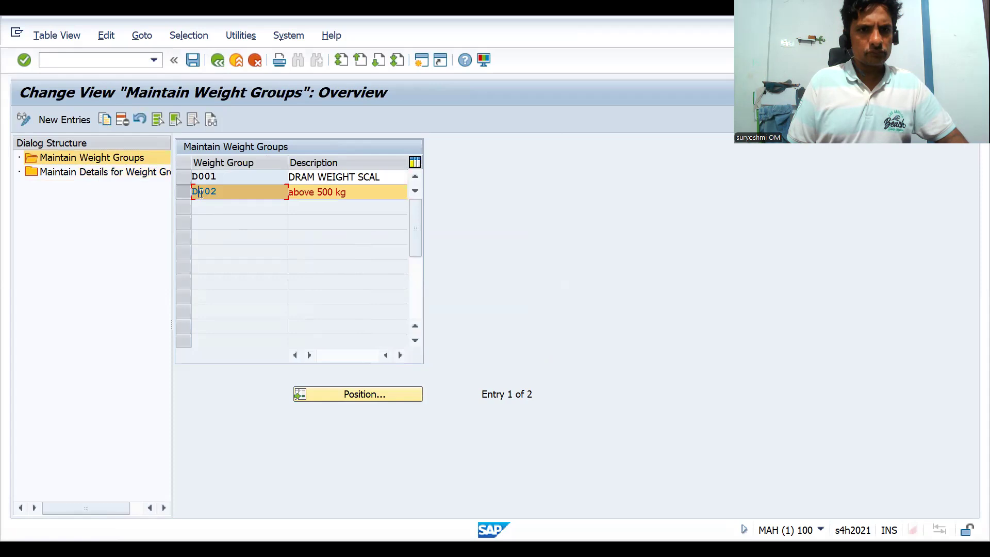
click(352, 192)
key(BackSpace)
key(BackSpace)
key(BackSpace)
key(BackSpace)
key(BackSpace)
key(BackSpace)
key(BackSpace)
key(BackSpace)
key(BackSpace)
key(BackSpace)
key(BackSpace)
key(BackSpace)
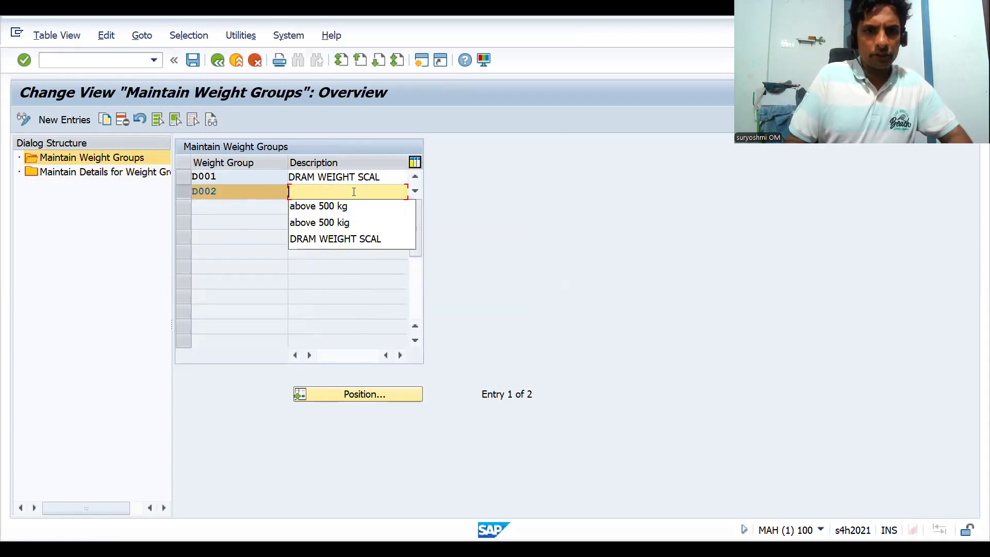
text(UP TO 100 TO 500KG)
key(Return)
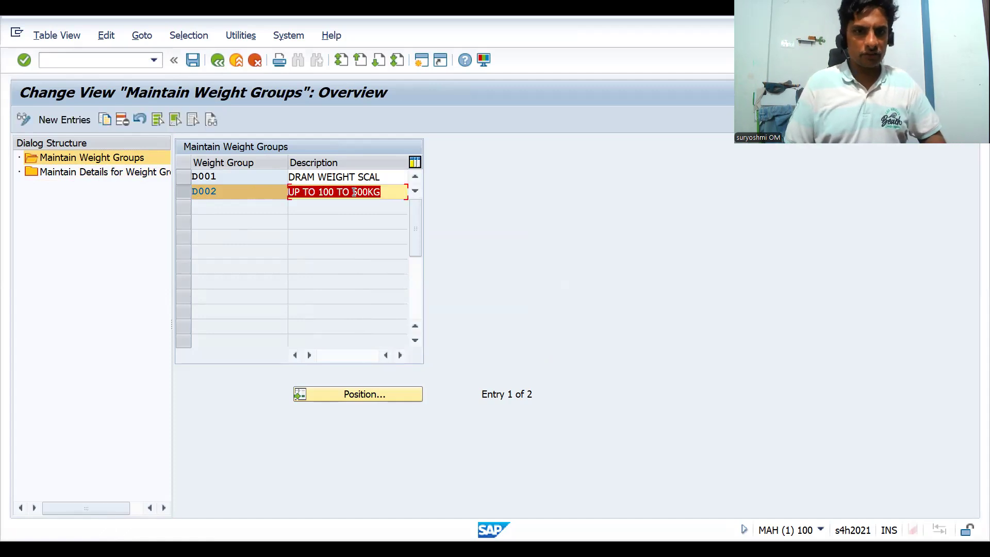
key(ctrl+s)
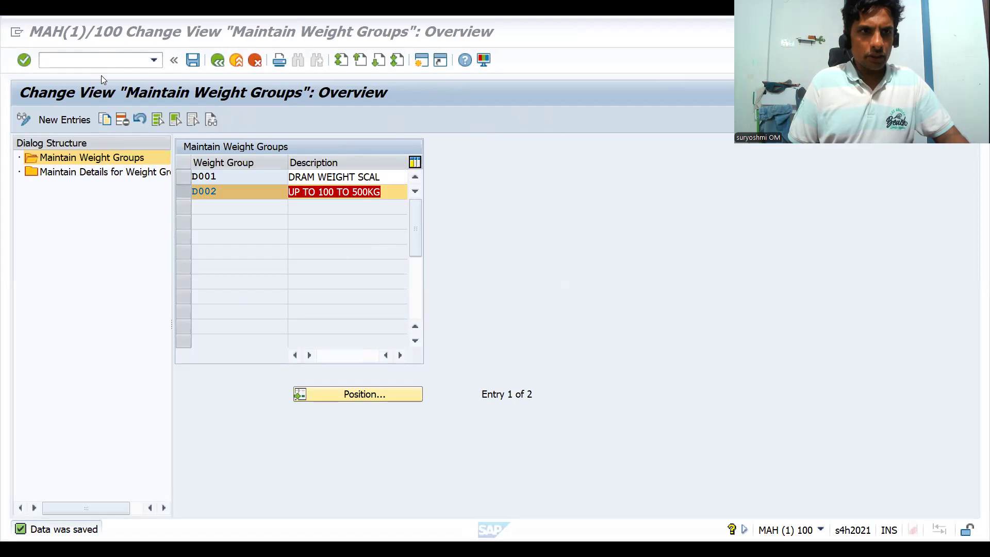
Step: Start a new DOR credit sales order in transaction VA01 for the Bangalore customer, using sales area DRAM, DI, DC
click(90, 61)
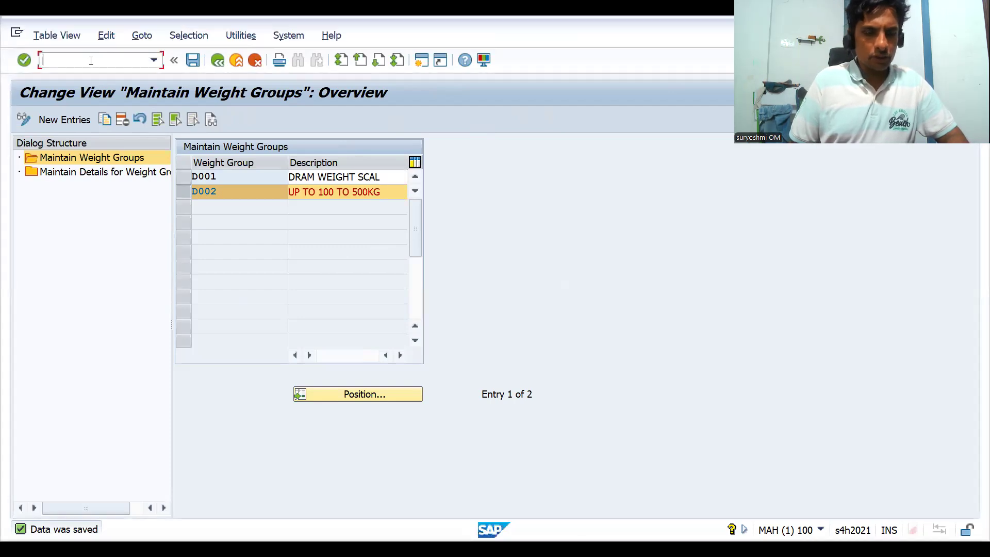
text(/NVA01)
key(Return)
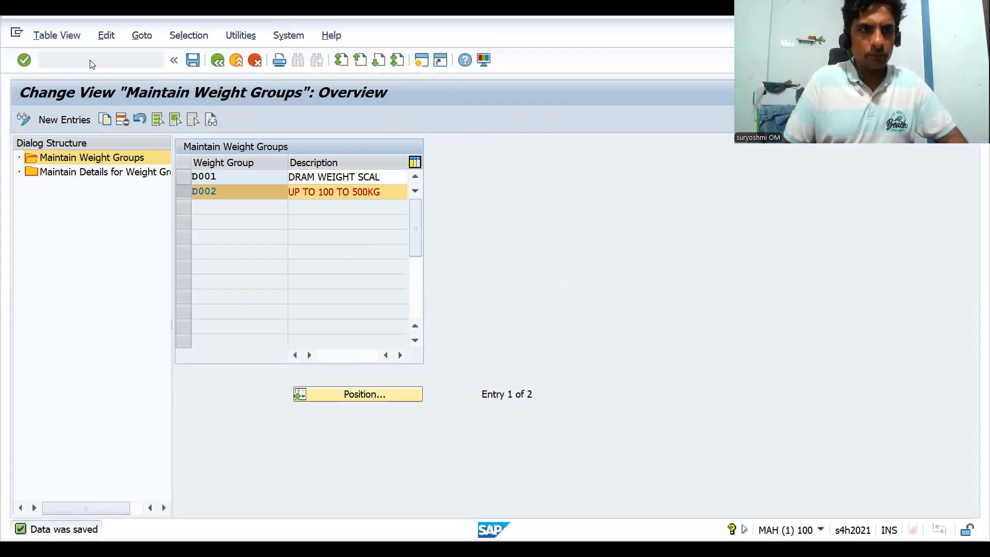
key(Return)
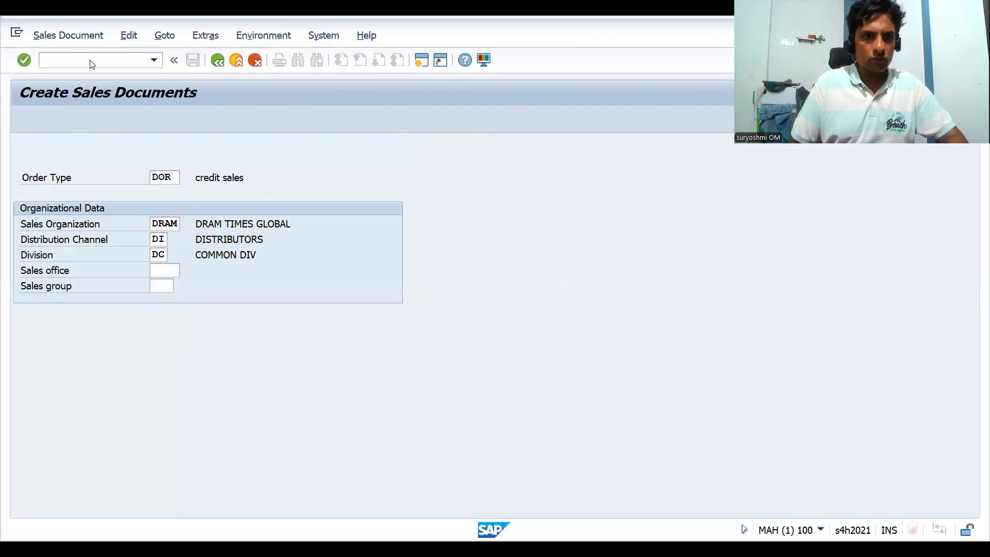
key(Return)
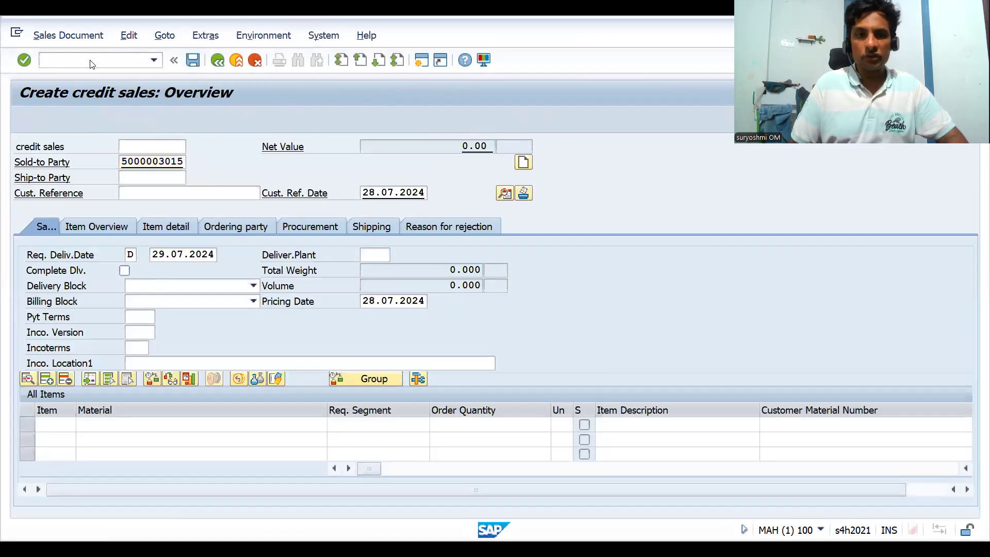
Step: Add material 743 with an order quantity of 2 to the order, and open the item's shipping data
key(Down)
key(Down)
key(Return)
key(Tab)
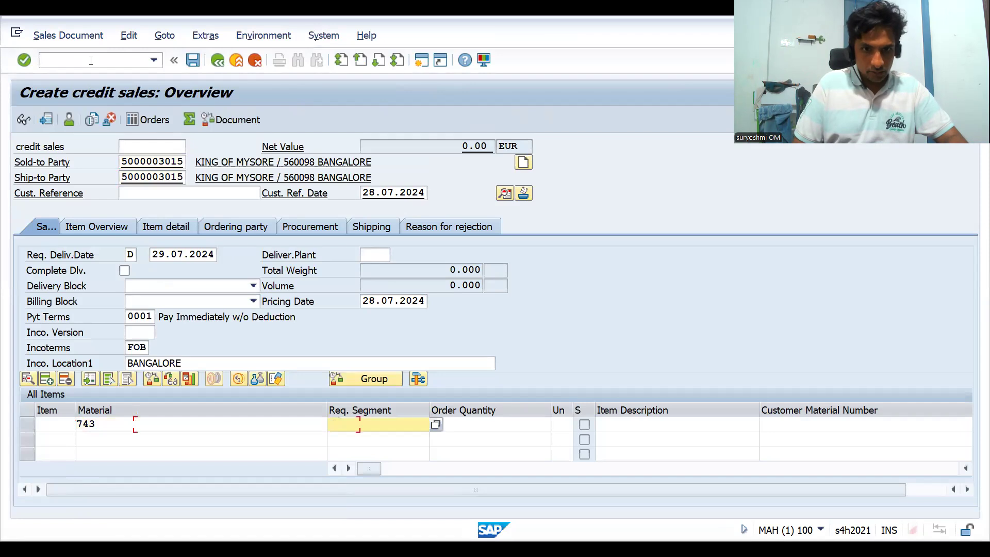
key(Tab)
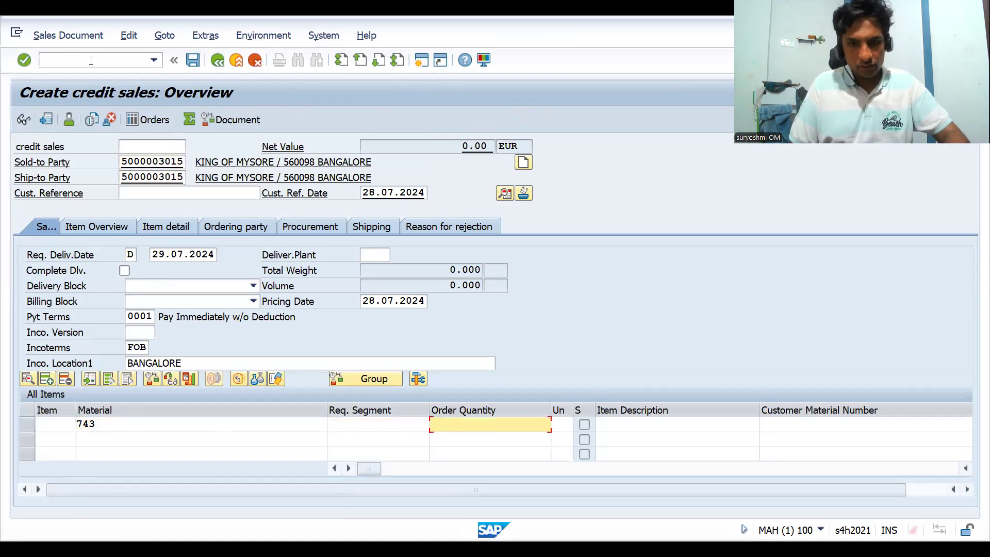
text(2)
key(Return)
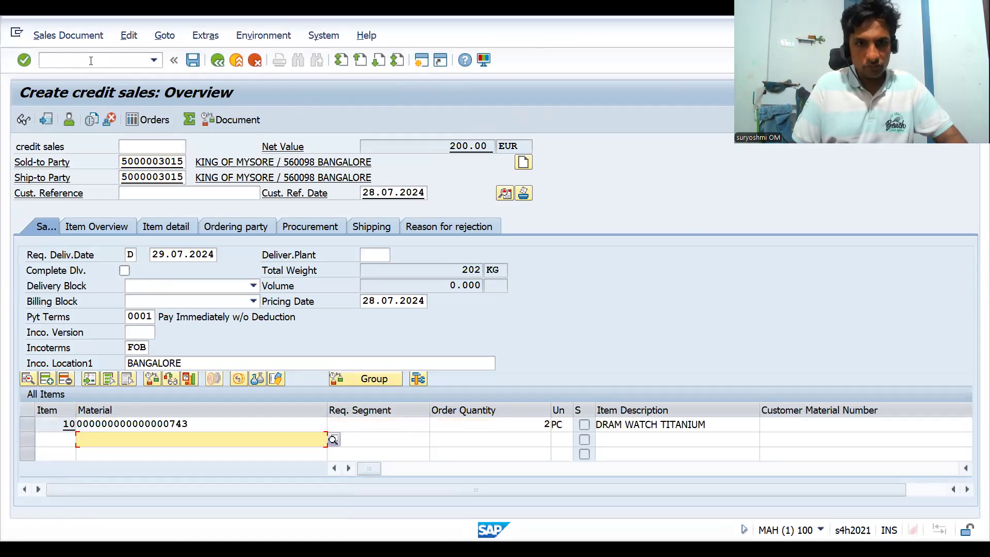
double_click(249, 424)
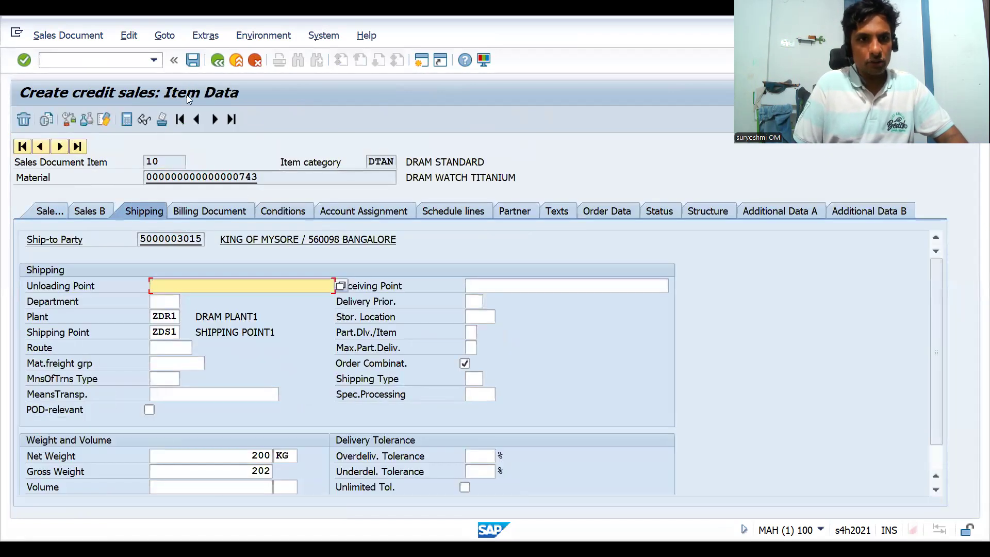
Step: Save the new credit sales order and create an outbound delivery for it from shipping point ZDS1 with selection date 31.07.2024
click(217, 59)
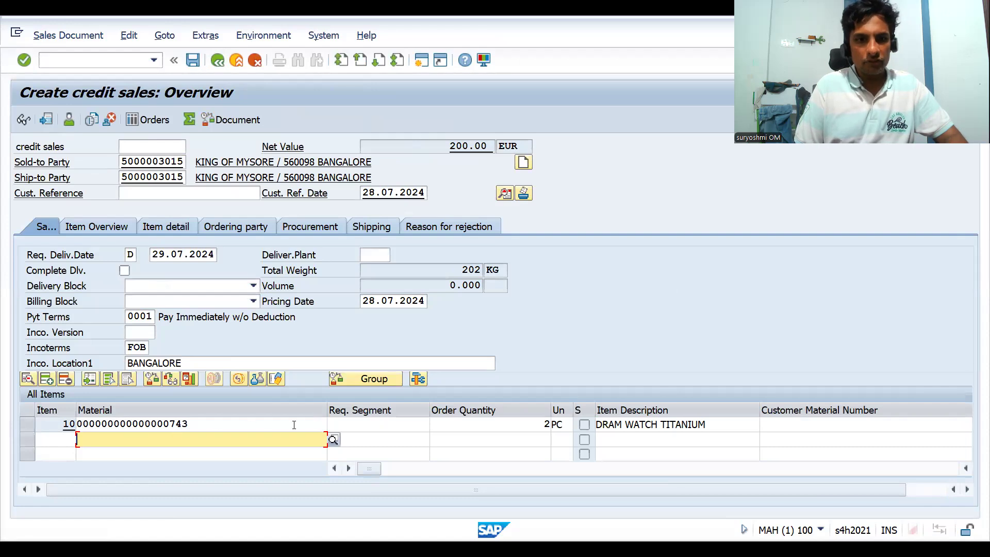
key(Return)
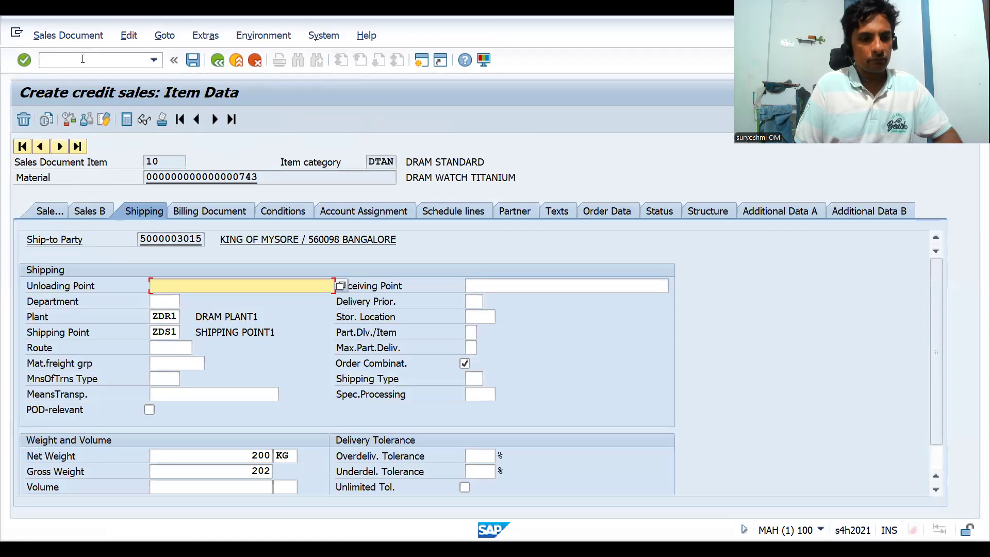
key(F3)
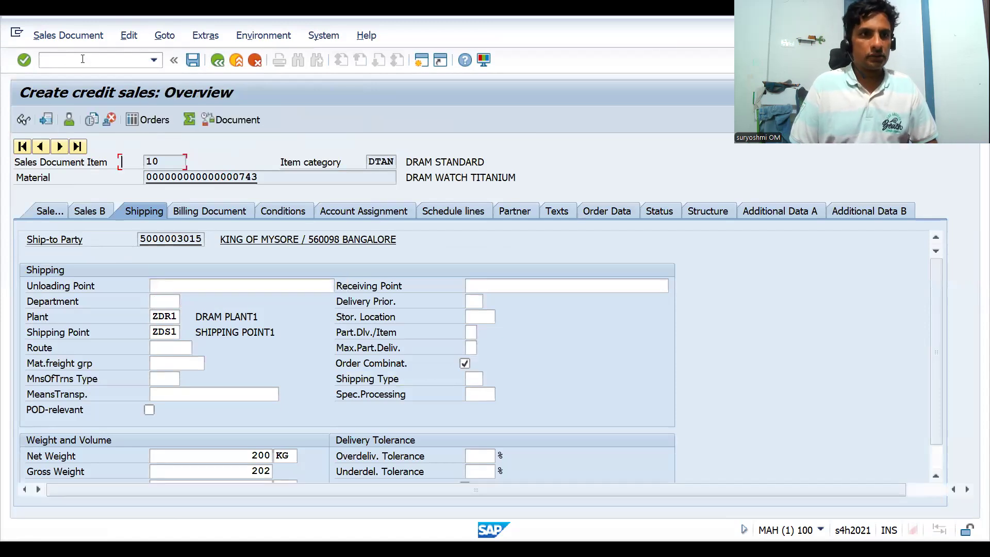
click(82, 58)
text(/NVA02)
key(Return)
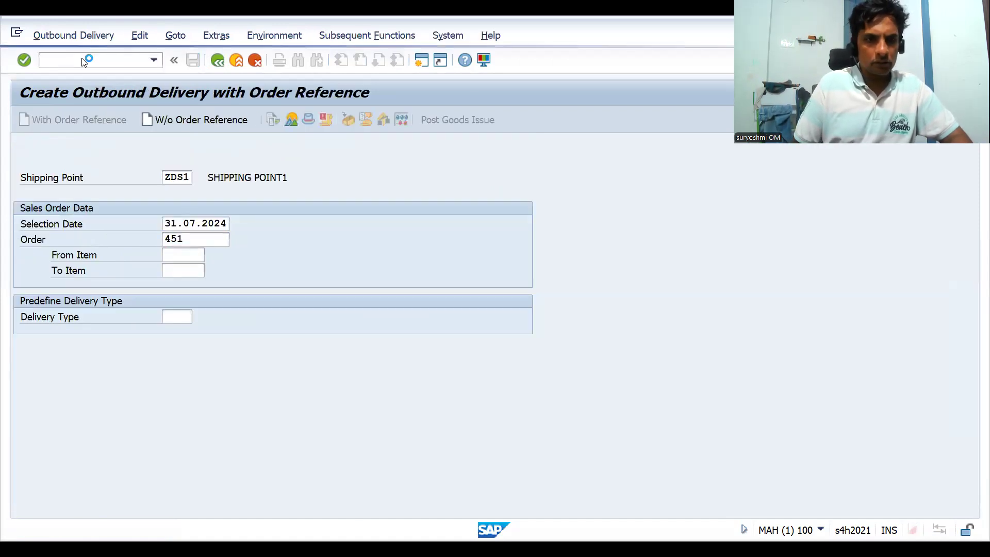
key(Return)
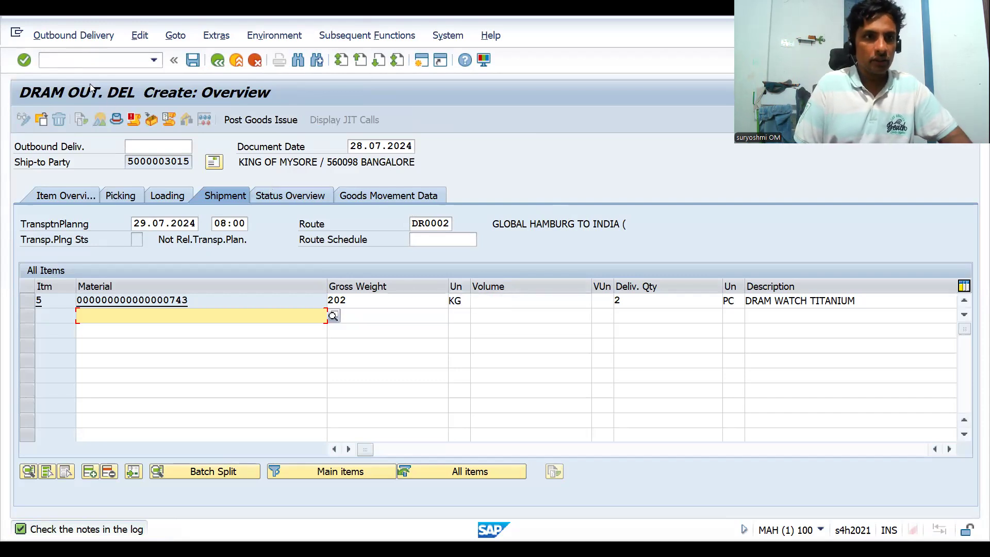
Step: Abandon the delivery, reopen the saved credit sales order in transaction VA02, and set the order quantity of material 743 to 5
click(77, 60)
text(/NVA02)
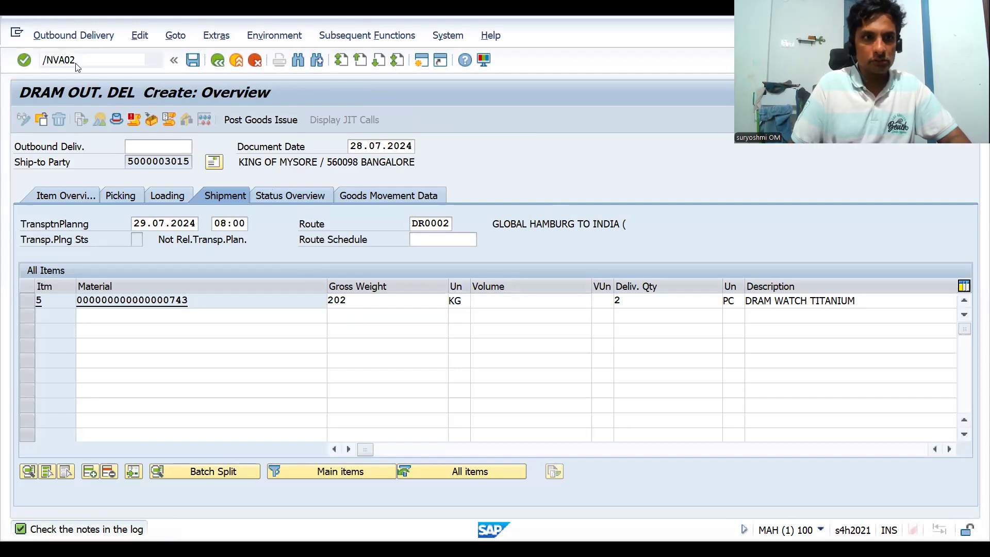
key(Return)
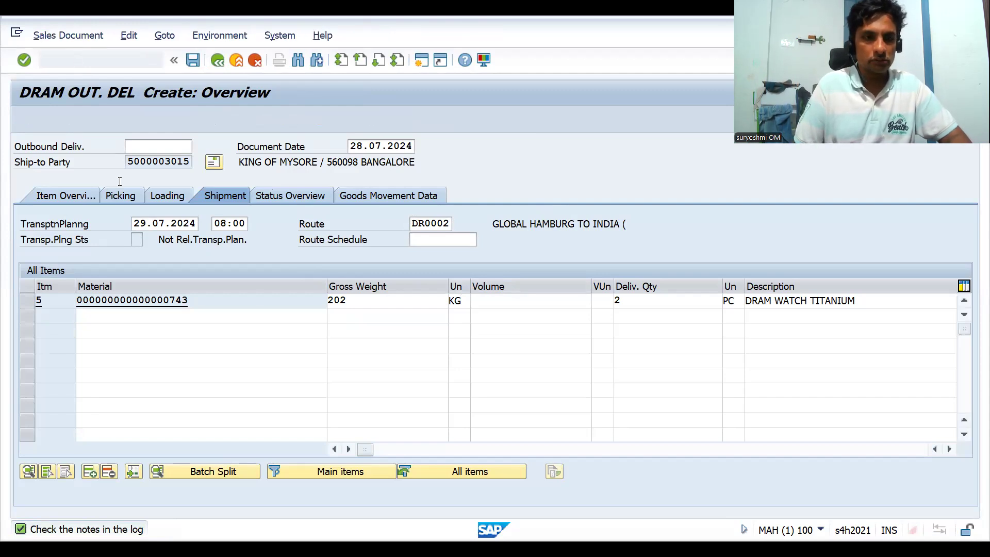
key(Return)
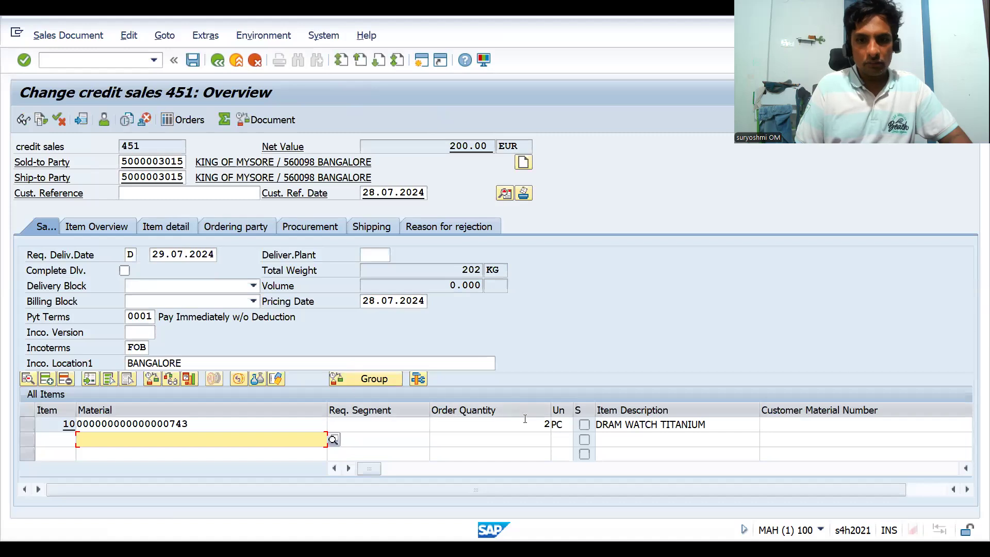
click(526, 424)
key(BackSpace)
text(5)
key(Return)
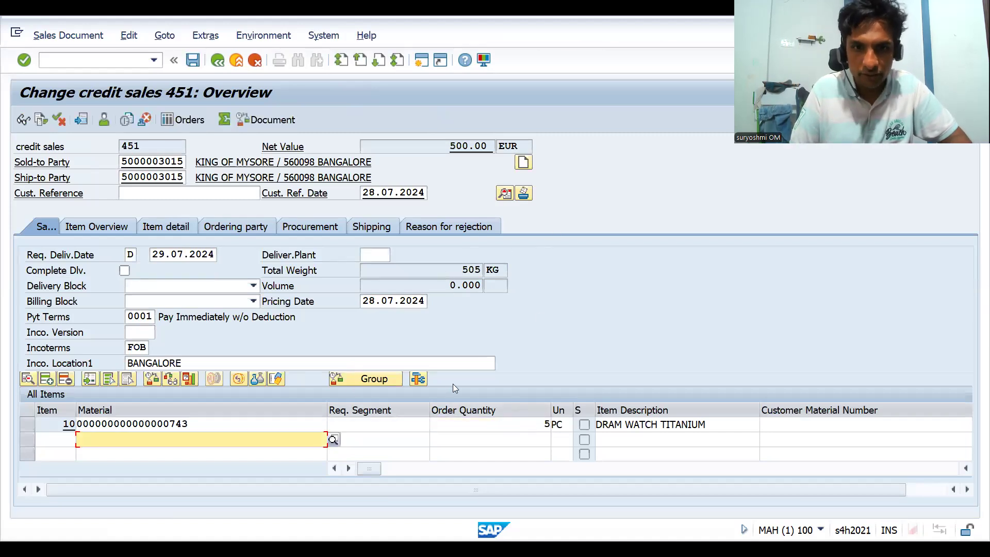
Step: Examine the route and the net and gross weights in the shipping data of the order item
double_click(476, 428)
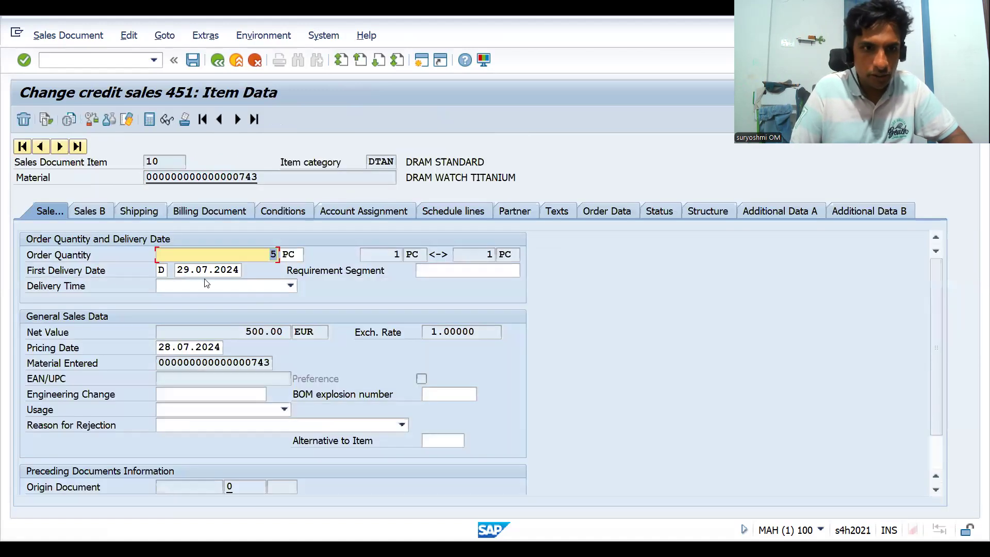
click(133, 210)
click(88, 212)
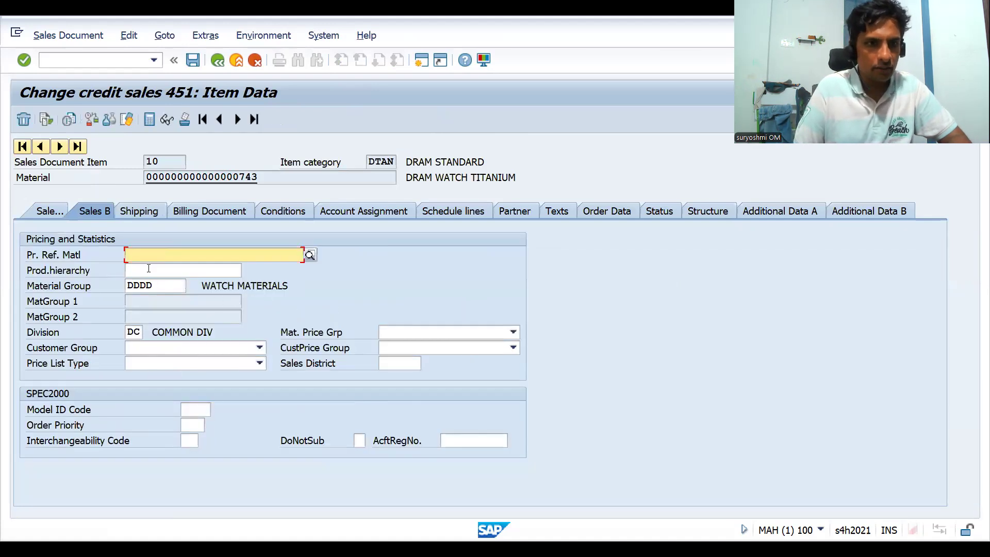
click(135, 210)
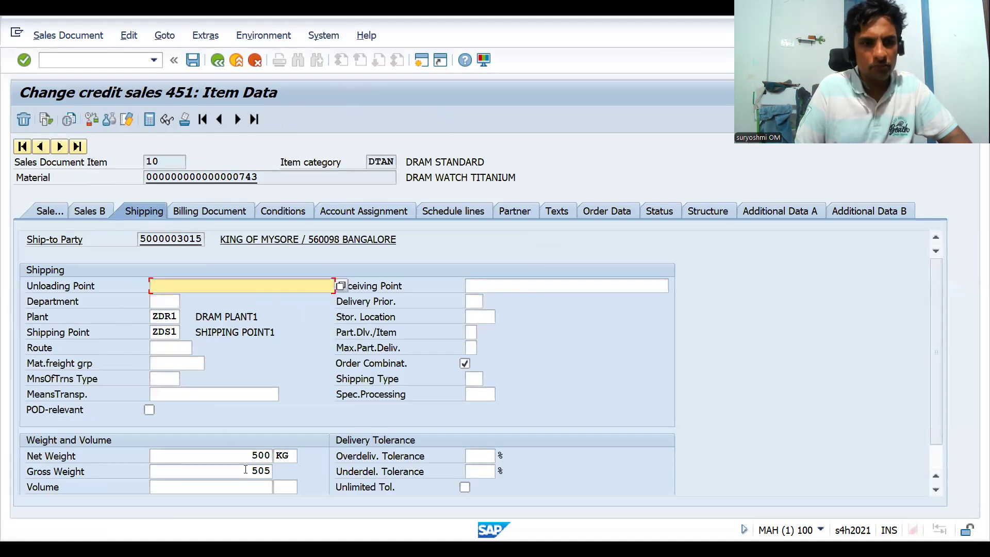
click(243, 457)
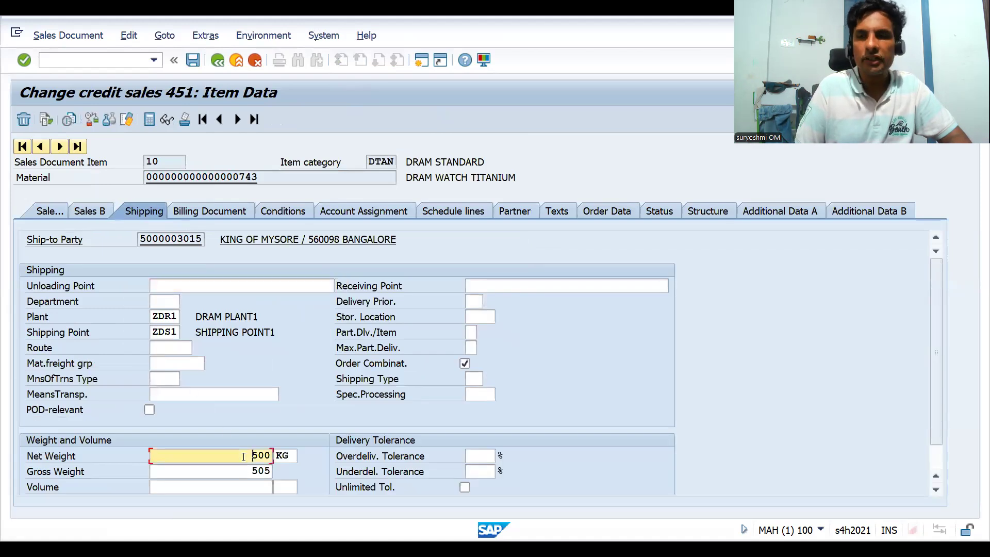
Step: Create an outbound delivery from the changed sales order and check its shipment route and item gross weight
click(48, 37)
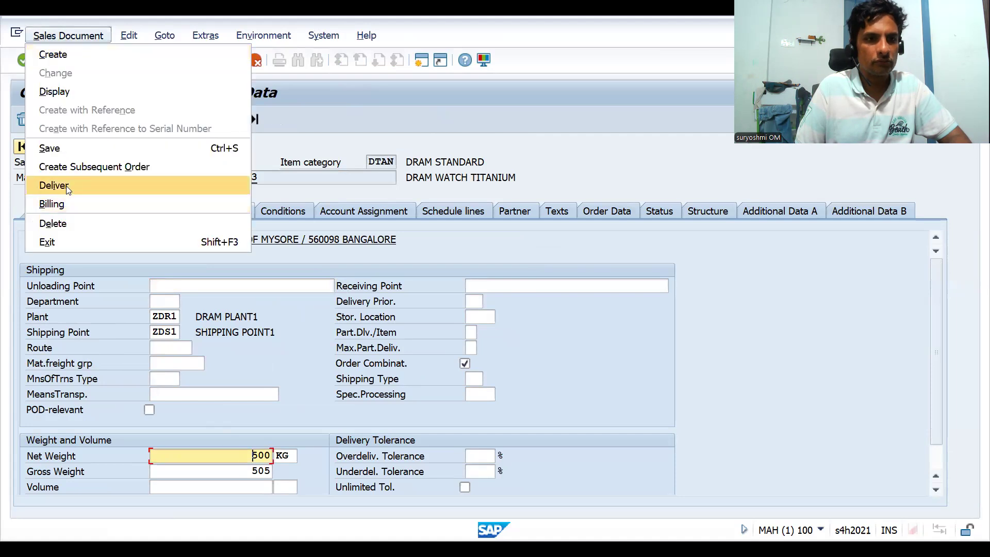
click(66, 186)
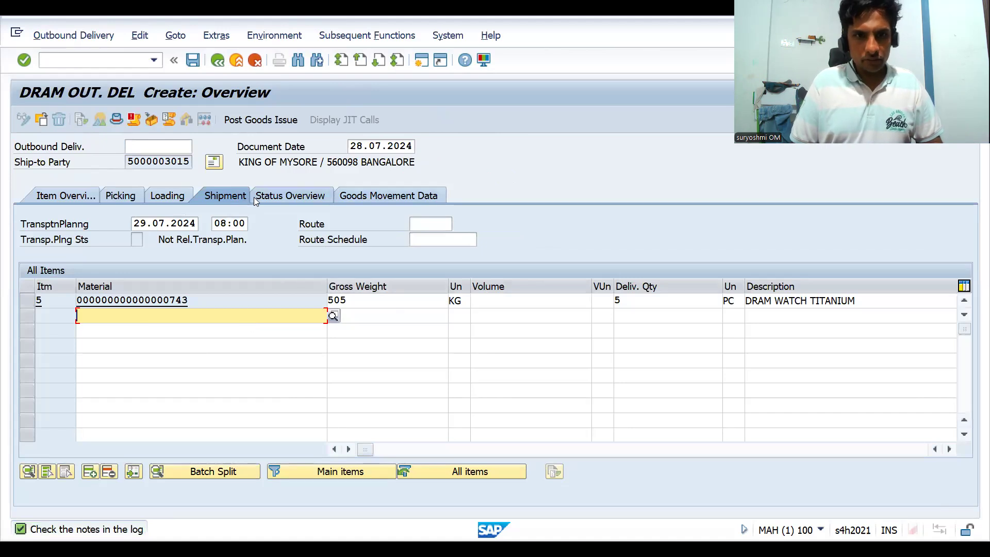
click(354, 304)
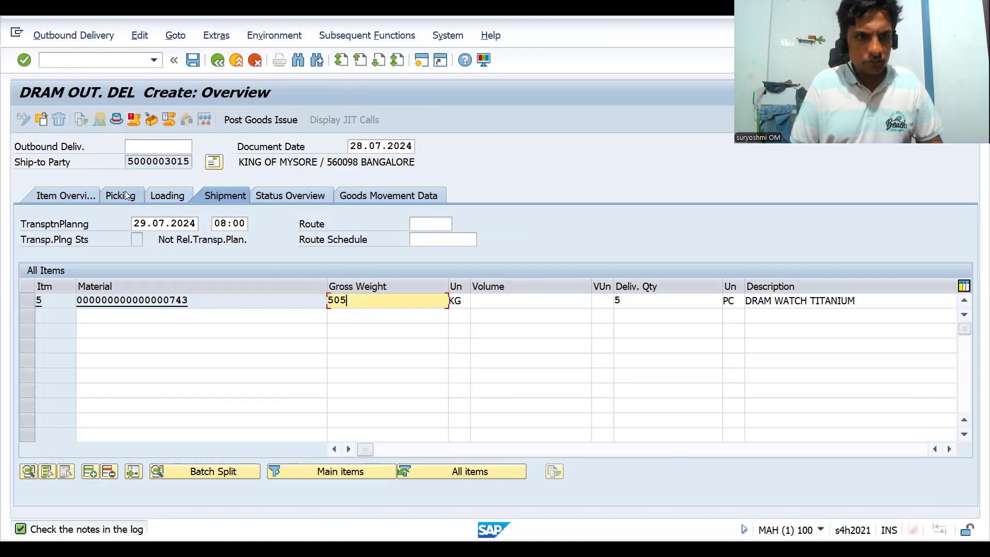
Step: Enter a picked quantity of 5 for material 743 in the delivery's picking data
click(36, 195)
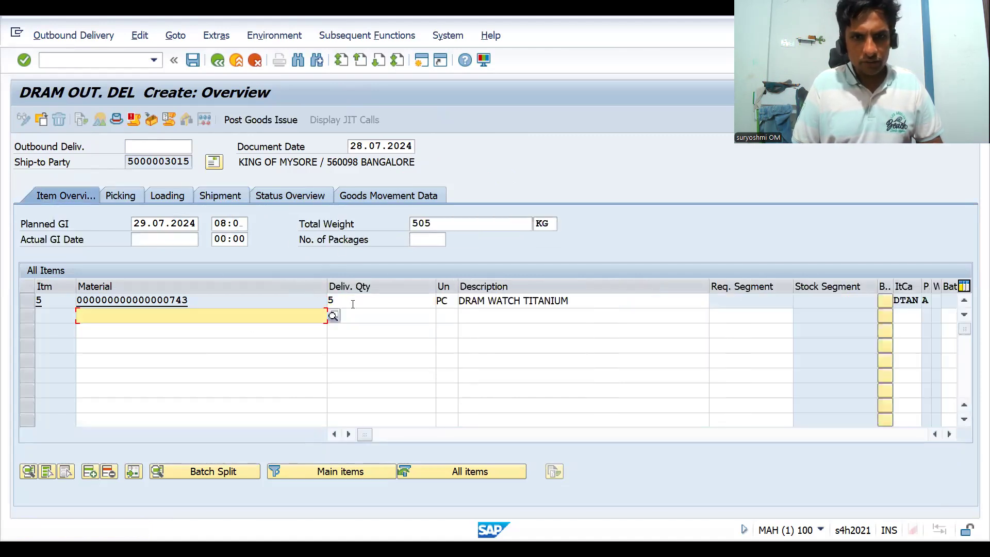
click(117, 196)
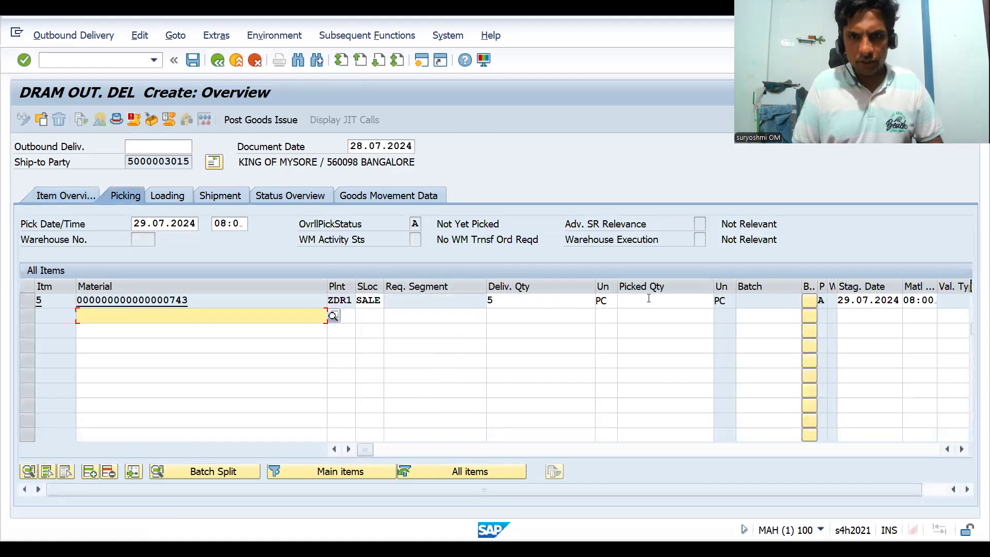
click(649, 299)
text(5)
key(Return)
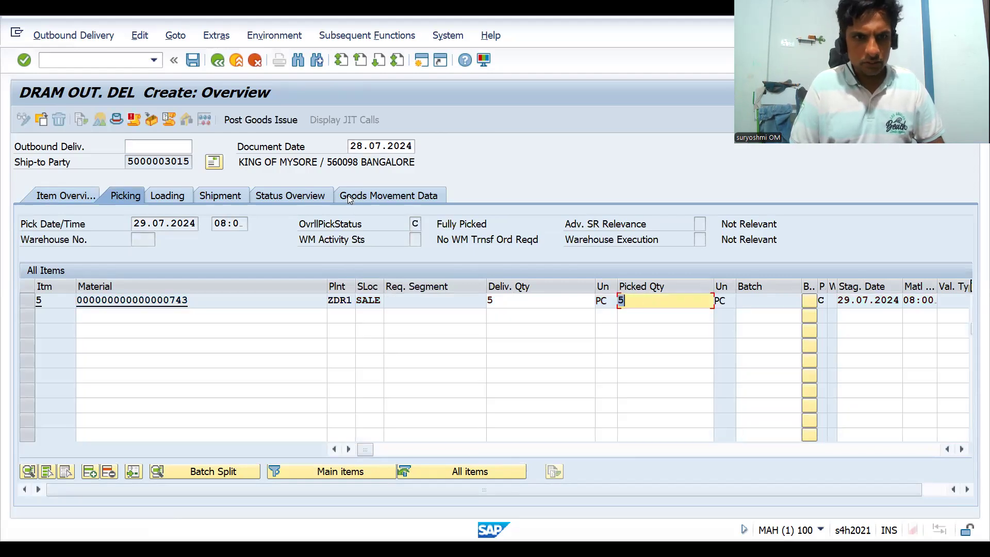
Step: Try to reduce the delivery quantity of material 743 to 4 in the item overview, and set it back to 5
click(224, 197)
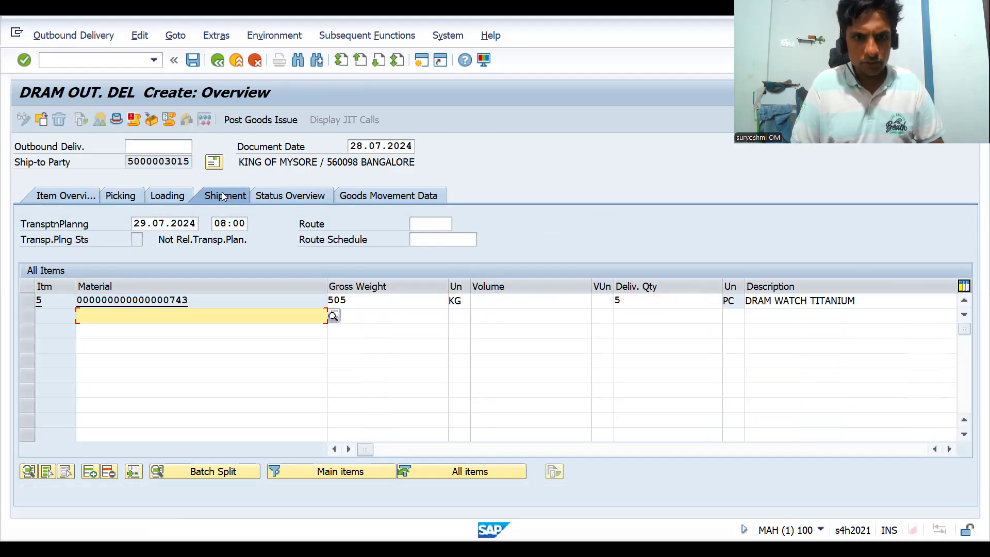
click(274, 195)
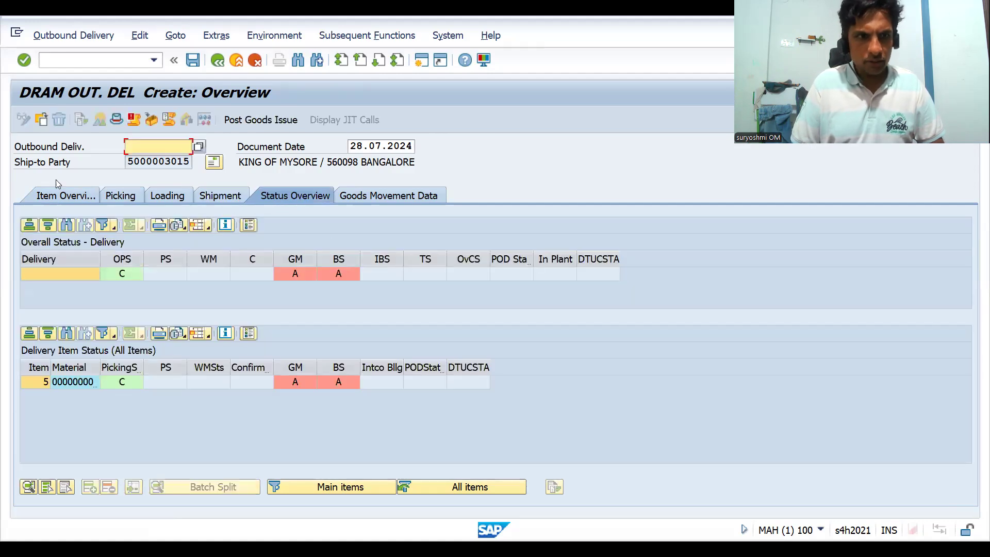
click(61, 197)
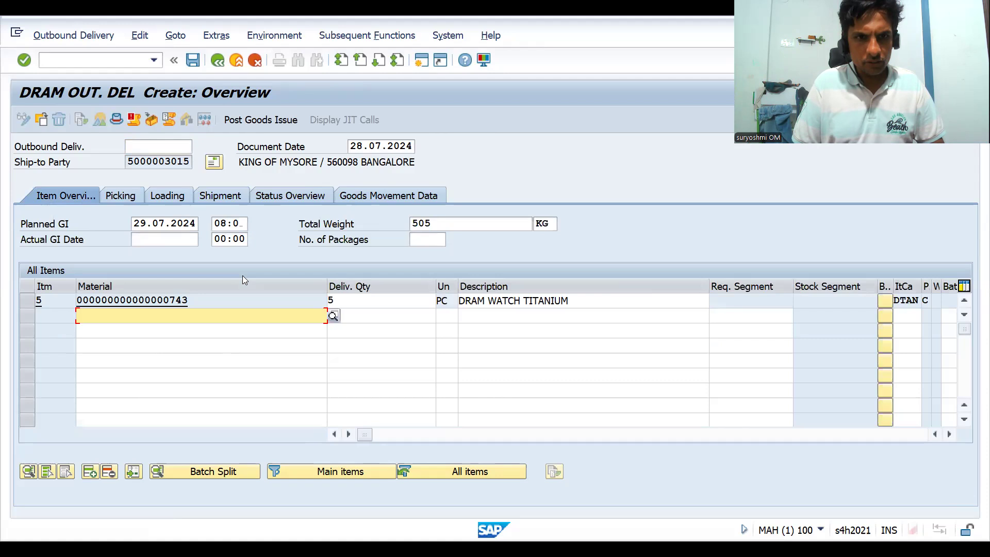
click(367, 301)
key(BackSpace)
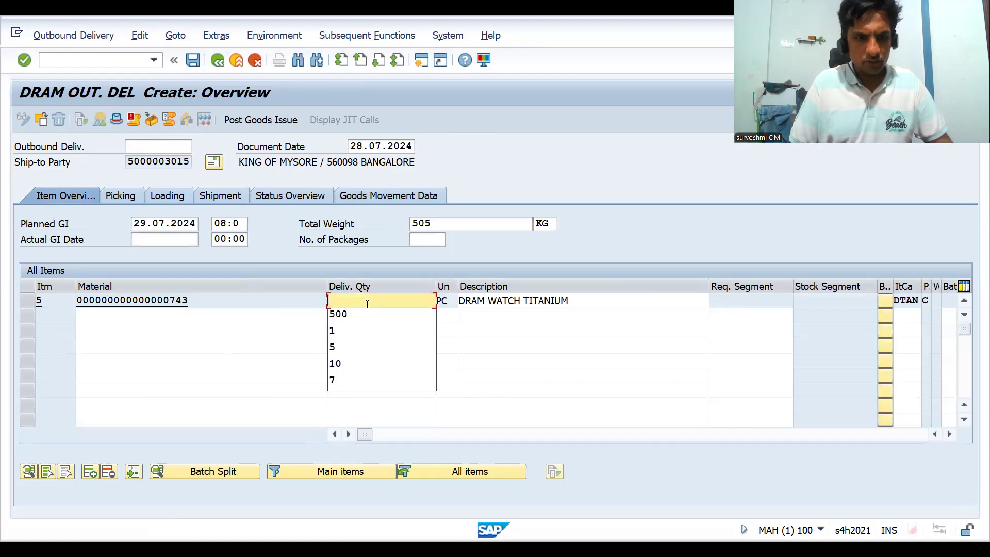
text(4)
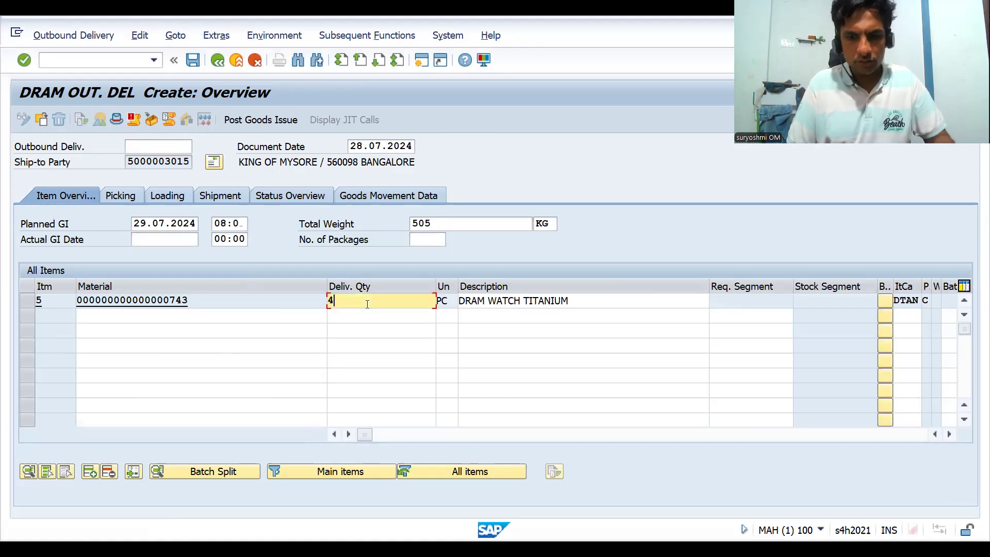
key(Return)
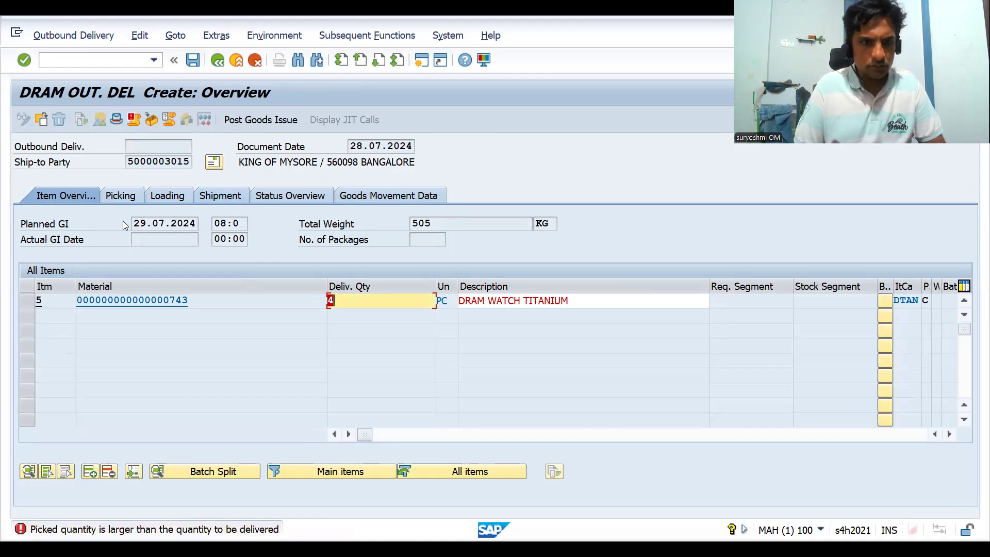
key(Return)
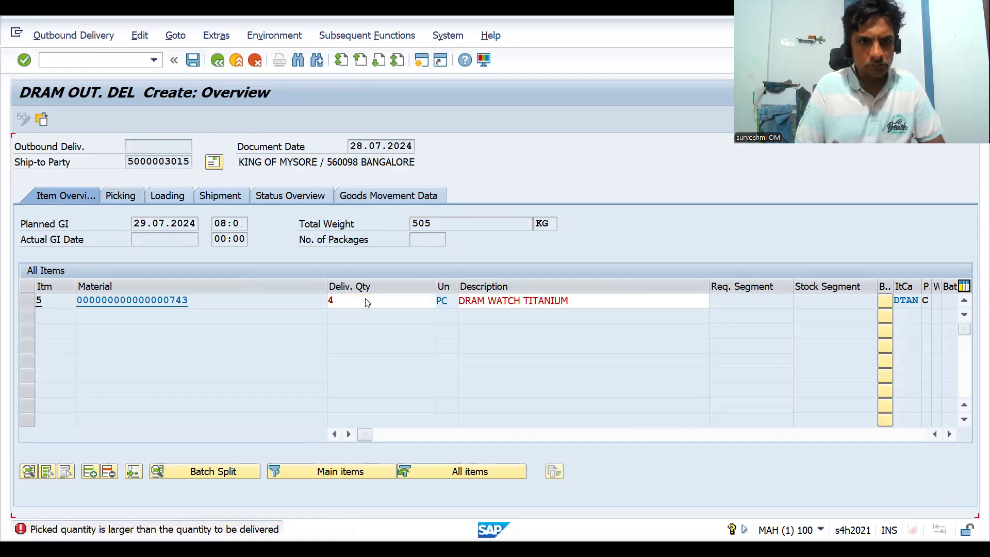
text(5)
key(Return)
key(Return)
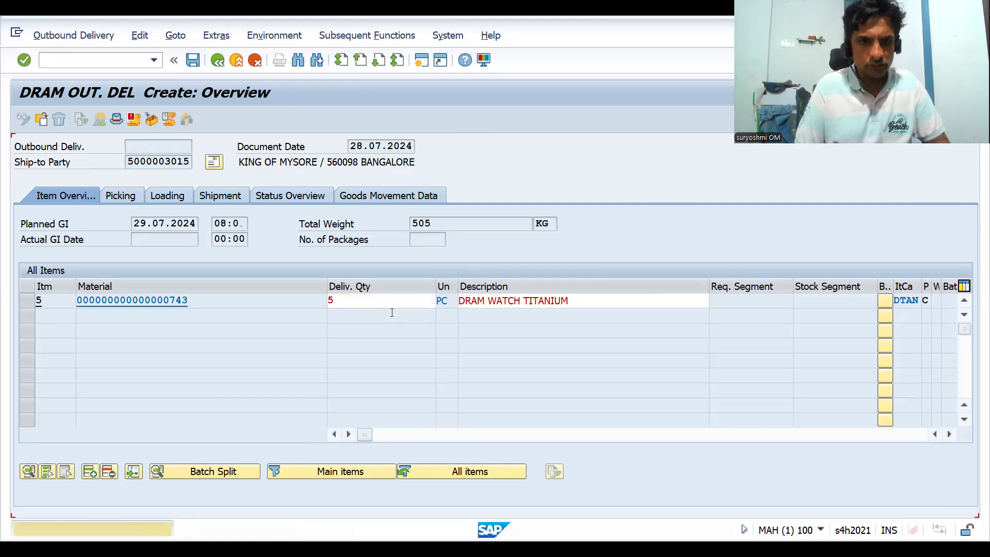
Step: Set both the delivery quantity and the picked quantity of material 743 to 3 in the picking data, and confirm the change
click(123, 195)
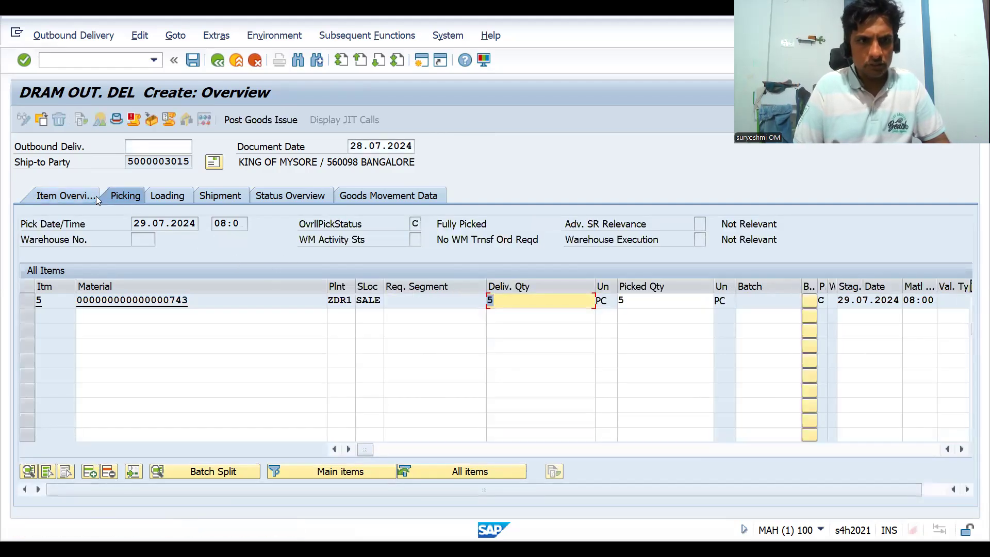
click(218, 198)
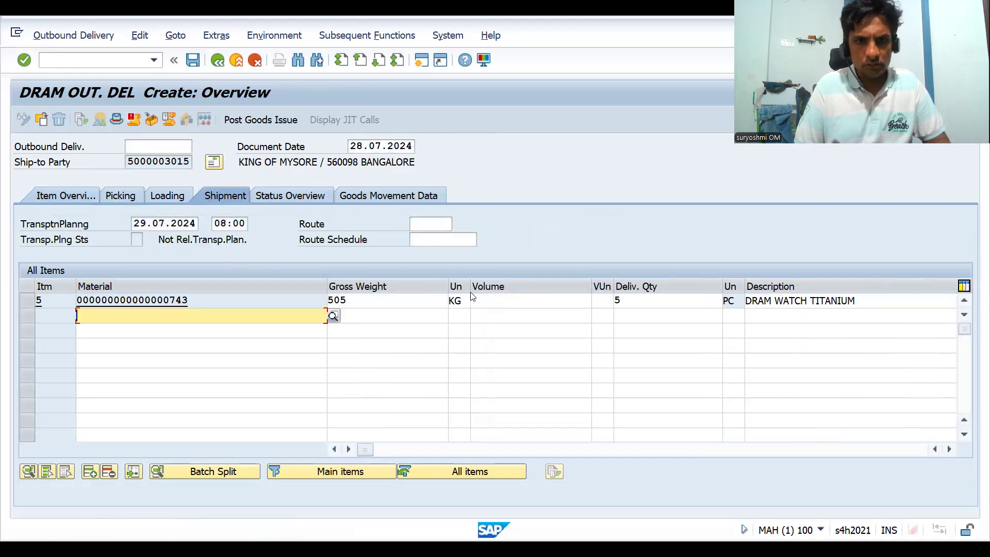
click(117, 201)
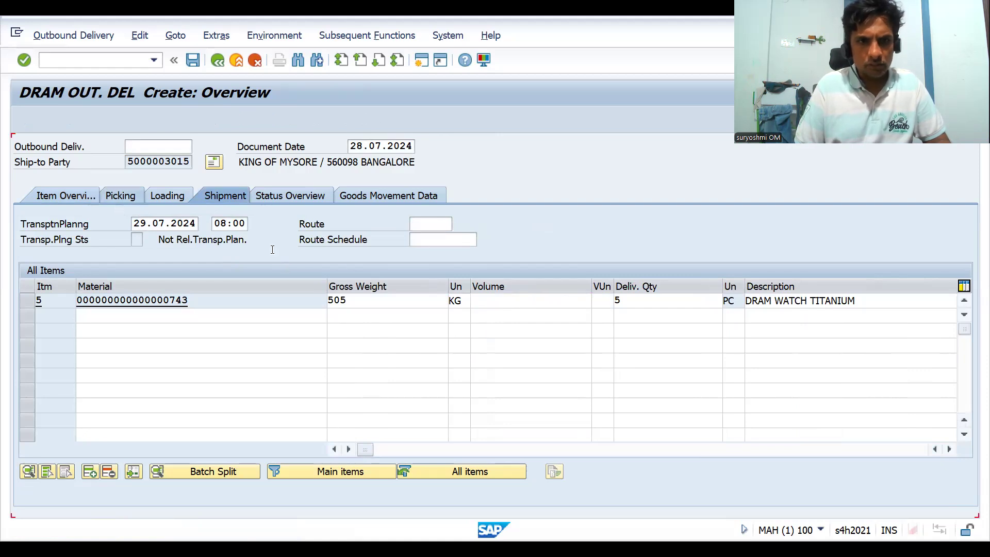
click(523, 300)
key(BackSpace)
text(3)
key(Tab)
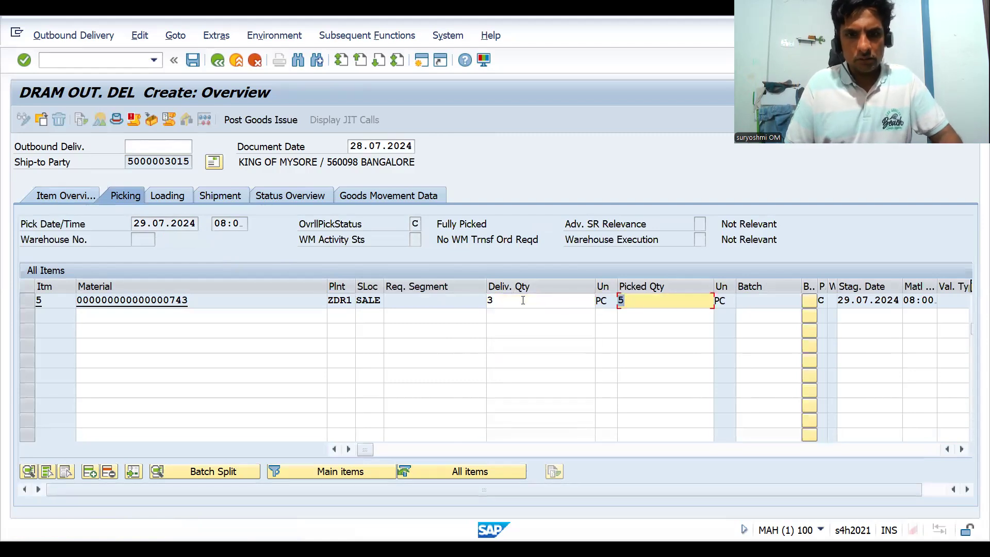
text(3)
key(Return)
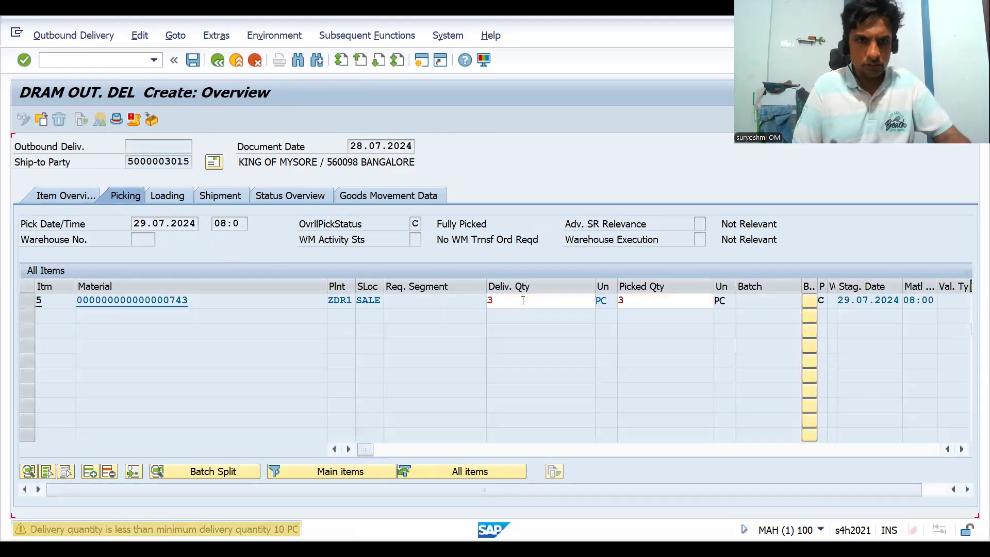
key(Return)
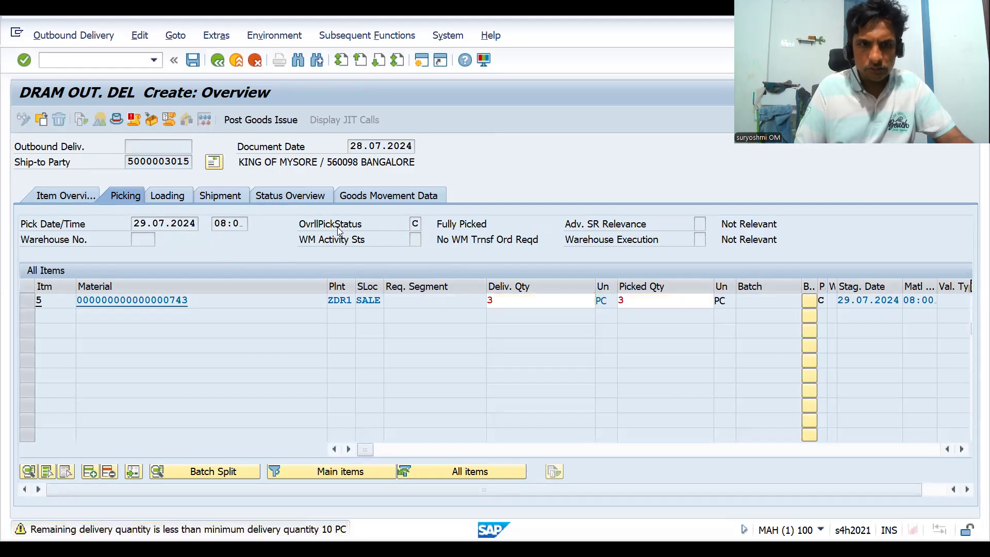
key(Return)
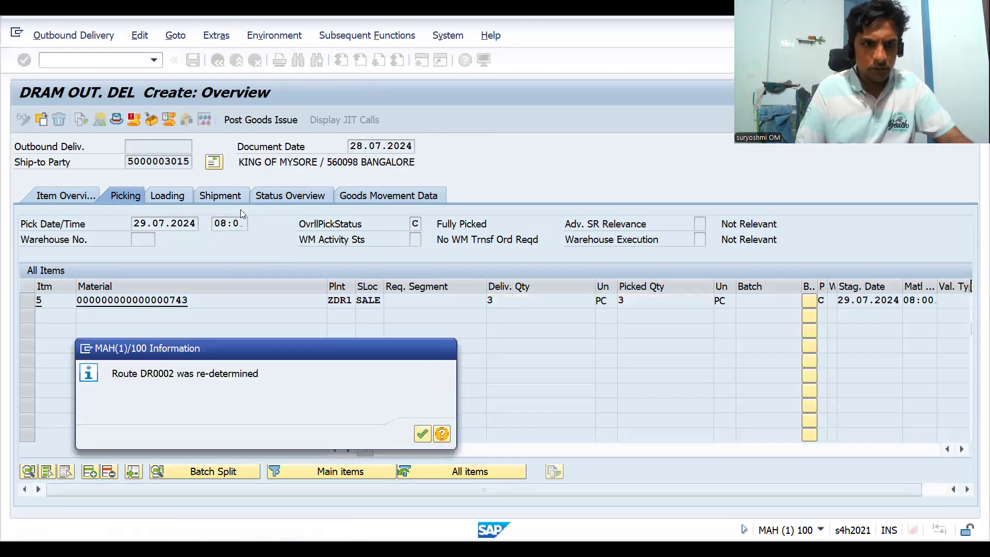
key(Return)
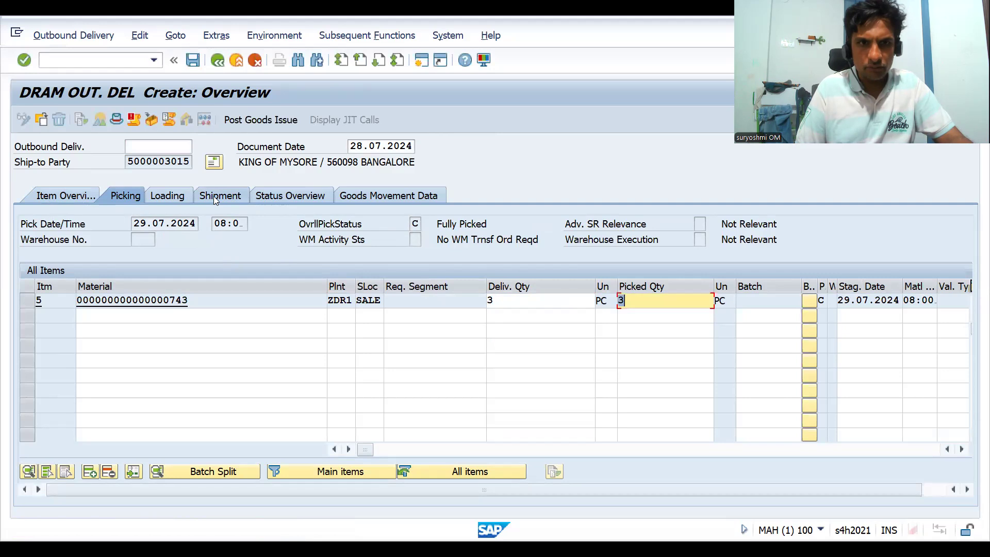
Step: Check the delivery's shipment route and gross weight for the reduced quantity, and post the goods issue
click(216, 198)
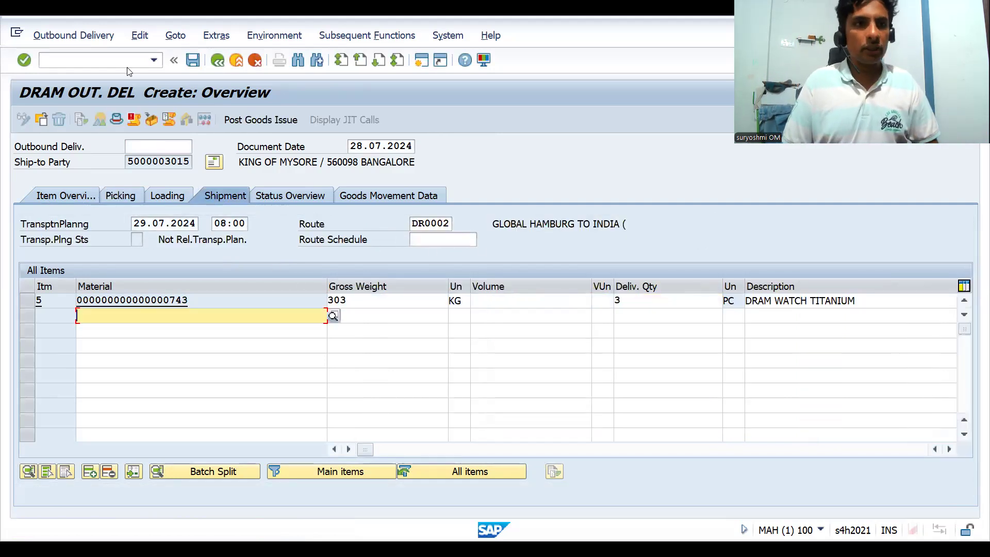
click(76, 41)
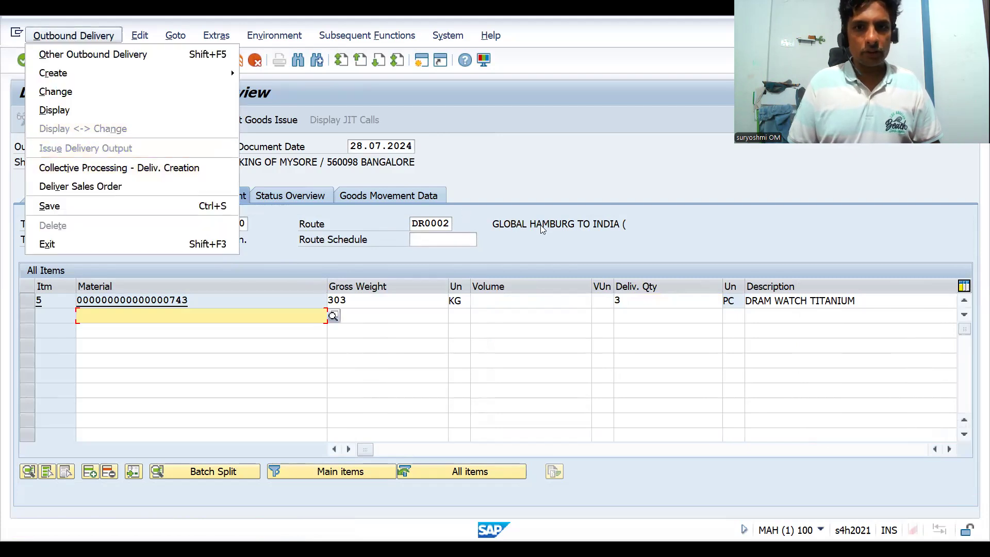
drag(578, 188, 272, 161)
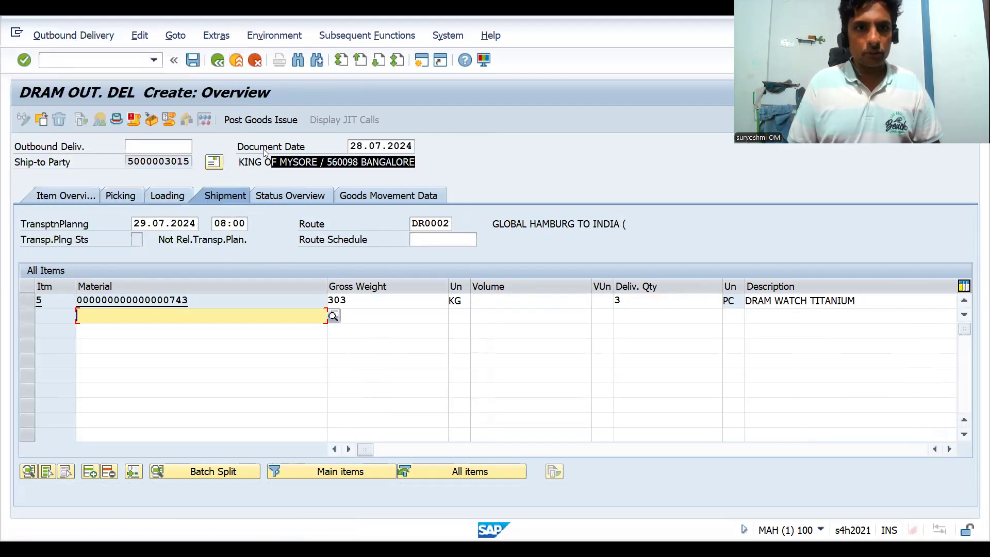
click(232, 124)
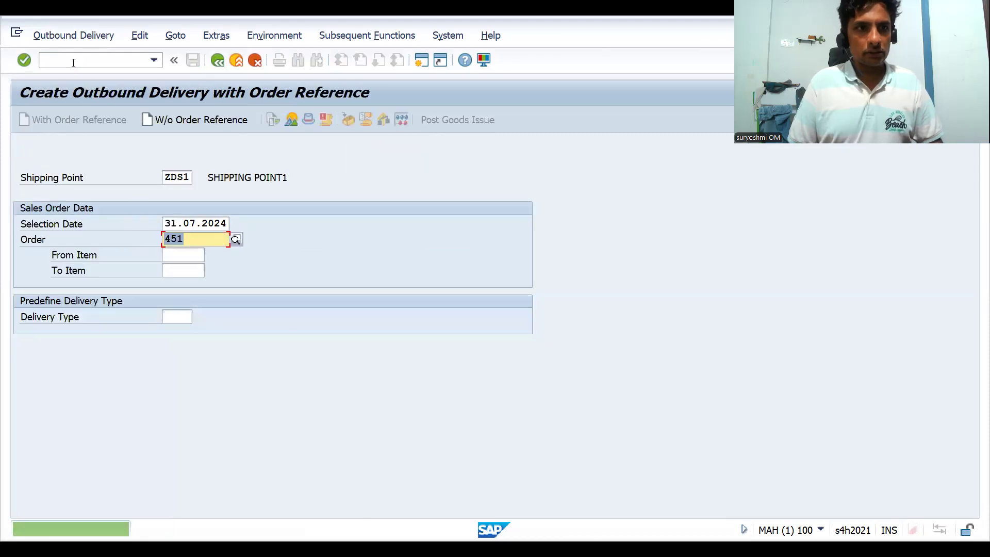
Step: Create and save a billing document for the posted delivery using transaction VF01
click(73, 62)
text(/NVF01)
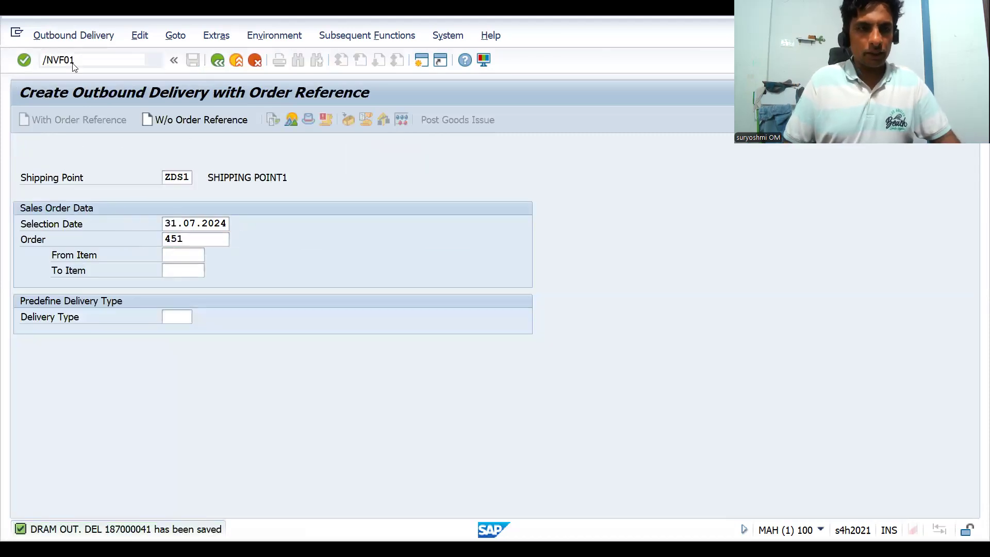
key(Return)
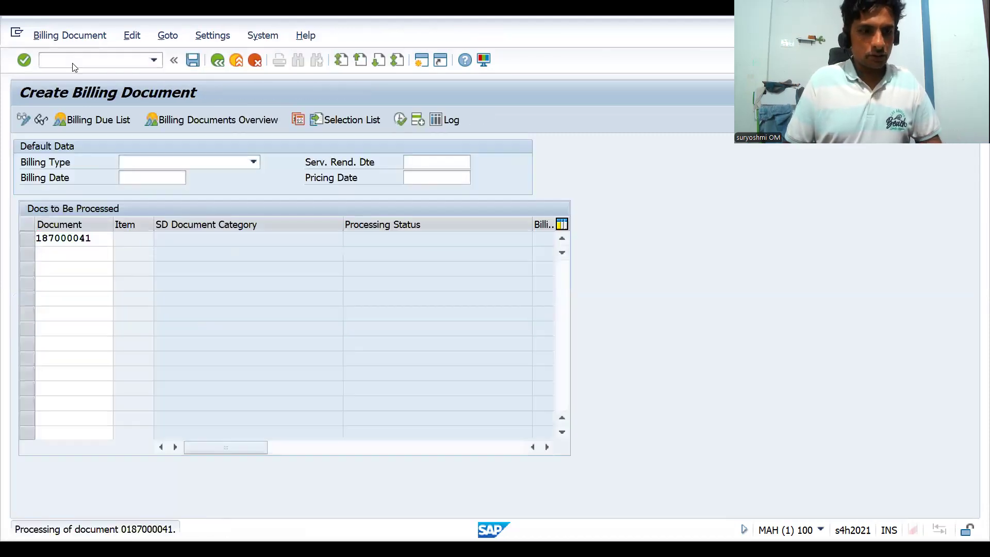
key(ctrl+s)
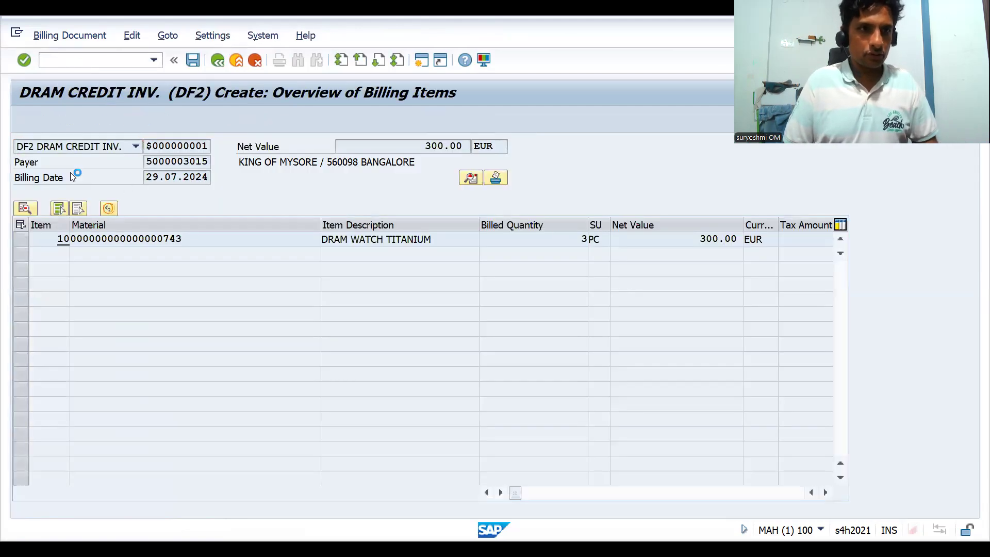
Step: Try to release the saved billing document to accounting from change mode, and read the error message's long text
click(72, 36)
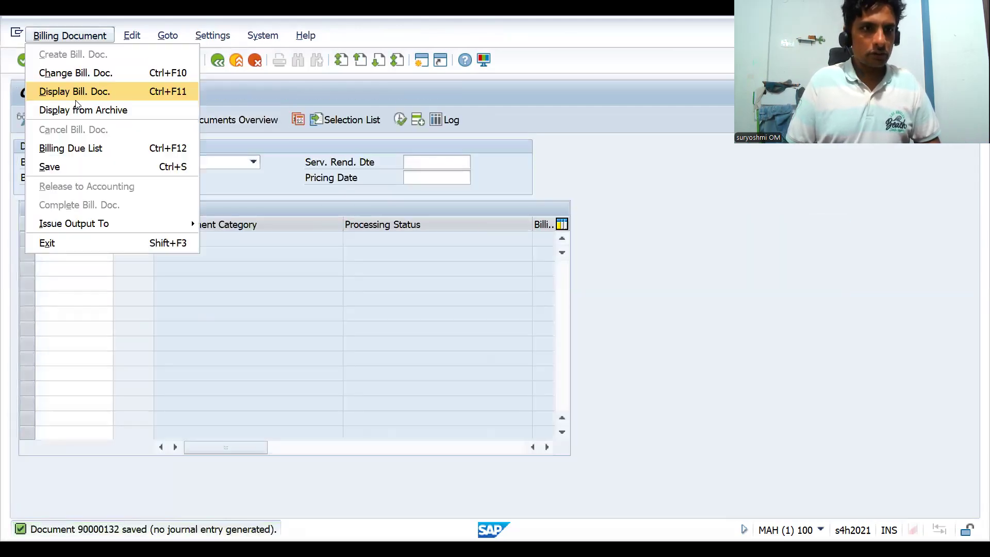
click(82, 73)
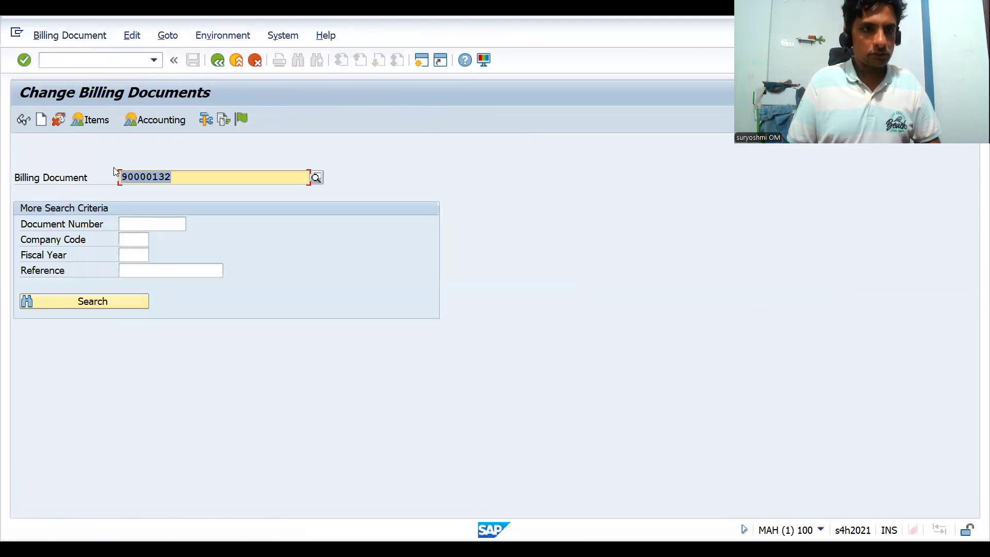
click(239, 120)
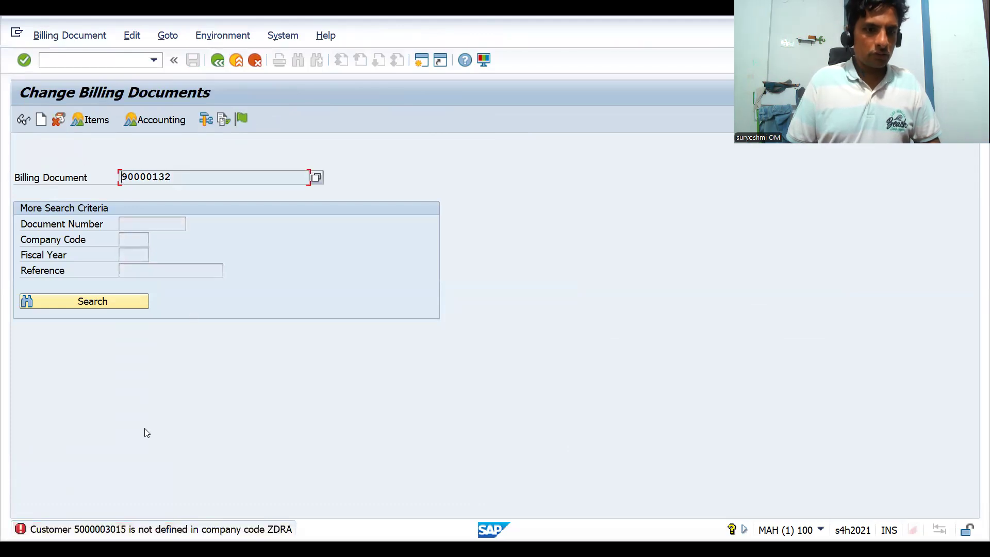
click(243, 530)
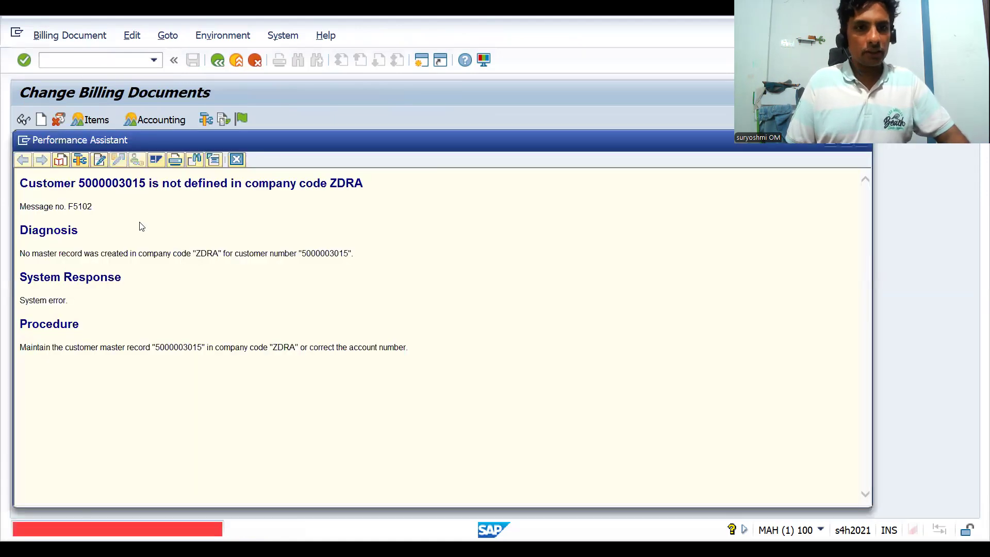
key(Escape)
Step: Open the SAP Reference IMG using transaction SPRO
click(90, 64)
text(/NVA0)
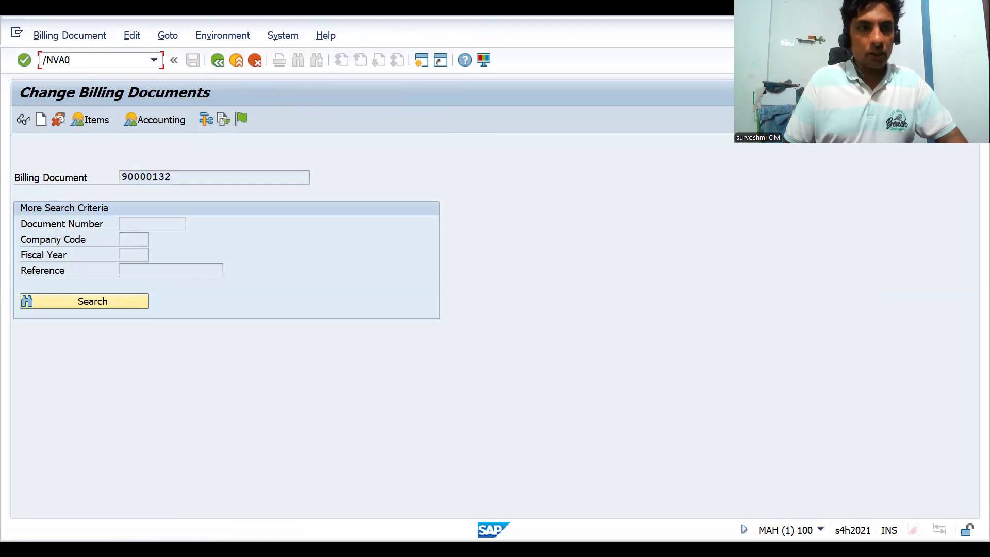
text(SPRO)
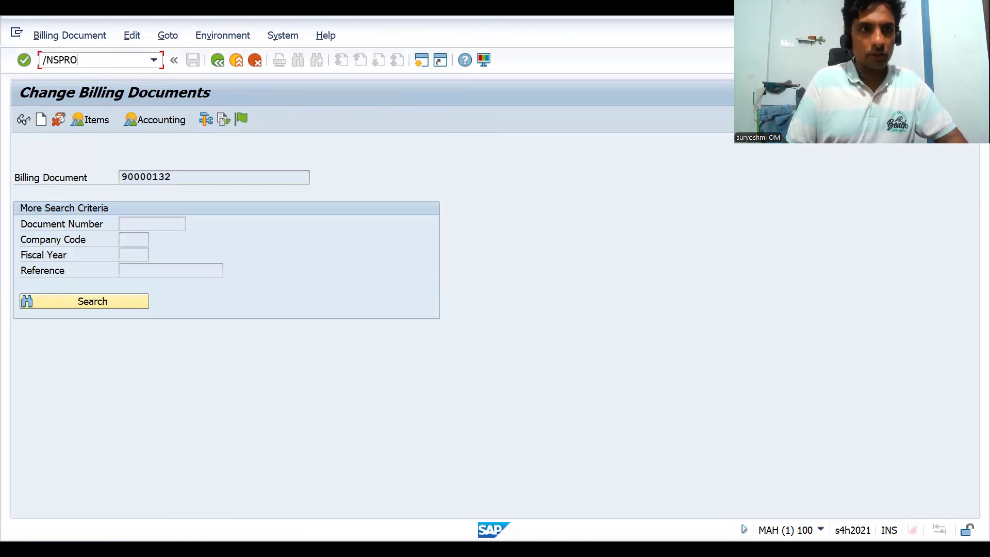
key(Return)
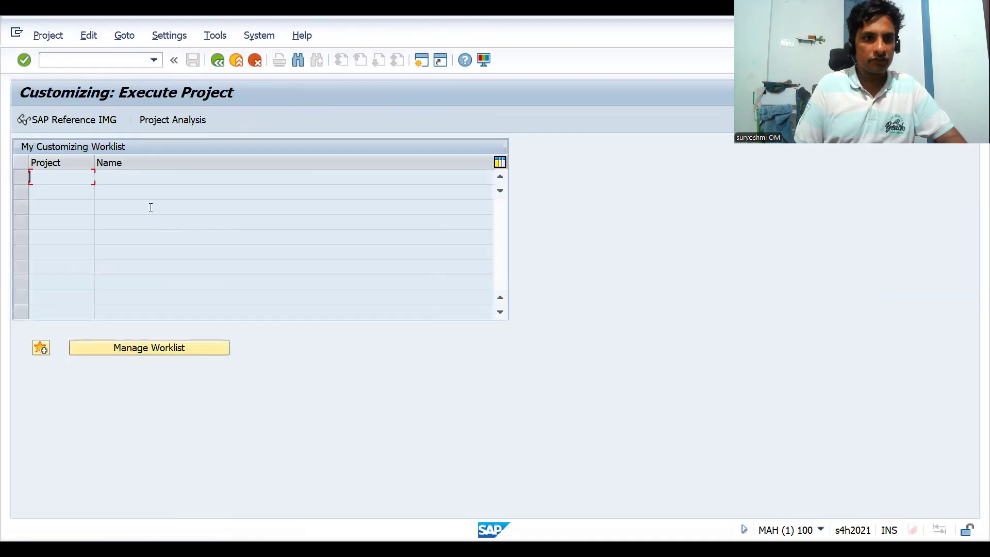
click(74, 123)
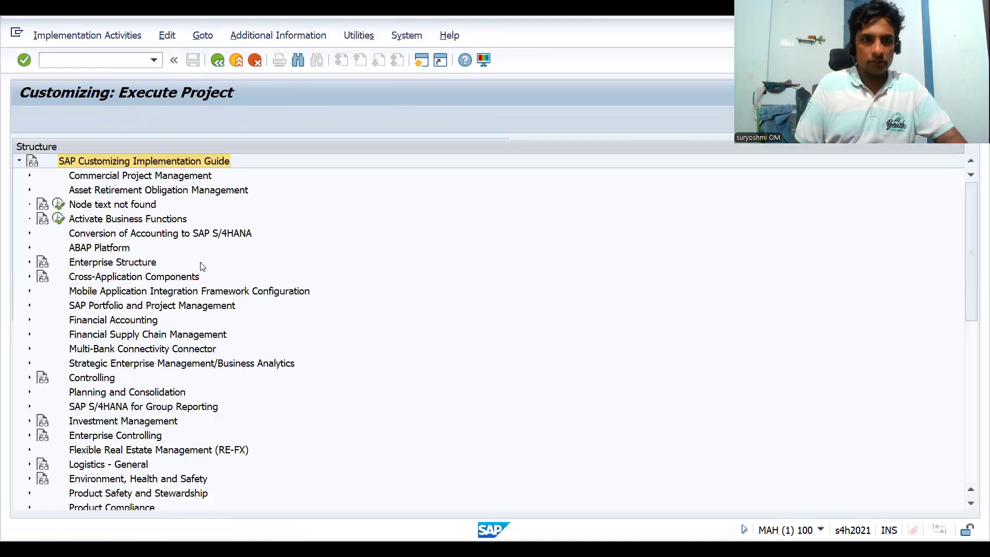
Step: Expand Logistics Execution and its Shipping node in the implementation guide
click(153, 297)
key(Down)
key(Down)
key(Down)
key(Down)
key(Down)
key(Down)
key(Down)
key(Down)
key(Down)
key(Down)
key(Down)
key(Down)
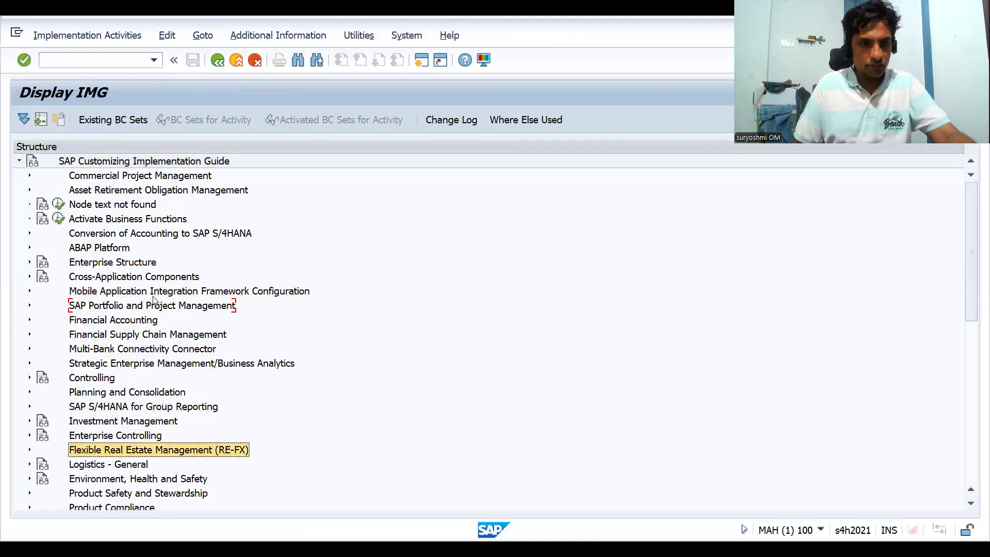
key(Down)
key(Down)
key(Down)
key(Down)
key(Down)
key(Down)
key(Down)
key(Down)
key(Down)
key(Down)
key(Down)
key(Down)
key(Down)
key(Down)
key(Down)
key(Down)
key(Down)
key(Down)
key(Down)
key(Down)
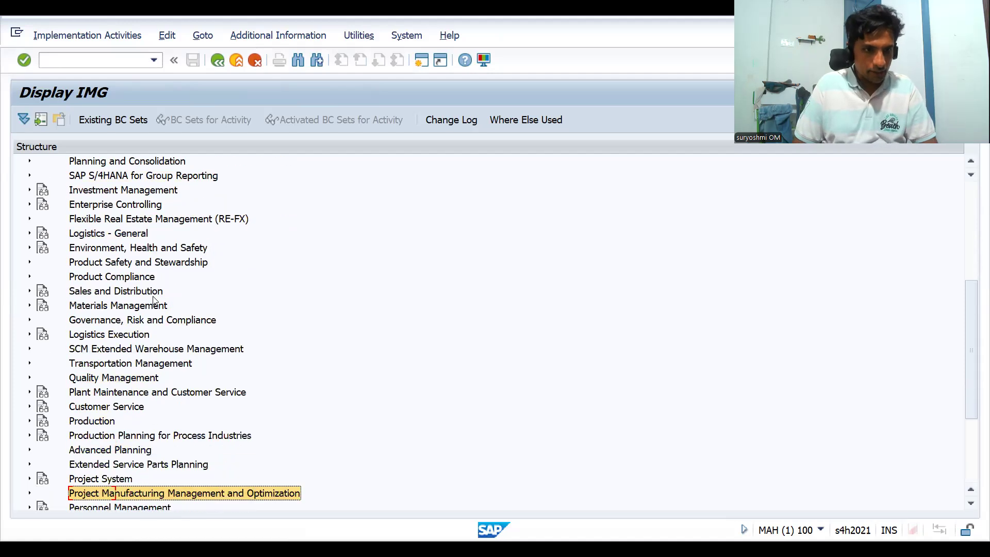
key(Up)
key(Up)
key(Up)
key(Up)
key(Up)
key(Up)
key(Up)
key(Up)
key(Up)
key(Up)
key(Up)
key(Up)
key(Up)
key(Up)
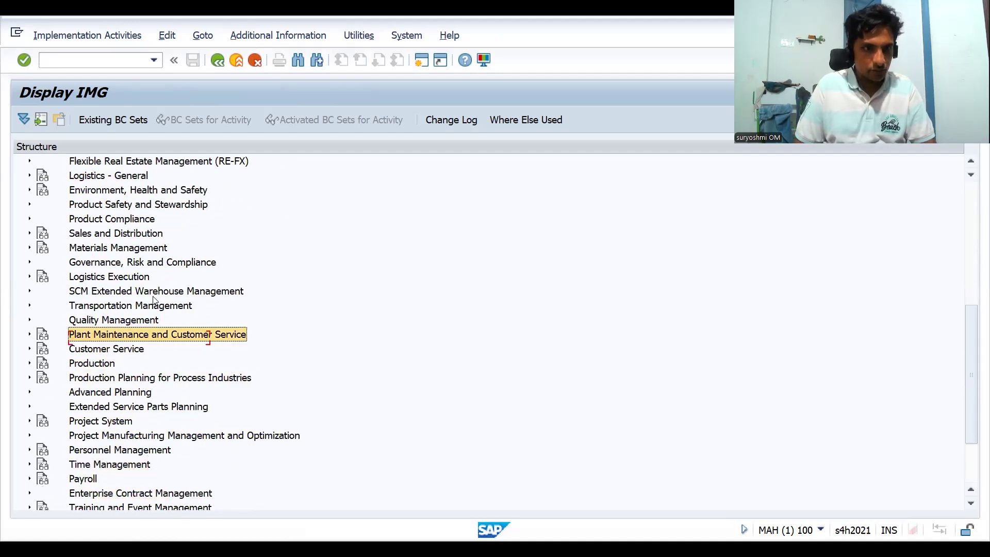
key(Up)
key(Right)
key(Down)
key(Down)
key(Down)
key(Down)
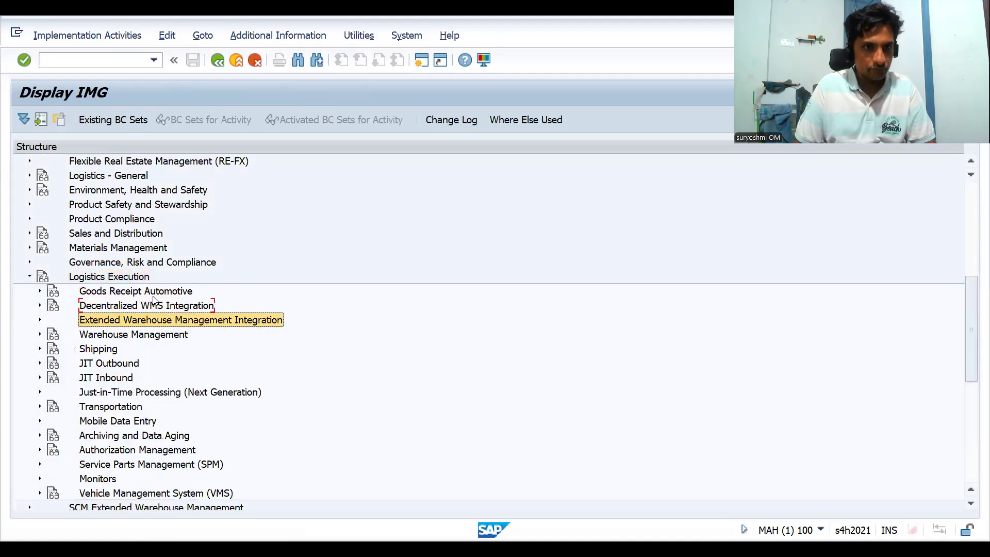
key(Down)
key(Right)
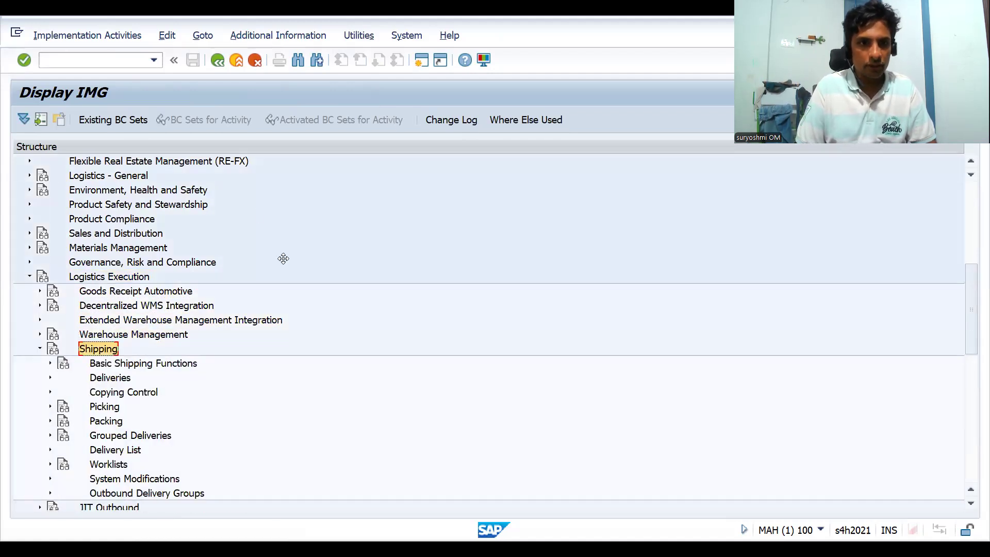
Step: Expand Basic Shipping Functions, Routes and Route Determination under the Shipping node
key(alt+Tab)
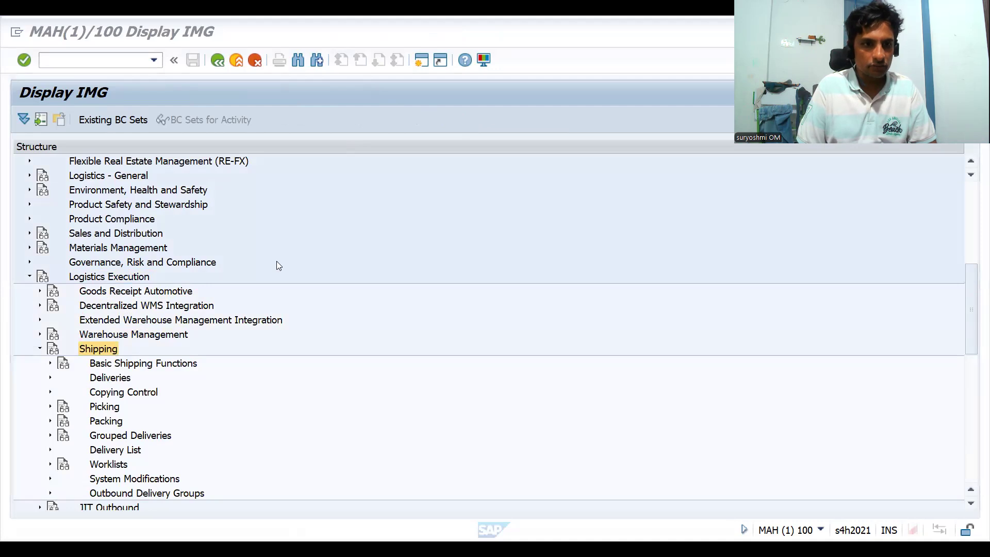
click(110, 378)
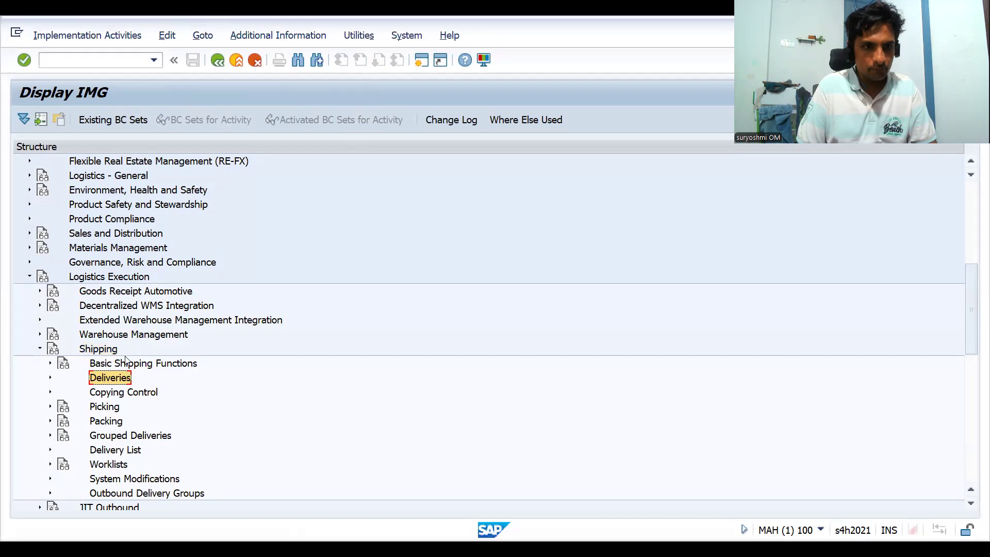
double_click(124, 364)
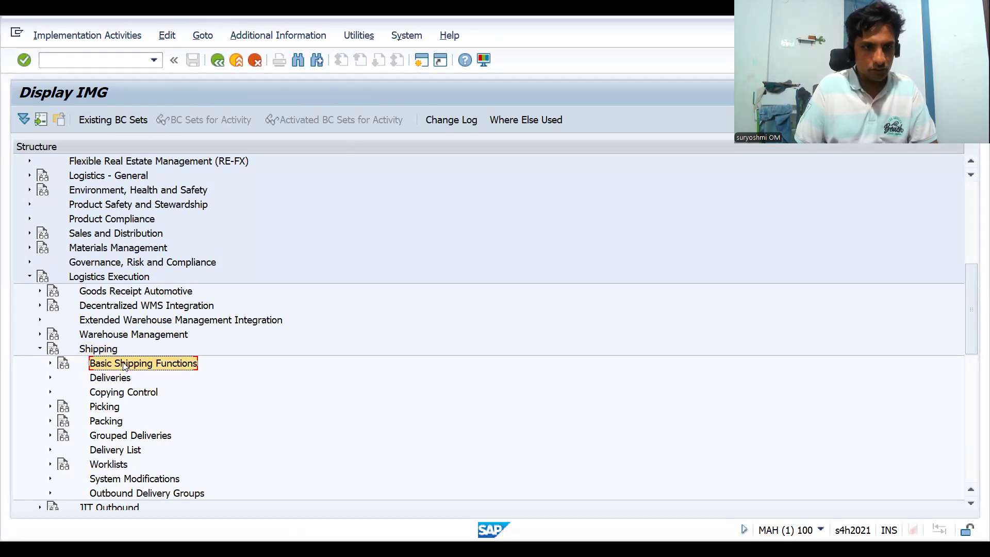
double_click(114, 334)
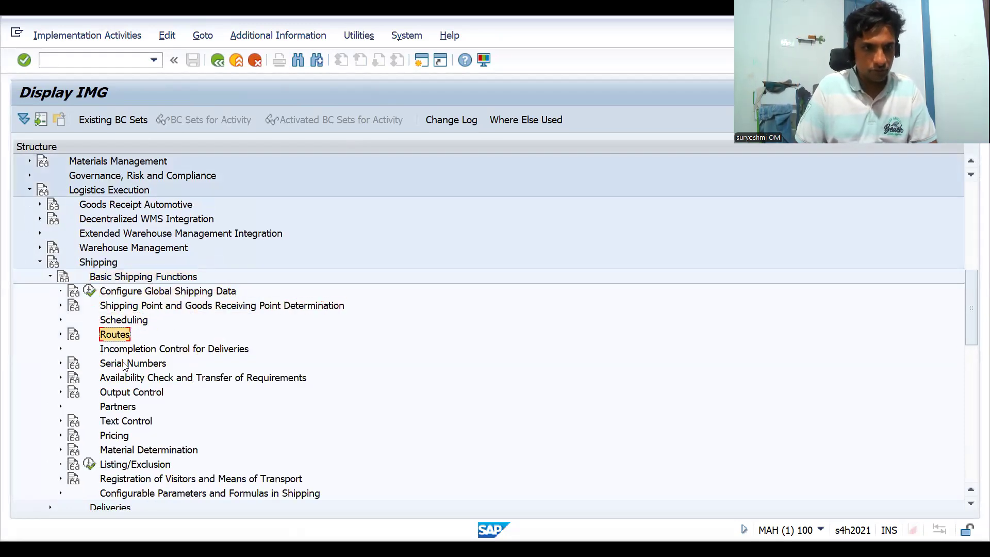
click(123, 363)
double_click(124, 364)
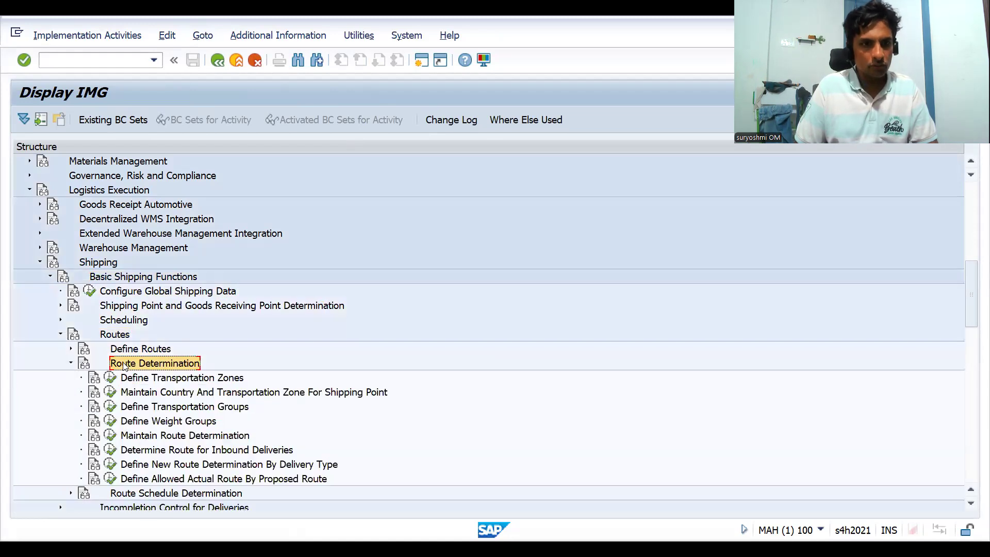
Step: Open the Maintain Route Determination activity
key(Down)
key(Down)
key(Down)
key(Down)
key(Down)
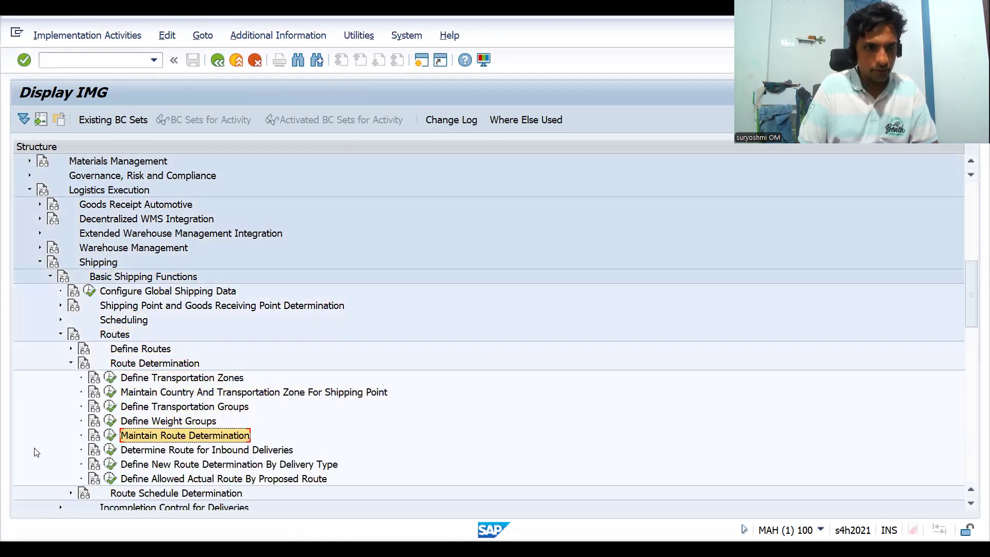
click(110, 436)
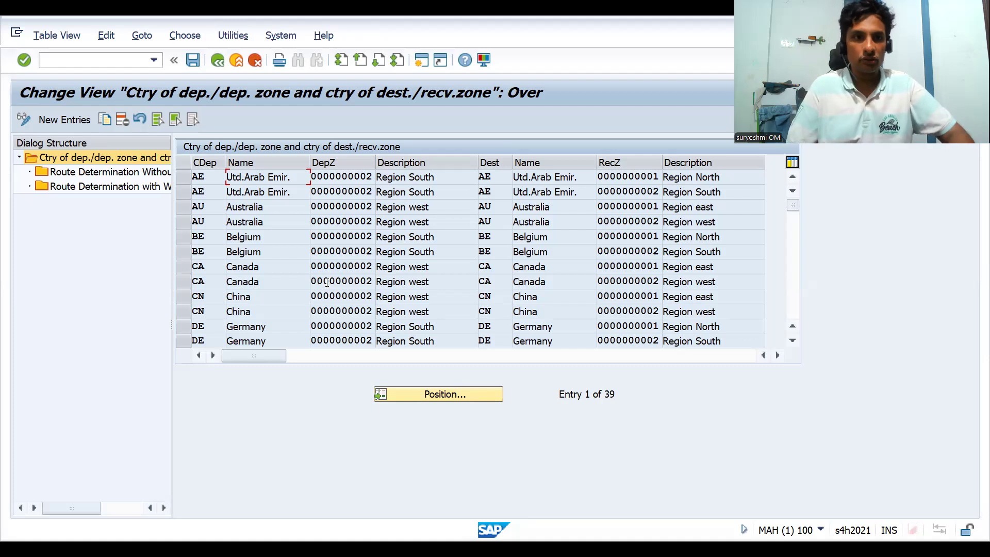
Step: Try to add a new entry from country DE, zone DE00000001 to country IN, zone IN00000010, and discard it
double_click(107, 176)
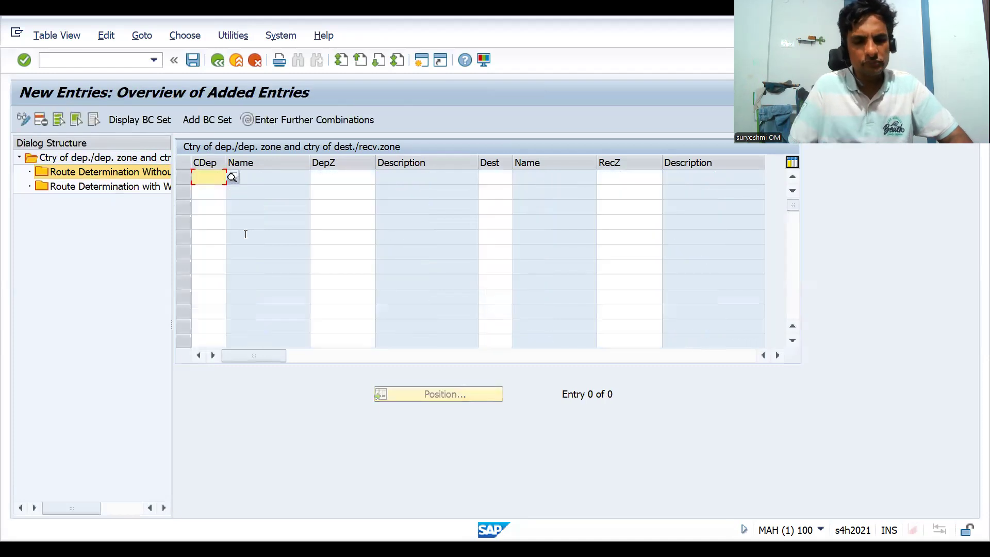
text(DE)
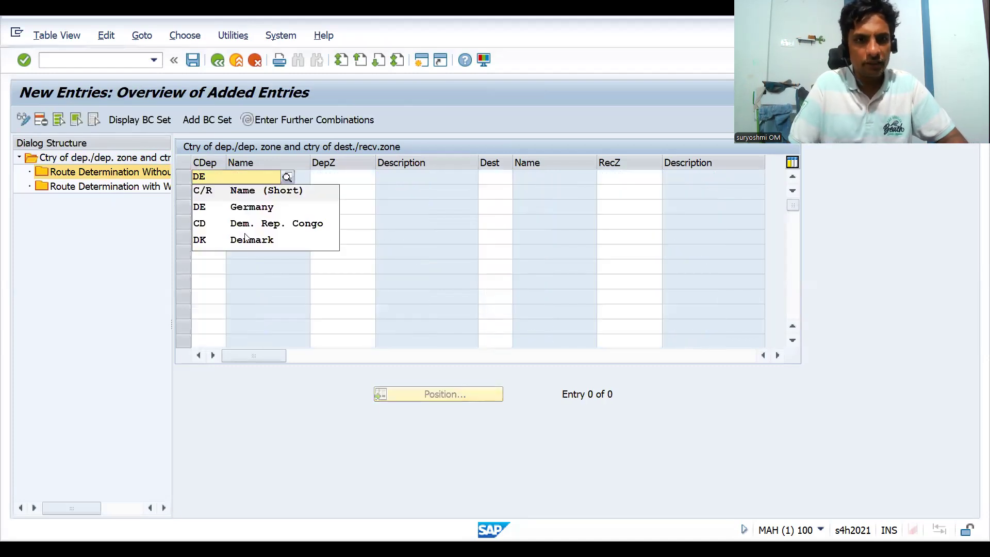
key(Tab)
key(Down)
key(Return)
key(Tab)
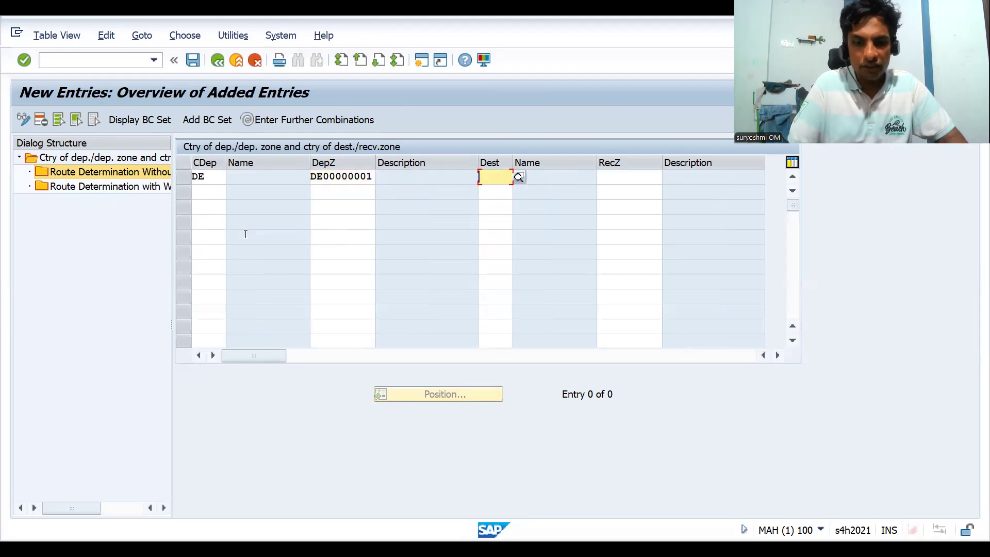
text(IN)
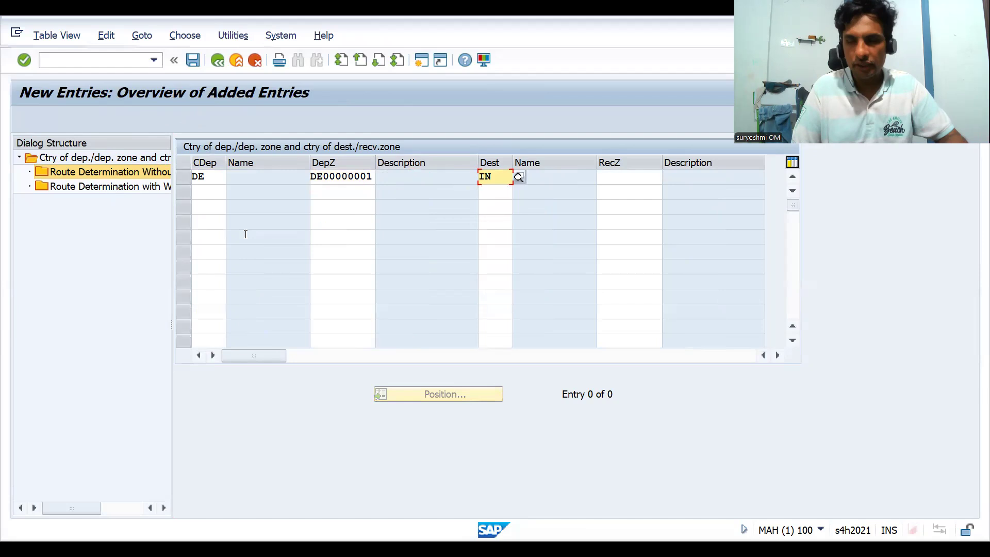
key(Tab)
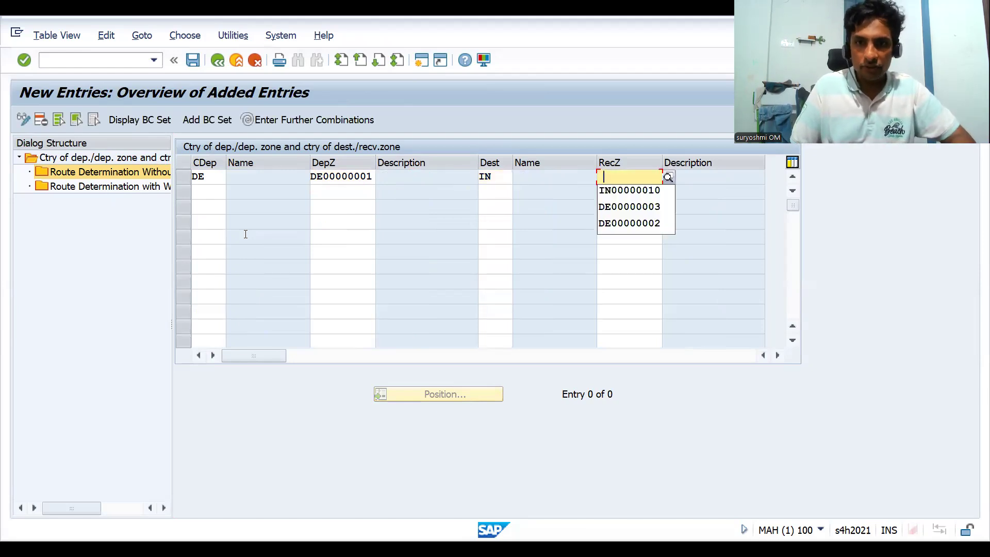
key(Down)
key(Return)
key(Return)
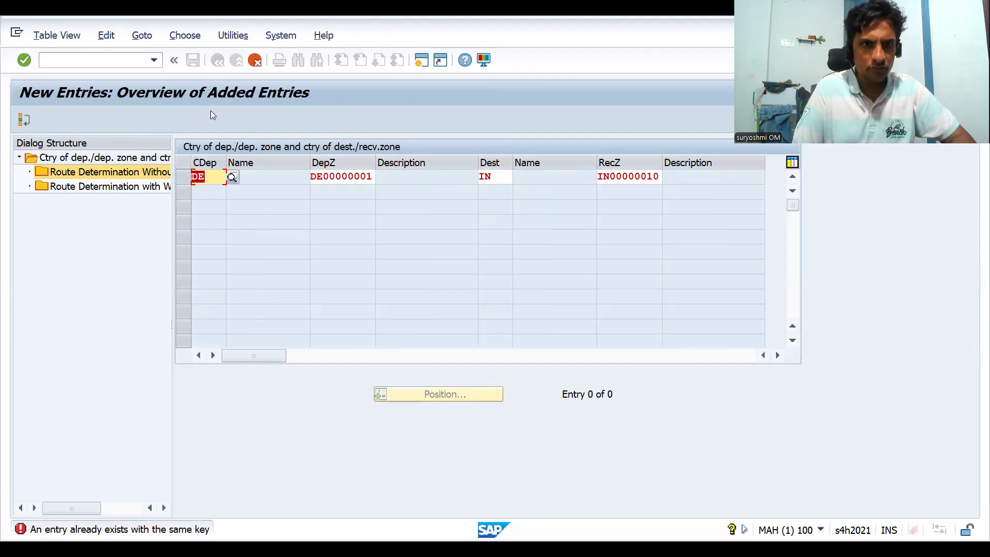
key(F12)
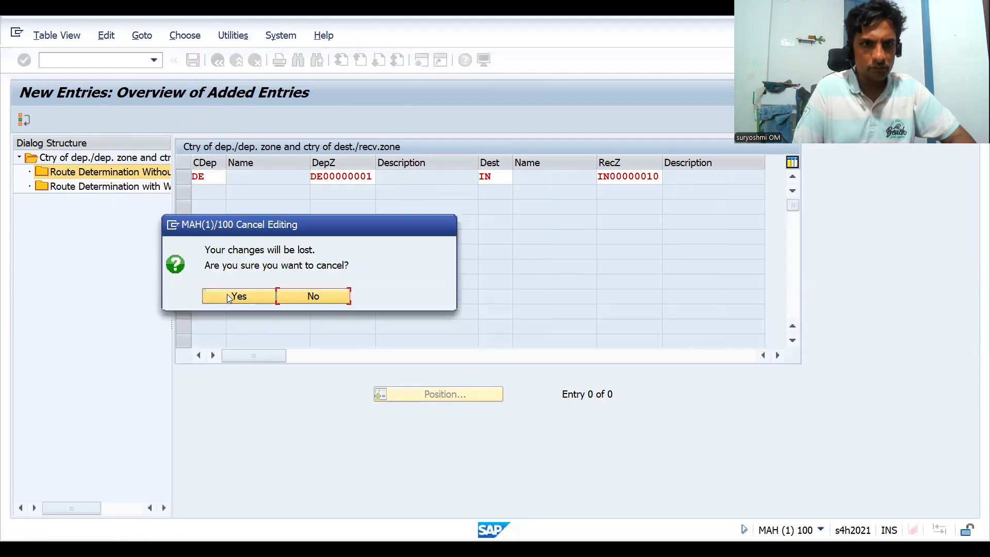
click(228, 294)
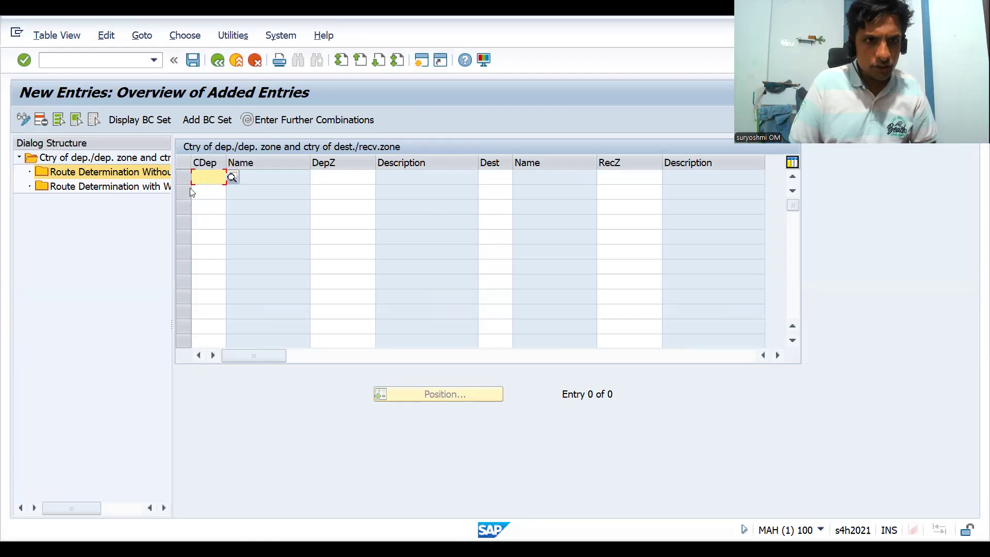
Step: Return to the country and zone overview and try to position the list on shipping point DE and departure country DE
double_click(159, 174)
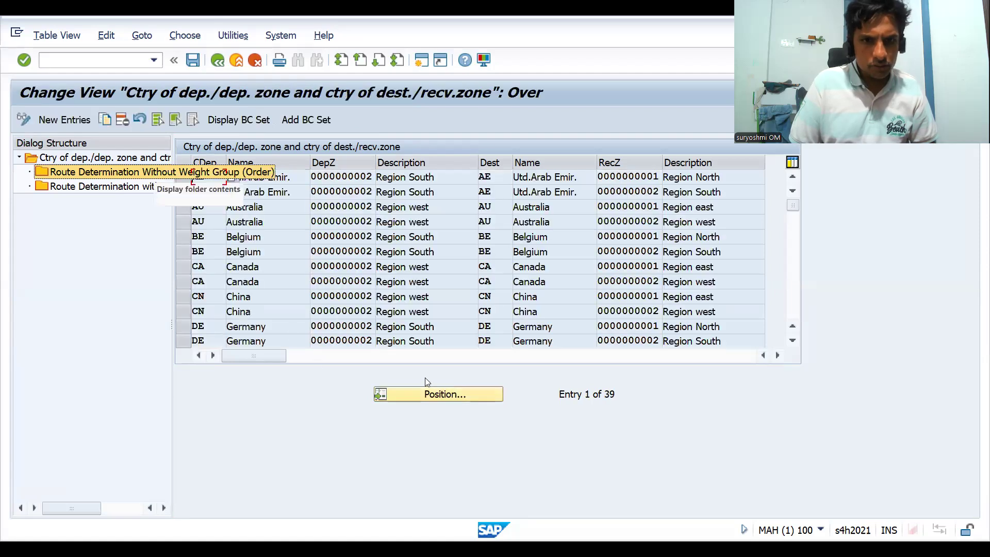
click(436, 394)
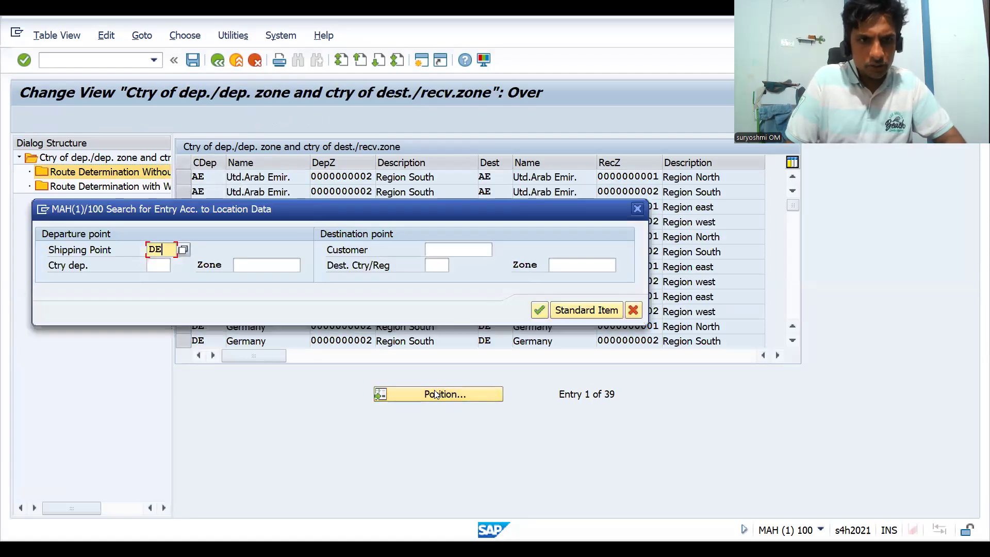
key(Tab)
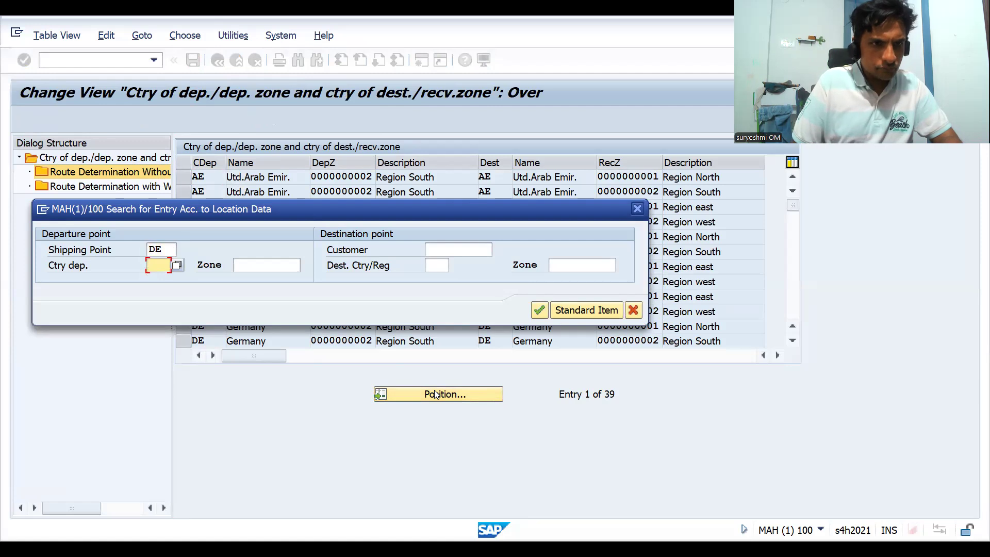
text(DE)
click(446, 446)
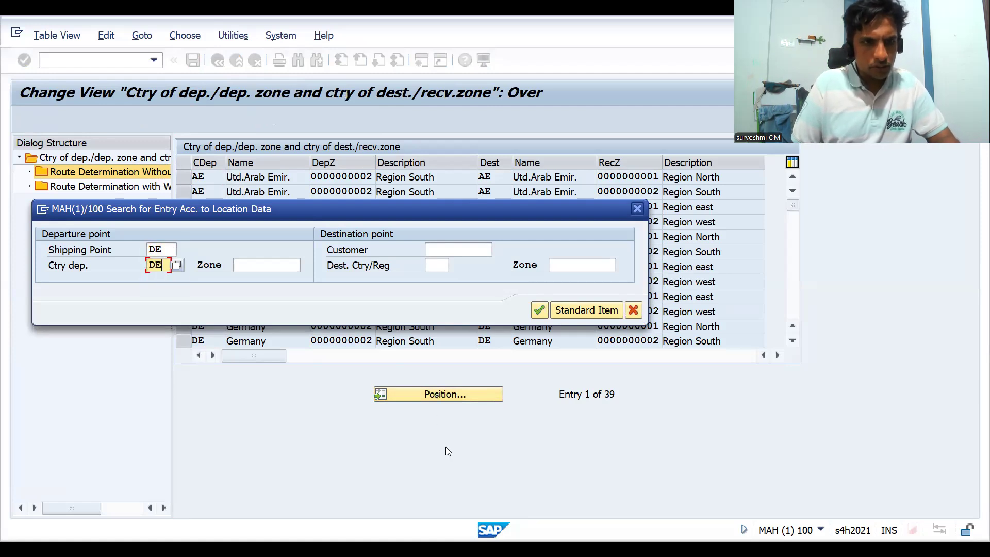
key(Return)
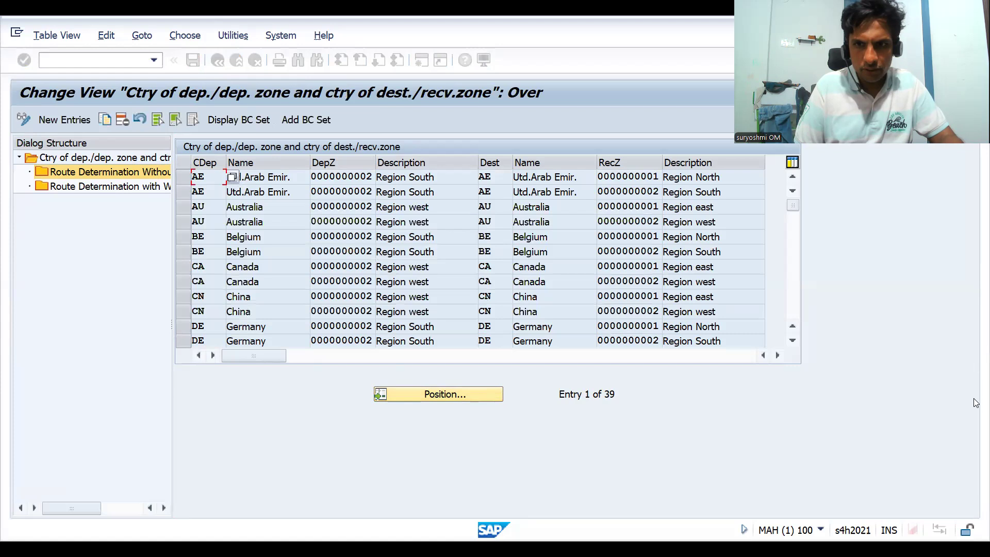
Step: Open Route Determination Without Weight Group (Order) for the entry from Germany zone DE00000001 to India zone IN00000010
click(795, 340)
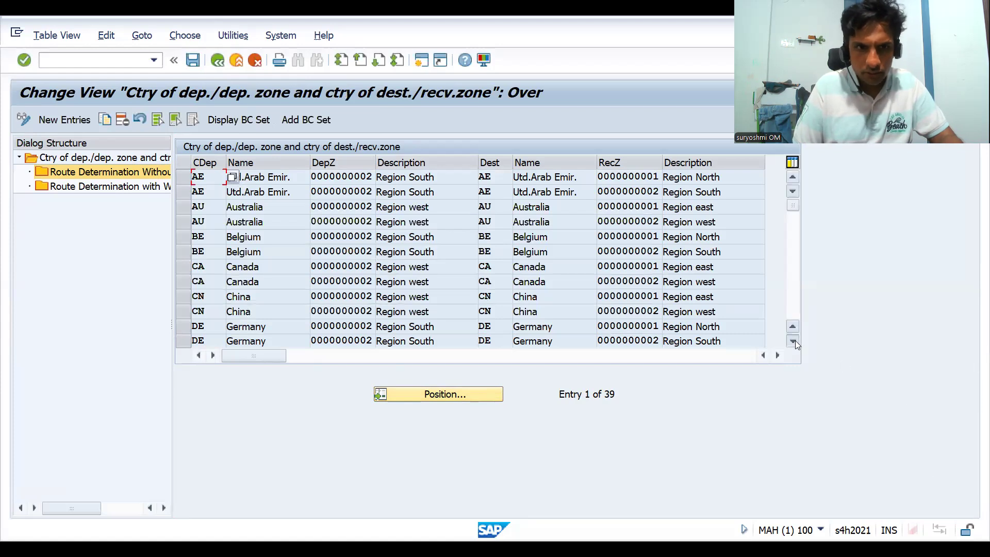
click(795, 341)
click(795, 340)
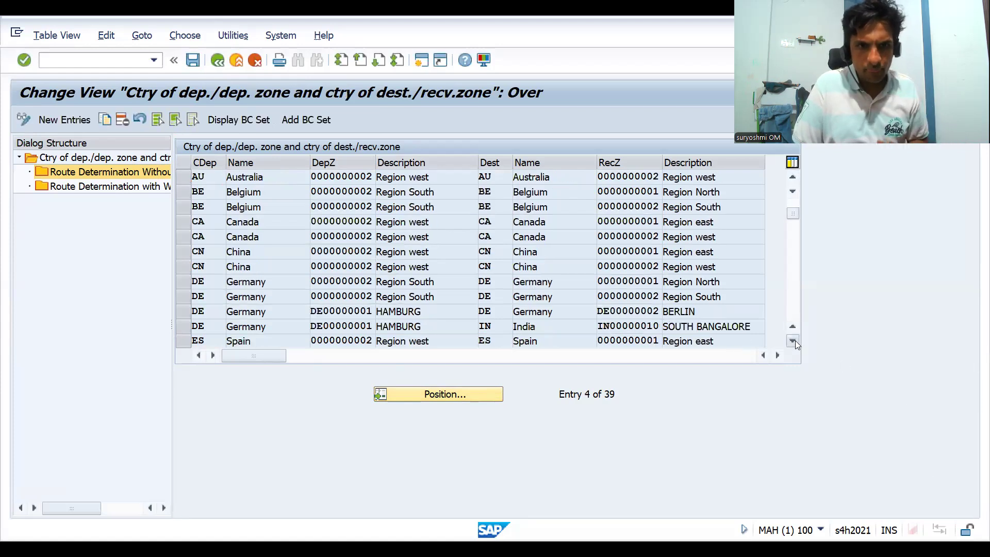
click(795, 341)
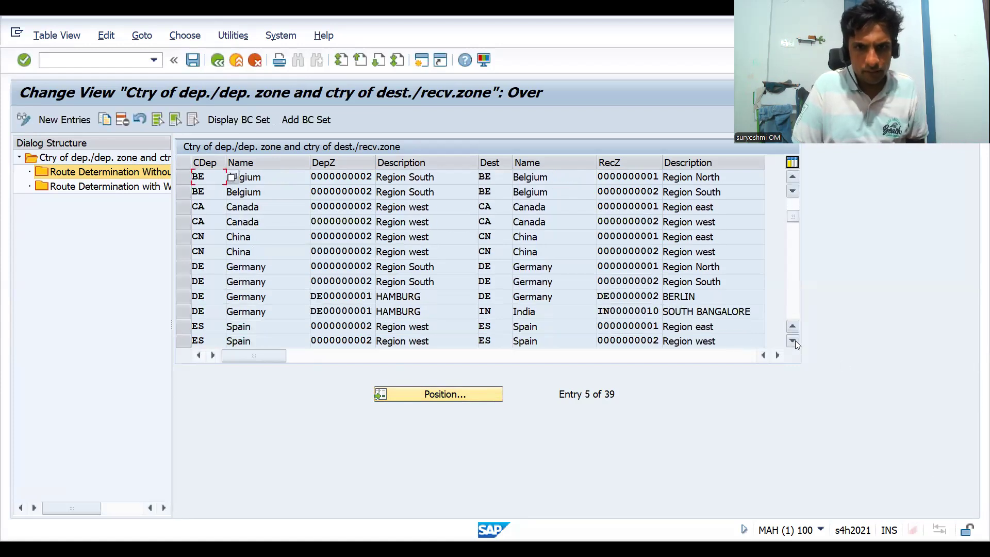
click(186, 310)
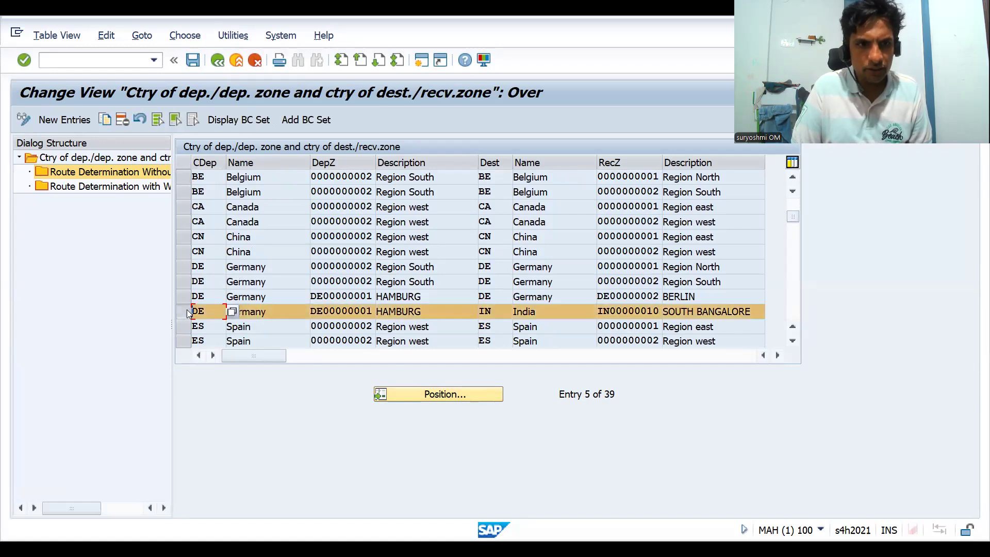
double_click(113, 169)
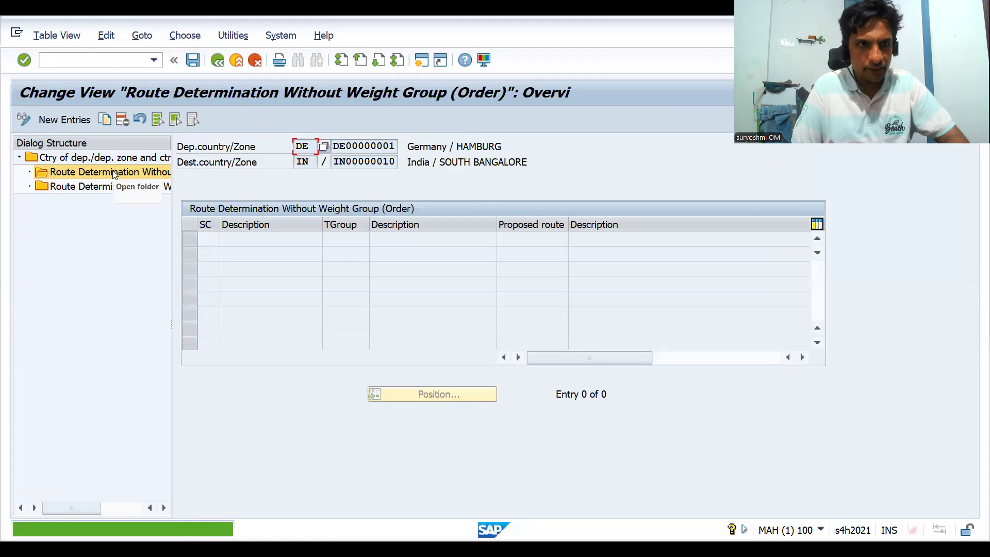
Step: Add an entry with shipping condition 01, transportation group D001 and proposed route DR0001, and save it in the customizing request
click(56, 120)
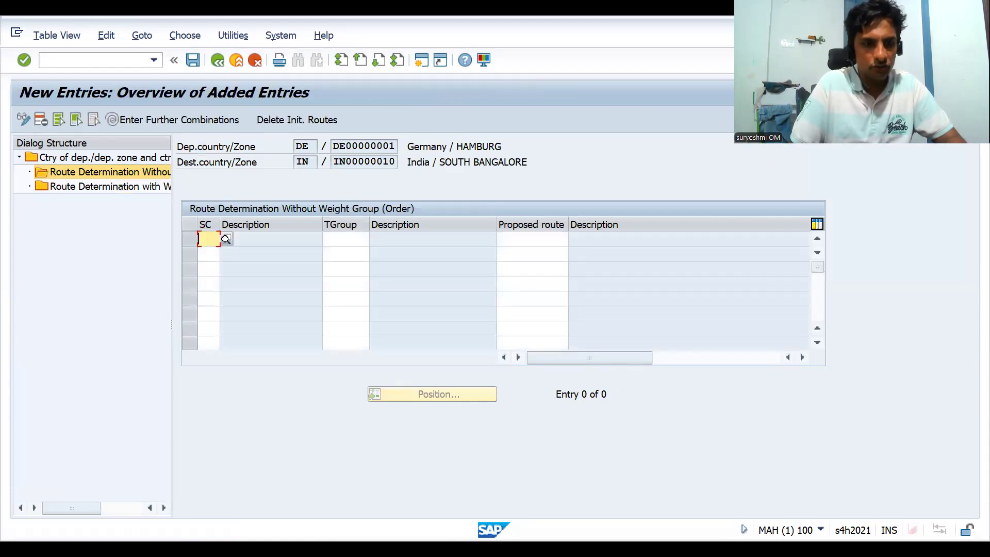
text(01)
key(Tab)
text(D001)
key(Tab)
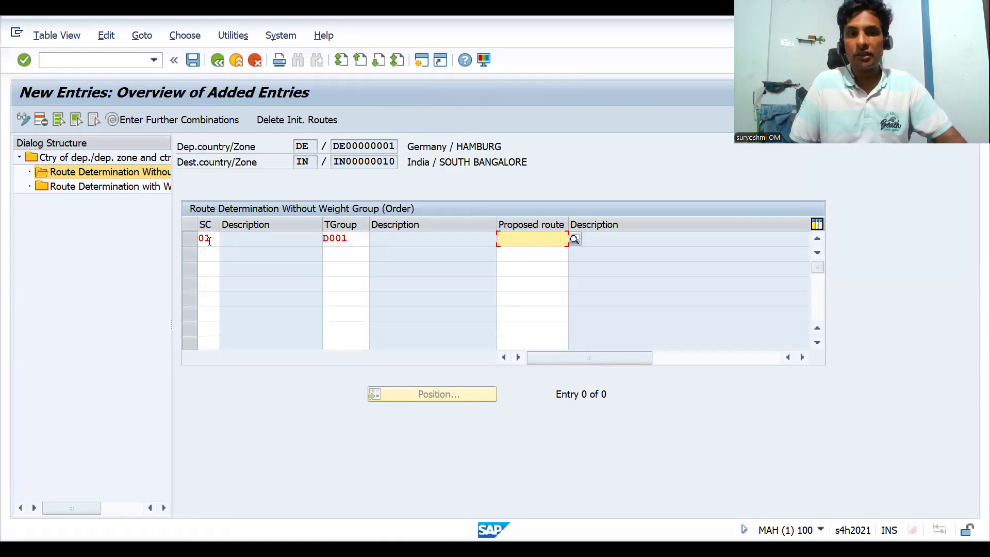
key(Down)
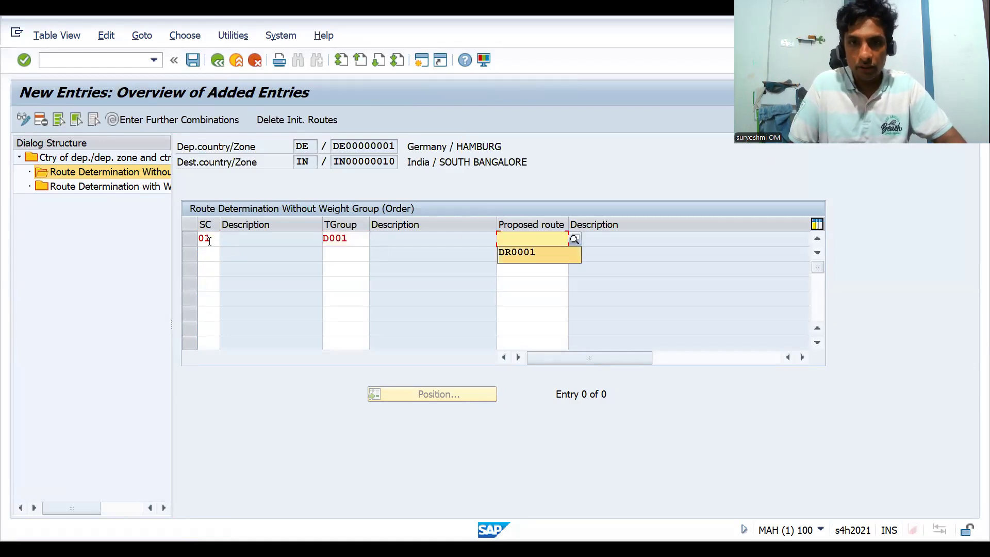
key(Return)
key(Return)
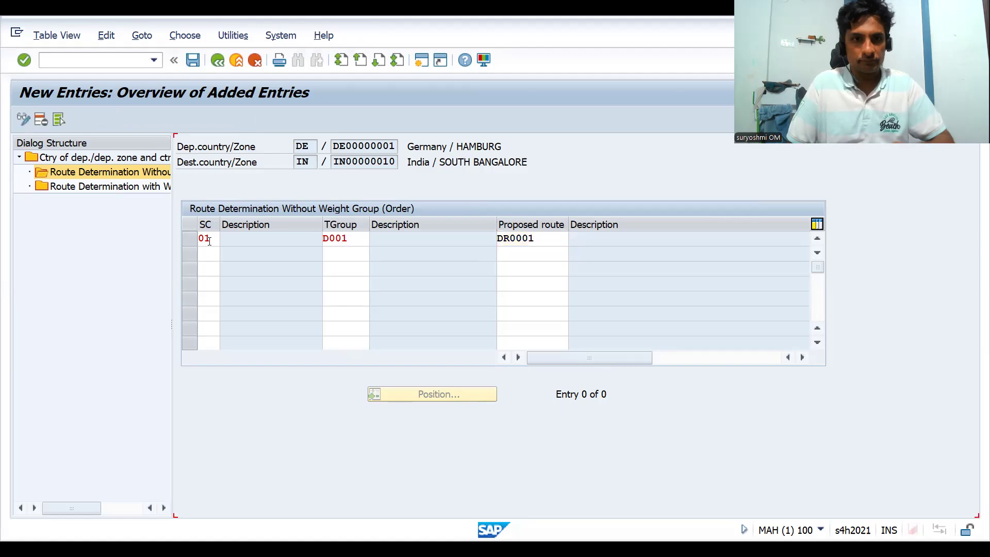
key(ctrl+s)
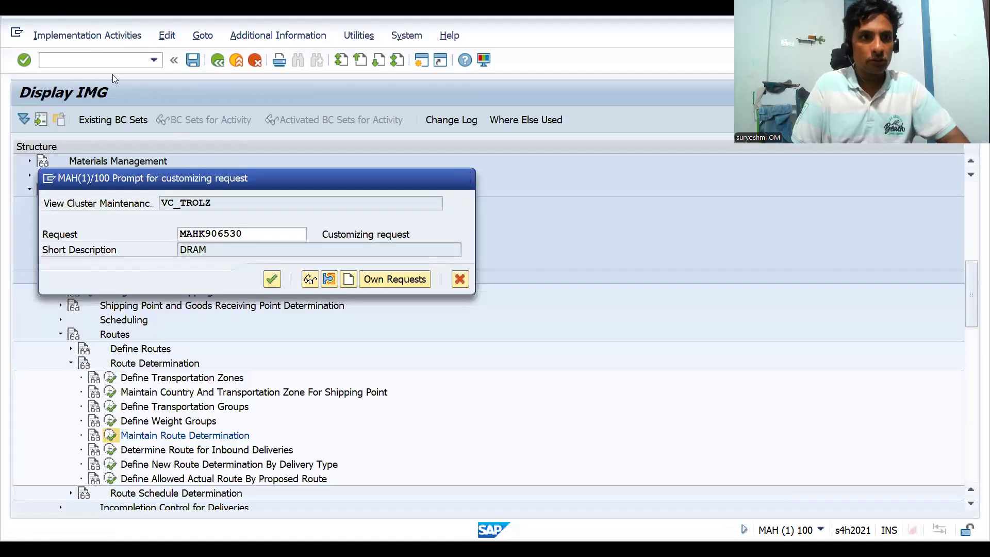
key(Return)
Step: Start a DOR order in VA01 for sales area DRAM, DI, DC with the Bangalore customer as sold-to and ship-to party
click(93, 62)
text(/NVA01)
key(Return)
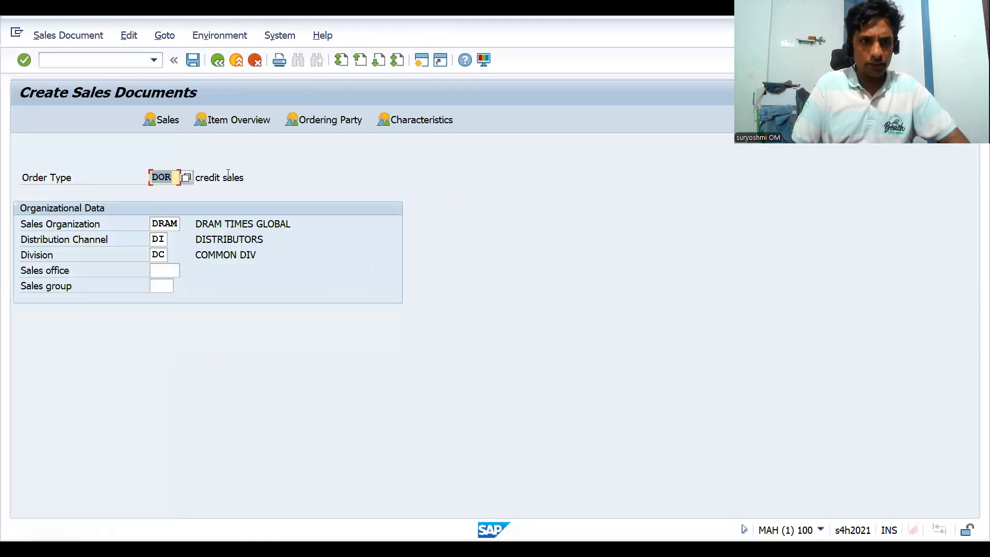
key(Return)
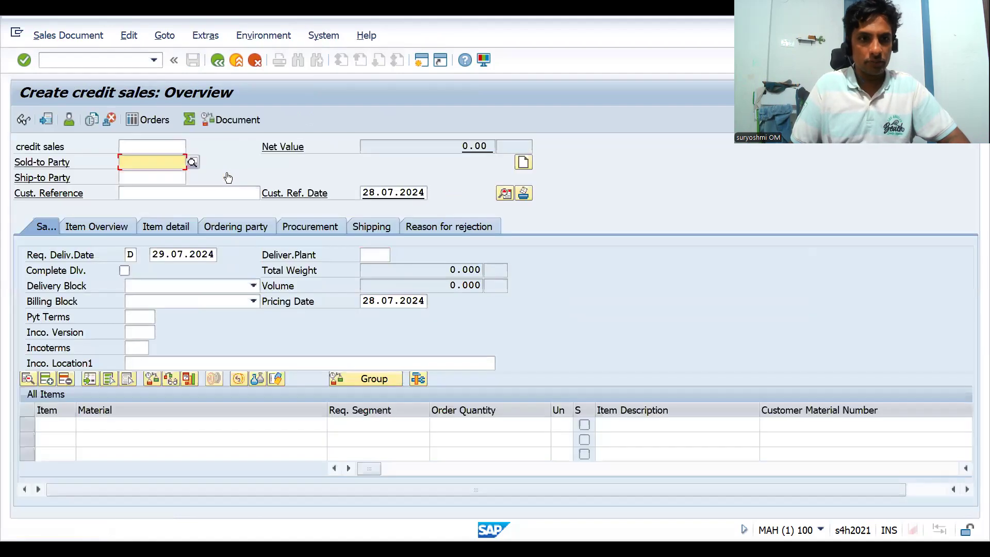
key(Return)
key(Return)
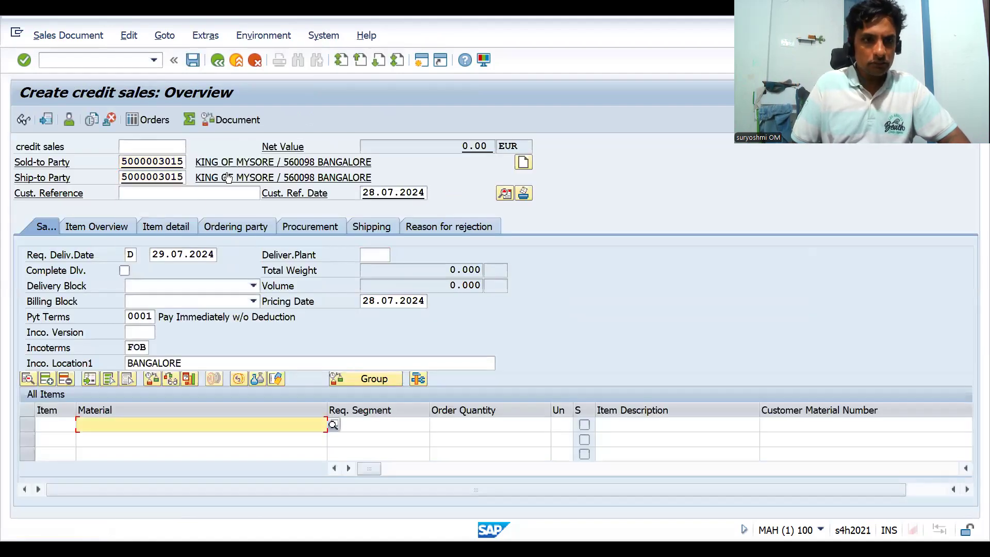
Step: Add material 743 with an order quantity of 3 to the sales order
key(Down)
key(Return)
key(Tab)
key(Tab)
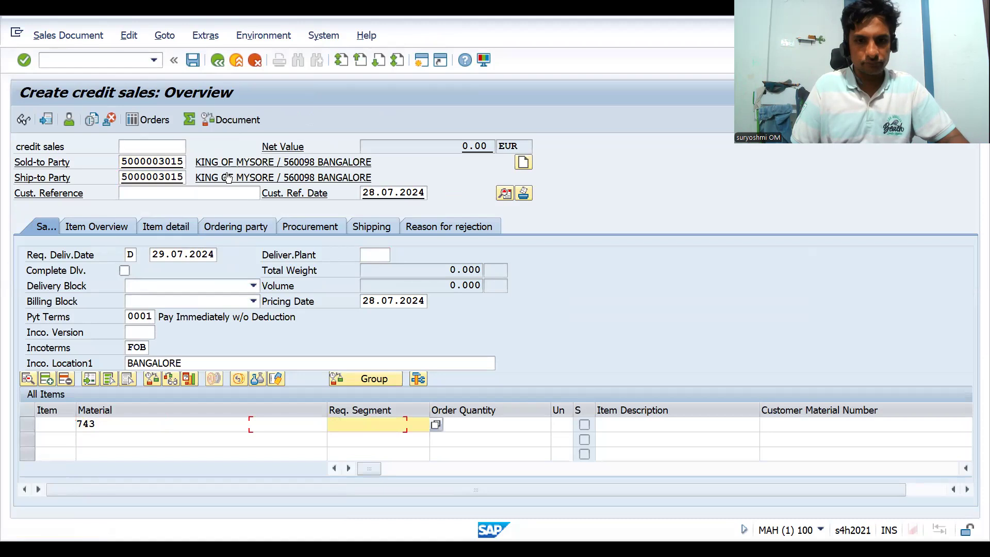
text(3)
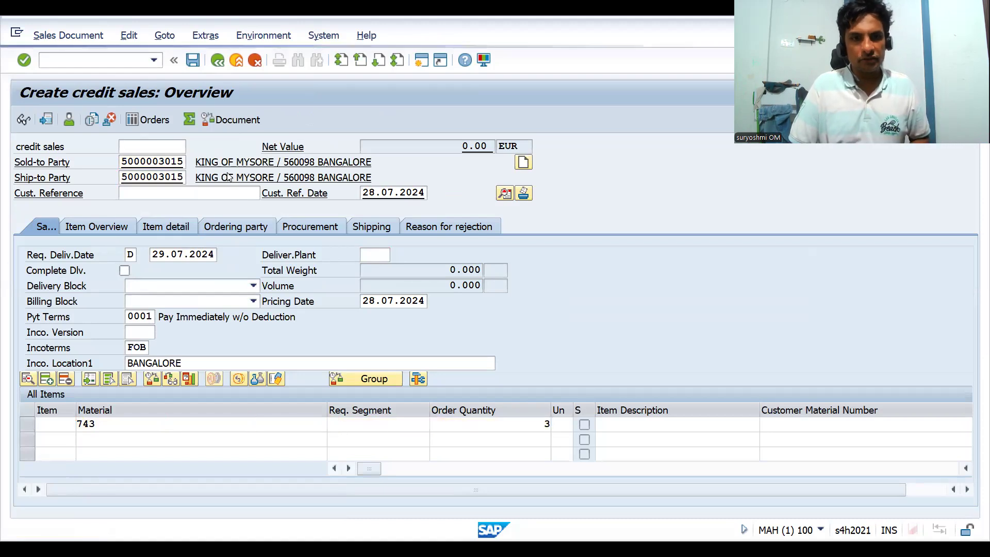
key(Return)
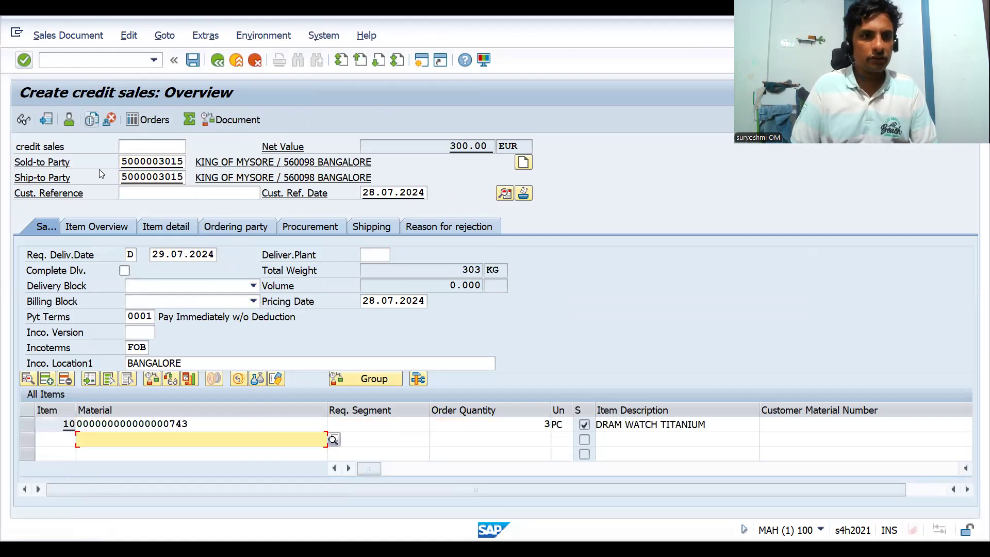
Step: Enter CASE3 as the customer reference, then save the order and go straight to its outbound delivery
click(143, 191)
click(143, 190)
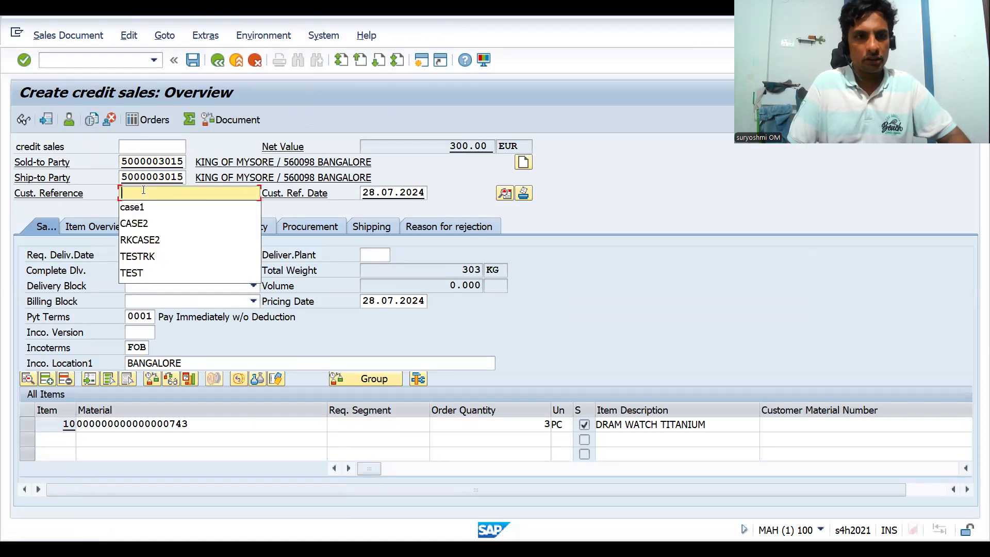
text(CASE3)
key(Return)
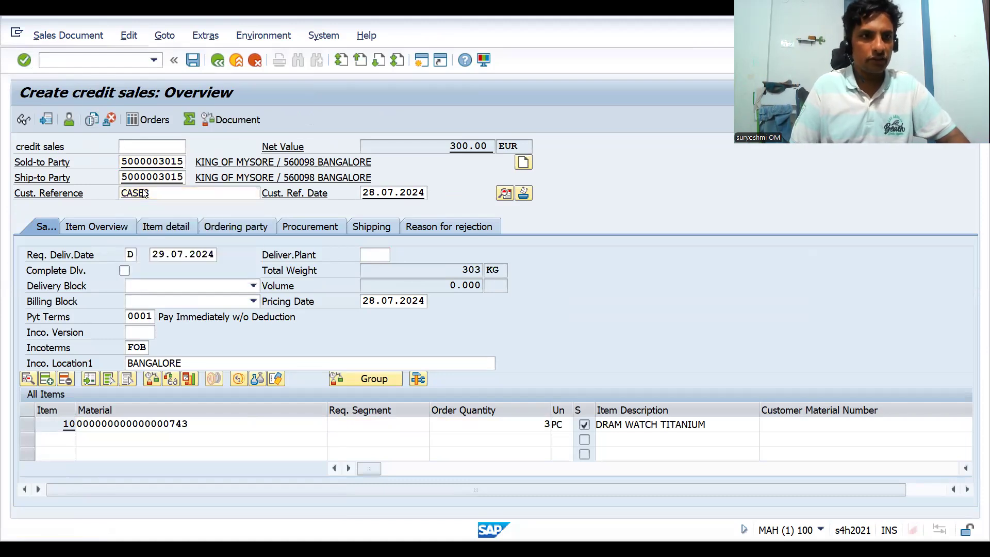
click(71, 35)
click(80, 183)
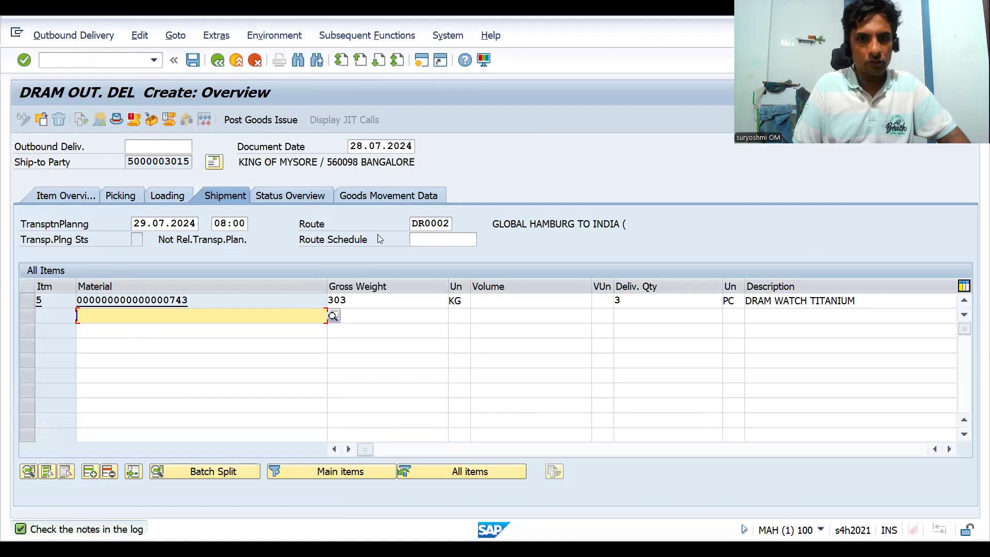
Step: Open the saved order in VA02 and check the route in the shipping data of item 10
click(76, 62)
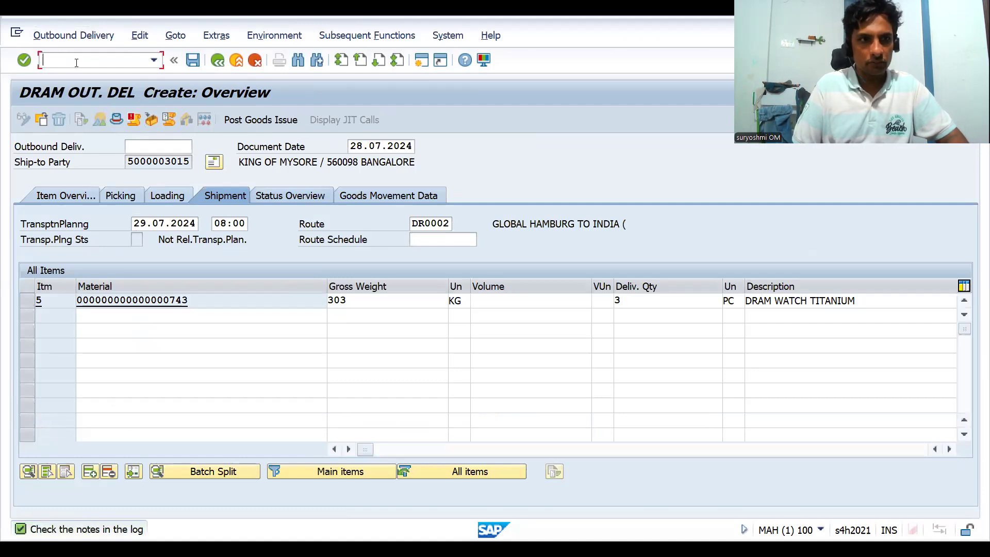
text(/NVA02)
key(Return)
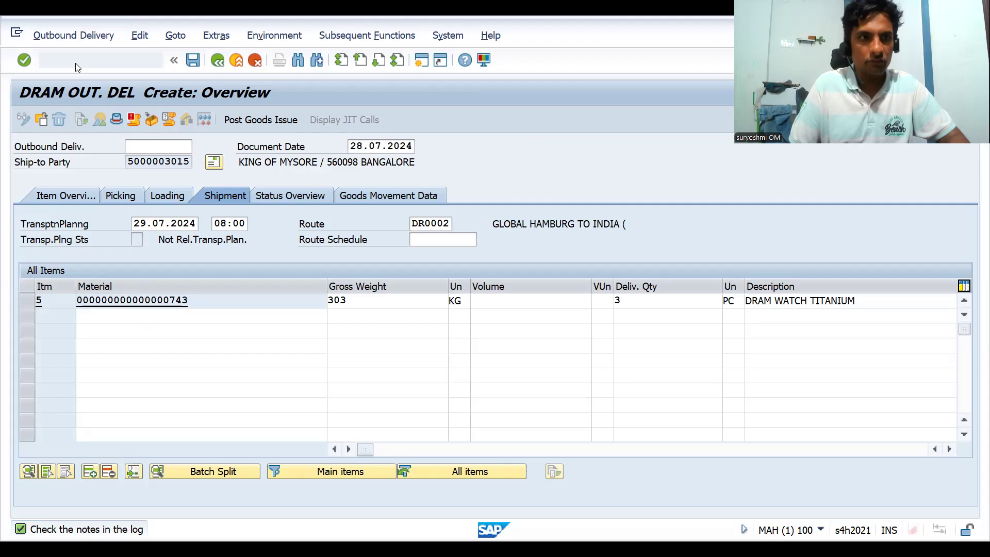
key(Return)
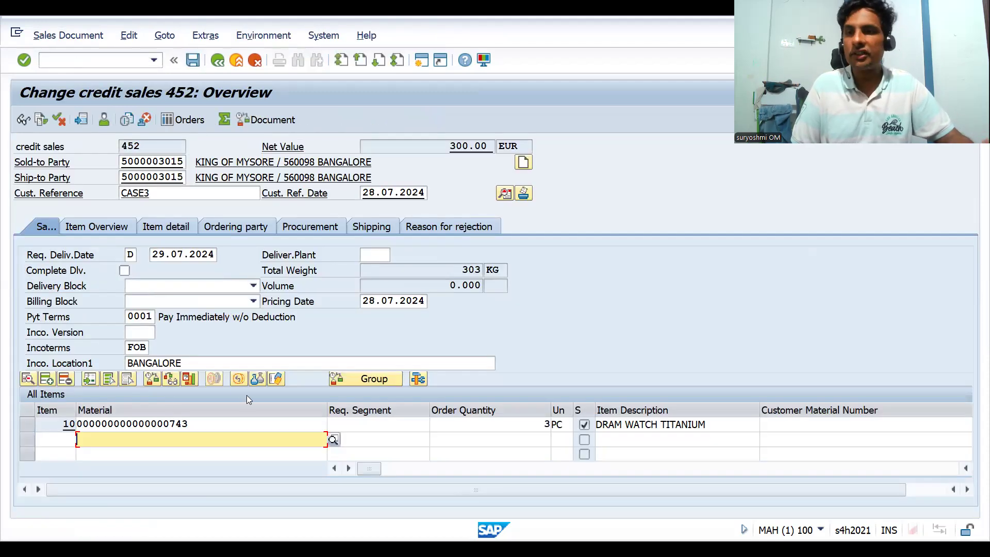
click(237, 420)
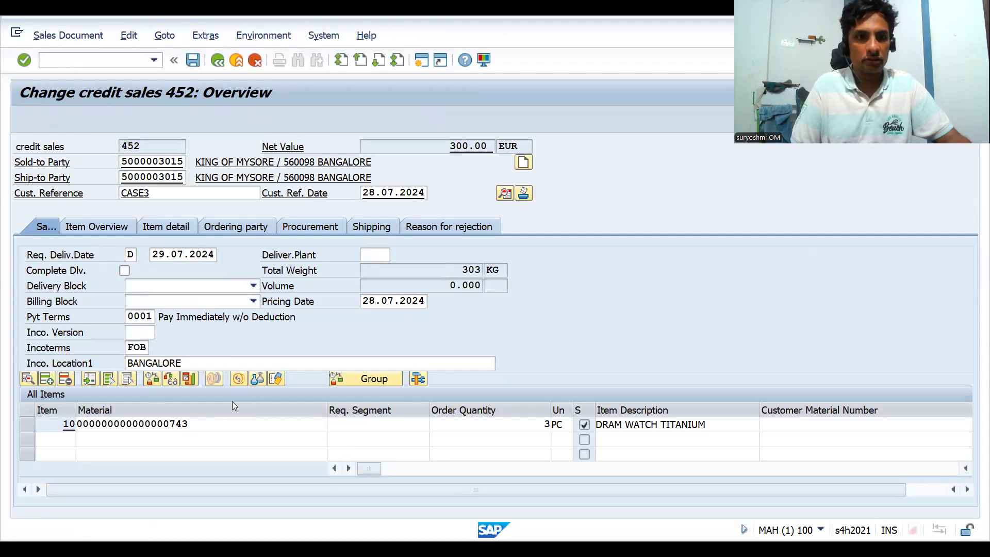
click(190, 229)
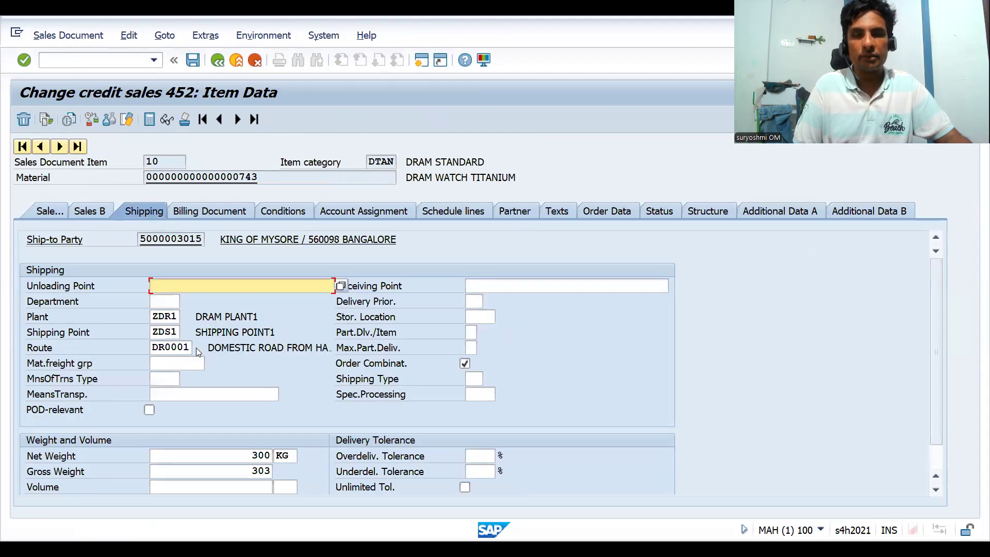
Step: Start the outbound delivery for the order with transaction VL01N
click(64, 66)
text(/NVL01N)
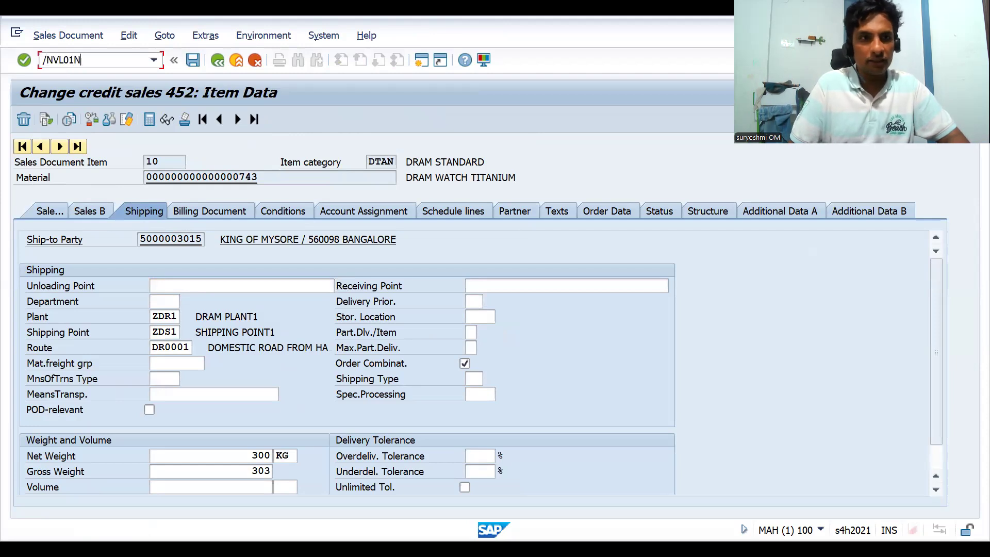
key(Return)
key(Return)
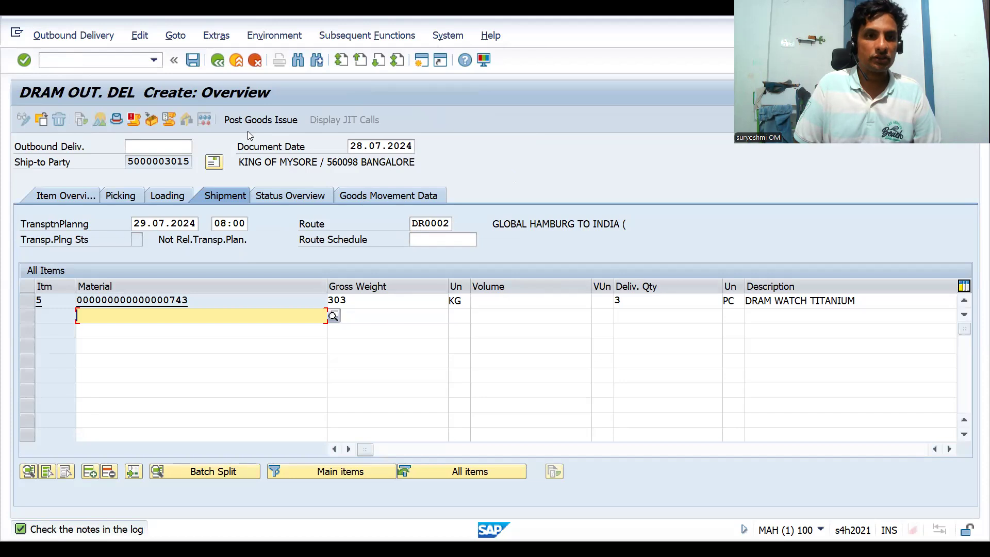
Step: Enter a picked quantity of 3 for material 743 and post the goods issue for the delivery
click(108, 197)
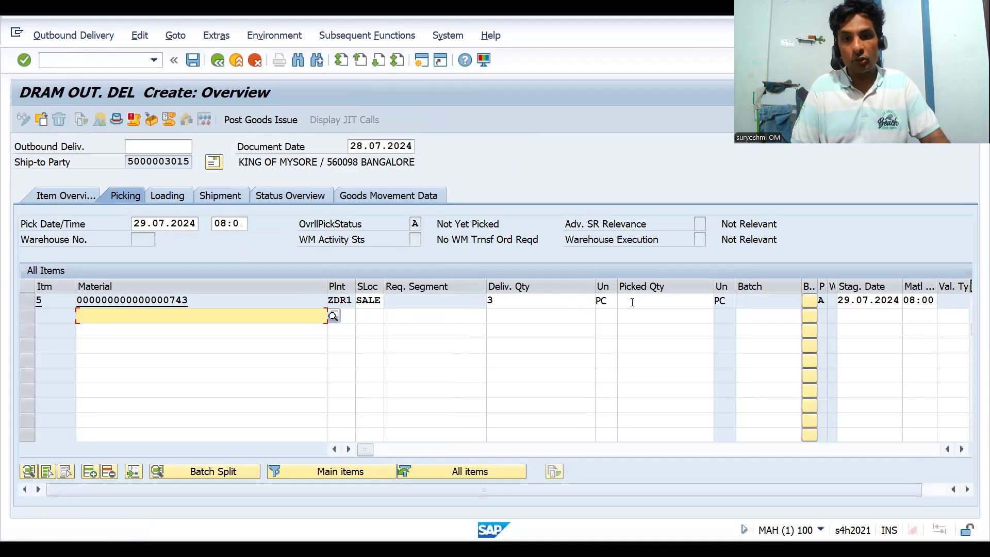
click(632, 303)
key(Return)
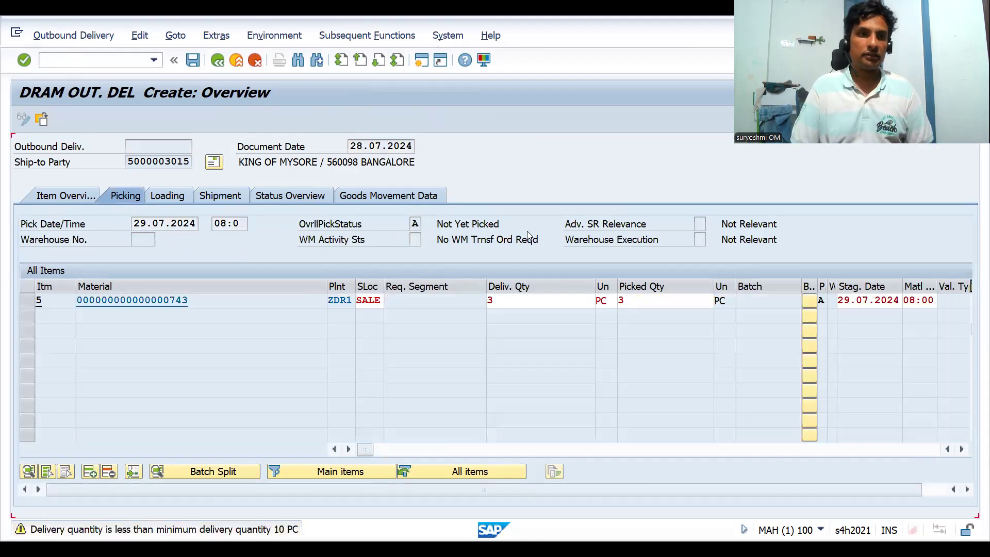
key(Return)
click(265, 120)
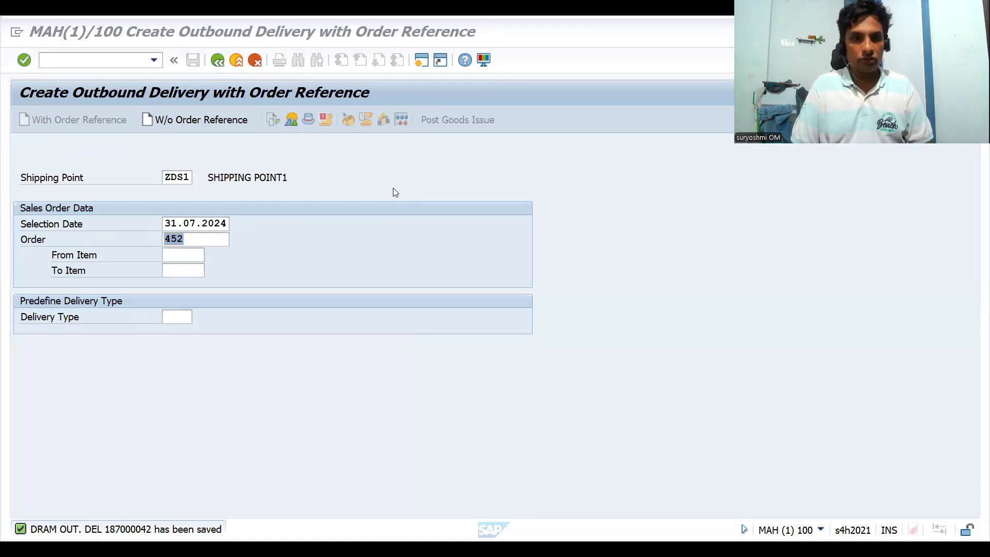
Step: Switch to the Excel case notes and fill the CASE1 cell with green
key(alt+Tab)
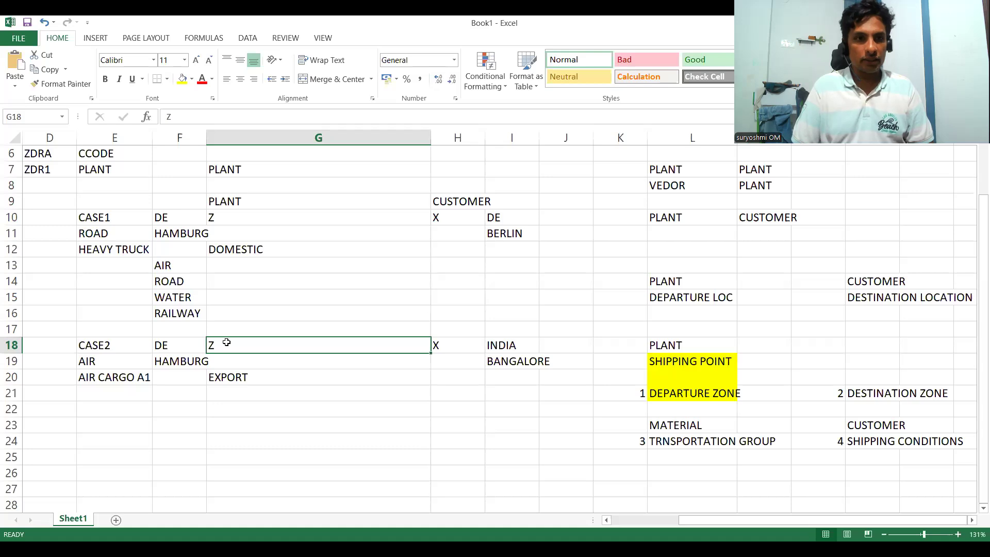
click(175, 220)
click(522, 219)
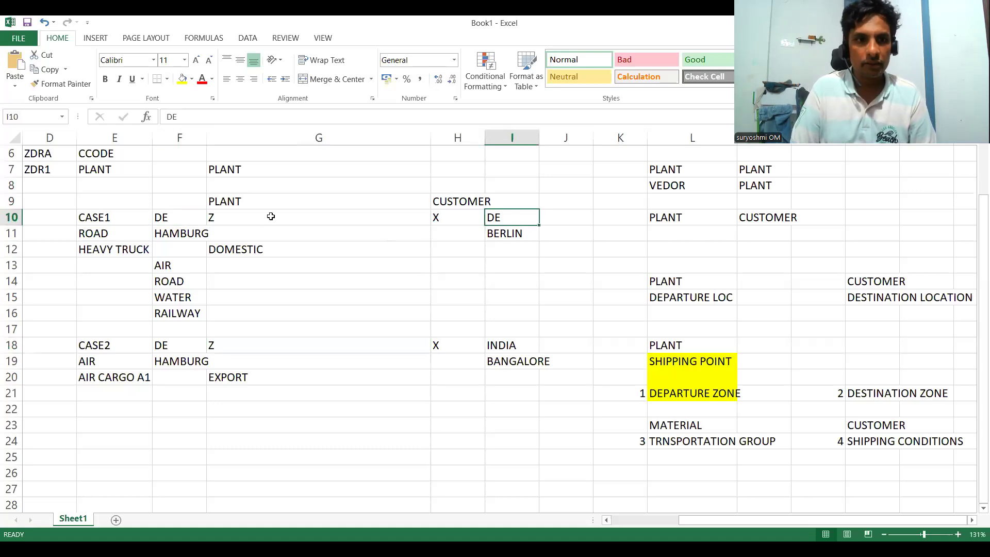
click(197, 232)
click(102, 216)
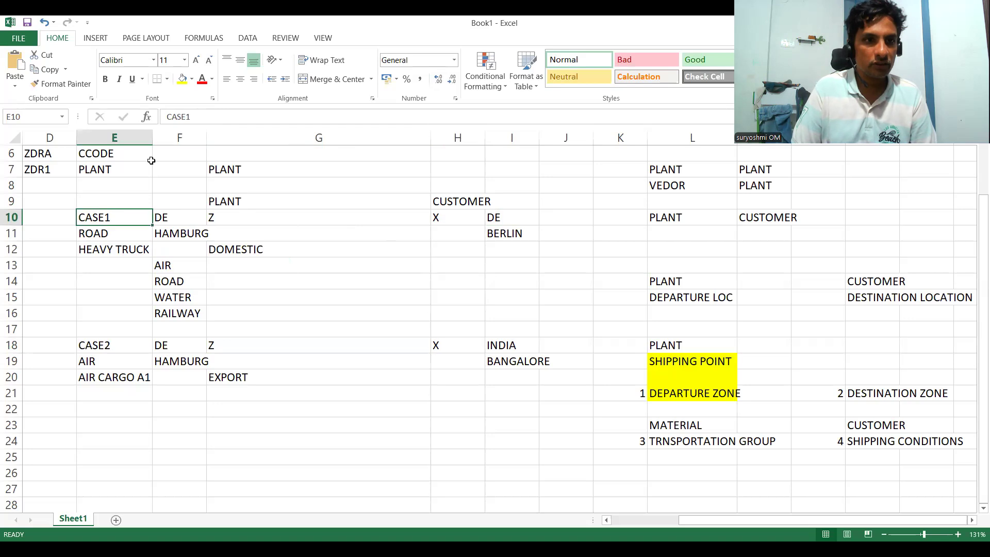
click(196, 82)
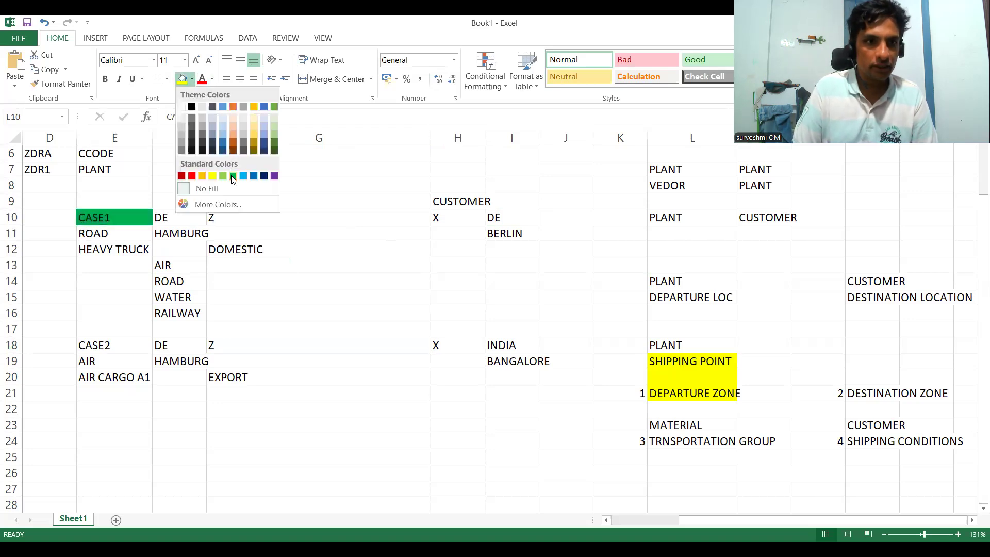
Step: Fill the CASE2 cell with the same green
click(119, 347)
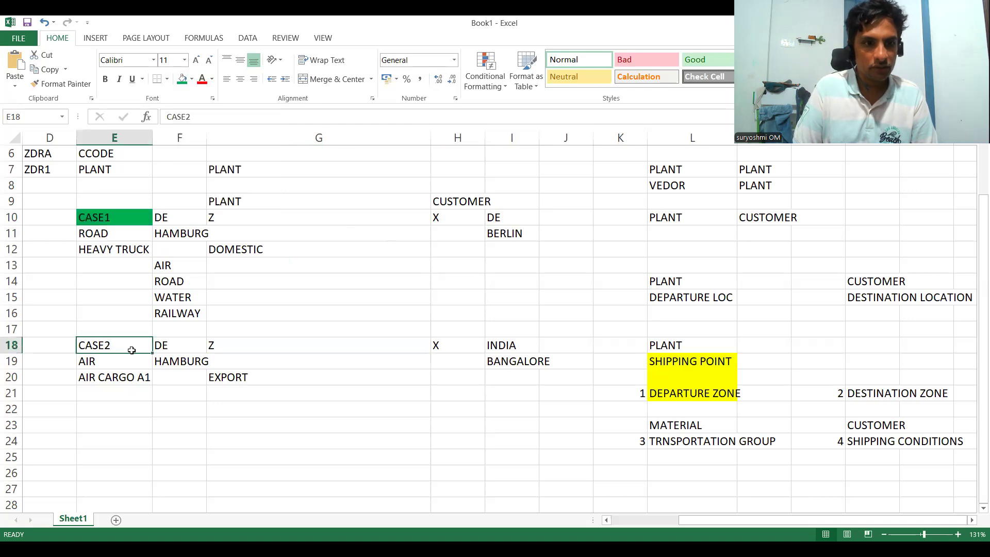
click(139, 374)
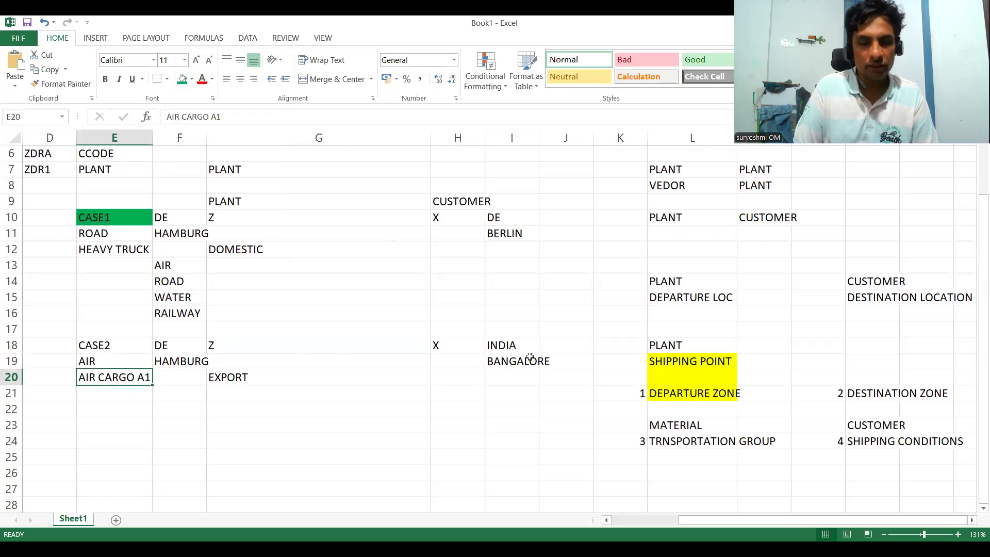
click(100, 346)
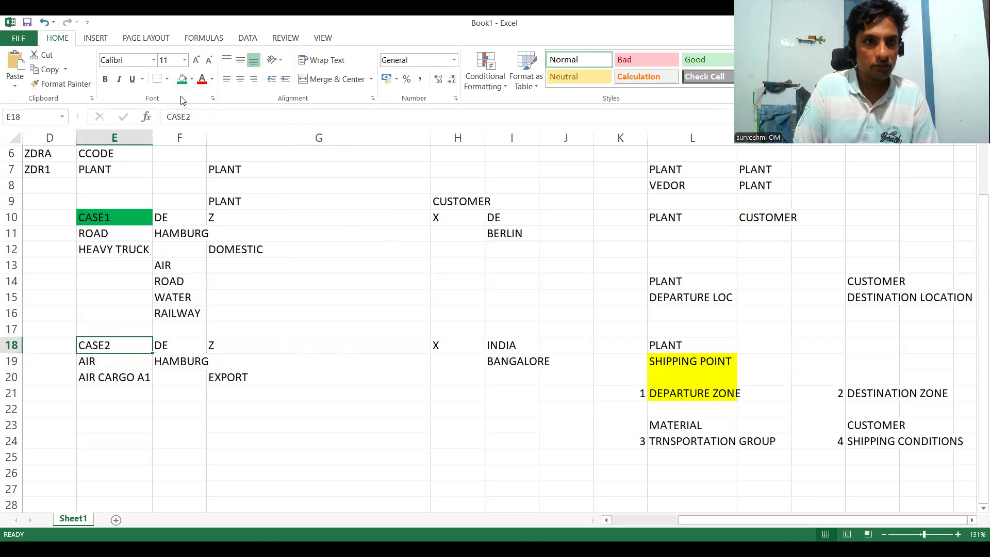
click(192, 82)
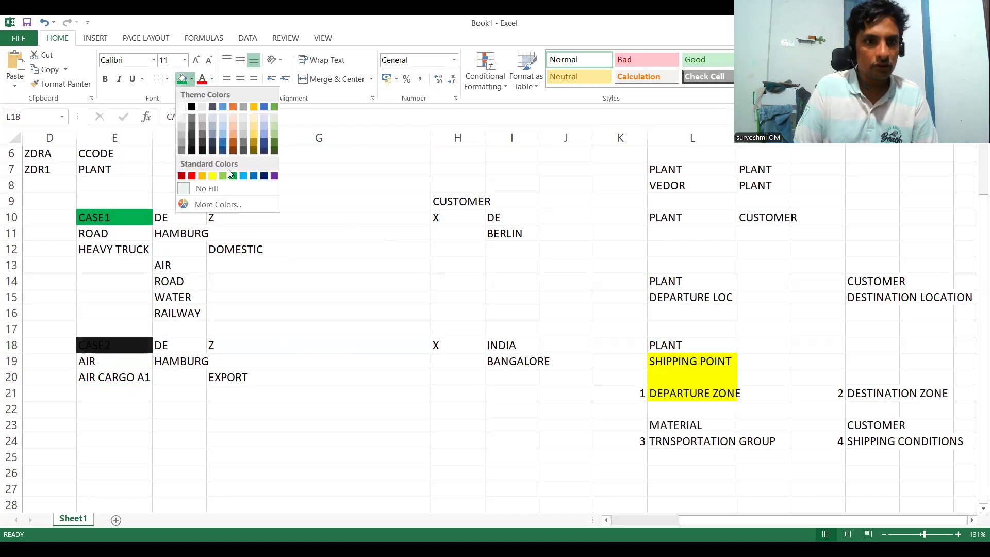
click(234, 177)
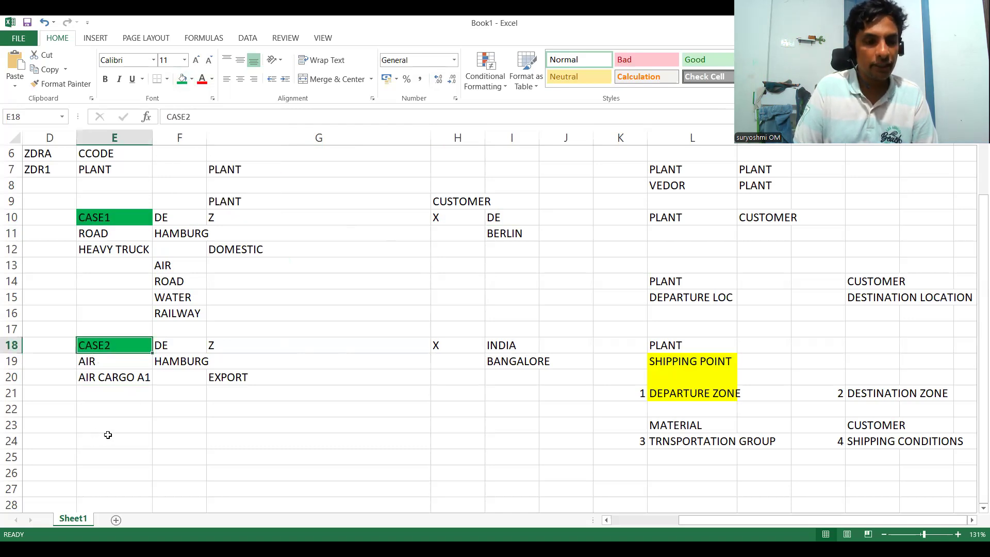
Step: Enter CASE3 in cell E23 and fill it with green
key(Down)
key(Down)
key(Down)
key(Down)
key(Down)
text(CAS)
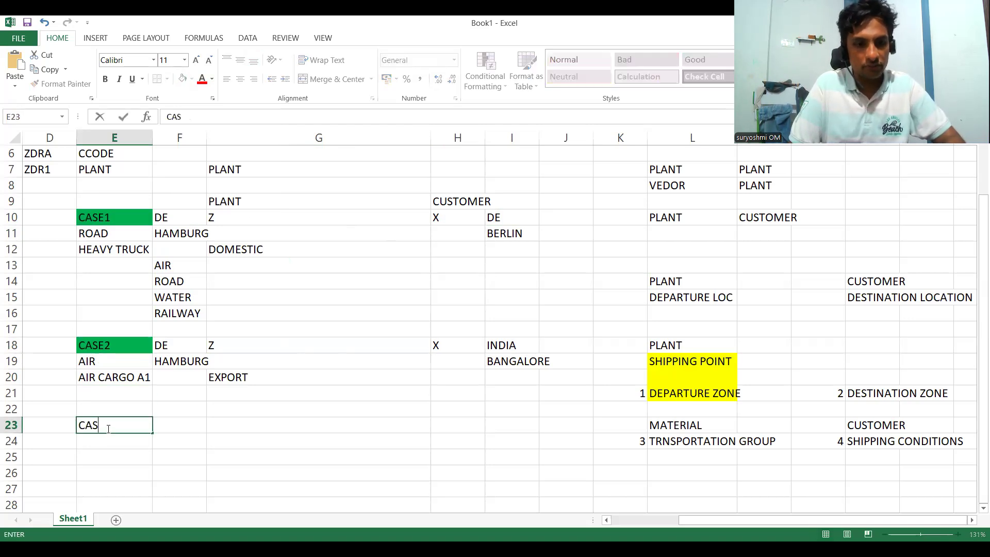
text(E3)
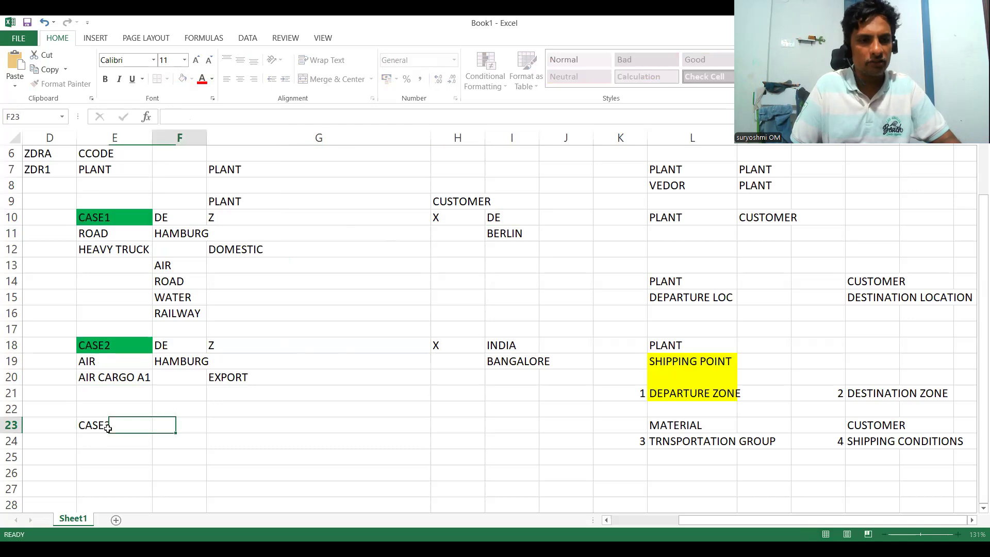
key(Return)
click(108, 429)
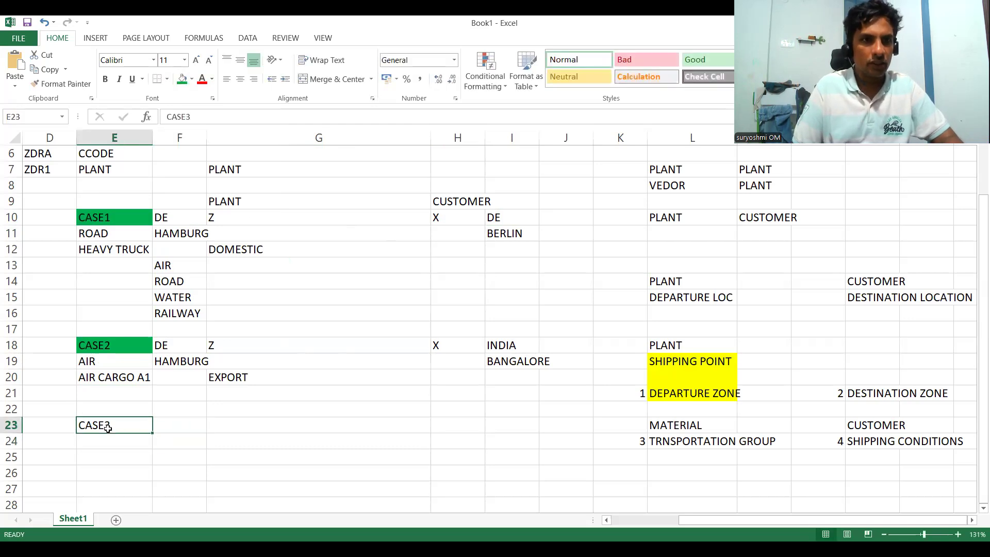
click(181, 82)
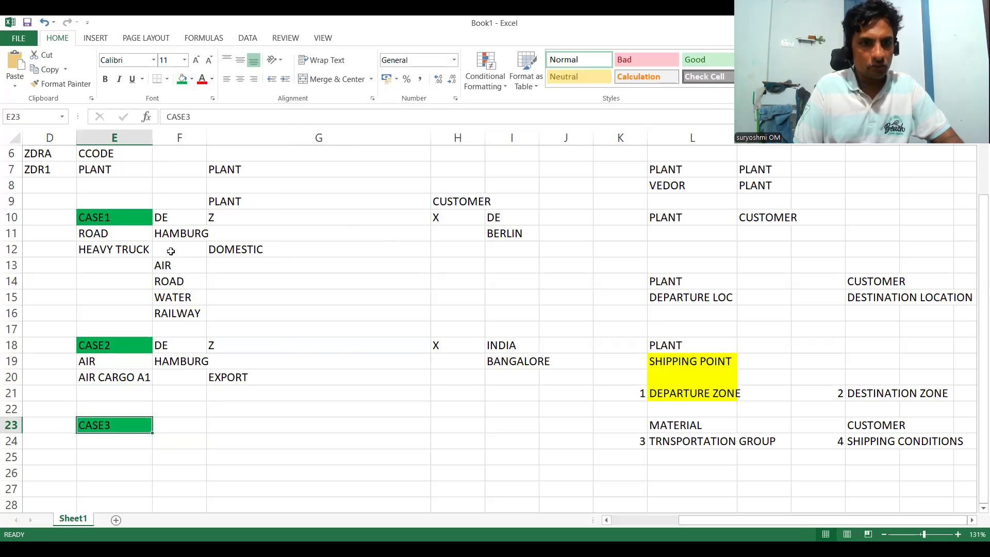
Step: Copy the CASE2 block E18:J21 with its Hamburg to Bangalore air export details and paste it at E23
click(171, 441)
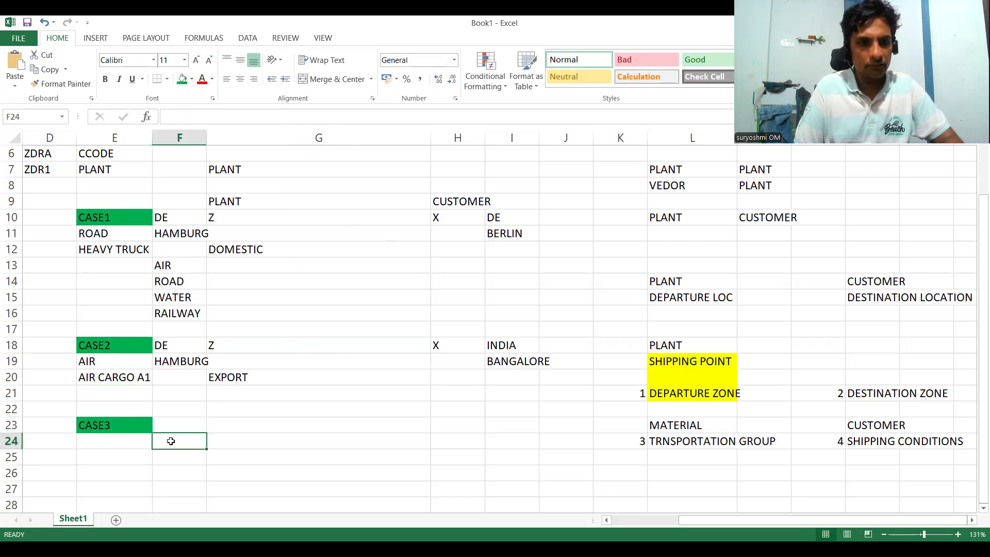
click(161, 344)
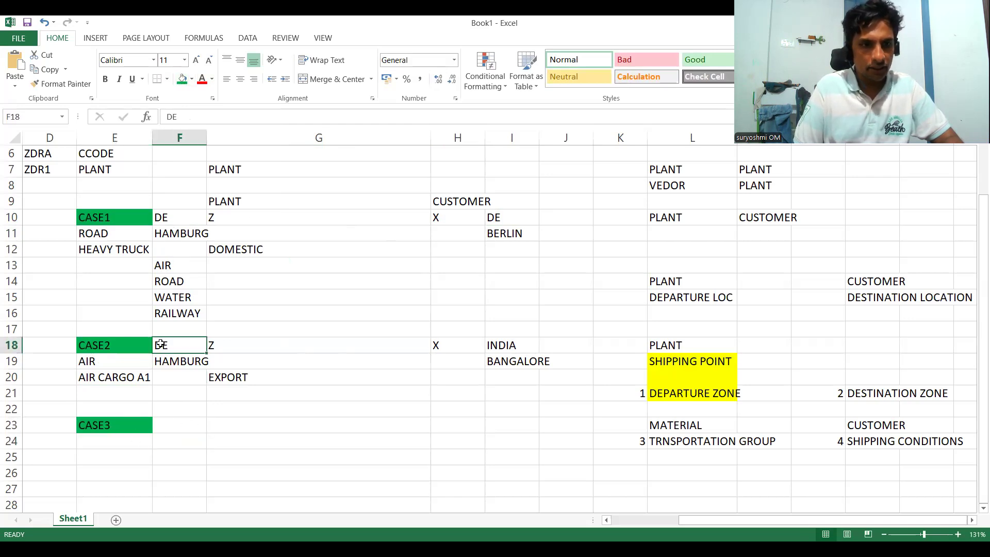
click(113, 343)
key(shift+Down)
key(shift+Down)
key(shift+Down)
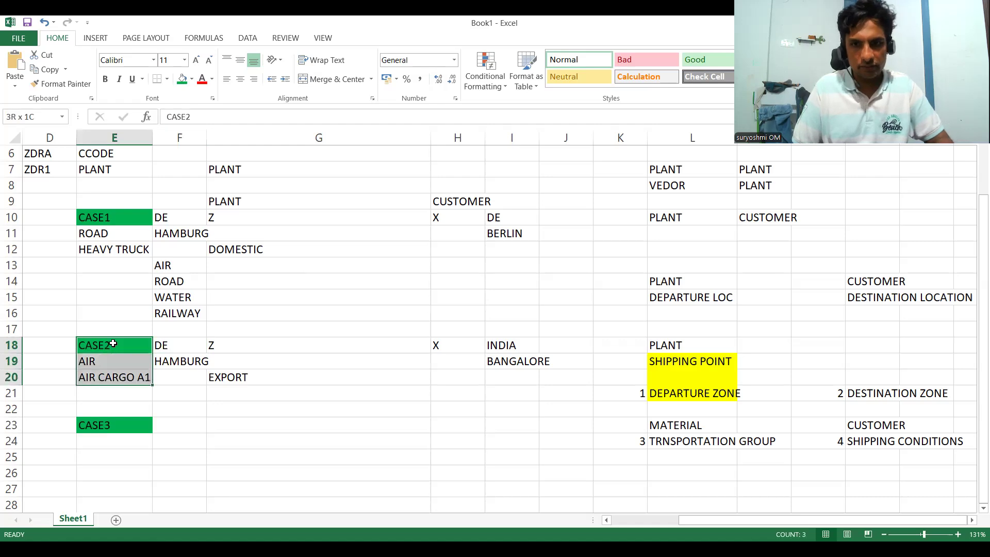
key(shift+Right)
key(shift+Right)
key(shift+Right)
key(shift+Right)
key(shift+Right)
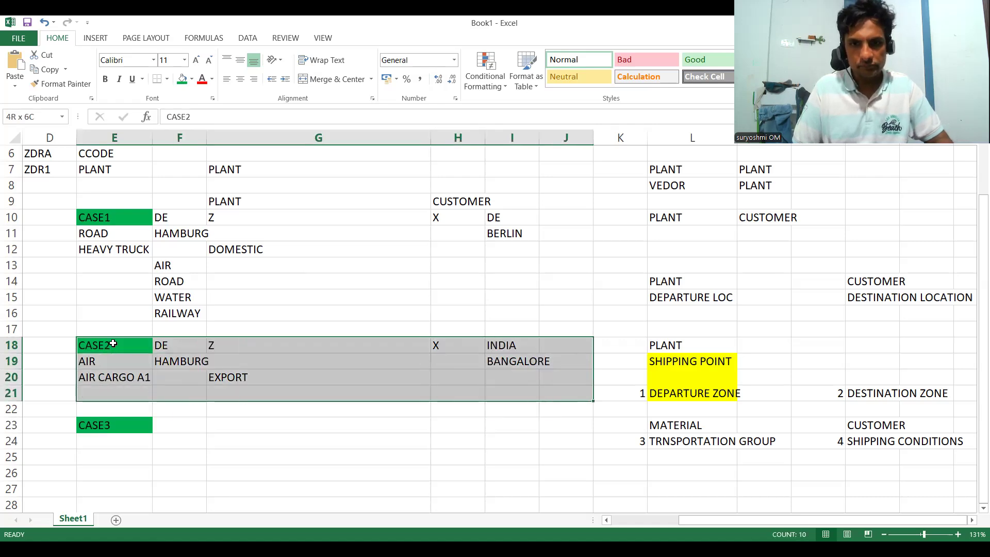
key(ctrl+c)
key(Down)
key(Down)
key(Down)
key(Down)
key(Down)
key(Down)
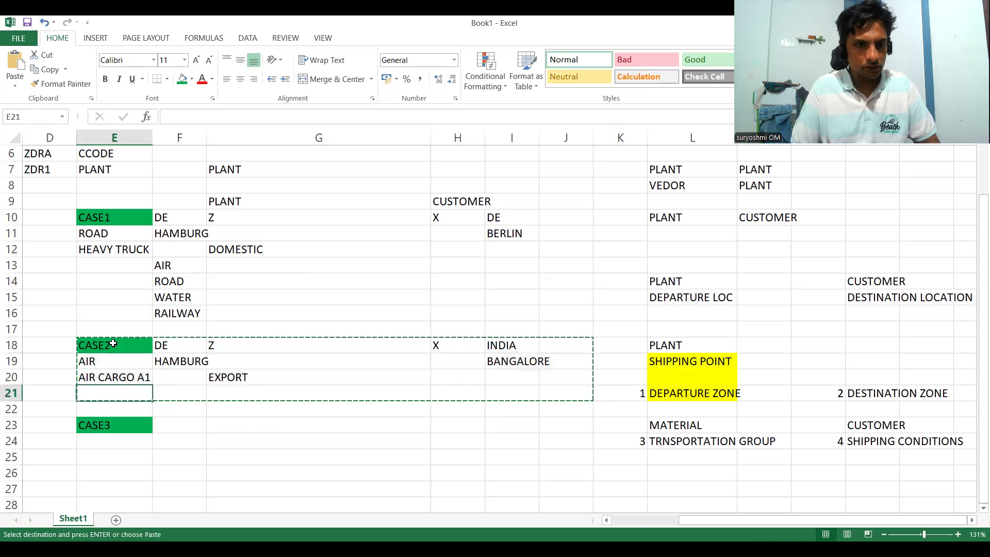
key(ctrl+v)
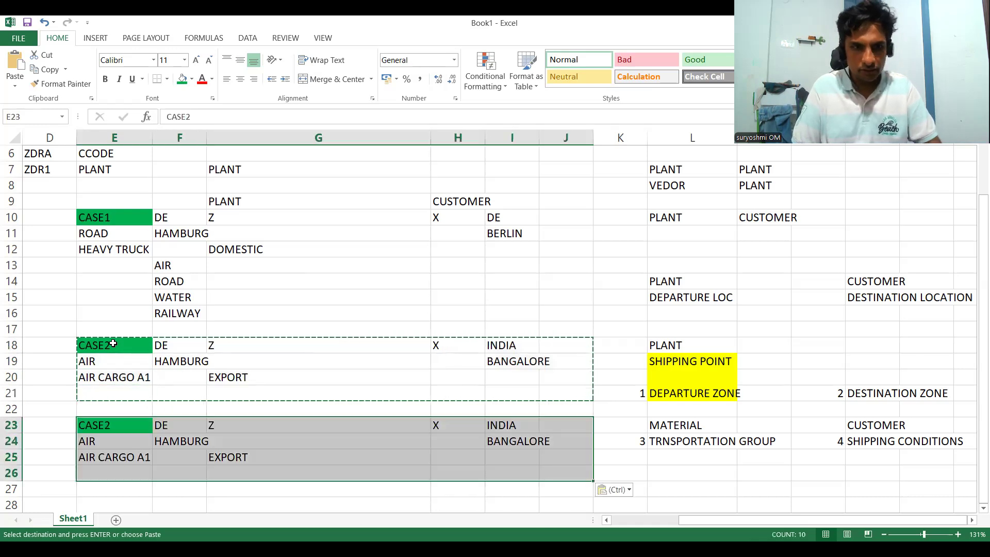
Step: Change the label of the pasted block in E23 to CASE3
double_click(114, 423)
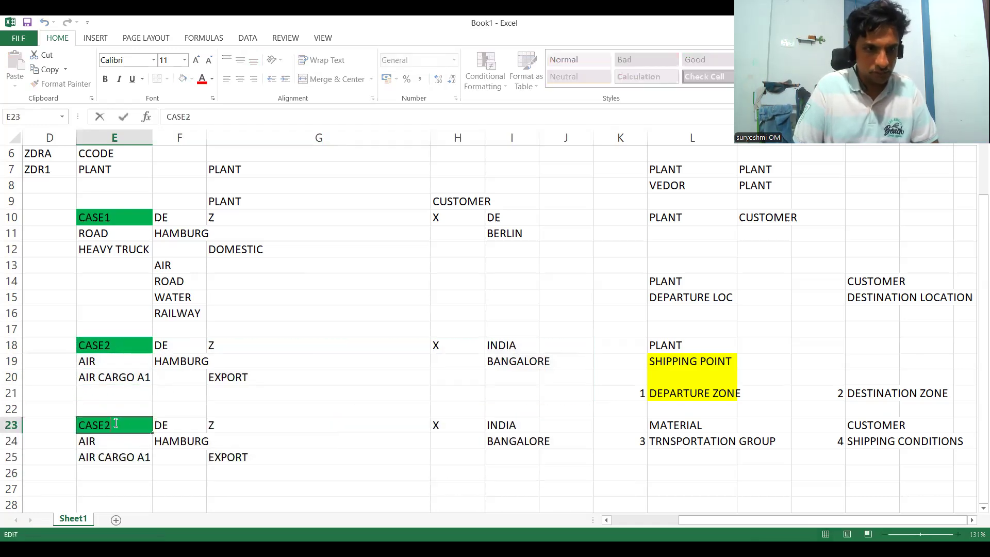
key(BackSpace)
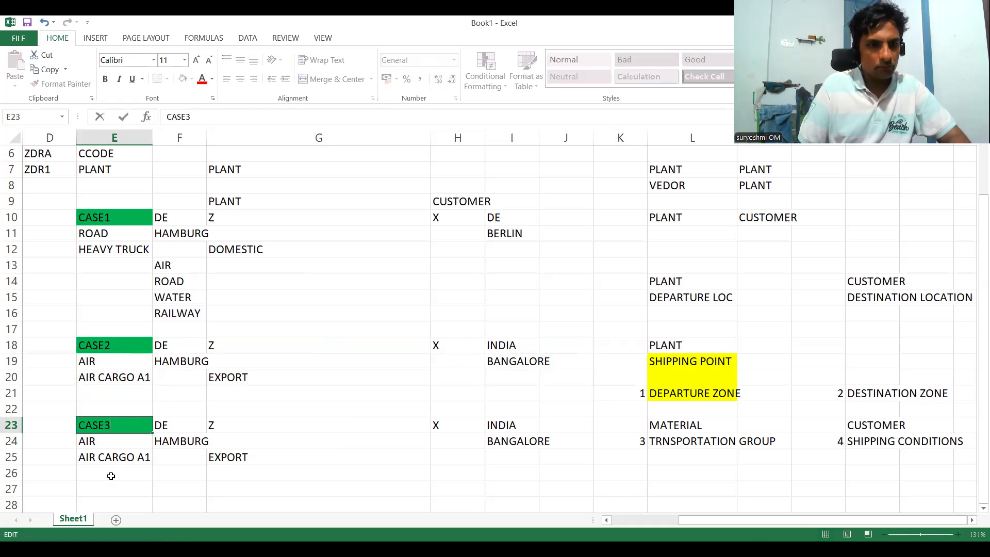
click(110, 474)
Step: Record the order route below the CASE3 block with OR in E27 and DR00001 in F27
key(Return)
text(OR)
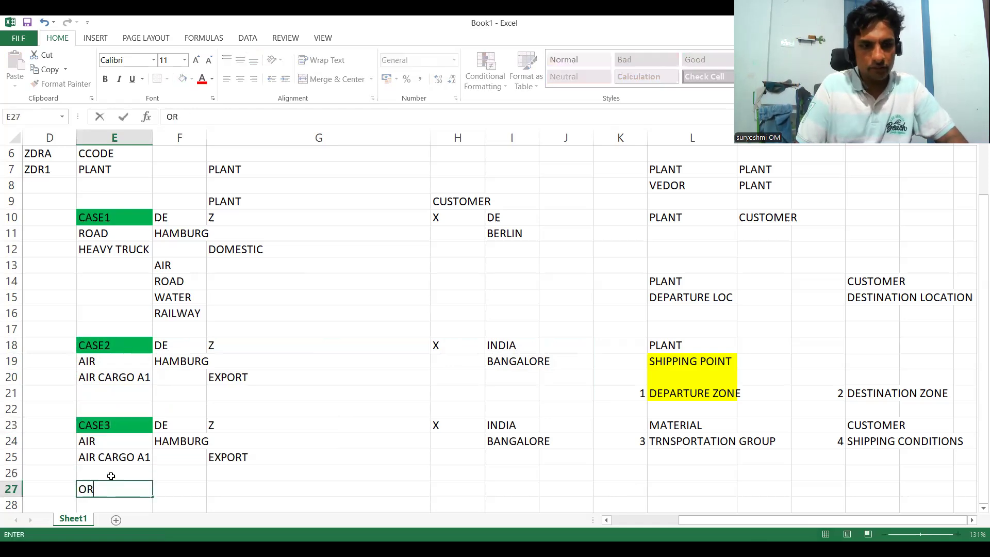
key(Tab)
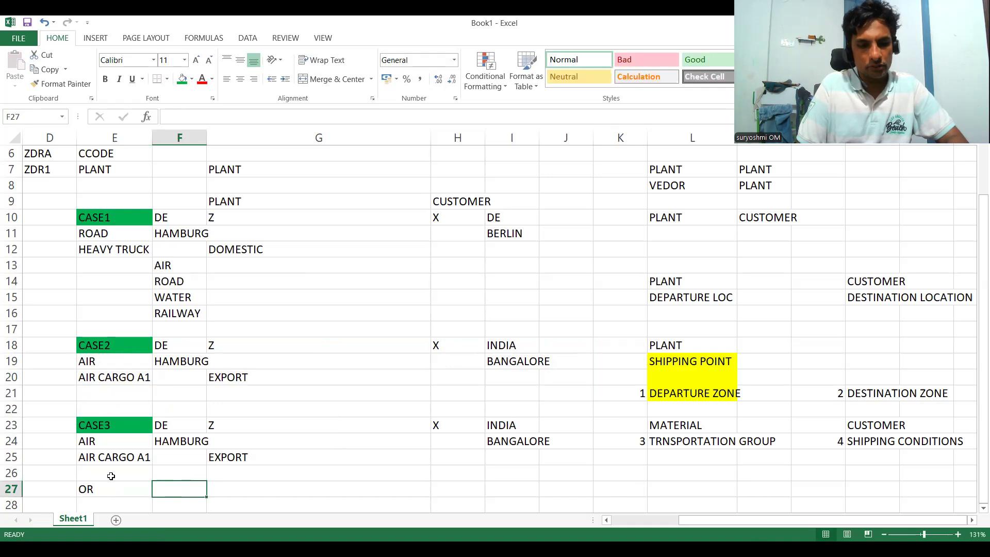
text(DR000)
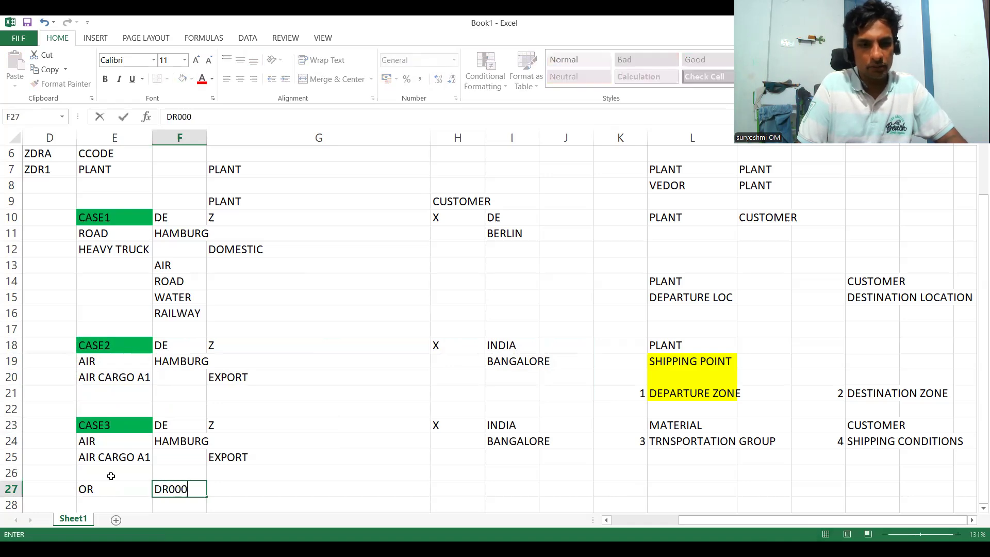
text(01)
key(Return)
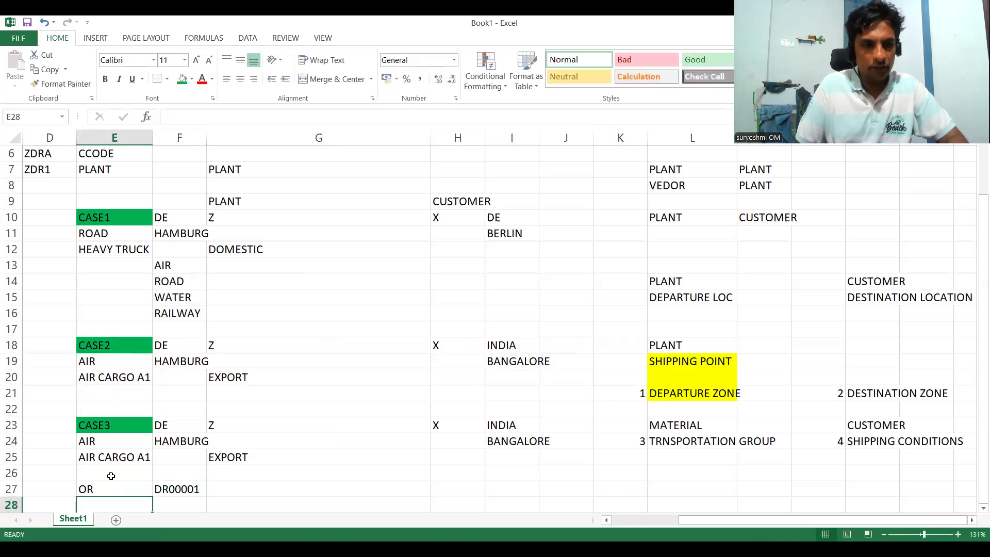
Step: Record the delivery route in row 28 with DLV in E28 and DR00002 in F28
text(DLV)
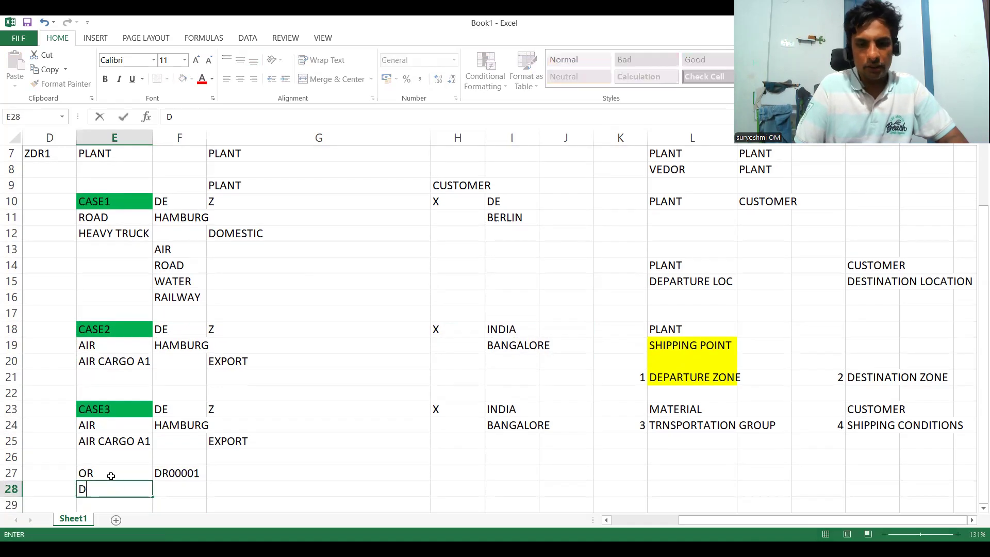
key(Tab)
text(DR00)
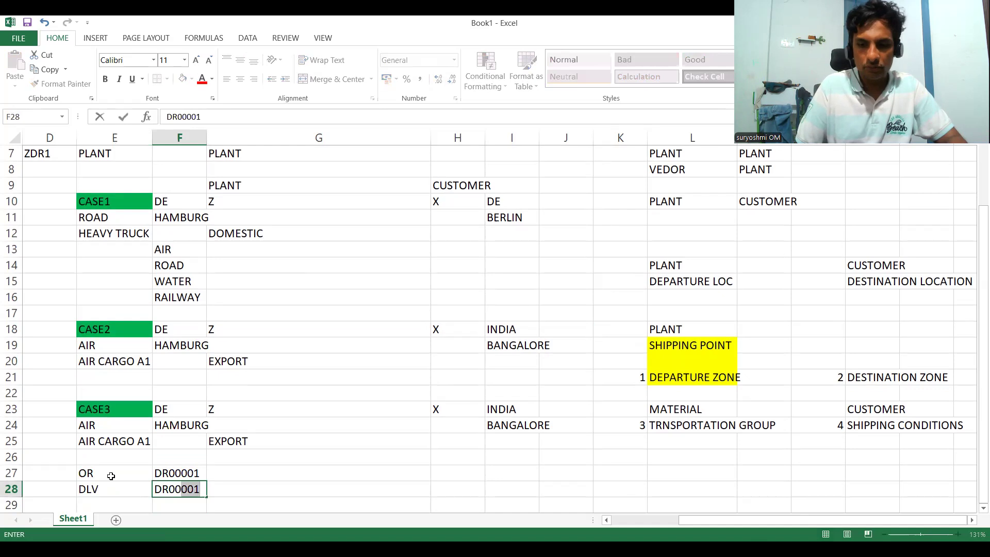
key(Tab)
key(Left)
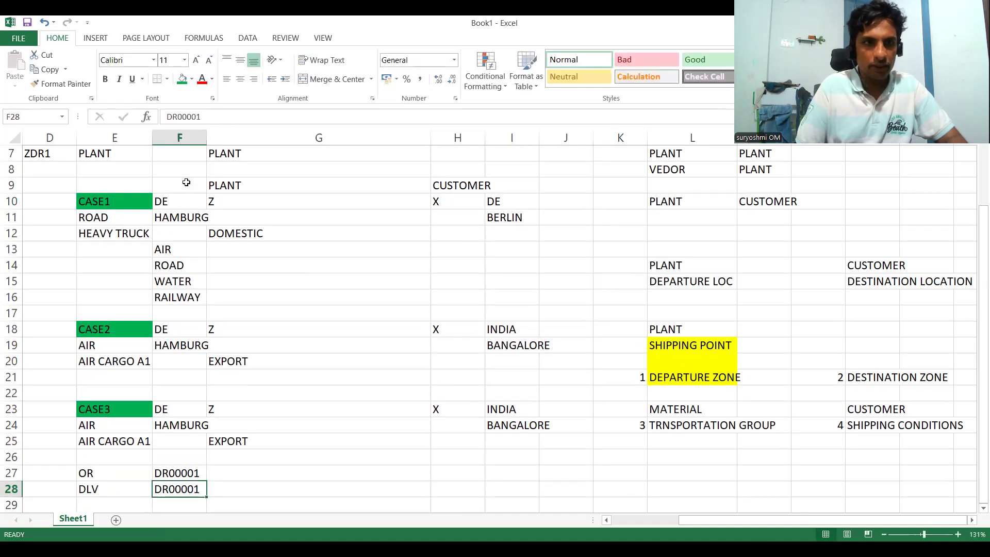
click(216, 117)
key(BackSpace)
text(2)
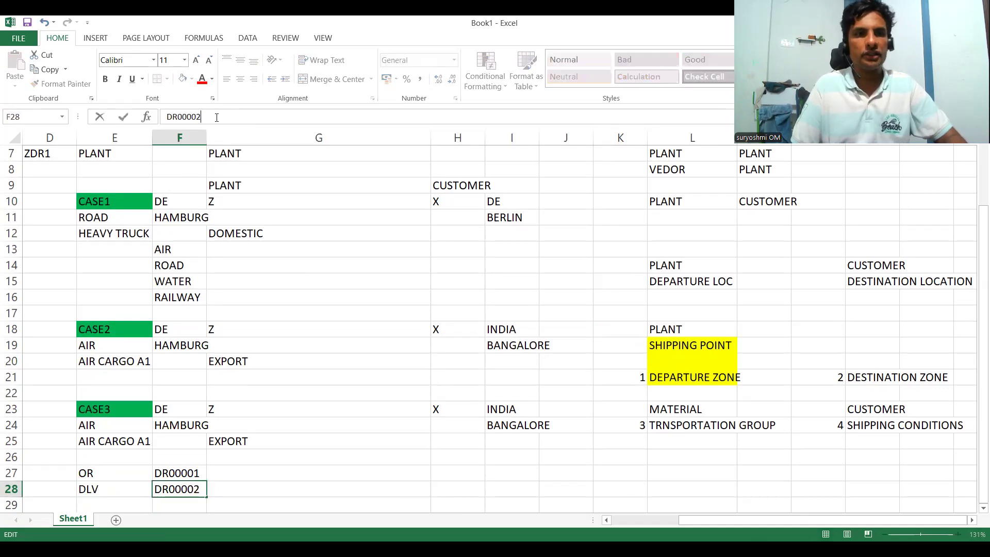
key(Return)
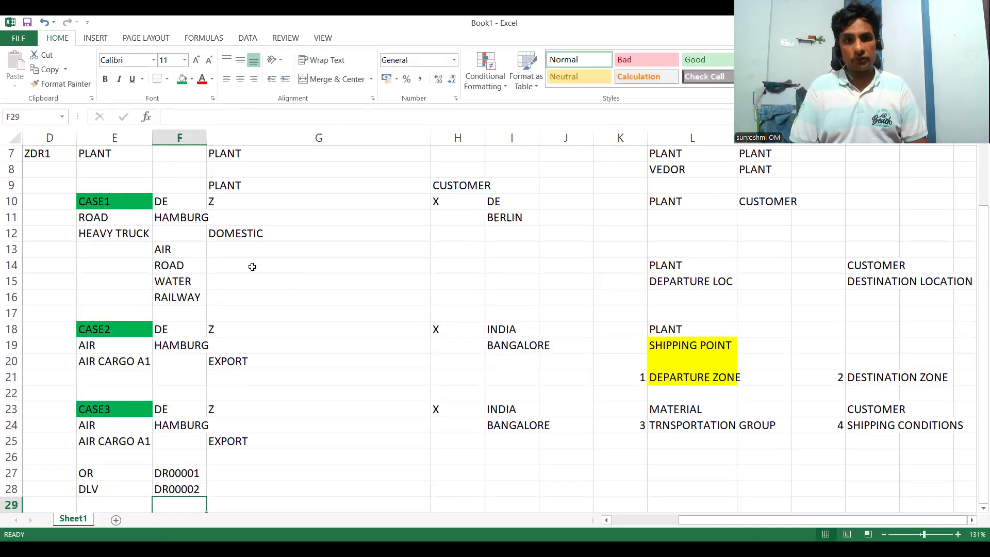
Step: Switch to the browser and look through the course list on the instructor's Udemy profile page
click(252, 267)
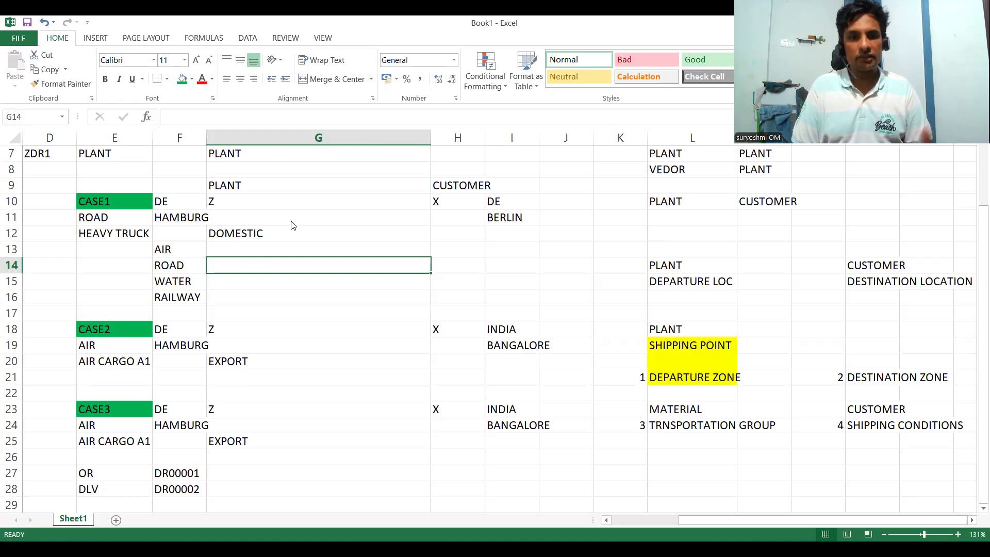
mouse_move(974, 296)
mouse_down()
mouse_move(974, 193)
mouse_move(974, 294)
mouse_up()
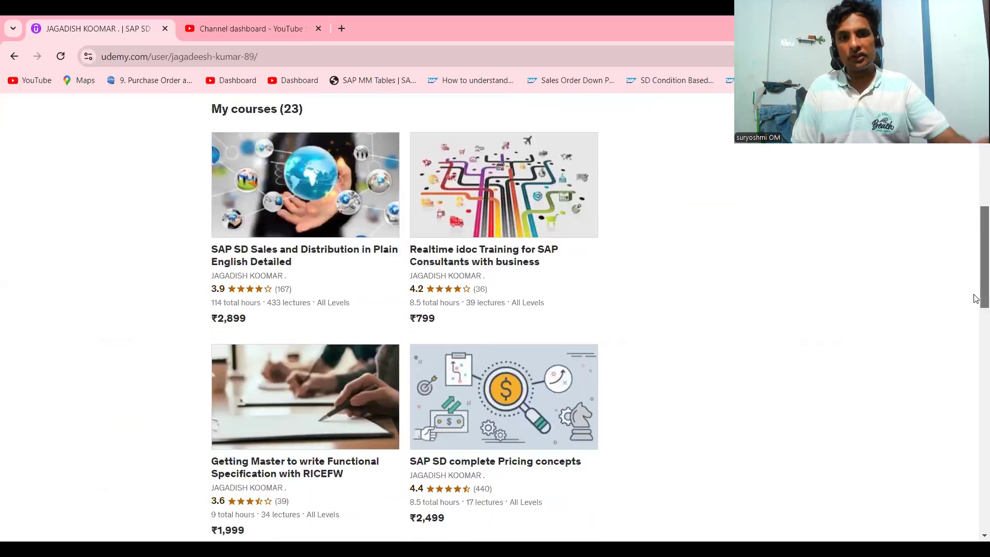
drag(975, 298, 975, 256)
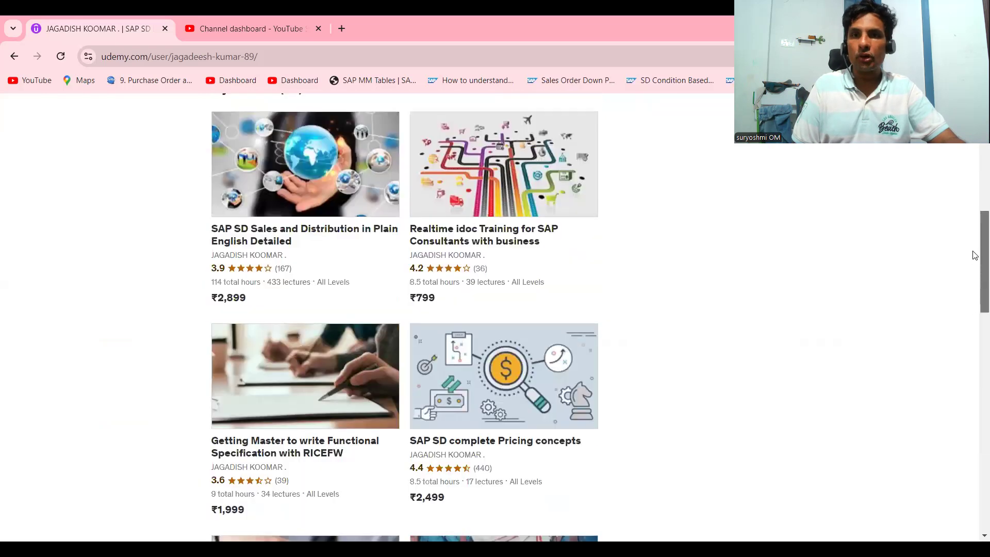
scroll(975, 255, up, 4)
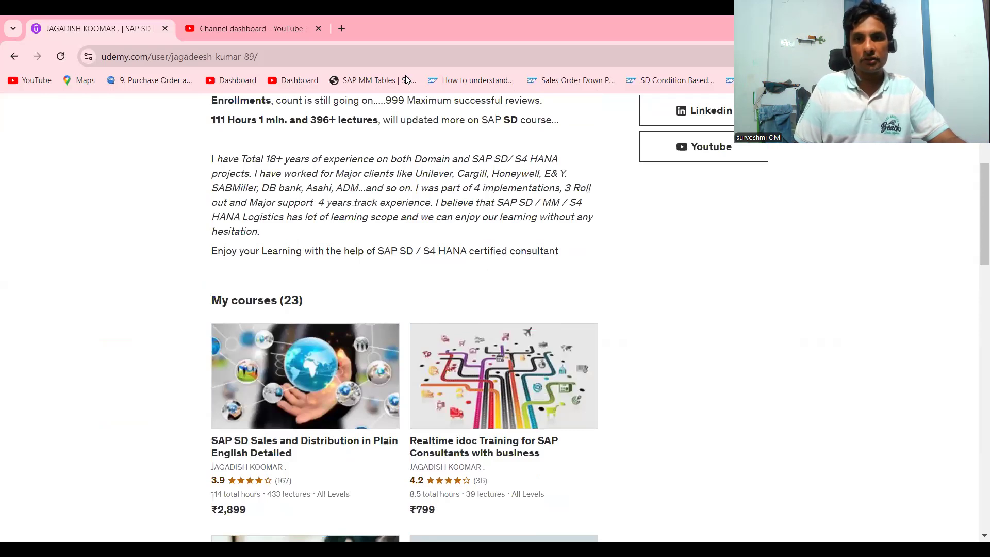
Step: Switch to the route determination slide show and return to its opening title slide
key(alt+Tab)
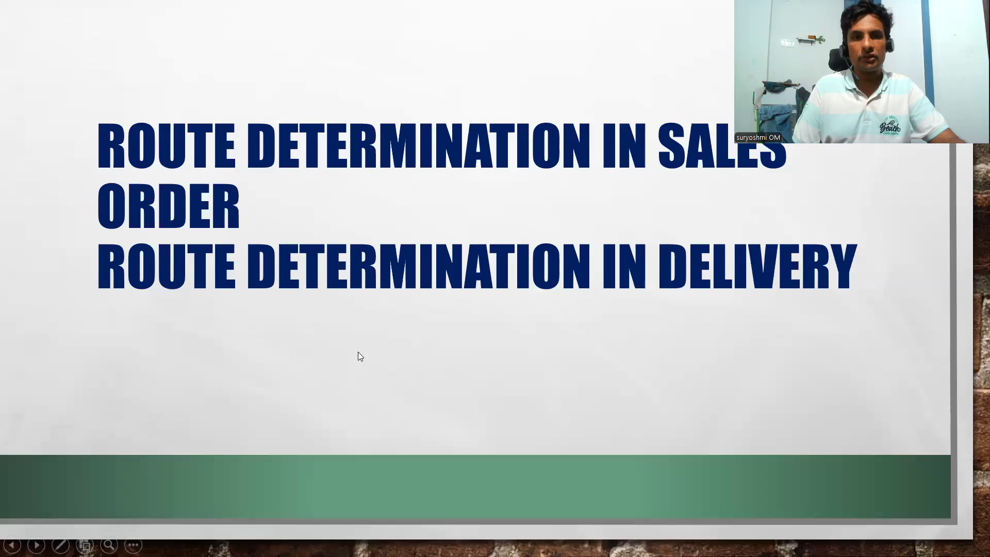
click(358, 352)
scroll(358, 351, up, 1)
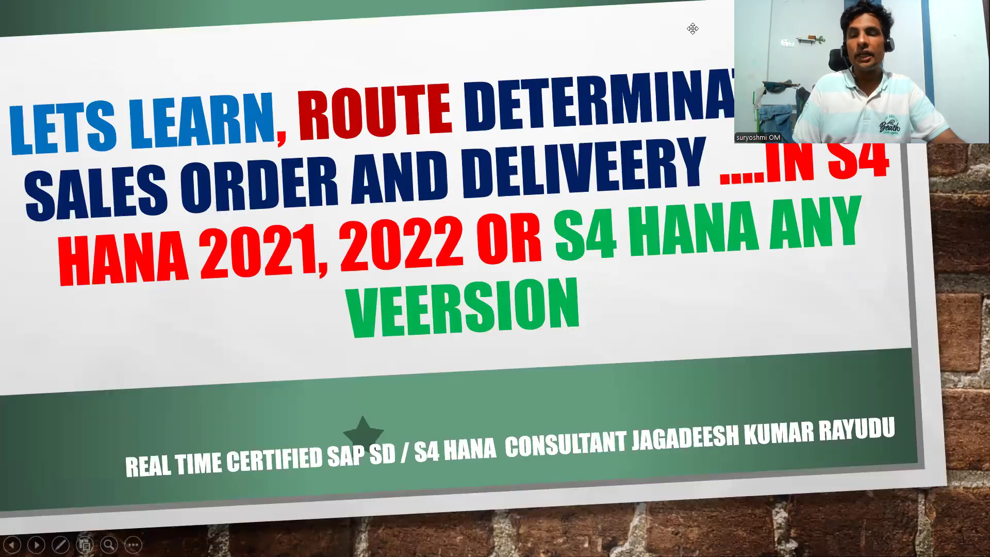